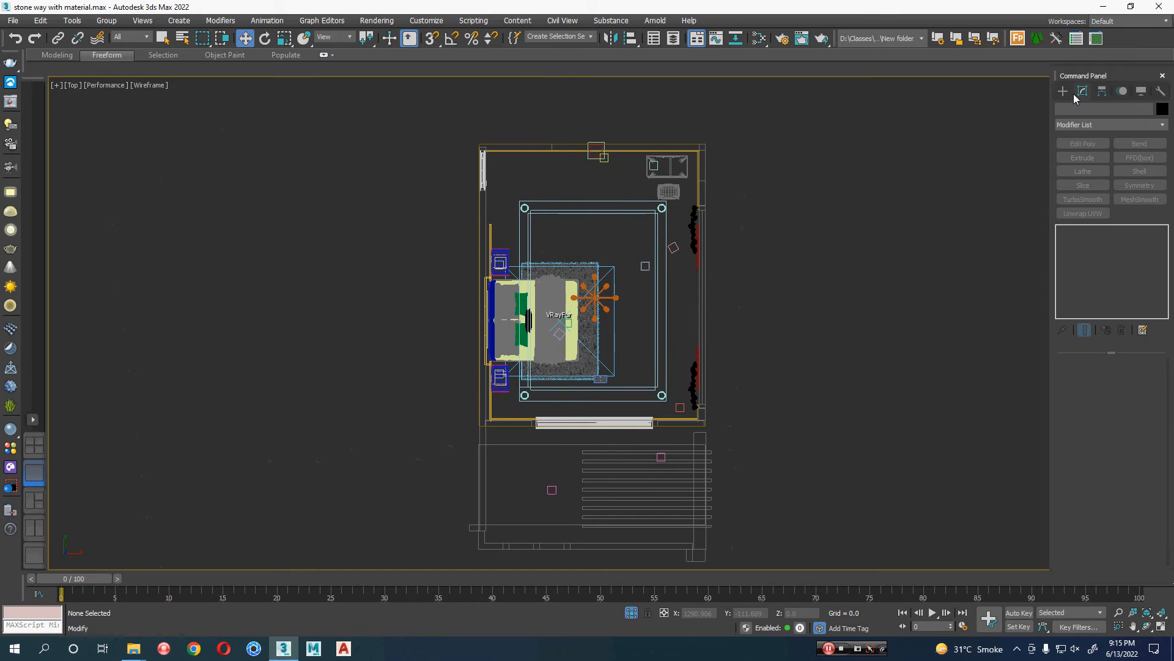
Place a VRayPhysicalCamera in the top view, from the room's lower-right corner aimed at the bed.
left_click(1063, 92)
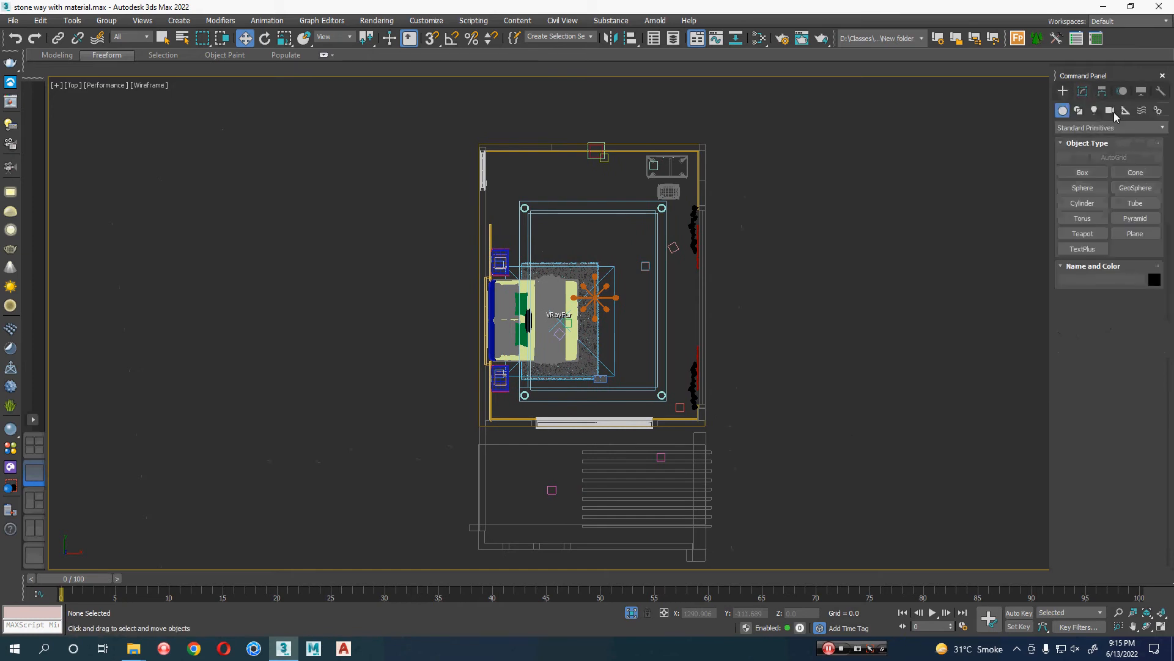
left_click(1109, 110)
left_click(1108, 127)
left_click(1076, 151)
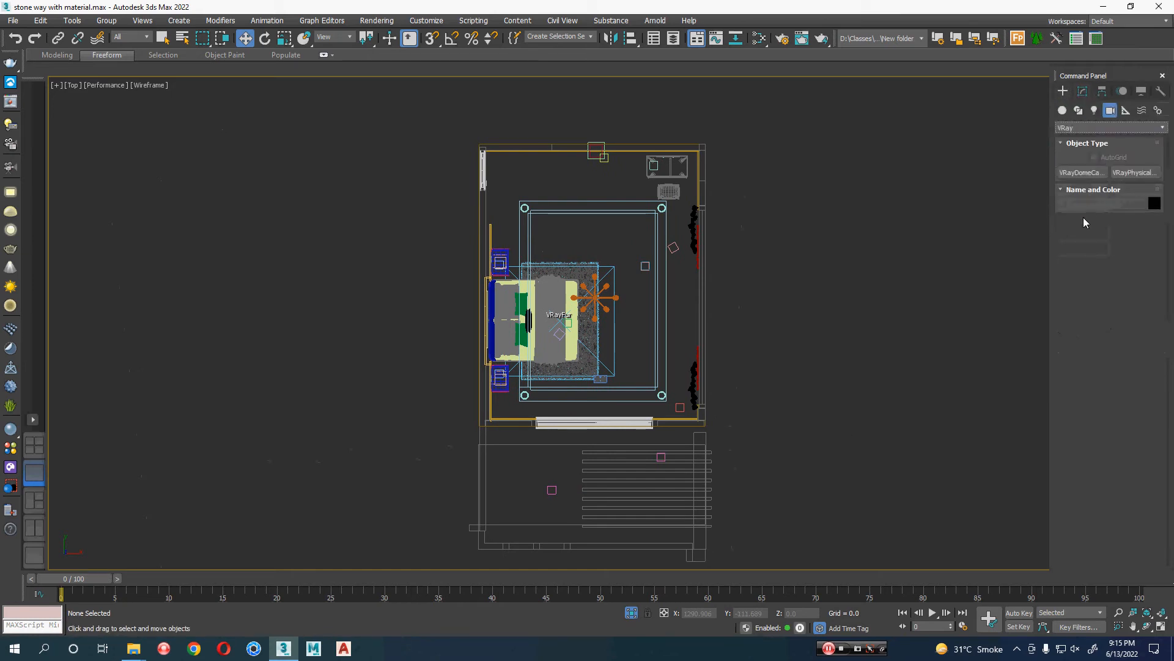
left_click(1133, 173)
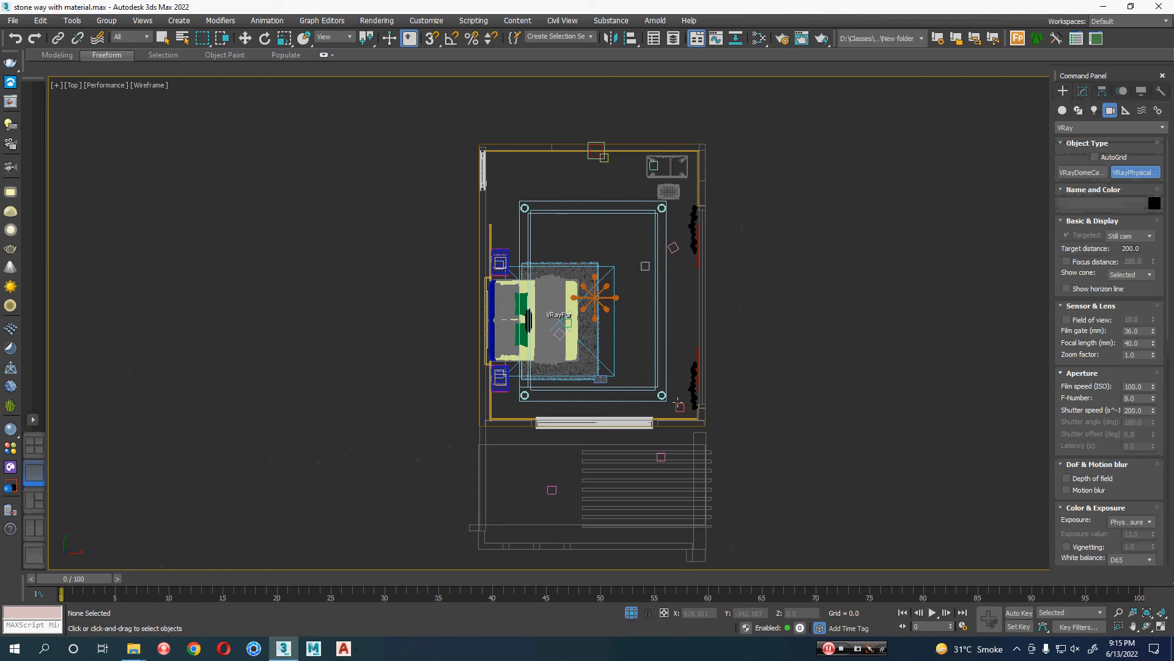
left_click_drag(678, 403, 529, 320)
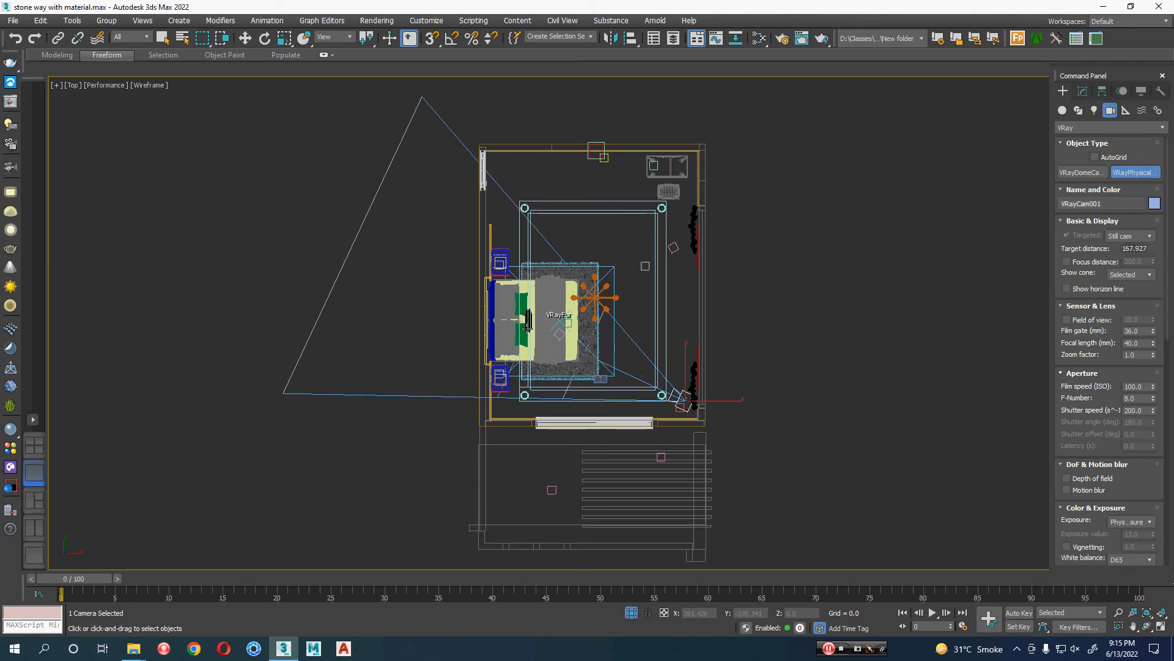
Check the new camera through its own, perspective and front views, and delete it.
key("w")
key("c")
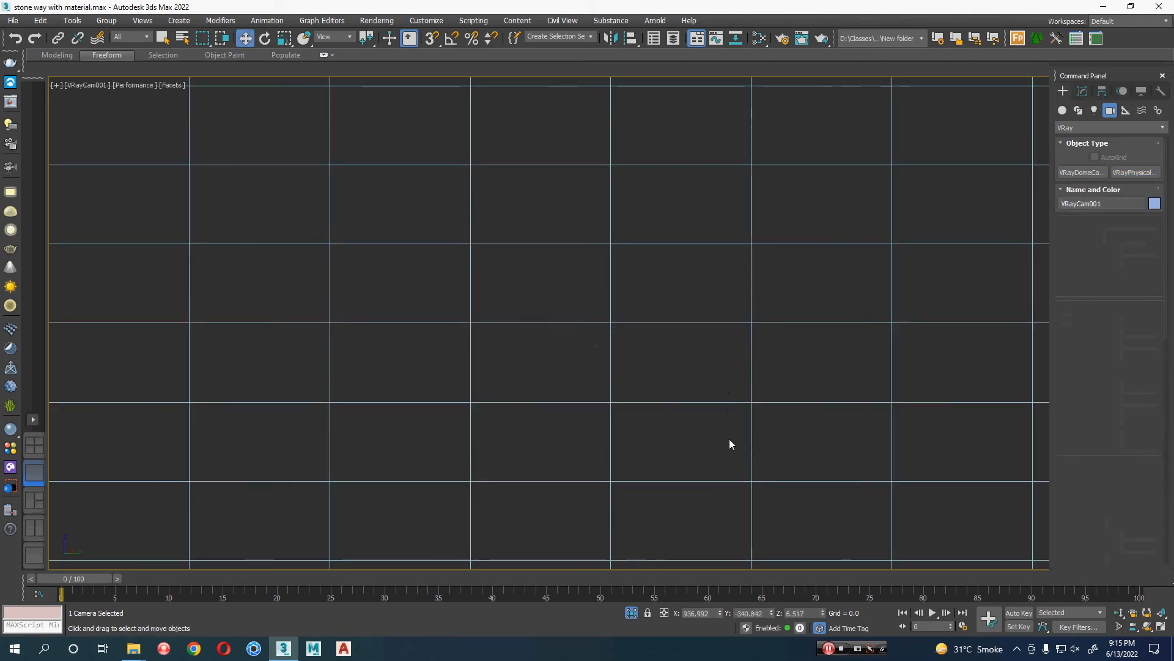
key("F3")
key("p")
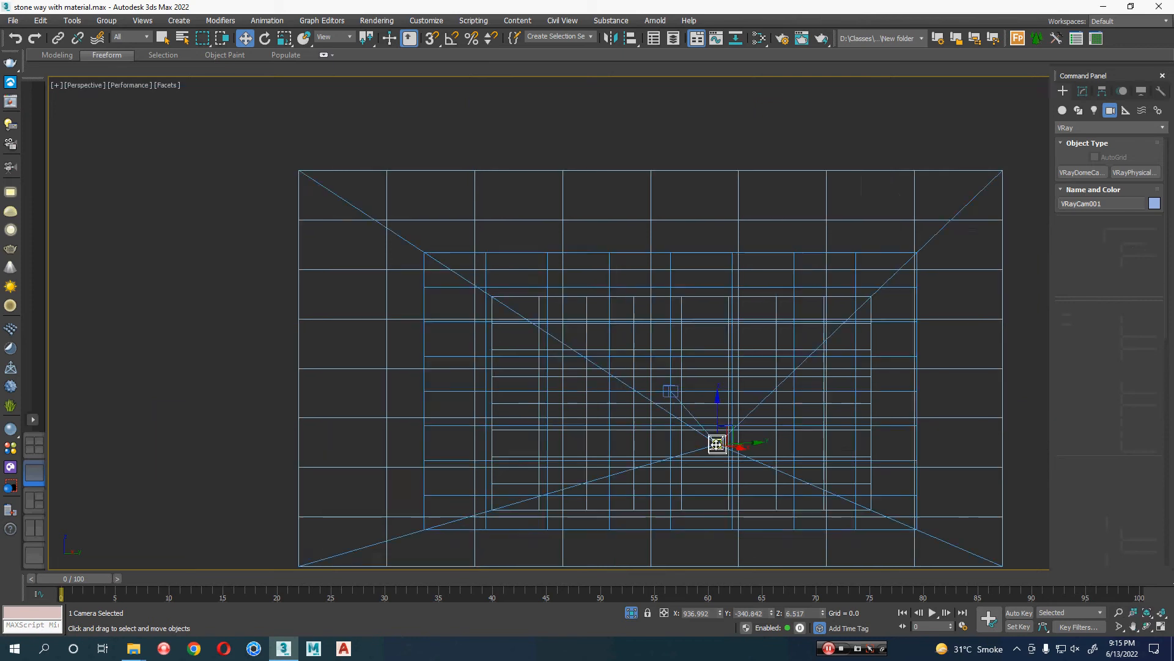
middle_click_drag(693, 455, 692, 481, "alt")
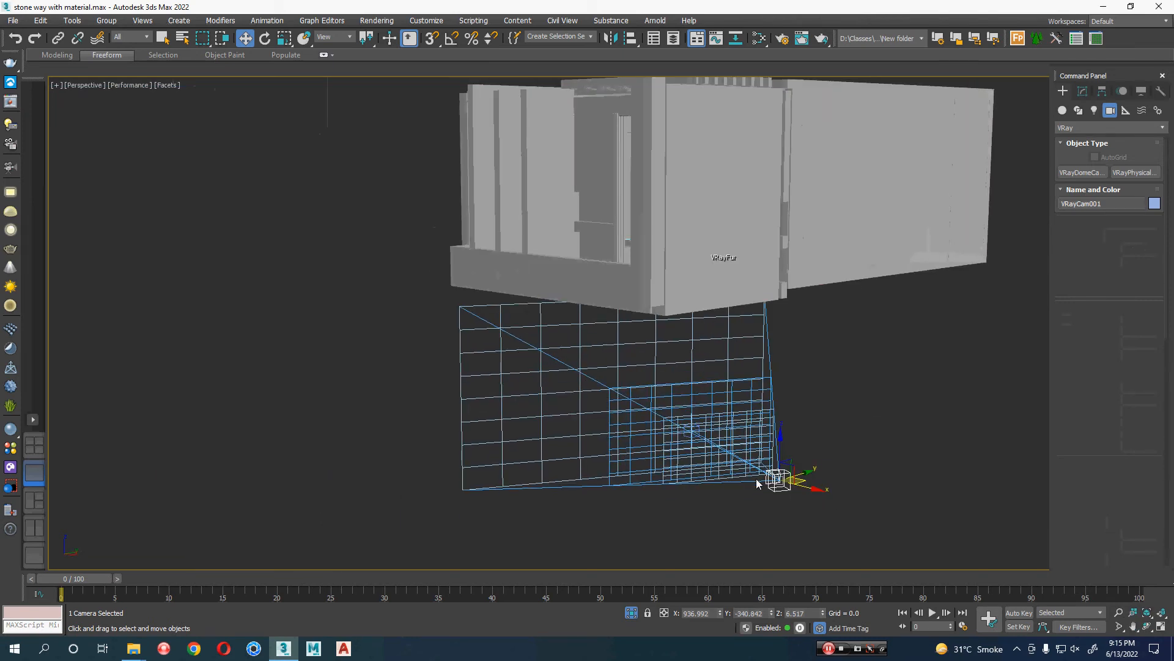
key("f")
key("g")
scroll(736, 456, "down", 4)
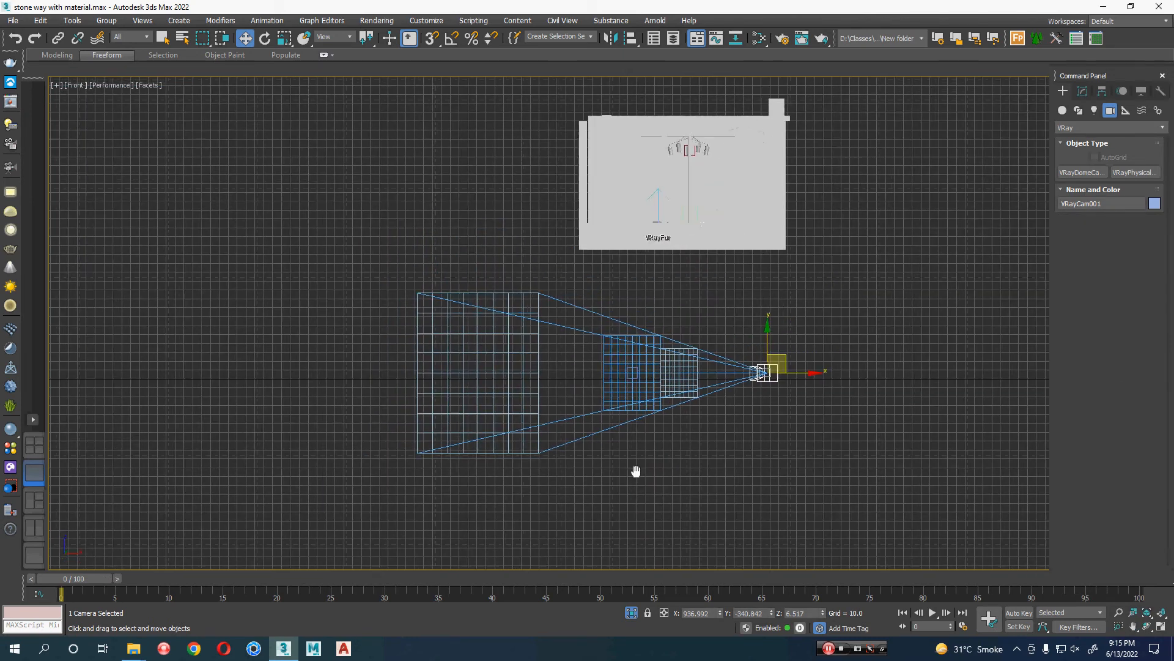
key("Delete")
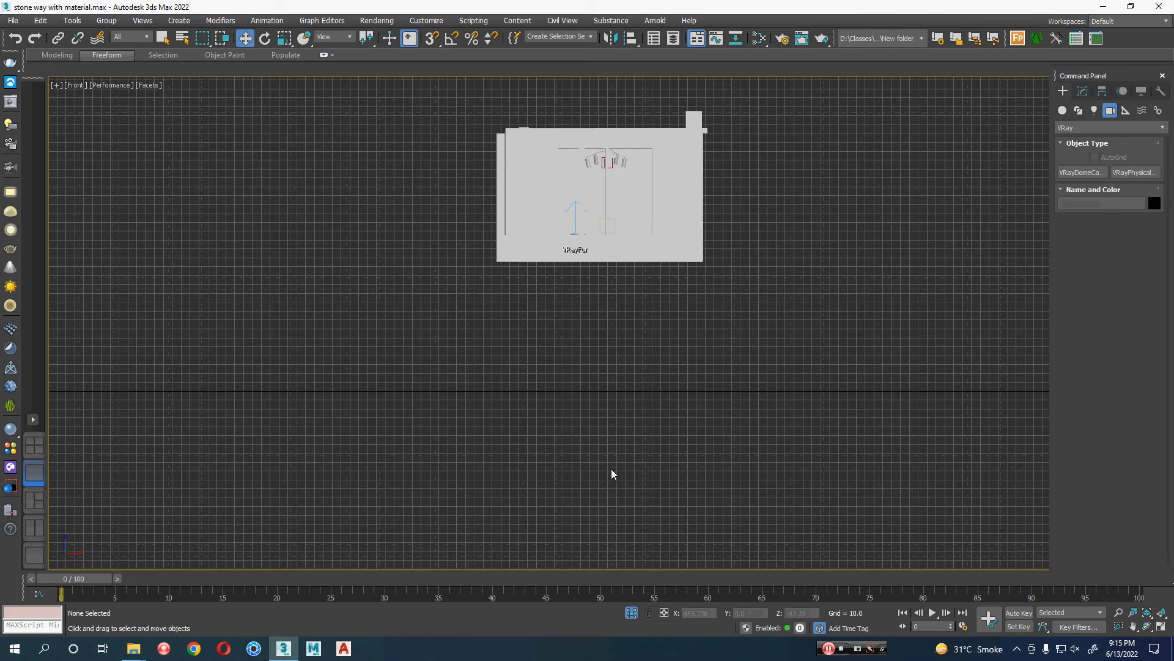
Unhide all objects and move the entire room model down about 145 units toward the ground line in the front view.
right_click(612, 474)
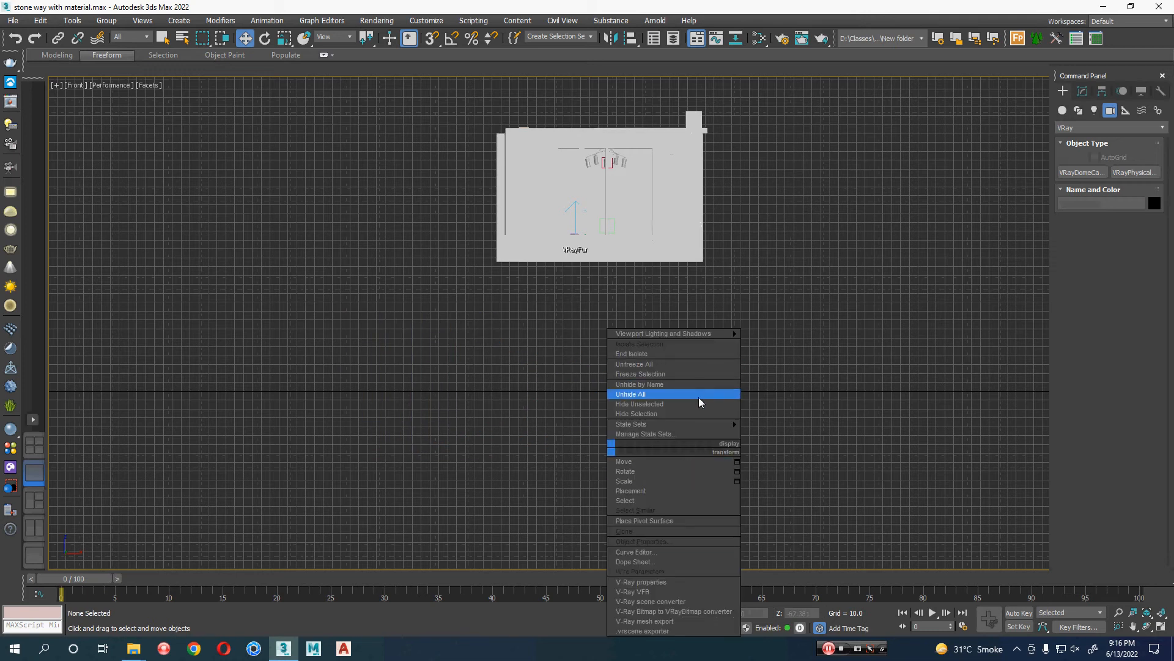
left_click(698, 397)
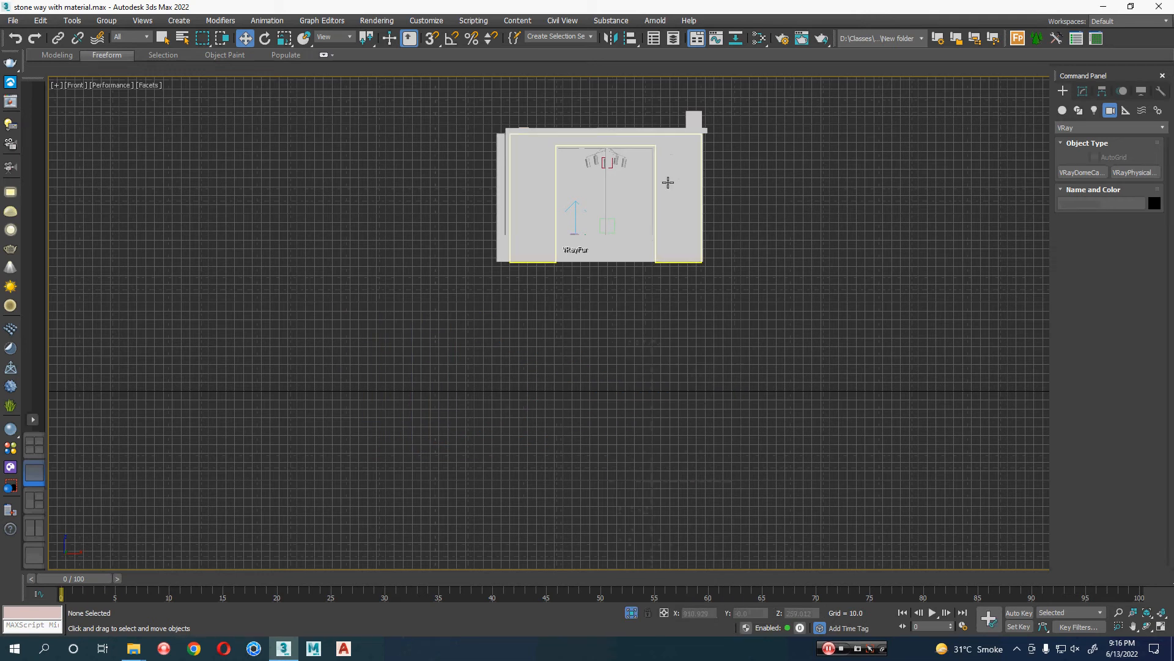
left_click_drag(397, 269, 405, 272)
middle_click_drag(507, 353, 413, 355)
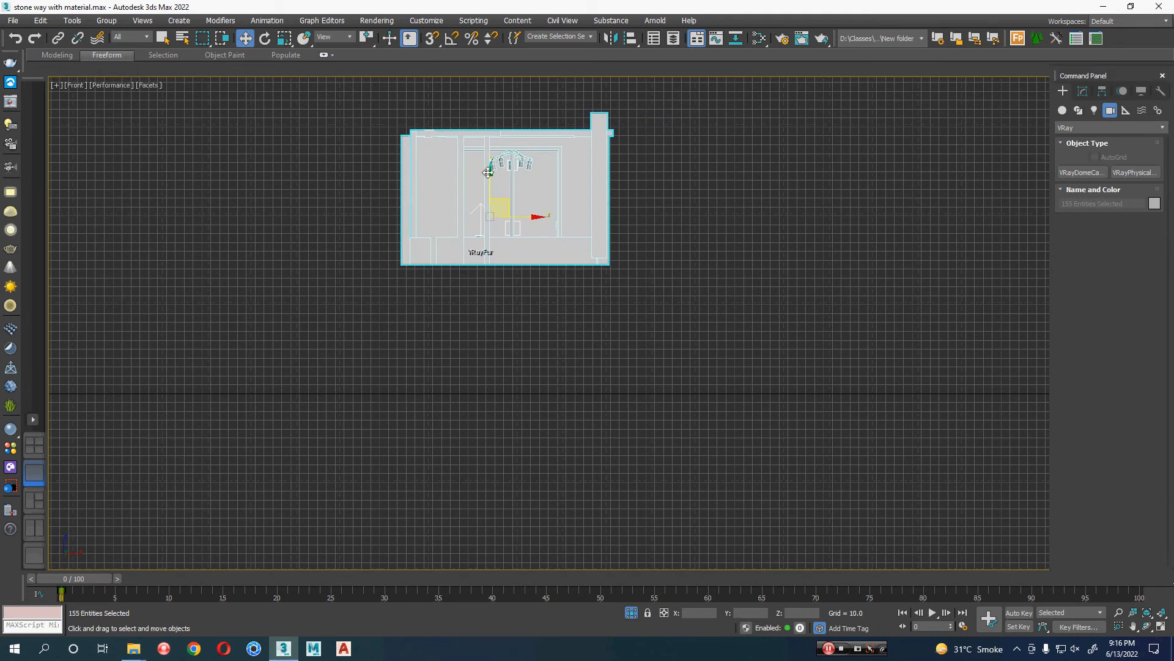
left_click_drag(490, 178, 488, 302)
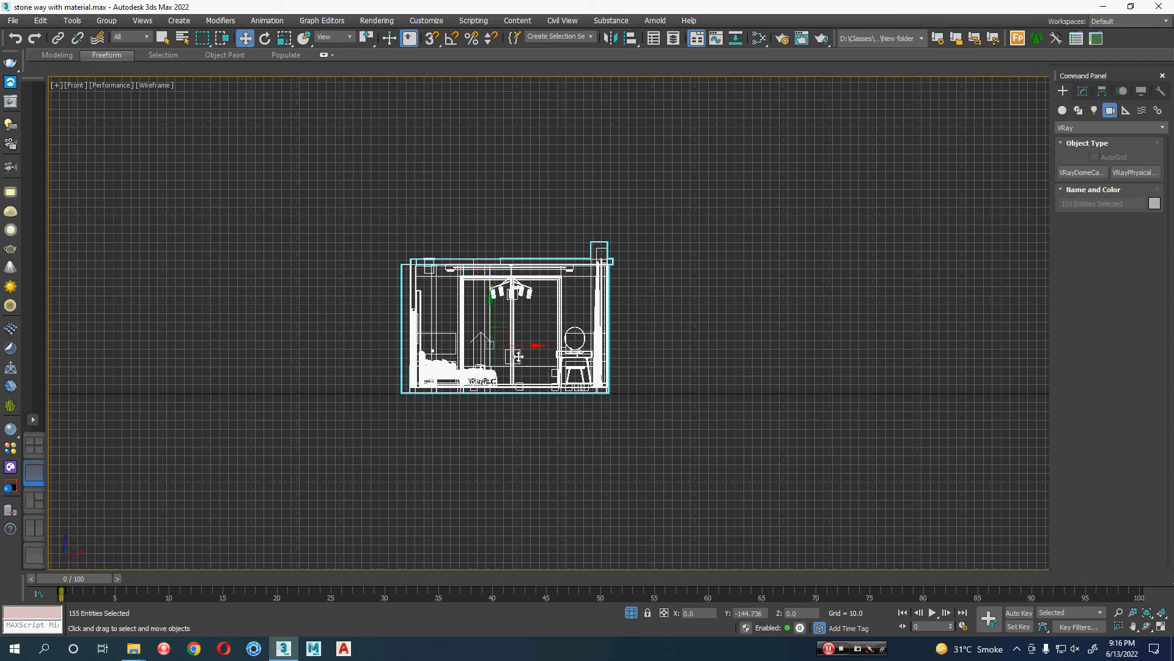
Lower the locked selection about 0.85 units so the room's base meets the ground line, and release the selection.
scroll(598, 406, "up", 8)
right_click(668, 373)
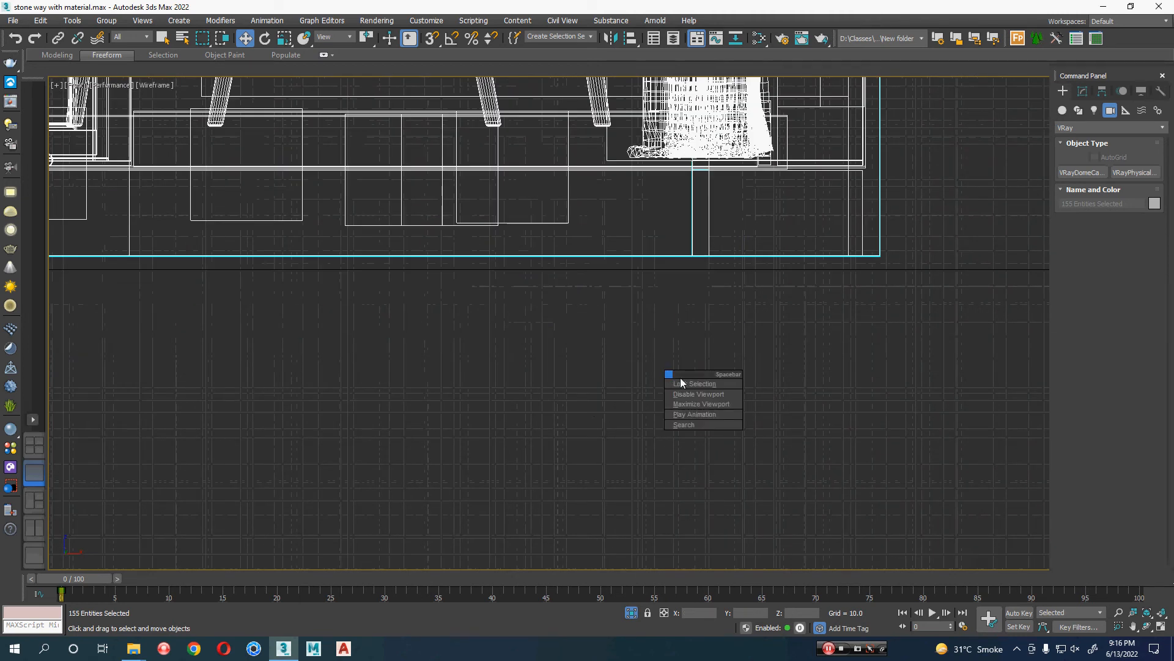
left_click(681, 383)
left_click_drag(587, 312, 589, 324)
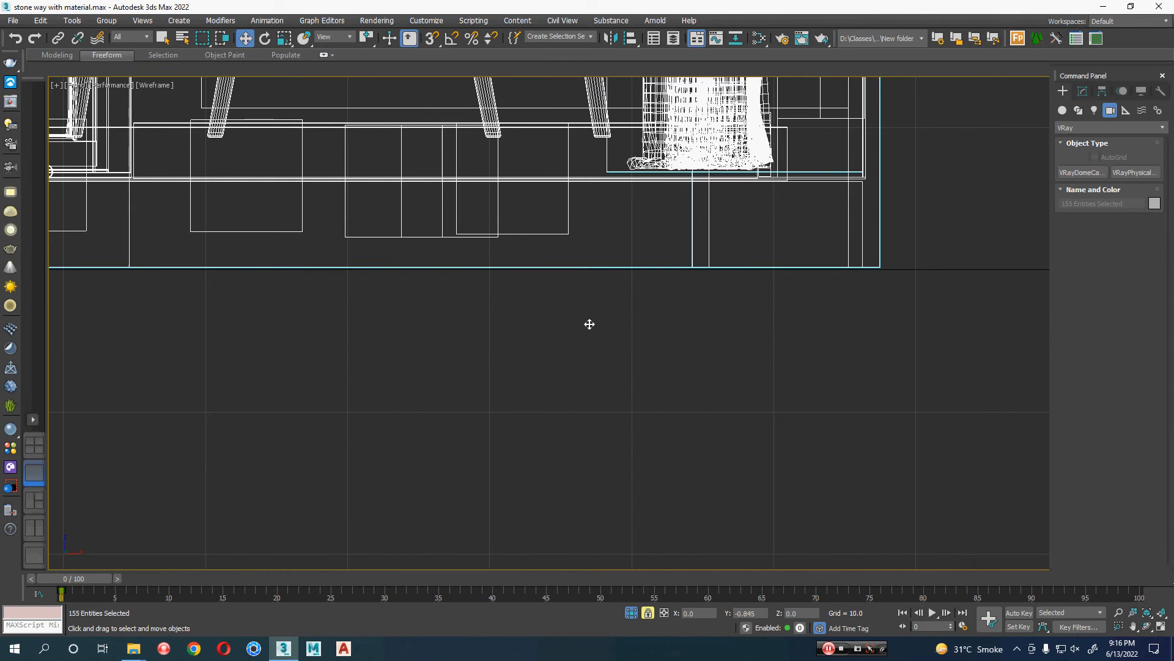
scroll(590, 326, "down", 4)
right_click(589, 325)
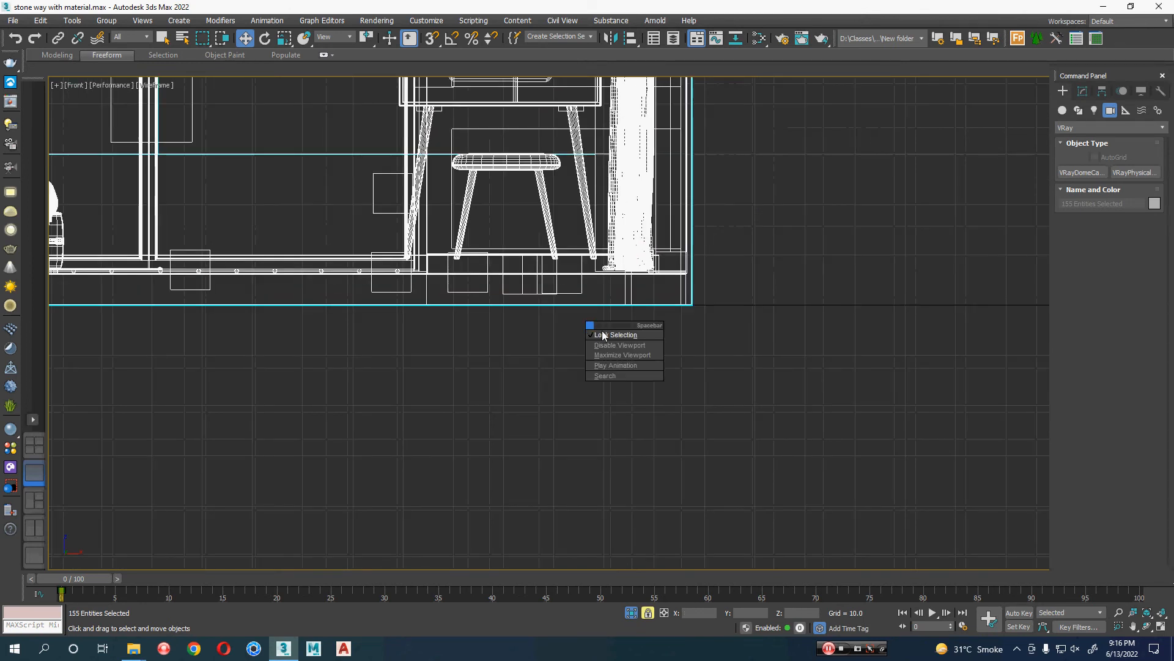
left_click(602, 334)
scroll(602, 330, "down", 3)
left_click(608, 335)
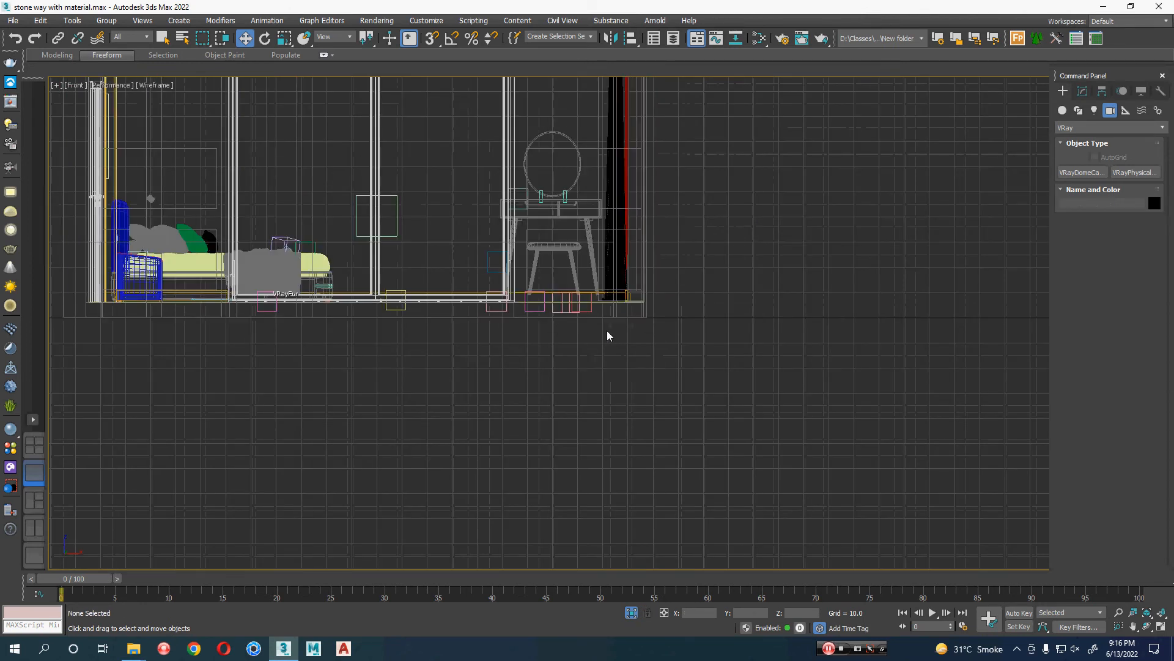
Create a VRayPhysicalCamera in the top view, from the room's lower-right corner aimed at the bed.
key("t")
scroll(642, 350, "down", 3)
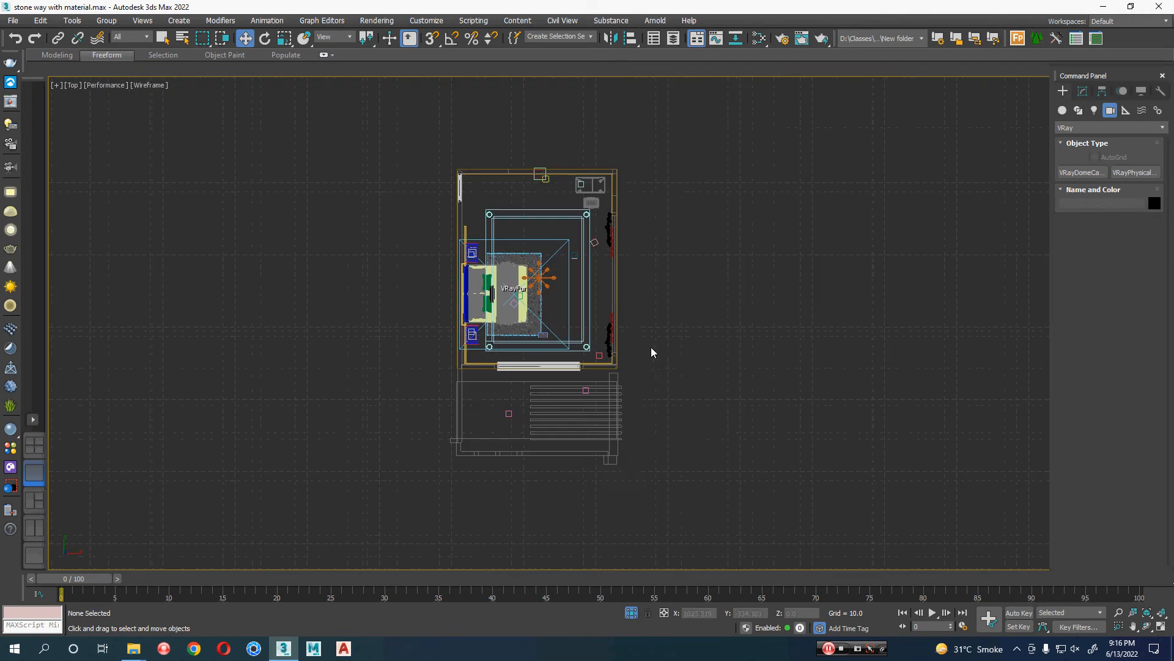
left_click(1136, 173)
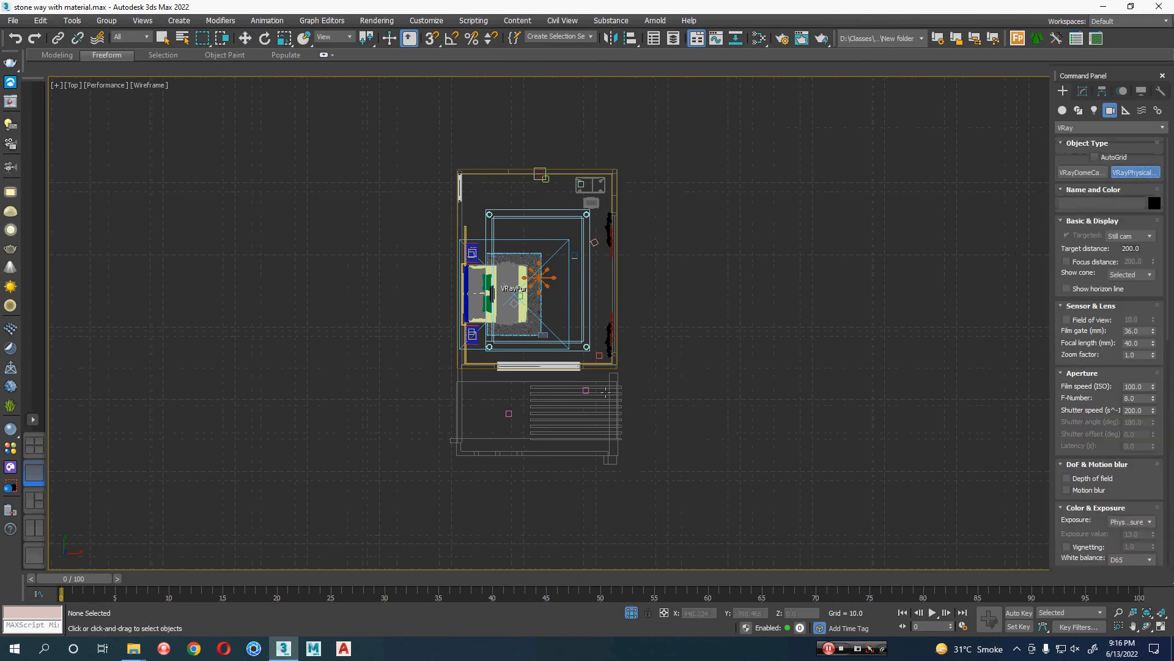
scroll(602, 309, "up", 4)
left_click_drag(615, 406, 401, 268)
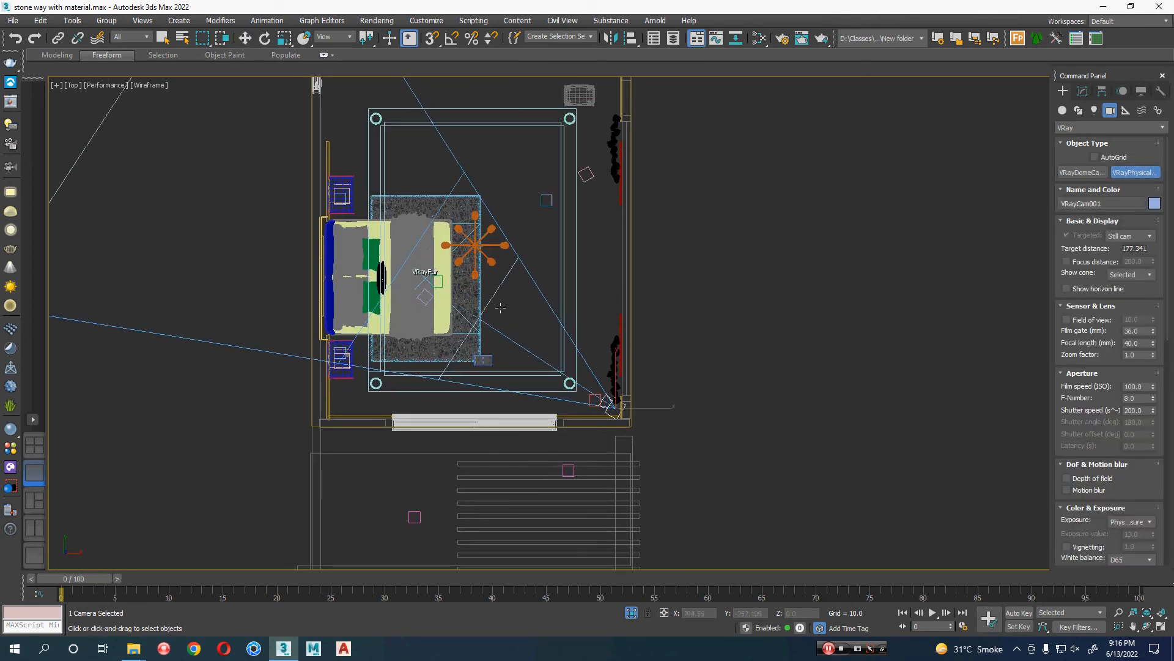
Reposition the camera through its own shaded view to frame the bed, at a height of about 20 units.
key("c")
mouse_move(682, 349)
middle_mouse_down()
mouse_move(702, 325)
mouse_move(689, 457)
middle_mouse_up()
key("F3")
middle_click_drag(686, 411, 667, 431, "alt")
left_click(1121, 614)
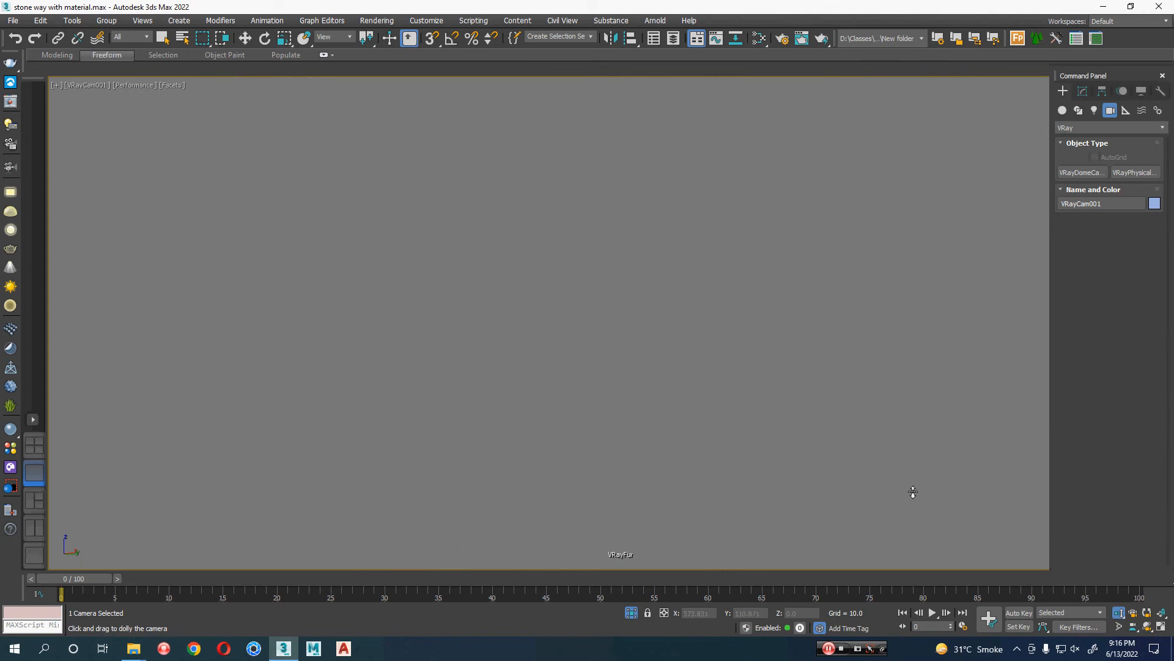
left_click_drag(913, 491, 874, 410)
middle_click_drag(800, 400, 795, 401)
right_click(795, 401)
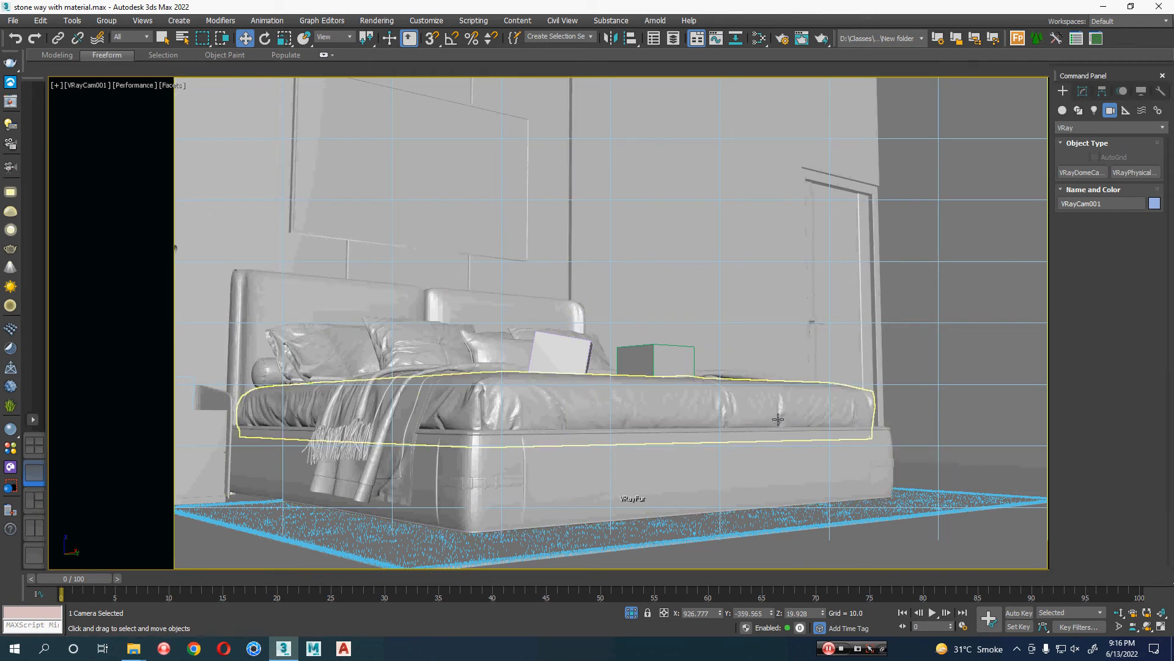
Try to clone the camera to the opposite end of the room in the wireframe top view.
key("t")
key("F3")
middle_click_drag(766, 417, 677, 368)
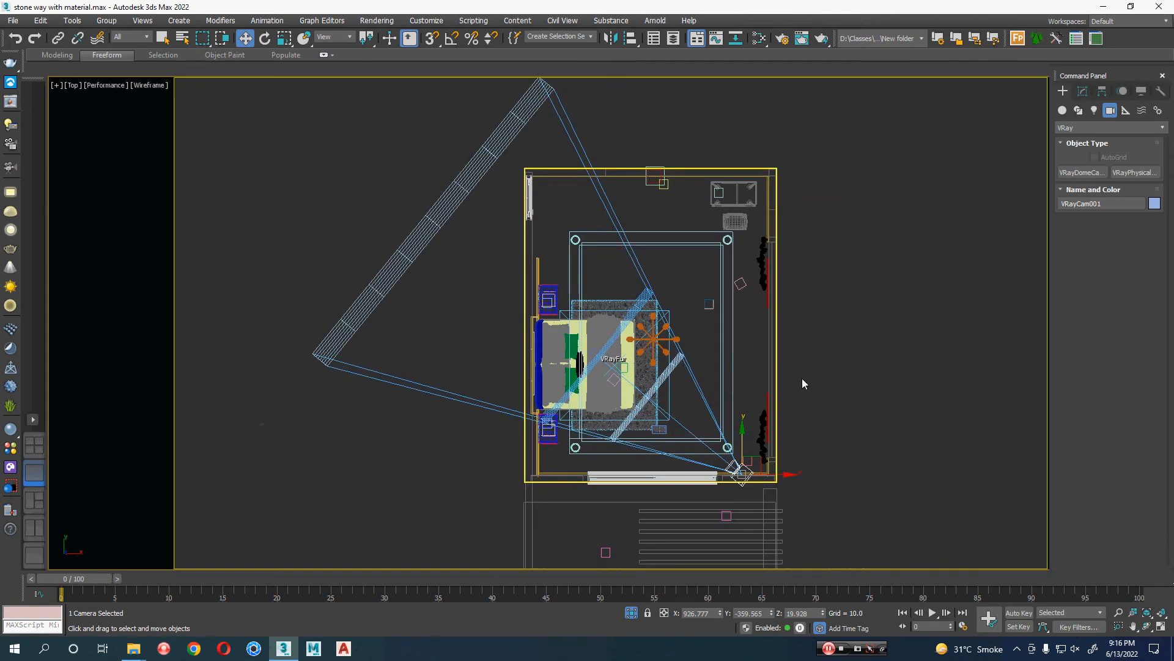
mouse_move(762, 459)
left_mouse_down("shift")
mouse_move(756, 184)
mouse_move(772, 170)
mouse_move(719, 170)
left_mouse_up("shift")
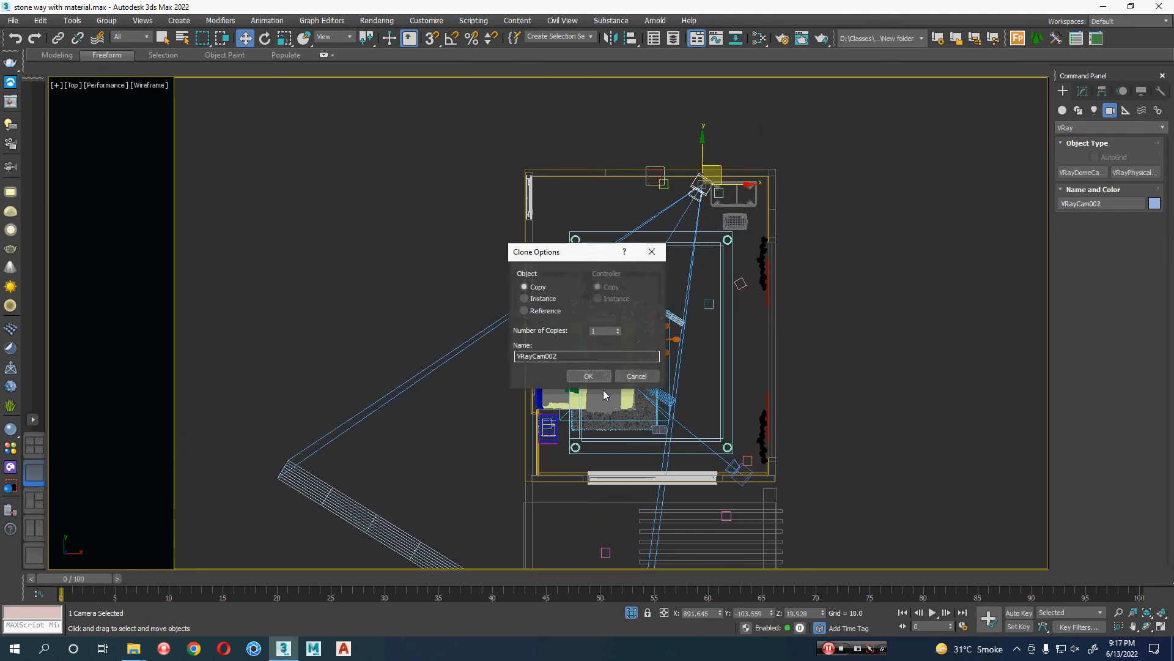
left_click(636, 375)
Set the camera's shutter speed to 30 and its white balance to Neutral.
left_click(1090, 90)
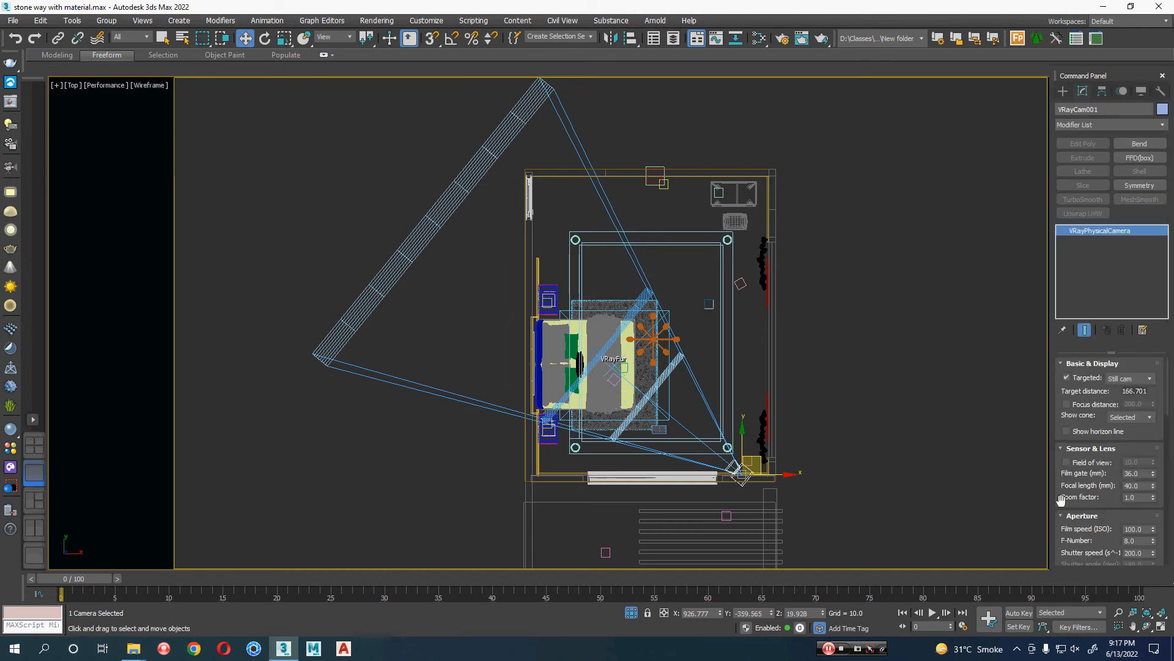
left_click_drag(1061, 499, 1058, 404)
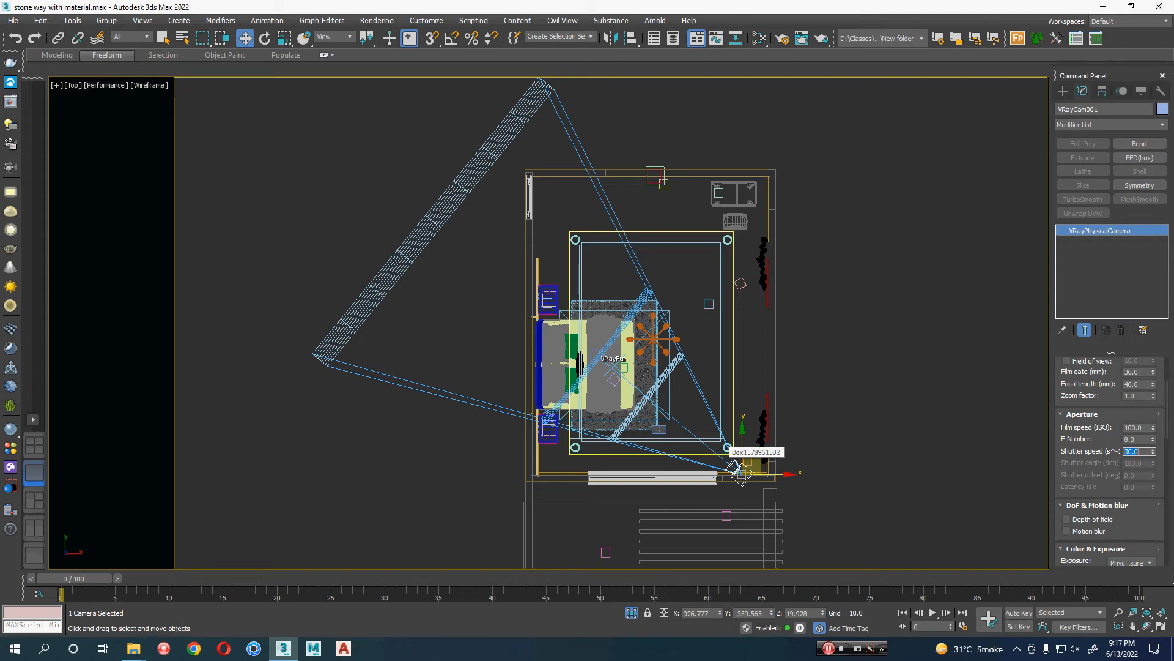
left_click_drag(1139, 530, 1133, 415)
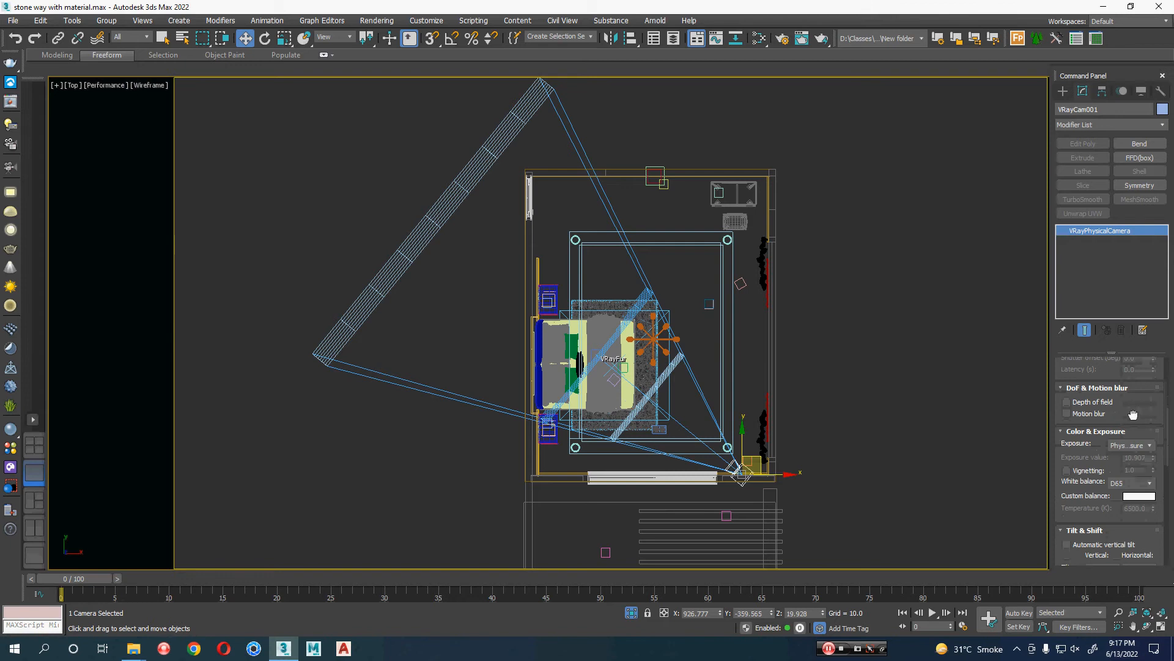
left_click(1146, 446)
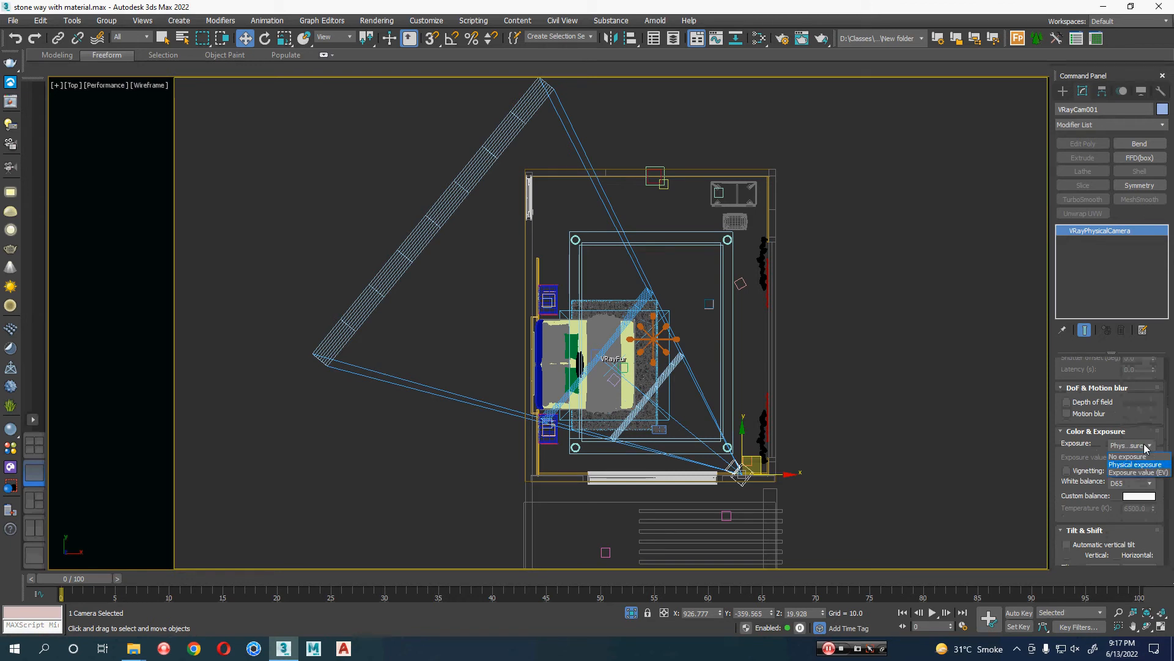
left_click(1143, 419)
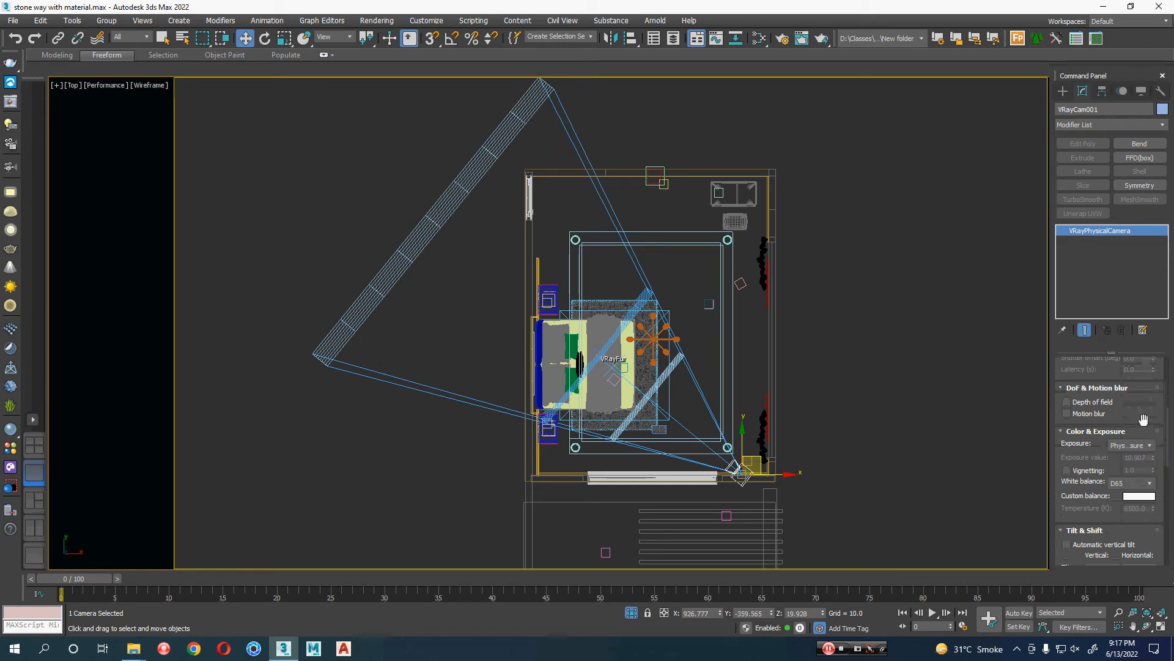
left_click(1136, 496)
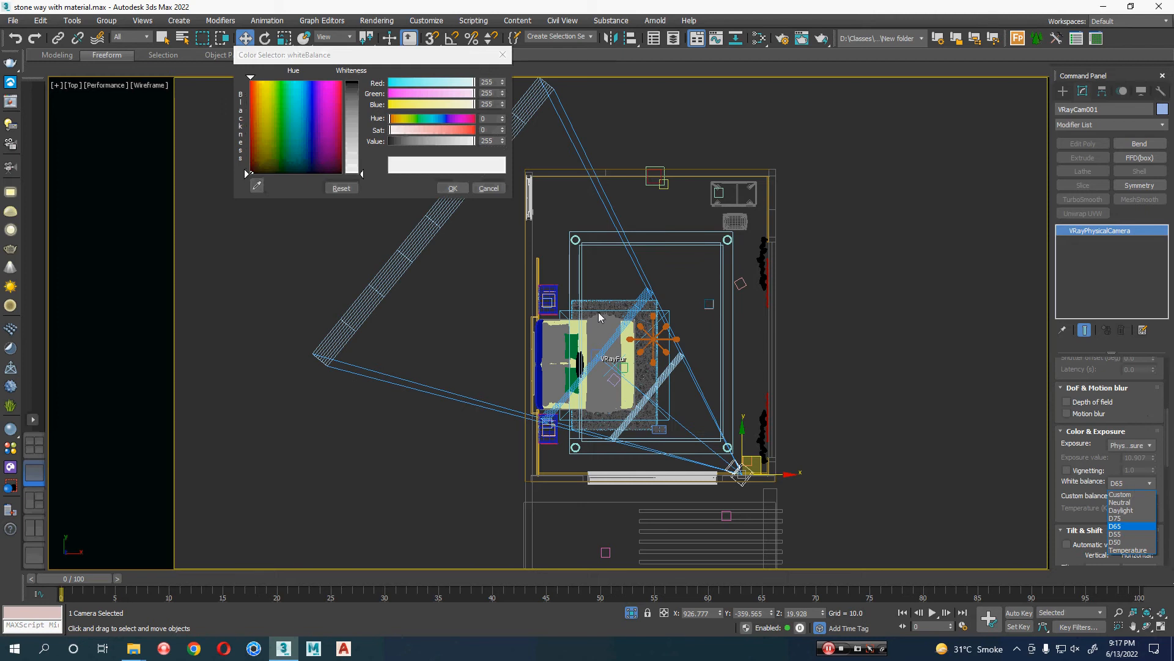
left_click(483, 188)
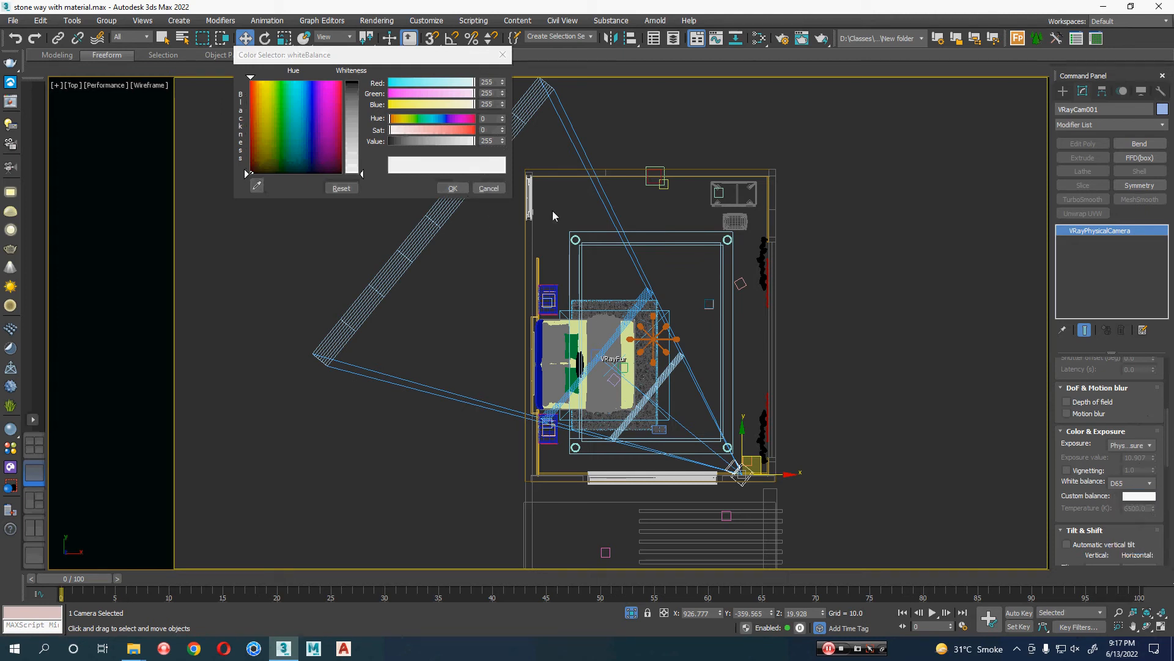
left_click(497, 193)
left_click(1119, 484)
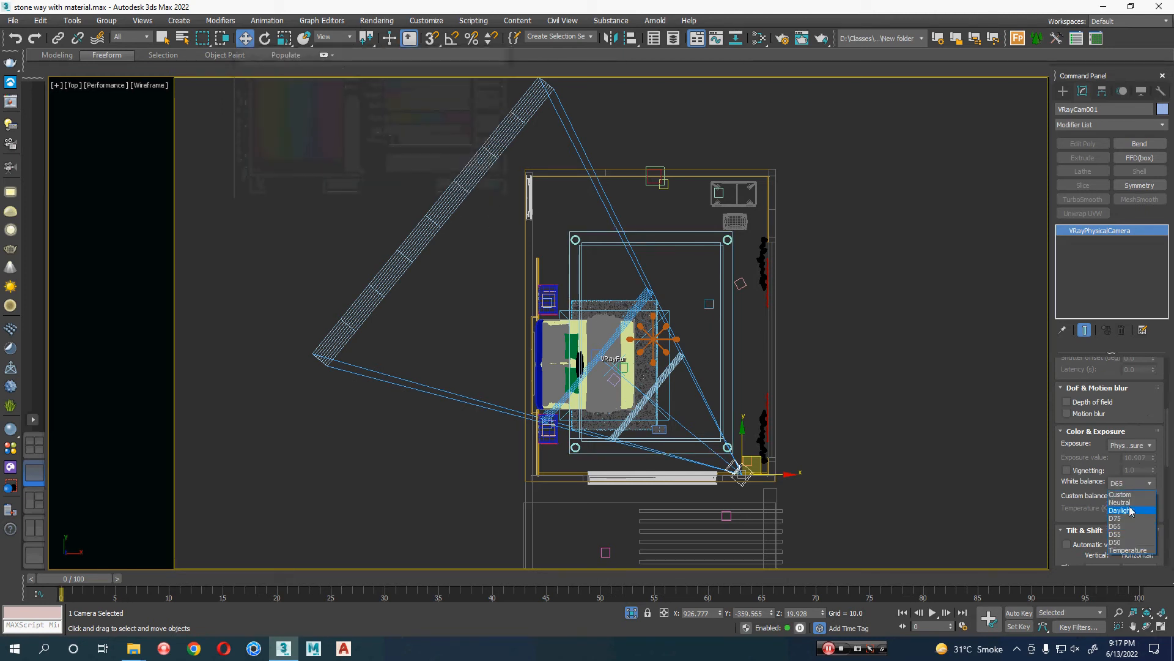
left_click(1129, 502)
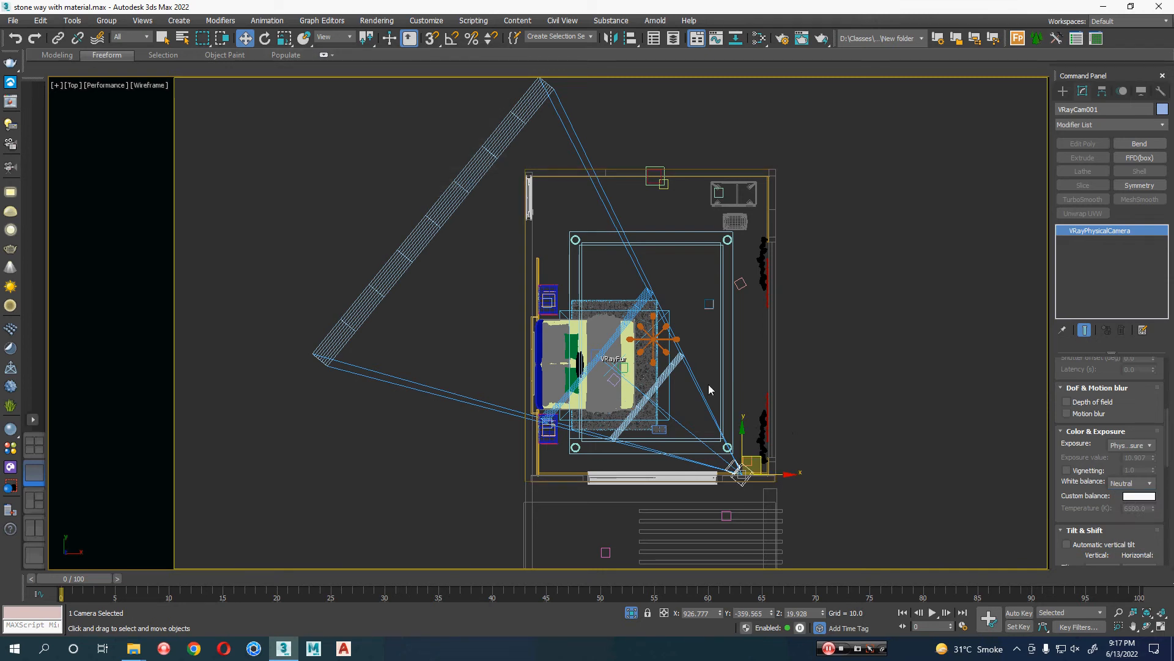
Move the camera closer to the side wall, to about X 941, Y -353 in the top view, and deselect it.
middle_click_drag(799, 369, 728, 383)
left_click_drag(689, 474, 705, 467)
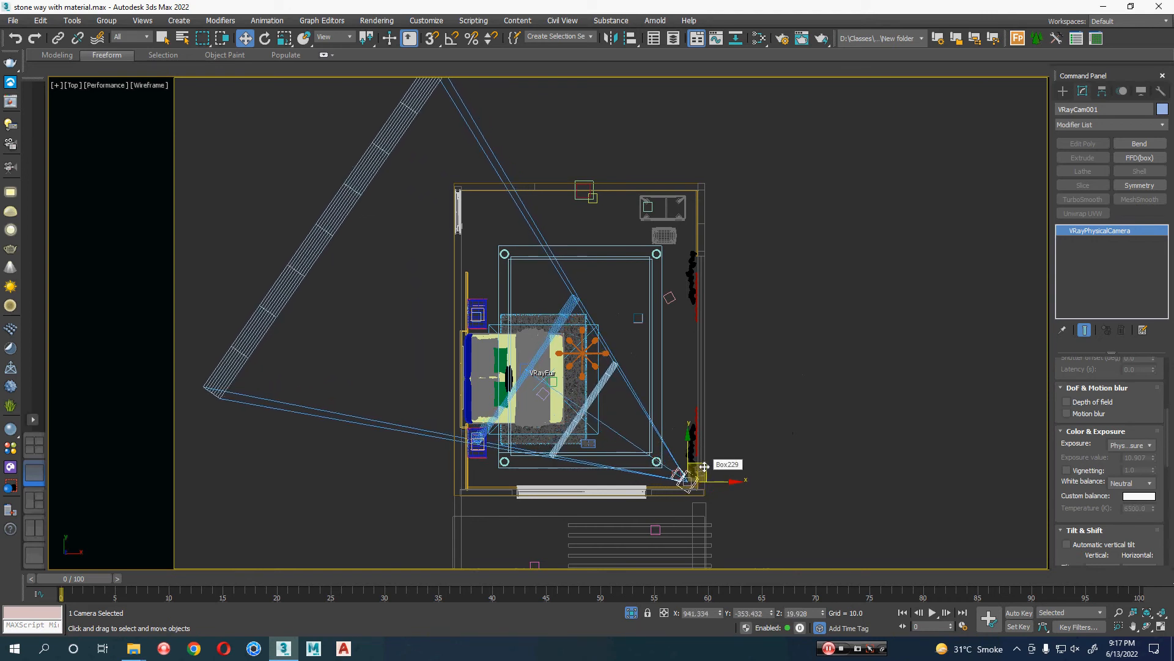
middle_click_drag(782, 493, 794, 493)
left_click(794, 492)
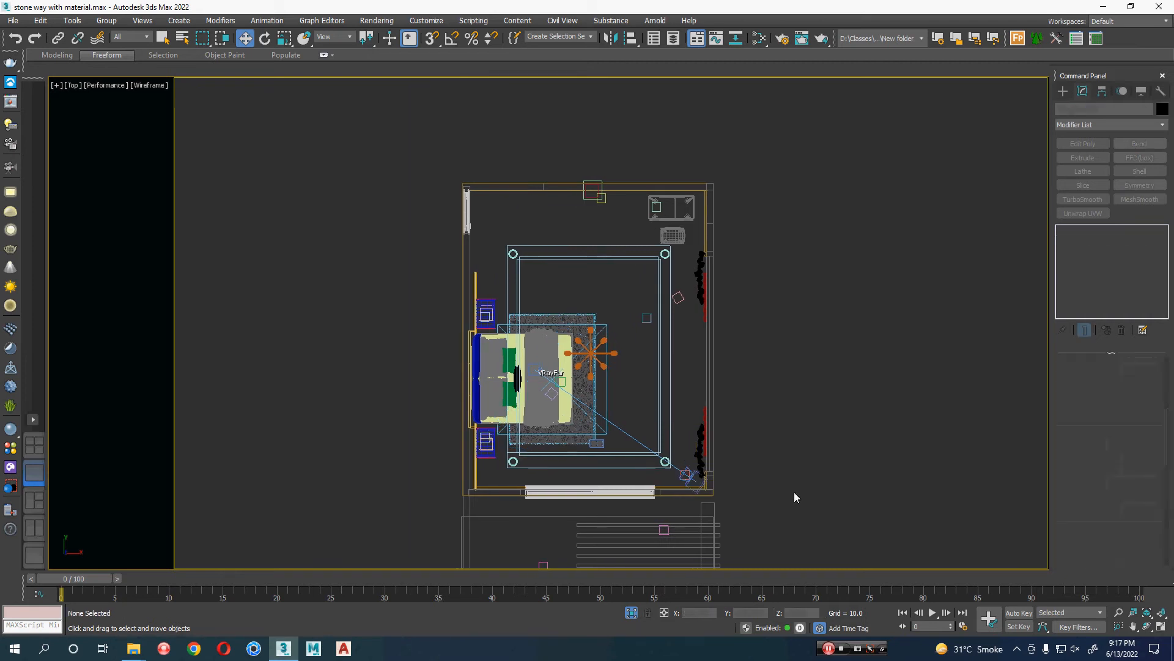
Raise the camera in the front view to a height of about 31 units and deselect it.
key("f")
key("z")
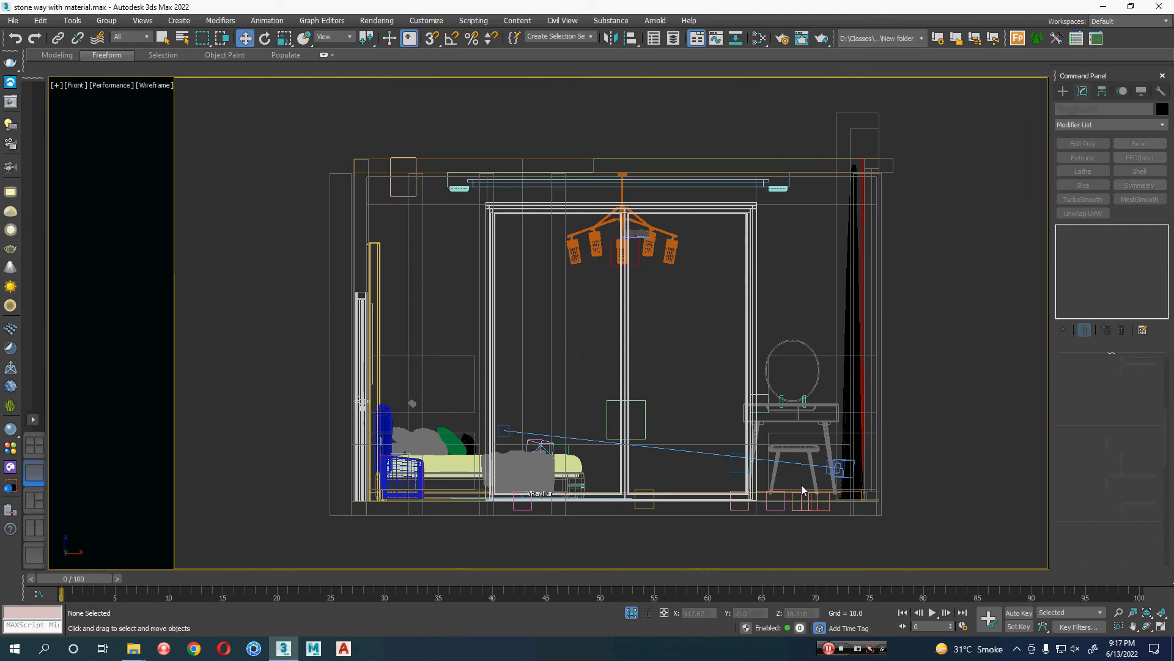
left_click(836, 469)
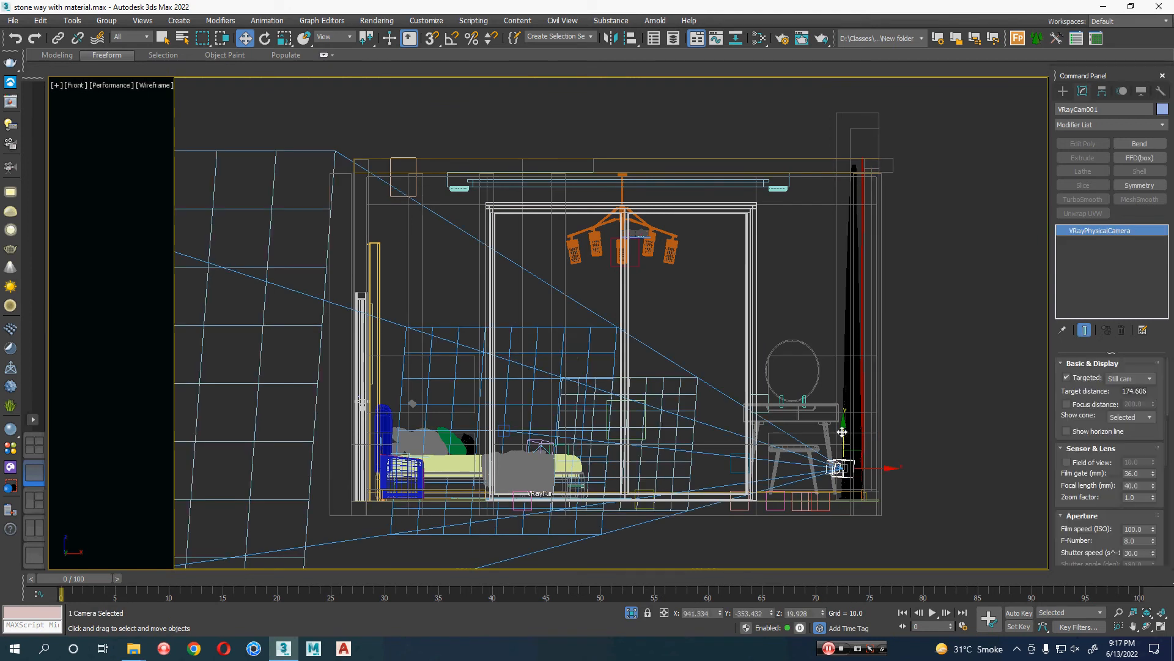
left_click_drag(842, 432, 843, 403)
left_click(930, 419)
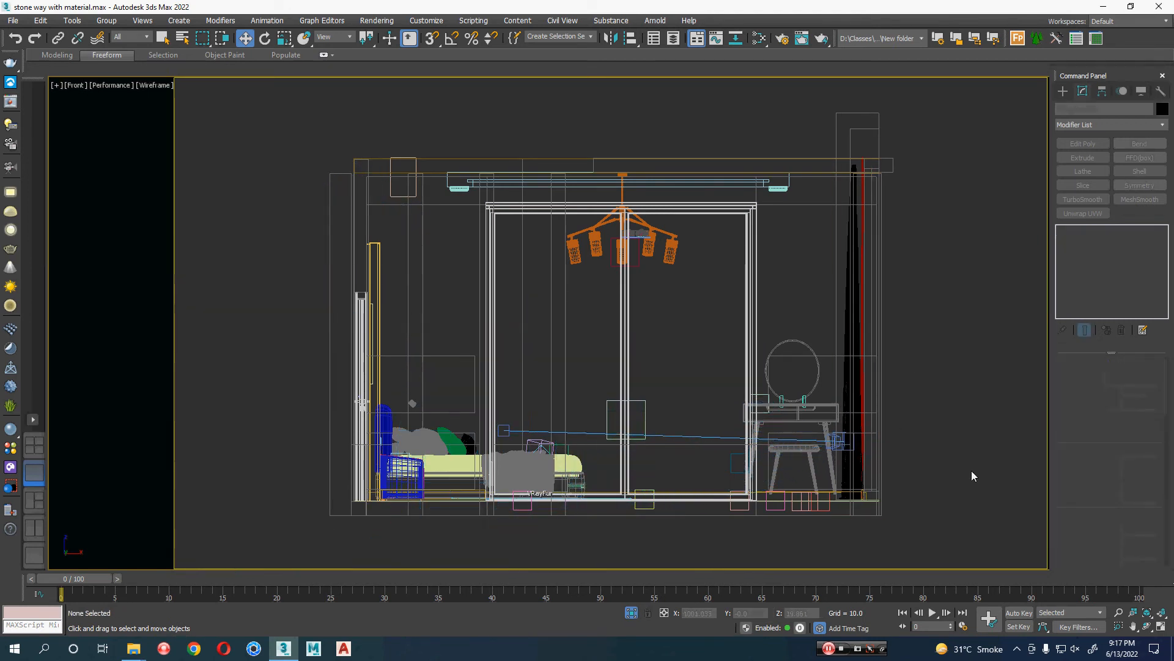
Switch to a layout of two side-by-side viewports and show the shaded camera view beside the wireframe top view.
left_click(33, 421)
left_click(69, 456)
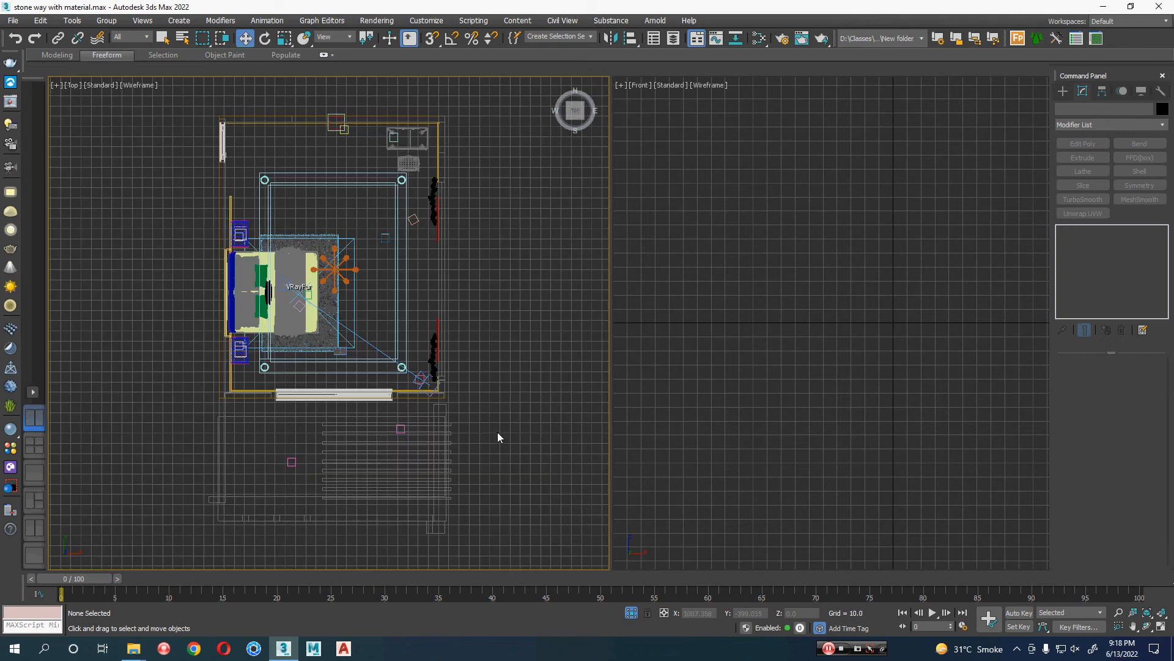
left_click(729, 338)
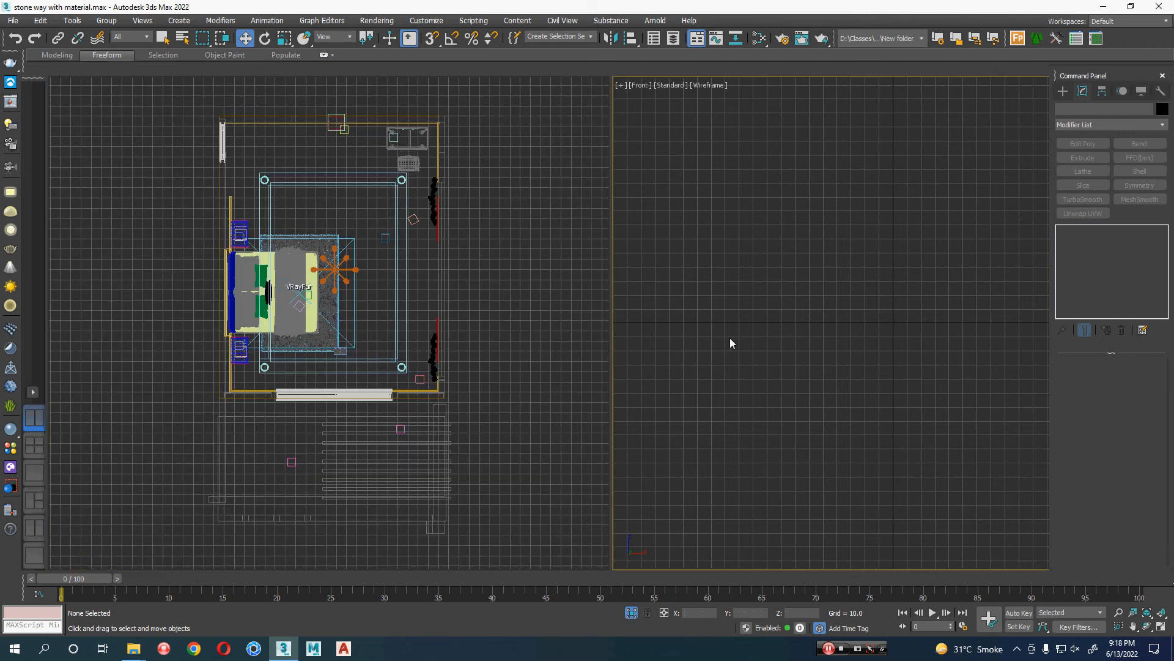
key("c")
key("F3")
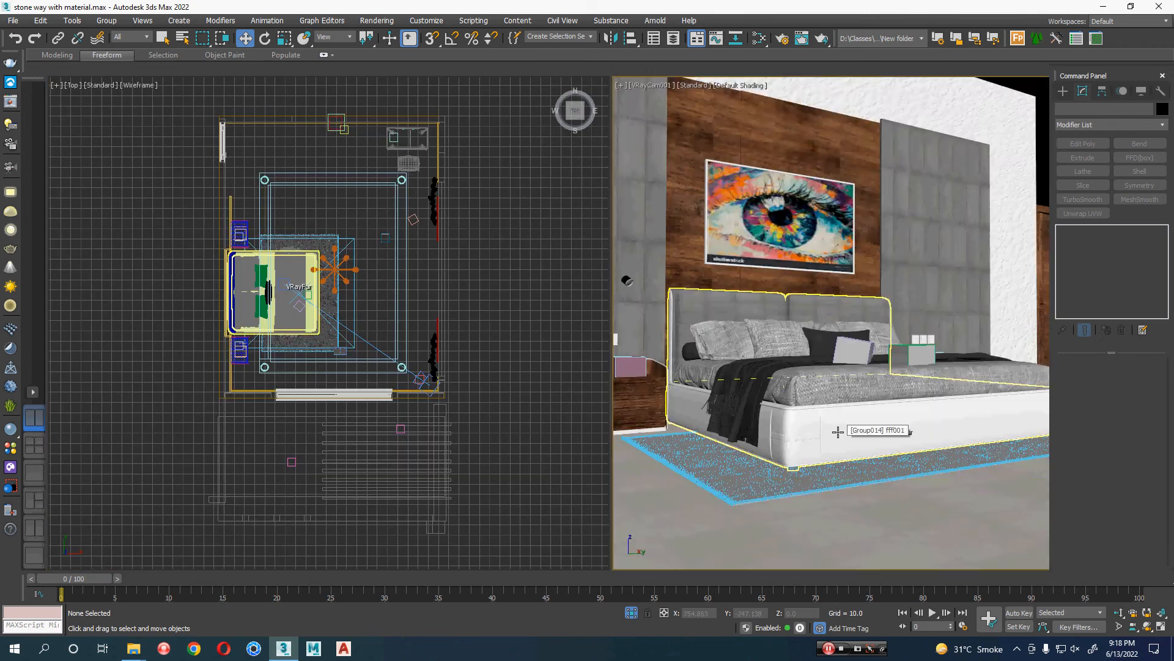
Show the safe frame in the camera view and hide the grid in the top view.
key("shift+f")
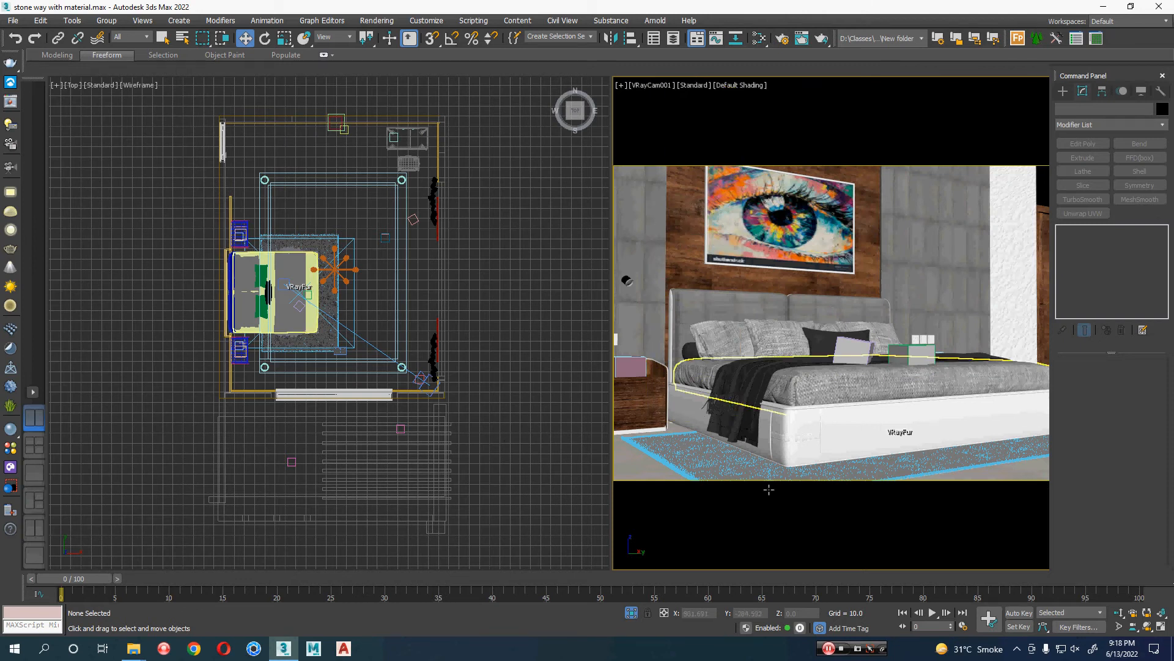
left_click(477, 466)
key("g")
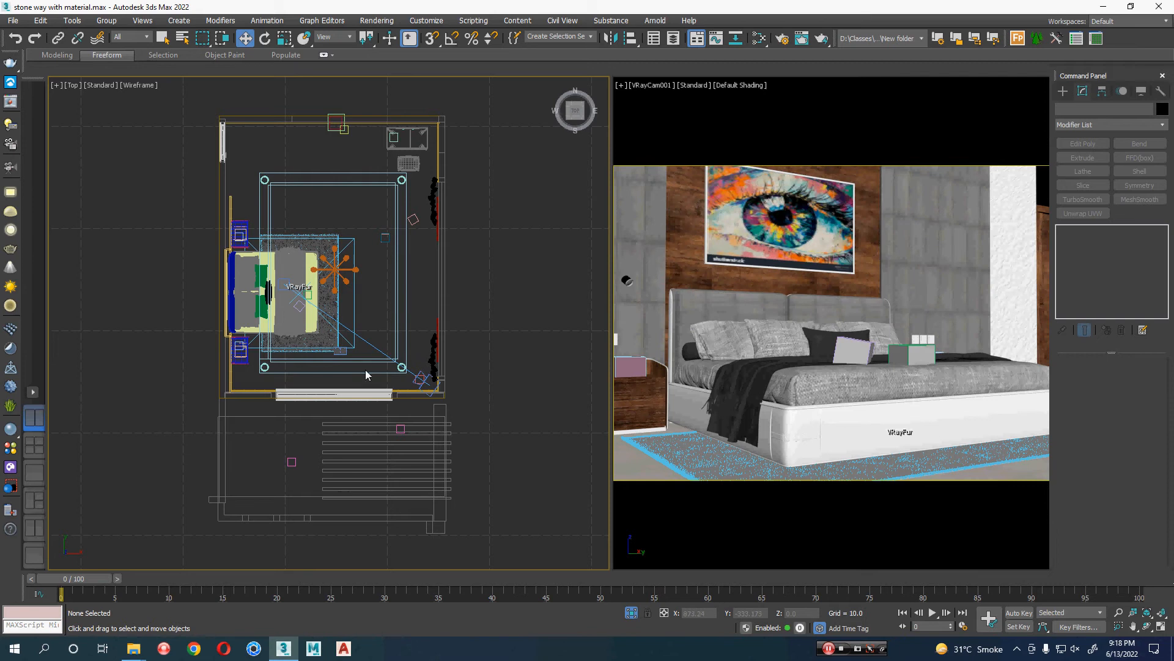
Clone the camera to the room corner by the dressing table, at about X 939, Y -112, and look through the copy.
left_click(422, 384)
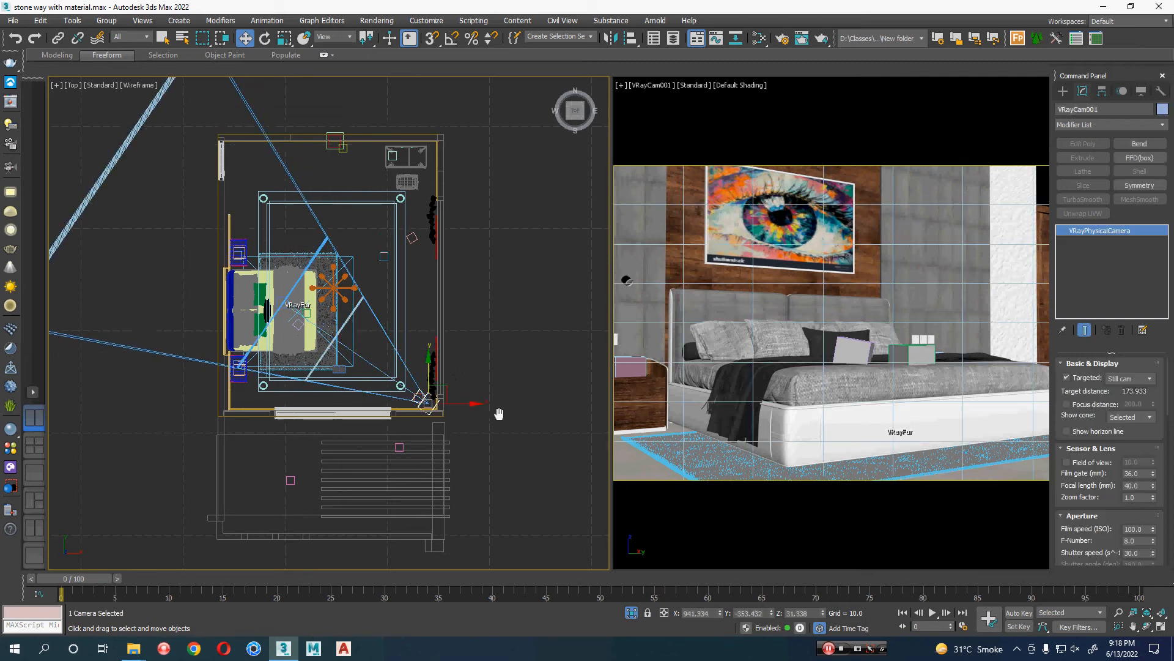
middle_click_drag(463, 370, 442, 482)
mouse_move(415, 405)
left_mouse_down()
mouse_move(405, 265)
mouse_move(424, 230)
left_mouse_up()
left_click(588, 375)
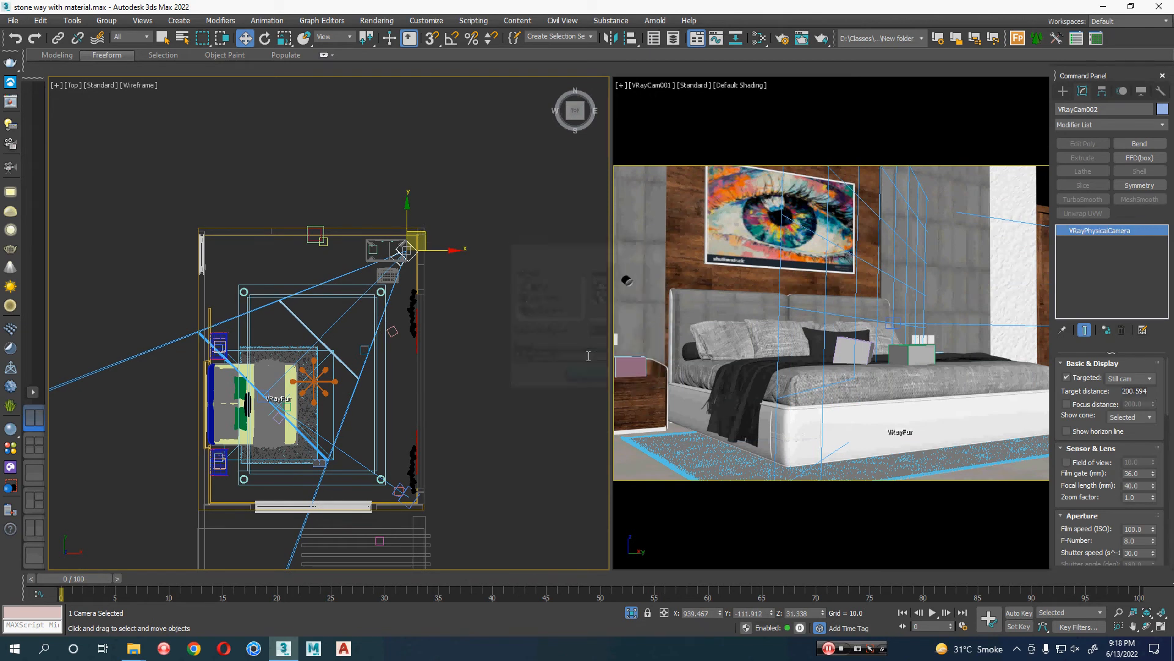
right_click(777, 343)
key("c")
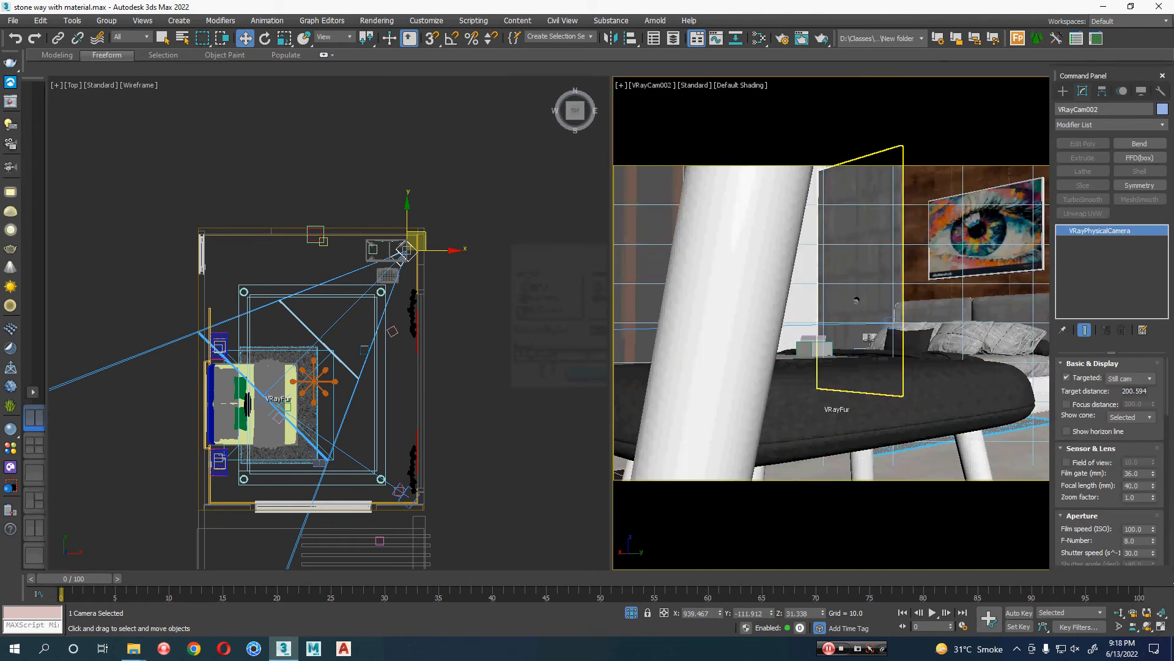
Pan and dolly the second camera through its own view toward the bed, past the dressing furniture's legs.
mouse_move(850, 354)
middle_mouse_down()
mouse_move(826, 361)
mouse_move(820, 385)
mouse_move(819, 337)
mouse_move(776, 336)
mouse_move(820, 334)
middle_mouse_up()
left_click(1120, 613)
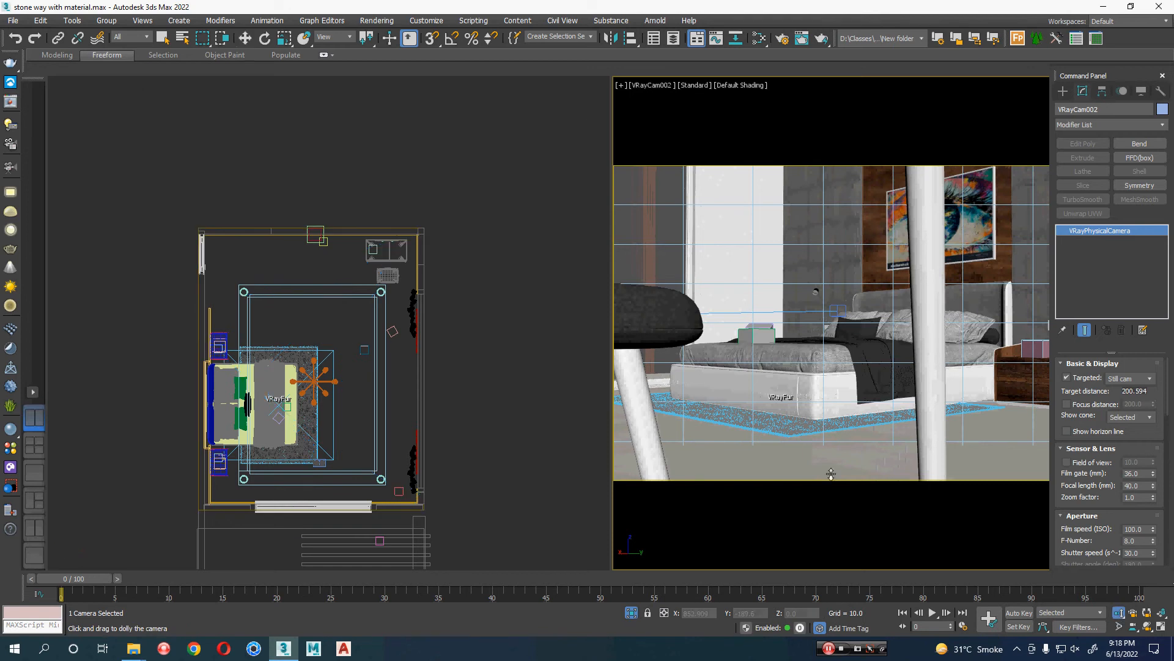
left_click_drag(828, 477, 828, 463)
key("w")
Reposition the second camera to about X 916, Y -134 at a height of about 32 units, framing the bed.
right_click(394, 281)
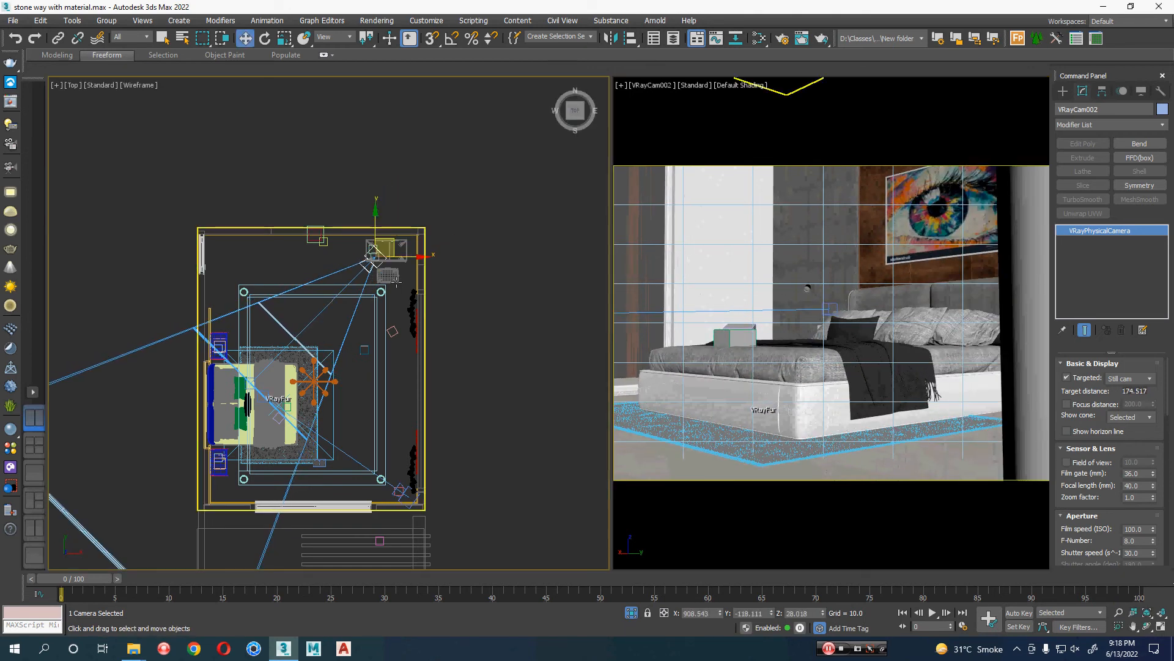
left_click_drag(391, 241, 371, 230)
middle_click_drag(373, 357, 395, 367)
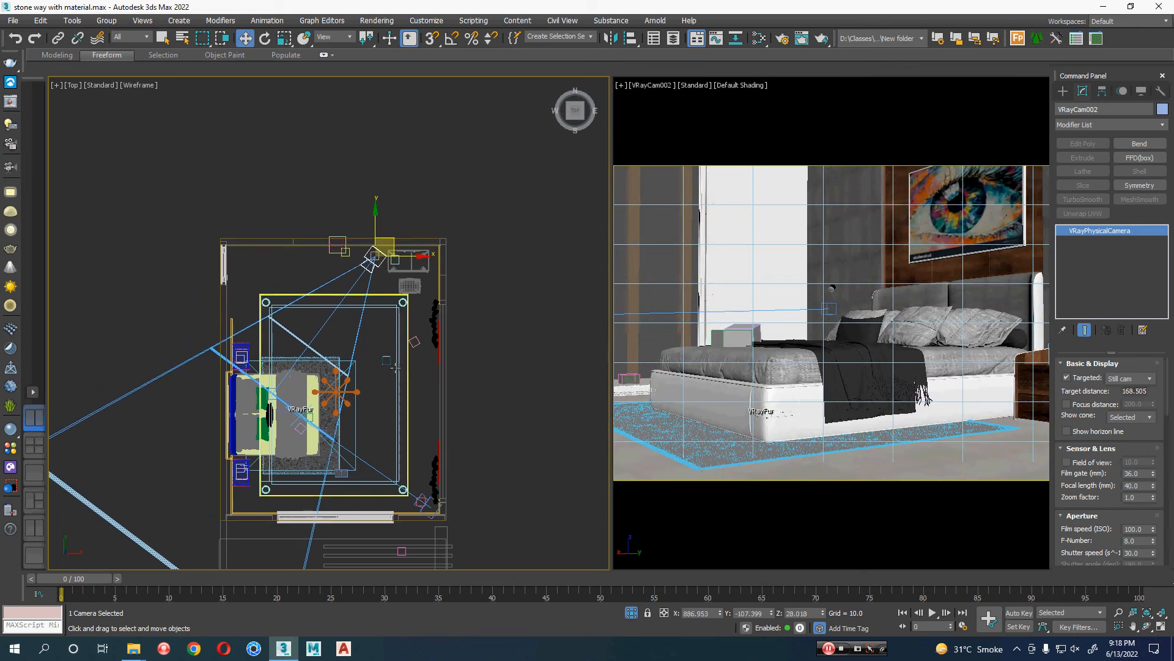
mouse_move(829, 395)
middle_mouse_down()
mouse_move(856, 425)
mouse_move(787, 402)
middle_mouse_up()
key("w")
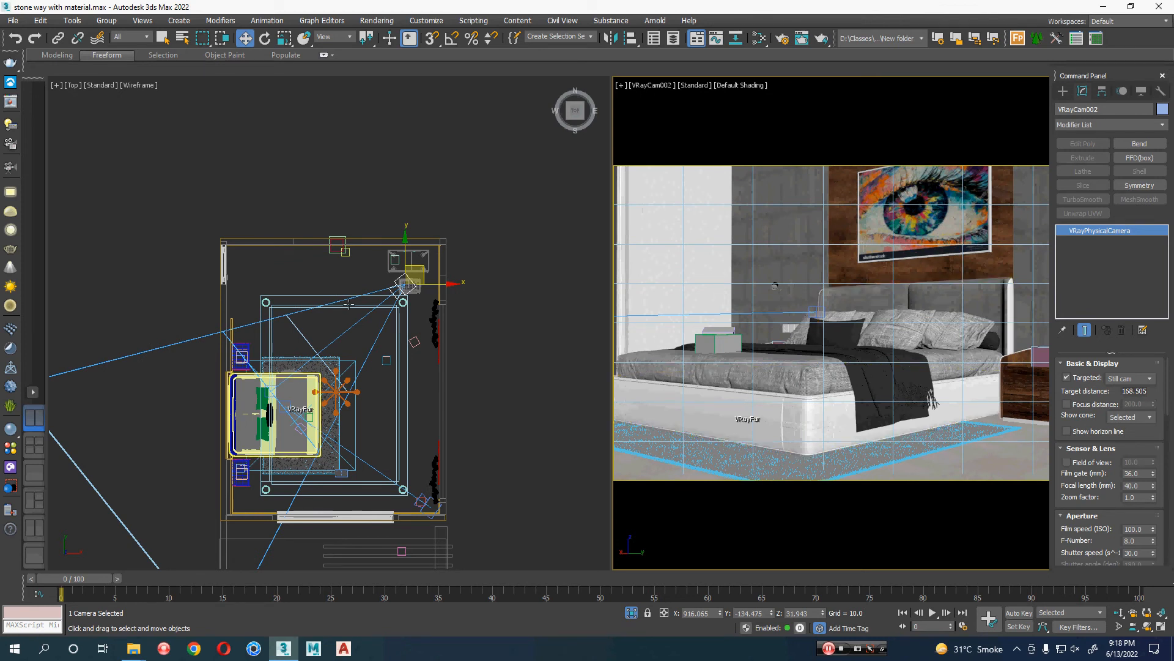
Set the second camera's focal length to 32.8 mm and orbit it around the bed to a height of about 36 units.
scroll(405, 283, "up", 5)
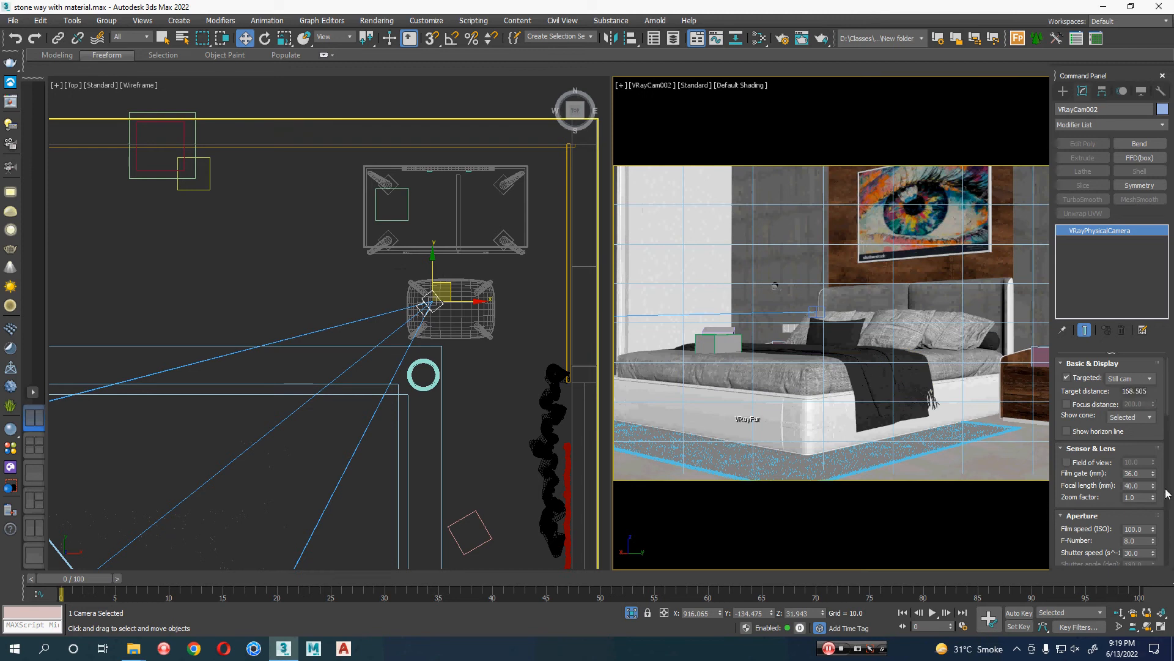
left_click_drag(1154, 489, 1157, 500)
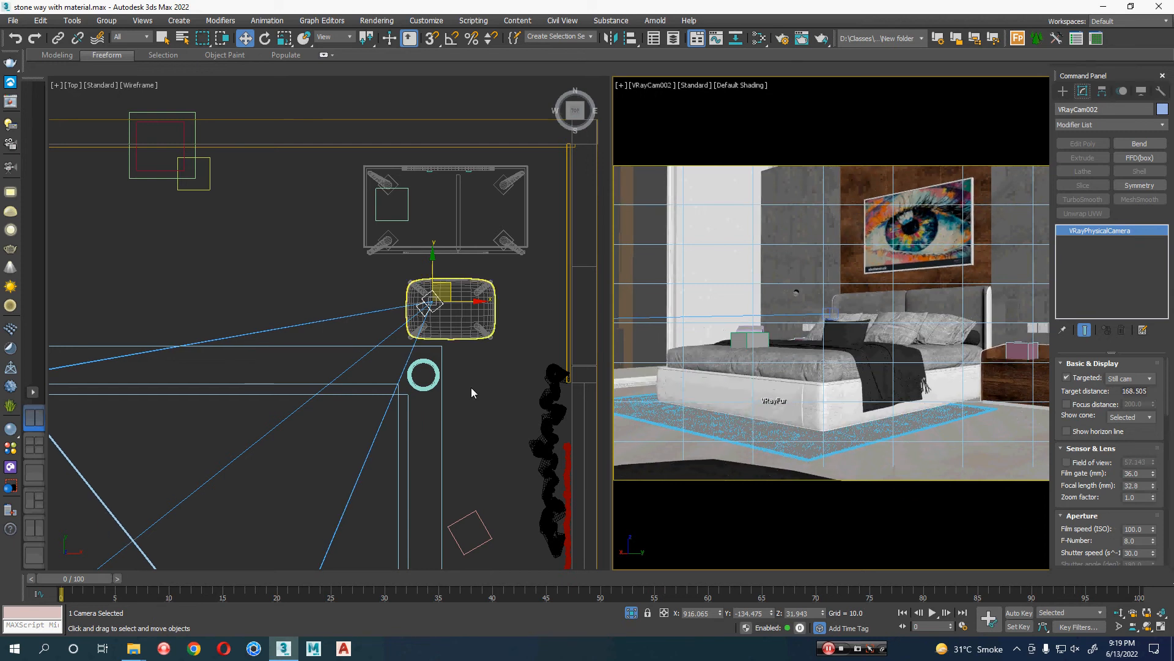
key("ctrl+r")
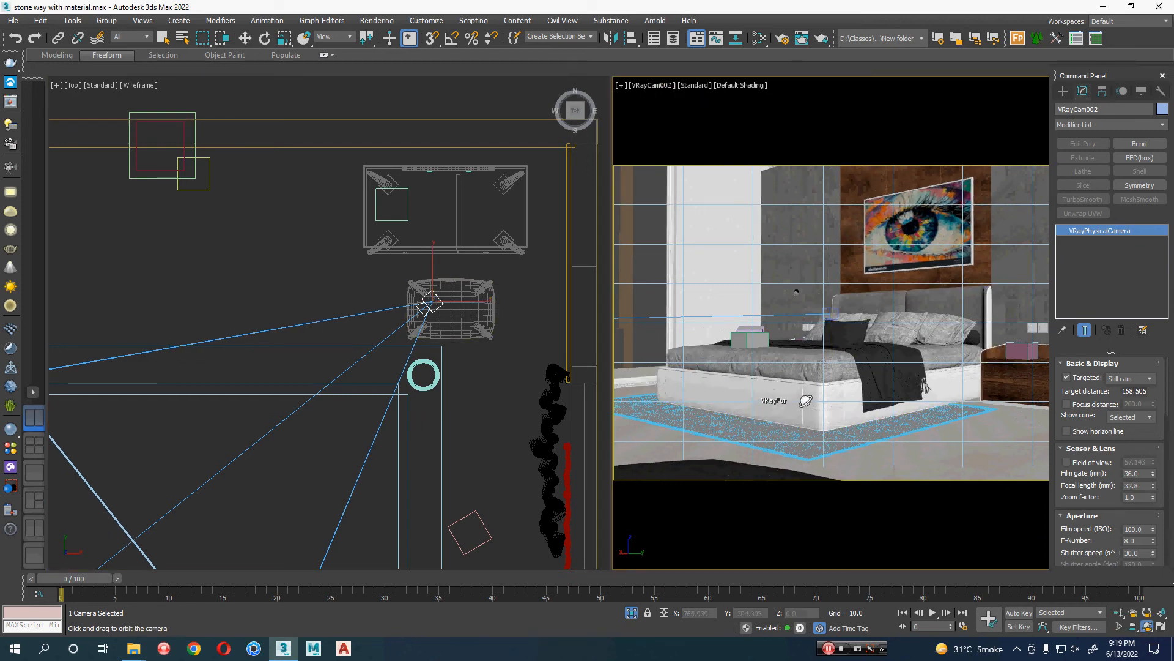
mouse_move(806, 401)
left_mouse_down()
mouse_move(777, 402)
mouse_move(786, 401)
left_mouse_up()
scroll(313, 382, "down", 2)
key("w")
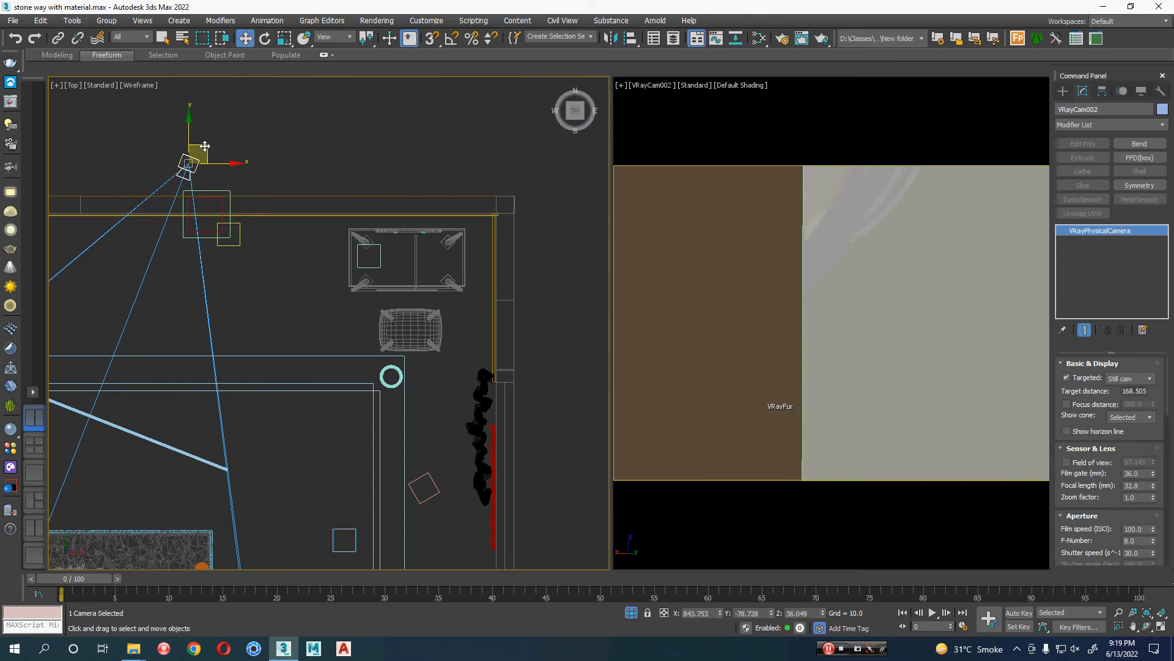
Move the second camera into the back corner on the headboard side of the room, to about X 752, Y -106.
left_click_drag(204, 146, 157, 206)
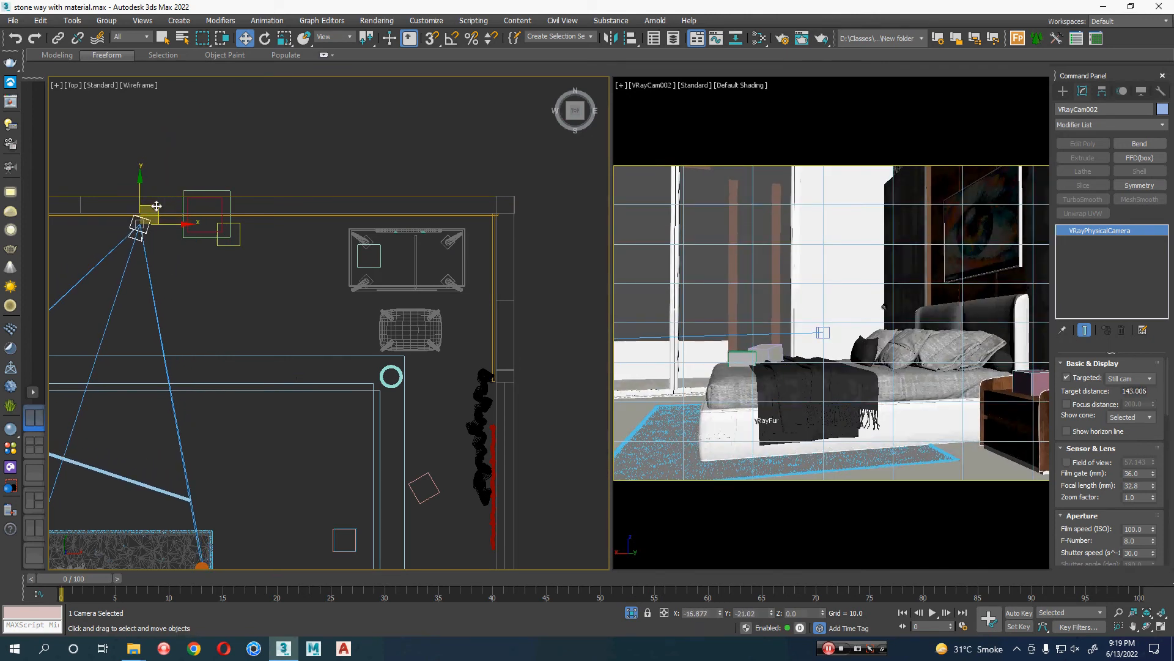
scroll(427, 342, "down", 5)
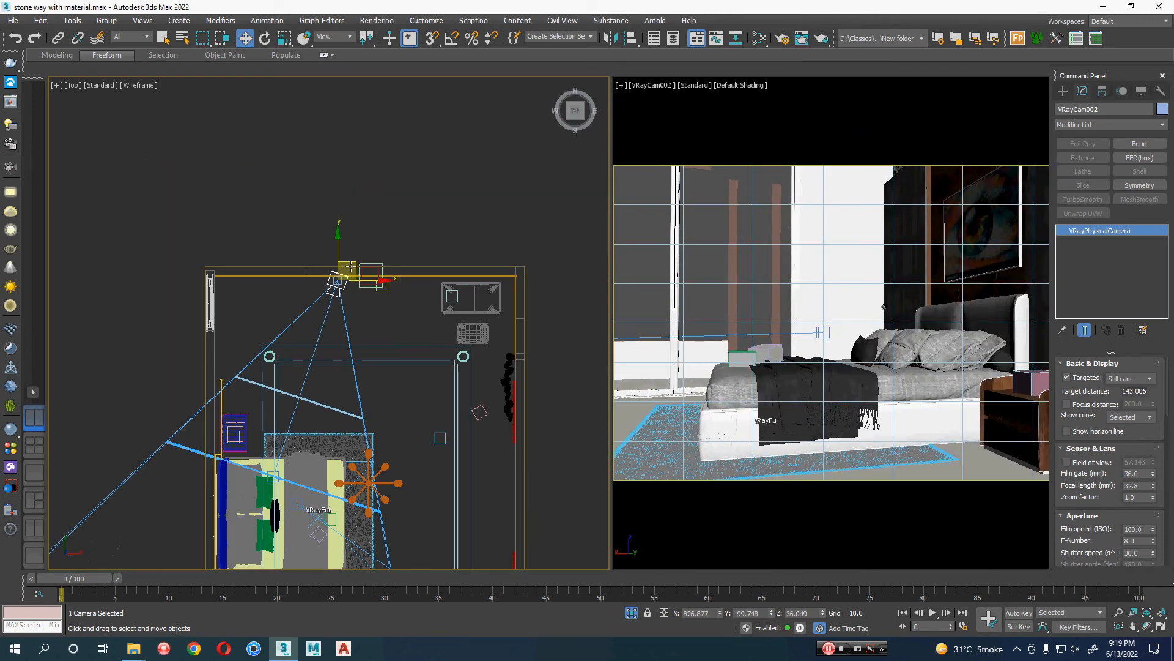
left_click_drag(352, 267, 246, 272)
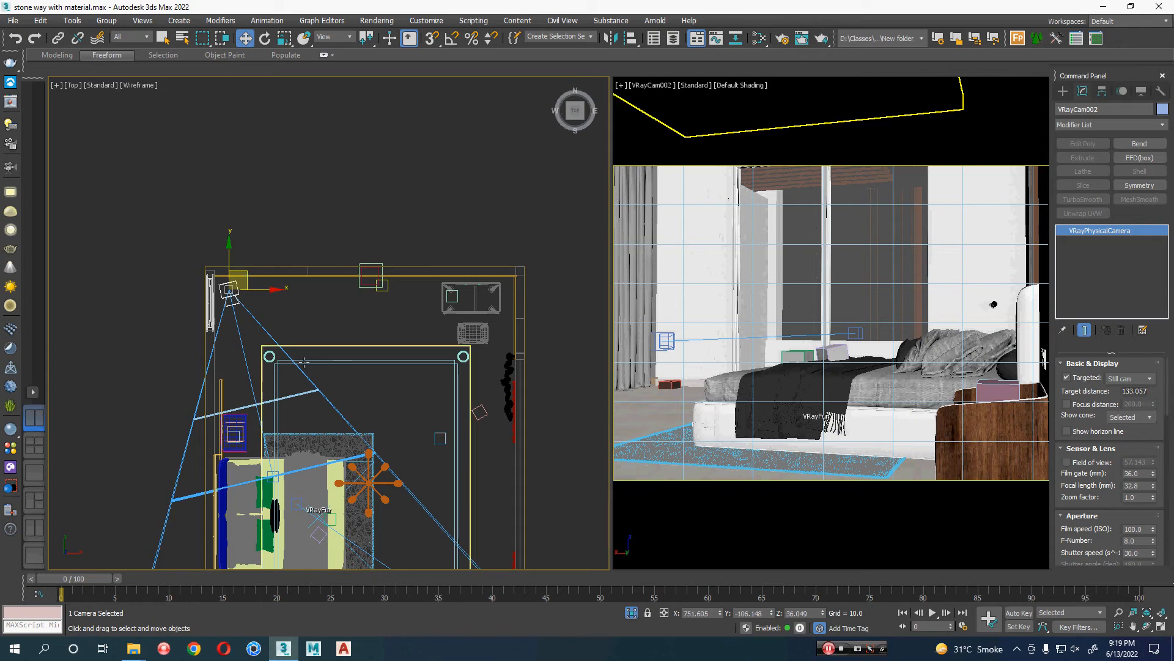
Clone the second camera as a copy beside the dressing stool, look through it and set its focal length to 28 mm.
scroll(265, 279, "down", 4)
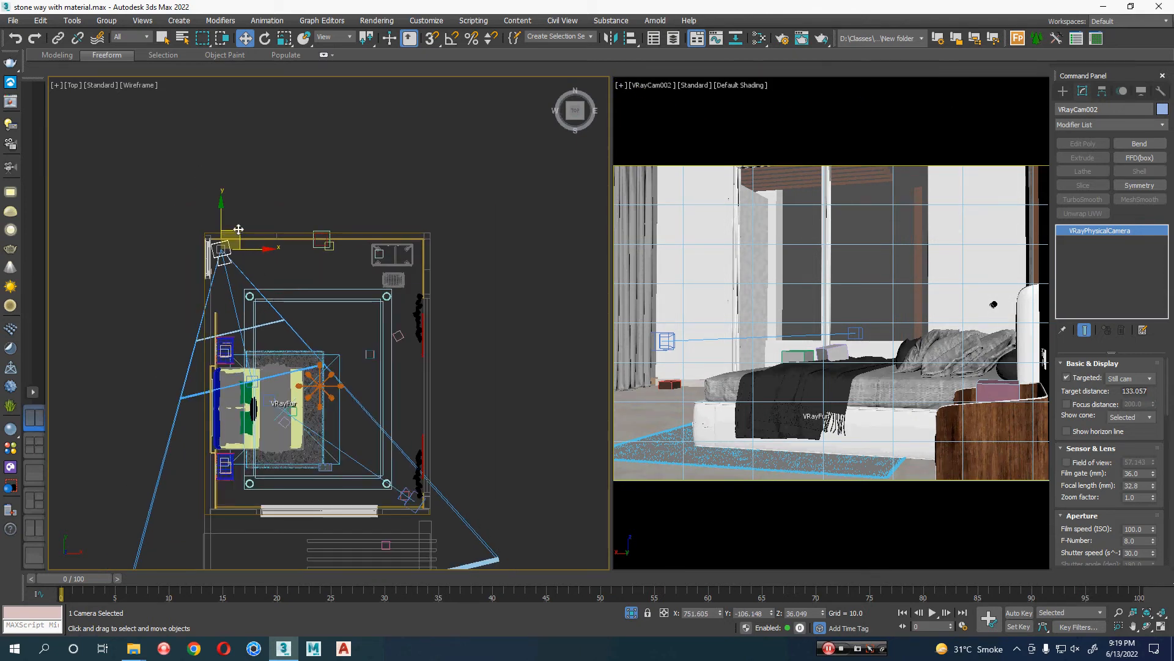
left_click_drag(239, 234, 426, 278, "shift")
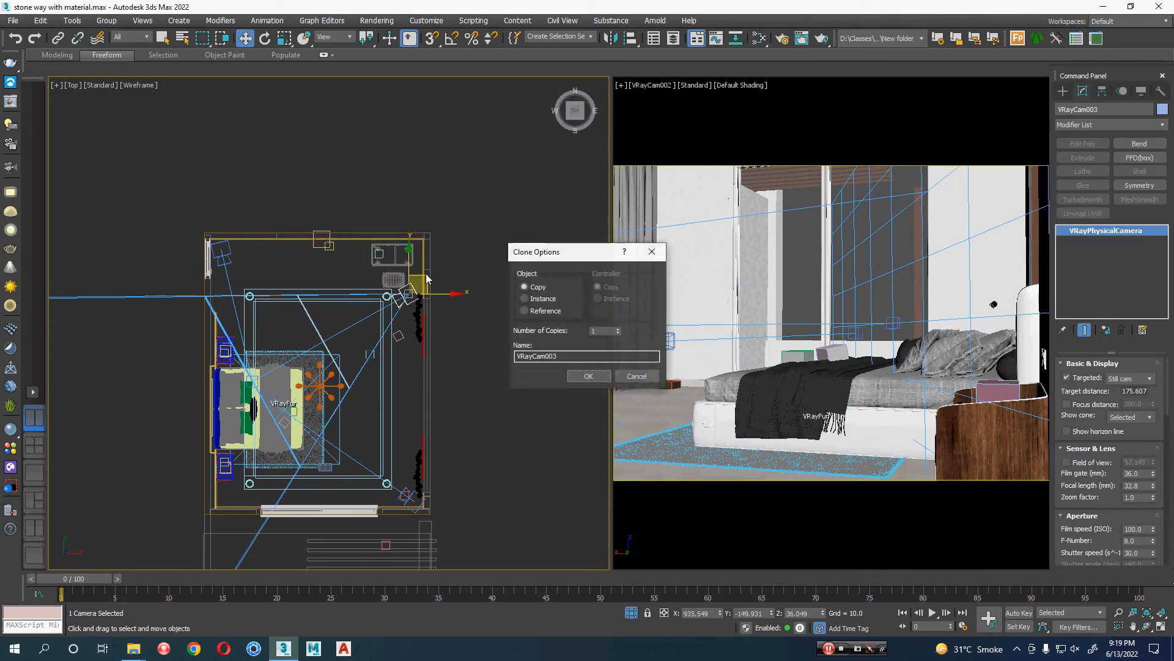
left_click(590, 375)
key("c")
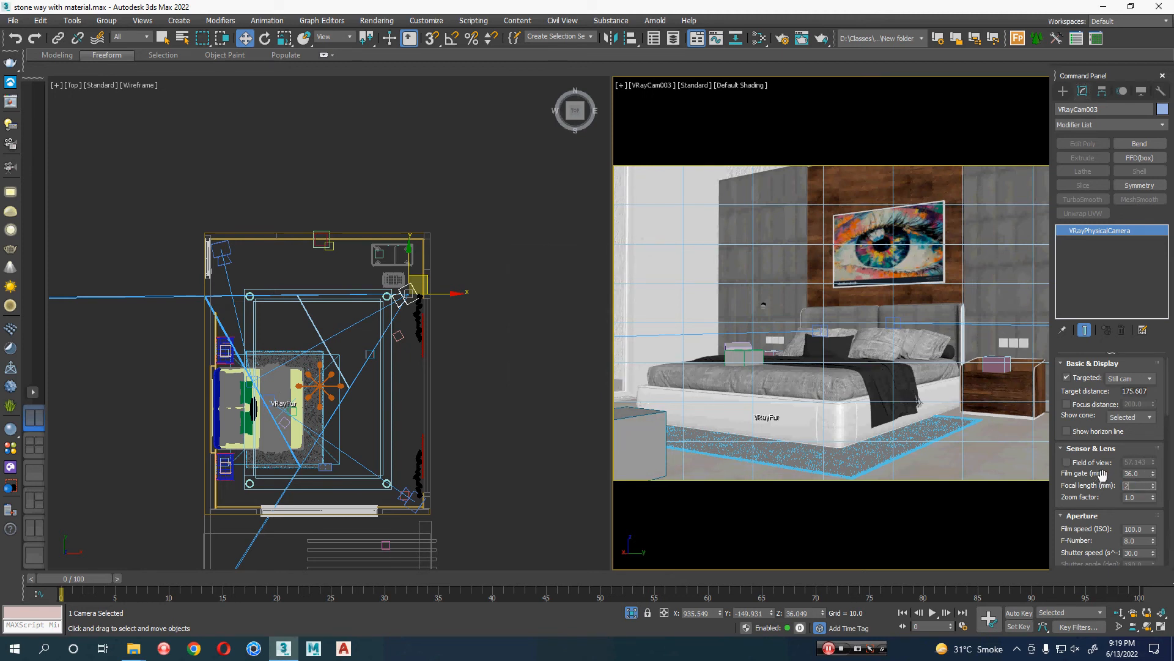
type("28")
key("Return")
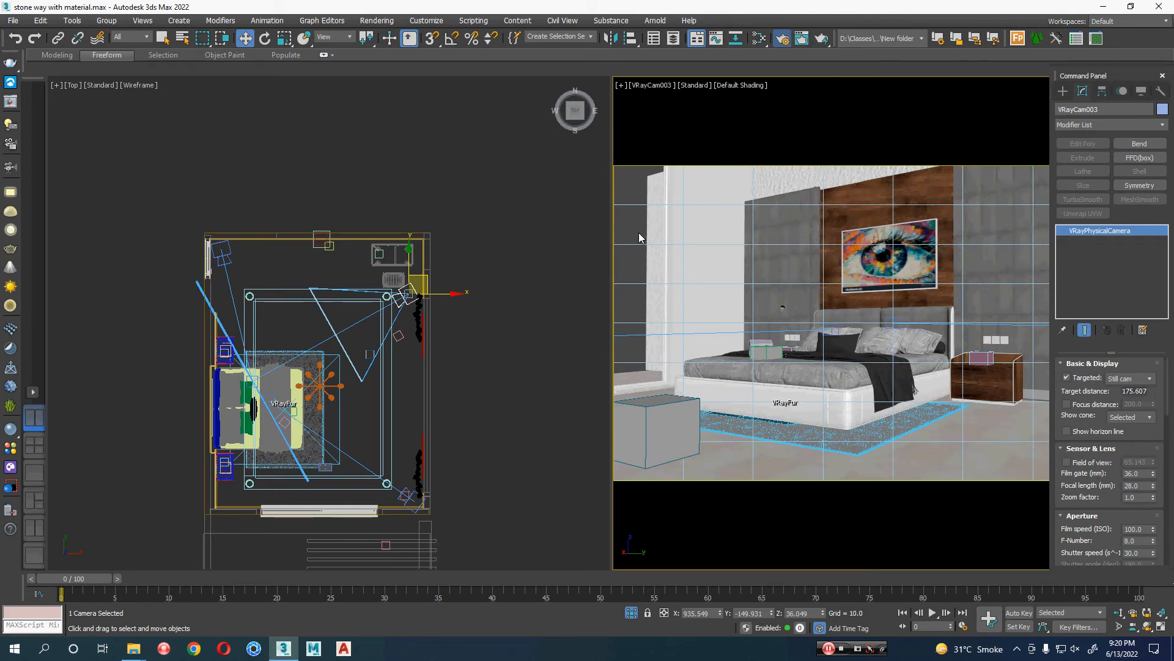
Set the render output size to 1280x720 with the HDTV (video) preset, minimize the render setup and deselect the camera.
left_click(782, 40)
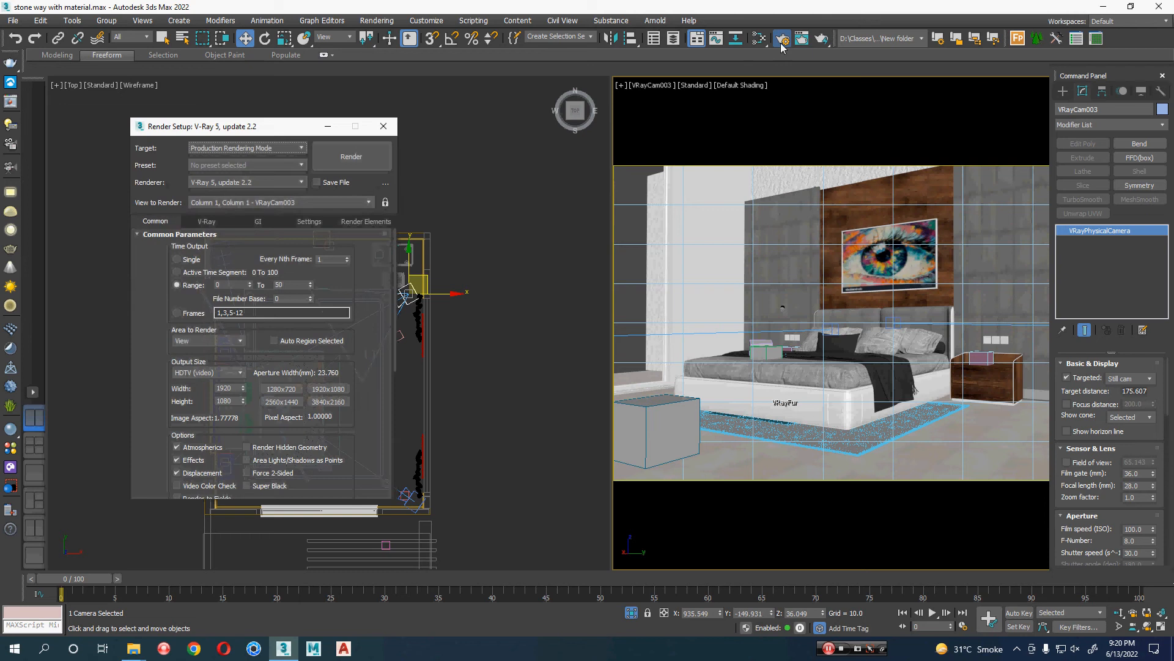
left_click(234, 372)
left_click(234, 372)
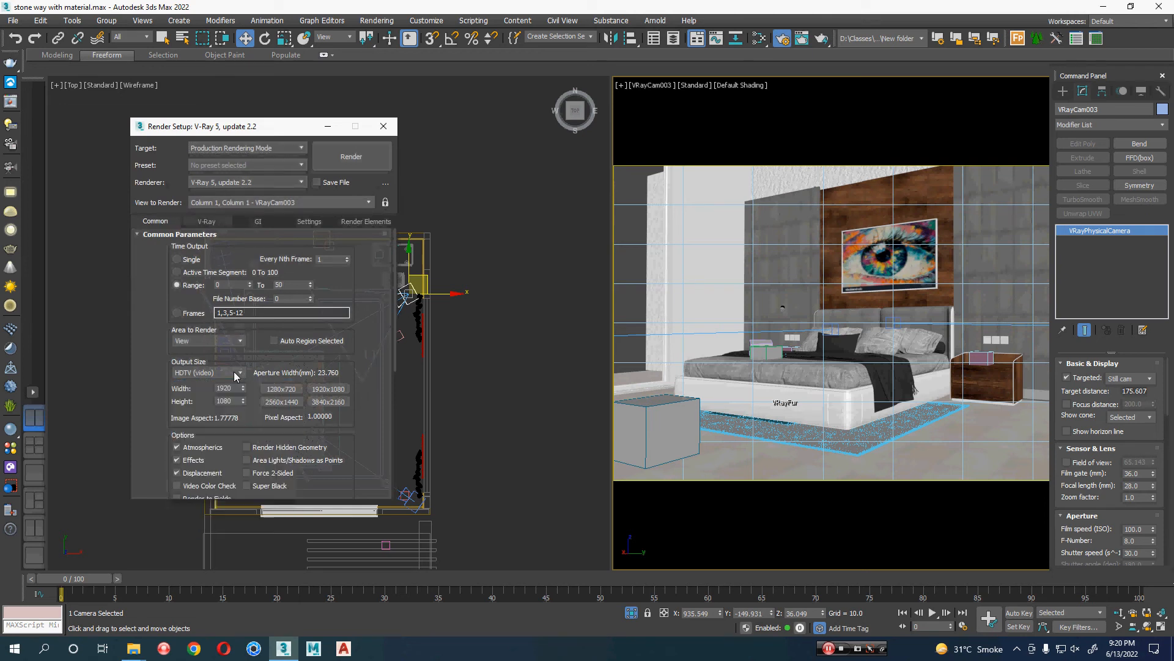
left_click(287, 389)
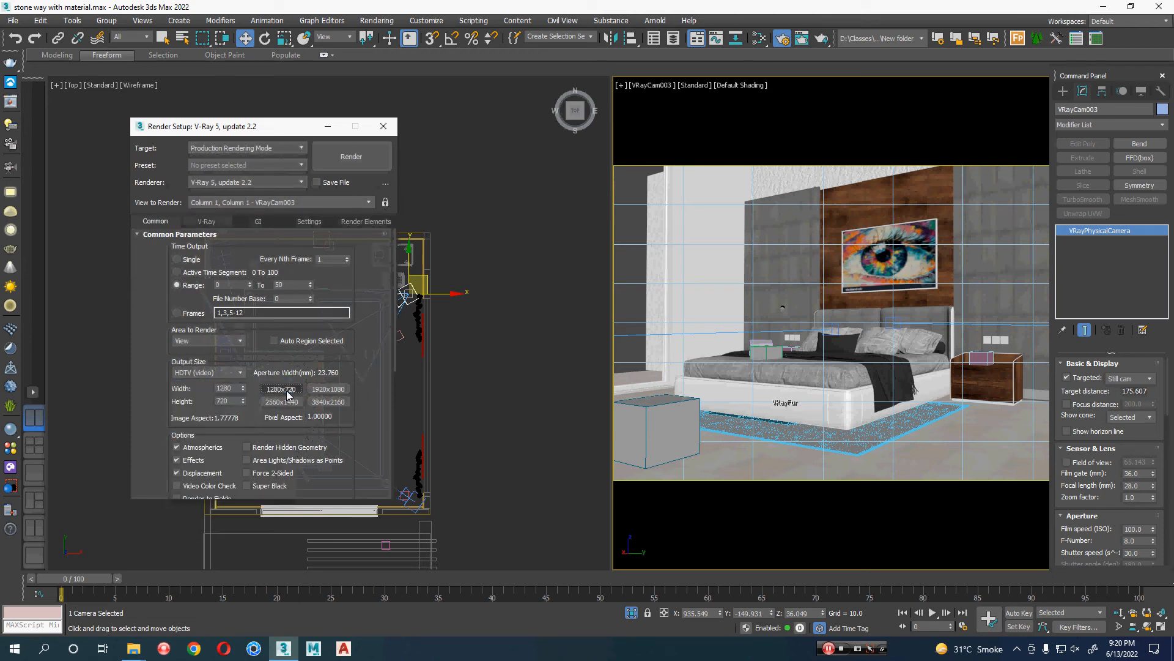
left_click(327, 126)
left_click(547, 373)
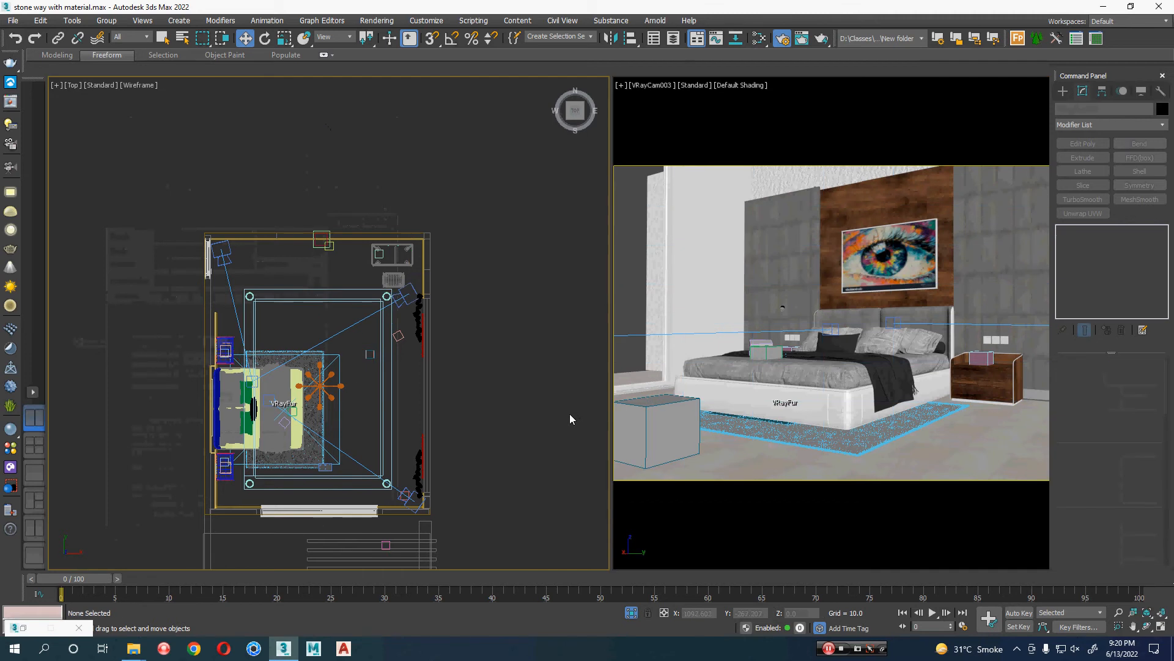
Move the third camera outside the room, beyond the wall behind it, to about X 1020, Y -106.
left_click(405, 298)
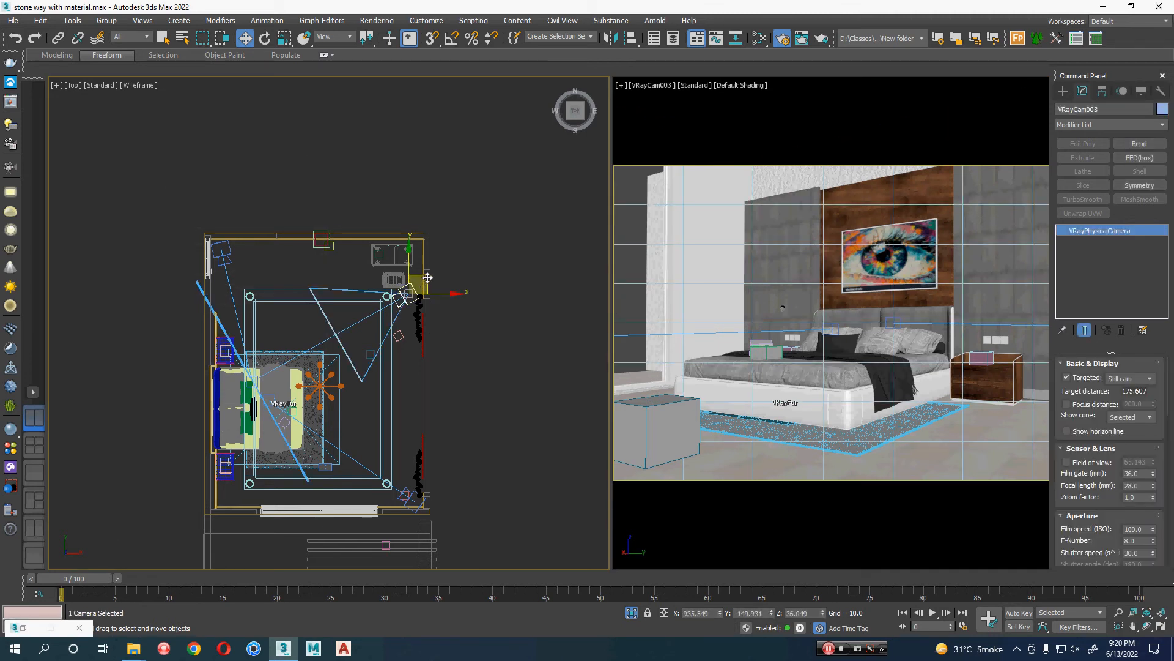
left_click_drag(427, 277, 515, 231)
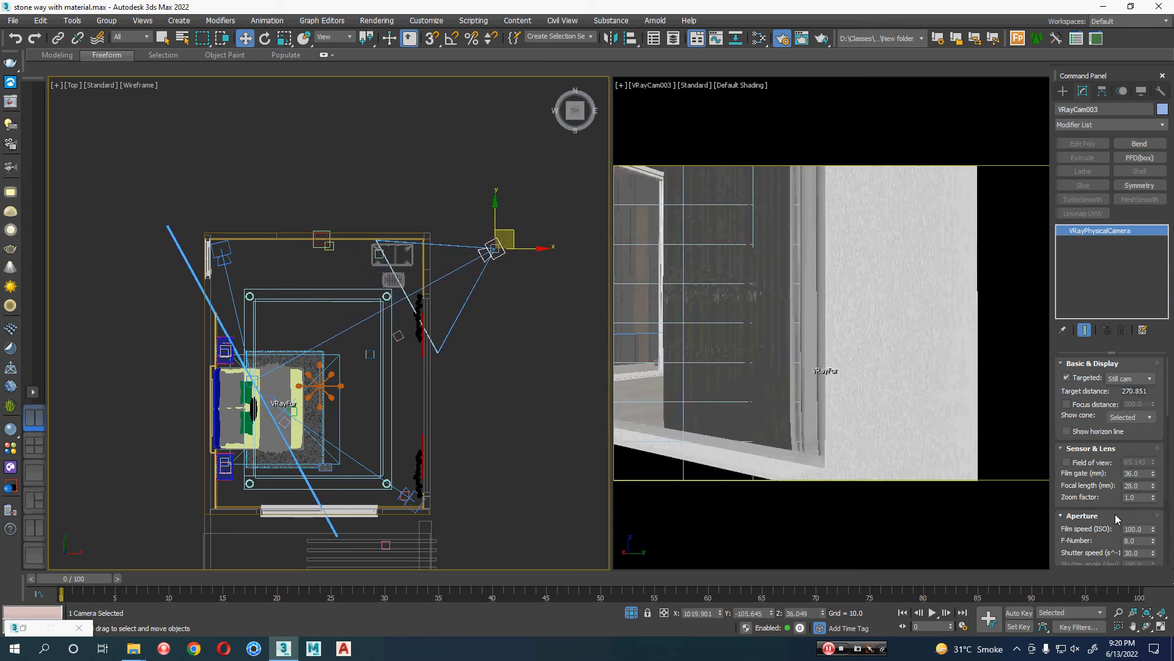
Enable clipping on the third camera with a near clipping plane of about 122.83 and shift the camera to about X 1005, Y -103.
scroll(1105, 506, "down", 5)
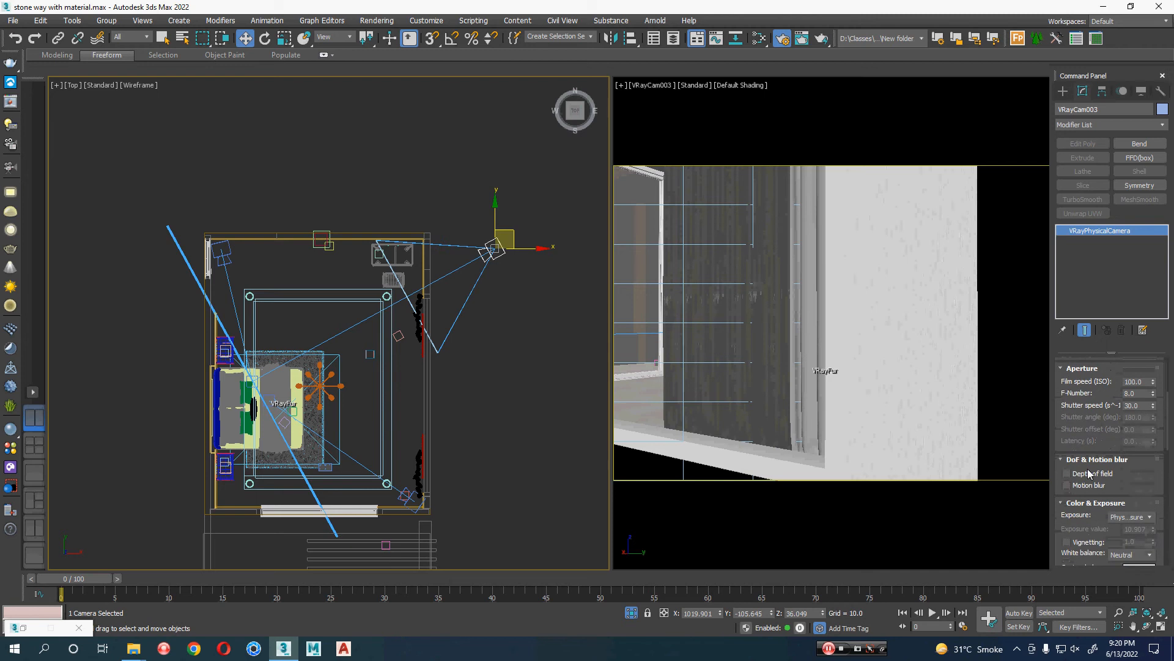
scroll(1059, 528, "down", 2)
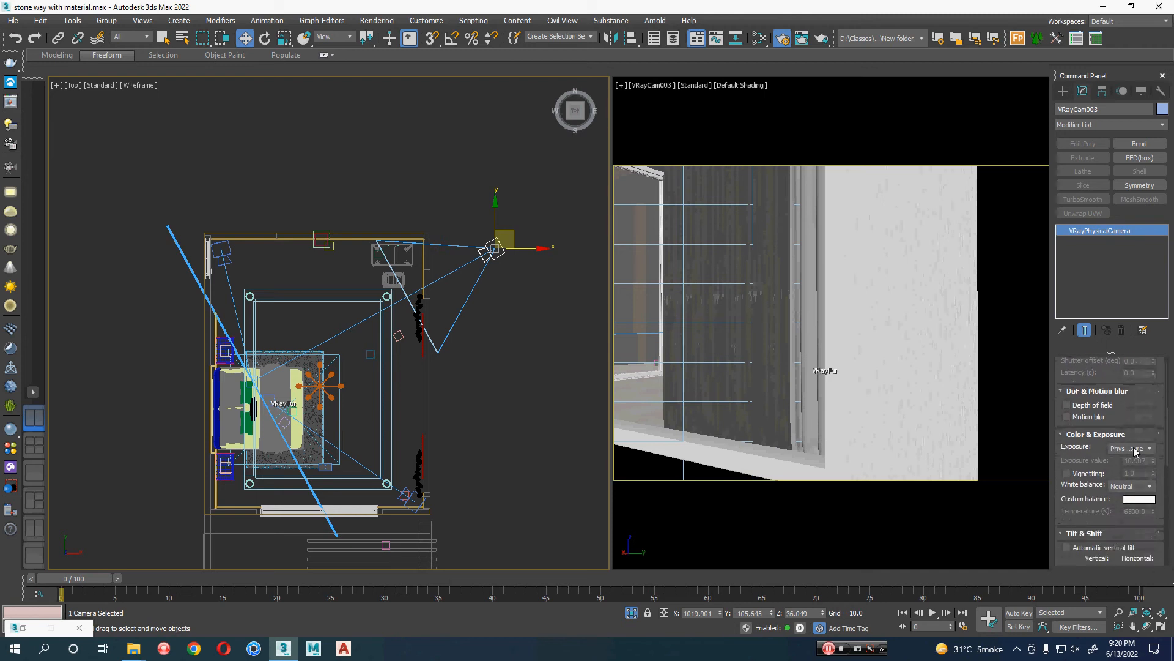
left_click(1132, 449)
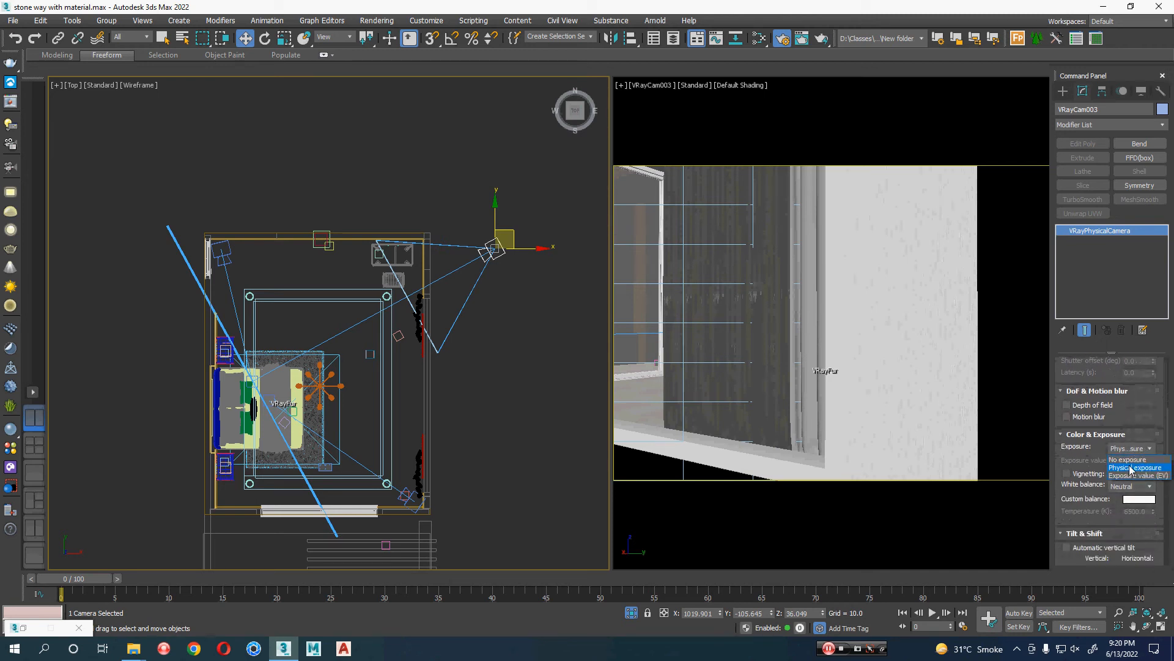
left_click_drag(1062, 462, 1064, 329)
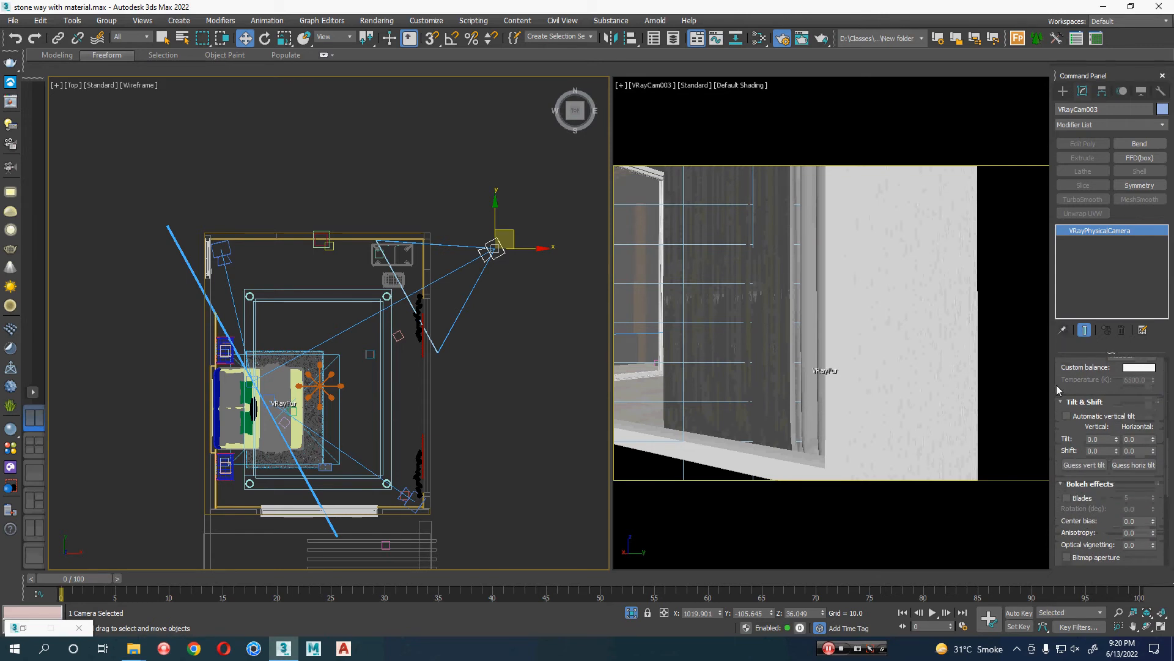
scroll(1062, 425, "down", 4)
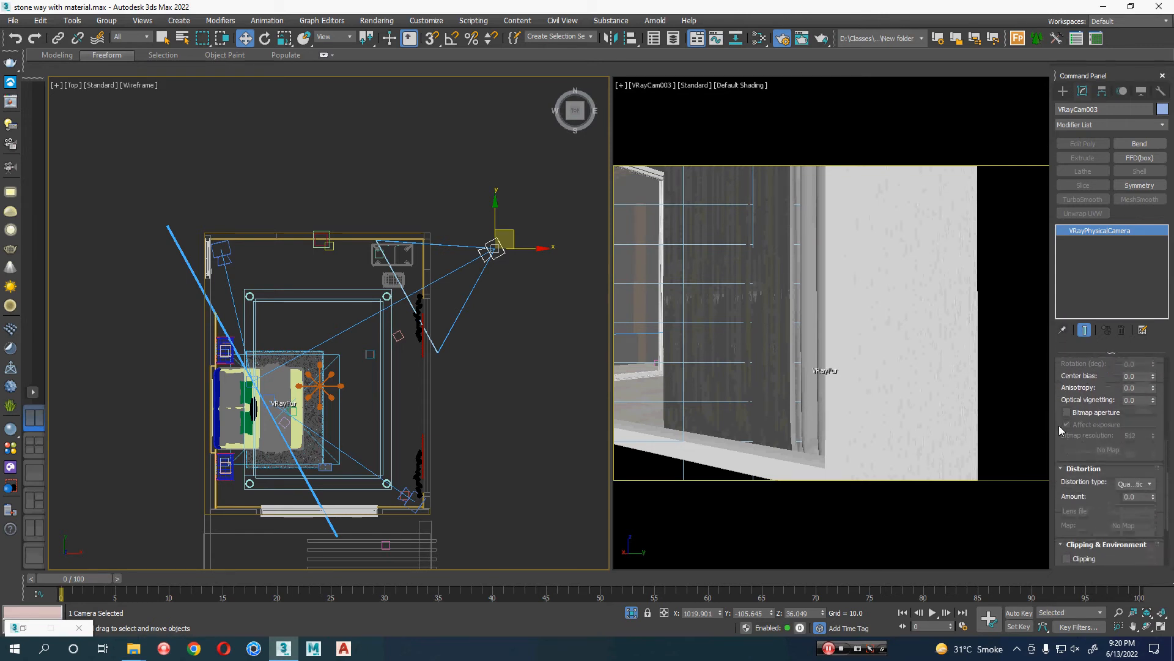
scroll(1059, 426, "down", 3)
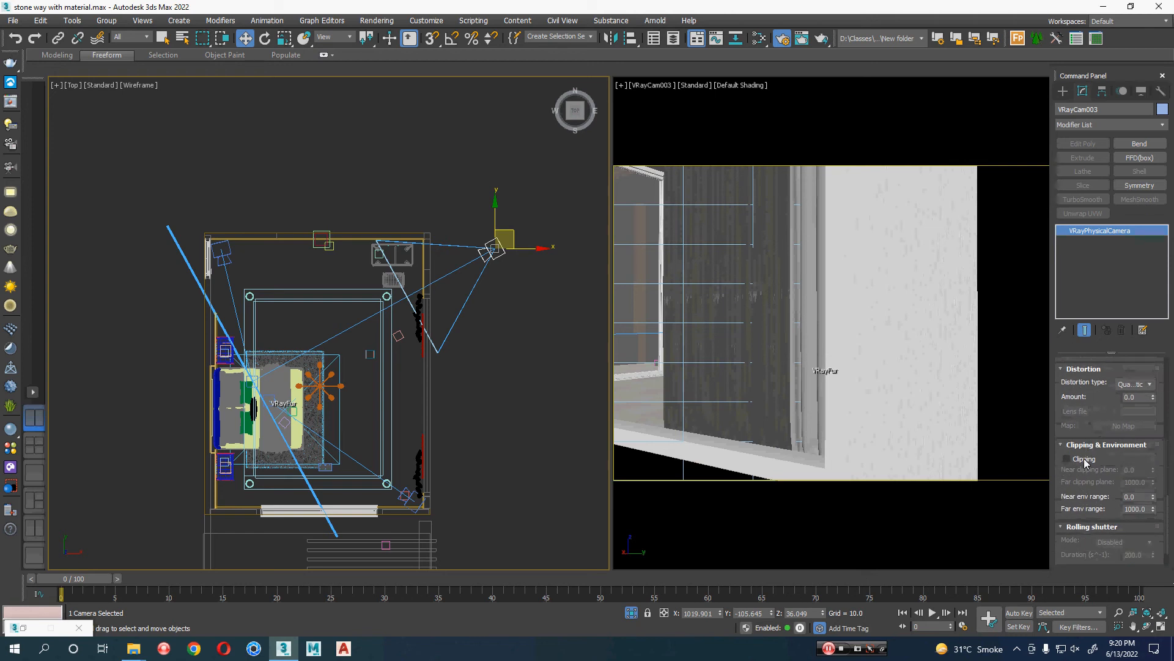
left_click(1085, 460)
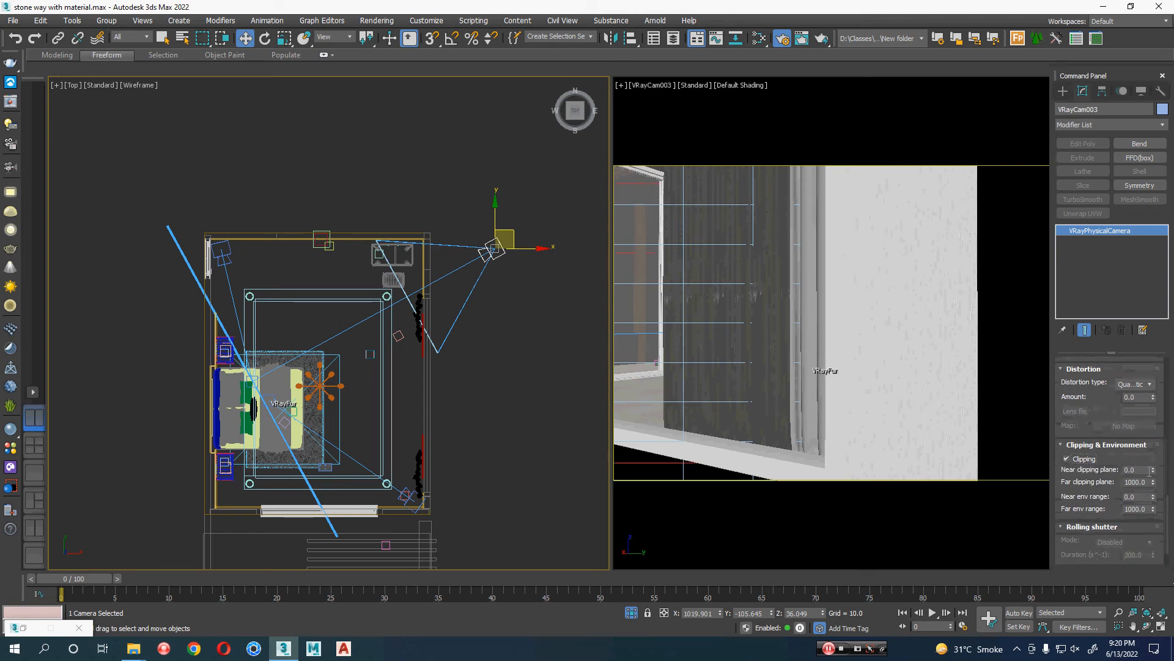
left_click_drag(1155, 472, 1153, 465)
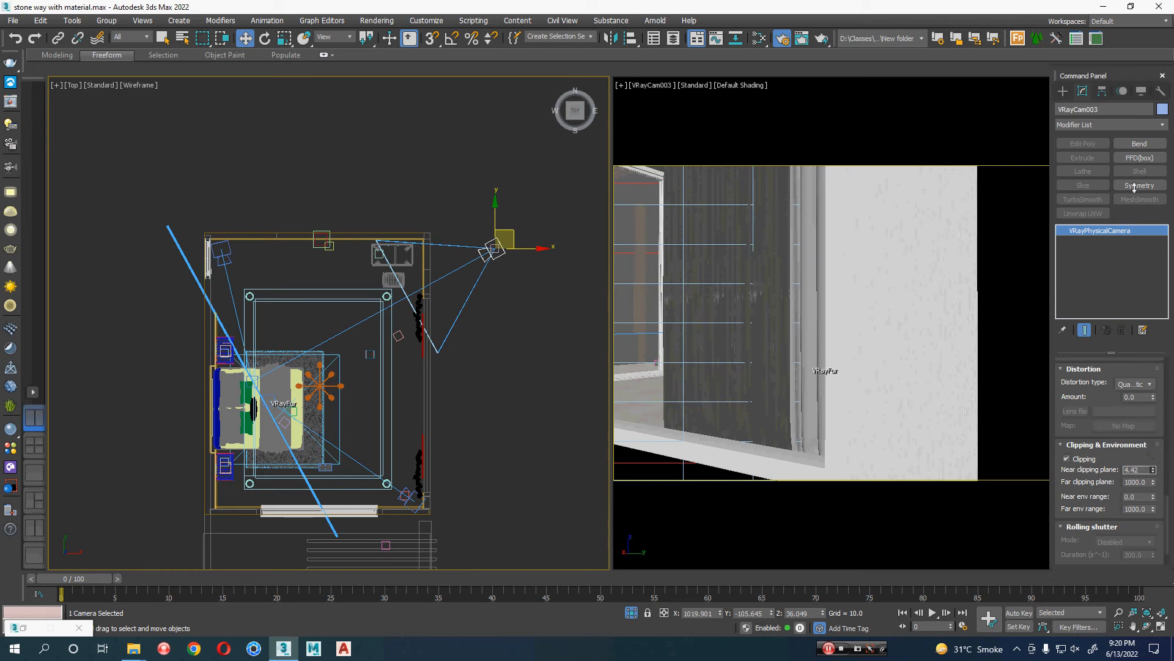
left_click_drag(1104, 501, 1068, 362)
left_click_drag(1156, 4, 6, 625)
left_click_drag(1153, 470, 1053, 217)
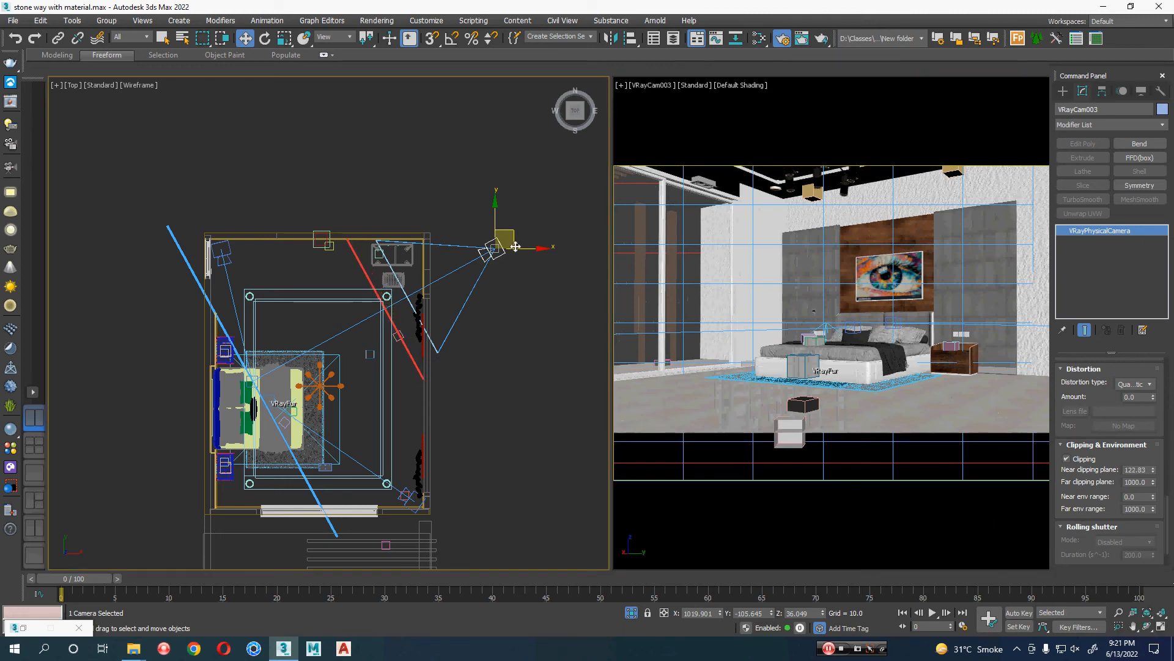
left_click_drag(515, 227, 499, 224)
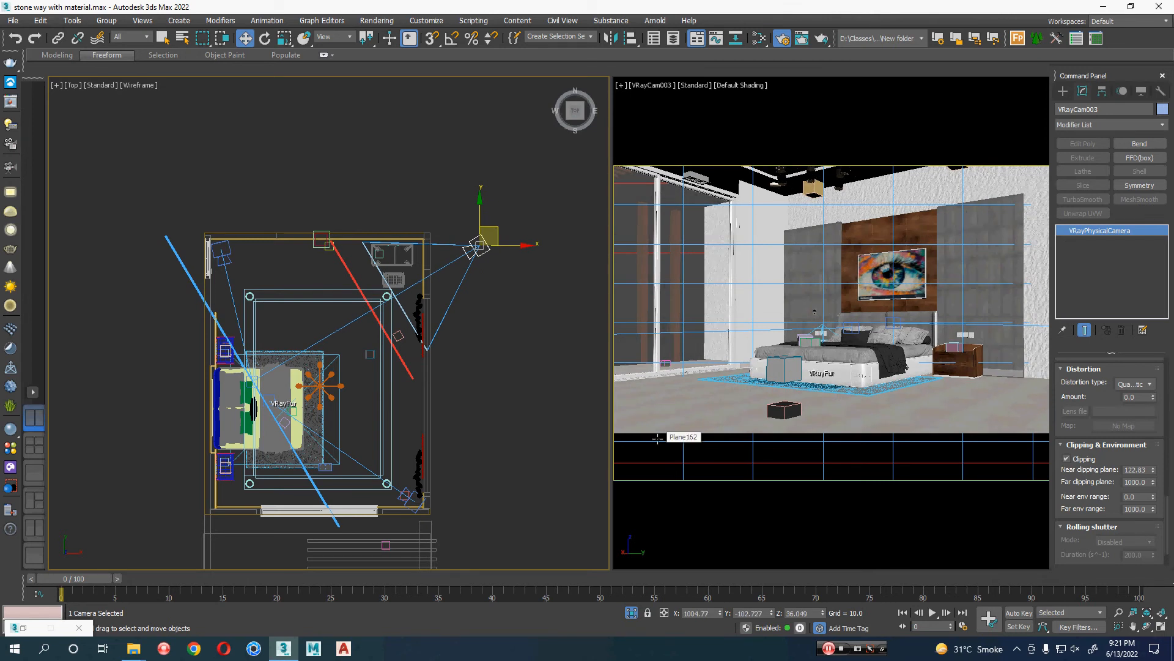
Turn off the third camera's clipping and move it back toward the room to about X 949, Y -125.
left_click(1067, 459)
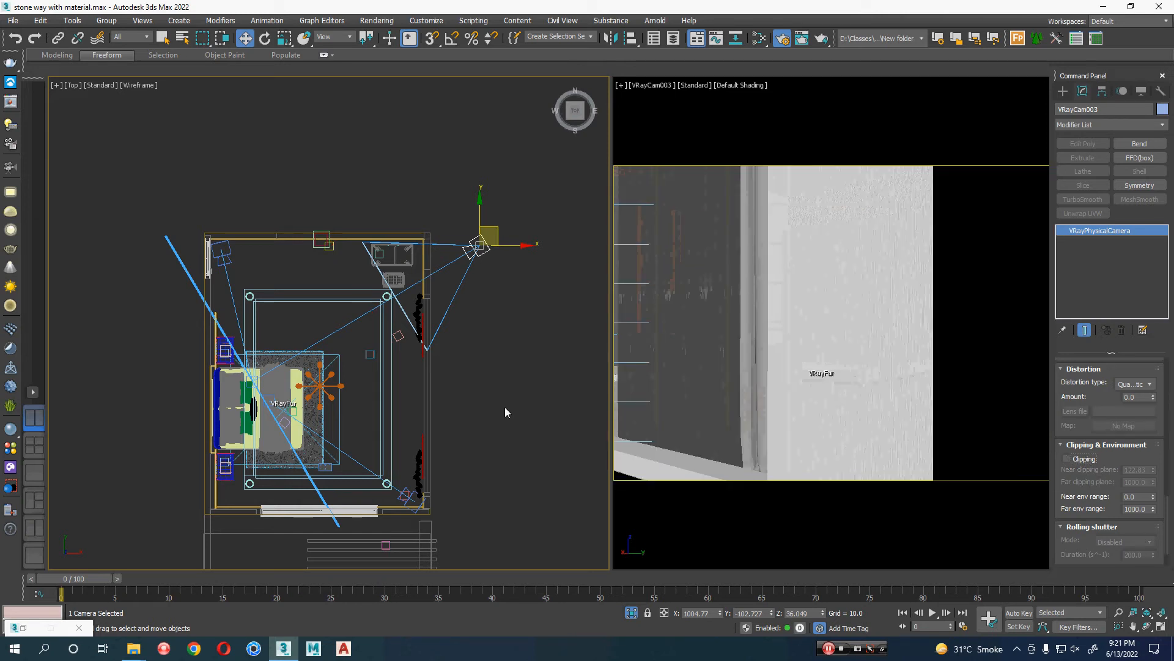
left_click_drag(496, 226, 441, 249)
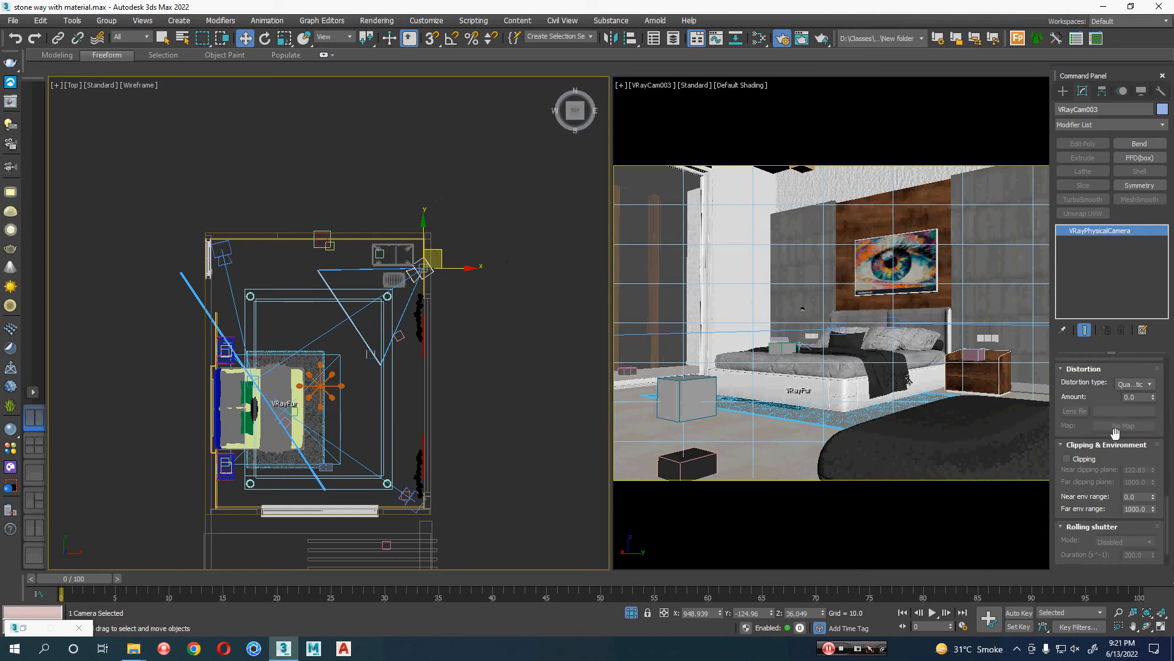
scroll(1119, 441, "up", 3)
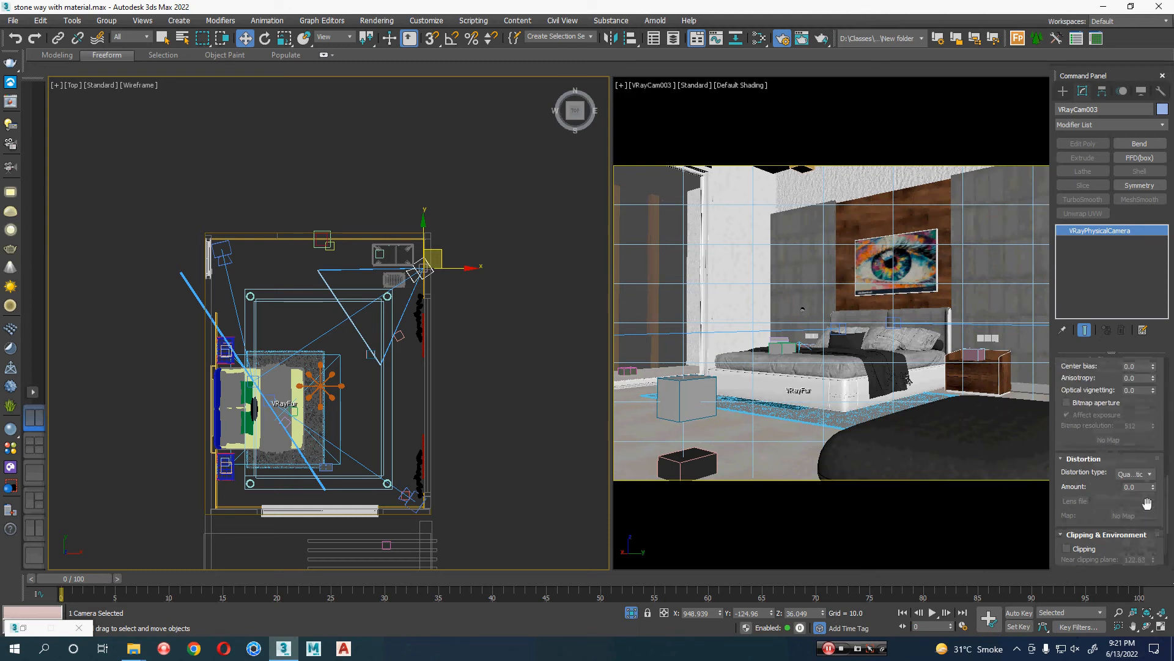
scroll(1167, 477, "up", 5)
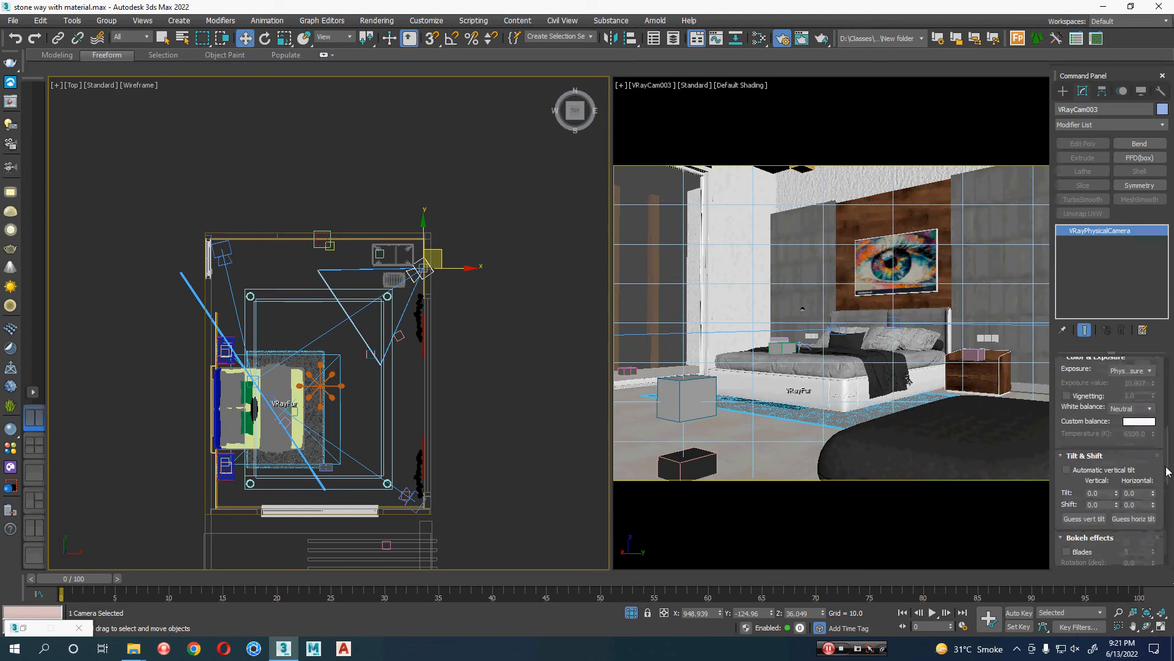
scroll(1167, 437, "up", 5)
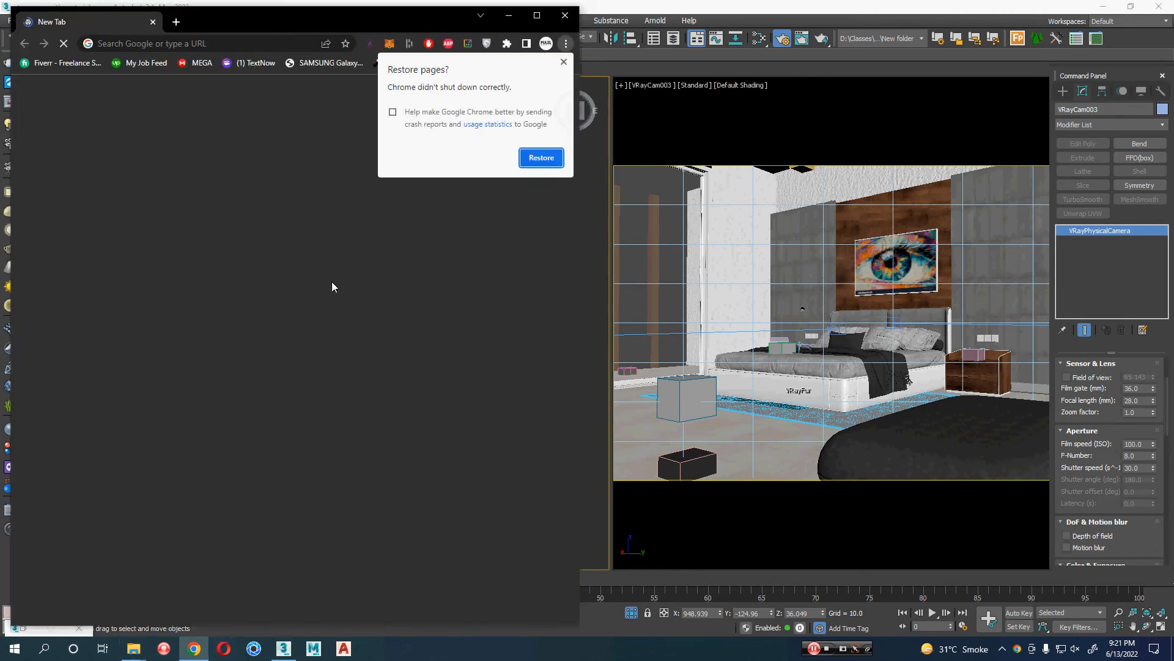
Switch to Chrome, restore the previous pages and open a new tab in a maximized window.
left_click(541, 157)
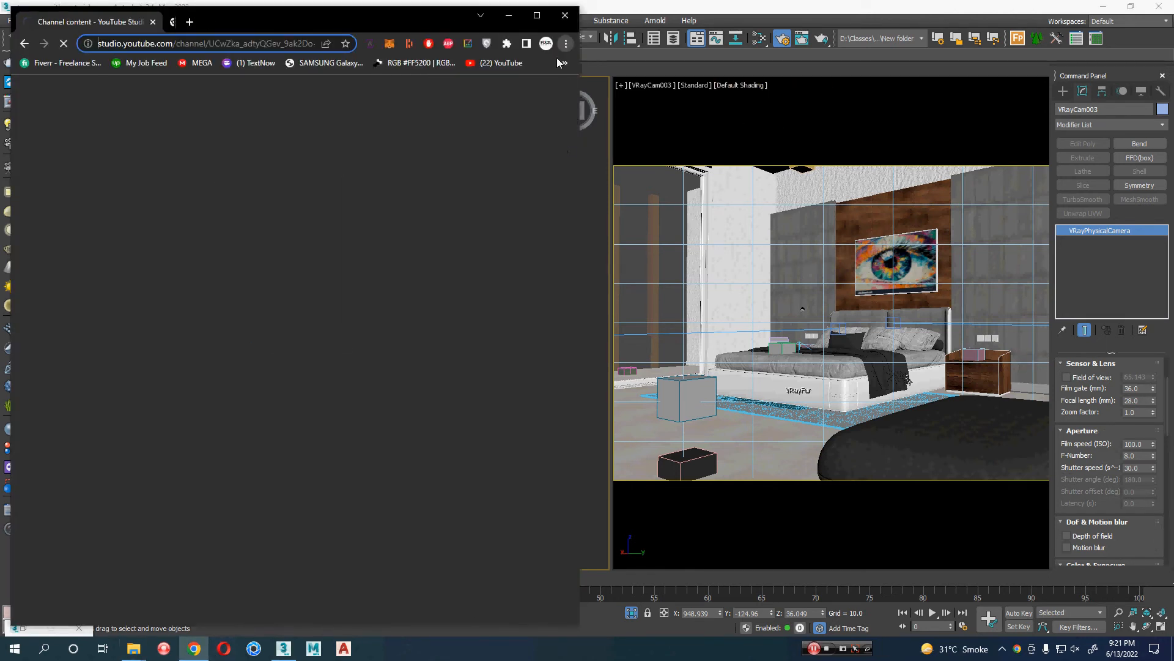
left_click(177, 23)
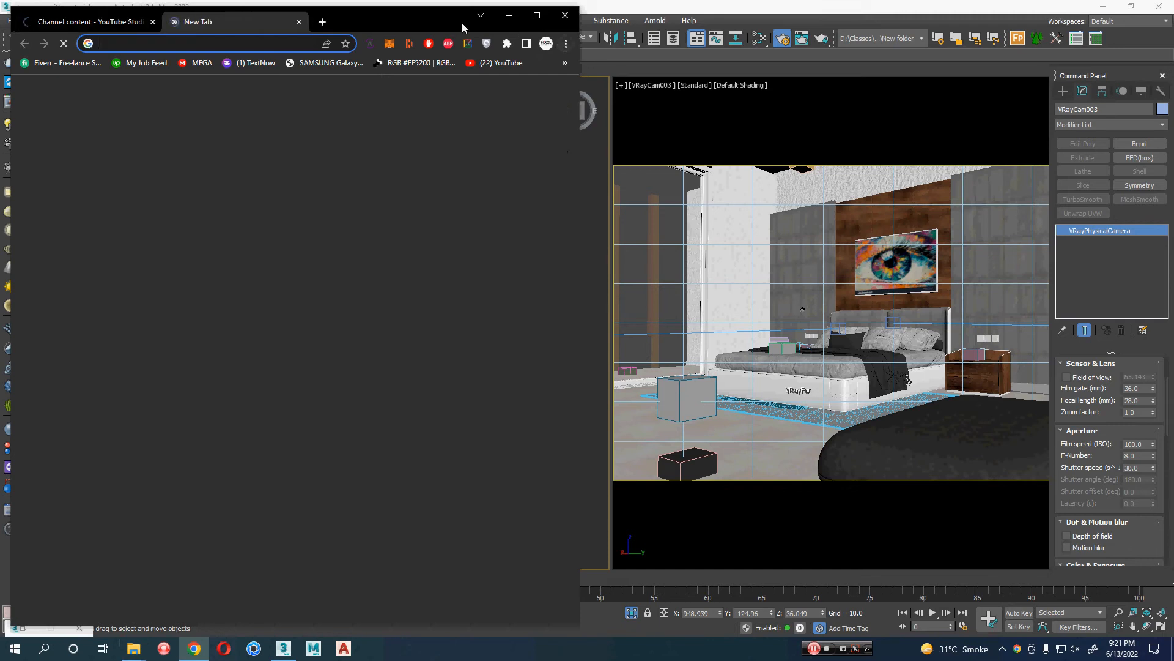
left_click(539, 19)
left_click(428, 28)
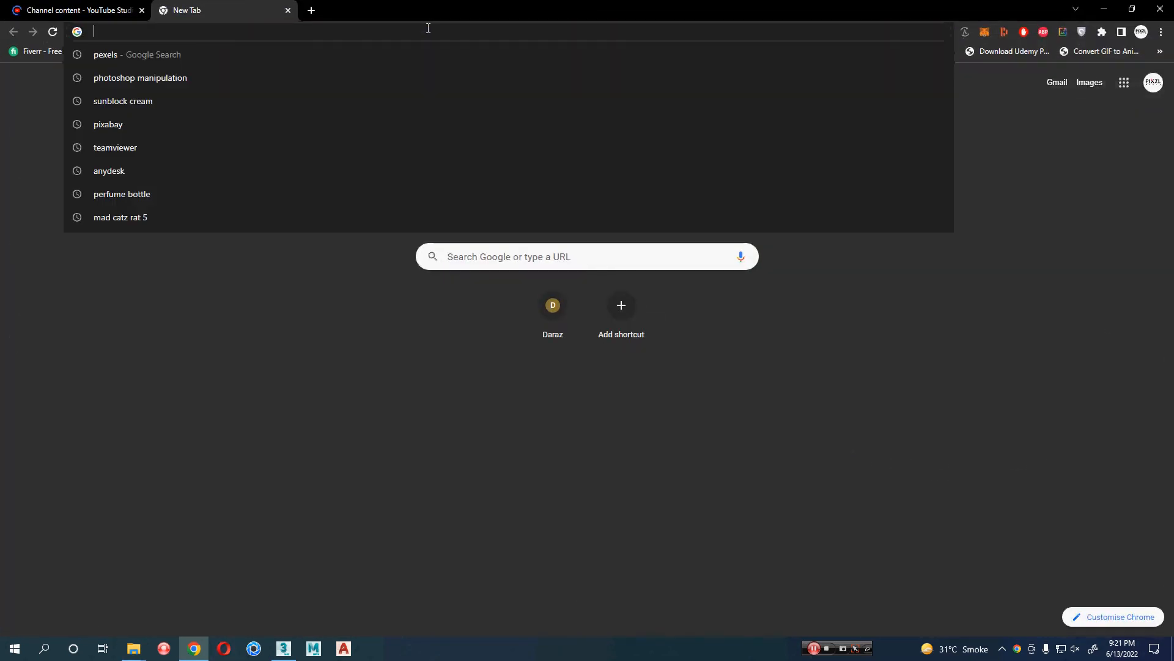
Search Google for "camera lens type for architecture photography".
type("camera lens ")
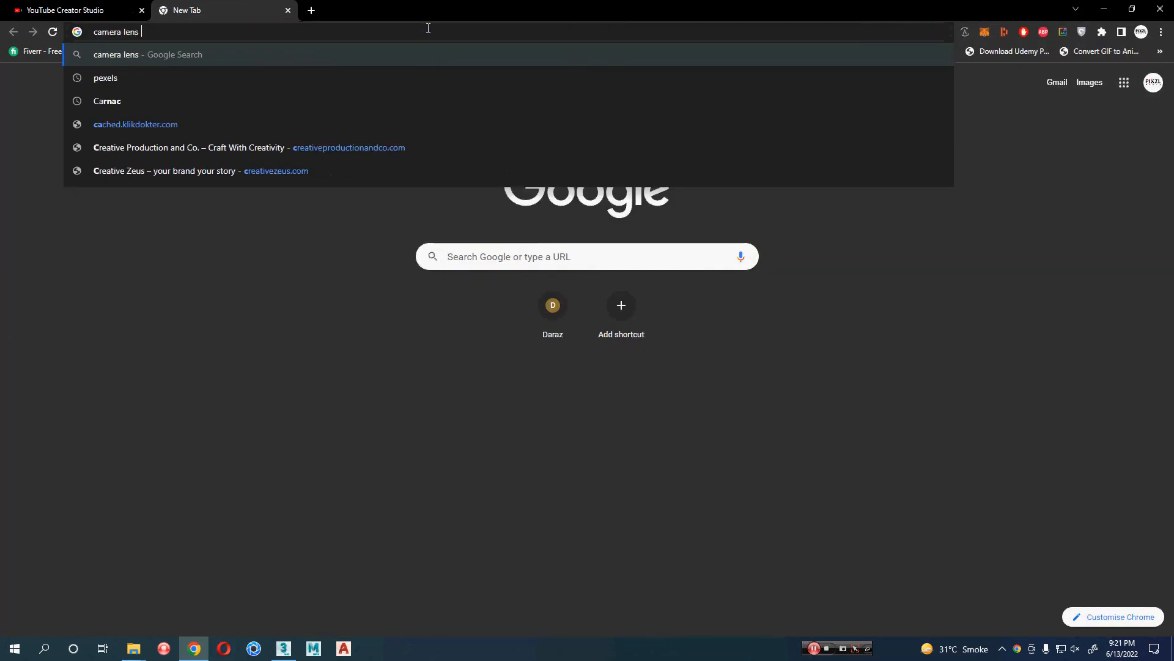
type("type for architec")
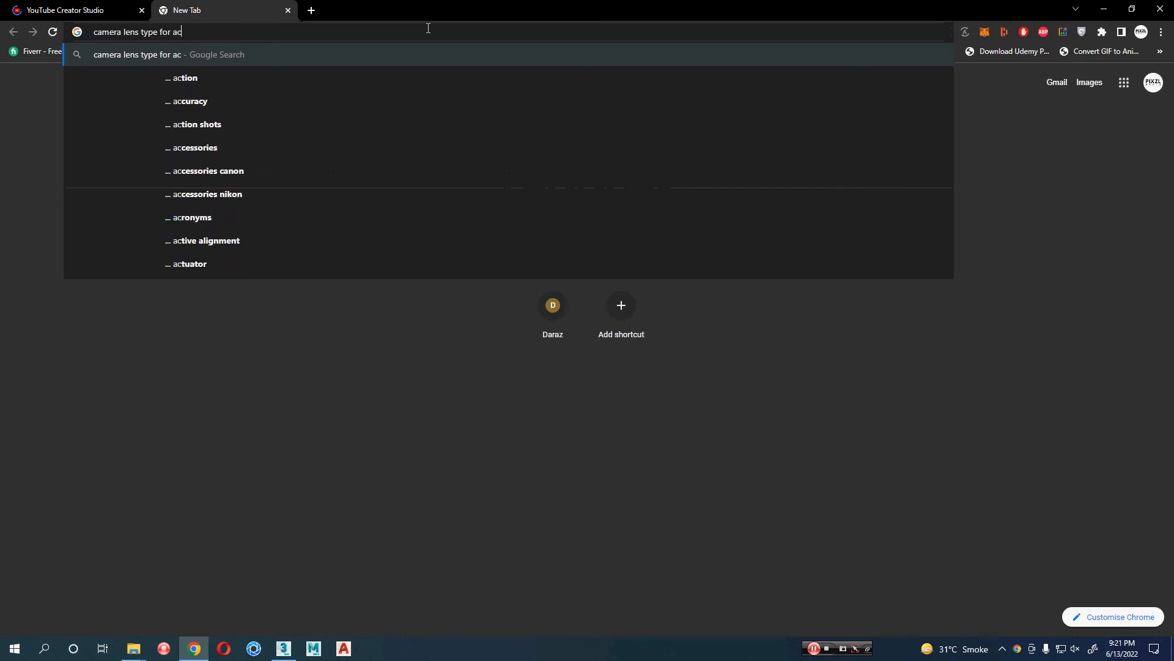
type("ture ")
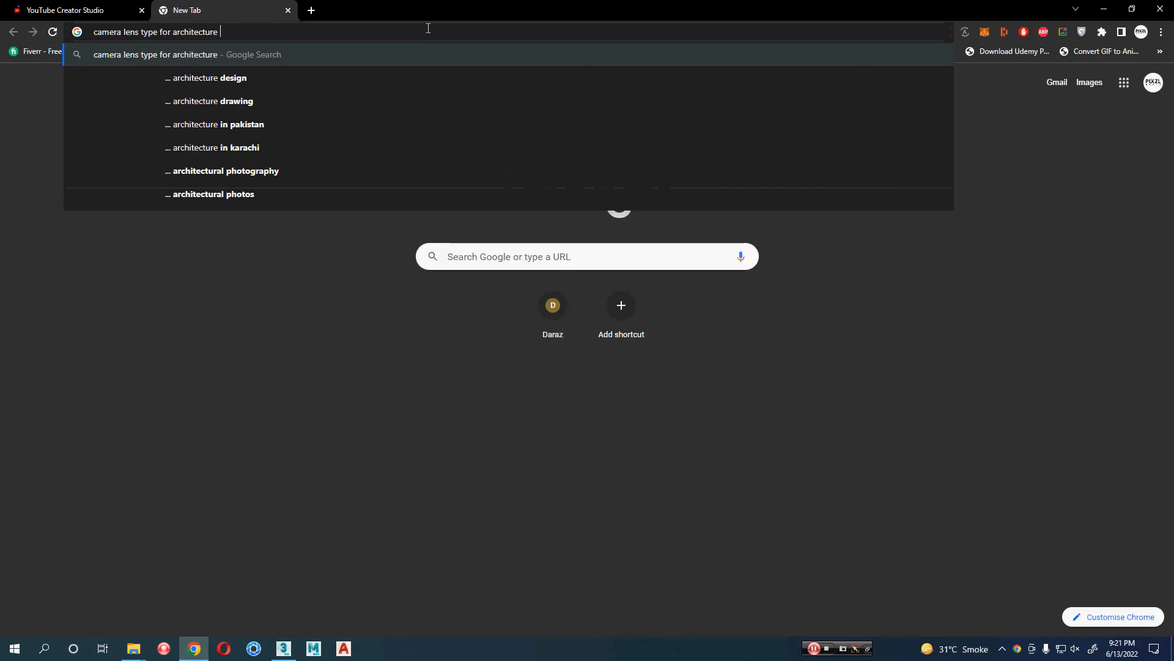
type("photoshoo")
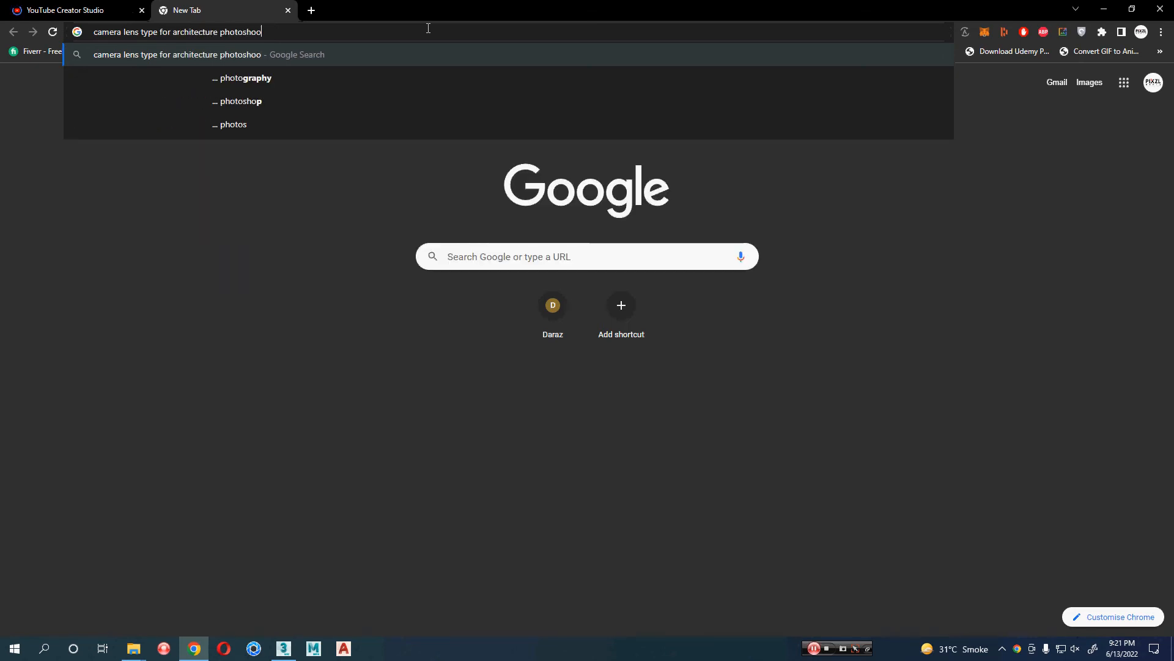
key("BackSpace")
key("BackSpace")
key("BackSpace")
key("BackSpace")
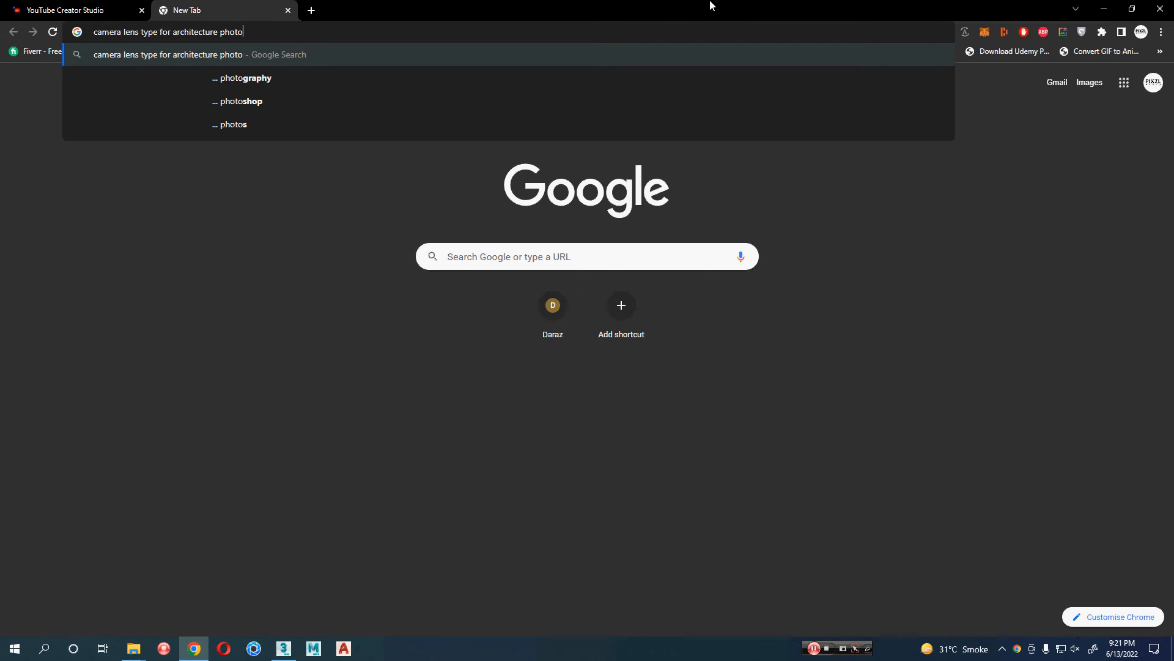
key("Down")
key("Return")
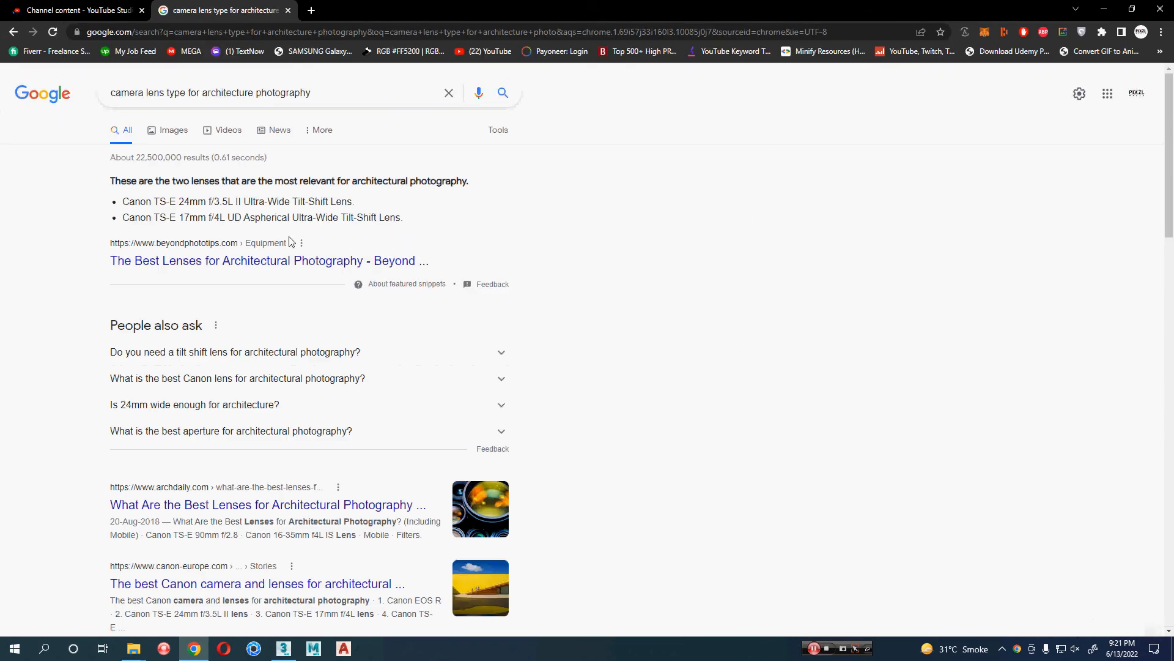
Open the Beyond Photo Tips and ArchDaily articles on architectural photography lenses in new tabs and switch to the ArchDaily one.
left_click_drag(214, 203, 236, 211)
double_click(218, 218)
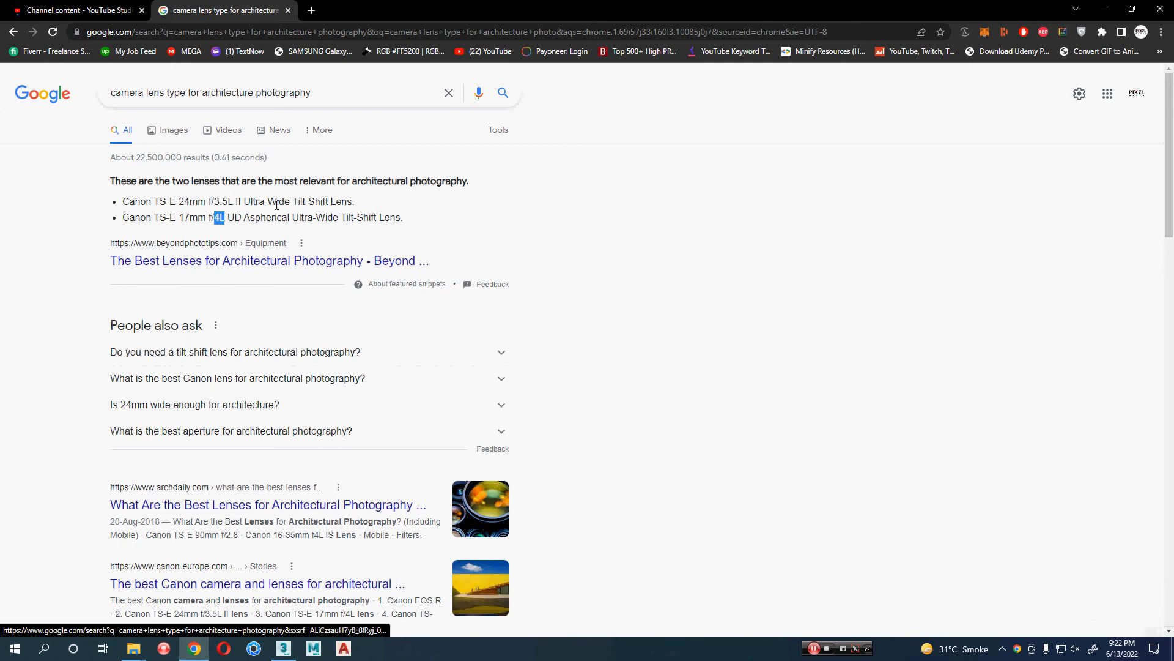
middle_click(177, 264)
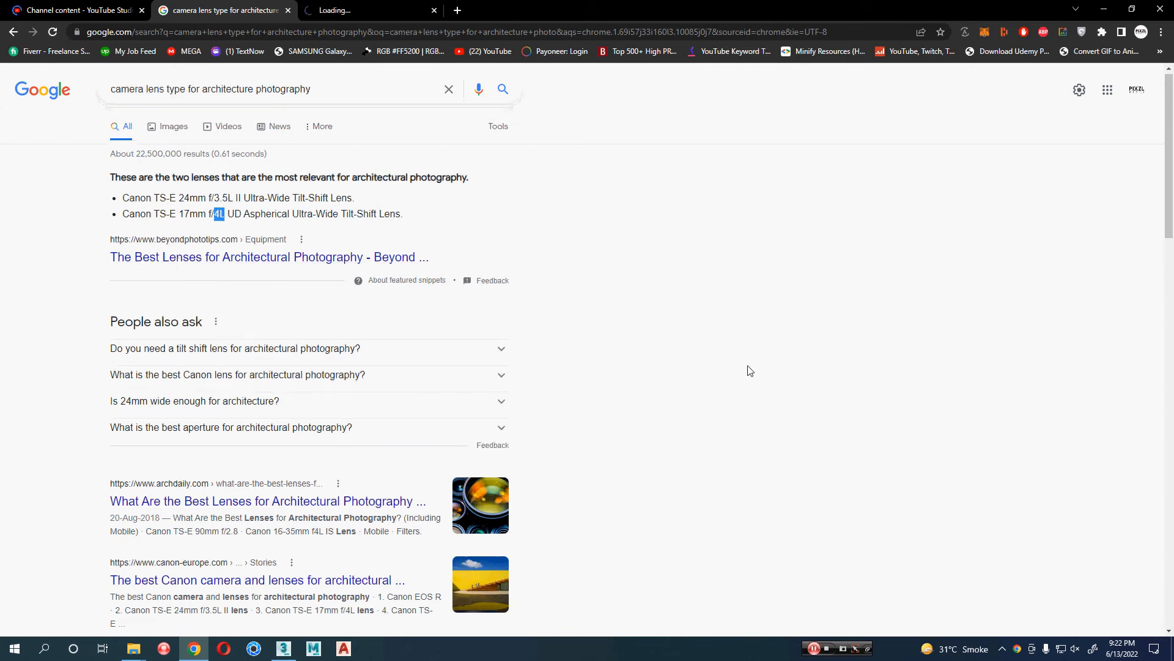
scroll(747, 370, "down", 3)
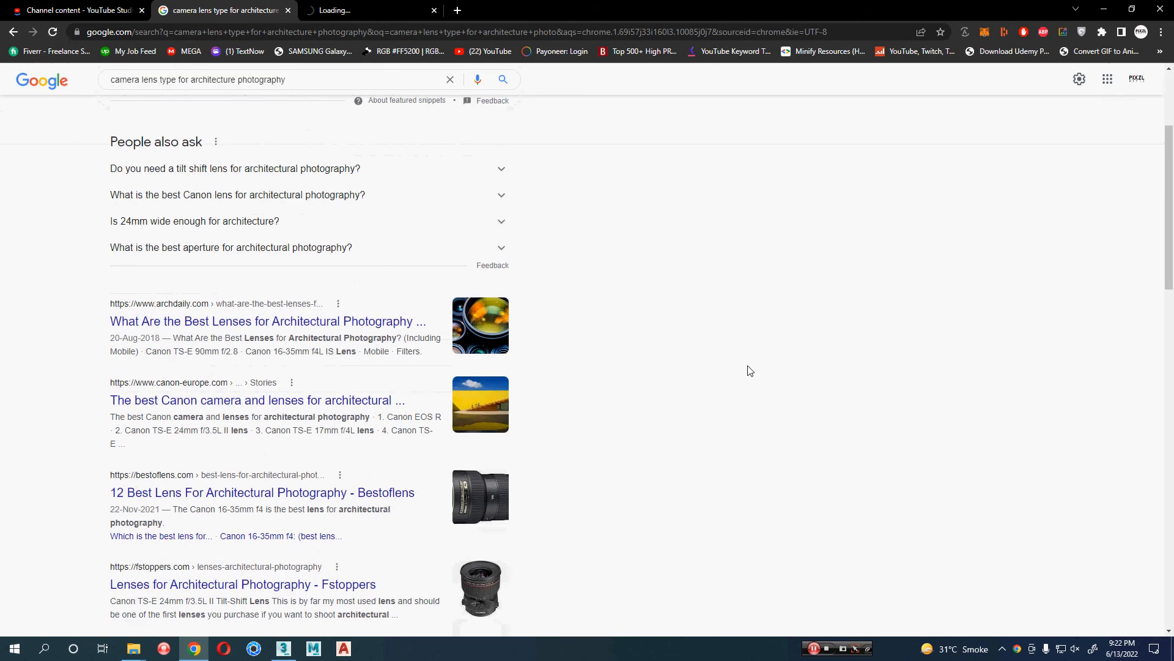
middle_click(189, 324)
left_click(517, 11)
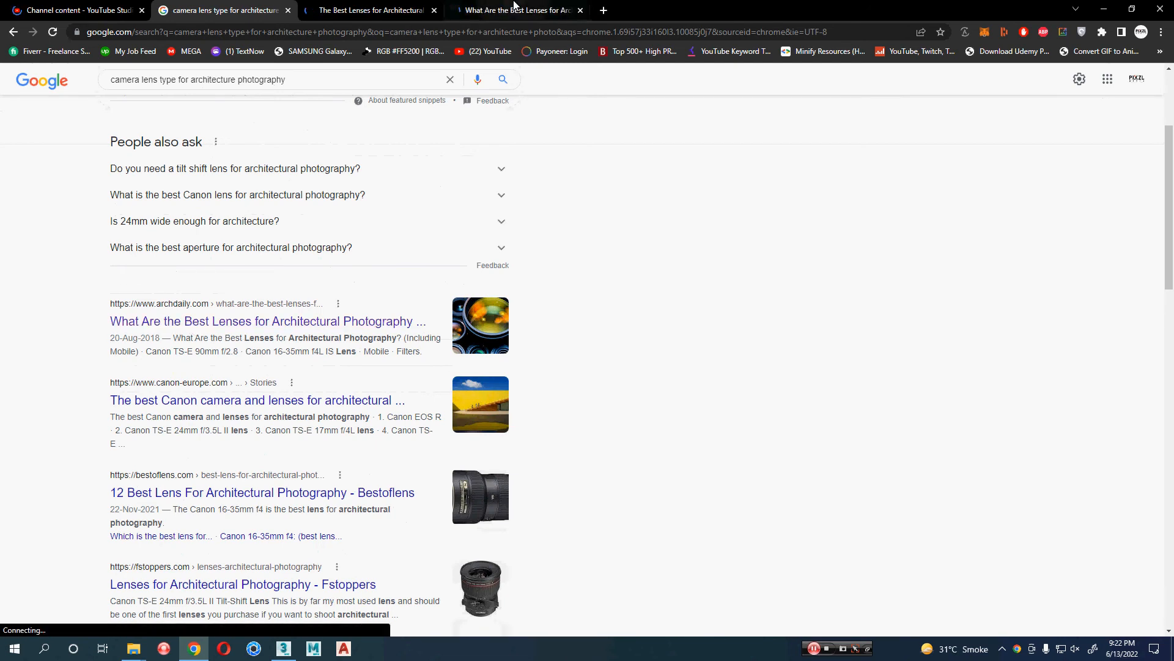
Accept ArchDaily's terms and examine the article's paragraph on focal length, highlighting the 45mm example.
scroll(758, 472, "down", 5)
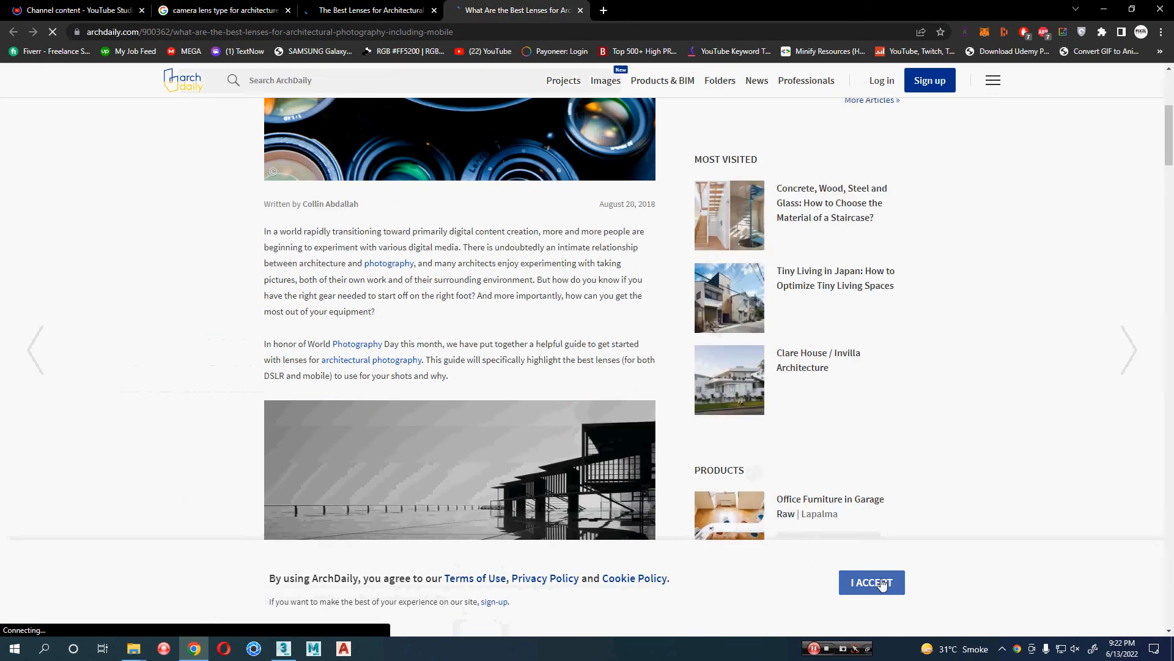
left_click(883, 583)
scroll(668, 443, "down", 2)
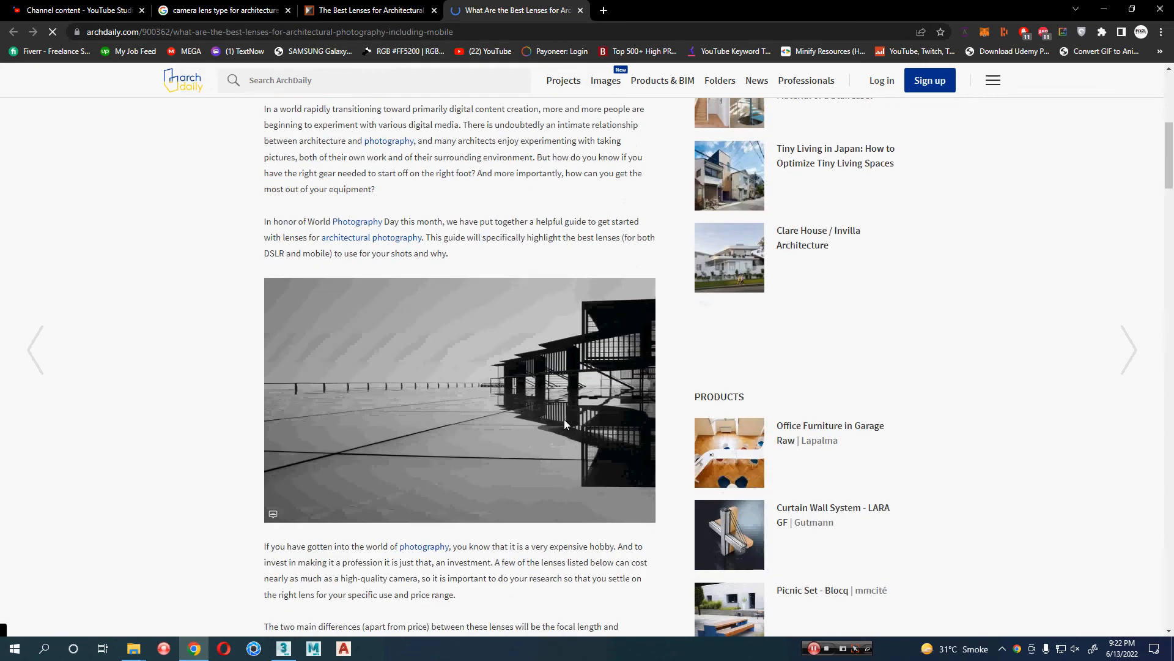
scroll(380, 466, "down", 2)
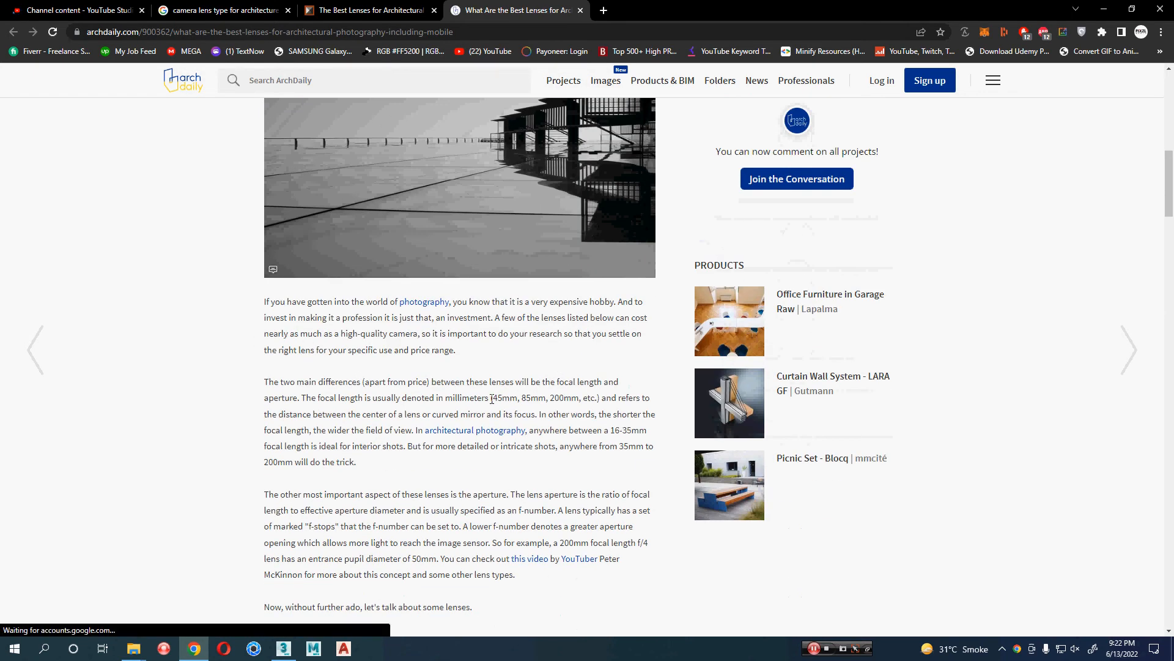
left_click_drag(492, 398, 519, 397)
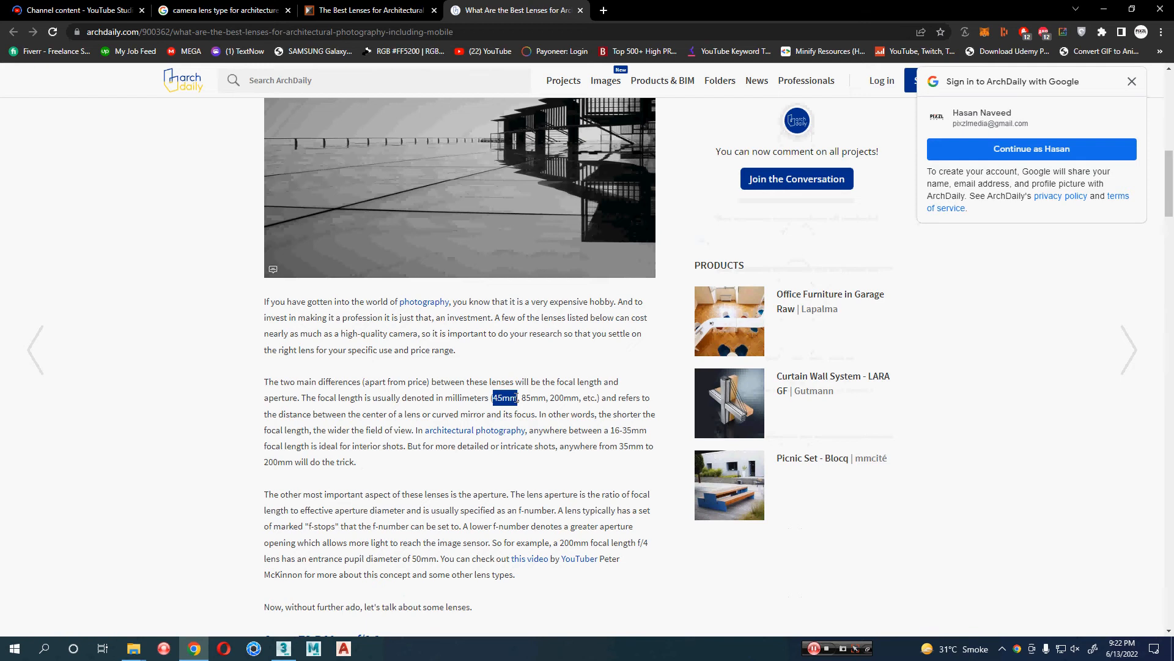
scroll(563, 226, "up", 1)
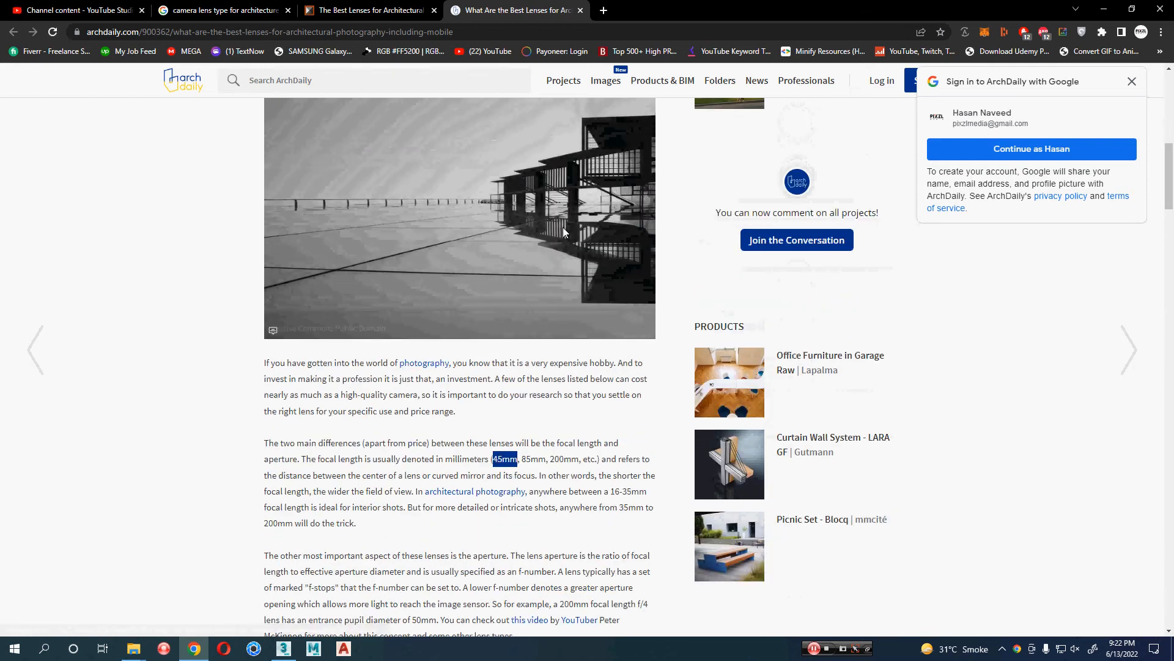
Examine the ArchDaily article's aperture paragraph, highlighting "f-stops" and the "a 200mm focal length f/4" example.
scroll(590, 503, "down", 1)
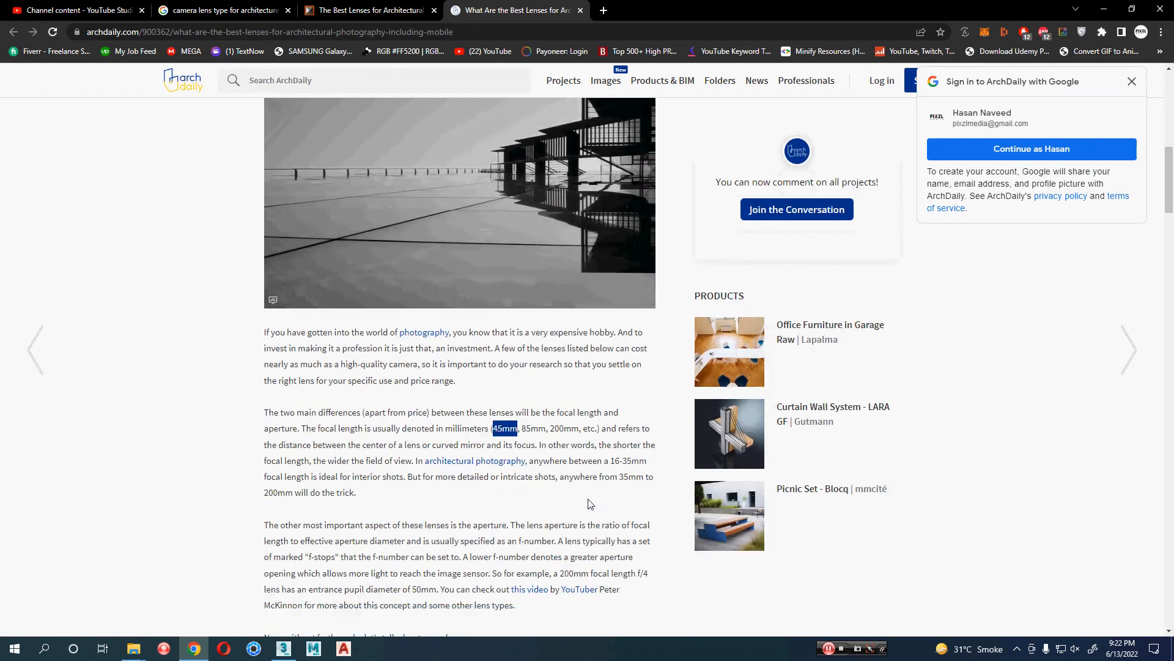
scroll(591, 503, "down", 2)
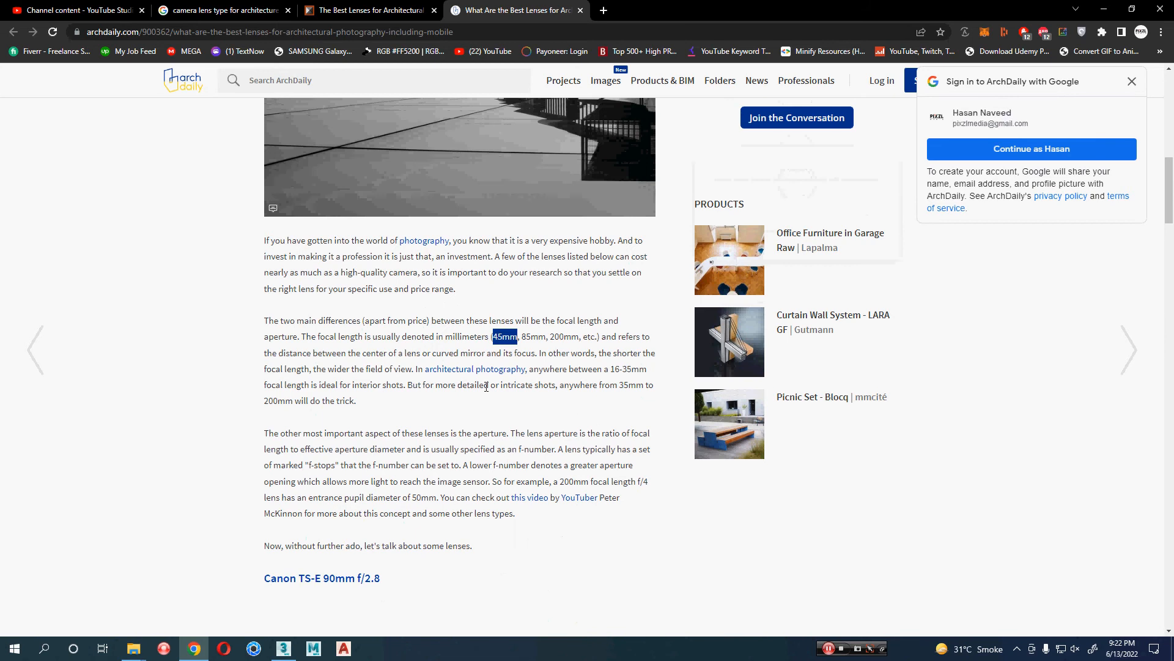
left_click(316, 465)
double_click(317, 465)
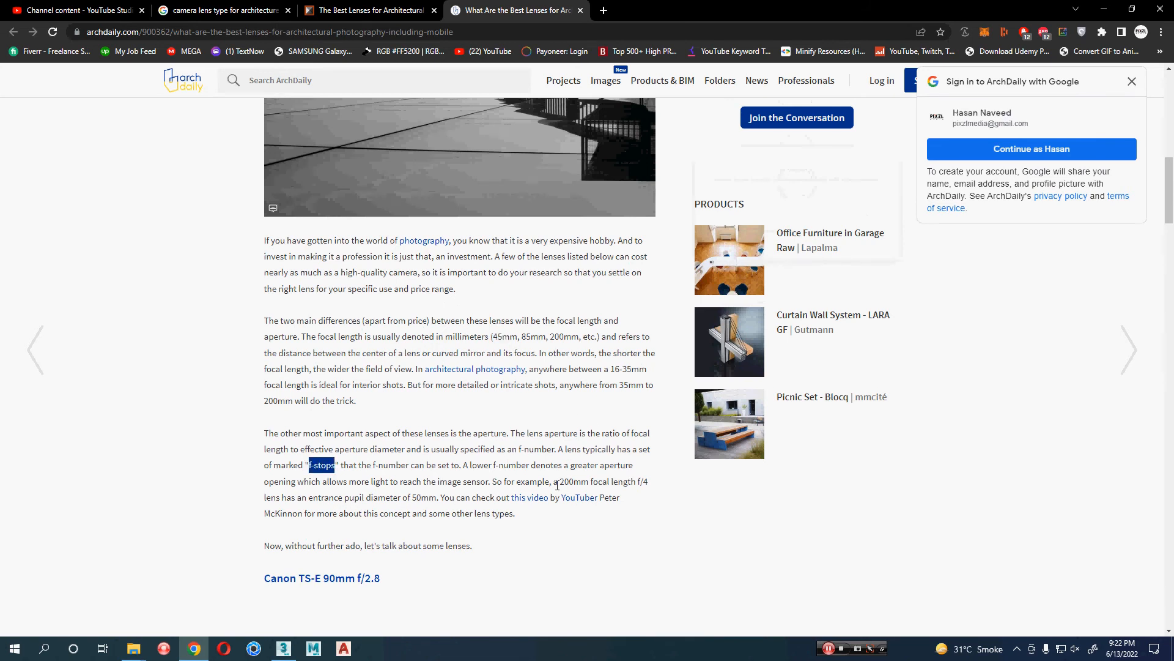
mouse_move(556, 485)
left_mouse_down()
mouse_move(589, 483)
mouse_move(553, 483)
left_mouse_up()
left_click(647, 484)
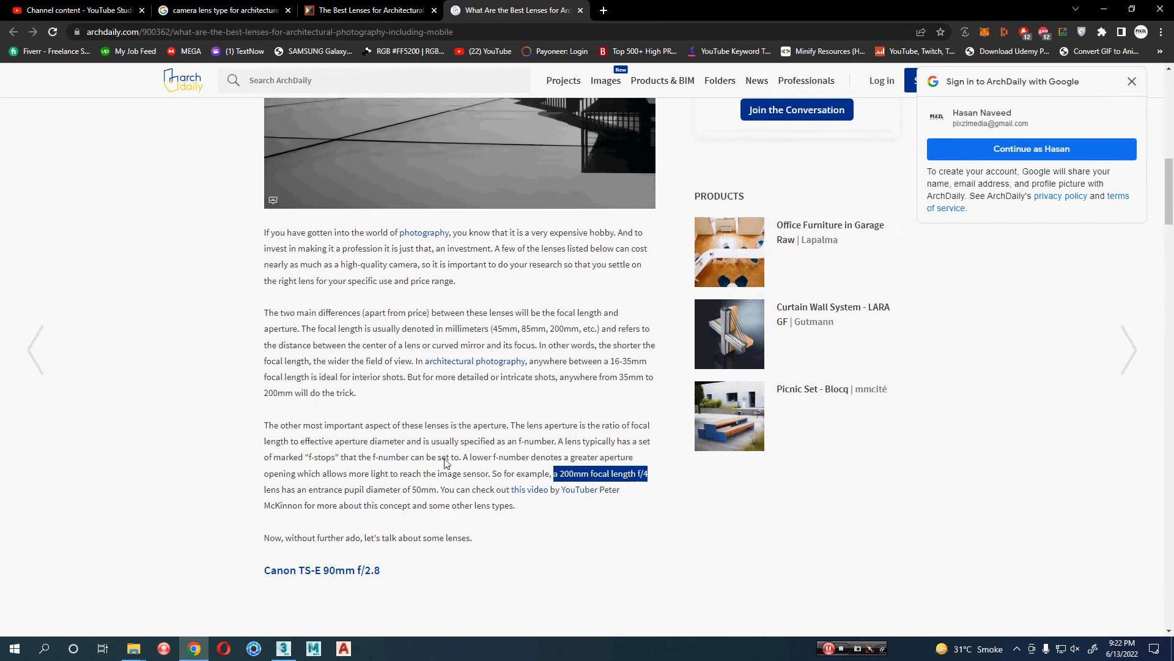
Skim the rest of the ArchDaily article, covering the Canon lenses, mobile photography and filters, down to the page's end.
scroll(270, 414, "down", 3)
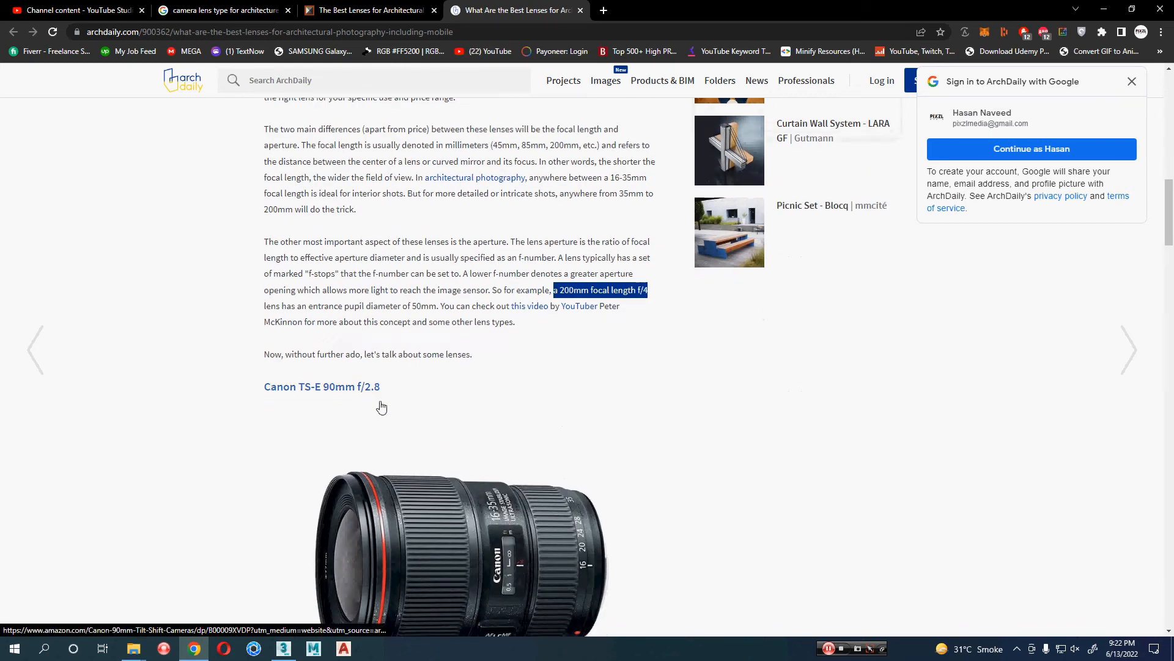
scroll(474, 367, "down", 10)
scroll(480, 321, "down", 8)
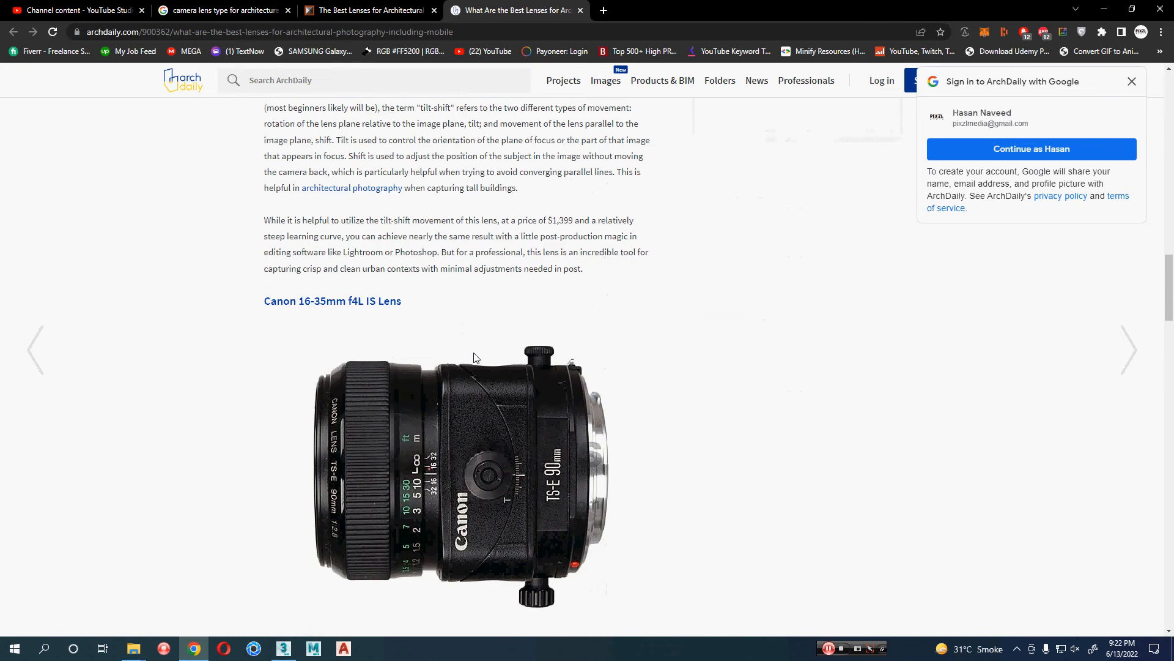
scroll(474, 355, "down", 3)
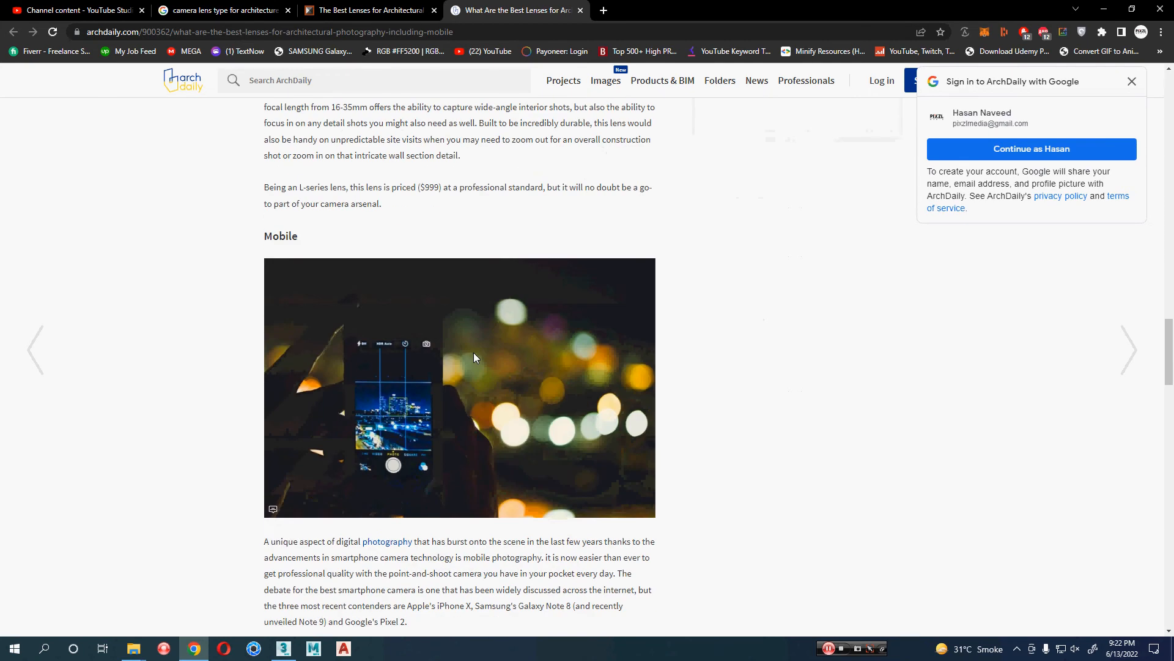
scroll(475, 361, "down", 1)
scroll(476, 363, "down", 6)
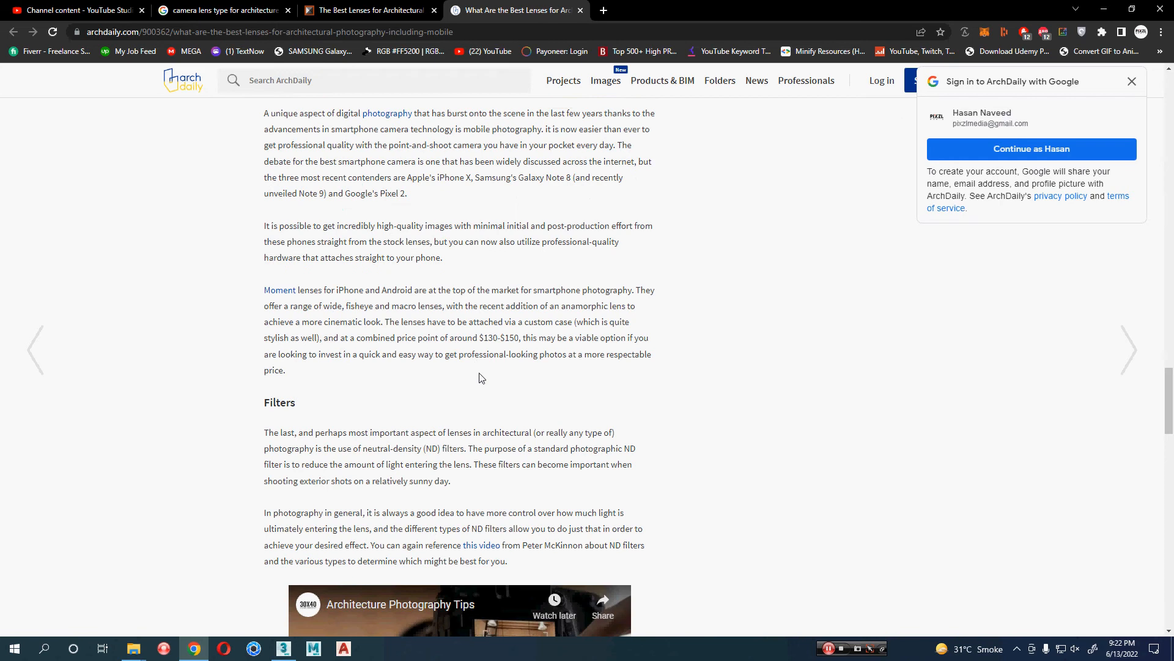
scroll(481, 375, "down", 9)
scroll(482, 381, "down", 6)
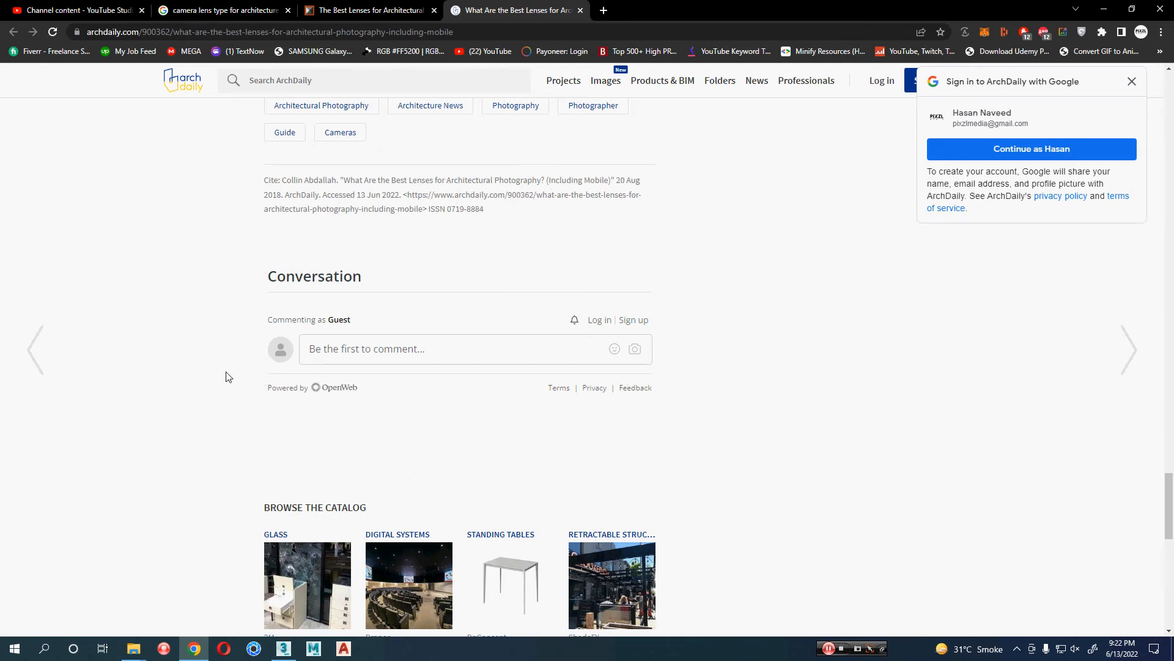
scroll(238, 434, "down", 8)
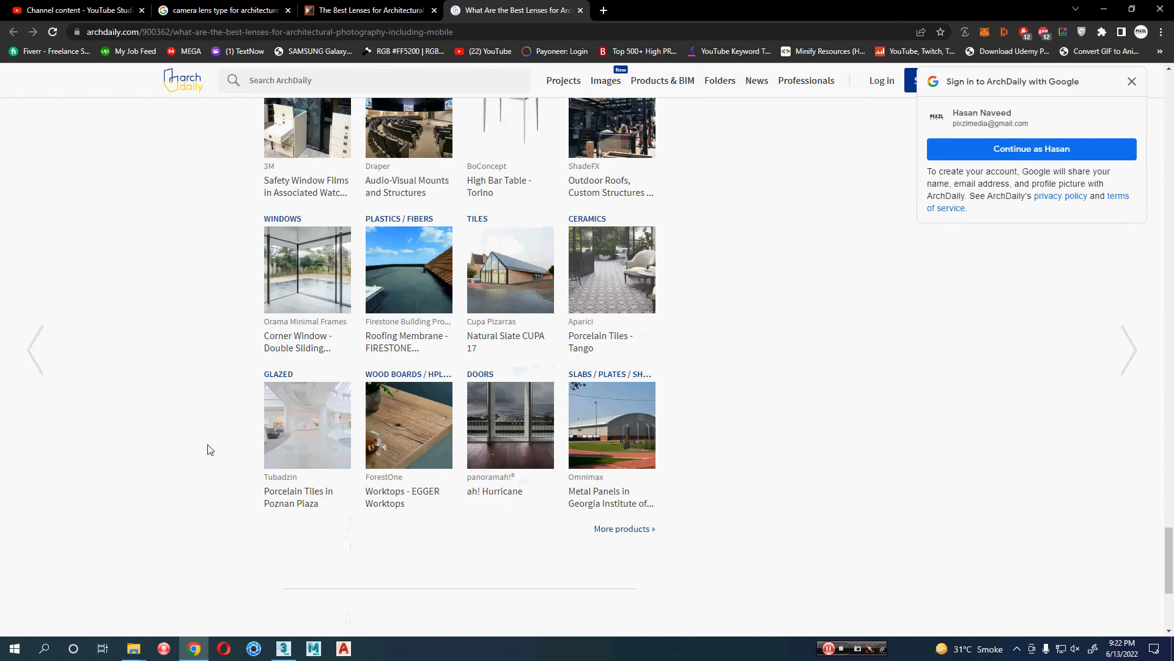
scroll(210, 450, "down", 4)
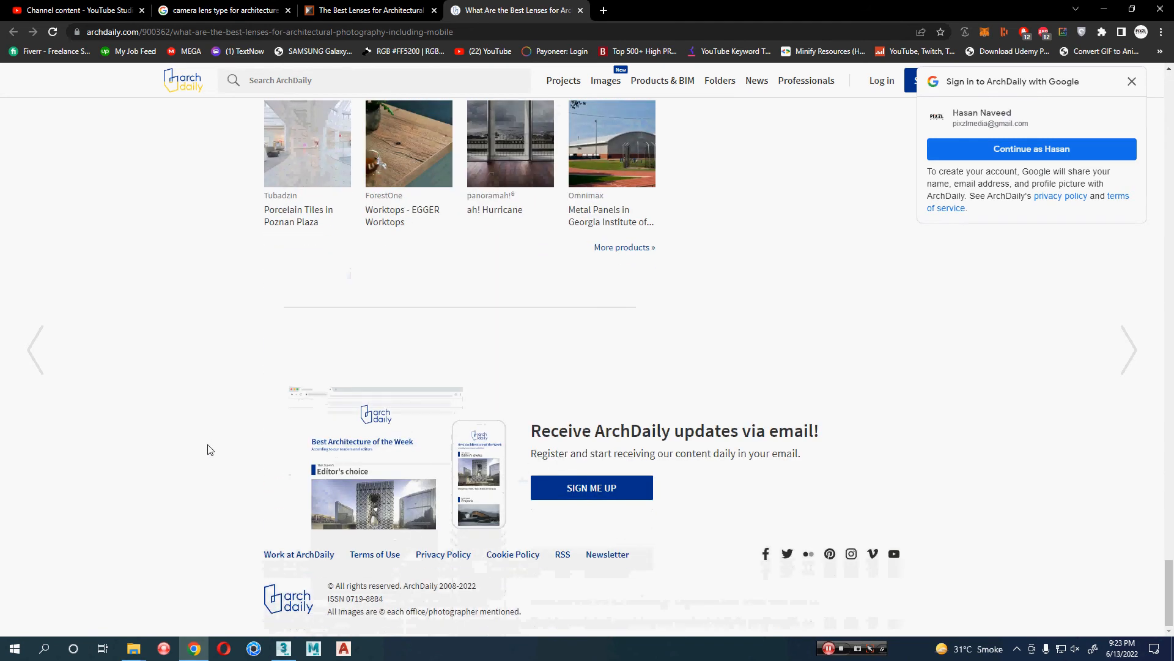
Switch to the Beyond Photo Tips article and examine its tilt-shift and ultra wide-angle lens sections.
key("ctrl+shift+Tab")
scroll(76, 386, "down", 9)
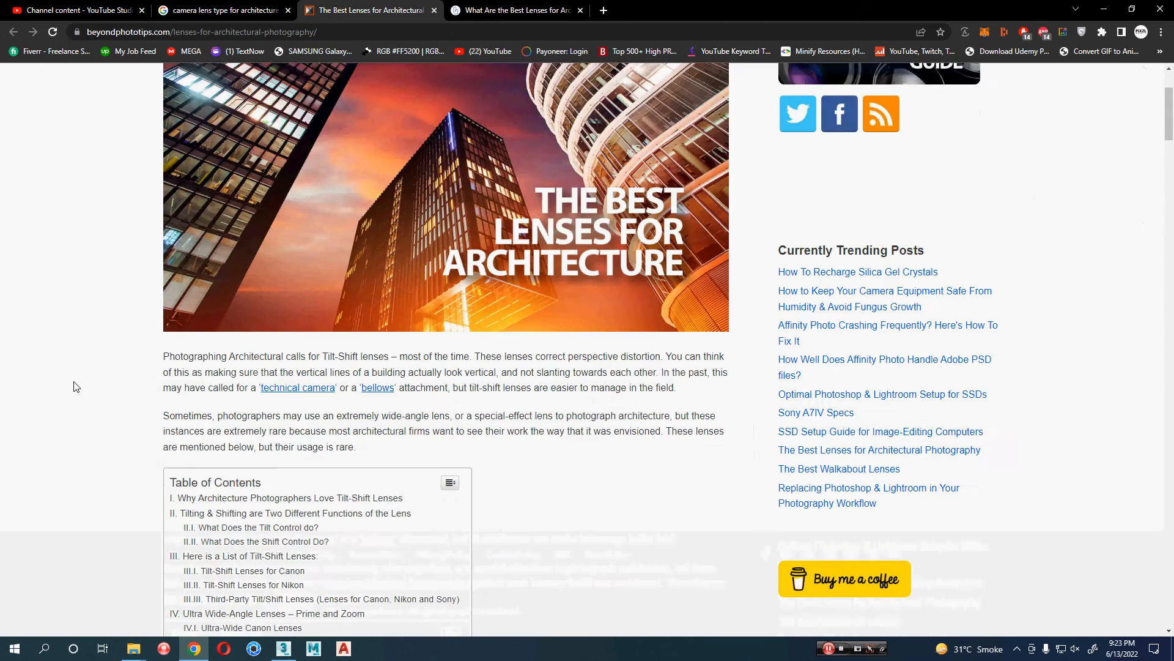
scroll(76, 387, "down", 6)
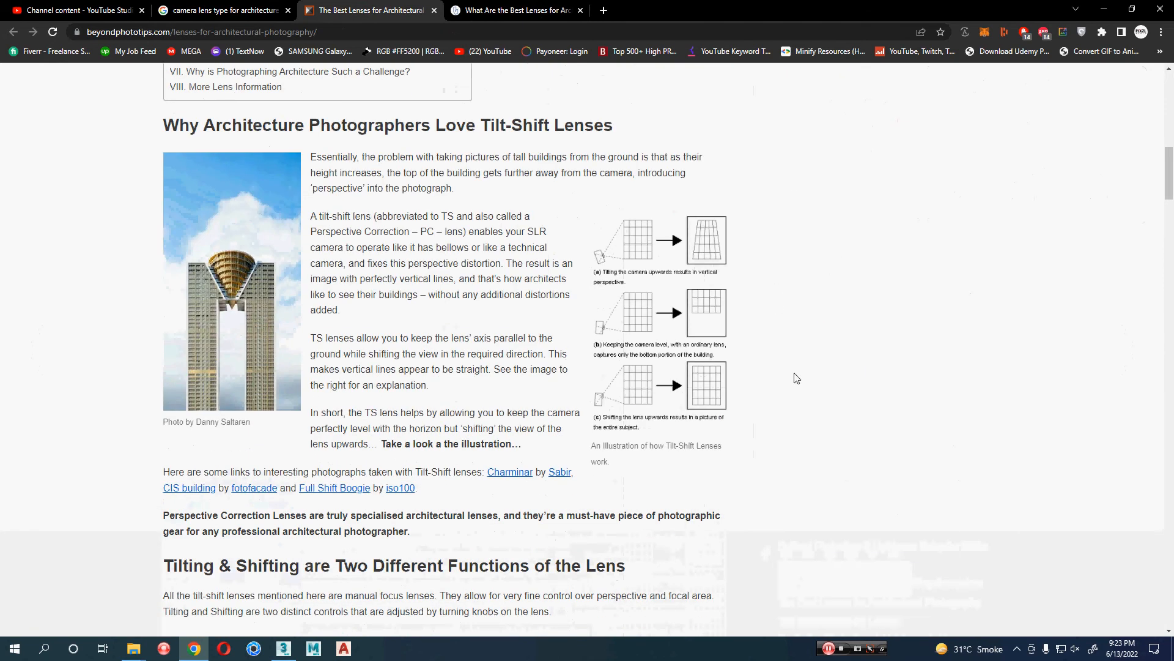
scroll(796, 378, "down", 4)
scroll(796, 378, "down", 9)
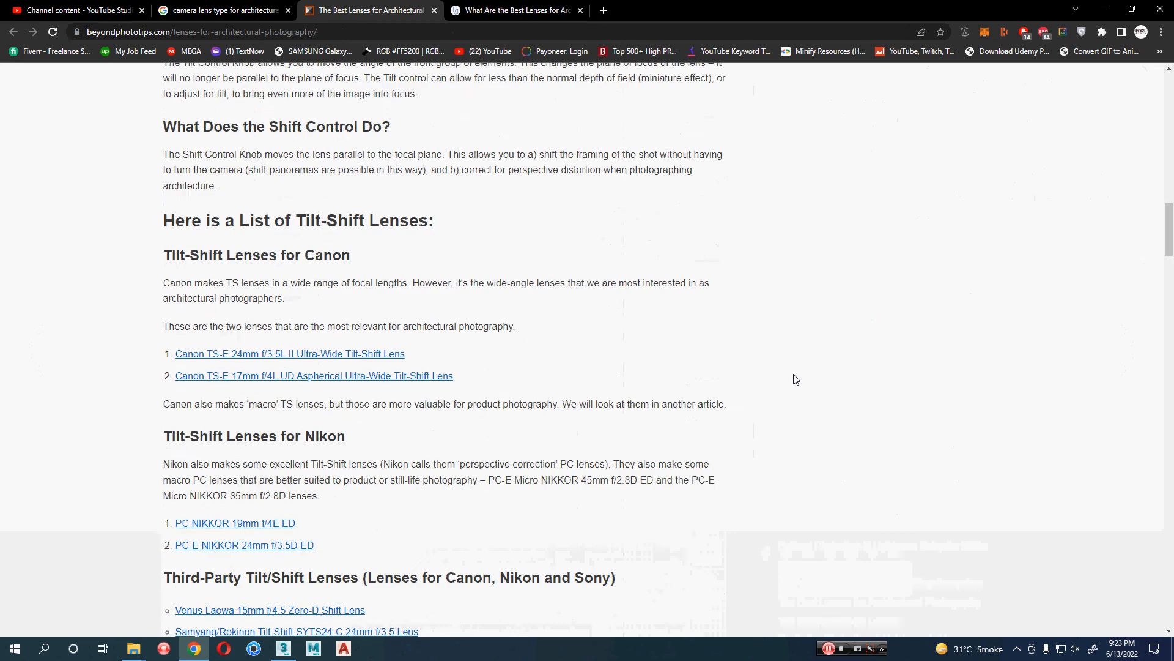
scroll(796, 379, "down", 5)
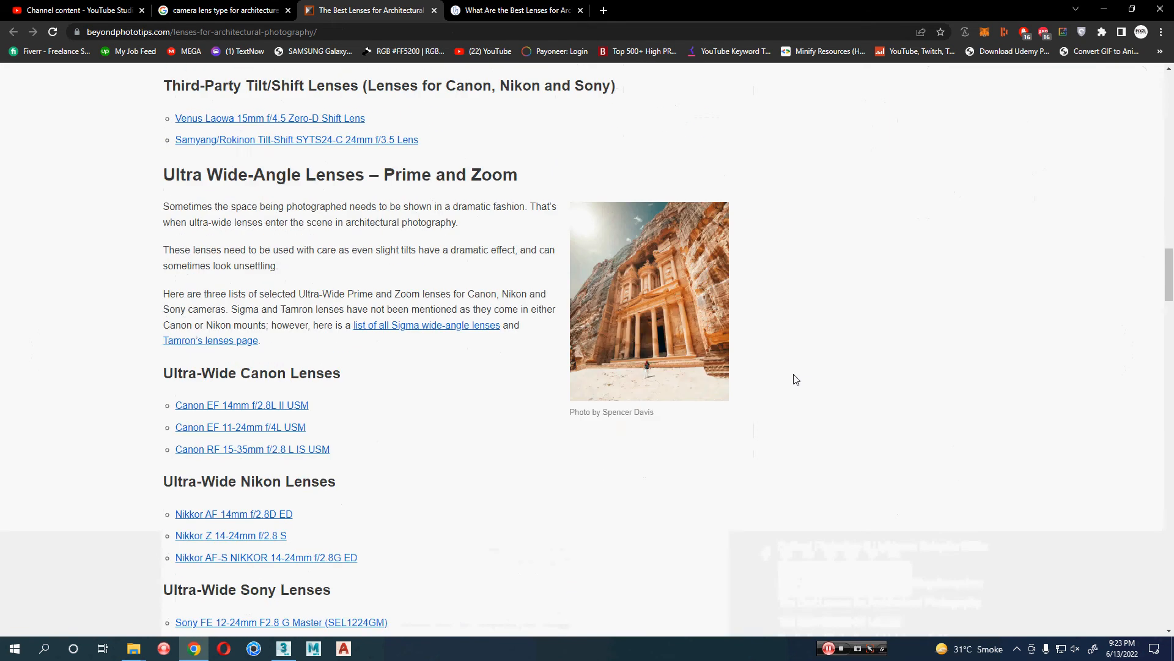
Open the Canon EF 14mm f/2.8L II USM and Sony FE 12-24mm F2.8 G Master links in new tabs and view the Sony product page.
middle_click(259, 413)
scroll(403, 525, "down", 5)
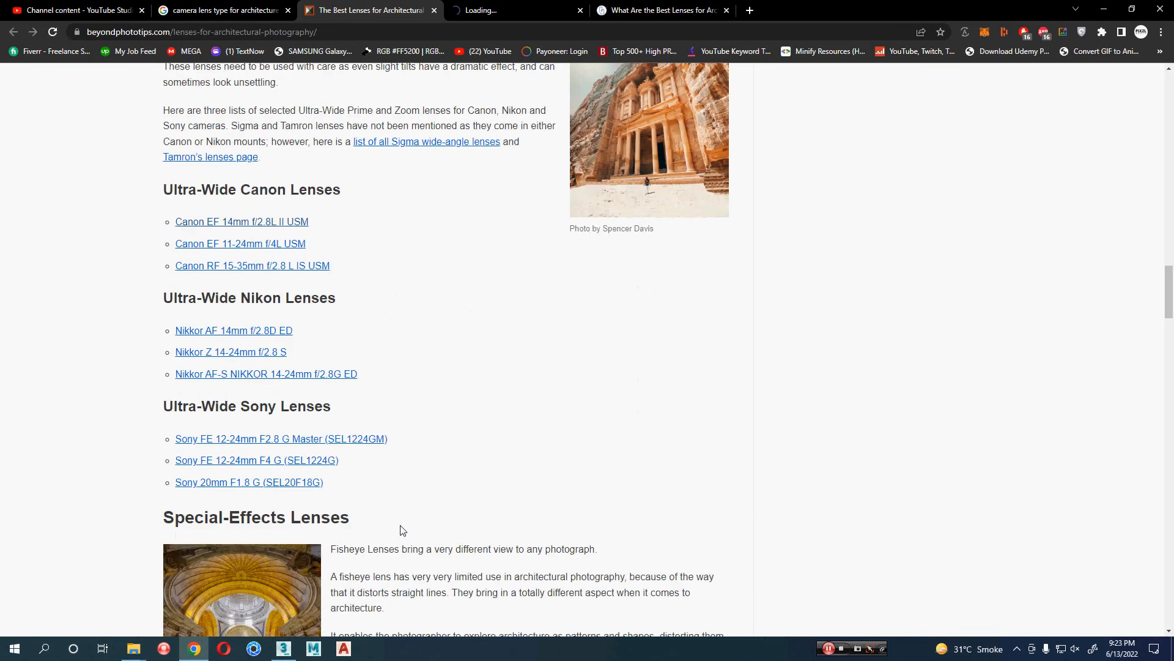
middle_click(350, 319)
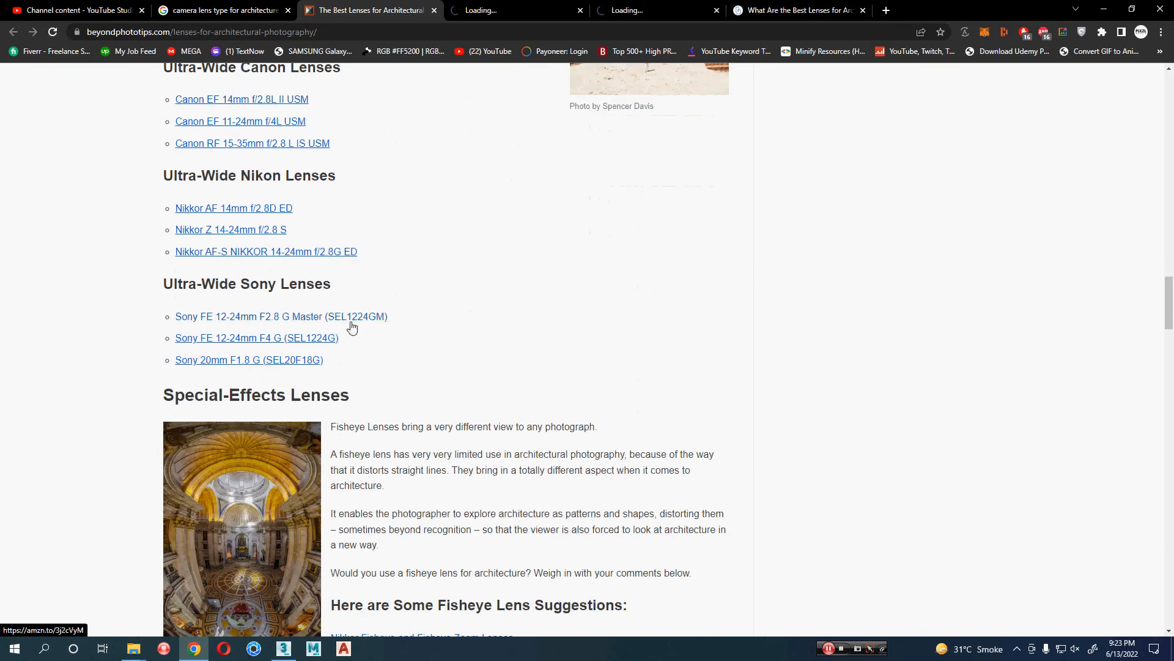
left_click(535, 6)
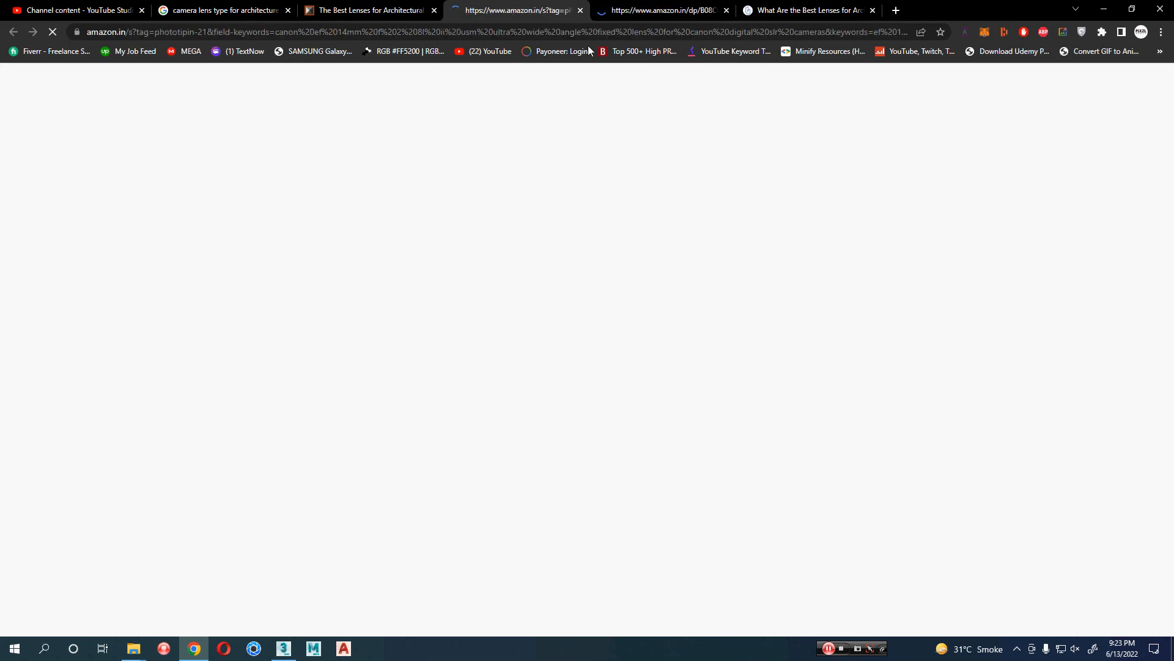
left_click(797, 6)
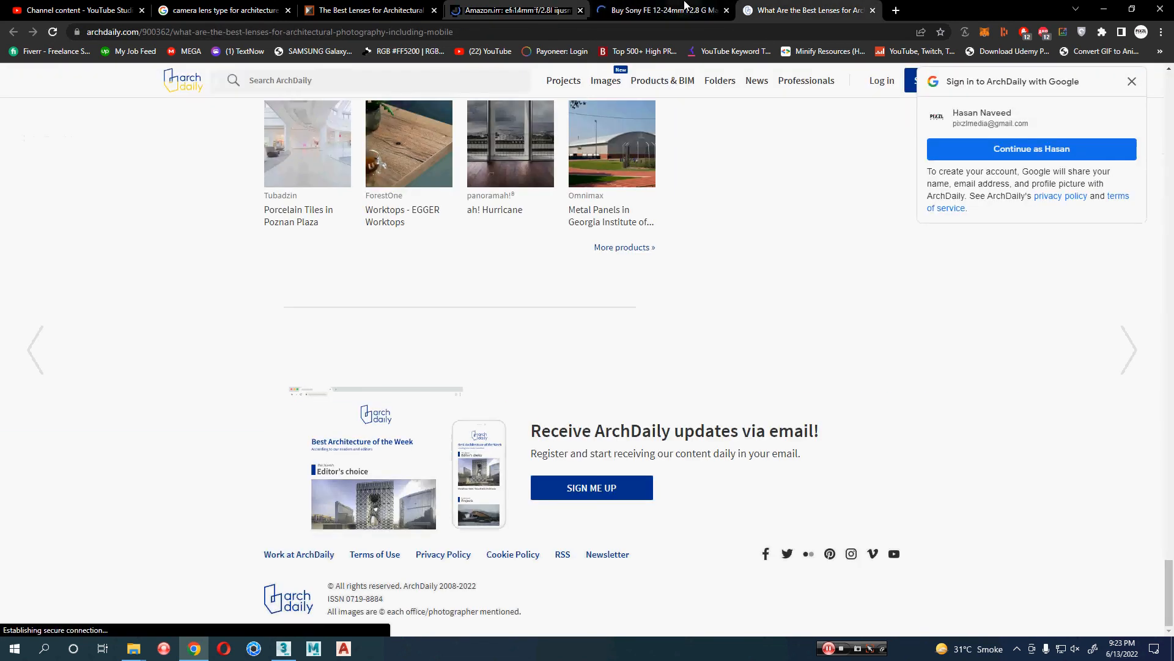
left_click(664, 10)
scroll(460, 422, "down", 1)
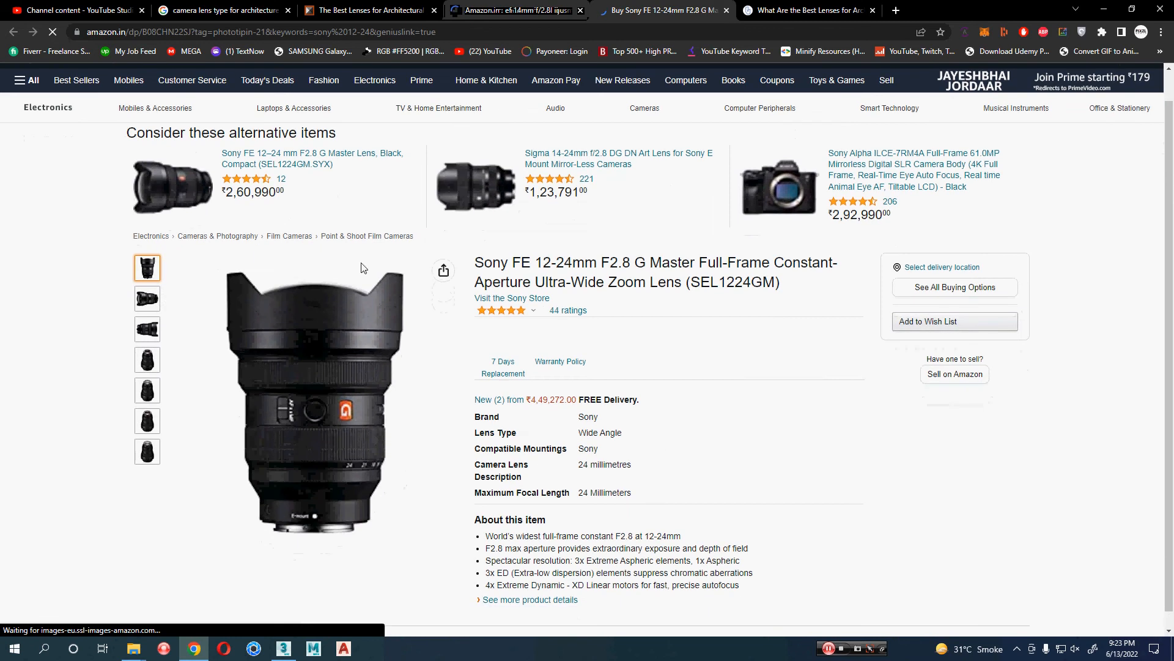
Return to the Google results and open the Ehab Photography article "Best Lens for Architectural Photography" in a new tab, switching to it.
left_click(246, 3)
scroll(55, 488, "down", 1)
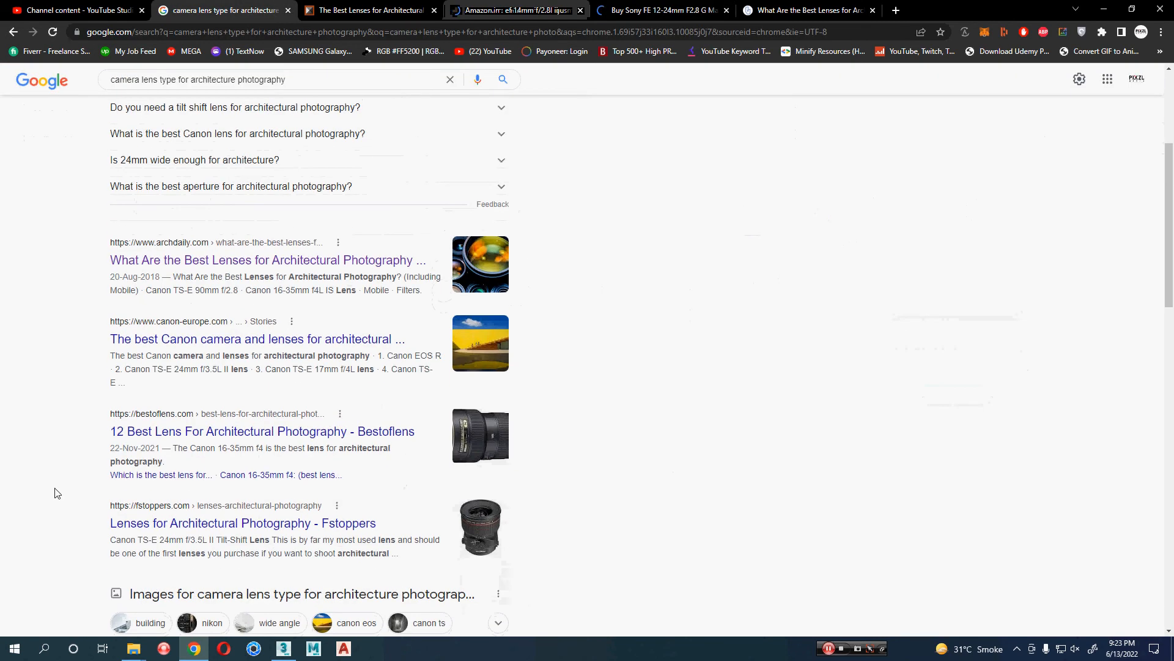
scroll(54, 493, "down", 5)
scroll(55, 493, "down", 2)
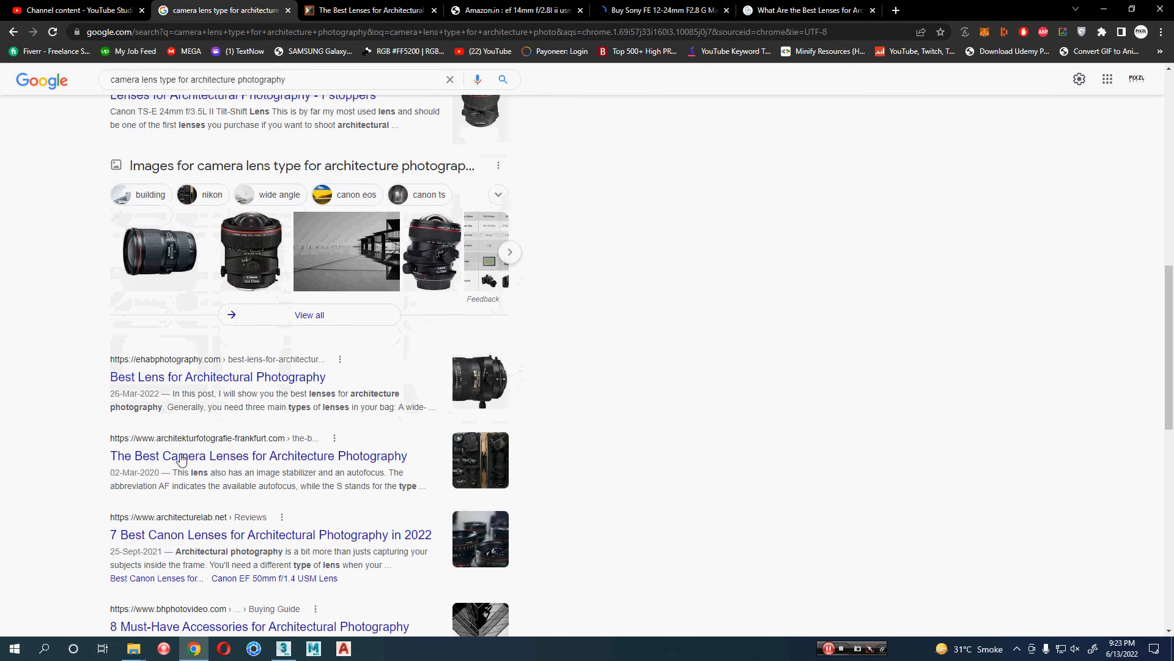
middle_click(178, 378)
left_click(322, 5)
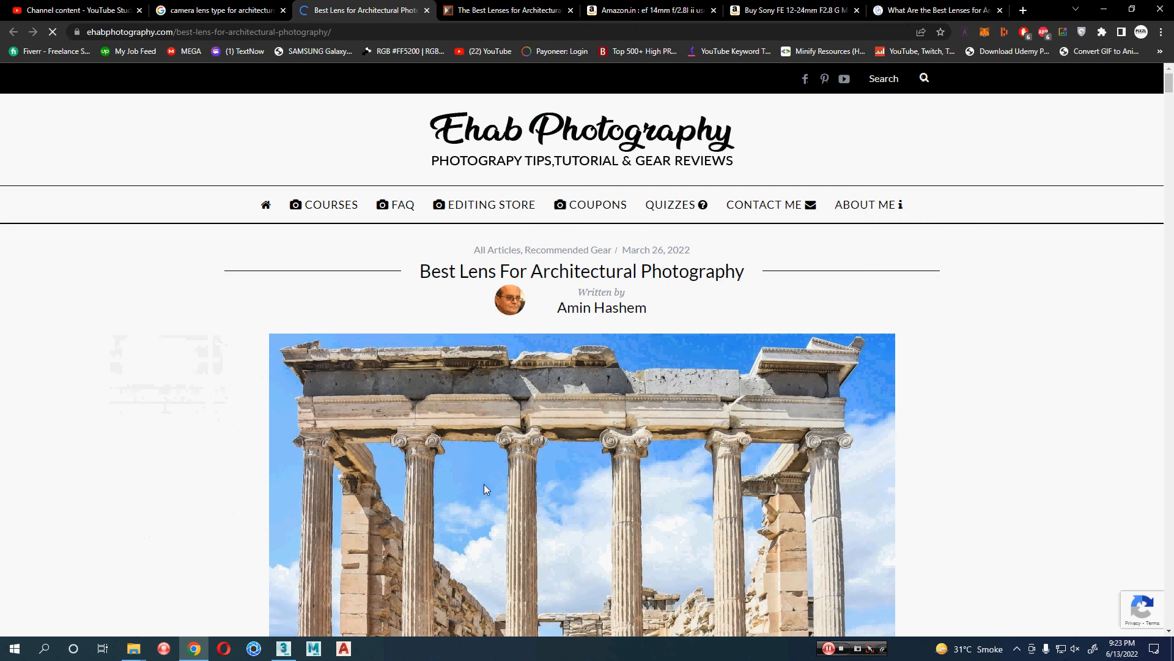
Examine the Ehab Photography article's lens types and its wide-angle lens recommendations and specifications.
scroll(149, 456, "down", 6)
scroll(149, 456, "down", 10)
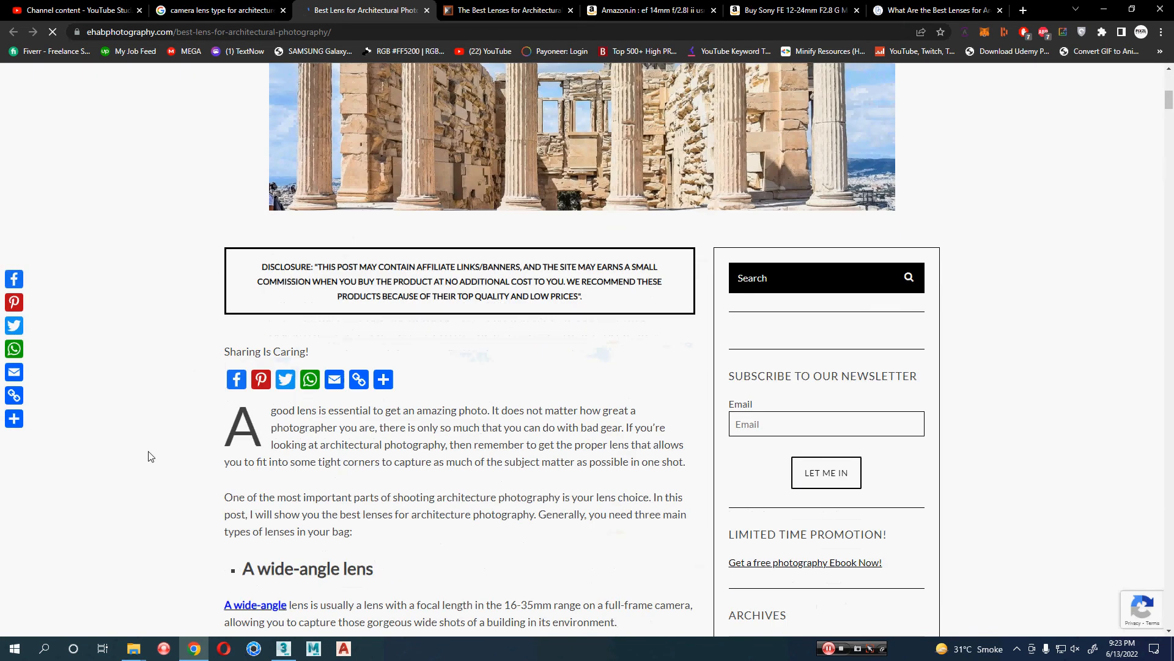
scroll(149, 456, "down", 5)
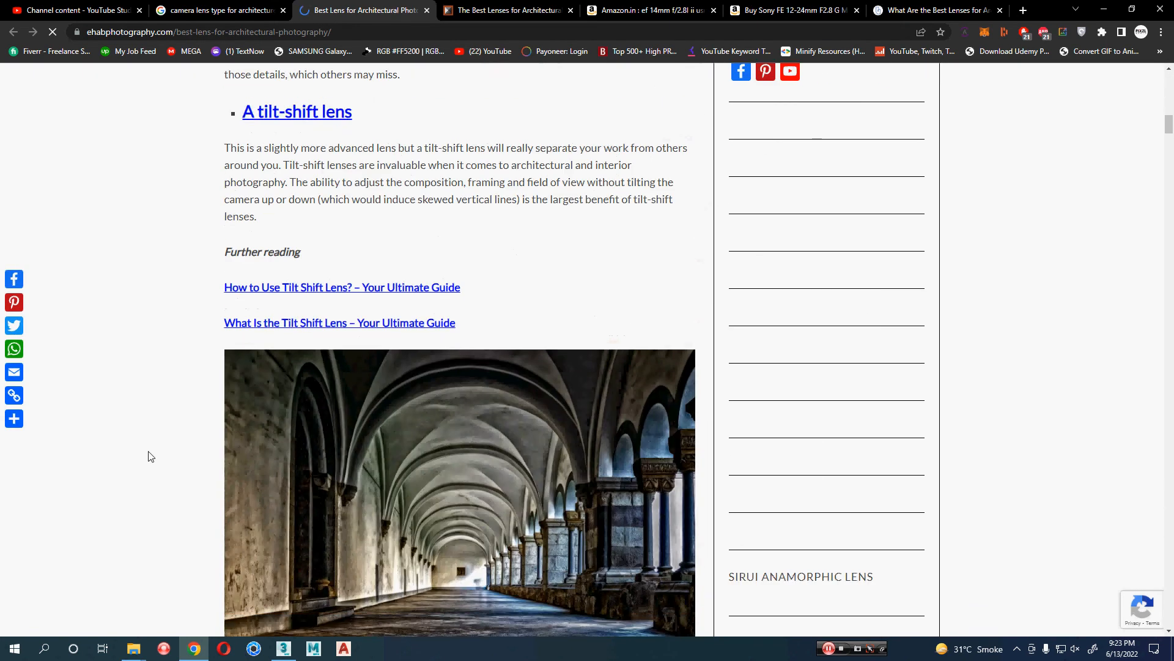
scroll(150, 456, "down", 4)
scroll(149, 456, "down", 7)
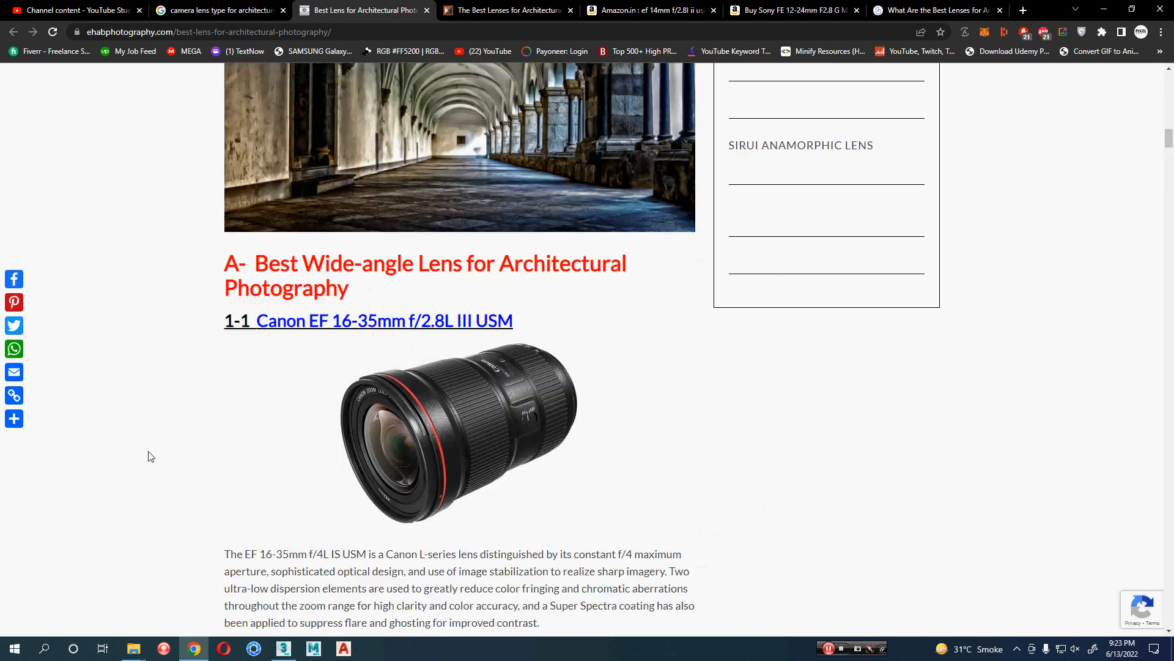
scroll(149, 457, "down", 5)
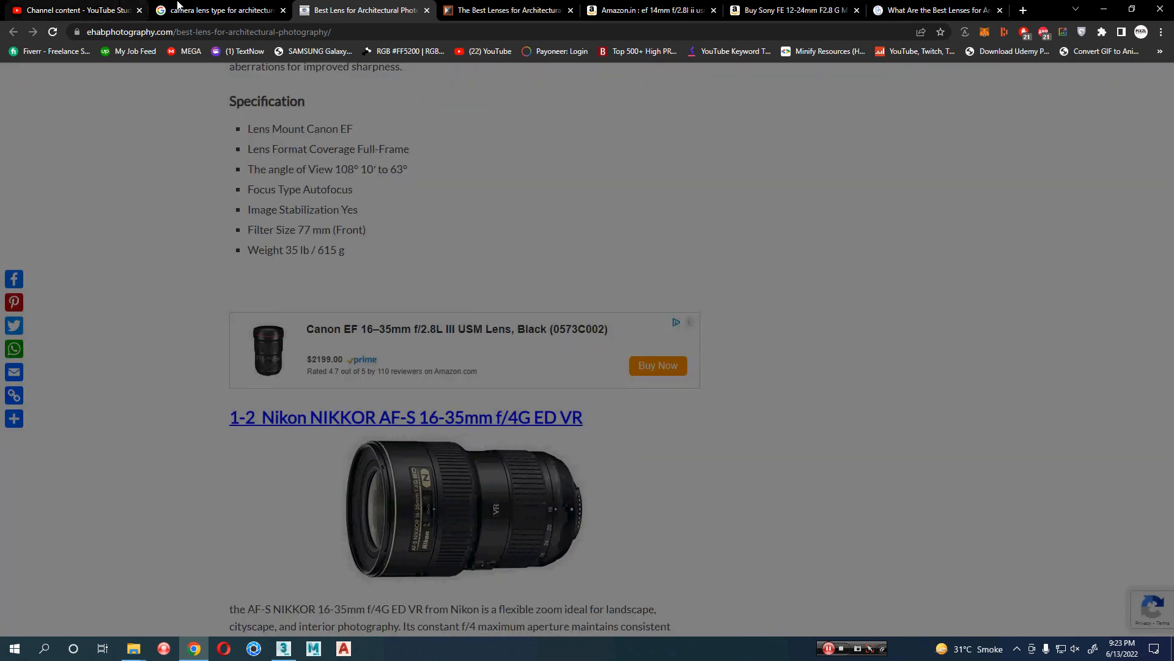
Search Google for "interior photography camera settings" and look through the results.
left_click(210, 10)
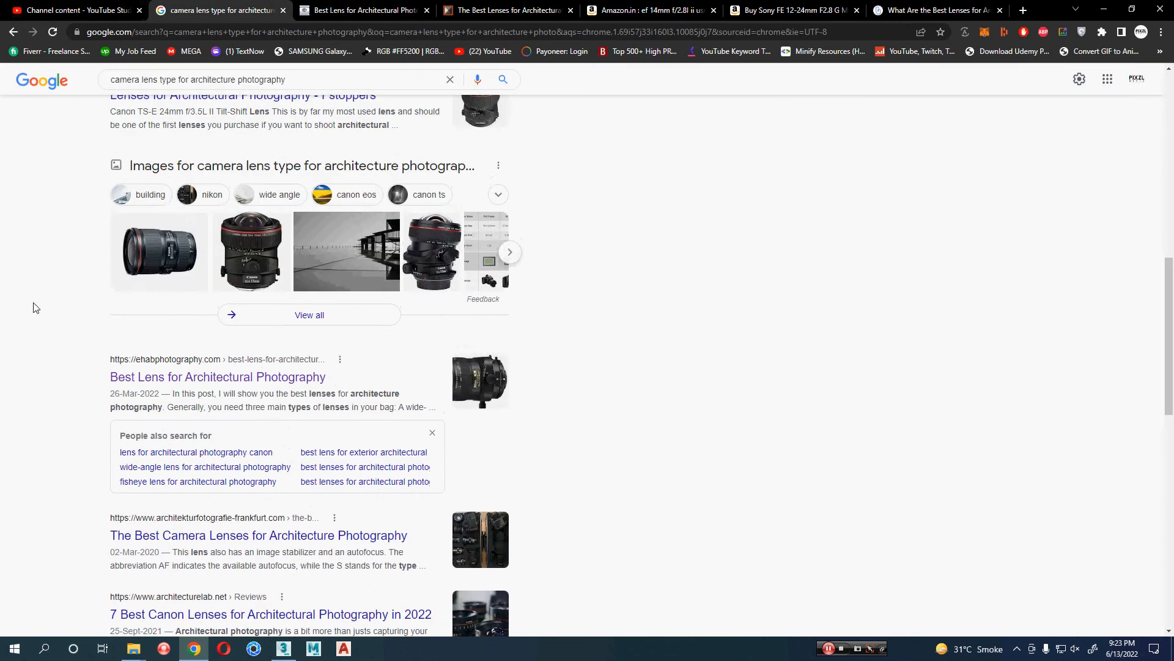
scroll(37, 315, "up", 11)
triple_click(374, 97)
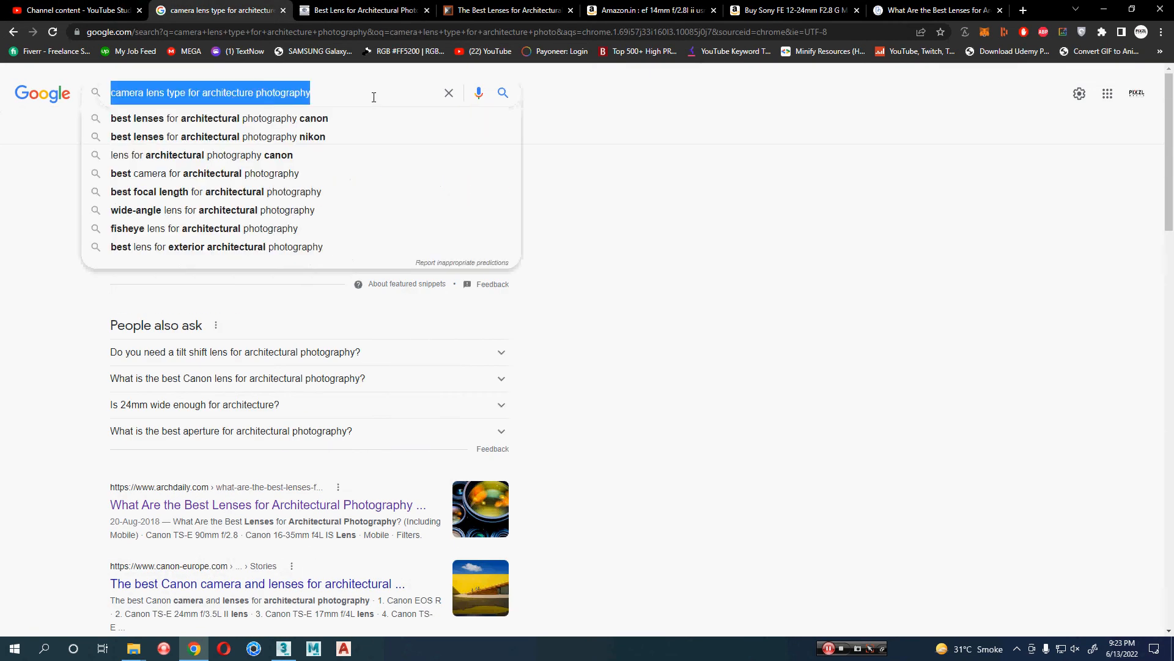
type("interior")
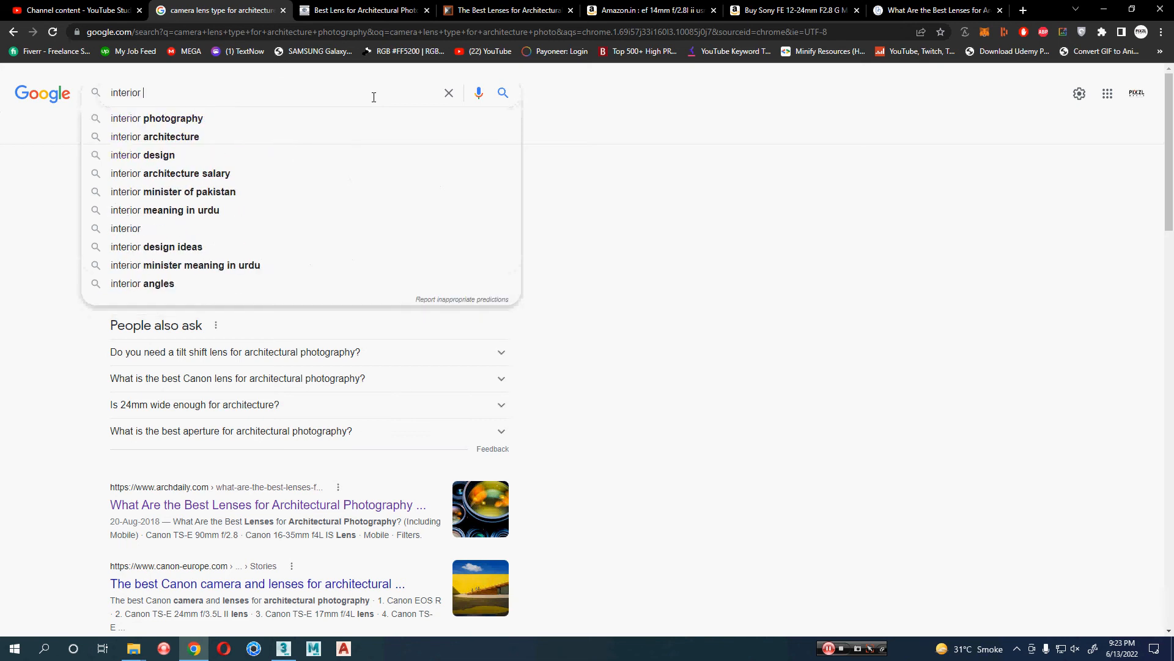
type(" photography ca")
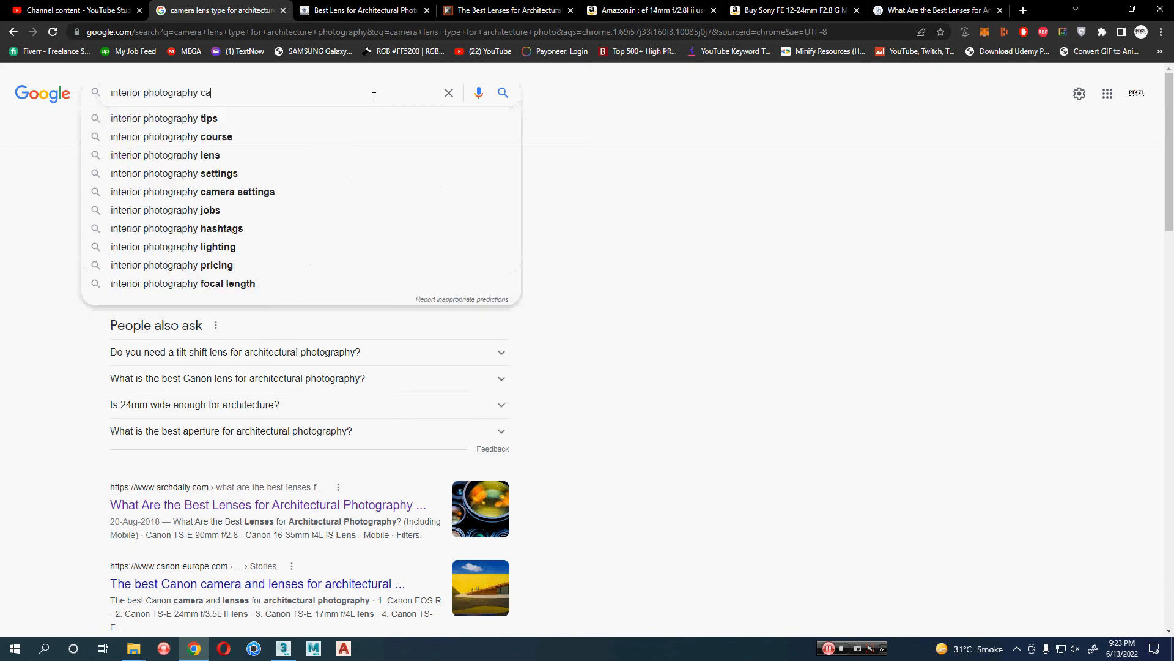
key("Down")
key("Return")
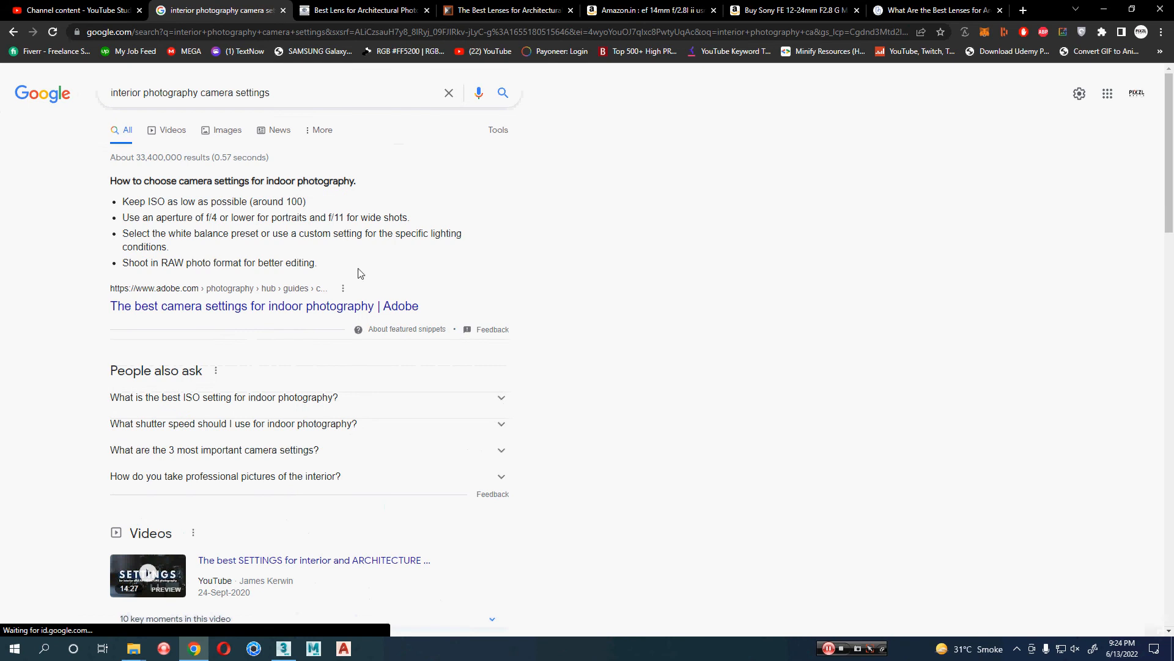
scroll(37, 379, "down", 6)
scroll(257, 385, "down", 4)
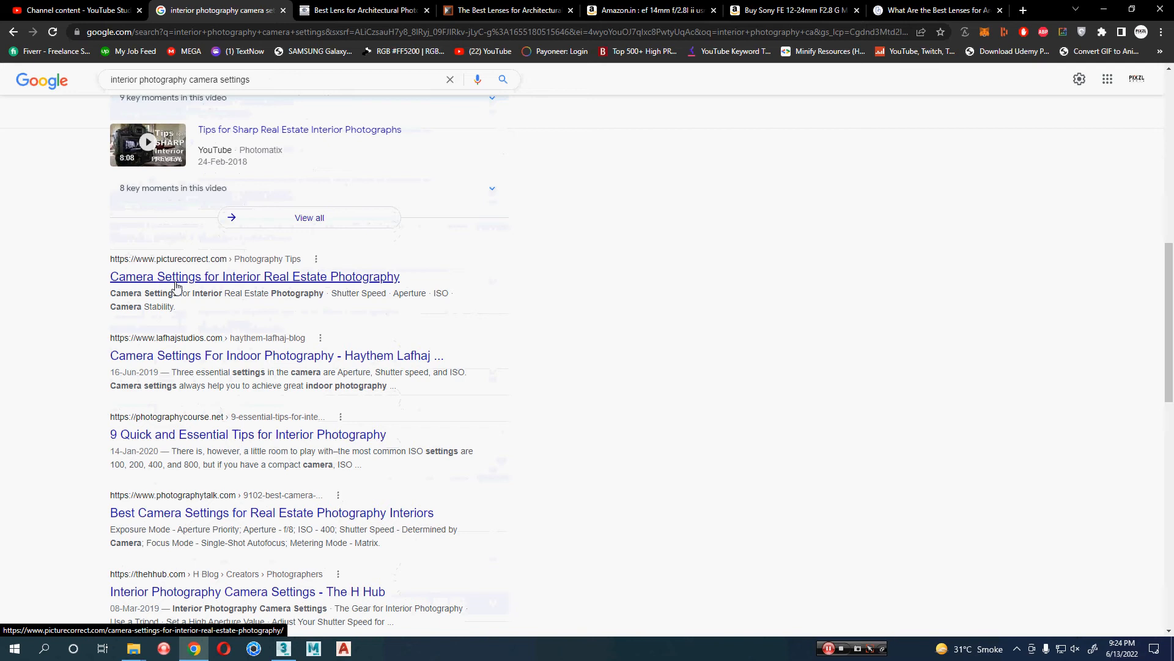
Switch to 3ds Max and try a 40 mm film gate on VRayCam003, then restore it to 36 mm.
key("alt+Tab")
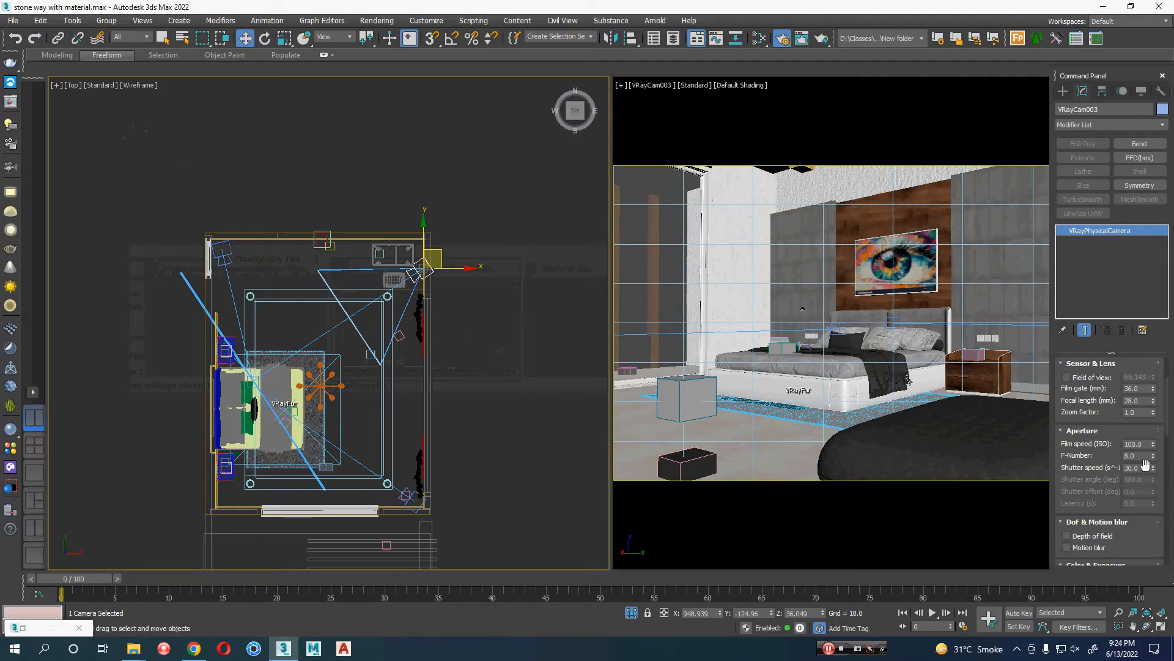
double_click(1135, 388)
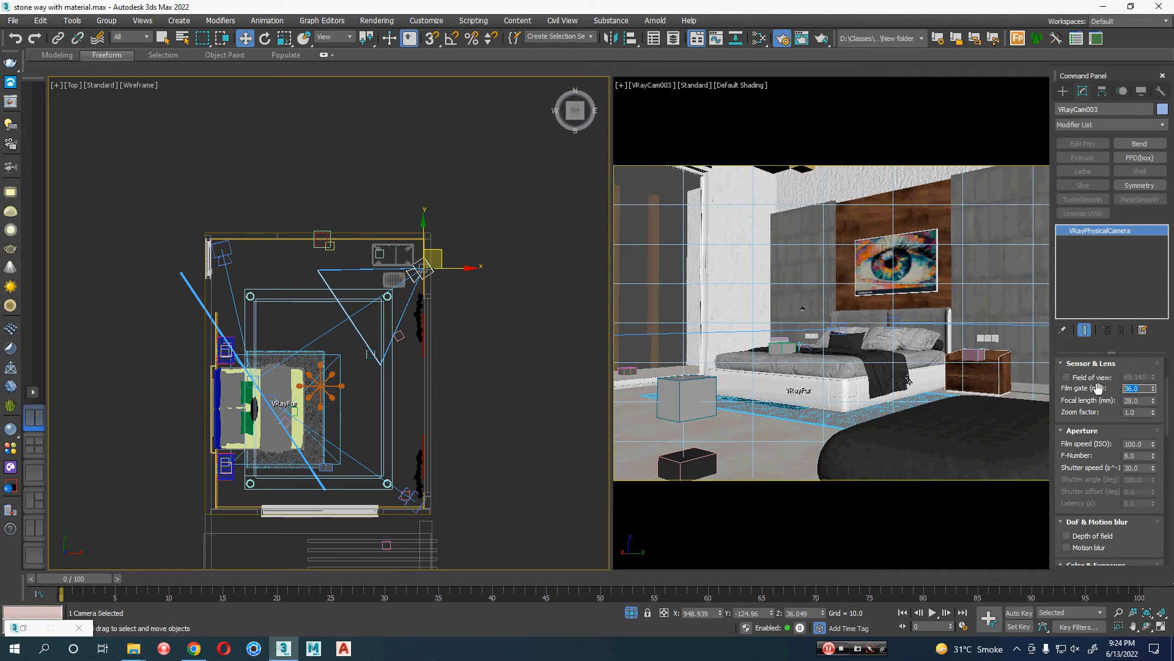
type("40")
key("Return")
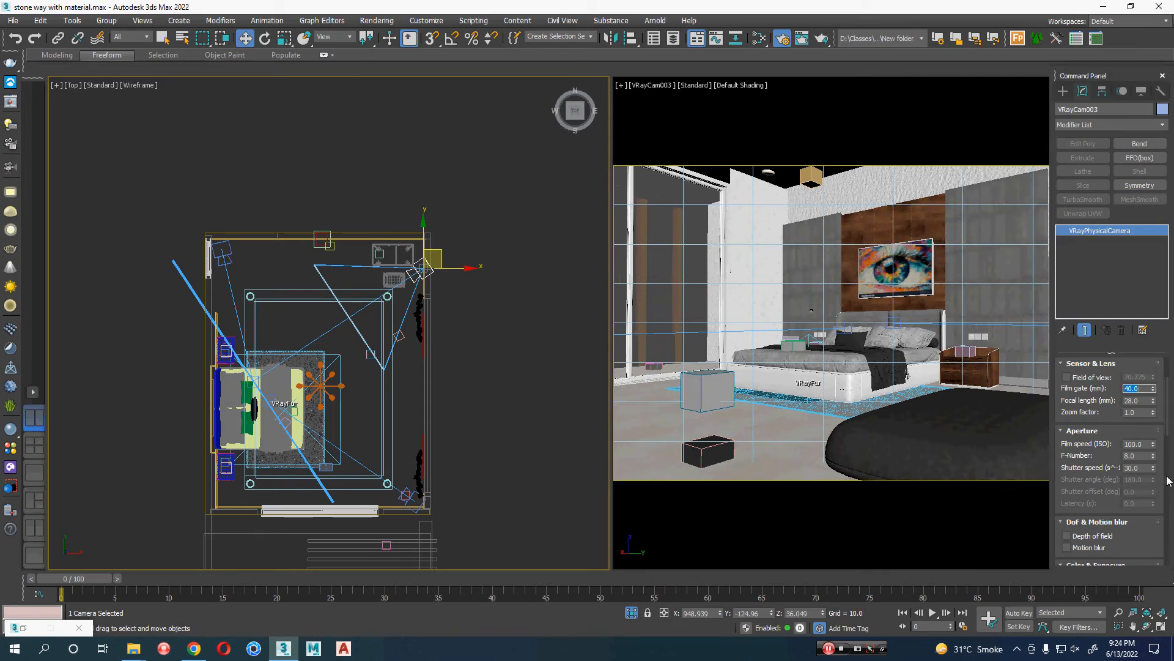
type("36")
key("Return")
Try a 72 mm focal length on VRayCam003, then restore it to 28 mm.
double_click(1136, 401)
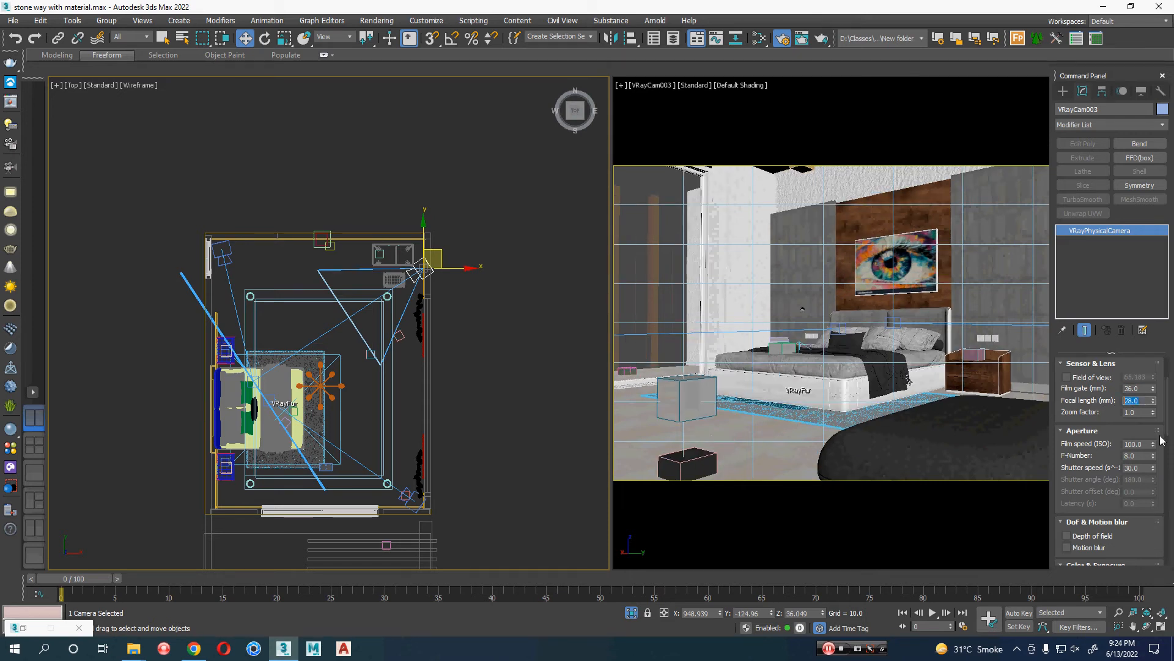
key("Return")
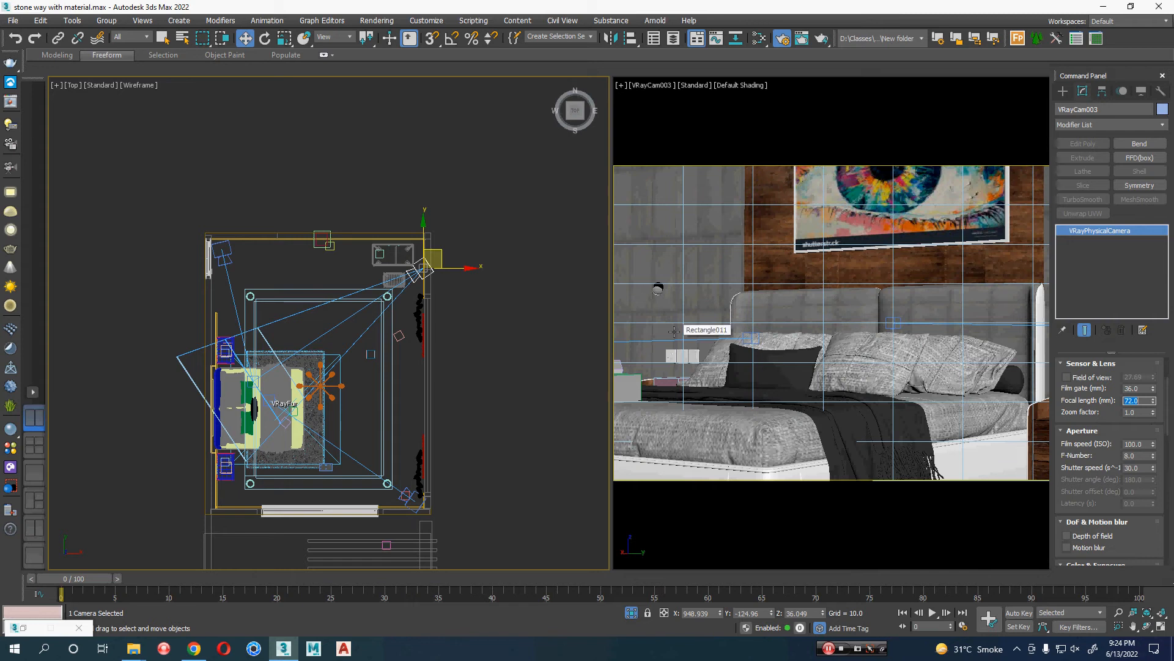
type("28")
key("Return")
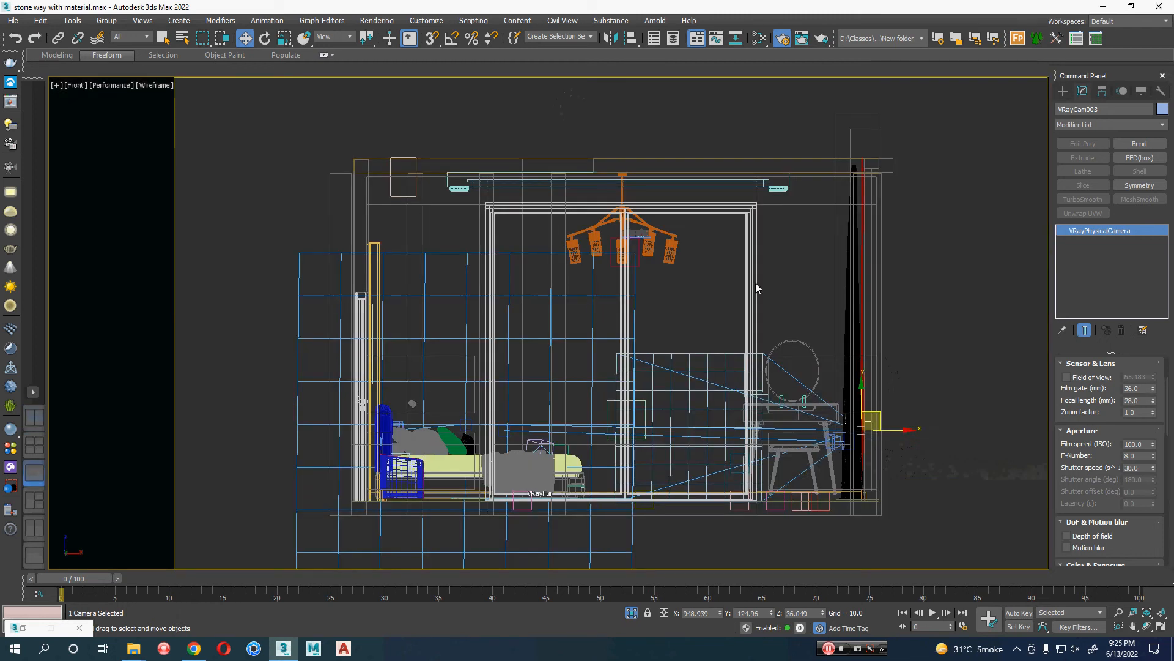
Look through VRayCam002 and VRayCam003, shade the VRayCam003 view with edged faces, and pan that camera slightly across the bed.
left_click(971, 283)
key("c")
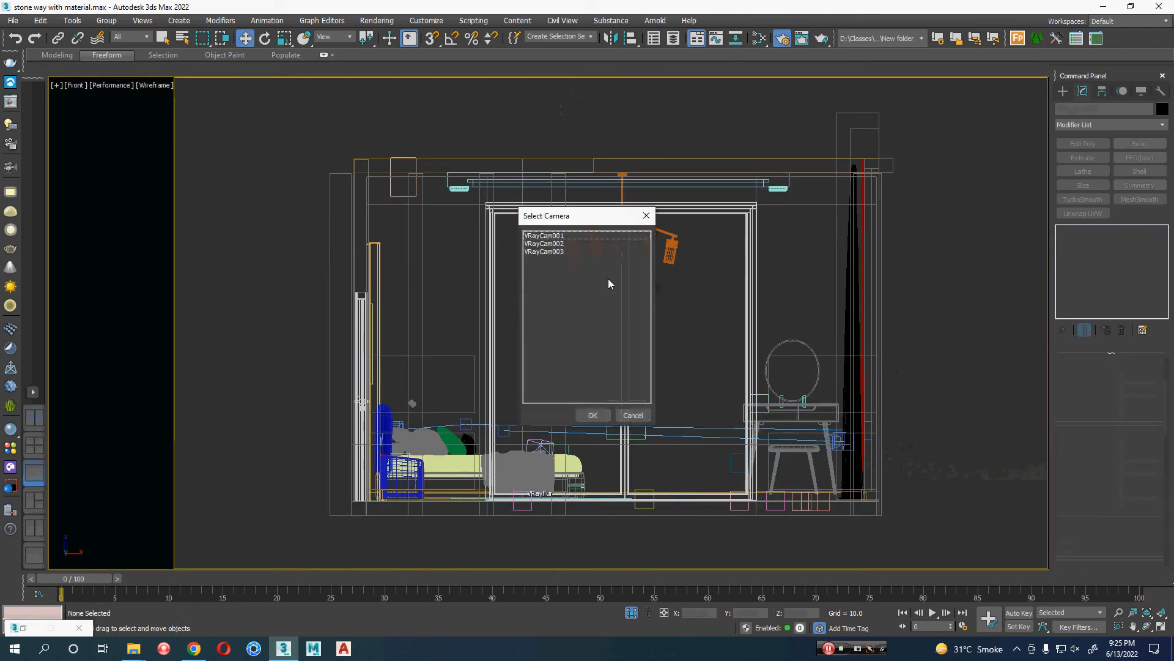
double_click(557, 245)
key("c")
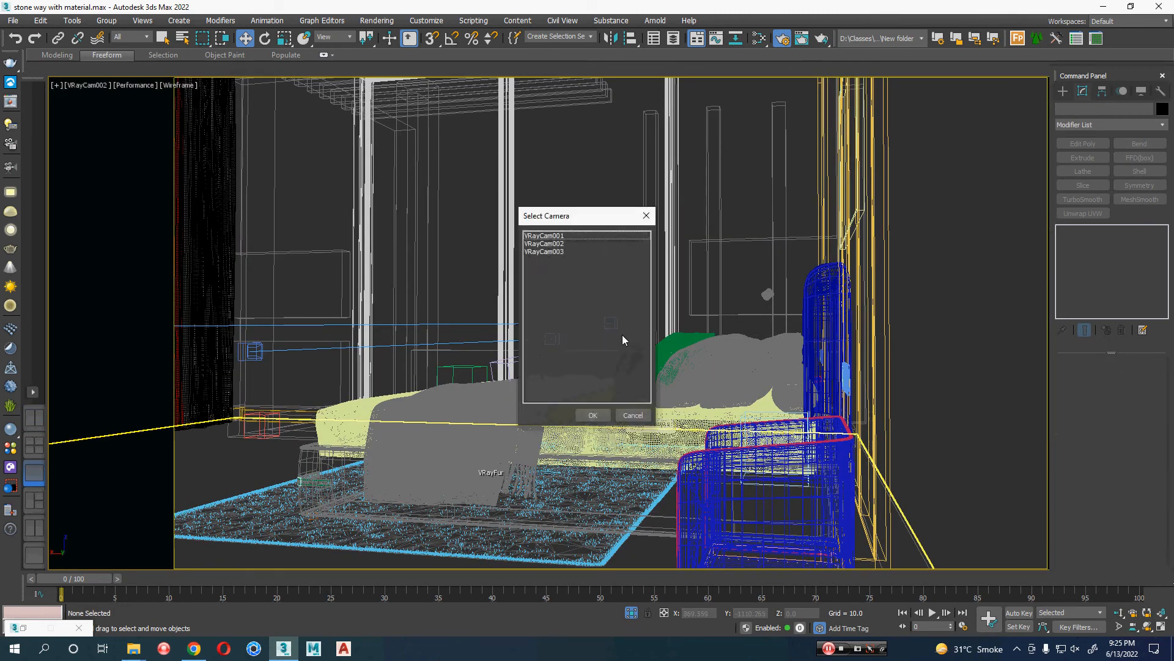
double_click(550, 252)
key("F3")
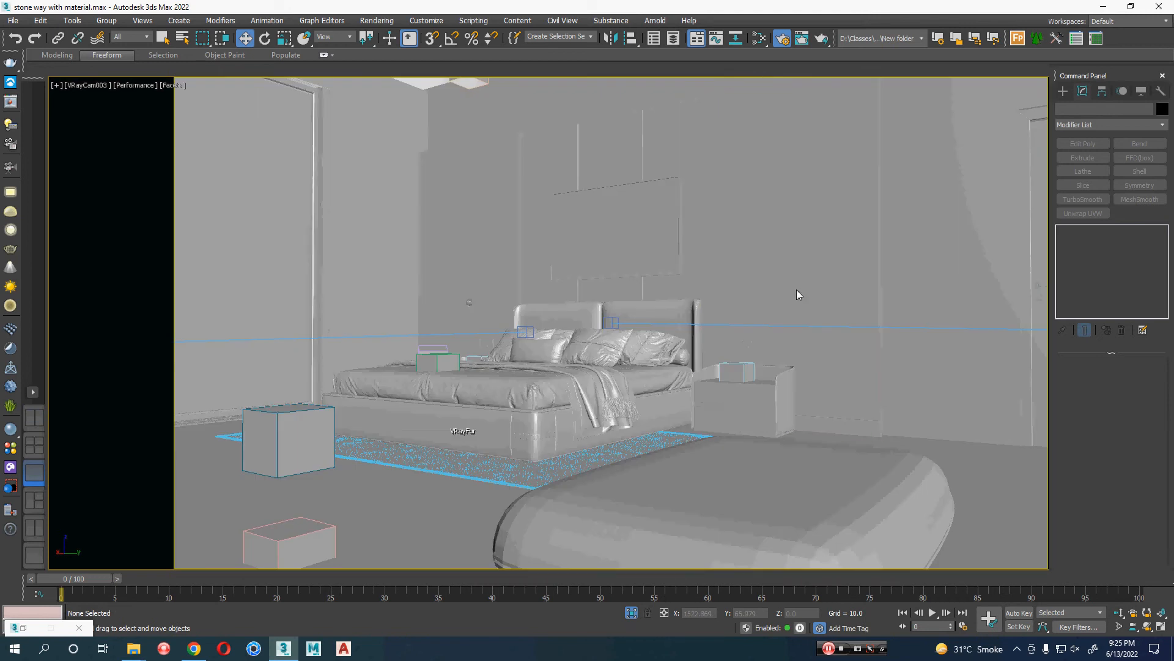
key("F4")
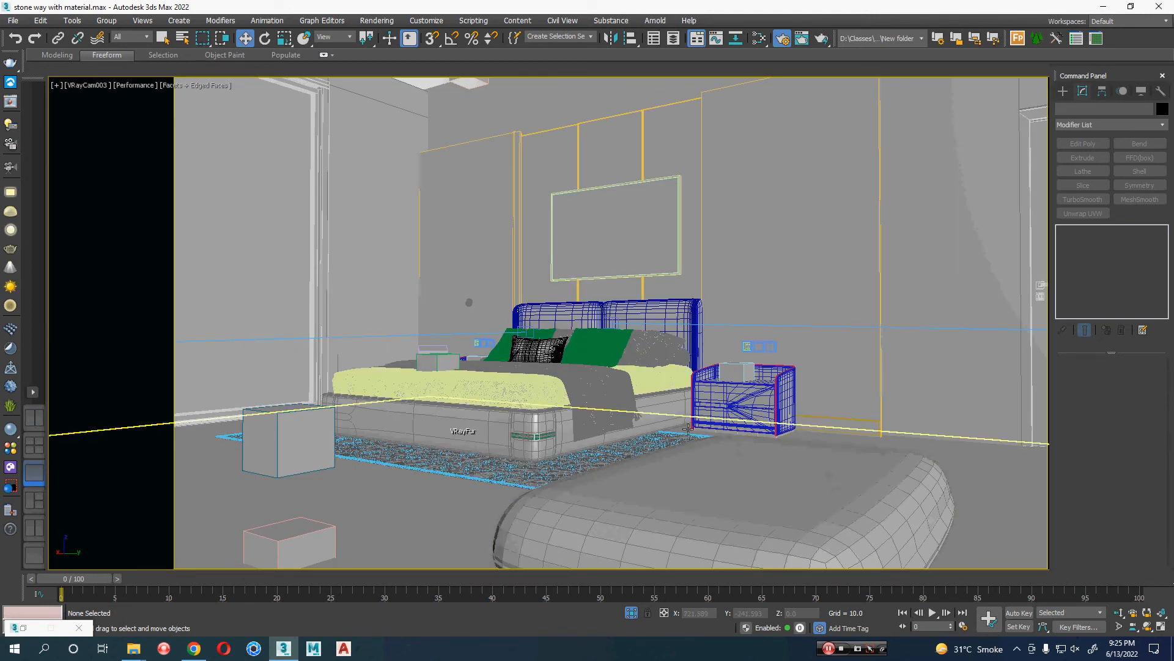
middle_click_drag(705, 429, 736, 431)
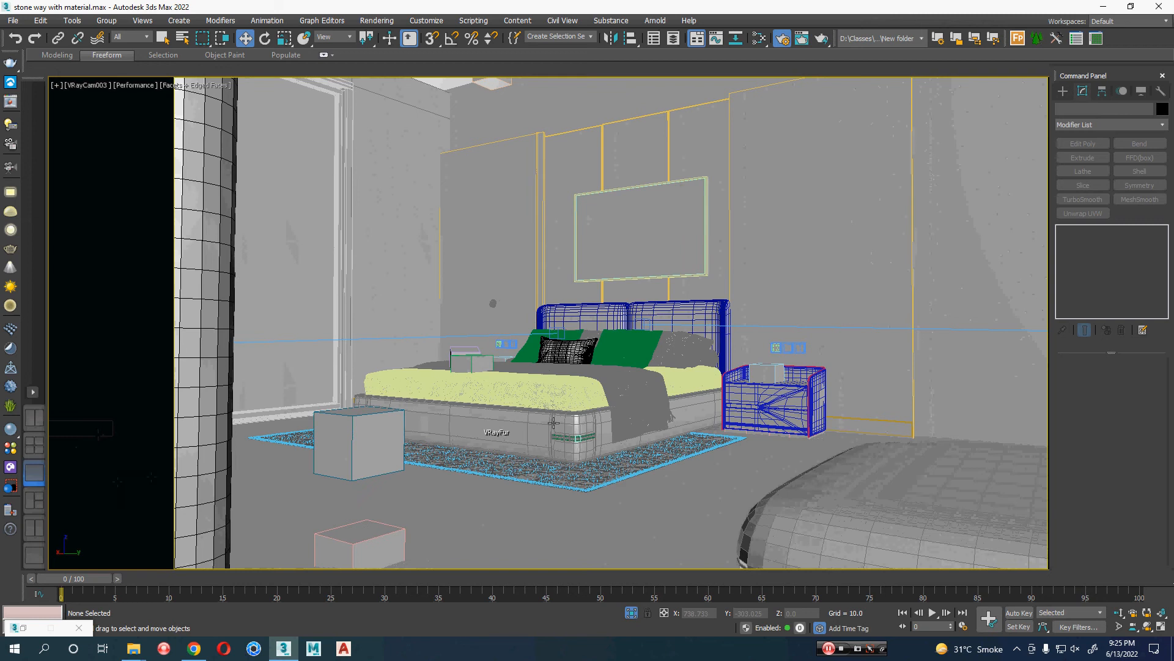
Restrict object selection to Cameras in the wireframe top view.
key("t")
key("F3")
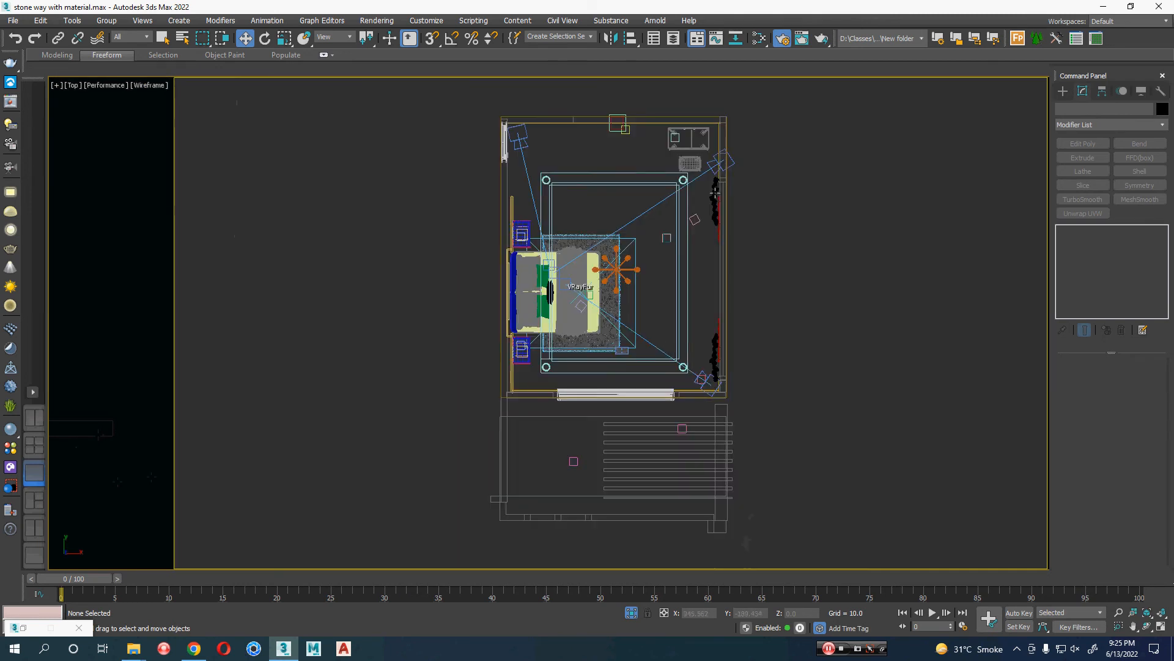
scroll(743, 151, "up", 3)
left_click(732, 133)
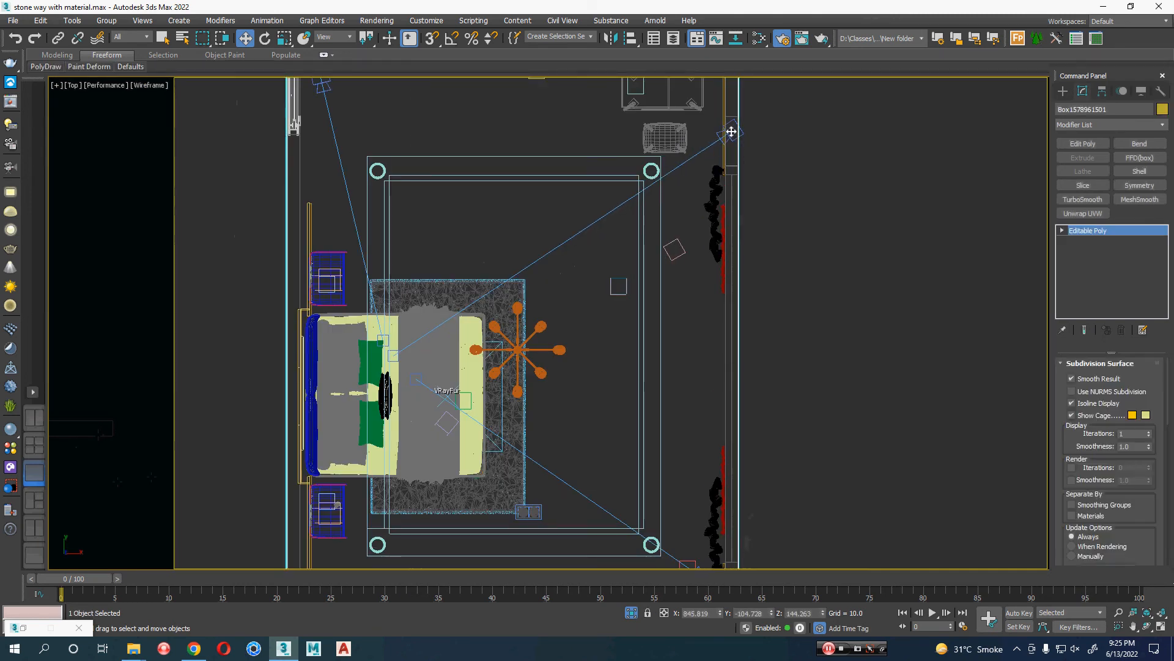
left_click(140, 37)
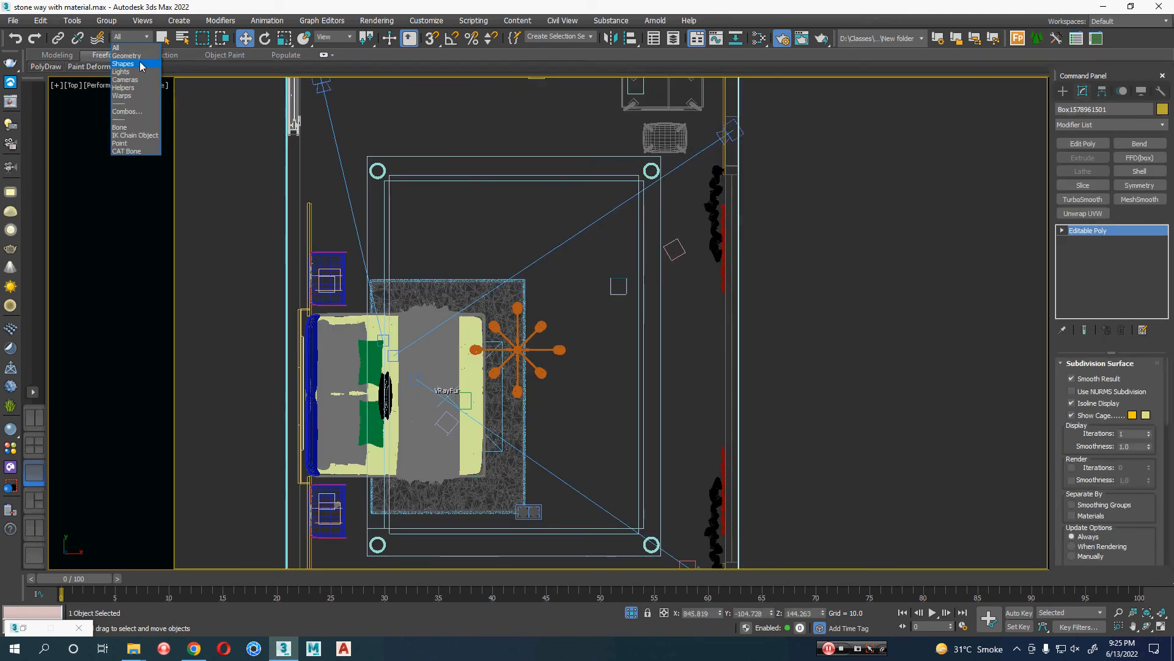
left_click(140, 80)
Move VRayCam003 diagonally inward from the room's corner and adjust its framing of the bed in the shaded camera view.
left_click(723, 139)
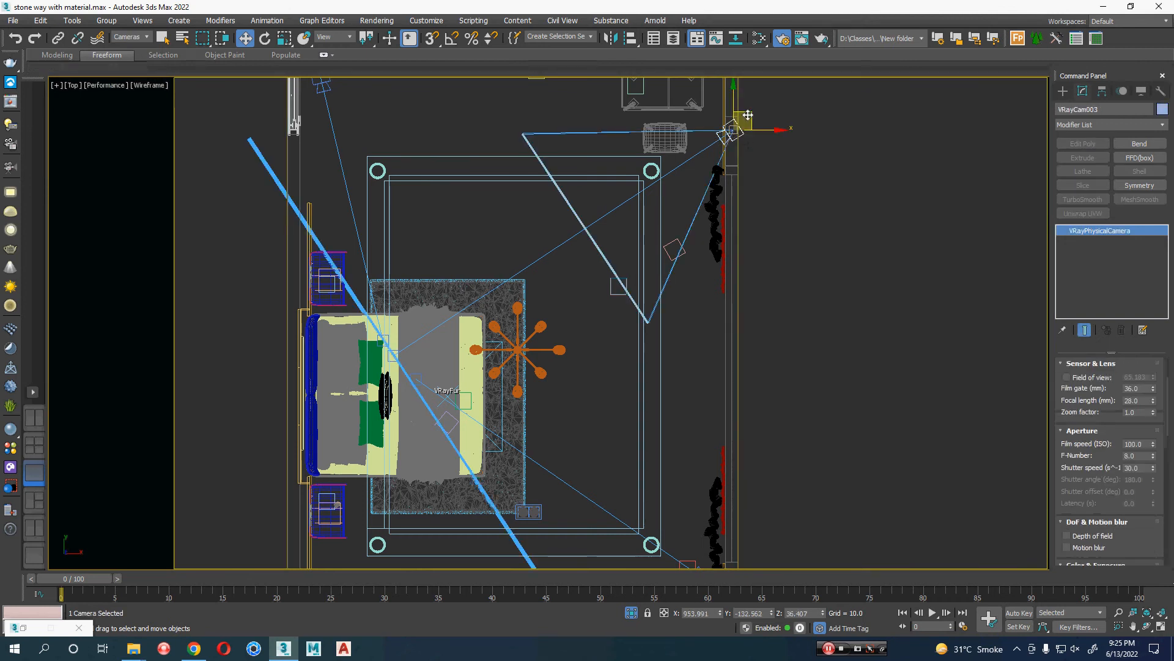
left_click_drag(747, 118, 728, 137)
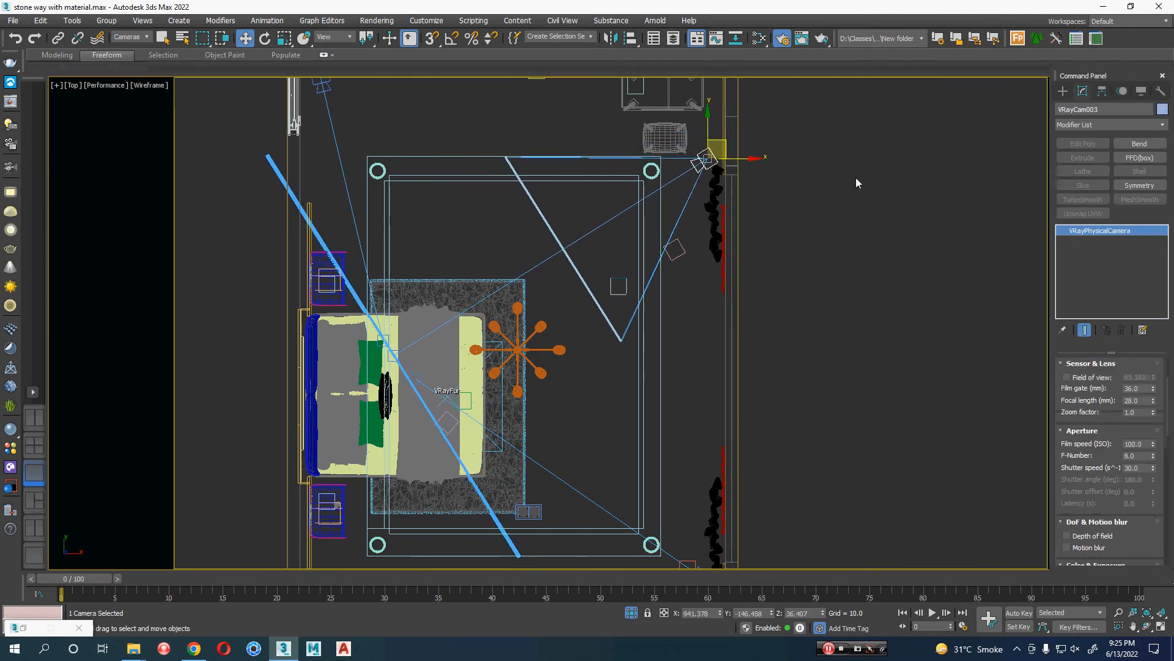
key("c")
key("F3")
middle_click_drag(704, 324, 733, 322)
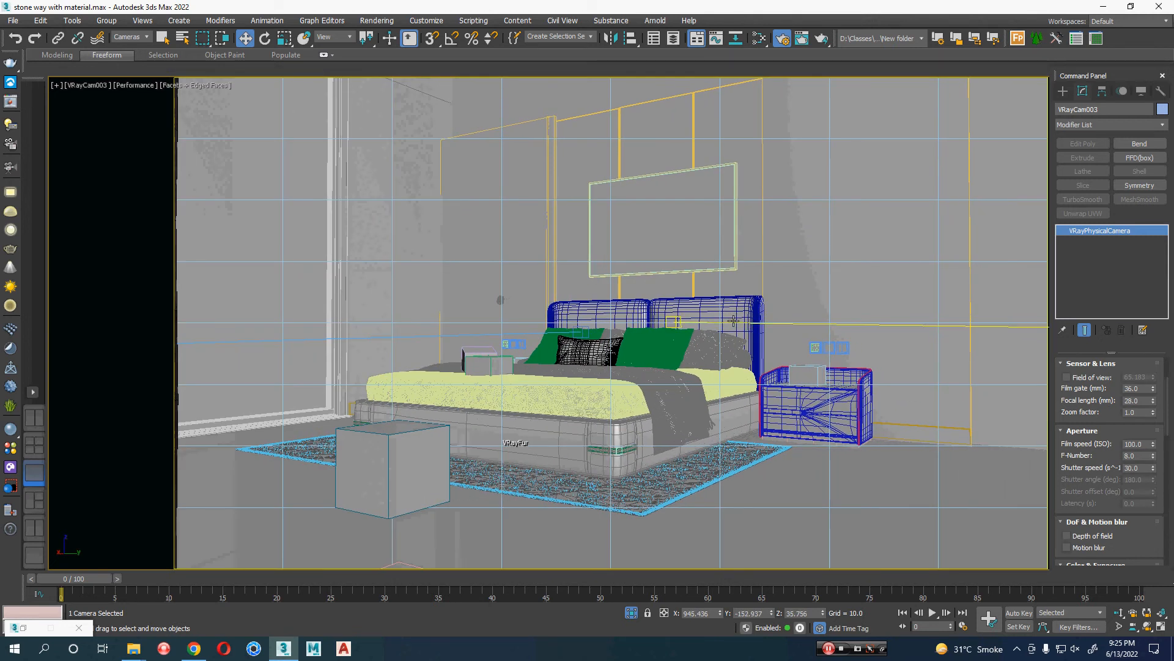
Set the selection filter back to All and select the curtain group beside VRayCam003 in the top view.
key("t")
scroll(703, 274, "up", 5)
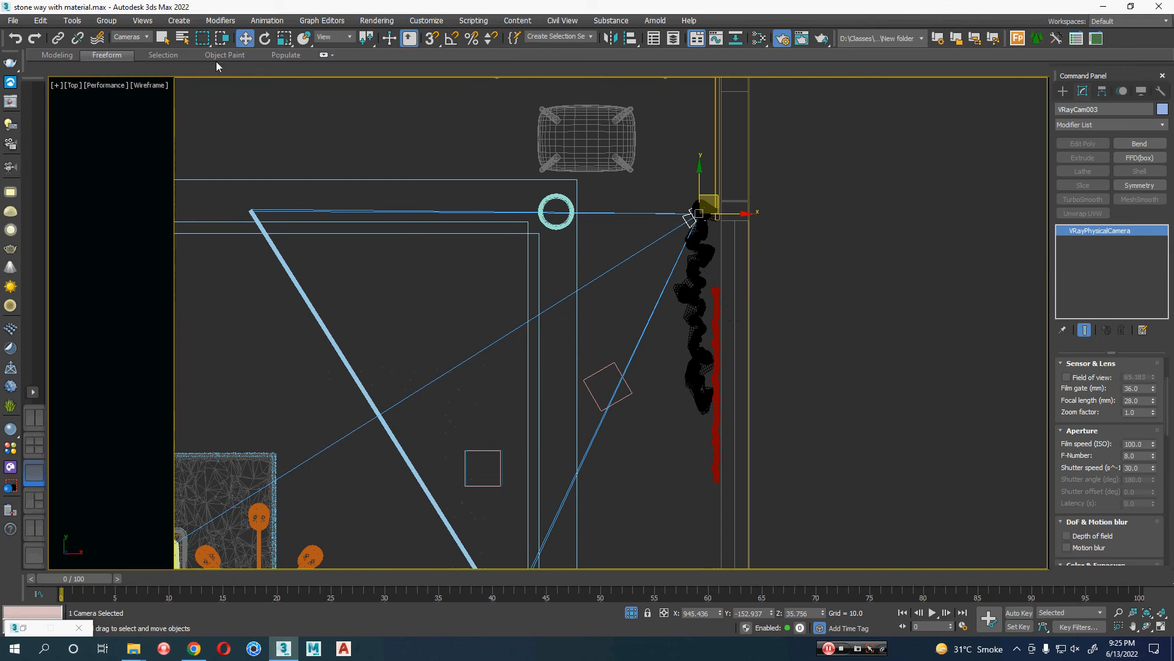
left_click(130, 36)
left_click(126, 45)
left_click(781, 302)
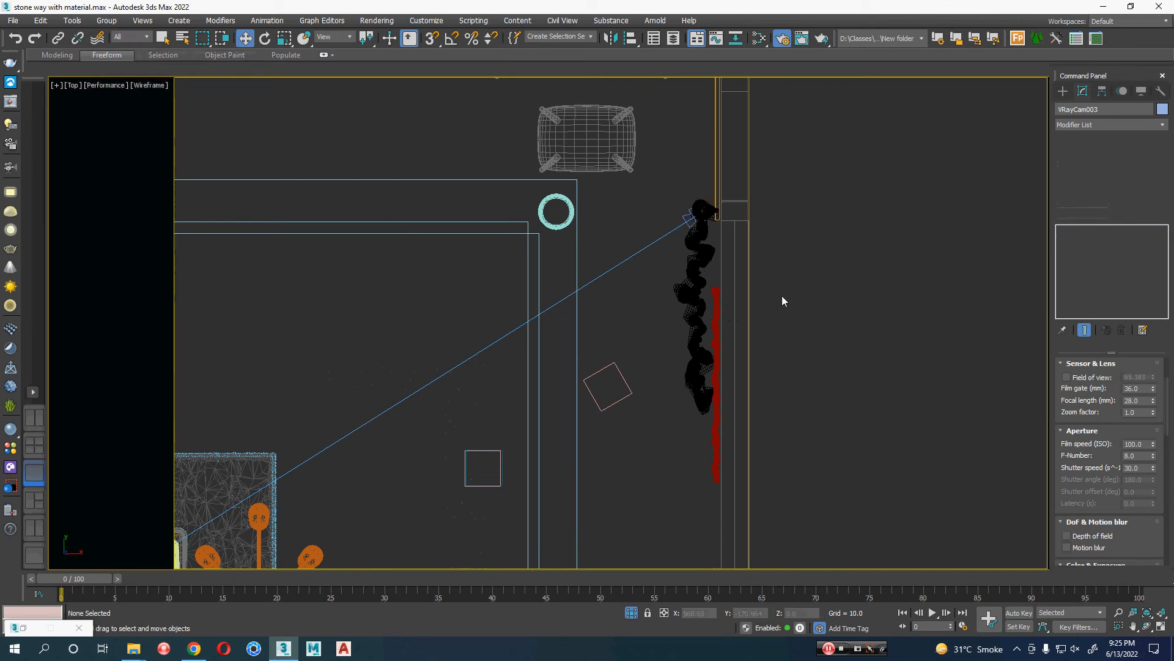
left_click(696, 271)
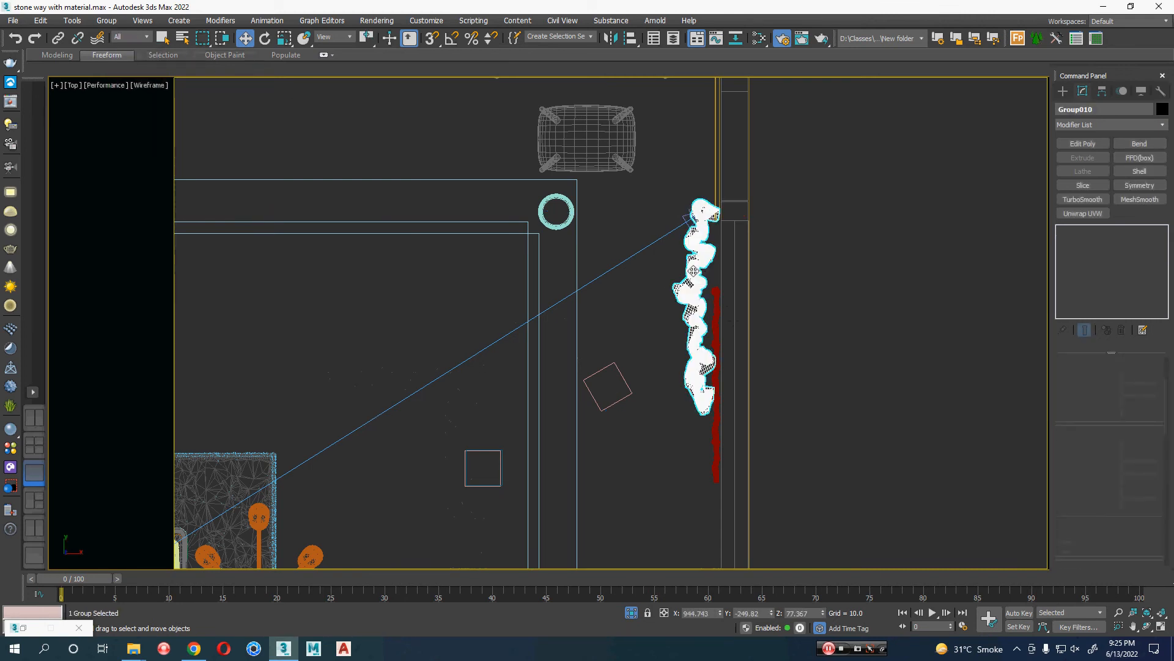
scroll(726, 326, "down", 4)
scroll(724, 324, "down", 2)
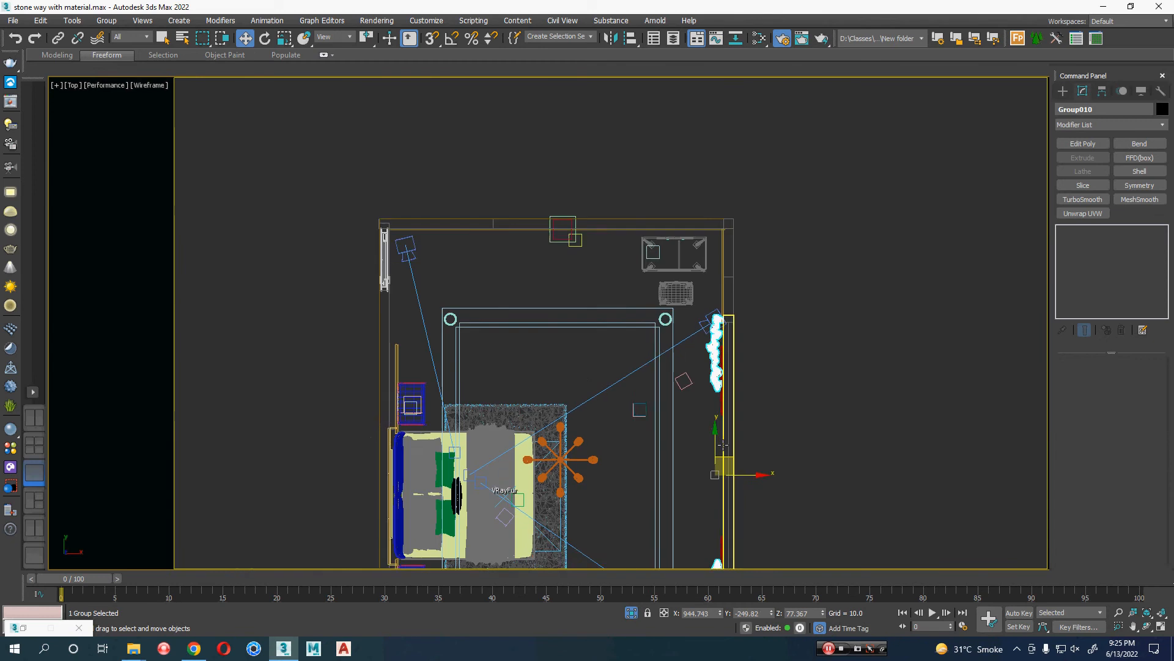
middle_click_drag(724, 325, 699, 278)
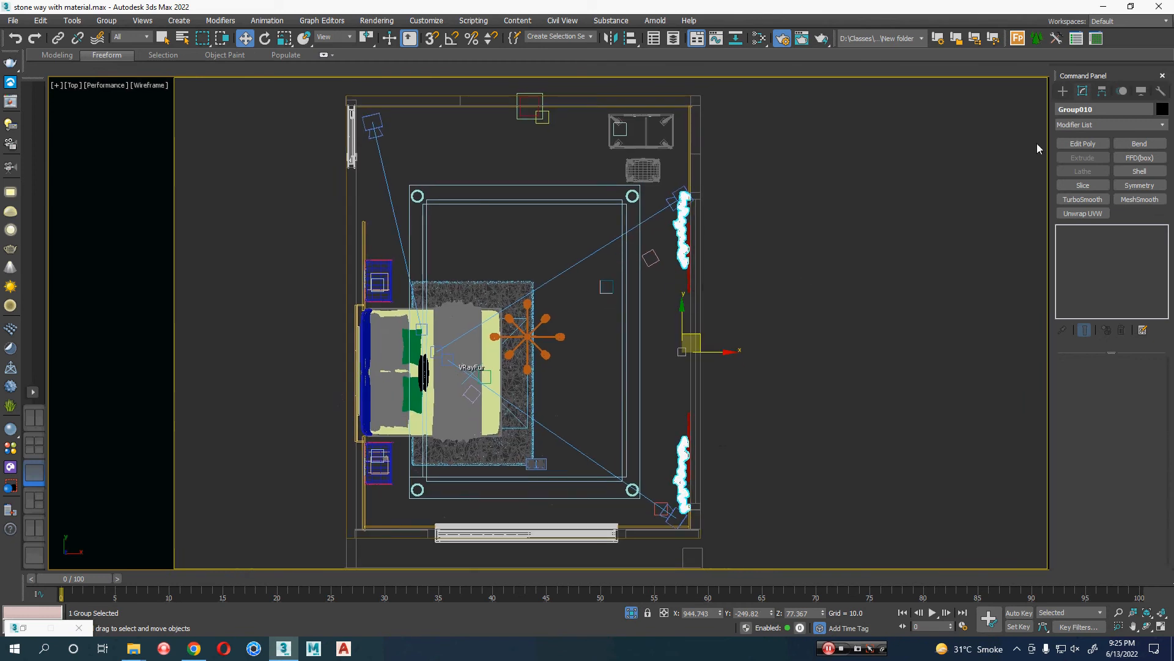
left_click(106, 20)
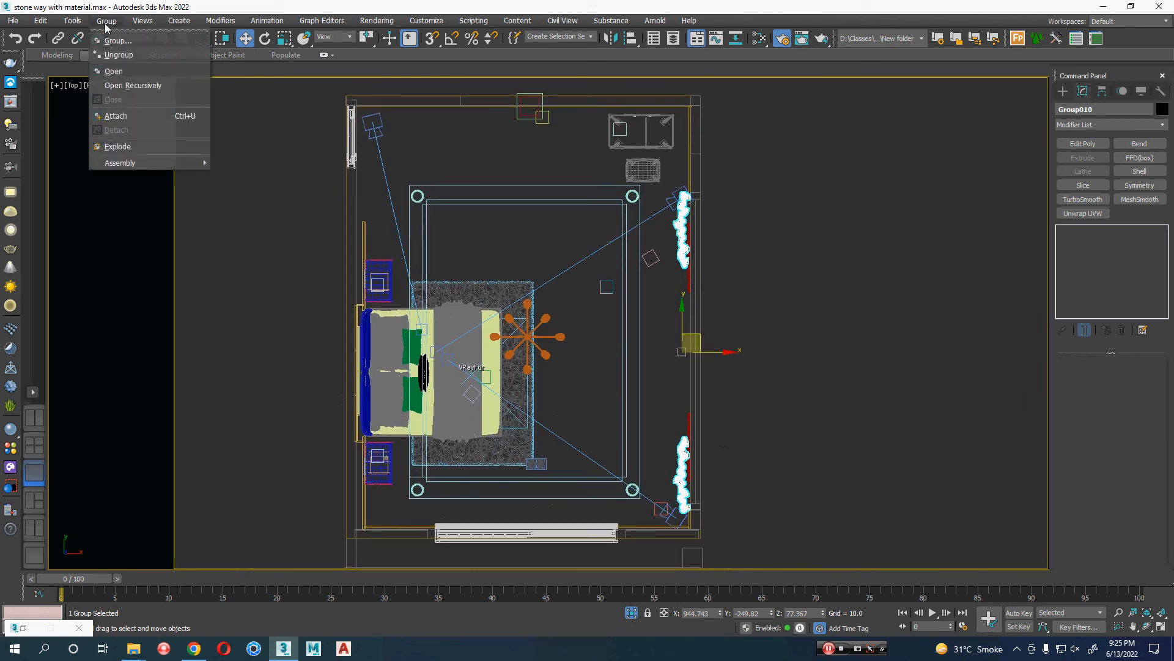
left_click(793, 248)
Move VRayCam003 along the curtain wall to the room's middle and pan its shaded view to frame the bed frontally.
scroll(667, 196, "up", 4)
left_click(667, 197)
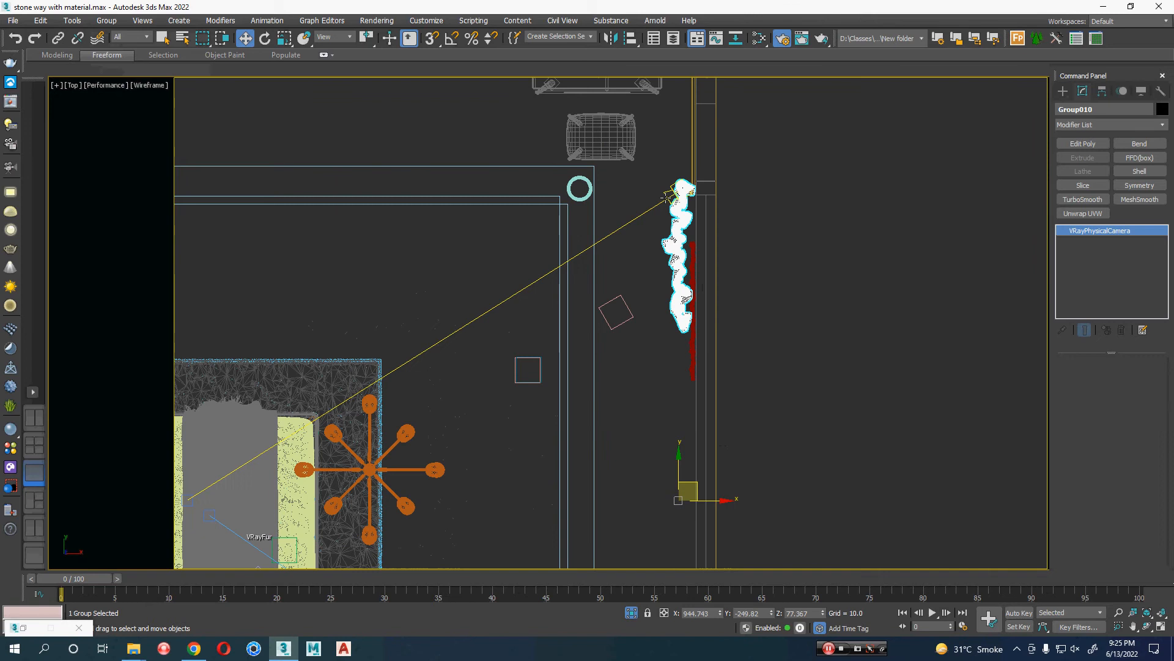
left_click(673, 193)
left_click_drag(675, 192, 696, 350)
key("c")
key("F3")
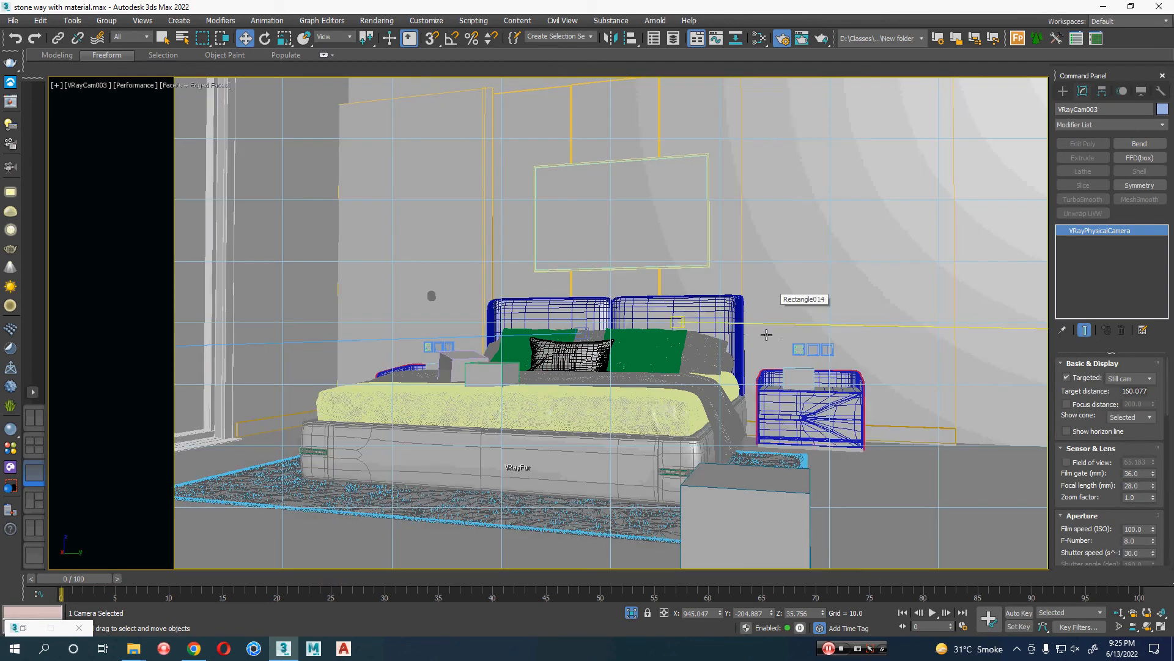
middle_click_drag(737, 352, 694, 329)
key("w")
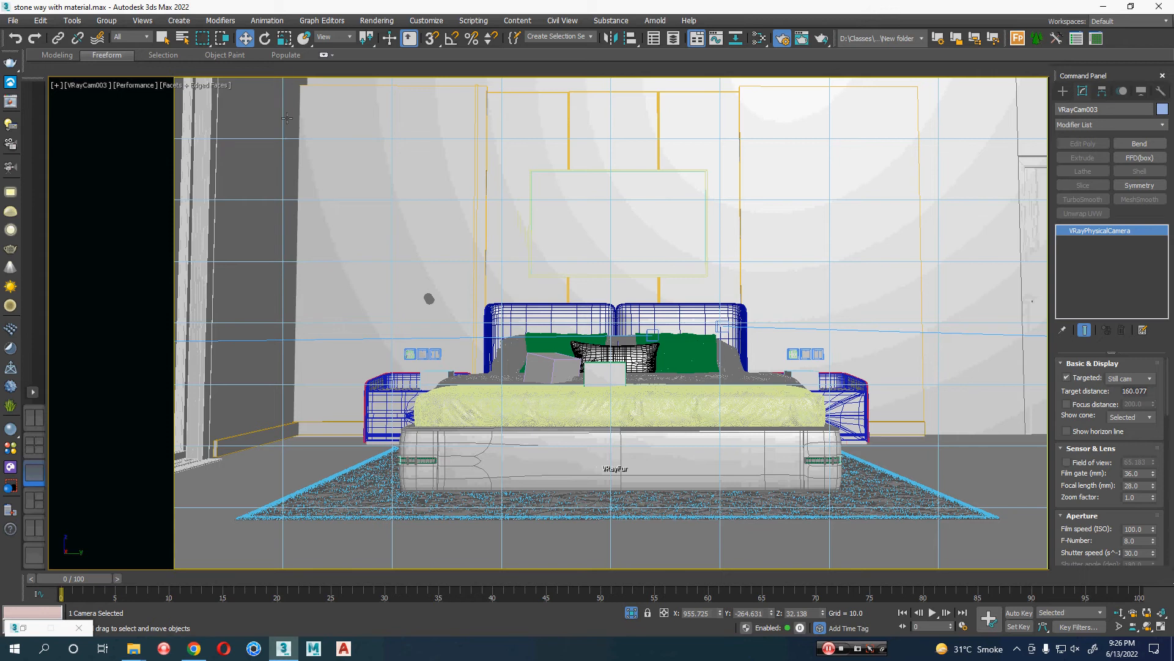
Orbit VRayCam003 slightly to refine its frontal view of the bed, and clear the selection.
key("ctrl+r")
left_click_drag(510, 366, 513, 363)
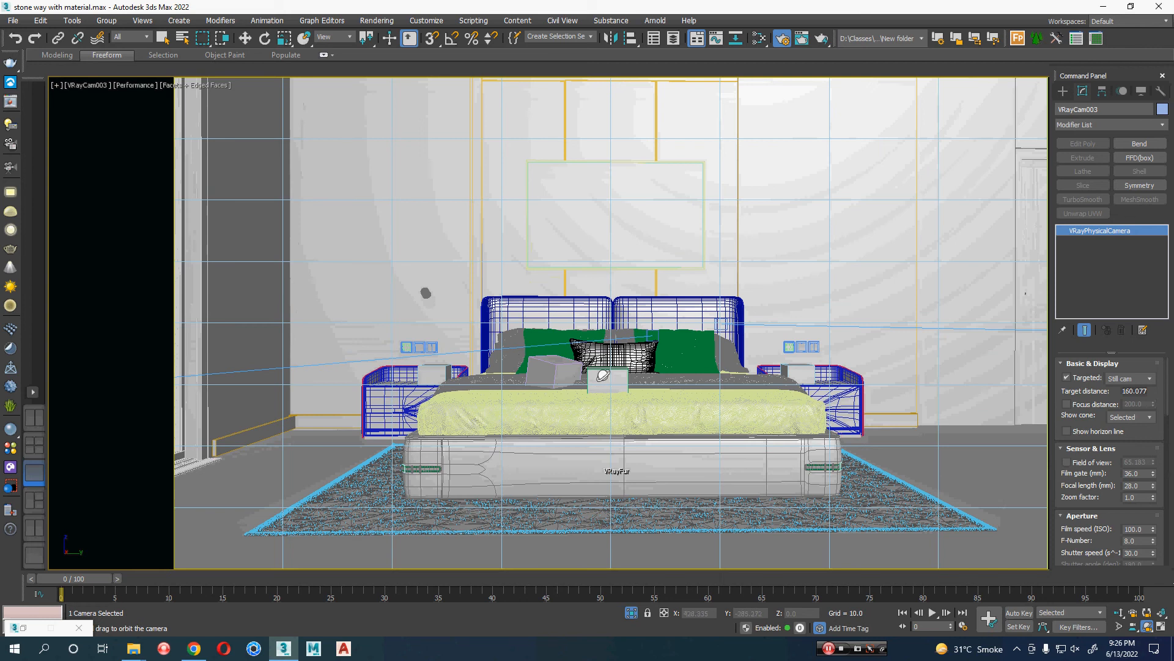
key("w")
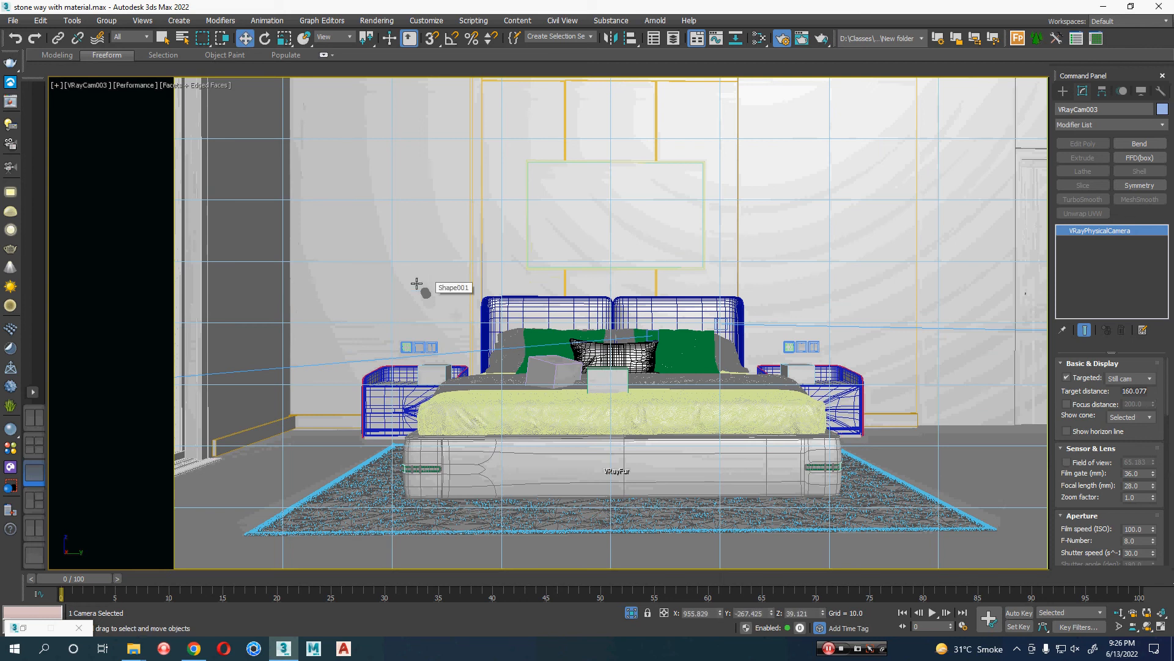
left_click(434, 233)
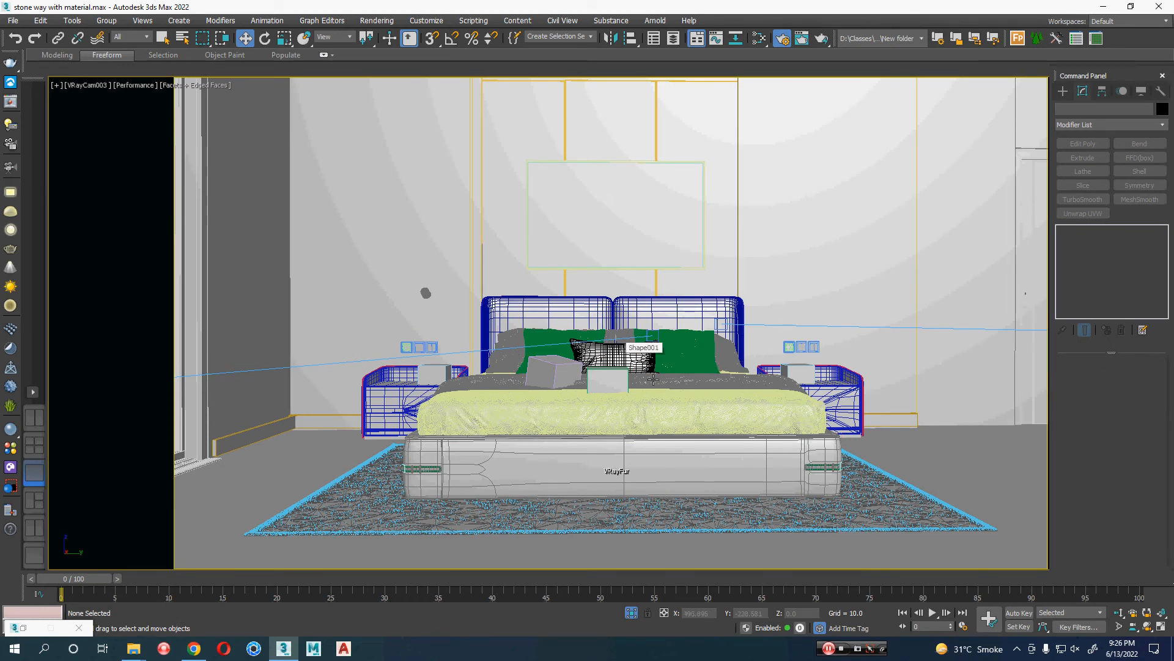
Select the dressing table in the top view and frame it in a shaded perspective view.
key("t")
scroll(653, 380, "down", 4)
middle_click_drag(695, 211, 677, 285)
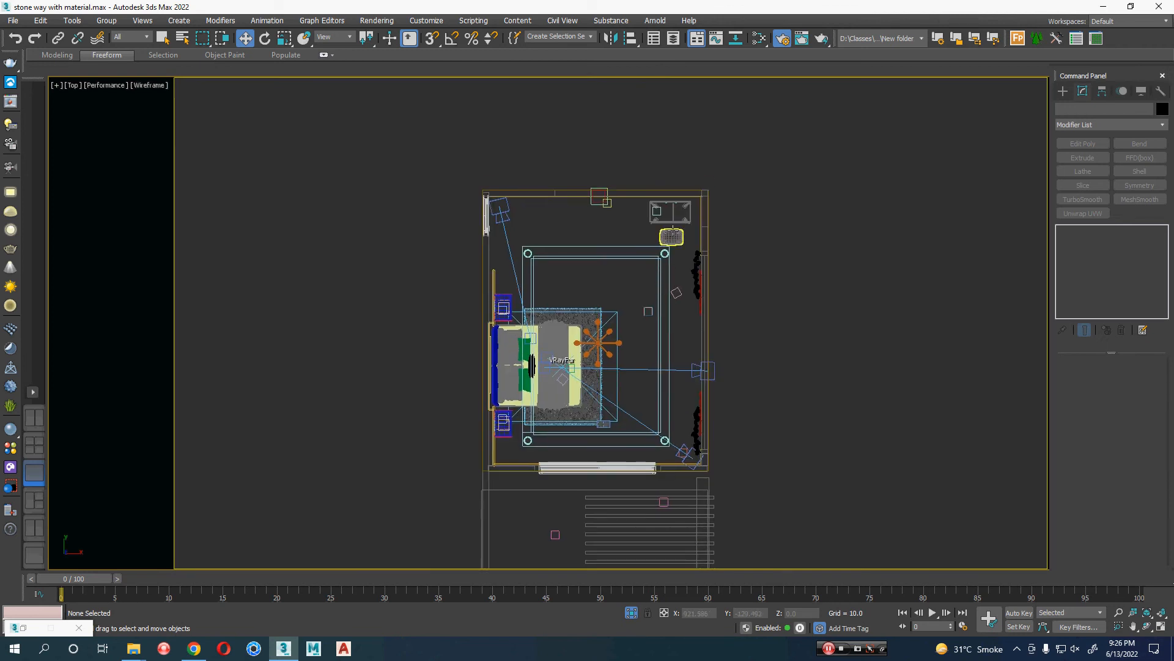
left_click(687, 219)
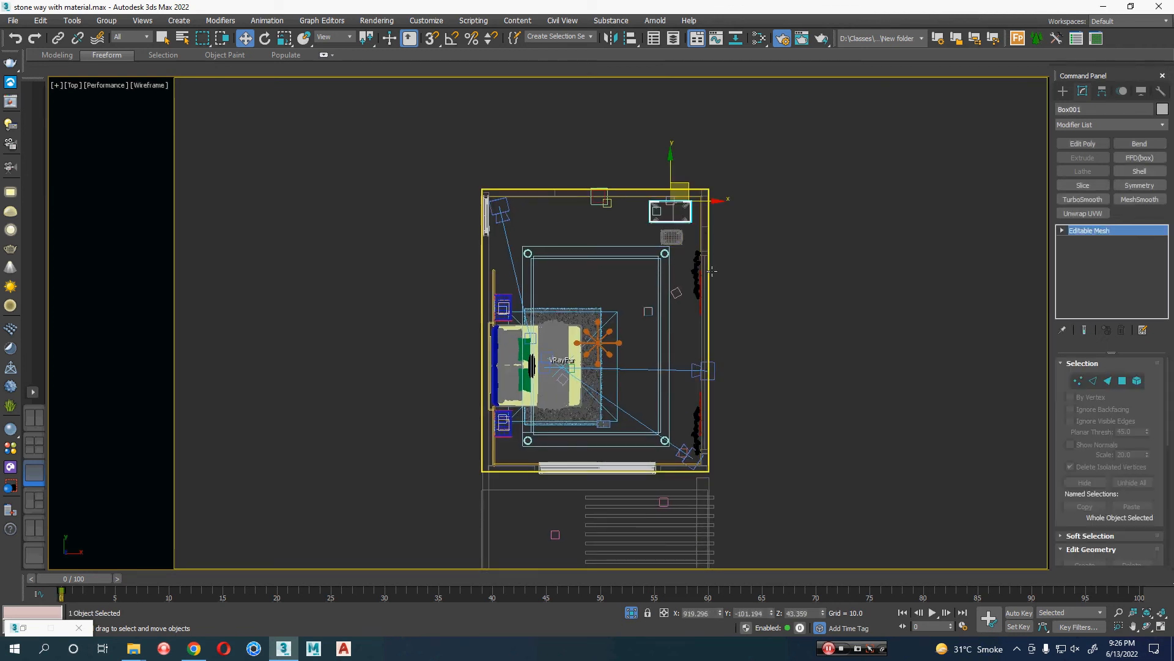
key("p")
key("z")
middle_click_drag(647, 294, 668, 210, "alt")
key("F3")
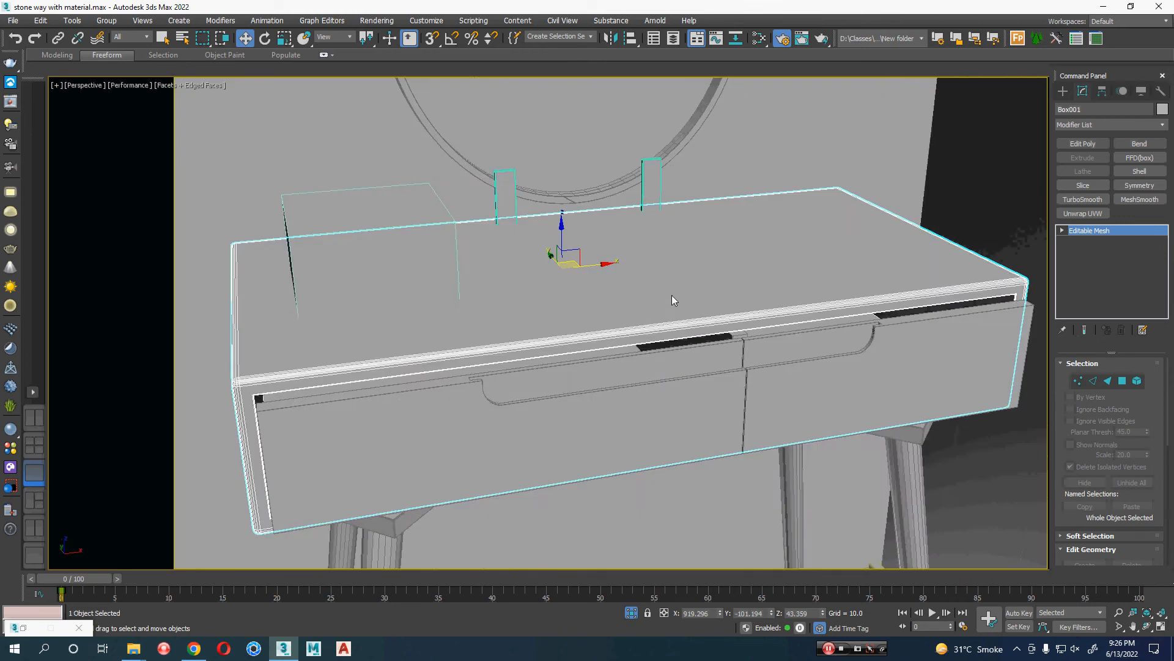
Examine the dressing table and its surroundings from several angles outside the room in the perspective view.
scroll(673, 297, "down", 6)
scroll(686, 334, "down", 10)
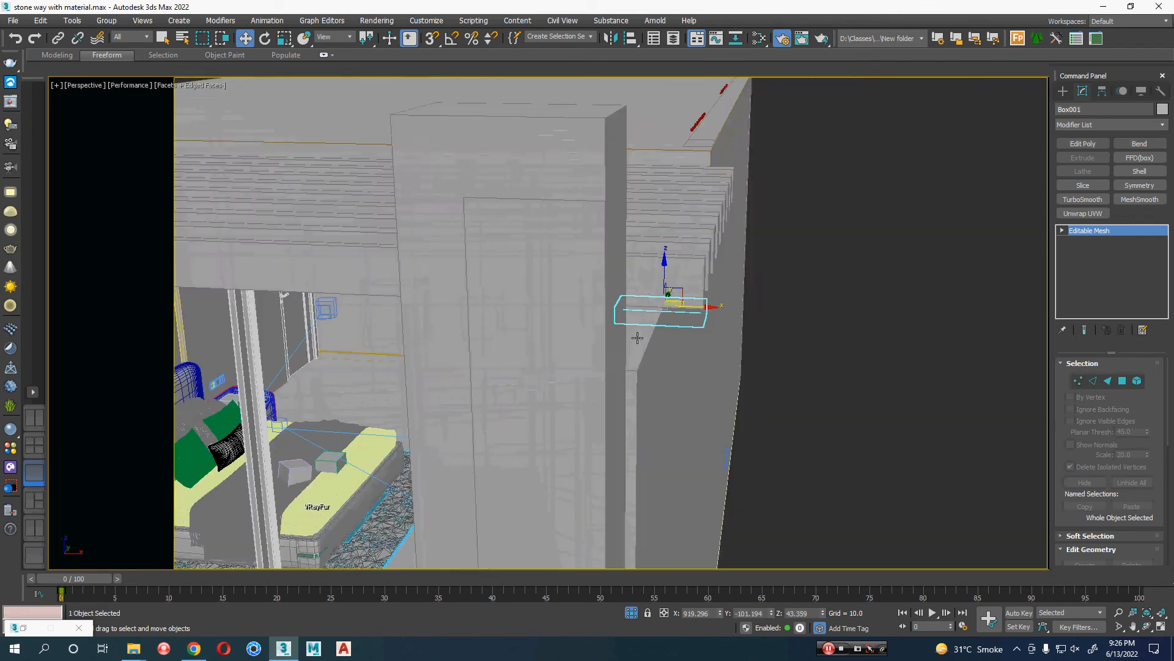
middle_click_drag(637, 338, 658, 326, "alt")
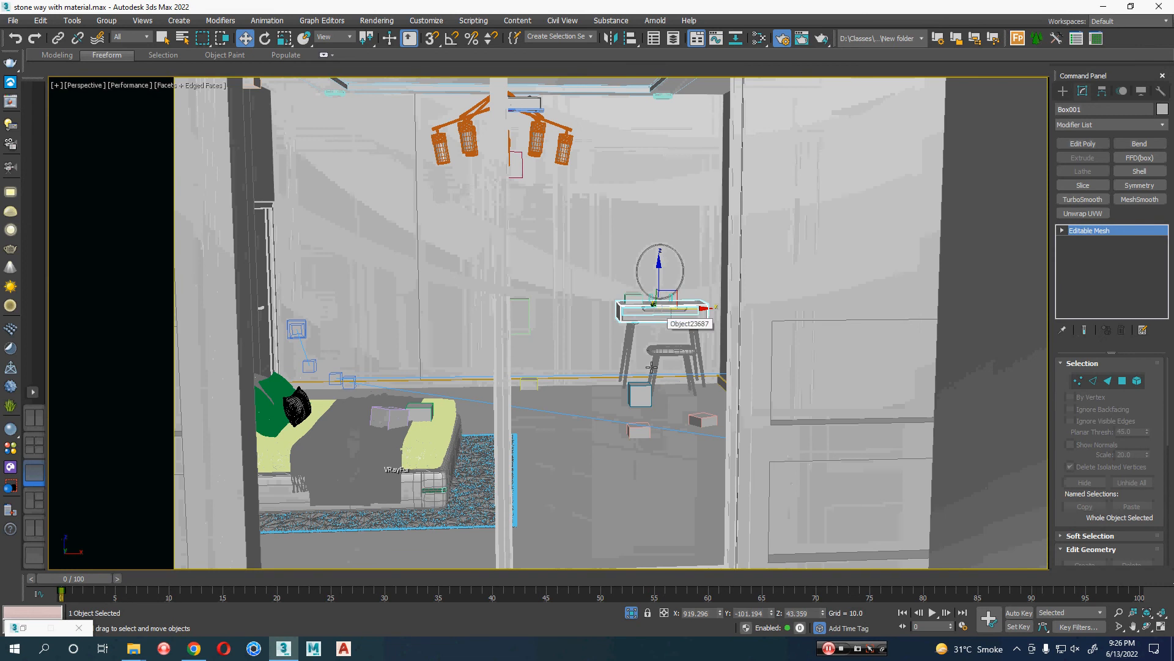
scroll(657, 333, "down", 8)
scroll(650, 375, "up", 5)
scroll(650, 374, "up", 3)
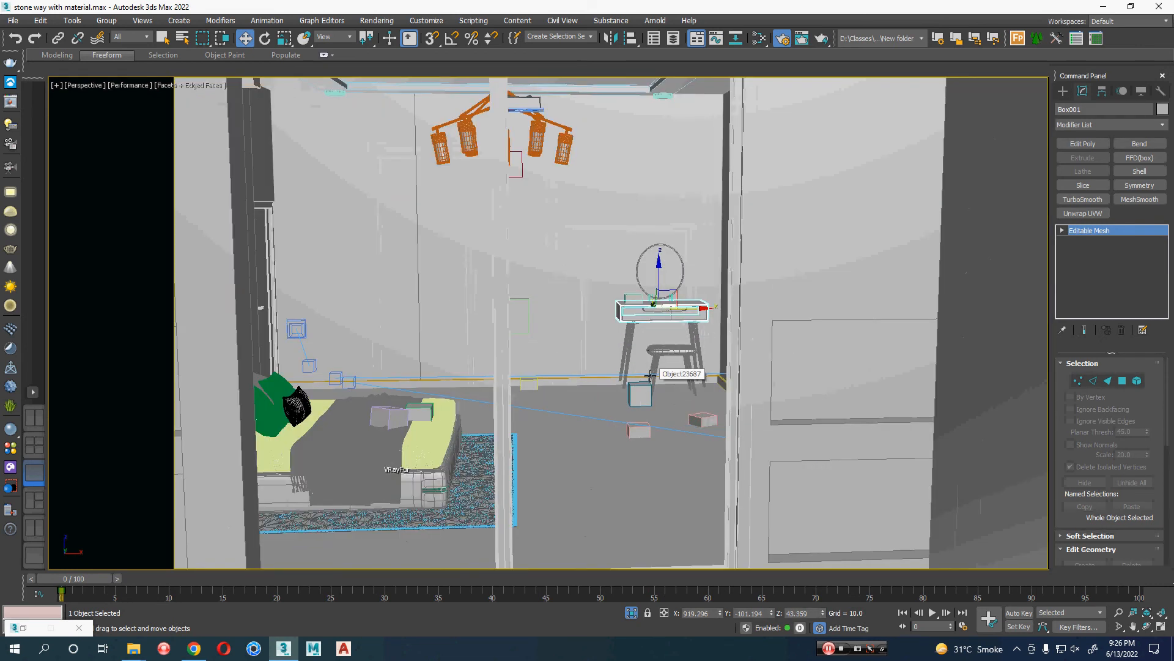
scroll(673, 332, "up", 3)
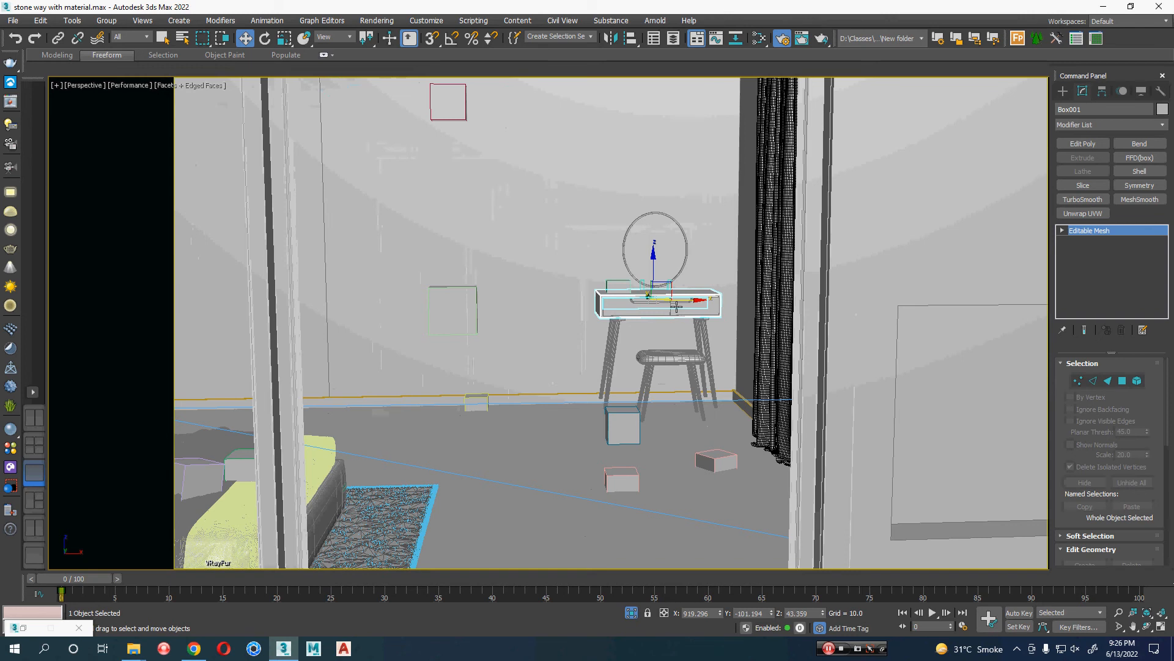
scroll(670, 322, "down", 2)
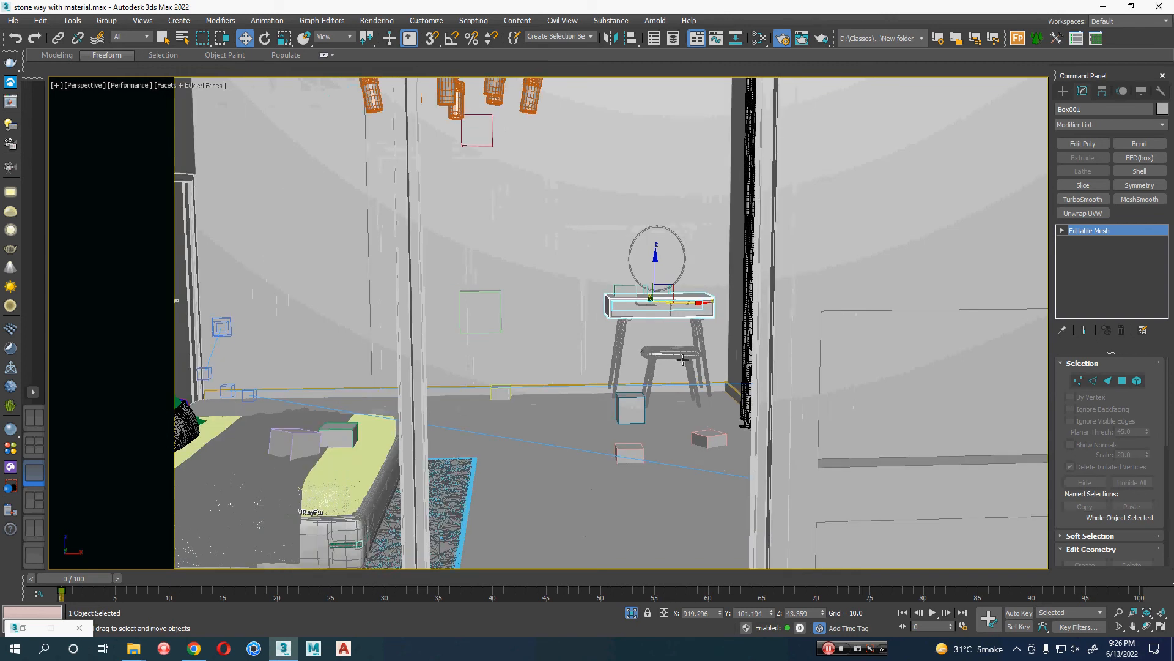
middle_click_drag(671, 364, 649, 366, "alt")
scroll(728, 364, "down", 3)
middle_click_drag(731, 364, 769, 369)
Clear the dressing table selection and select the large rectangular panel on the building's side wall in the shaded perspective view.
key("F3")
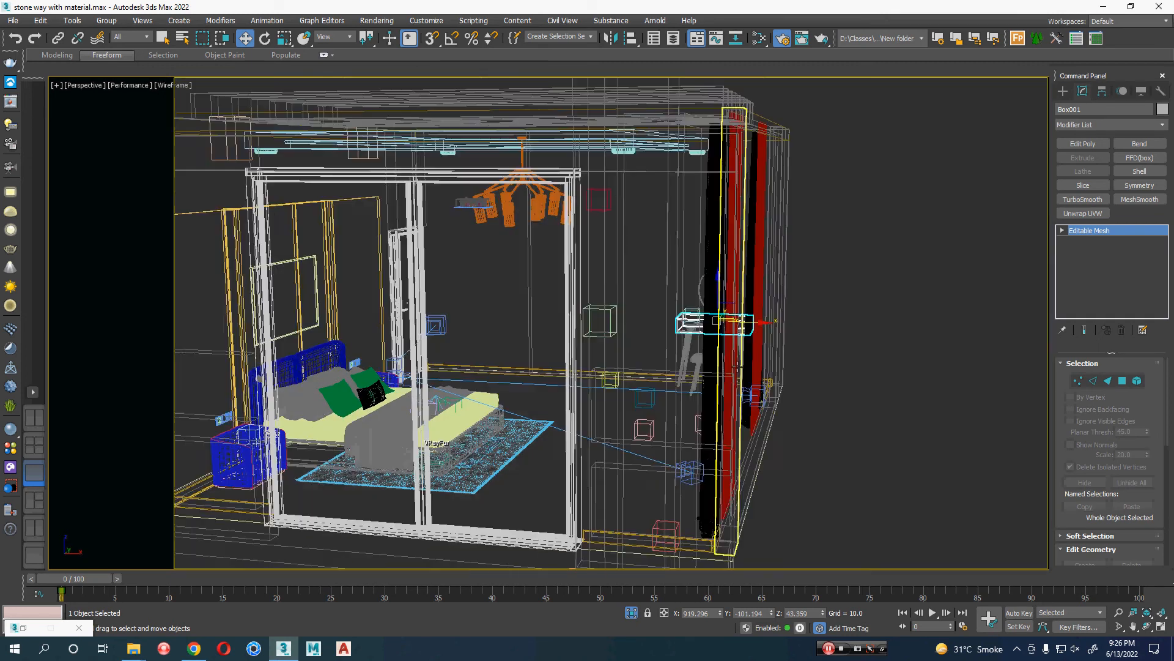
mouse_move(839, 395)
middle_mouse_down("alt")
mouse_move(656, 395)
mouse_move(589, 412)
mouse_move(564, 450)
mouse_move(435, 482)
mouse_move(520, 501)
mouse_move(664, 505)
middle_mouse_up("alt")
left_click(437, 482)
key("F3")
scroll(519, 501, "up", 3)
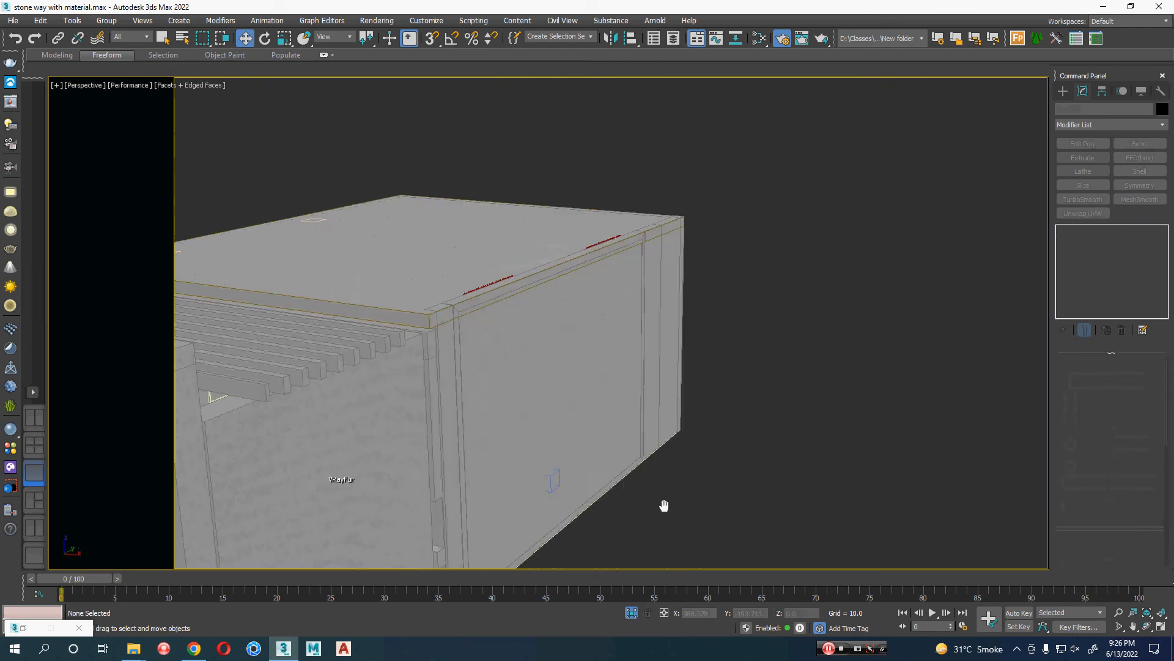
scroll(665, 505, "down", 3)
middle_click_drag(450, 490, 642, 462, "alt")
left_click(529, 432)
left_click(647, 460)
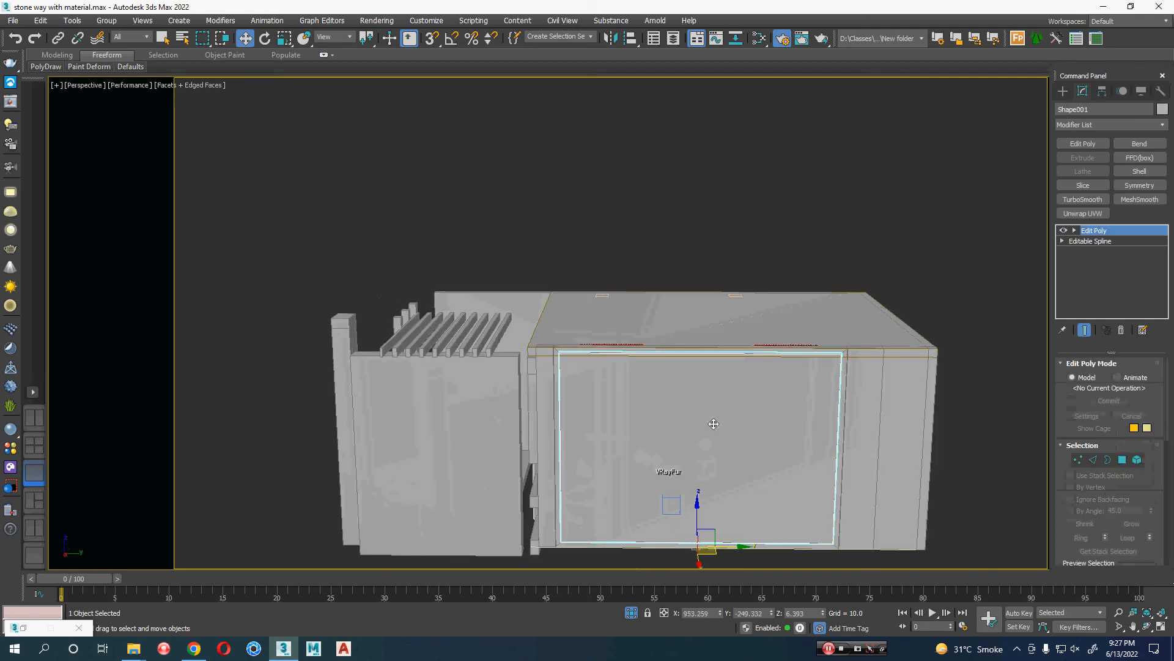
middle_click_drag(710, 424, 648, 375)
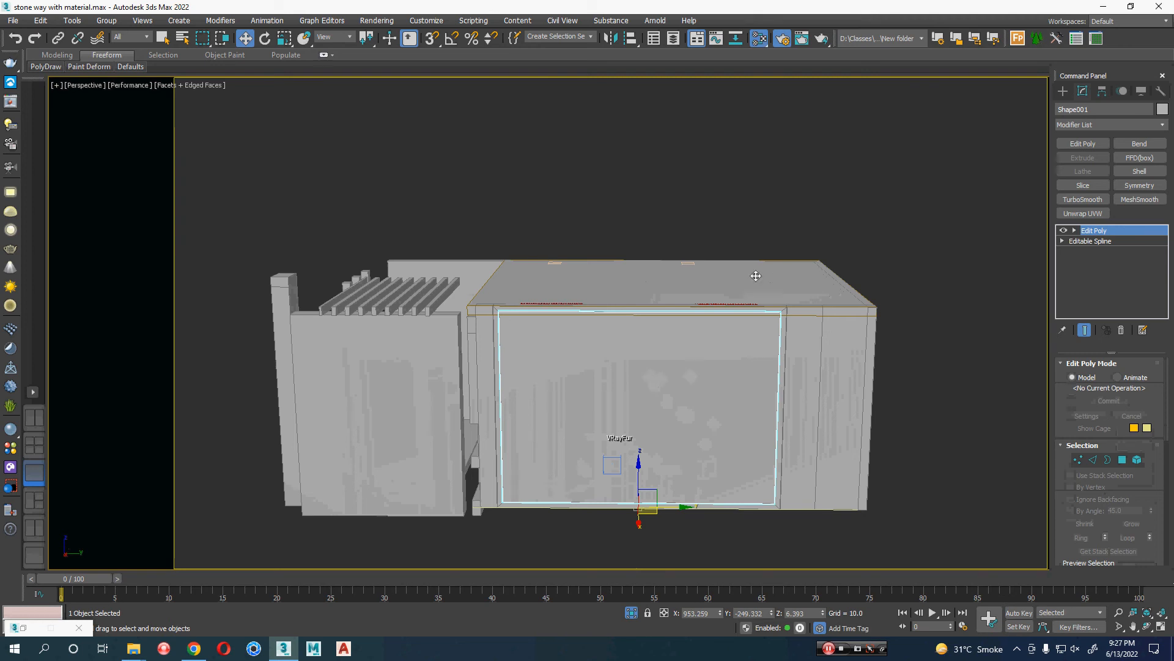
Open the Slate Material Editor beside the building and look through the scene's existing material nodes.
key("m")
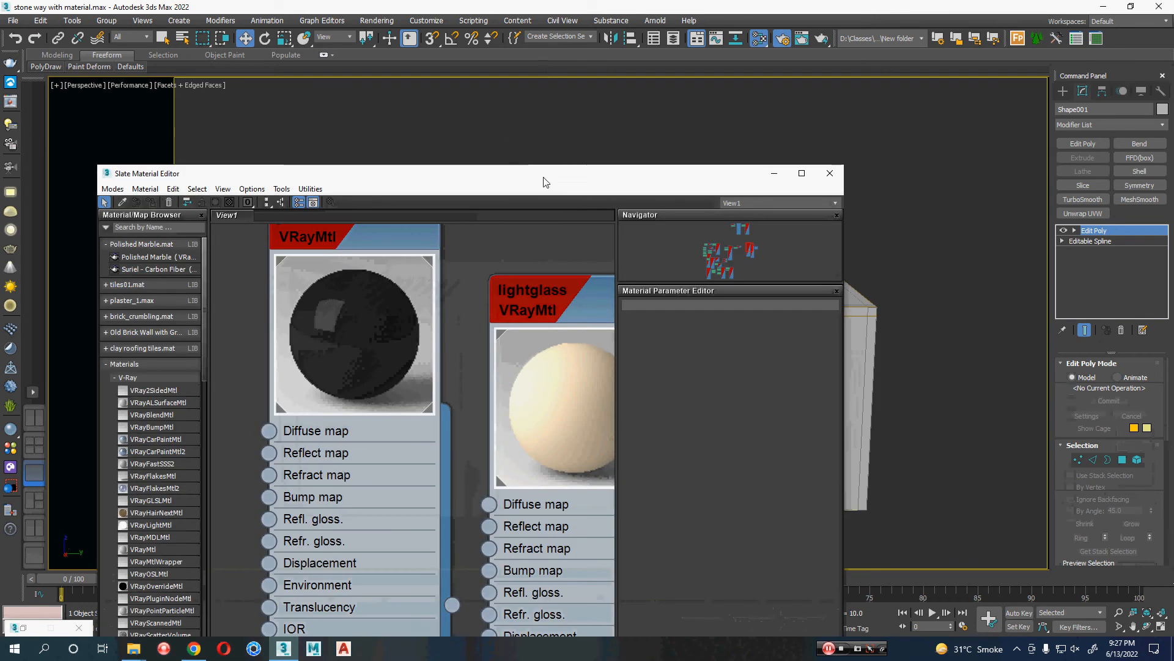
left_click_drag(780, 379, 960, 141)
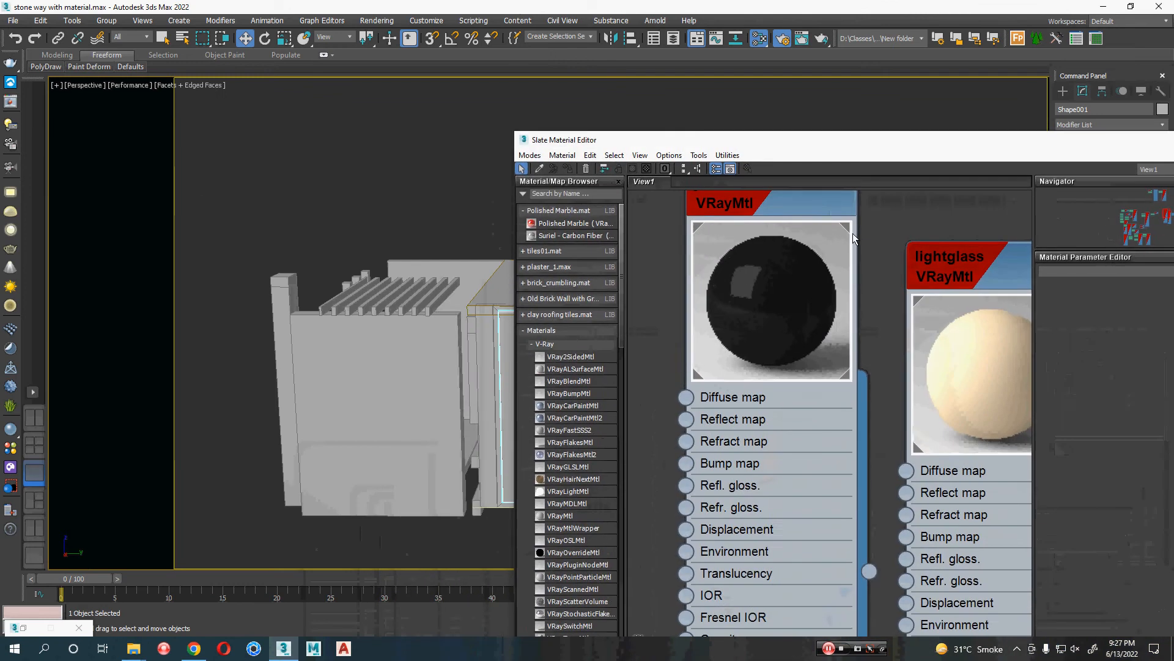
scroll(841, 250, "down", 3)
scroll(842, 254, "down", 5)
scroll(924, 224, "up", 5)
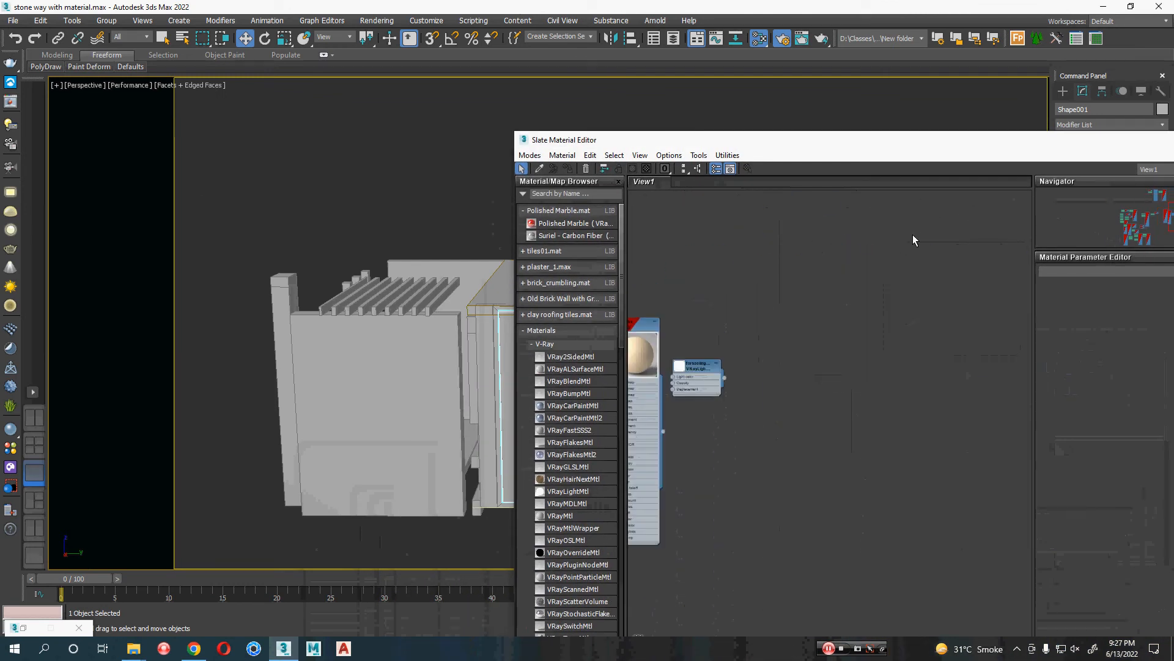
middle_click_drag(798, 267, 841, 268)
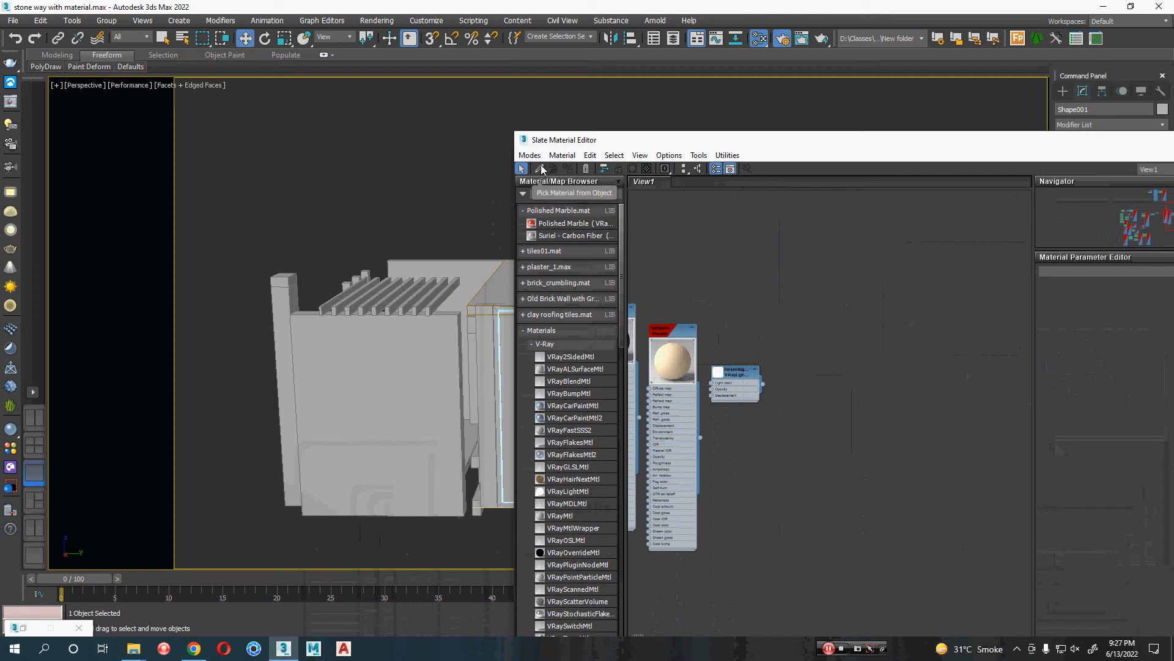
middle_click_drag(744, 351, 946, 309)
middle_click_drag(699, 347, 923, 359)
scroll(813, 209, "up", 3)
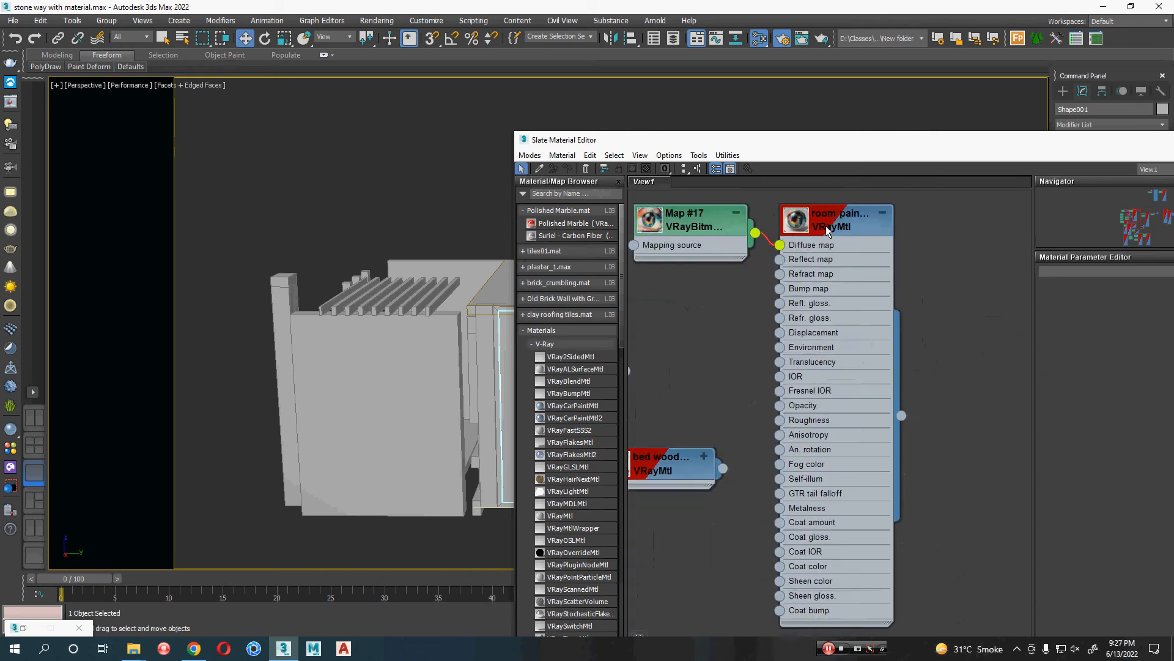
scroll(800, 231, "up", 2)
scroll(800, 232, "down", 6)
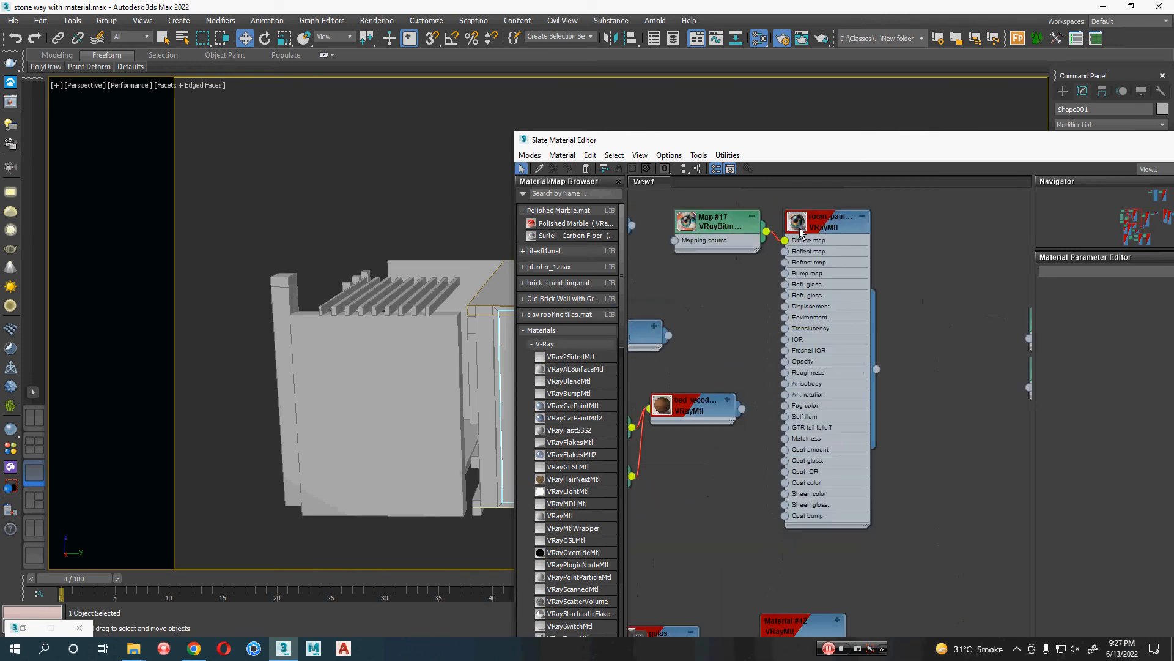
middle_click_drag(841, 325, 850, 213)
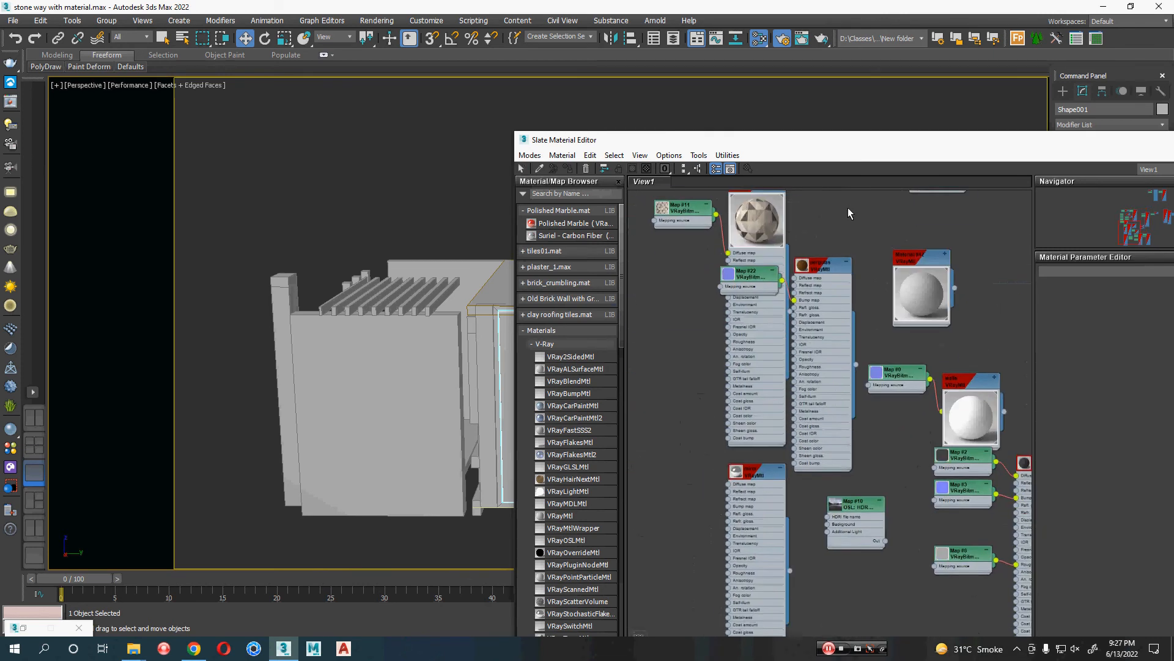
middle_click_drag(865, 285, 851, 325)
scroll(401, 398, "down", 3)
Orbit around the building and select the large side-wall panel again with the Slate Material Editor still open.
middle_click_drag(364, 391, 398, 444)
left_click(408, 425)
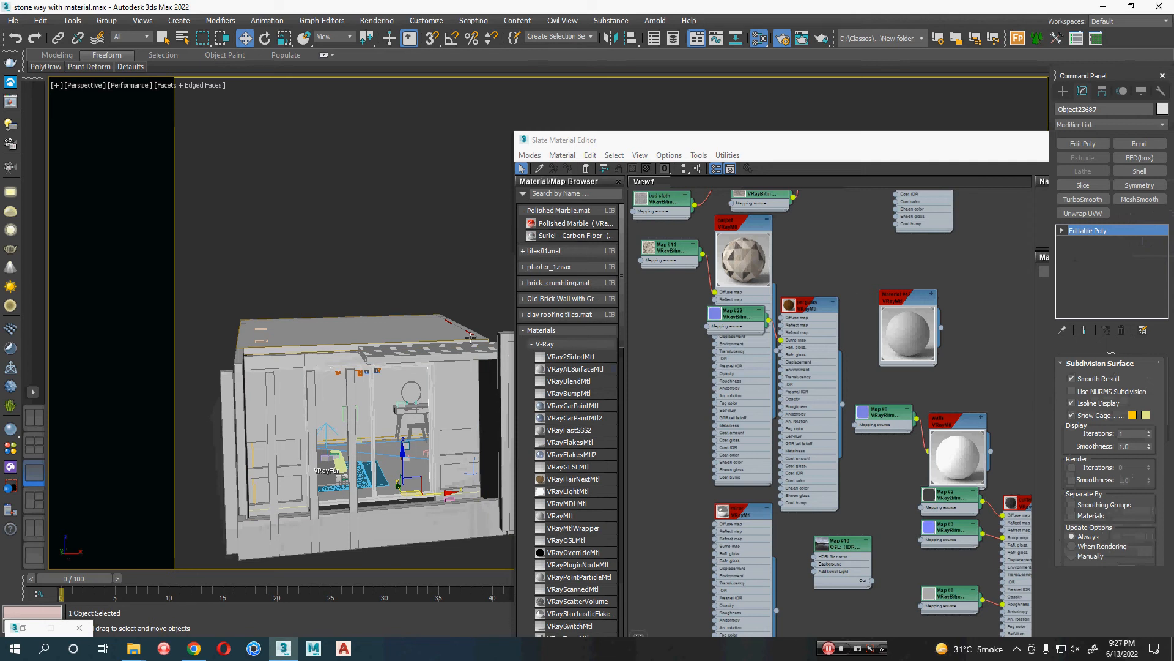
middle_click_drag(451, 283, 421, 236)
middle_click_drag(421, 236, 340, 252, "alt")
middle_click_drag(463, 309, 383, 326)
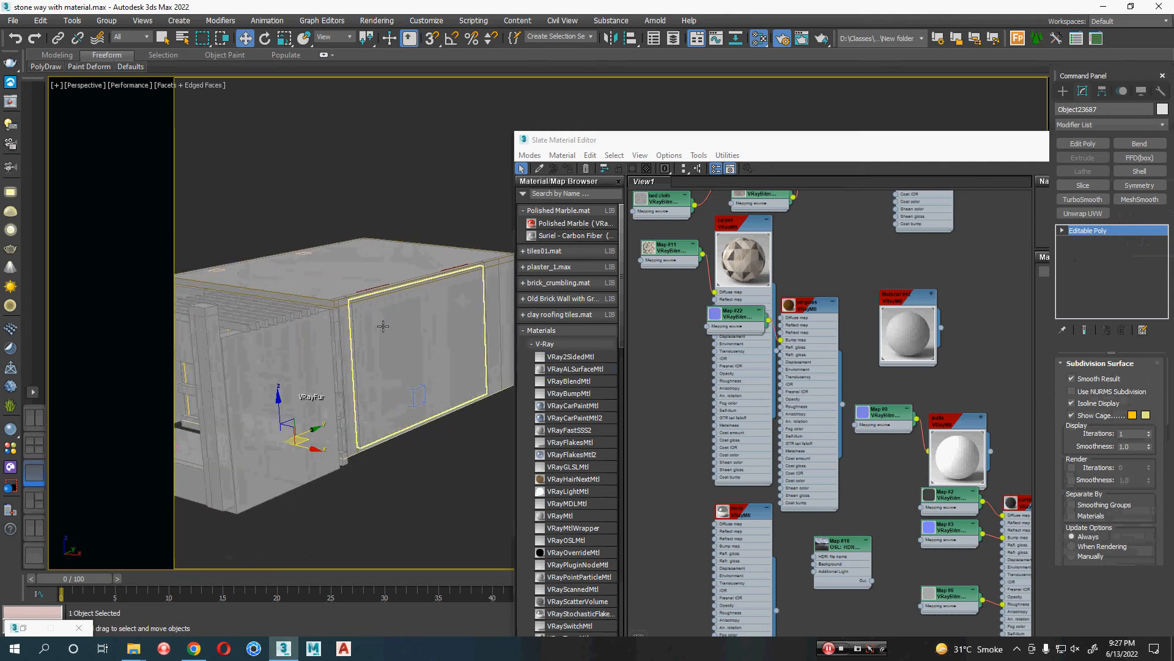
left_click(383, 326)
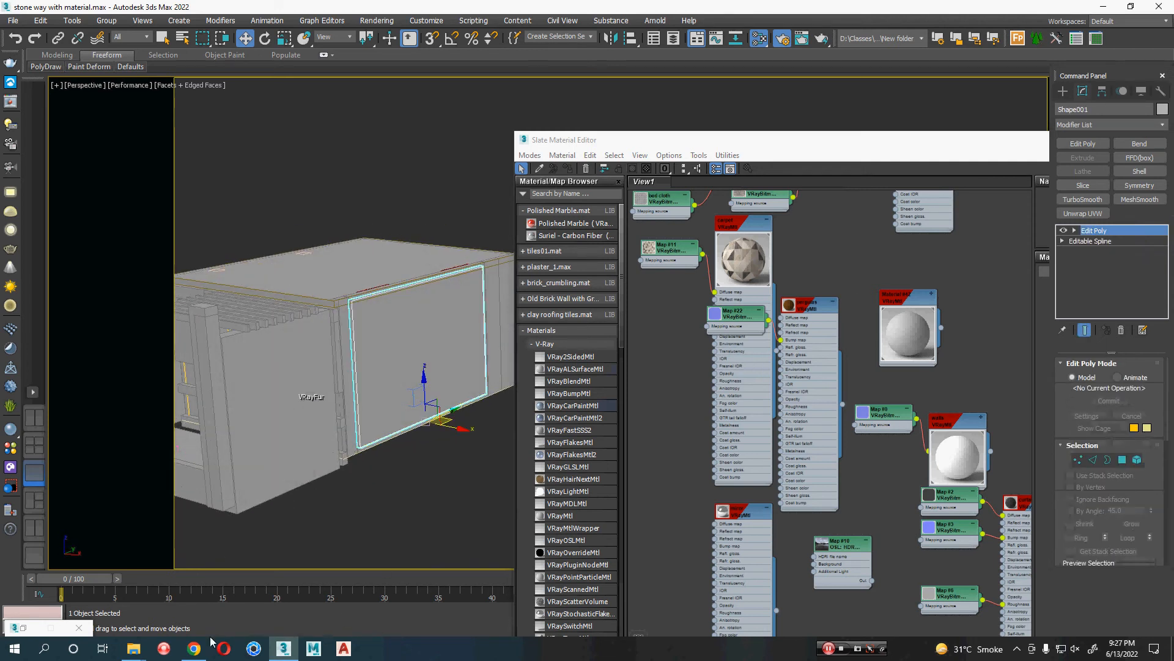
Switch to Chrome and open the vray-materials.de website.
left_click(195, 648)
key("ctrl+l")
type("vra")
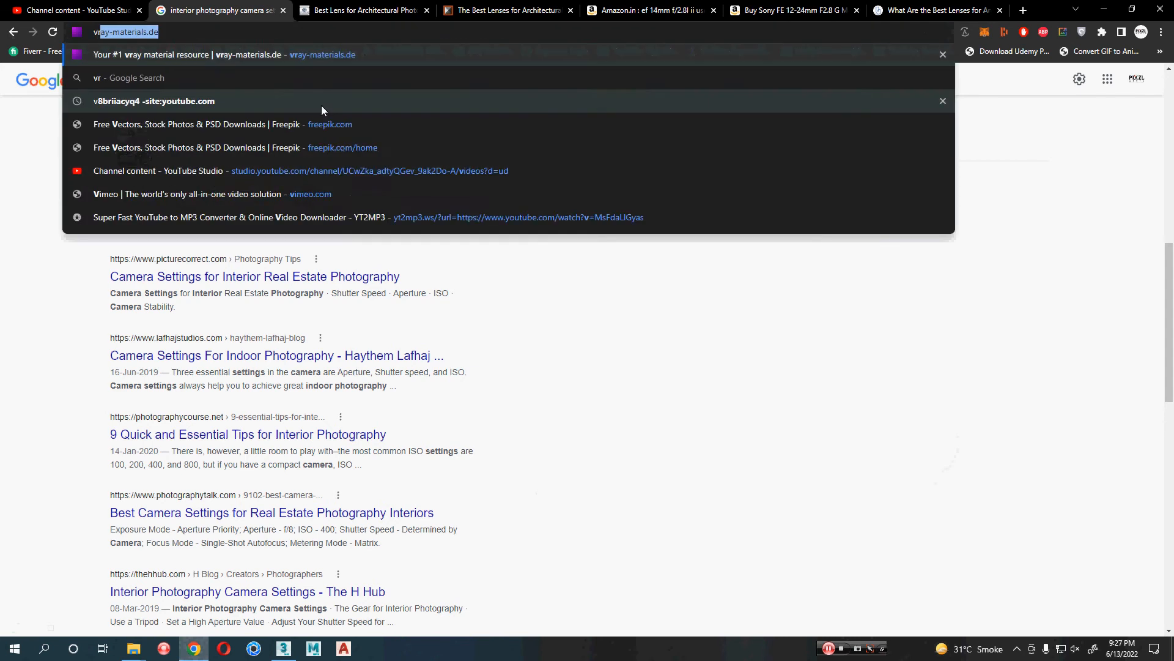
left_click(153, 55)
Switch back to 3ds Max, view the Glass category in the V-Ray Material Library Browser, and close the library.
key("alt+Tab")
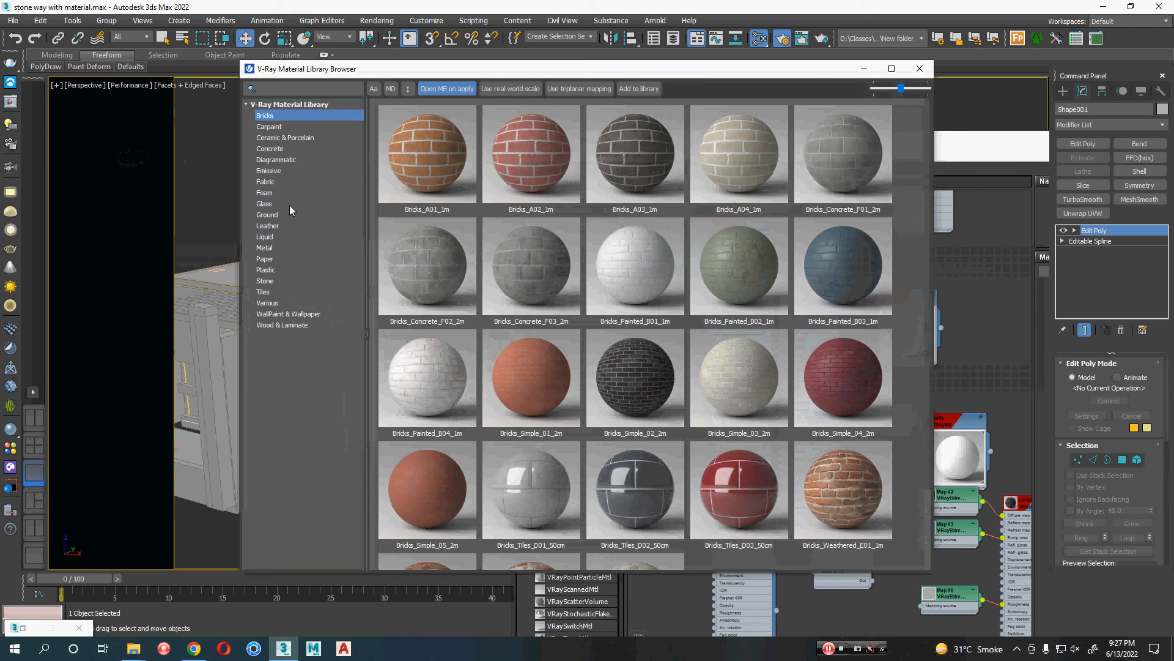
left_click(269, 203)
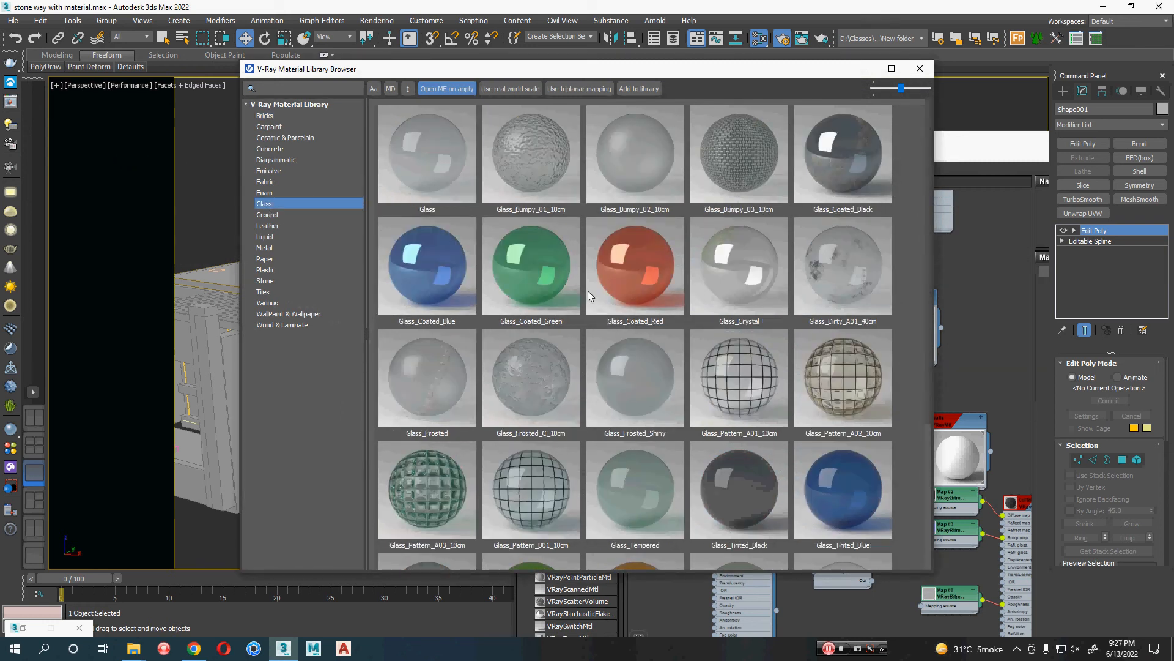
left_click(920, 68)
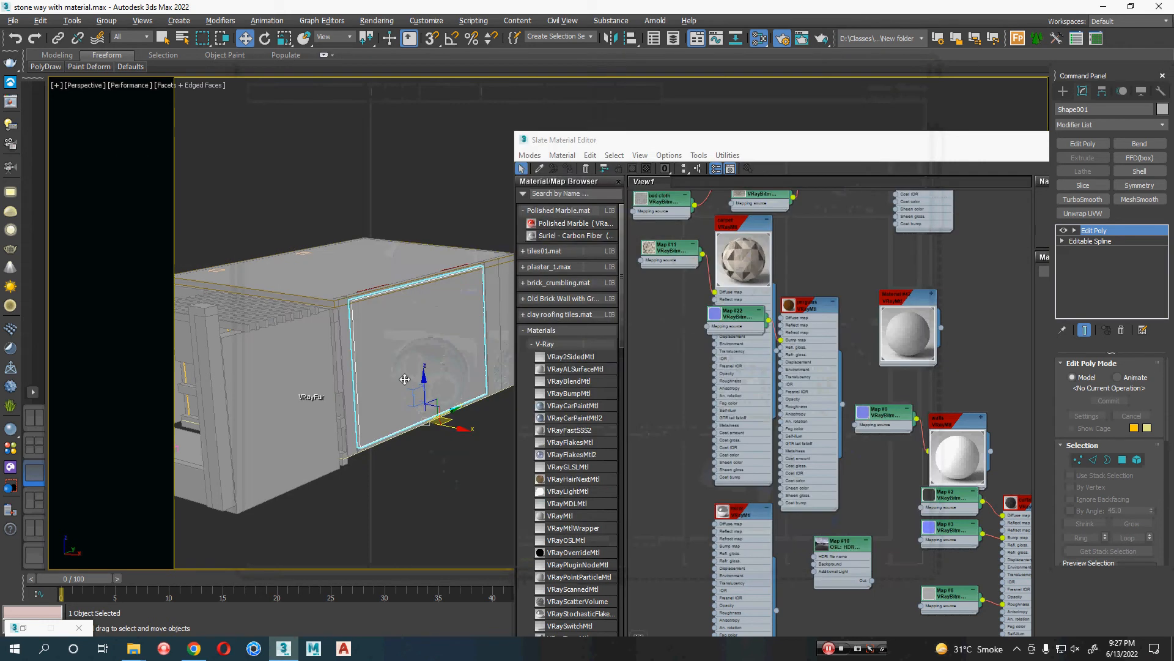
Switch to Chrome and look through the material previews in the Glass category of vray-materials.de for a suitable clear glass.
left_click(194, 648)
left_click(509, 406)
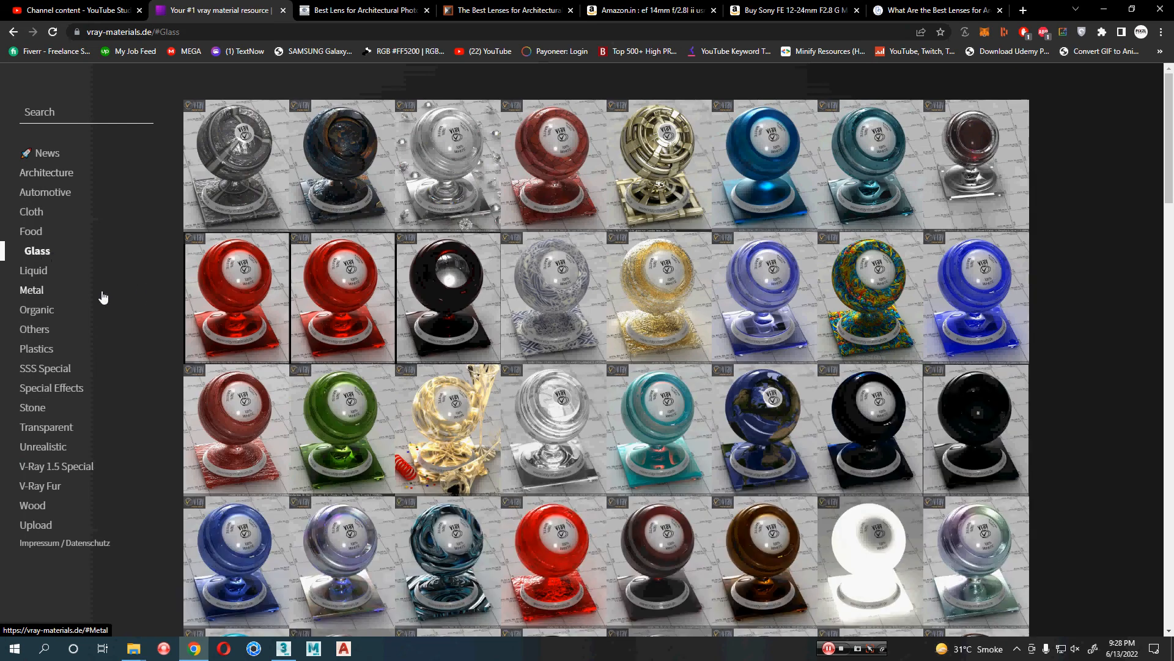
mouse_move(433, 178)
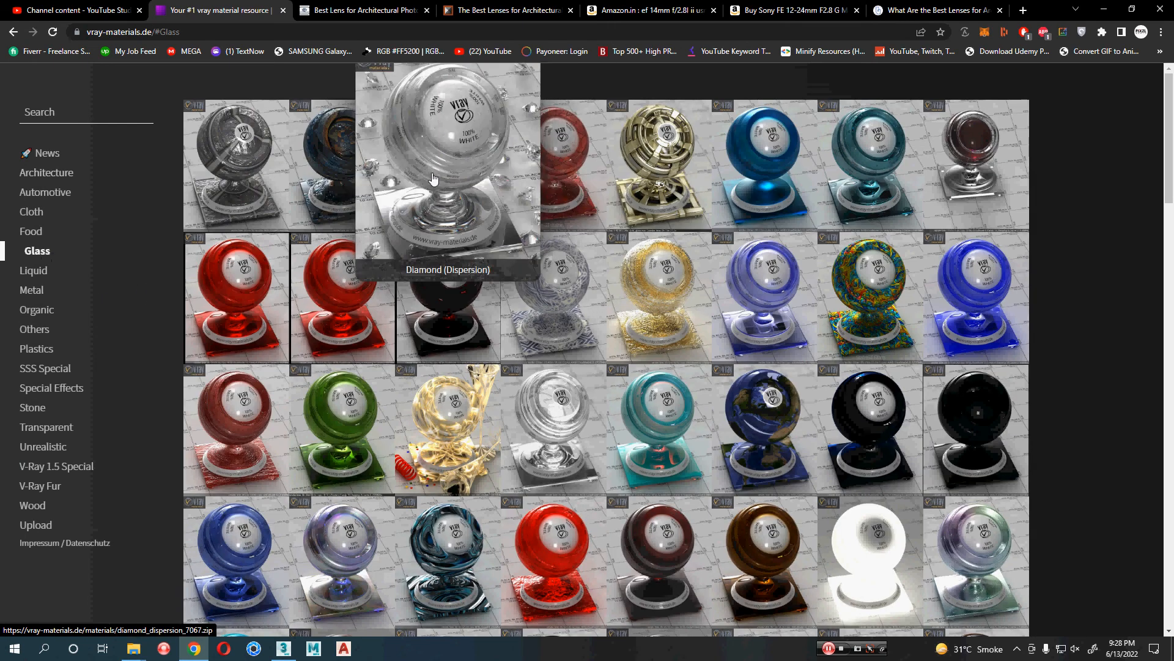
mouse_move(993, 146)
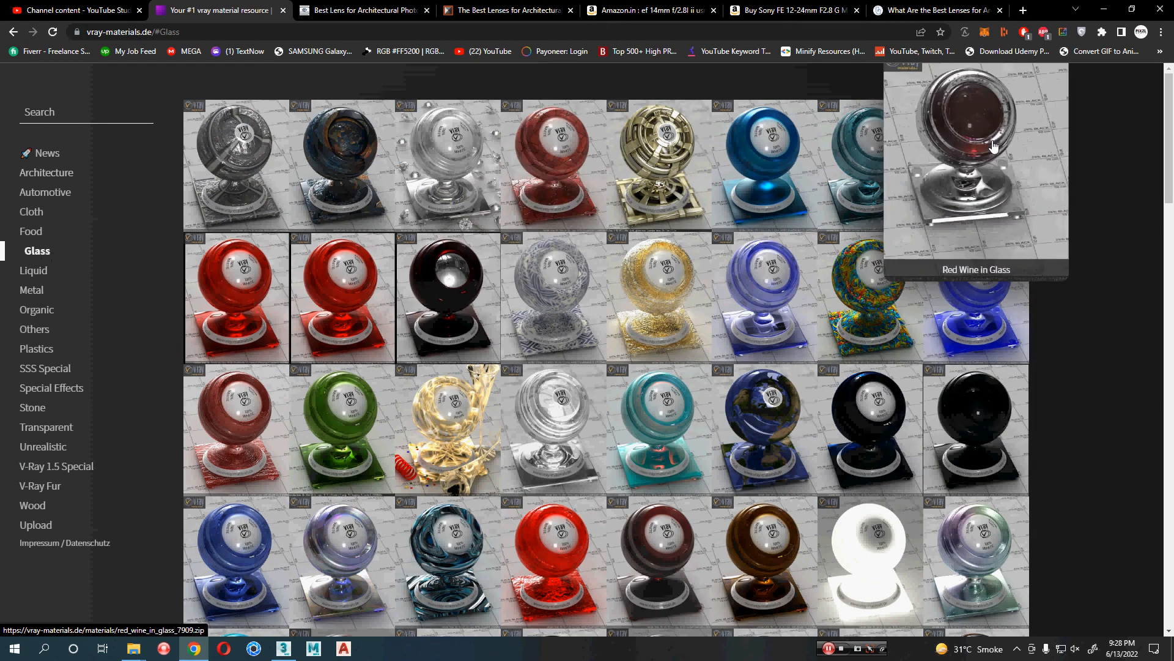
scroll(1058, 251, "down", 4)
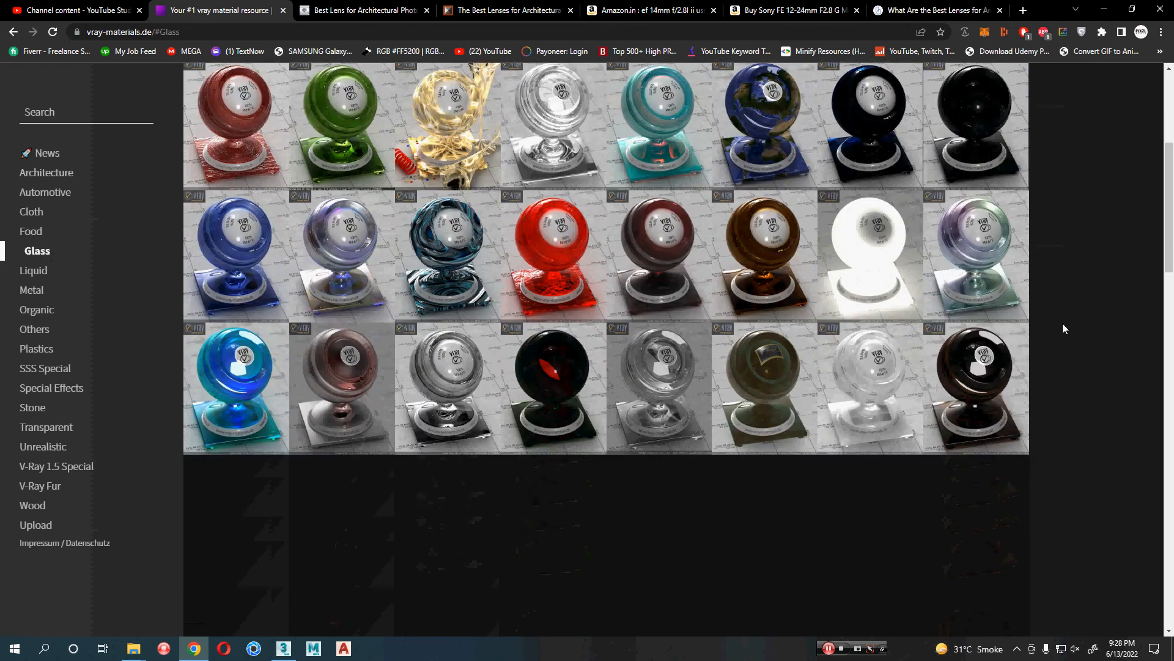
scroll(1063, 323, "down", 3)
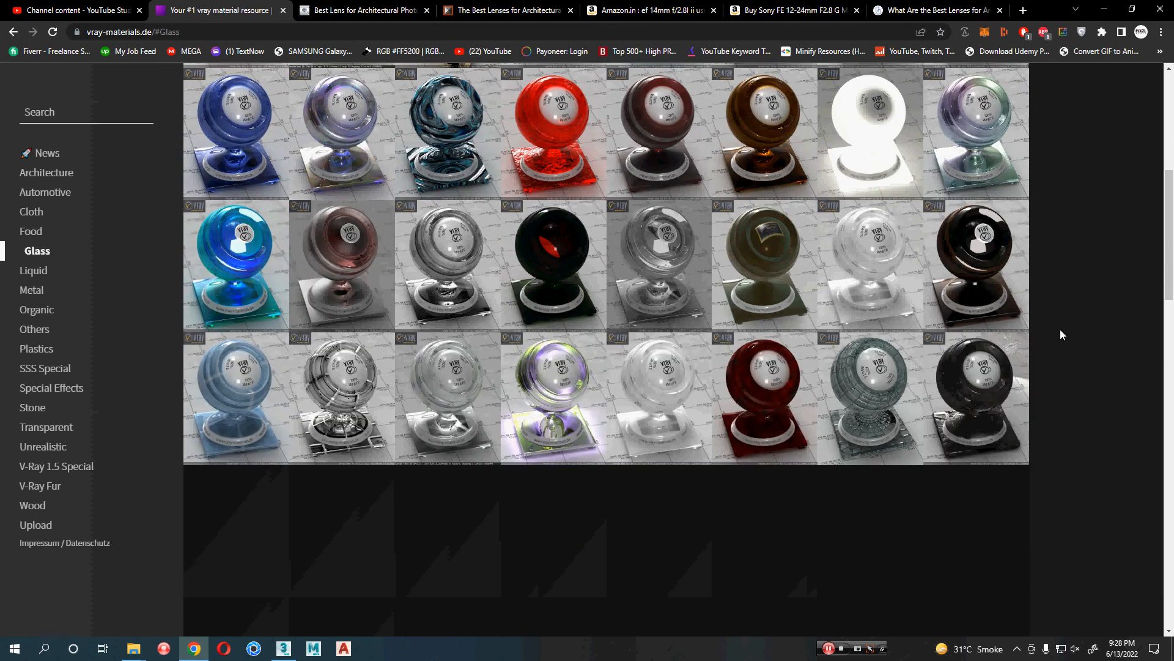
mouse_move(656, 400)
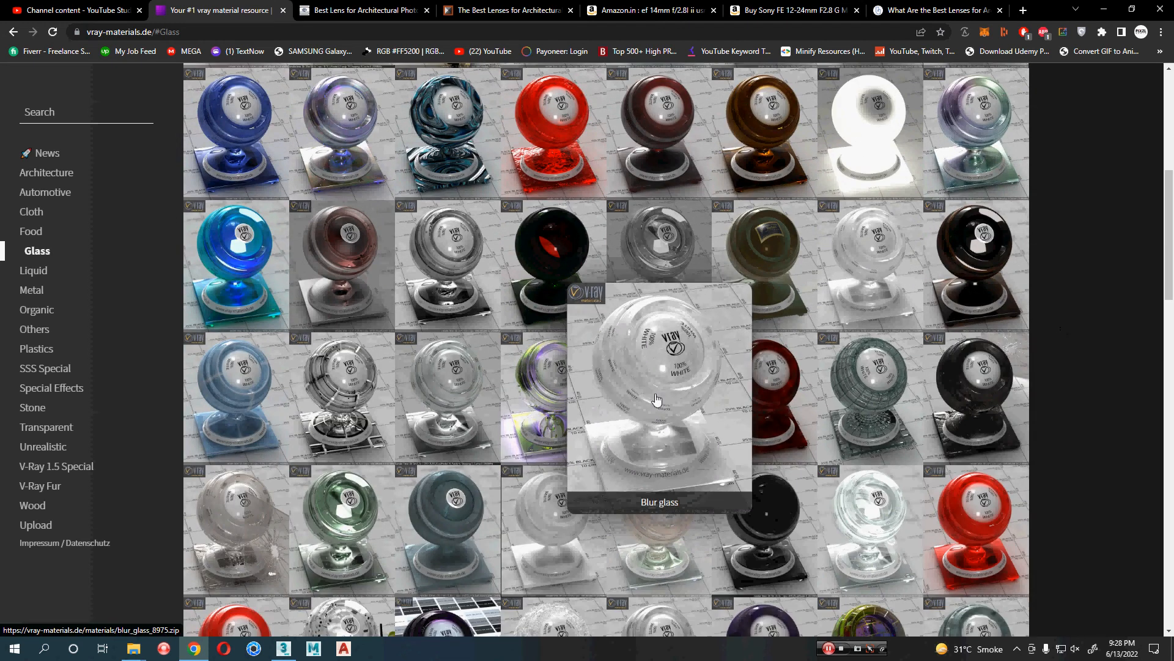
scroll(657, 399, "down", 2)
mouse_move(549, 413)
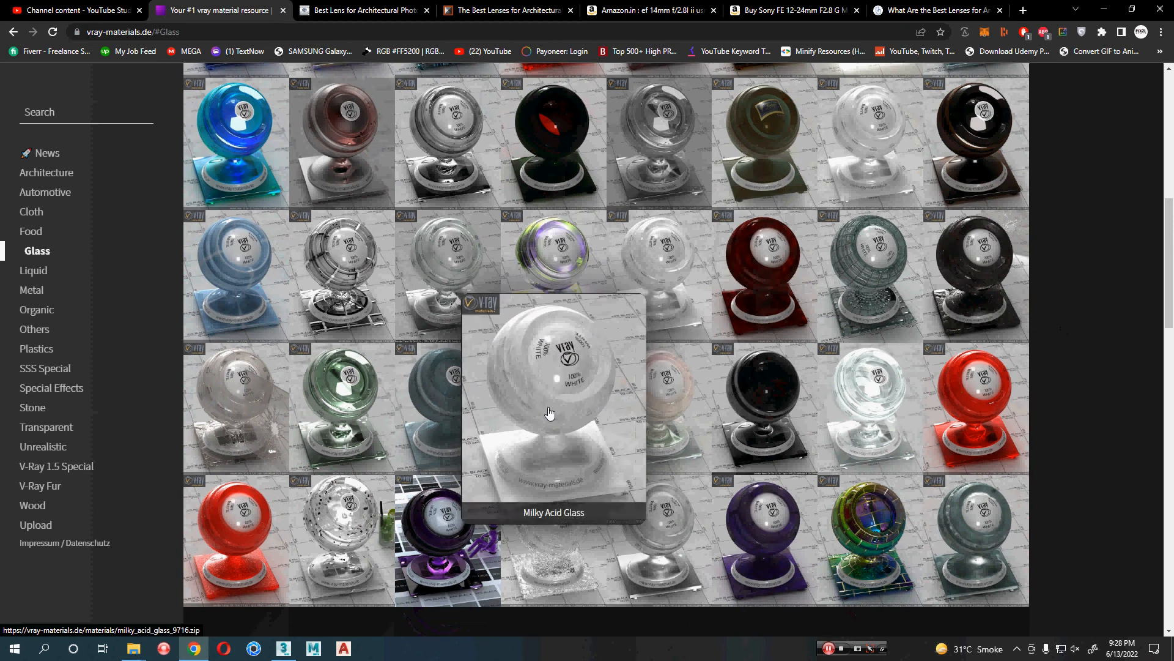
scroll(657, 520, "down", 3)
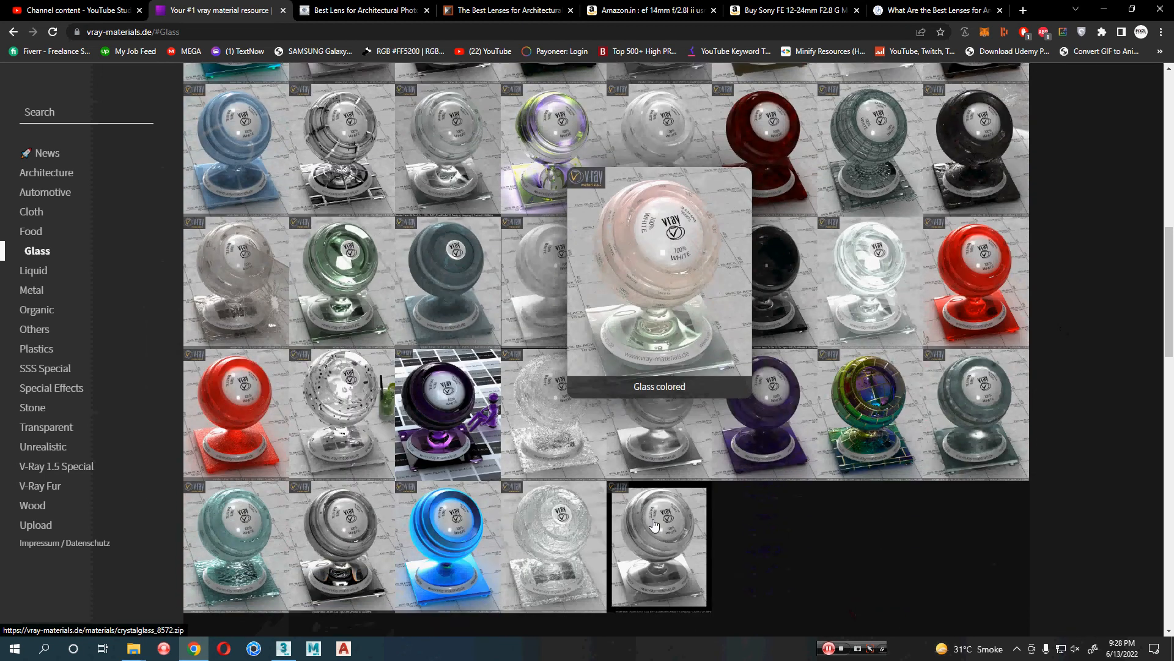
scroll(1080, 394, "down", 3)
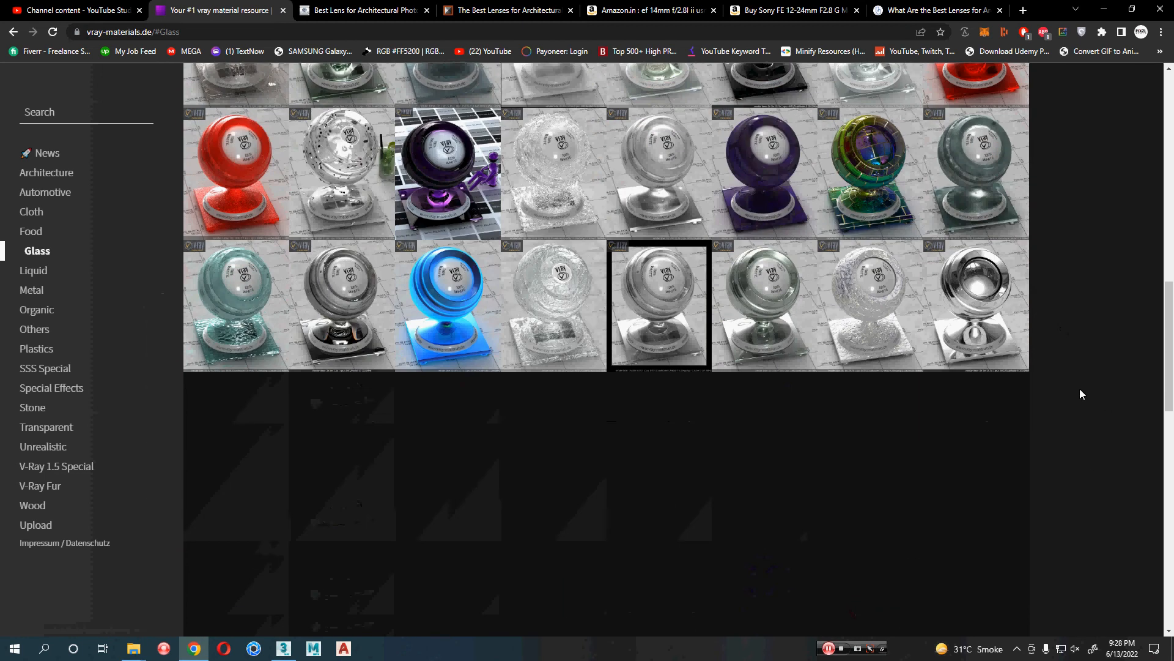
scroll(1080, 394, "down", 2)
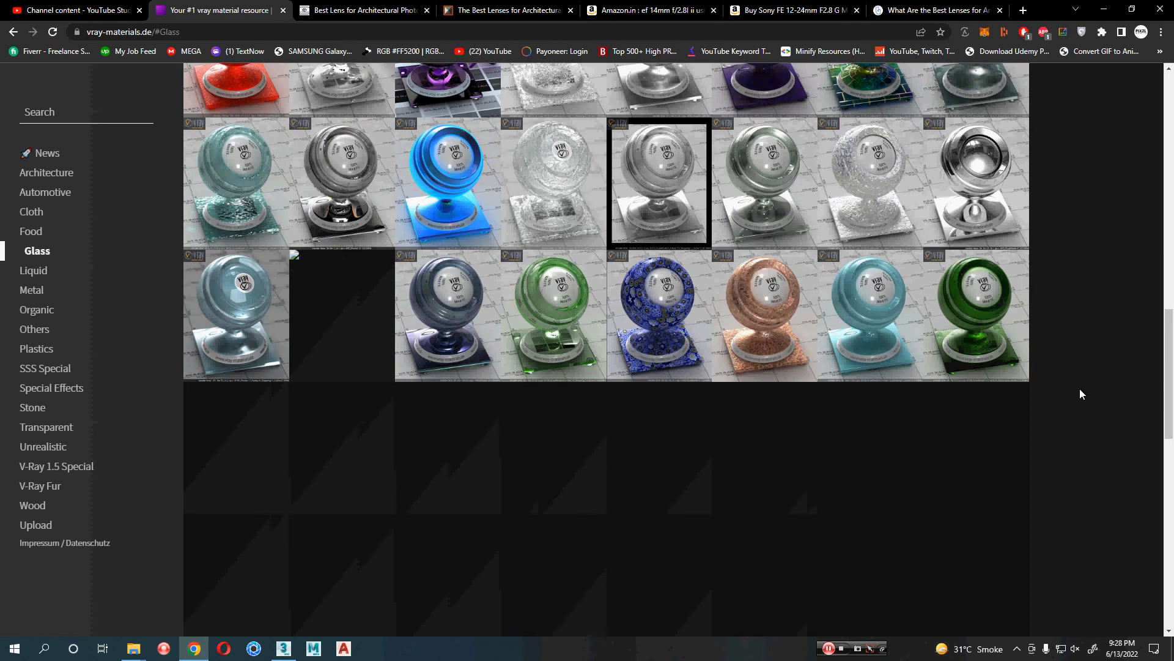
scroll(1080, 394, "down", 1)
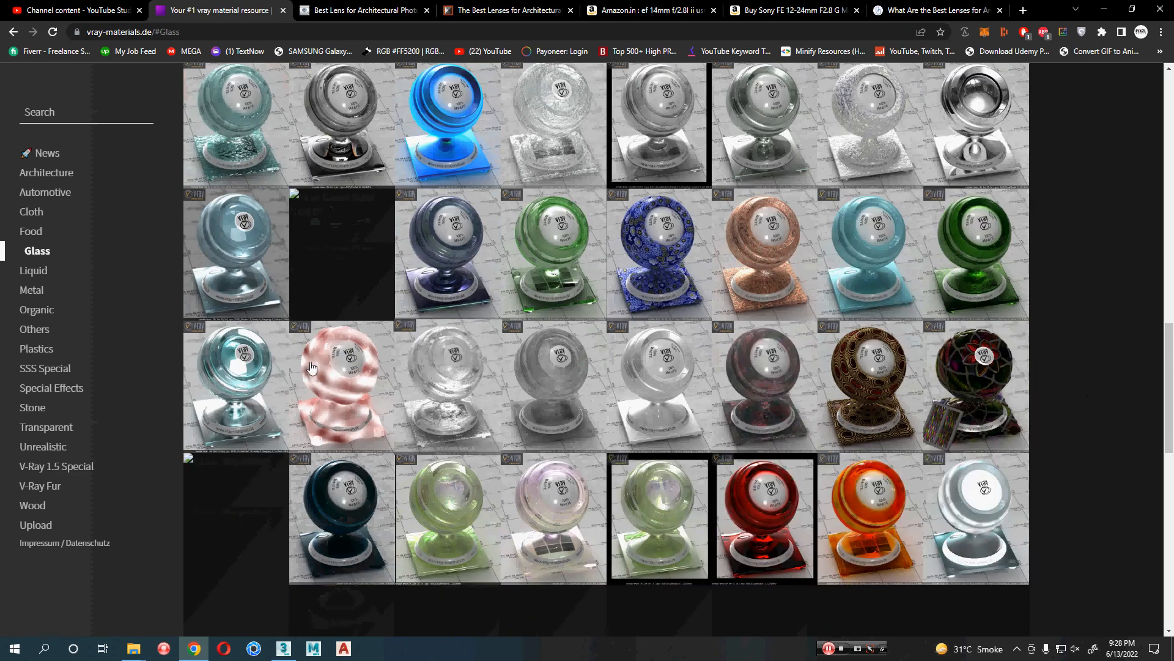
scroll(232, 397, "down", 2)
mouse_move(995, 394)
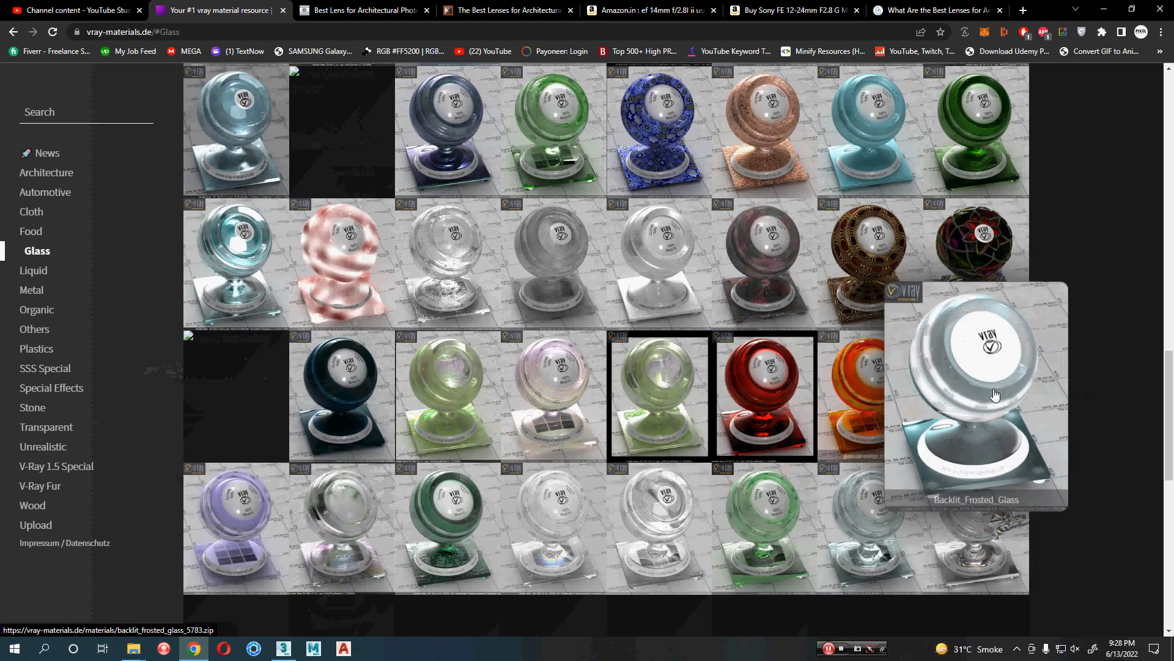
scroll(995, 394, "down", 3)
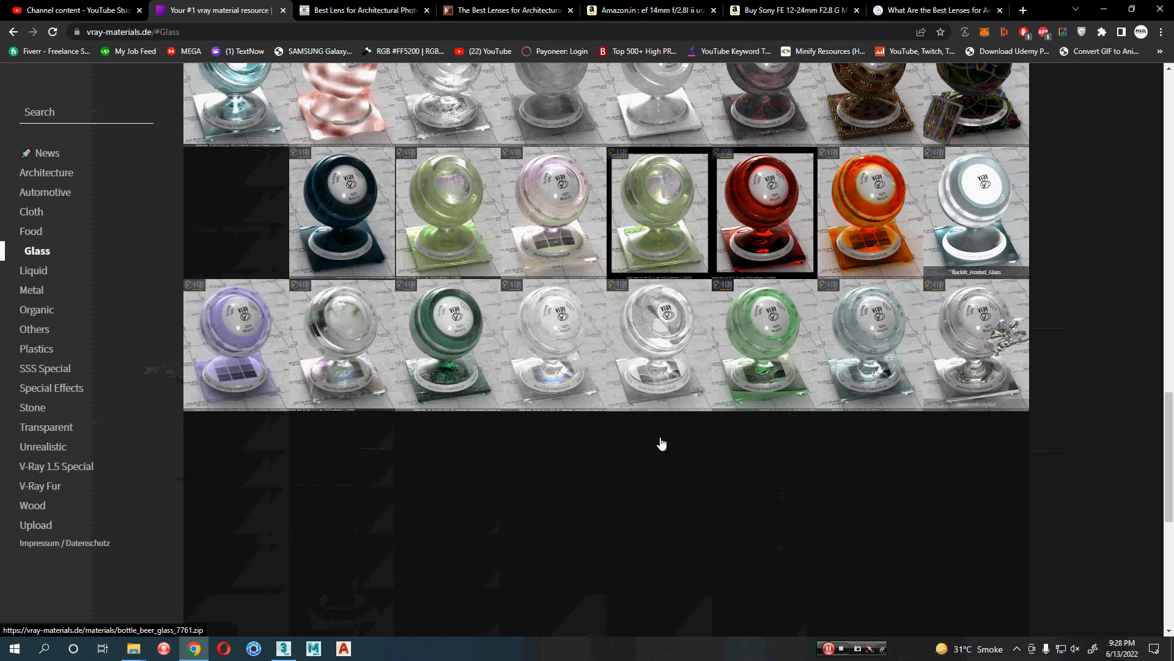
Download the simple glass material as simple_glass_9800.zip and show the archive in its folder.
left_click(664, 338)
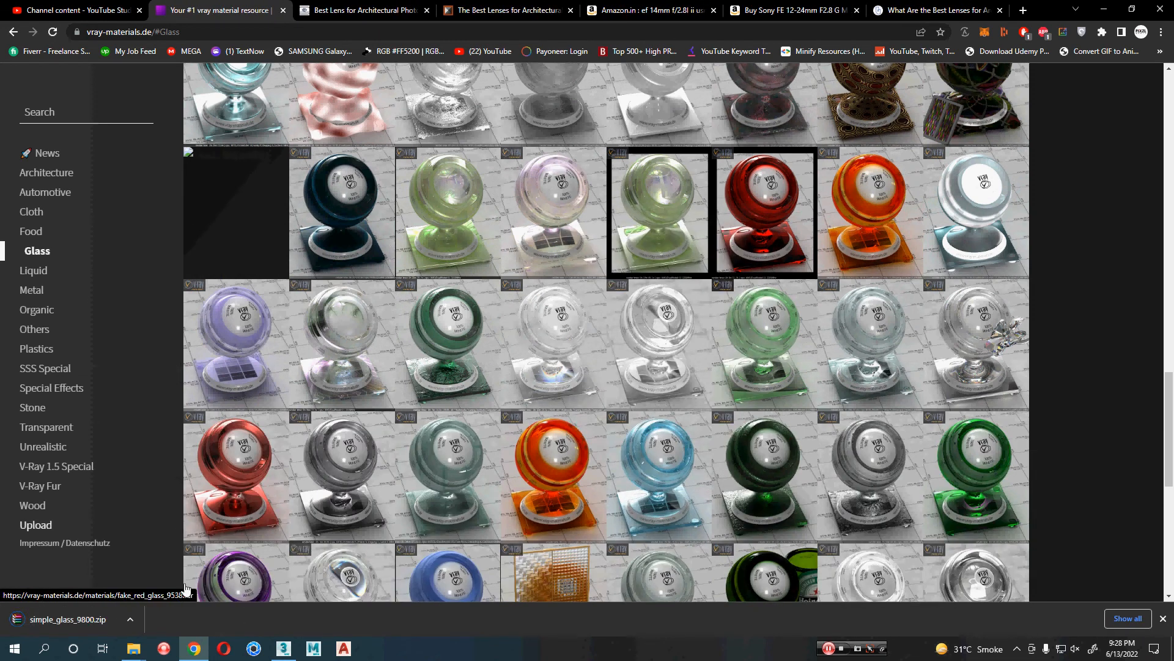
left_click(129, 619)
left_click(177, 574)
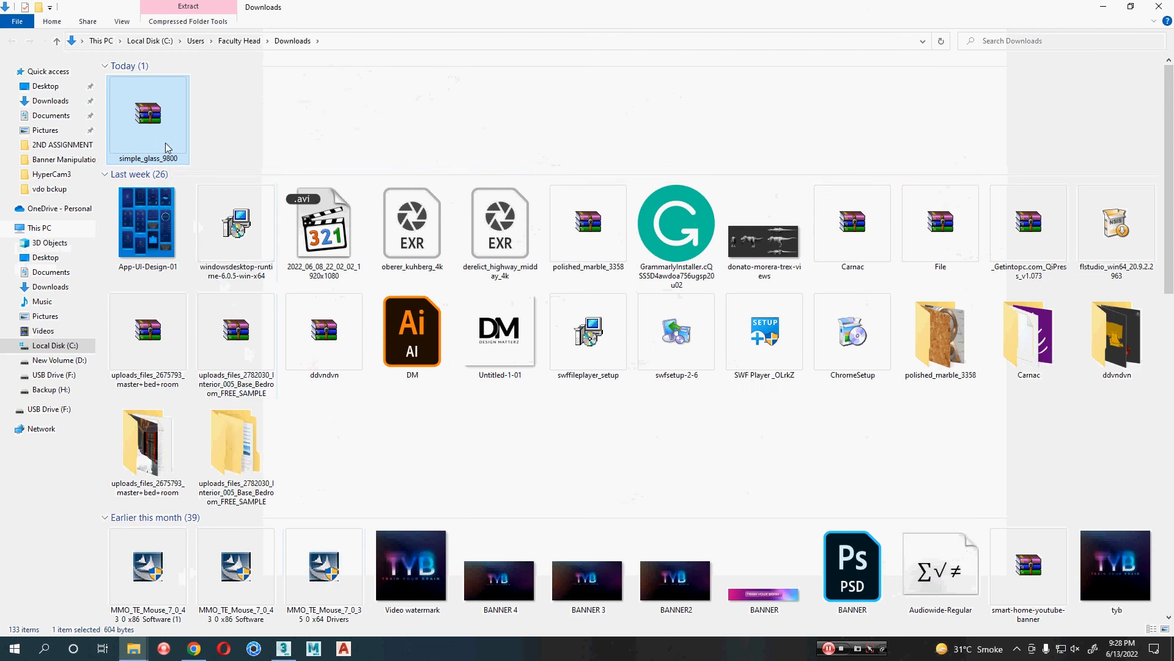
Extract simple_glass_9800 into its own folder in Downloads and copy the path of the extracted folder.
right_click(166, 115)
left_click(221, 179)
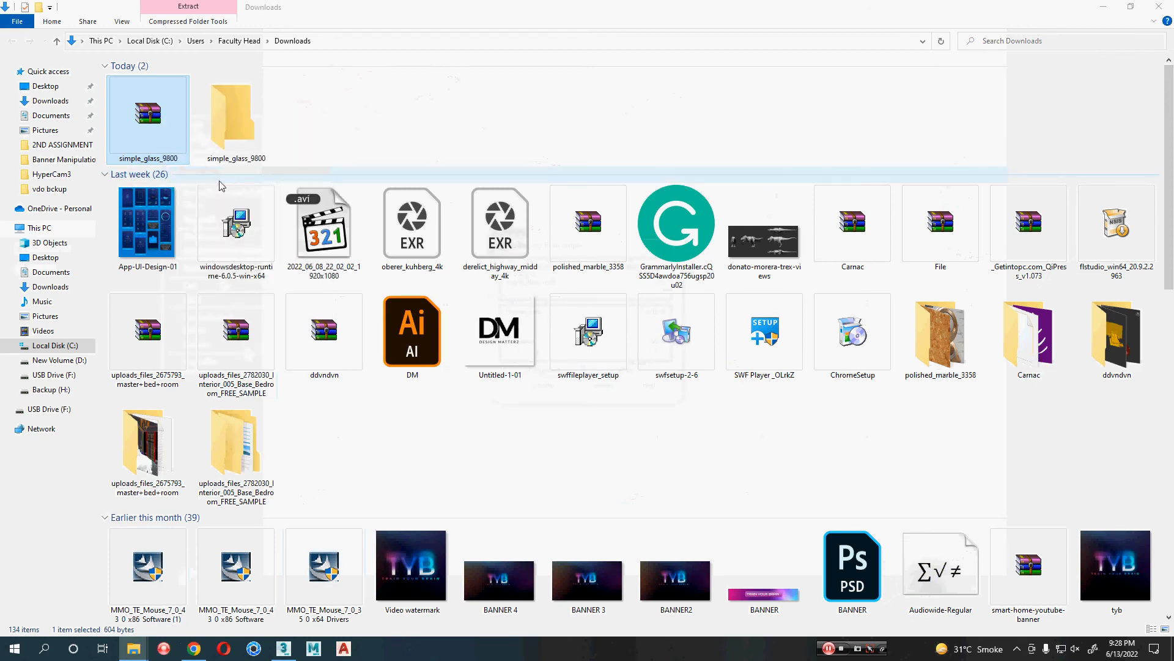
double_click(272, 95)
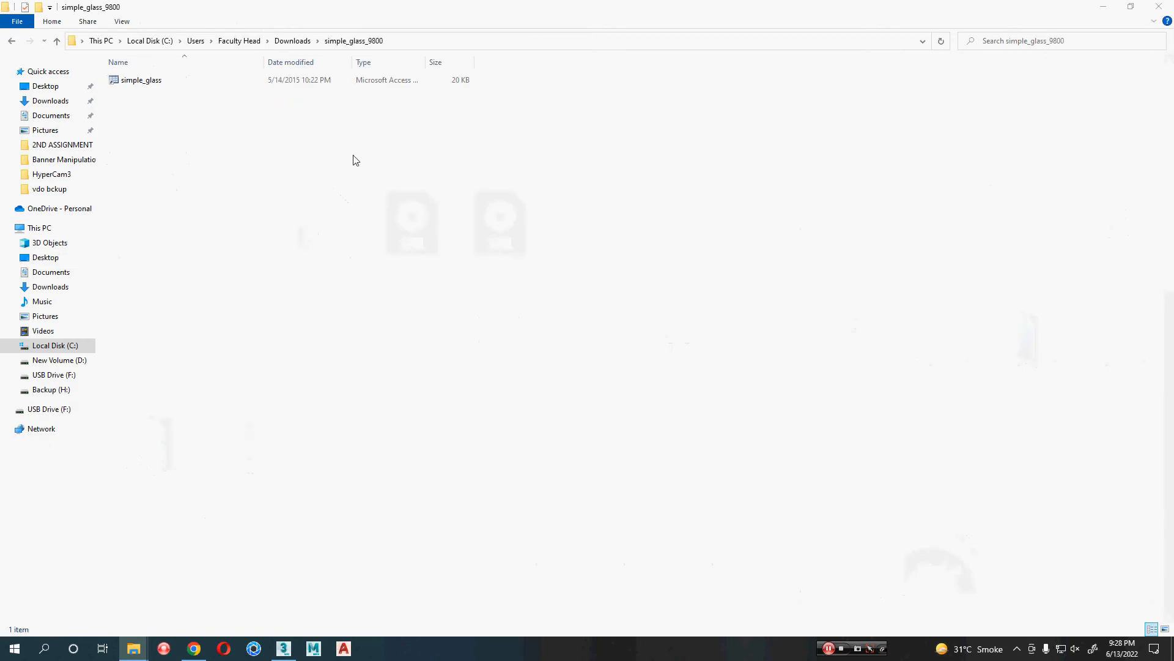
key("alt+d")
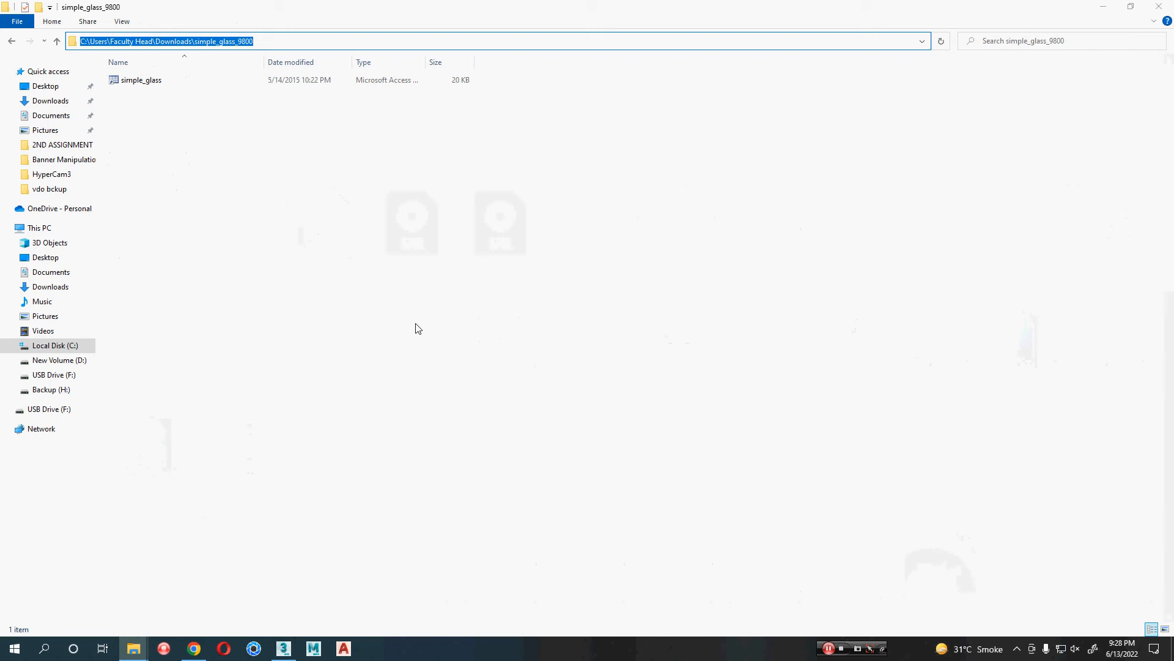
Minimize Chrome and File Explorer to return to 3ds Max, and check the Glass category of the V-Ray Material Library Browser.
key("alt+Tab")
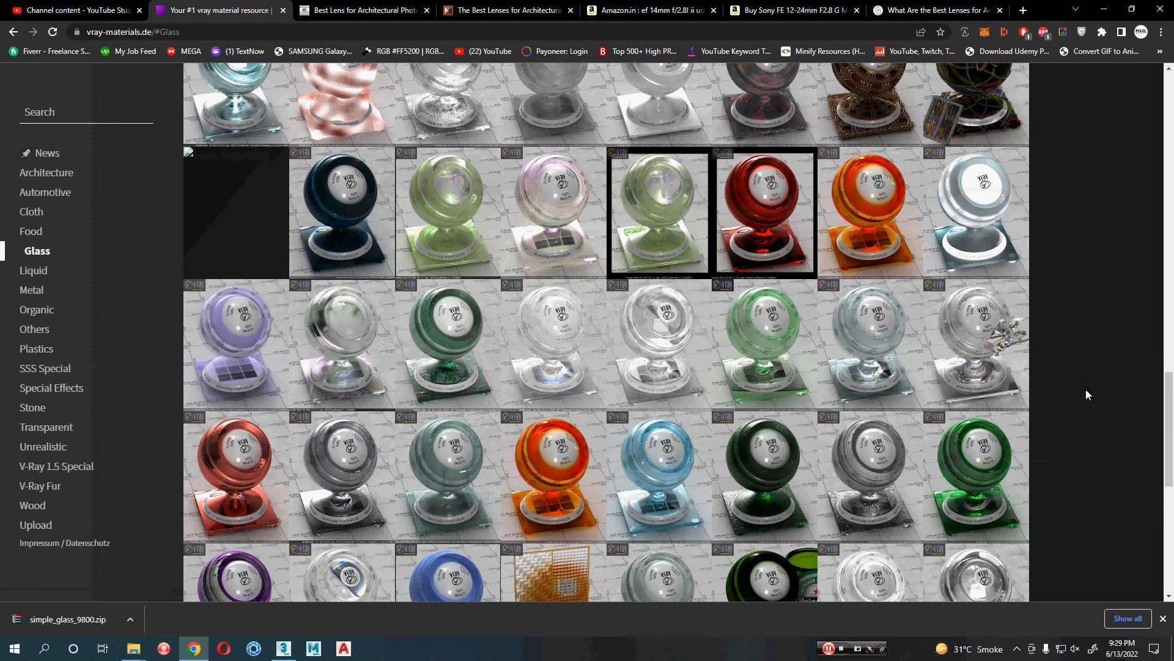
left_click(1104, 10)
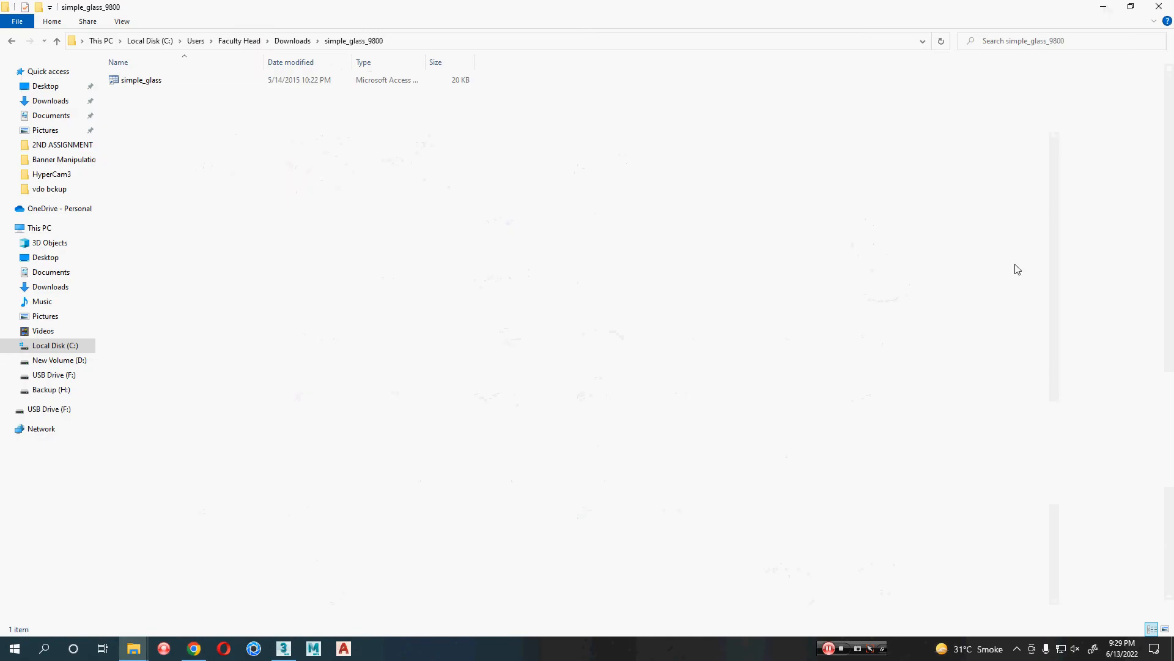
left_click(1104, 7)
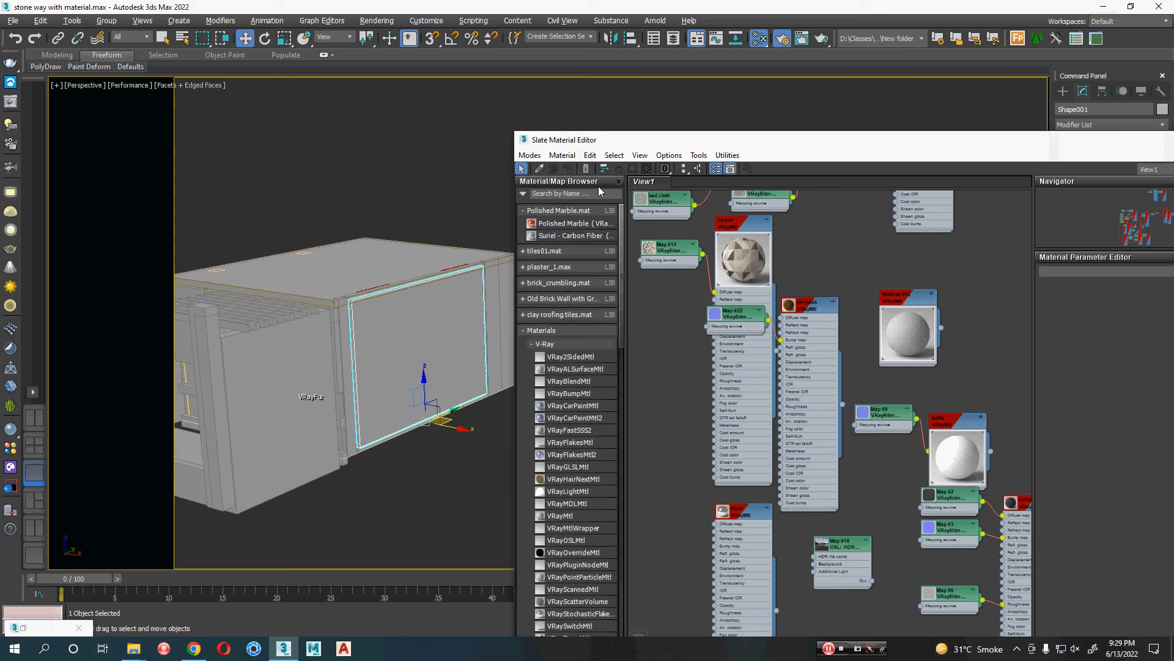
left_click(10, 446)
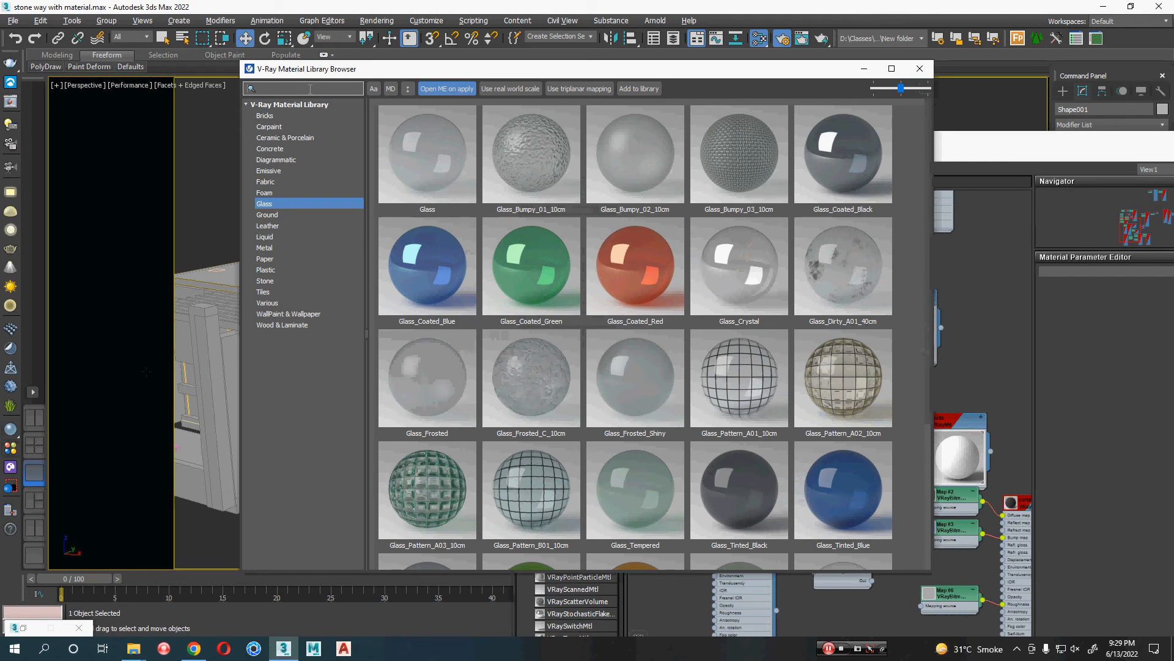
left_click(920, 68)
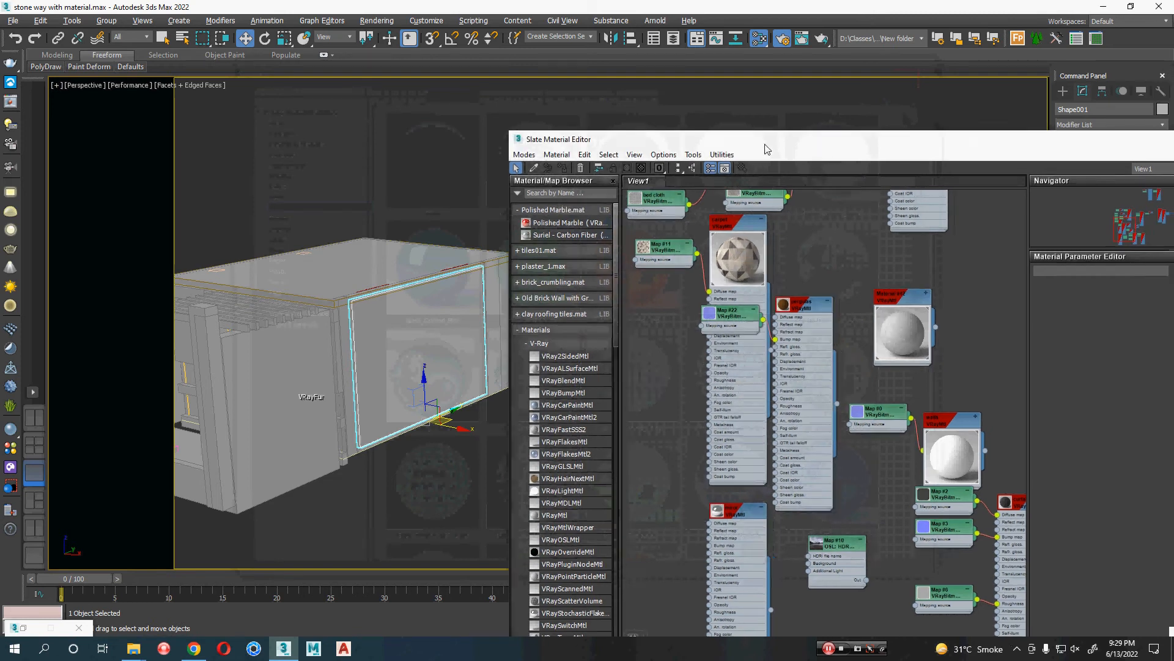
Bring the Slate Material Editor fully into view and open the simple_glass material library from the simple_glass_9800 folder in it.
left_click_drag(820, 147, 478, 60)
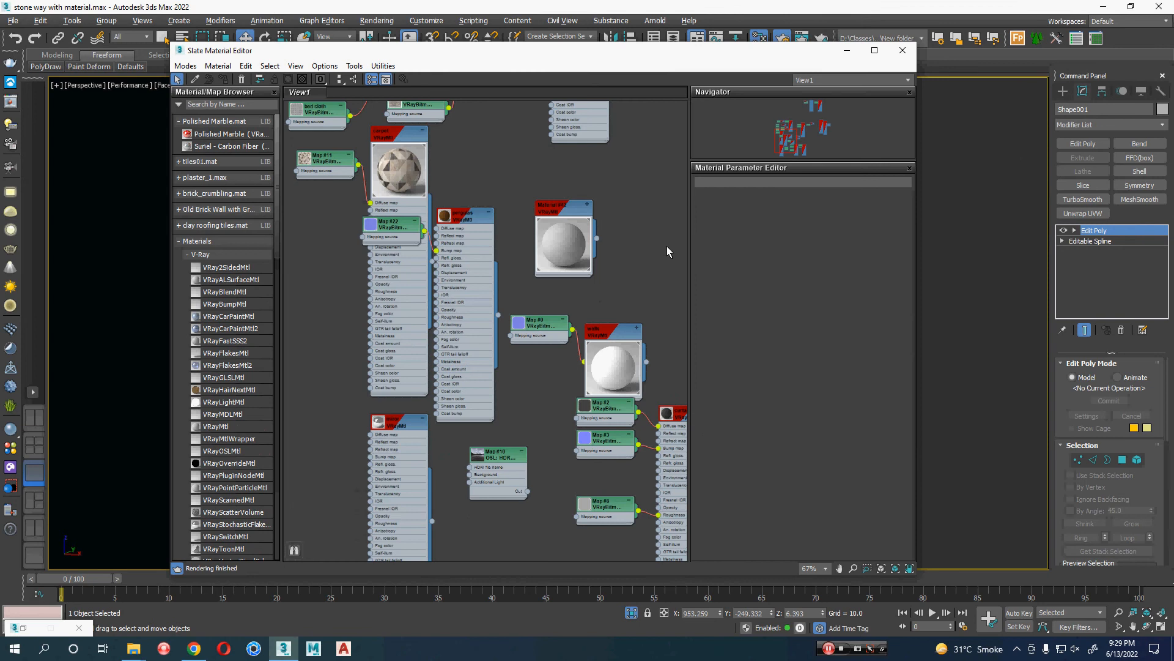
left_click(180, 107)
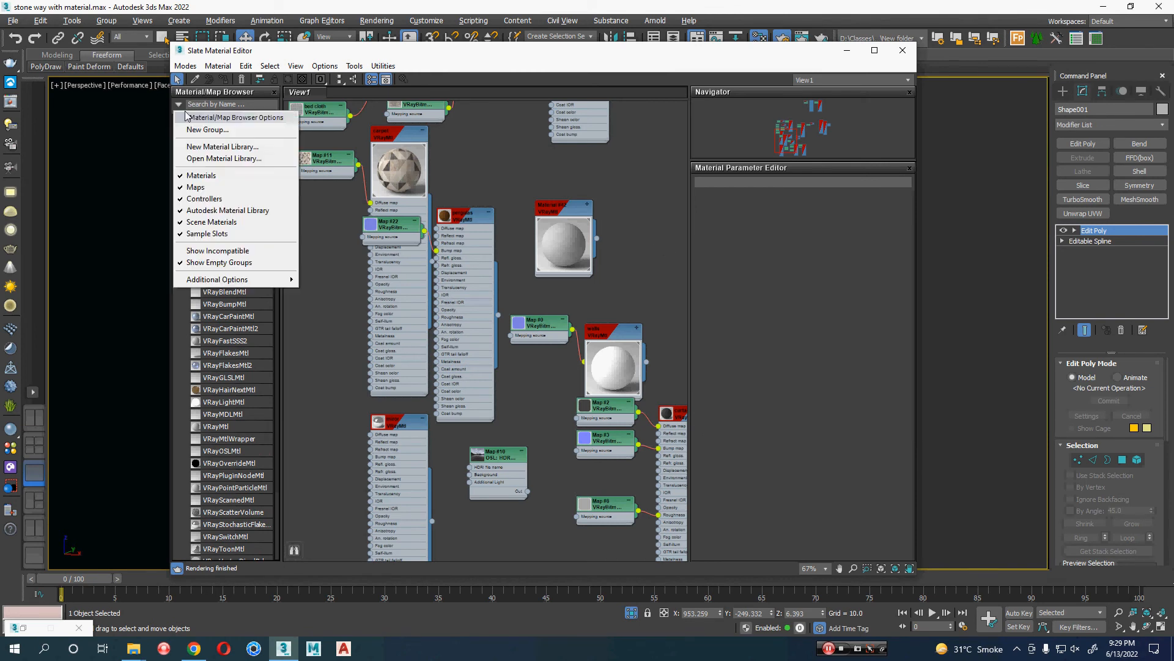
left_click(211, 158)
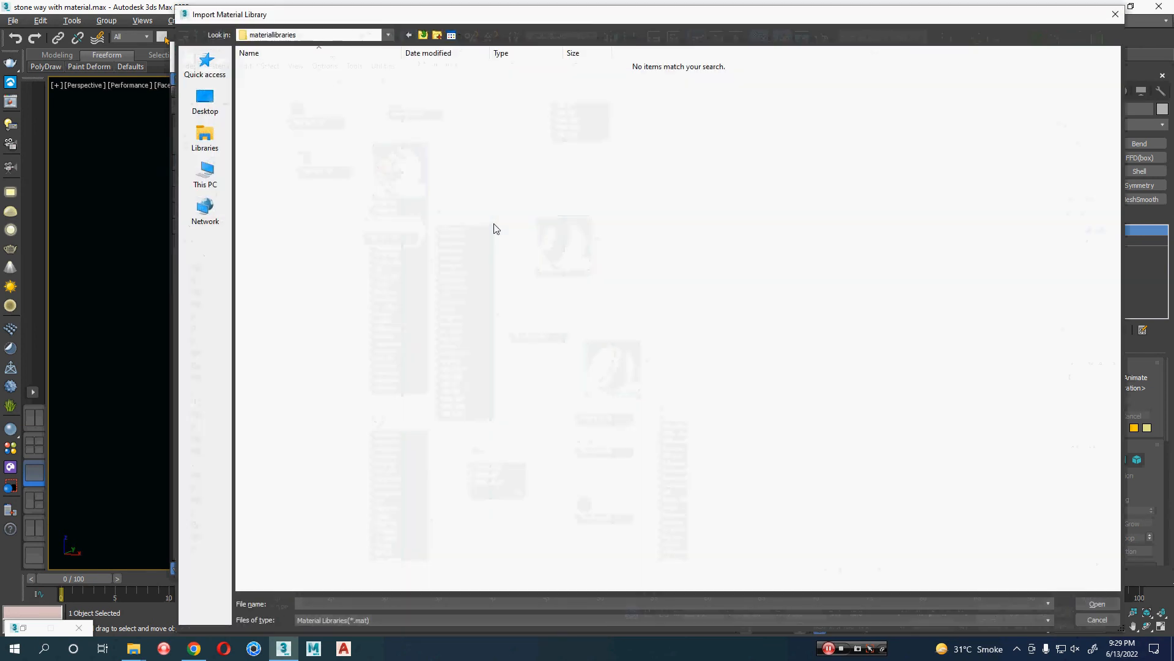
key("Return")
left_click(280, 68)
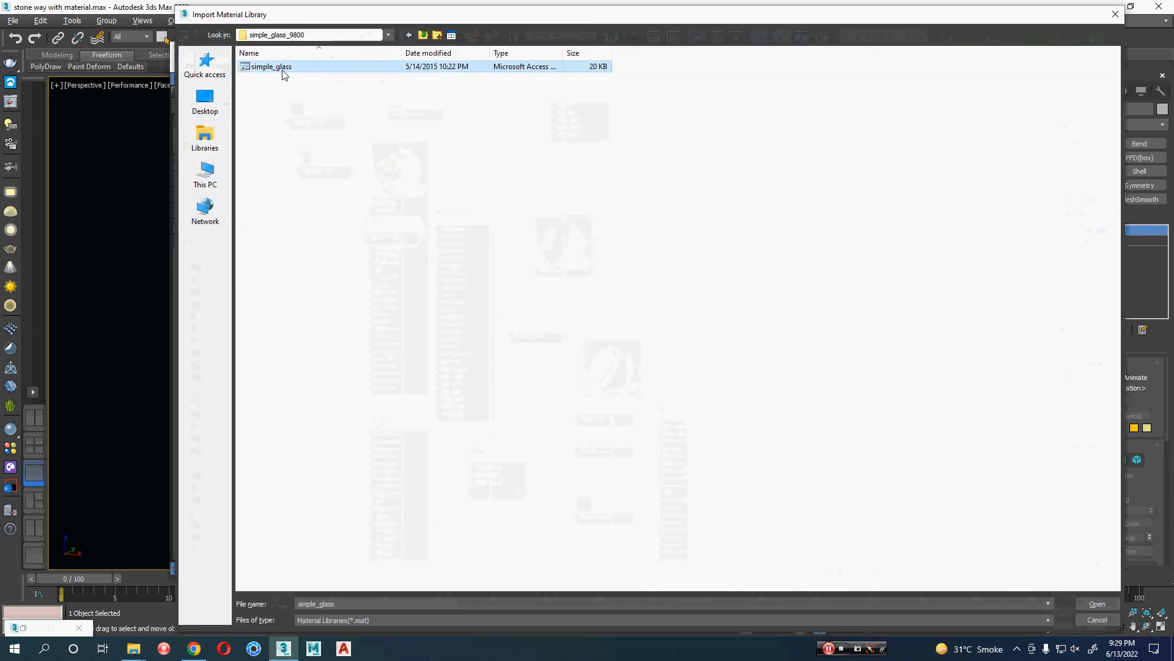
left_click(1081, 604)
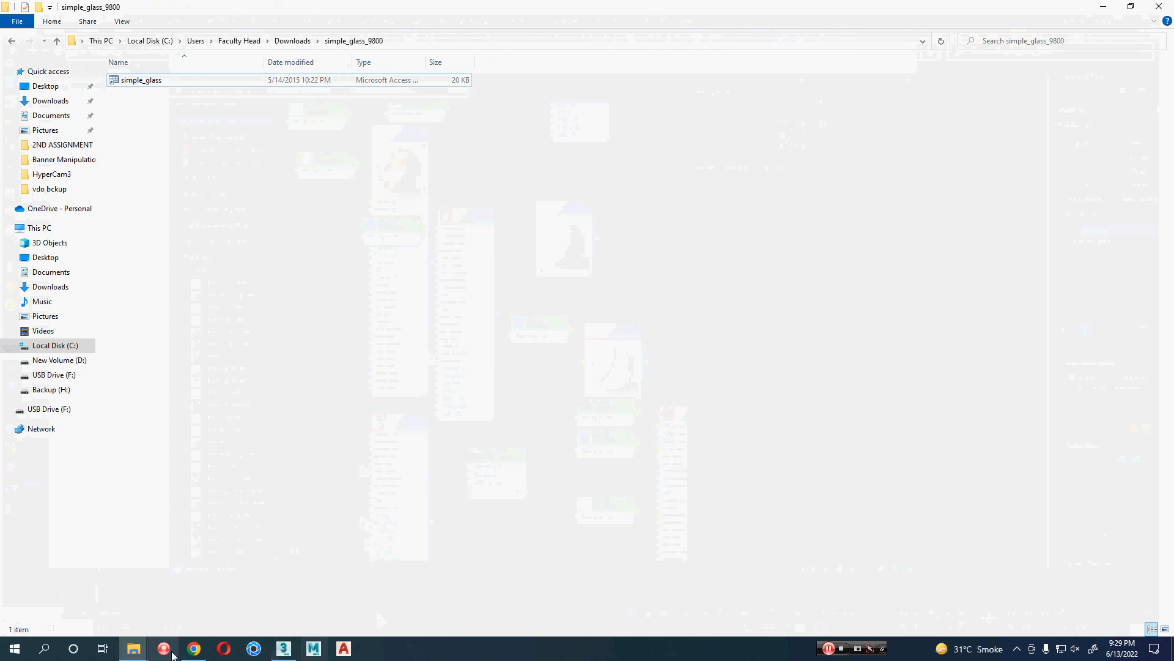
Switch to Chrome and download the Glass_02(Mineral) and Glass with dispersion materials from the Glass category.
left_click(194, 649)
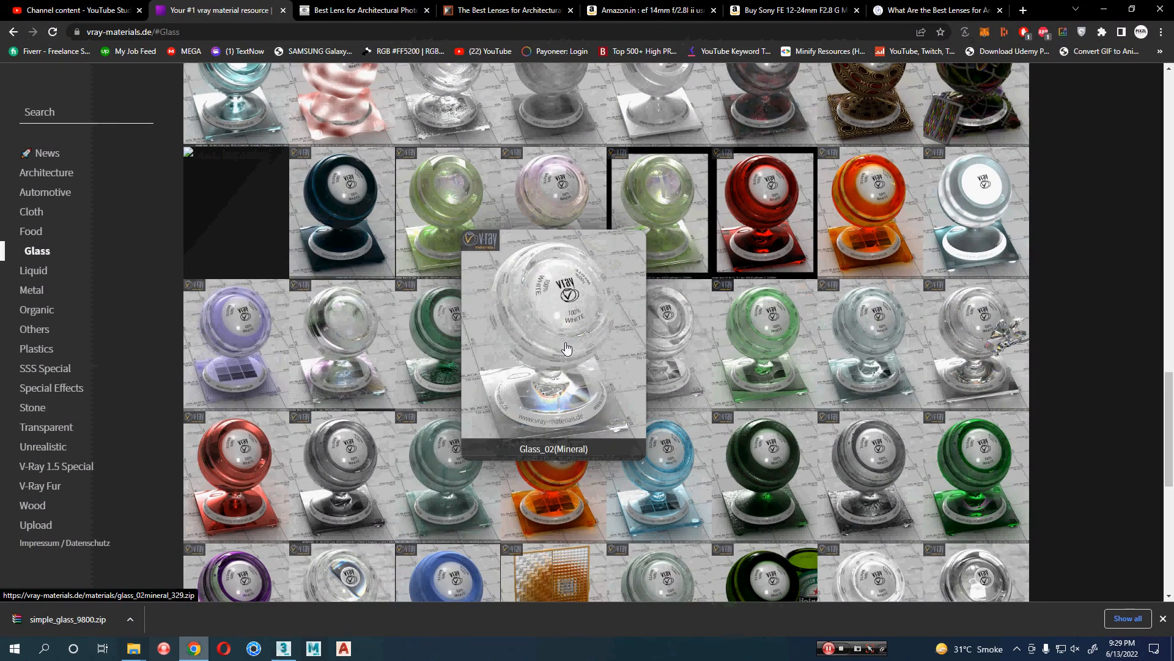
left_click(568, 349)
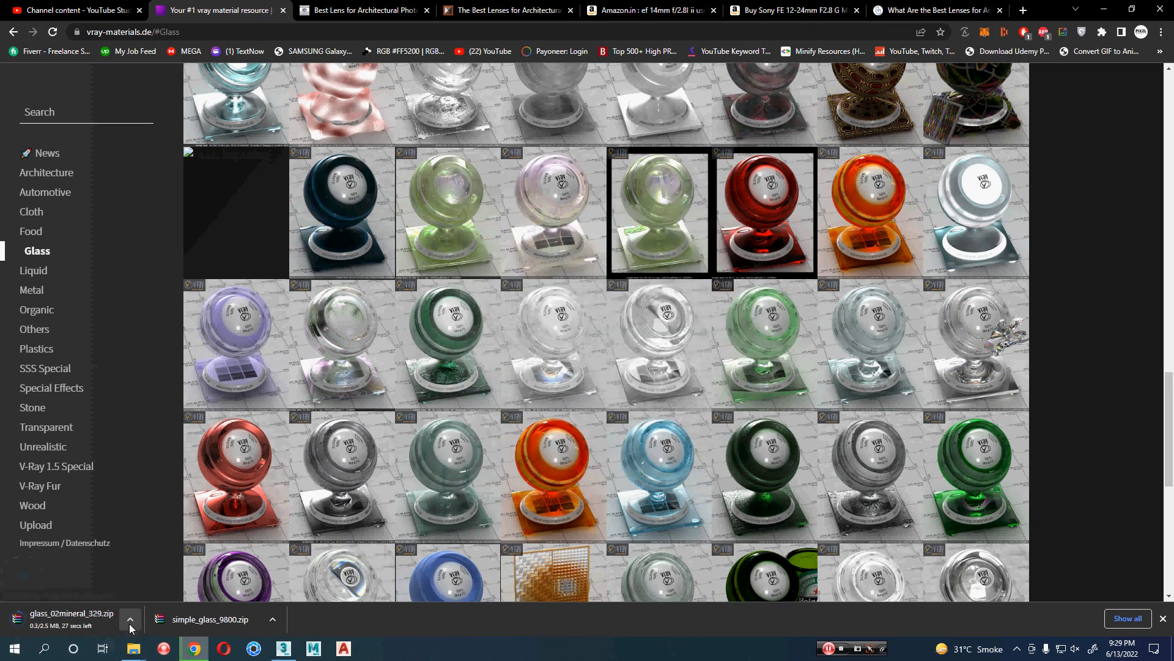
scroll(881, 428, "down", 3)
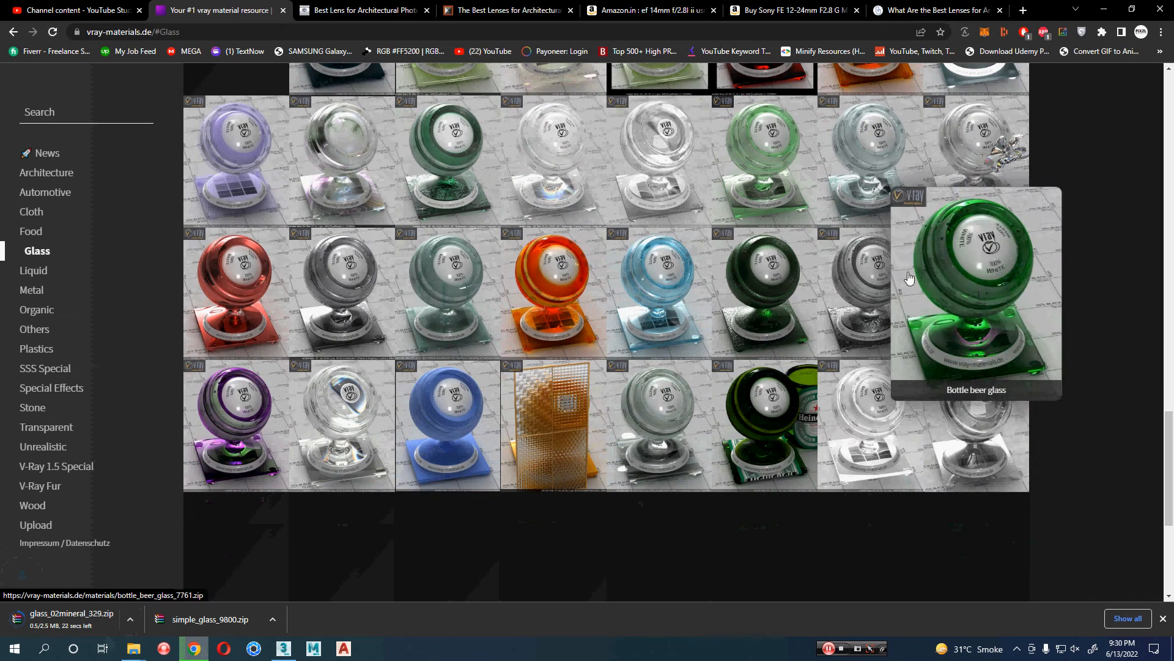
scroll(879, 424, "down", 3)
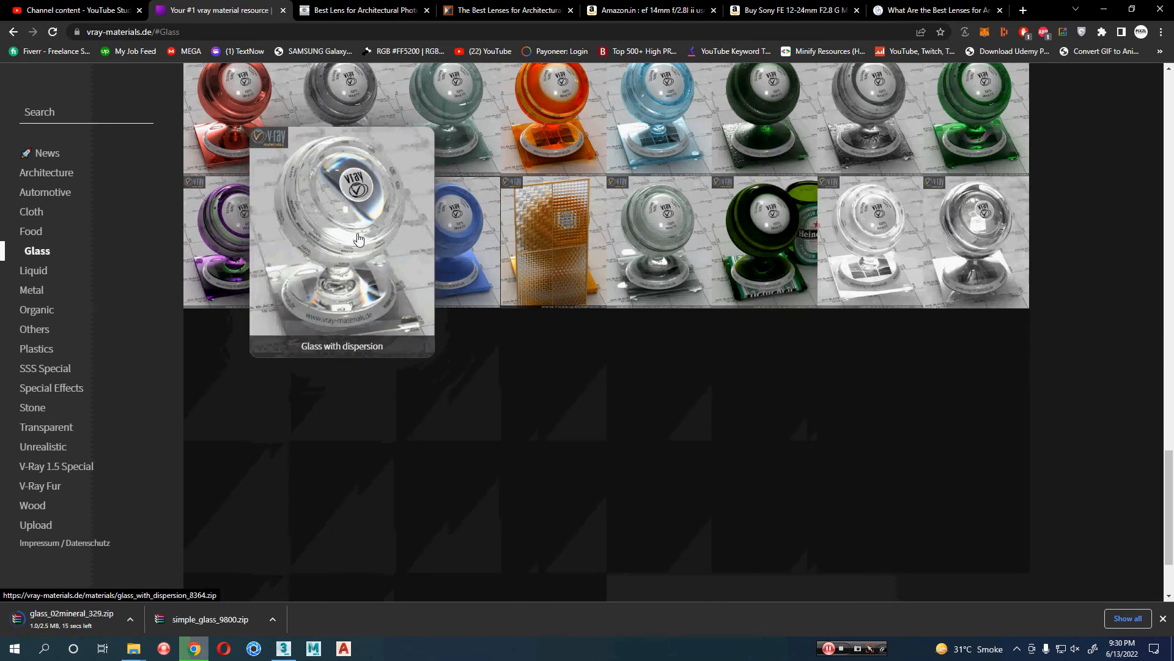
middle_click(358, 238)
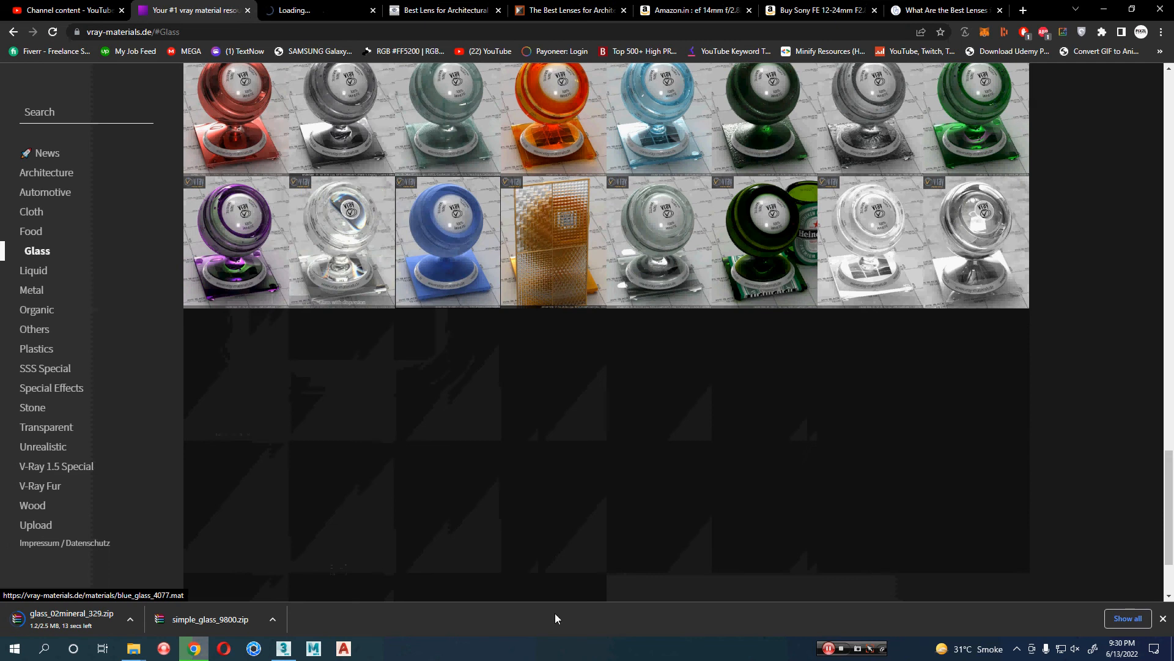
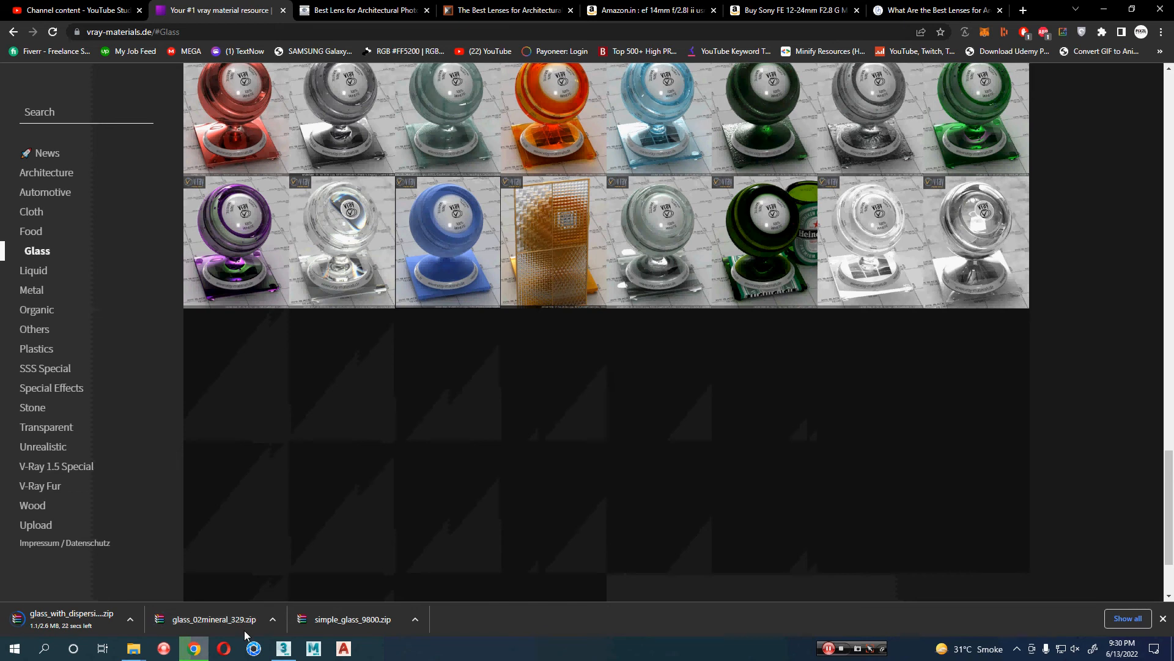
Show the downloaded glass_02mineral_329 archive in the Downloads folder and extract it into its own folder.
left_click(273, 619)
left_click(307, 577)
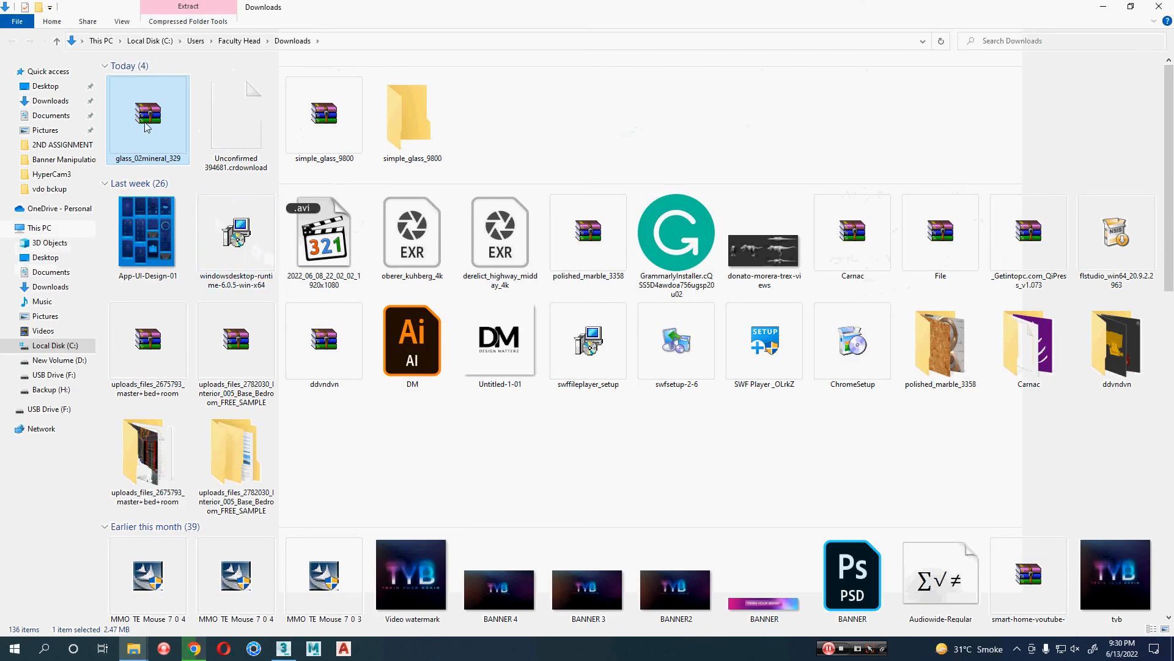
right_click(146, 123)
left_click(210, 186)
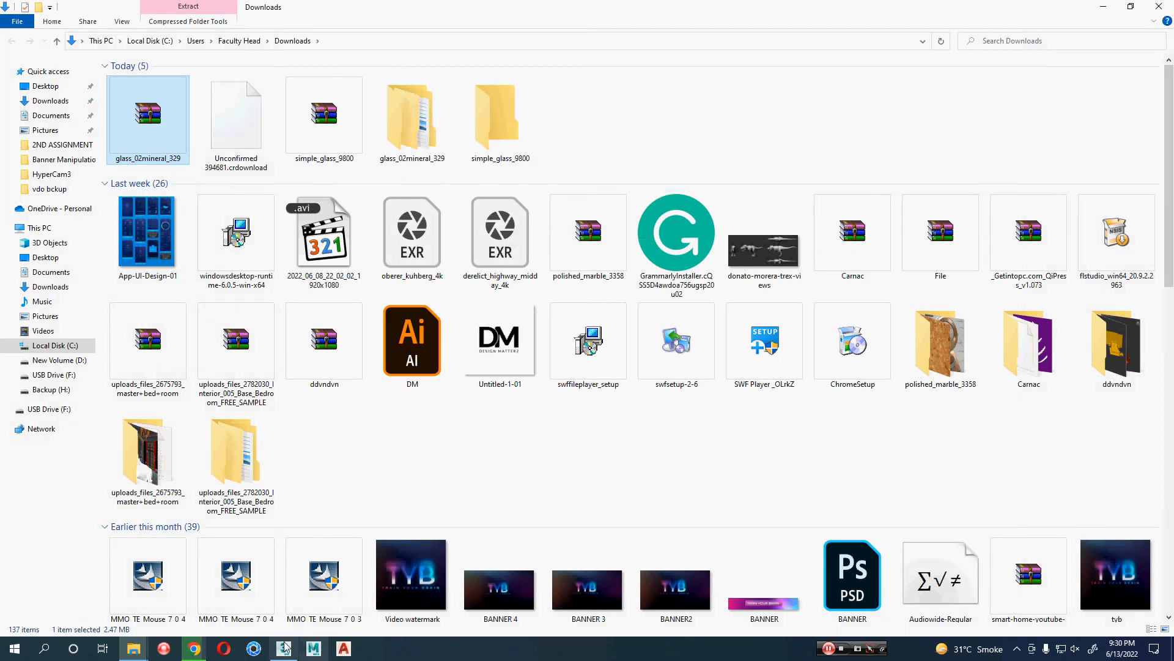
mouse_move(283, 648)
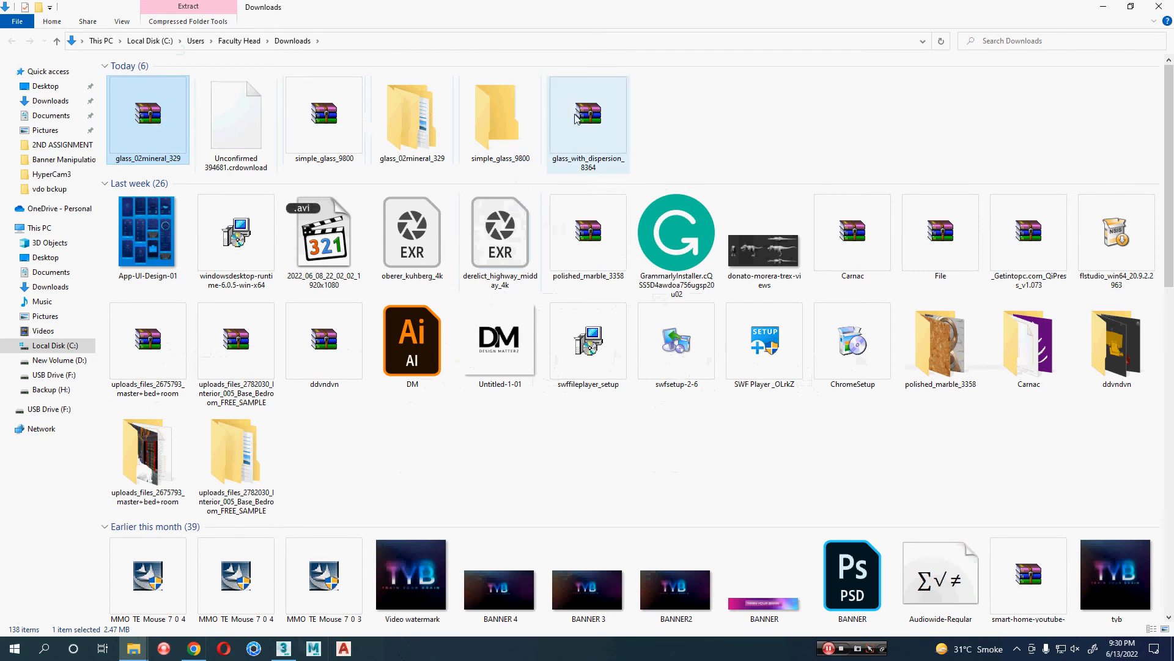
Copy the path of the Glass 02 folder inside glass_02mineral_329 and switch back to 3ds Max.
double_click(399, 119)
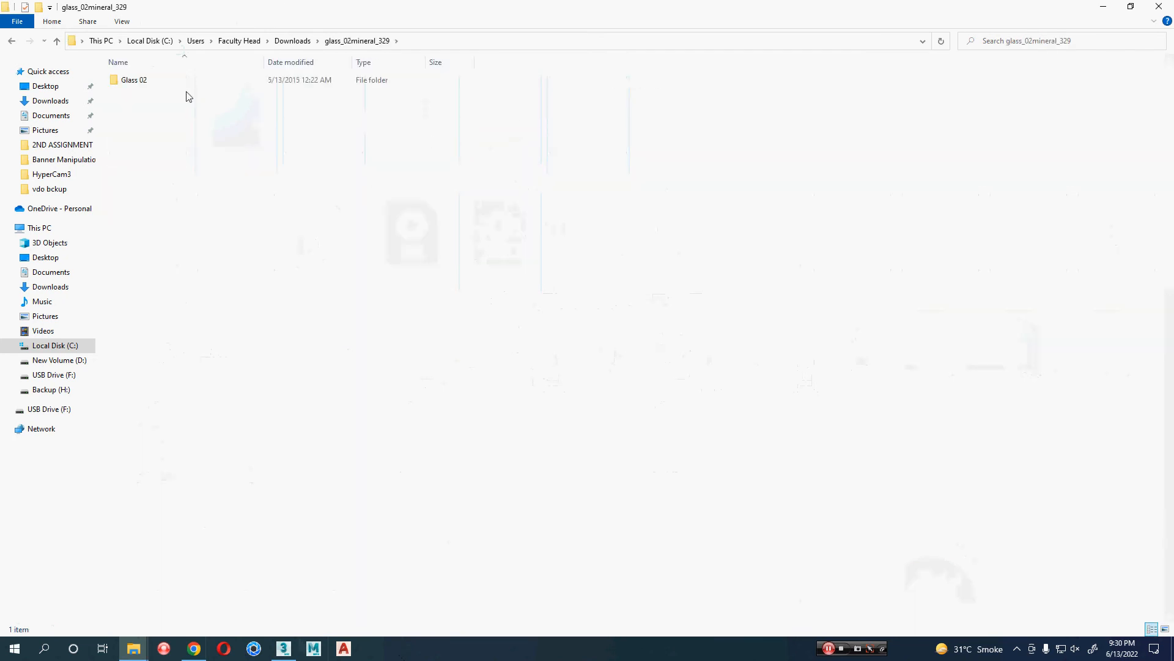
double_click(139, 82)
key("alt+d")
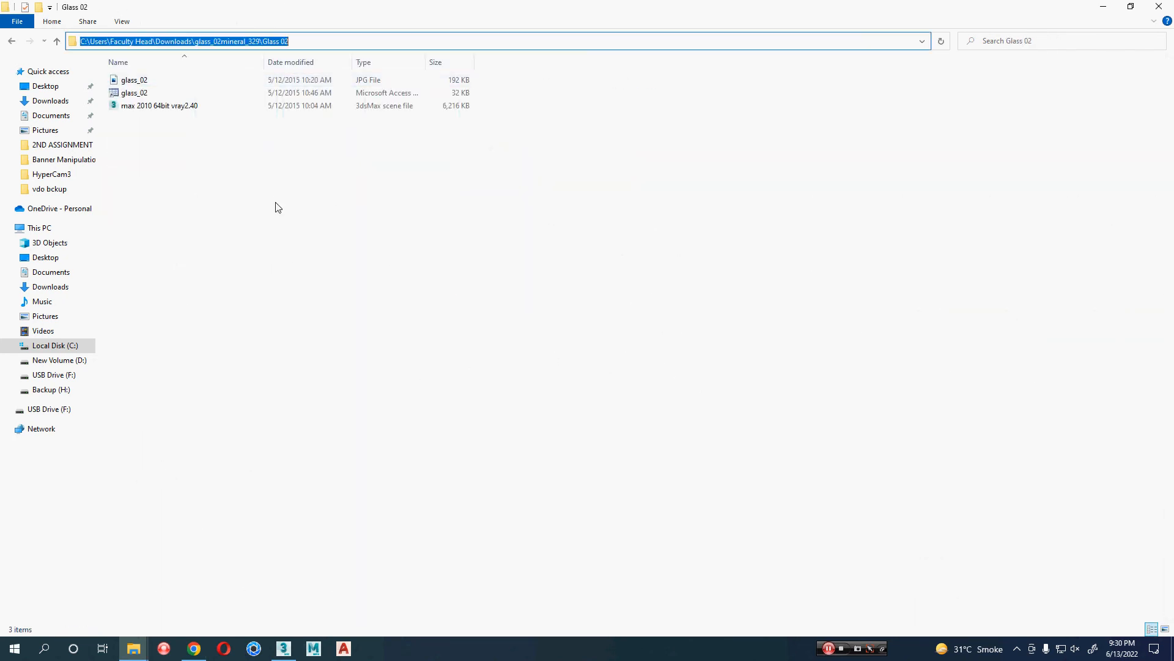
key("alt+Tab")
key("Tab")
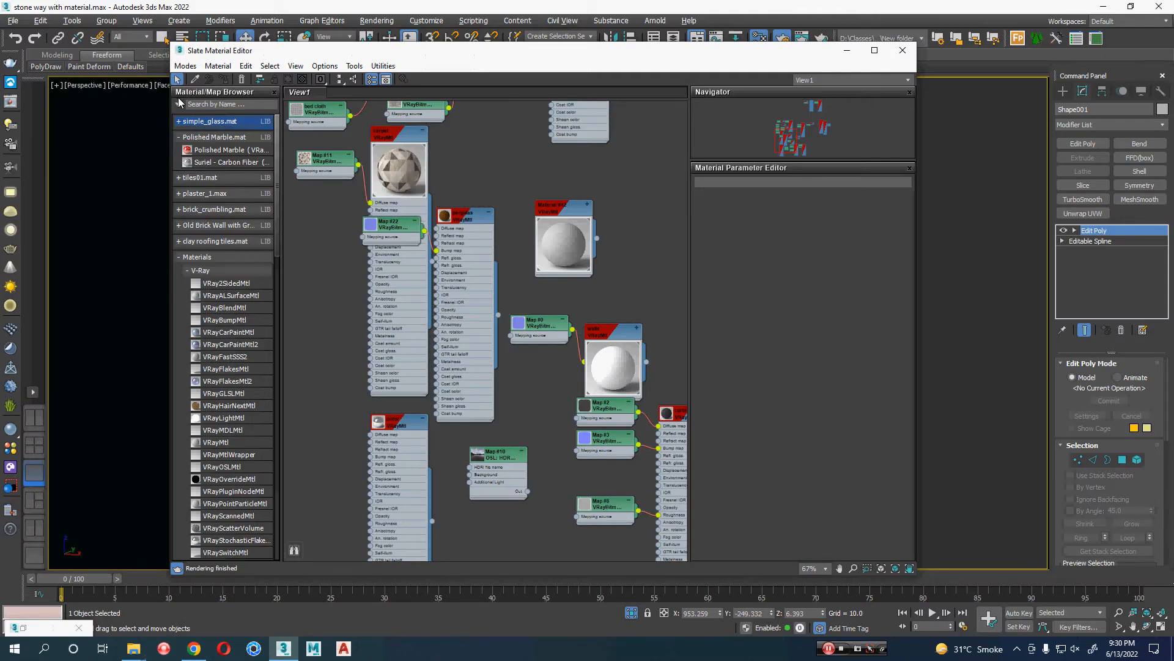
Open the glass_02 material library from the Glass 02 folder in the Slate Material Editor.
left_click(179, 102)
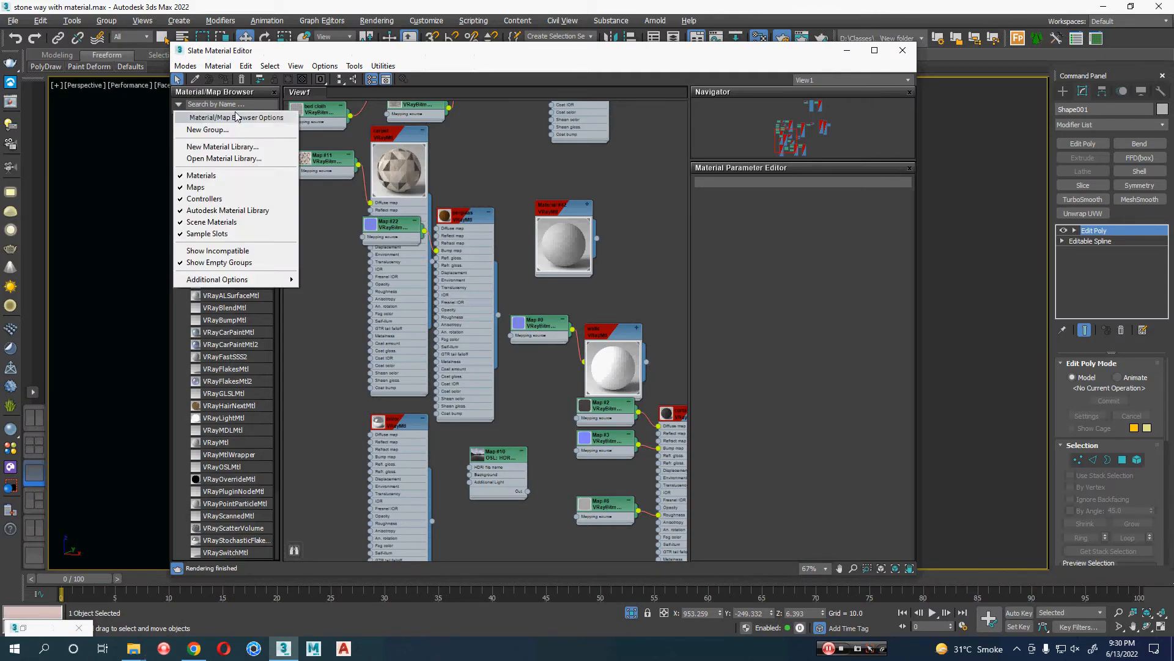
left_click(240, 157)
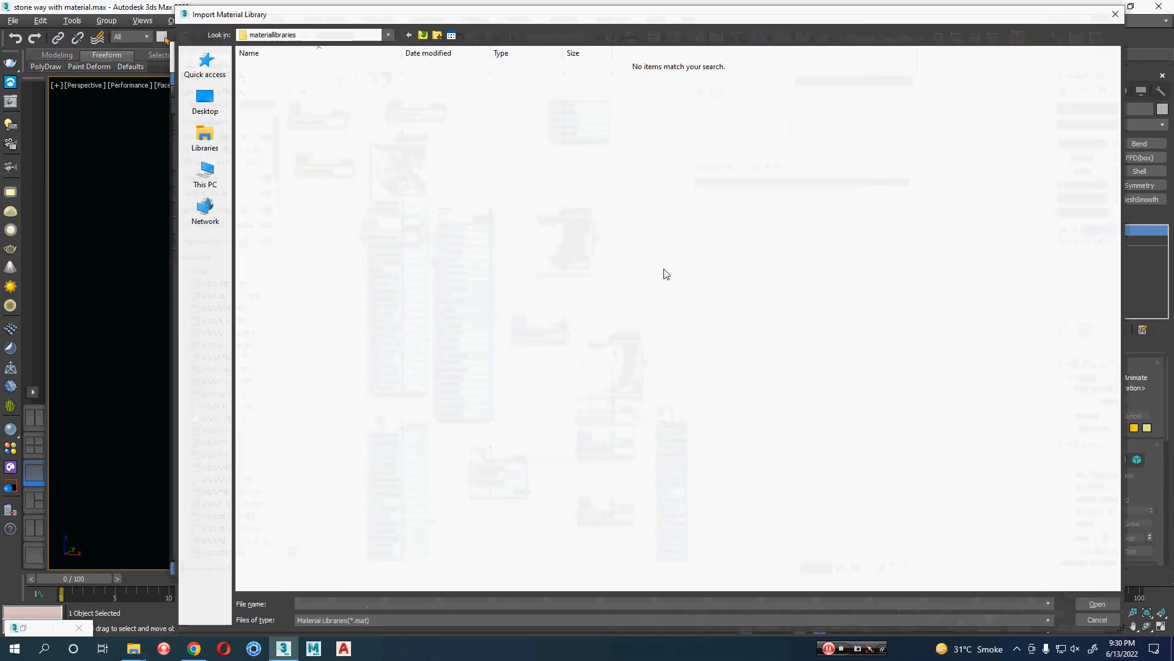
key("ctrl+v")
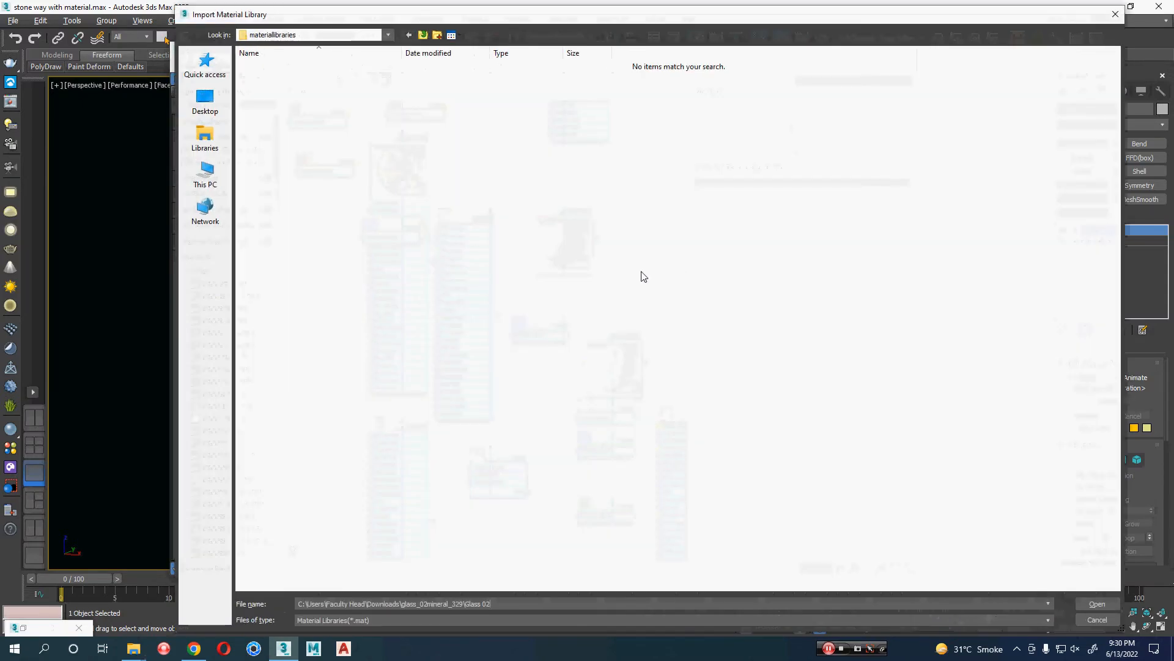
key("Return")
double_click(263, 67)
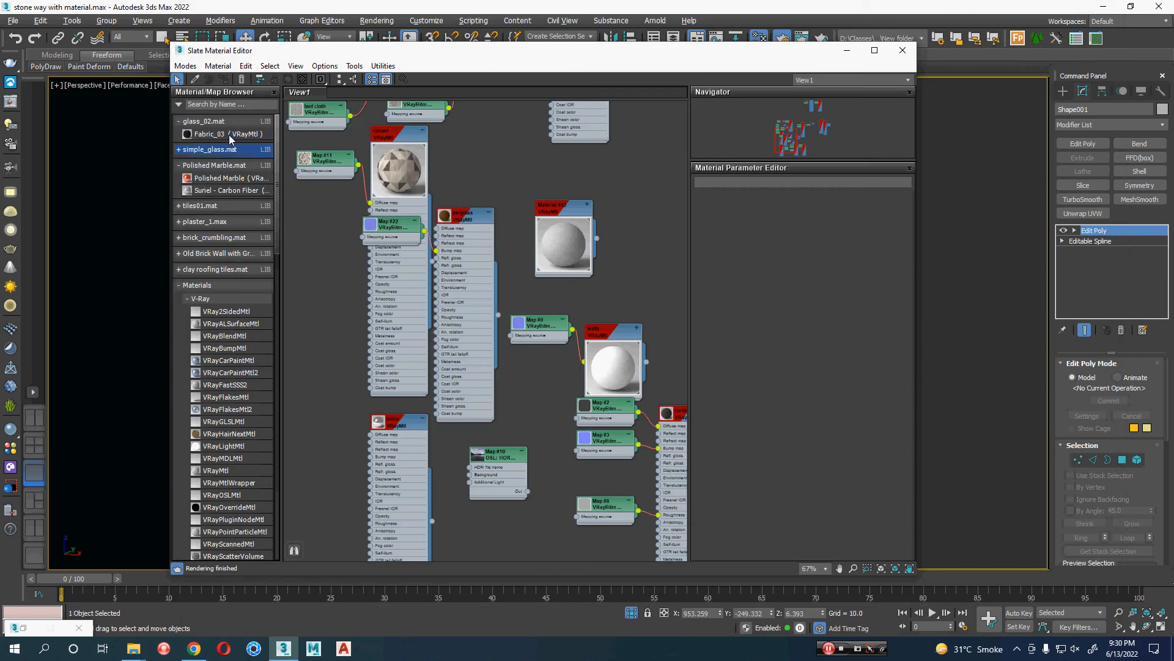
Add the Fabric_03 material from the glass_02 library to an empty area of View1 and show its parameters.
left_click(230, 137)
middle_click_drag(409, 333, 628, 426)
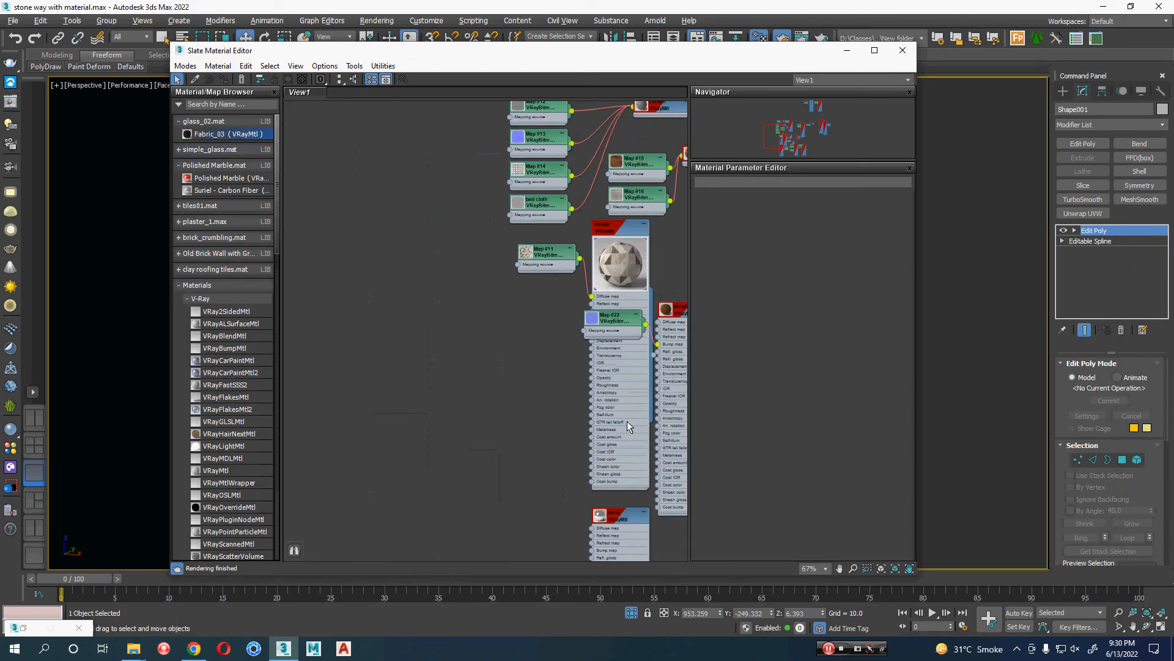
left_click_drag(205, 136, 359, 237)
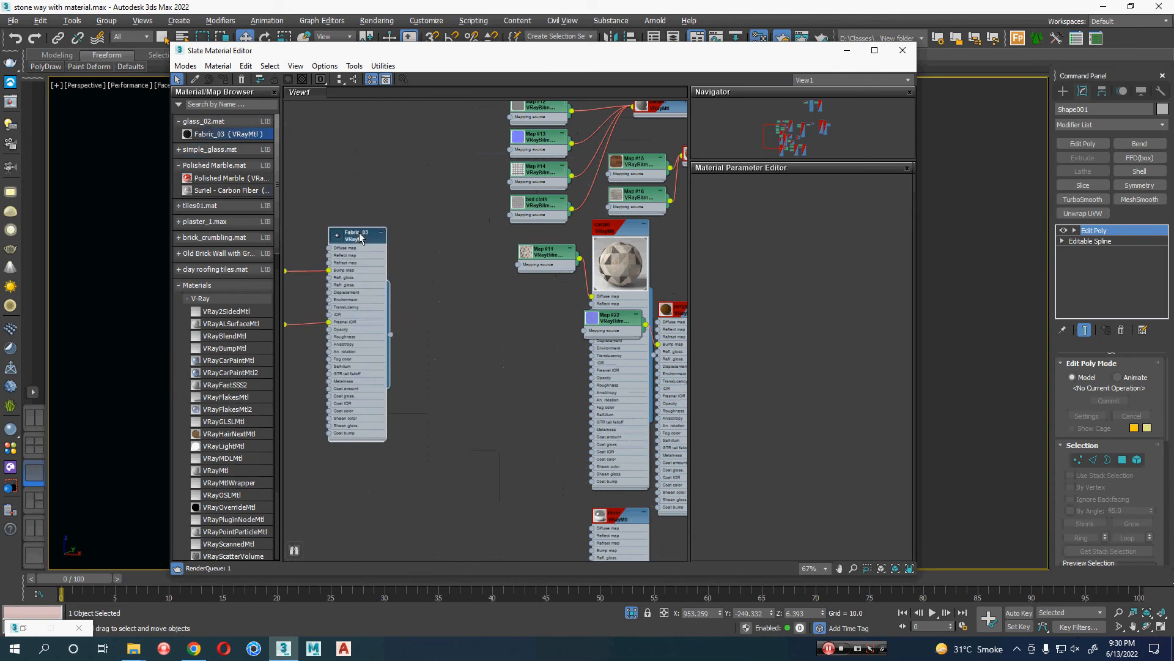
double_click(359, 238)
scroll(360, 237, "up", 6)
middle_click_drag(359, 239, 580, 165)
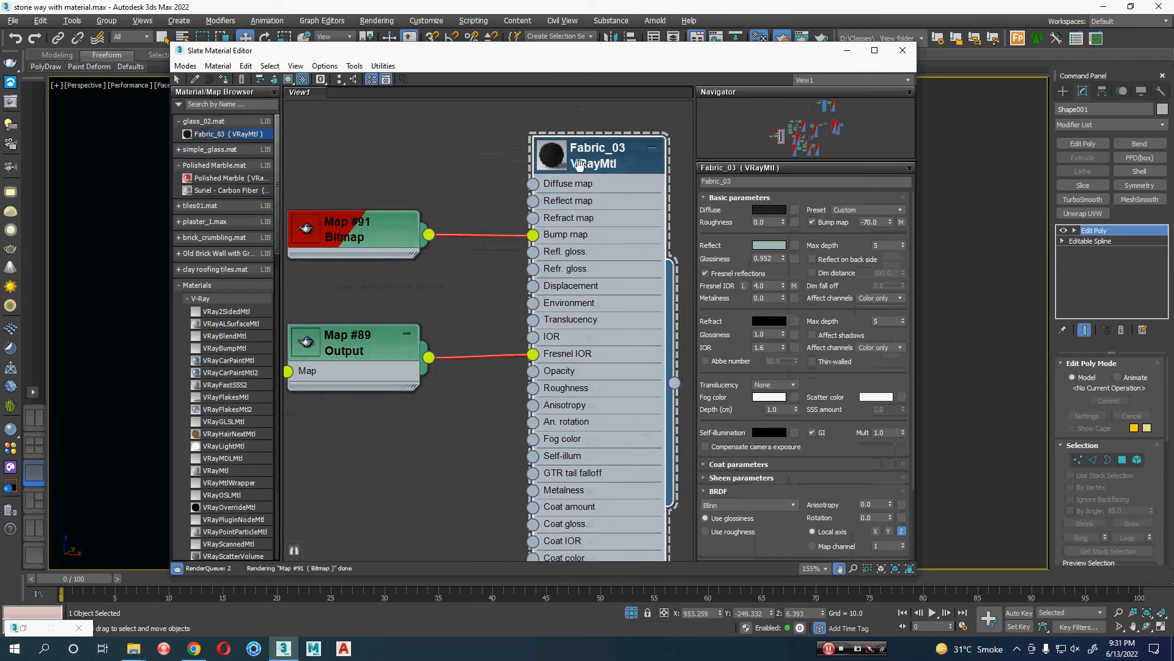
Inspect the bitmap feeding Fabric_03's bump map, check the Glass 02 folder for its texture, and review the material's parameters.
double_click(311, 230)
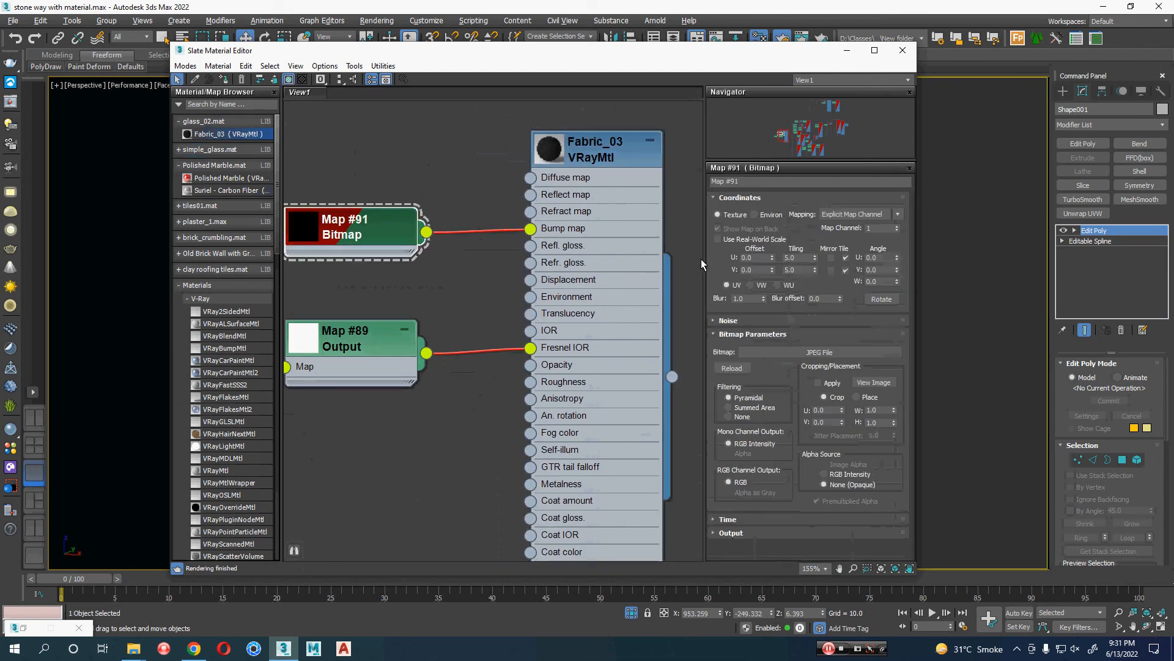
key("alt+Tab")
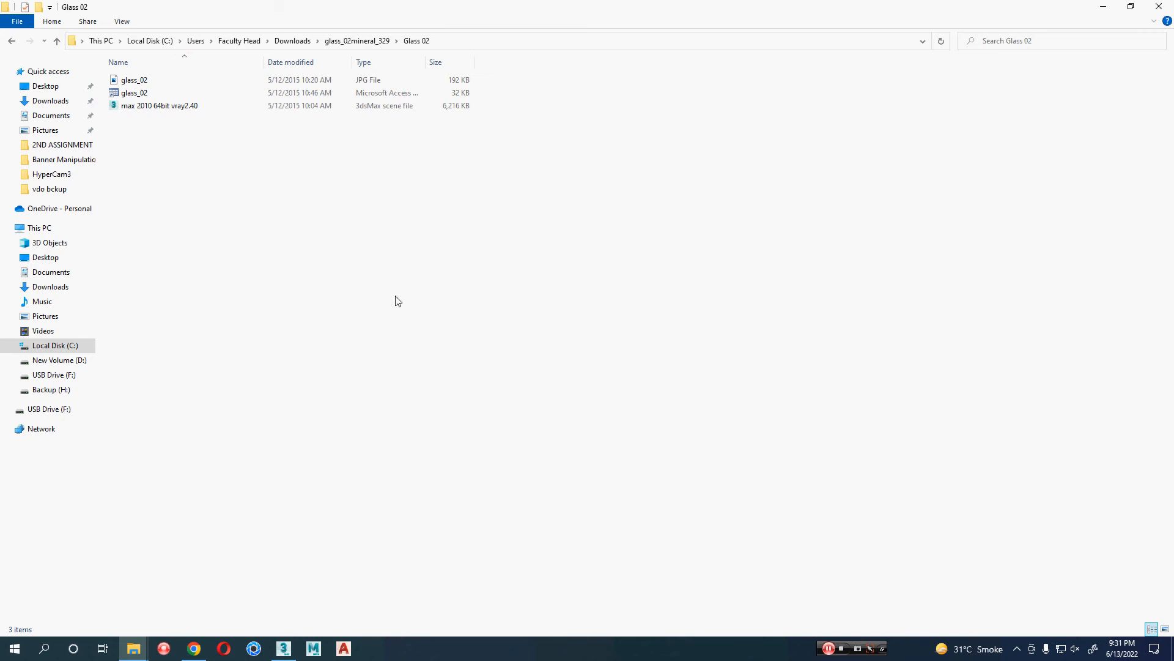
scroll(398, 303, "up", 5, "ctrl")
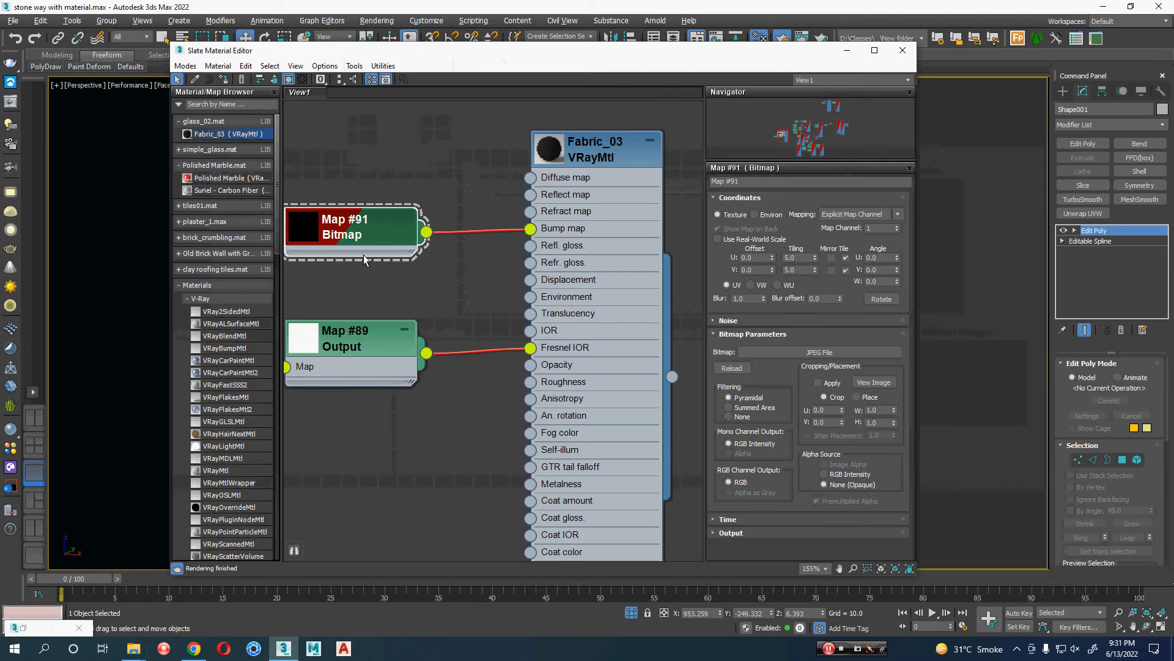
middle_click_drag(431, 281, 404, 275)
scroll(405, 276, "down", 2)
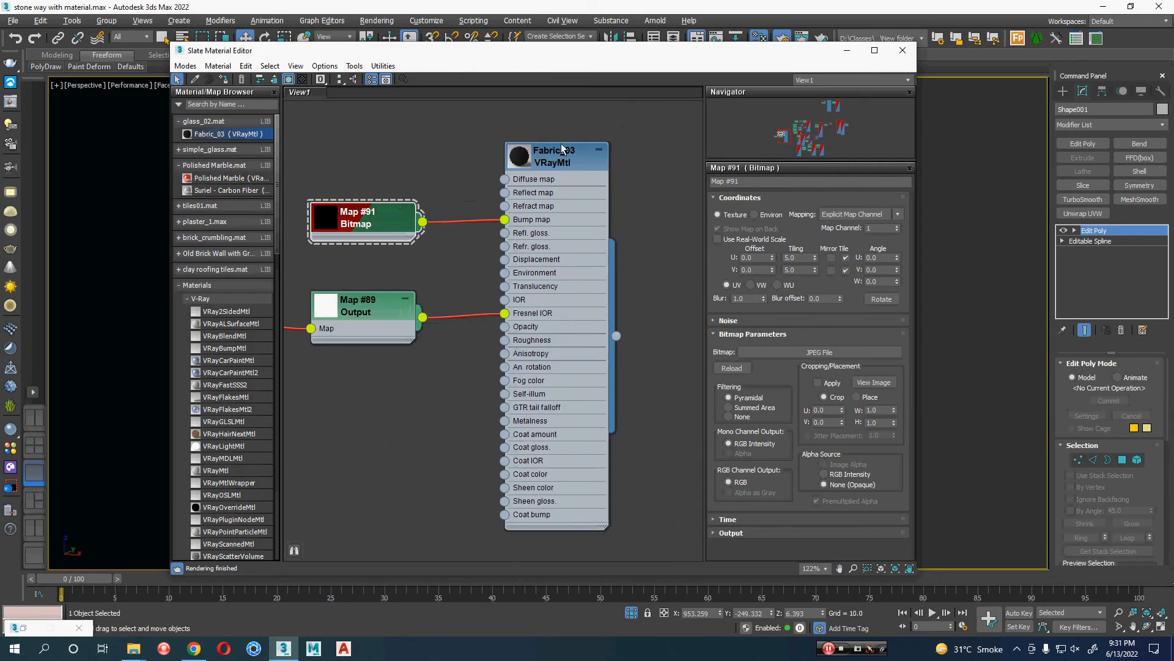
double_click(550, 161)
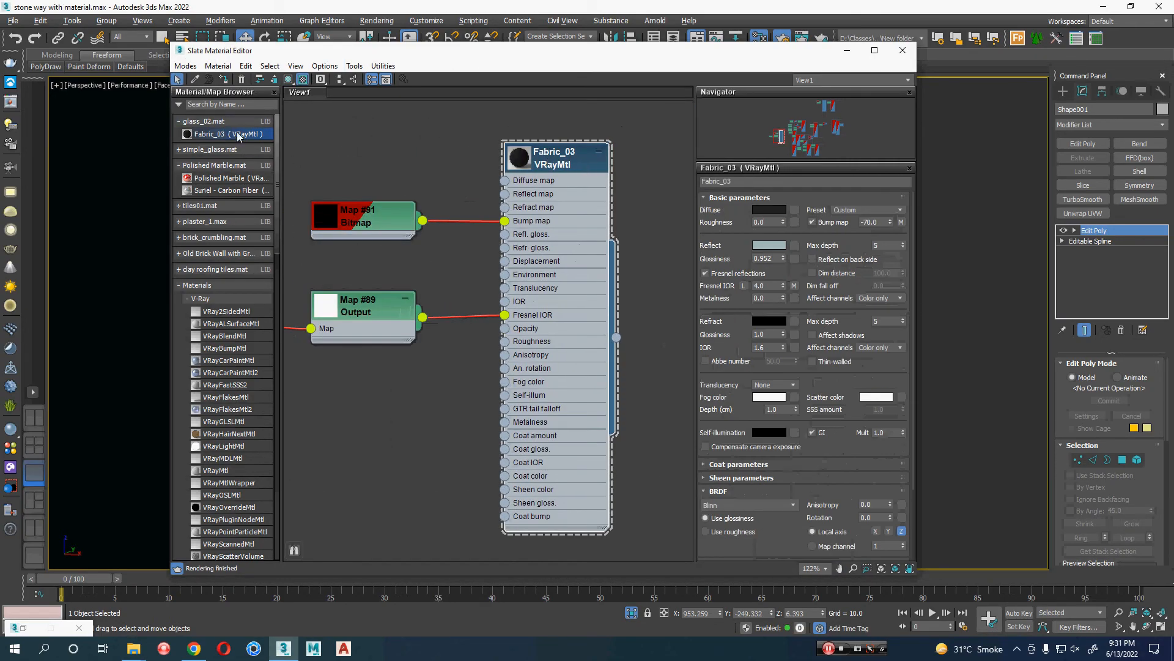
Delete the Fabric_03 material and its leftover bitmap and output map nodes from View1.
key("Delete")
scroll(505, 232, "down", 3)
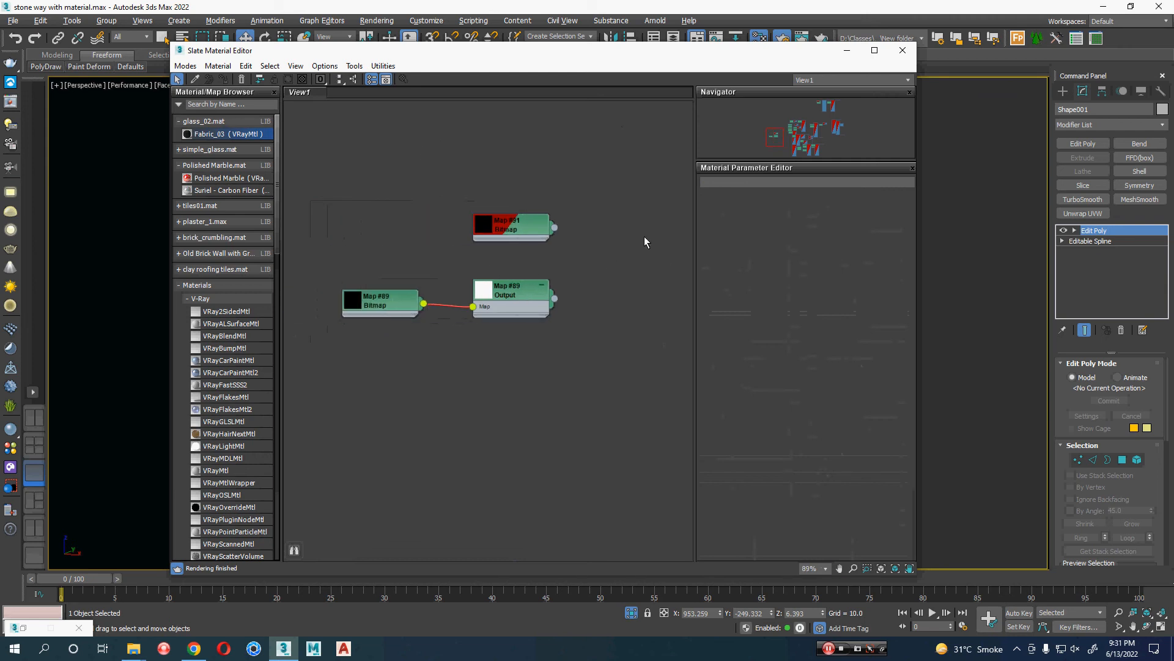
left_click_drag(642, 164, 244, 428)
key("Delete")
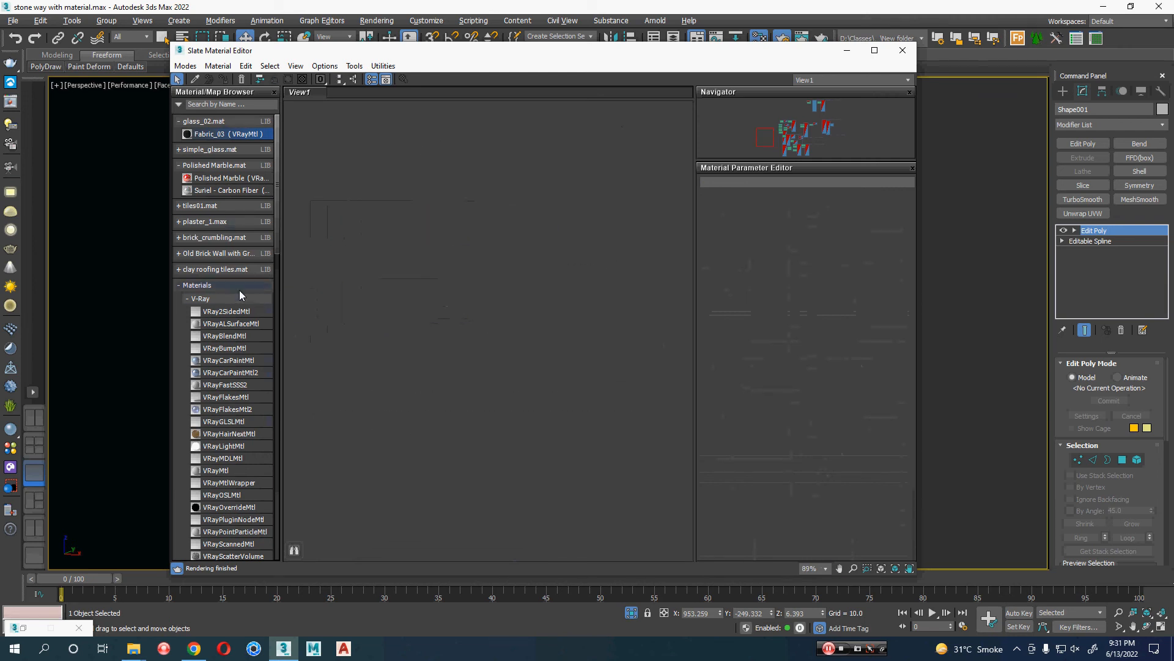
Maximize the Slate Material Editor and examine the parameters of the existing miror material.
scroll(345, 431, "down", 6)
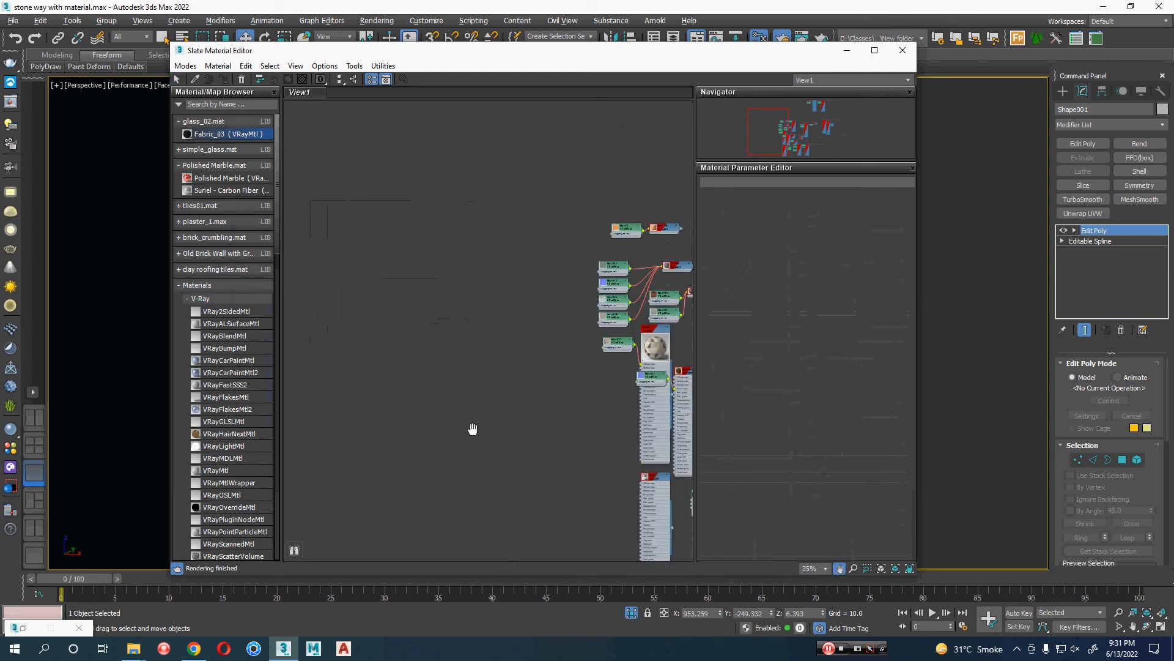
scroll(506, 296, "up", 5)
middle_click_drag(512, 306, 407, 393)
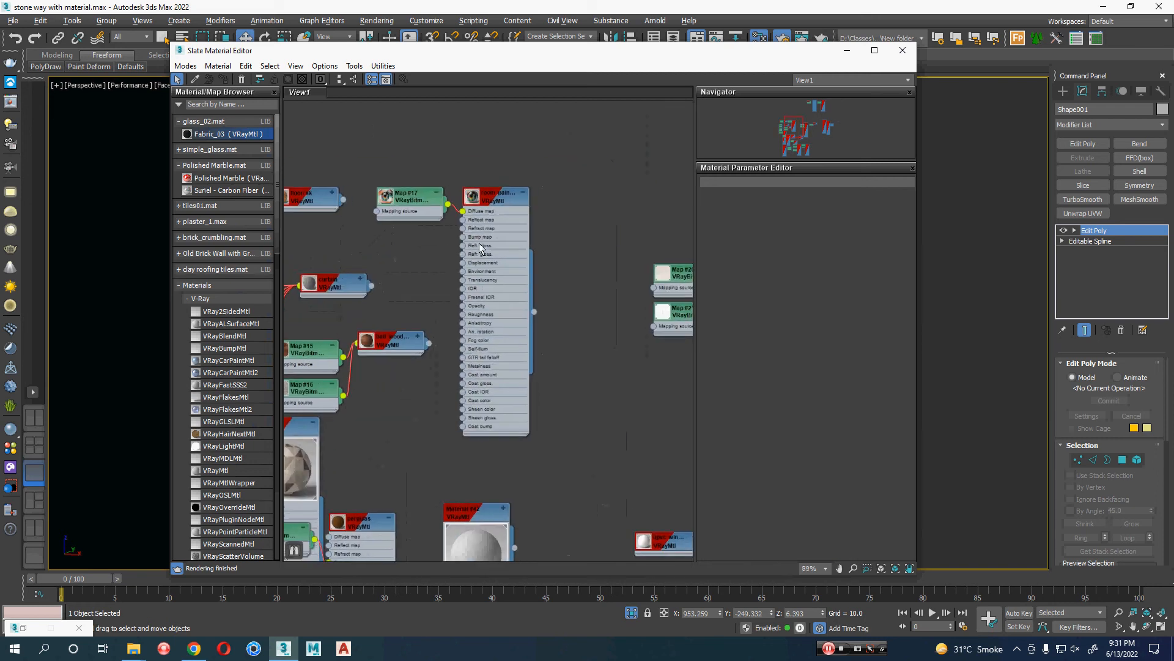
scroll(597, 375, "up", 2)
middle_click_drag(598, 375, 640, 136)
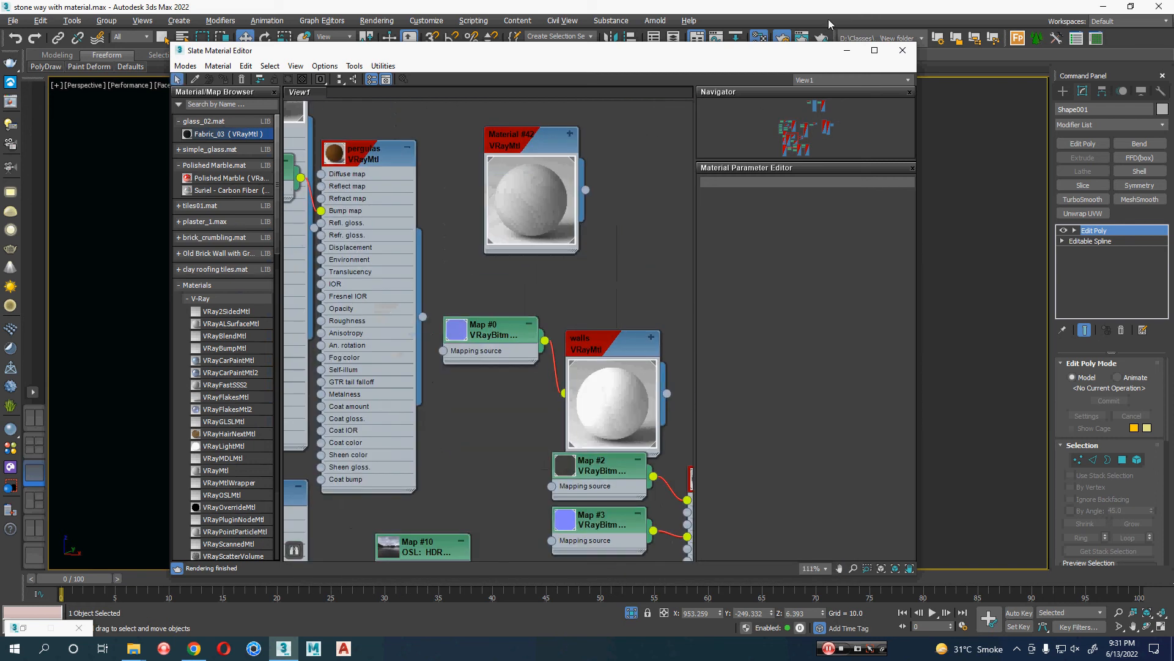
left_click(875, 50)
middle_click_drag(579, 363, 713, 138)
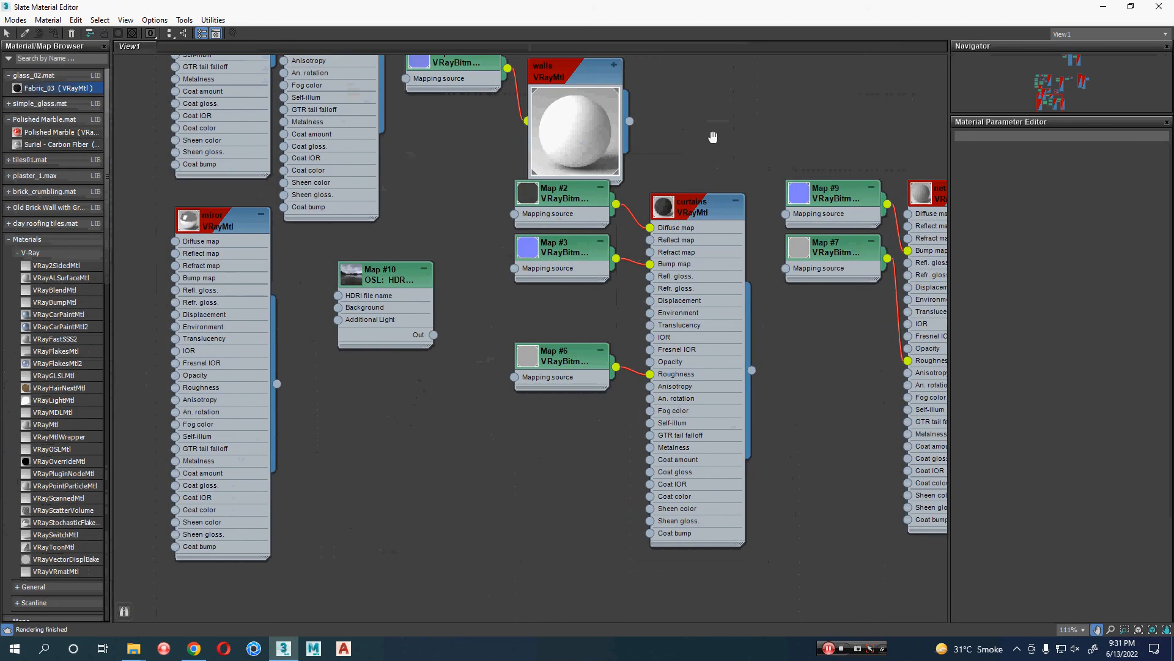
middle_click_drag(701, 377, 371, 326)
middle_click_drag(496, 357, 755, 446)
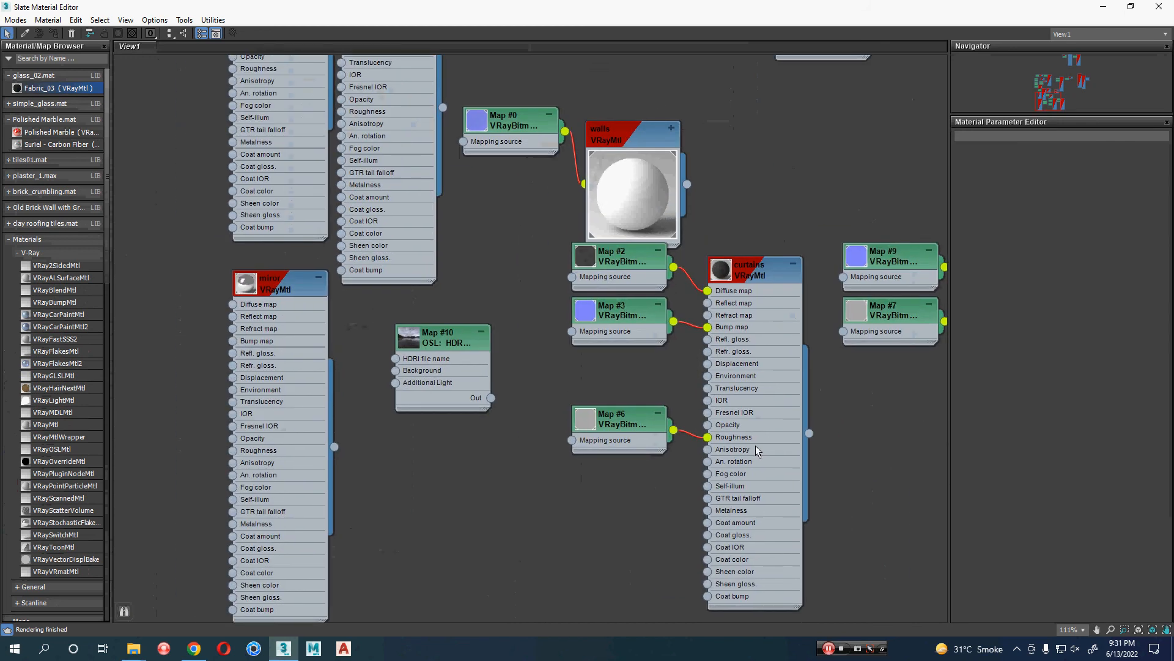
left_click(249, 287)
double_click(249, 288)
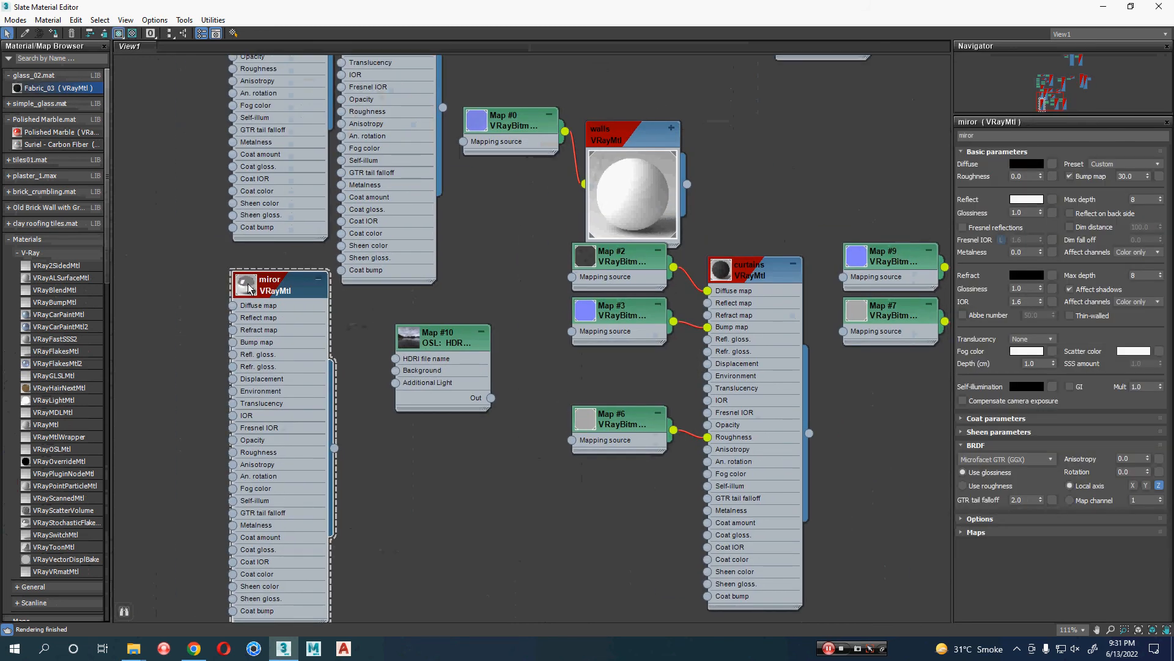
Find the existing glass material in View1, show its parameters and enlarge its preview.
middle_click_drag(537, 414, 338, 328)
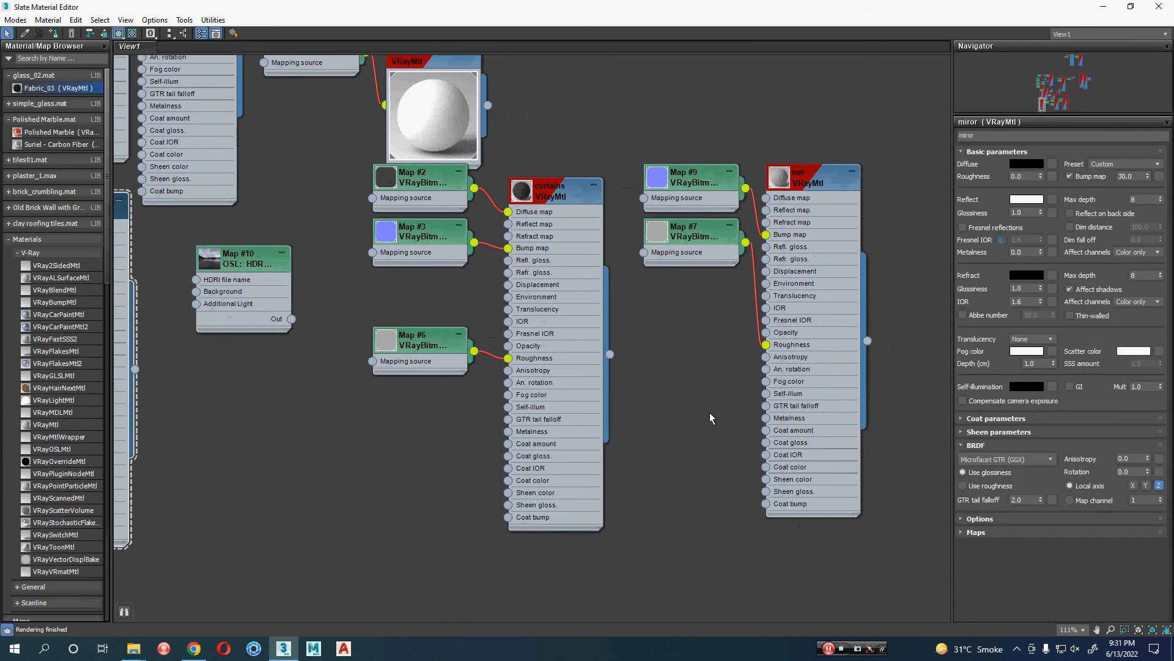
middle_click_drag(709, 412, 652, 527)
middle_click_drag(549, 184, 616, 535)
mouse_move(659, 220)
middle_mouse_down()
mouse_move(608, 440)
mouse_move(678, 210)
middle_mouse_up()
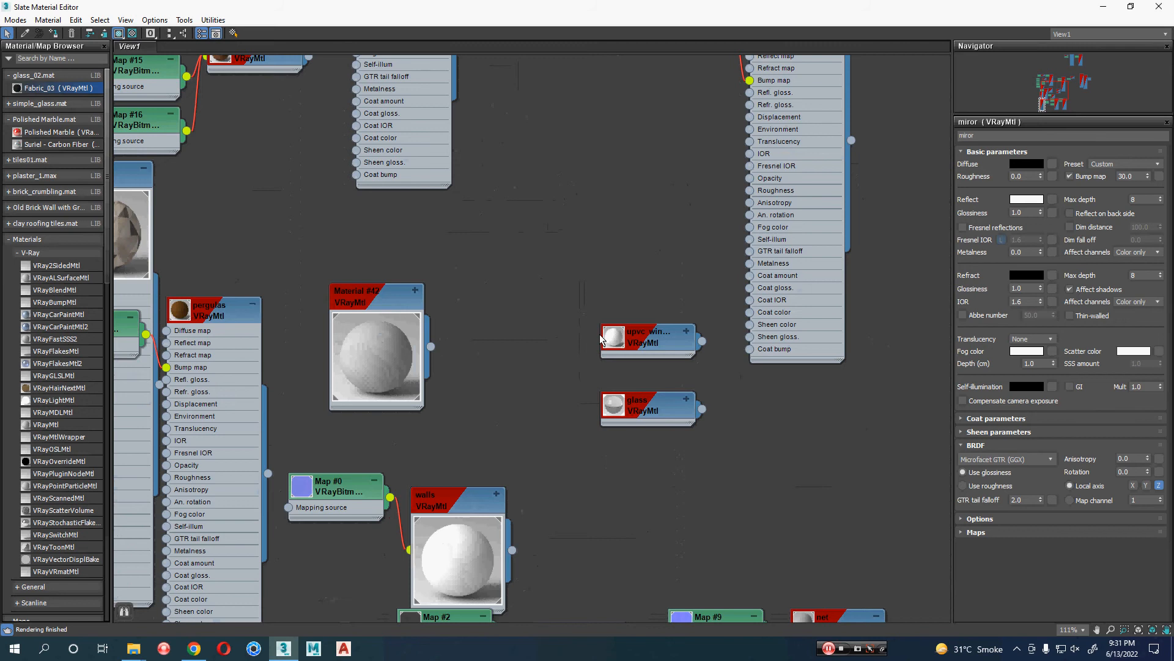
scroll(617, 394, "up", 5)
left_click(677, 440)
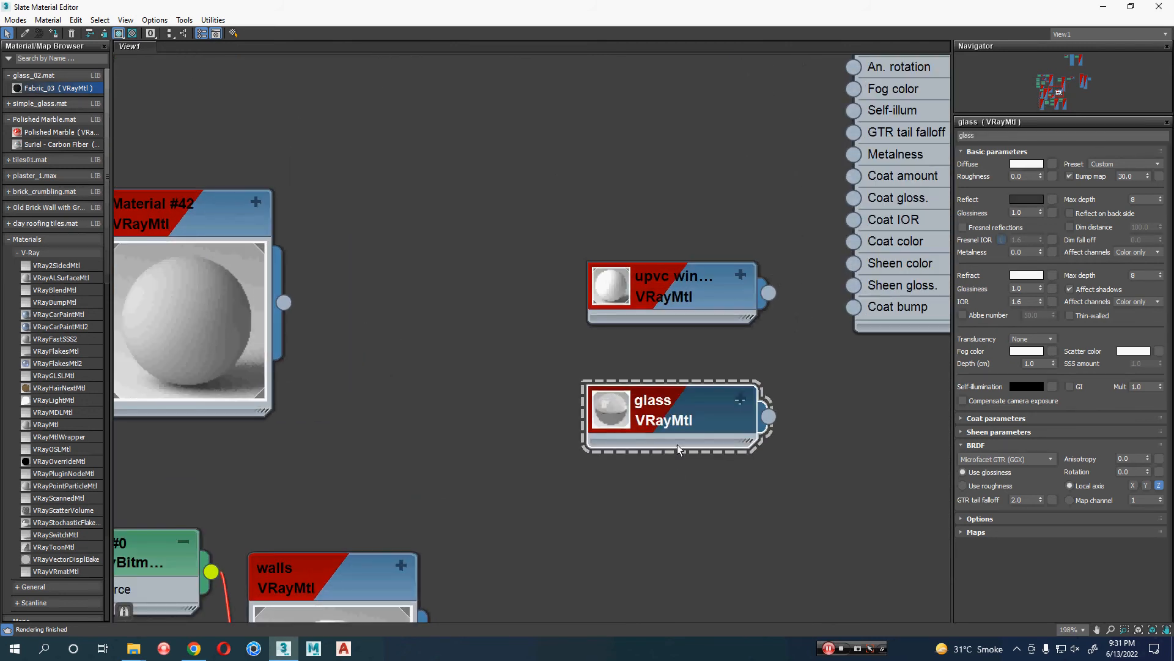
double_click(606, 407)
middle_click_drag(830, 483, 721, 306)
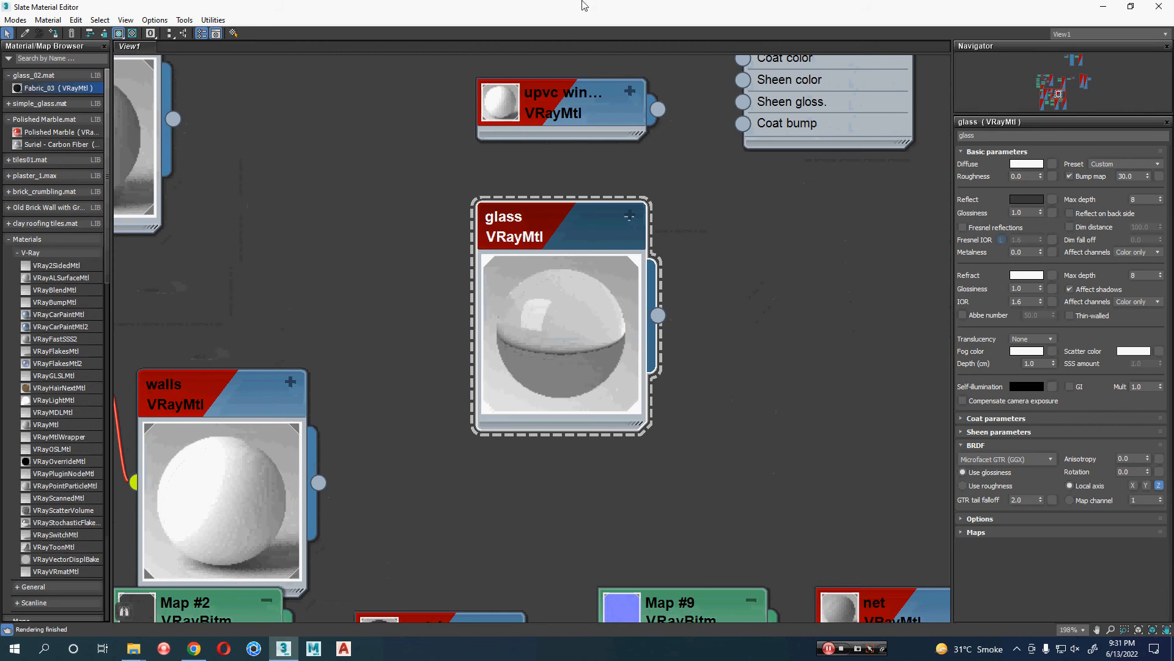
Restore the Slate Material Editor to a smaller window beside the viewport and assign the glass material to the large side-wall panel.
left_click_drag(586, 6, 900, 82)
middle_click_drag(862, 340, 636, 311)
left_click(451, 503)
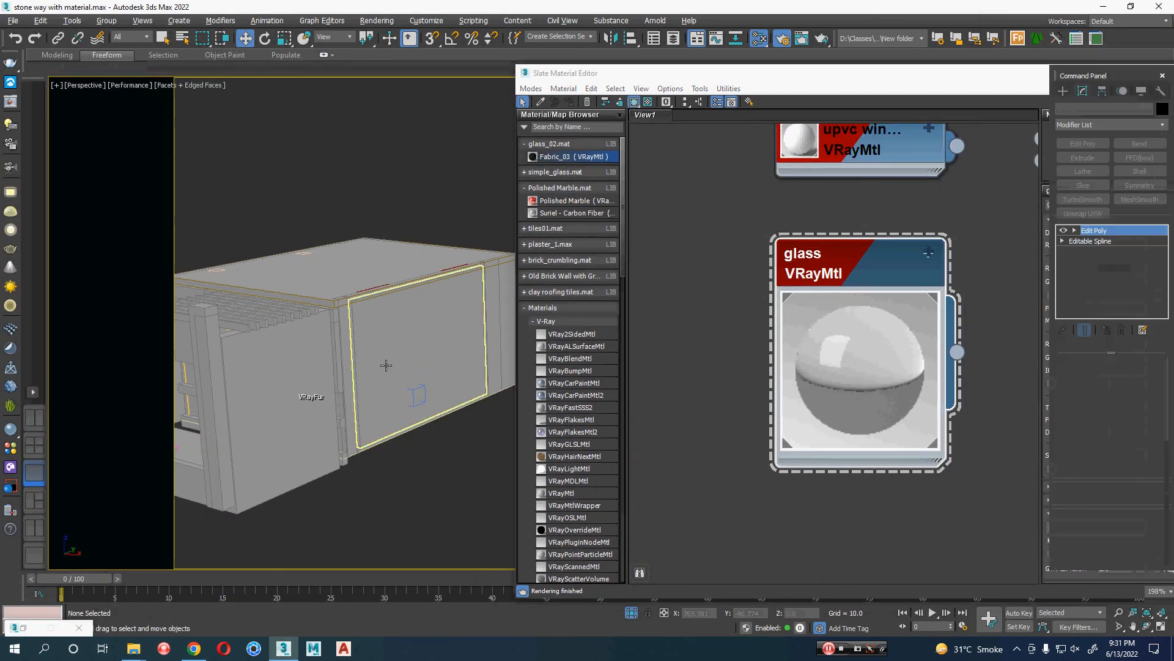
left_click(385, 365)
right_click(866, 248)
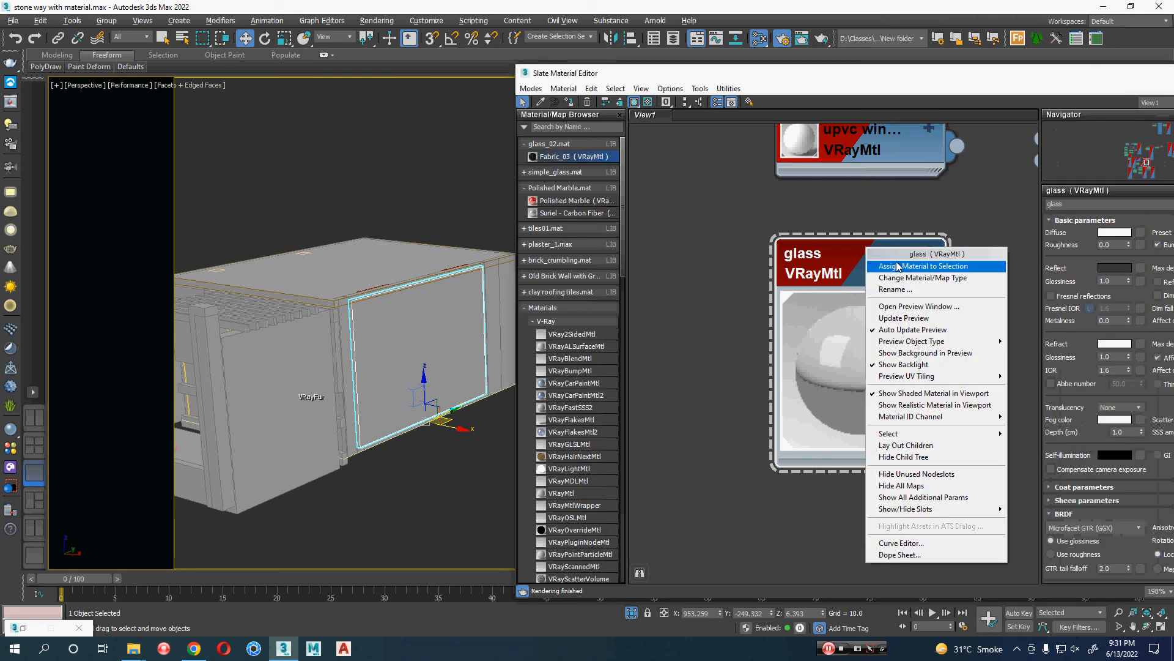
left_click(898, 266)
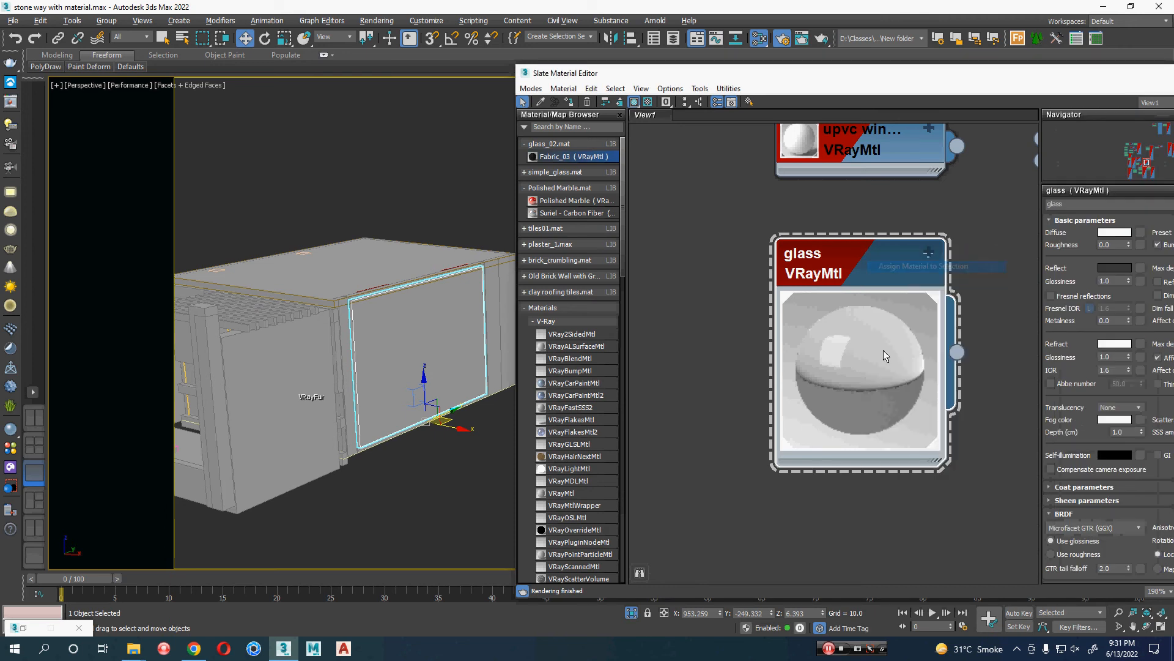
right_click(839, 273)
left_click(869, 291)
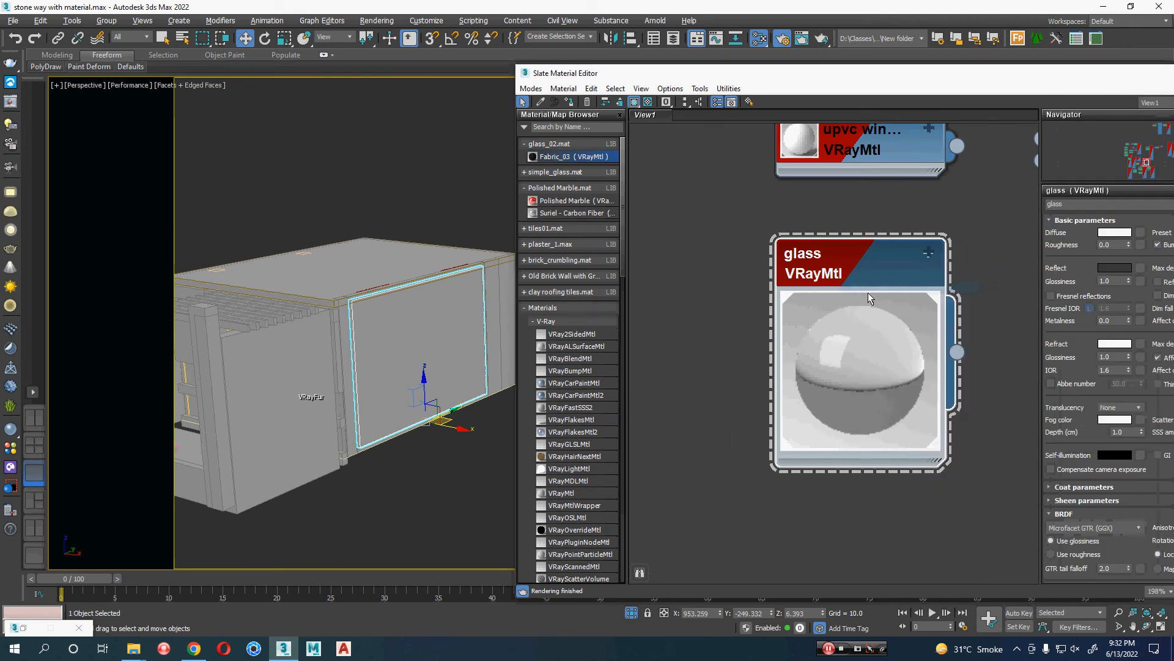
left_click(439, 488)
left_click(237, 238)
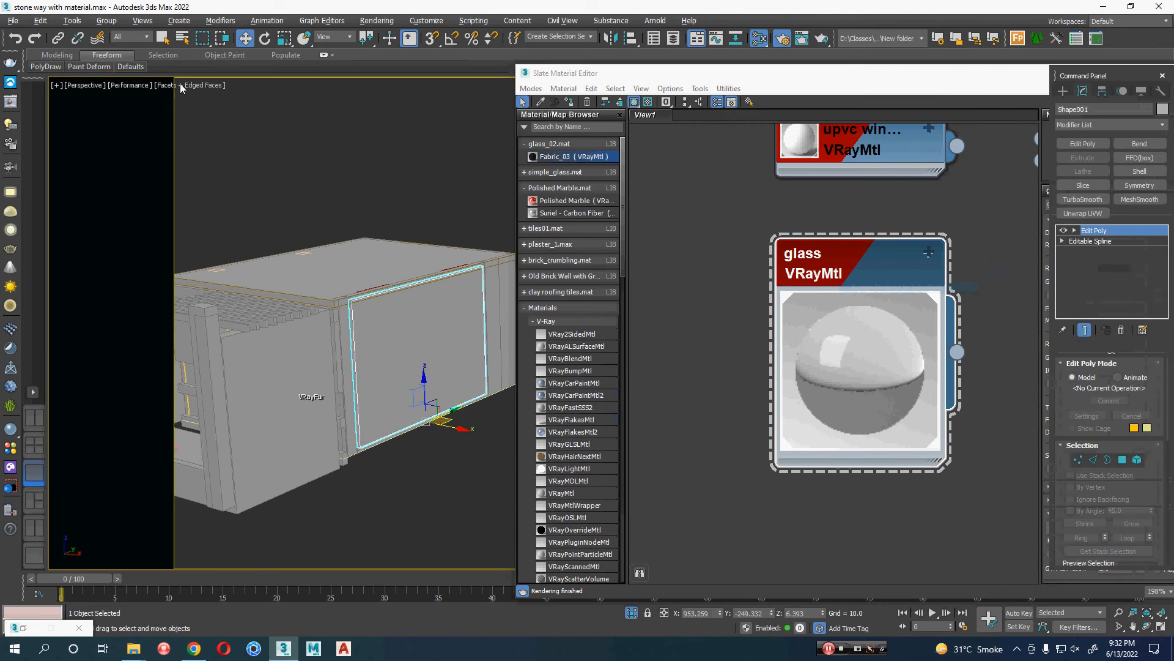
Assign the glass material to the selected side-wall panel again and clear the selection.
right_click(854, 245)
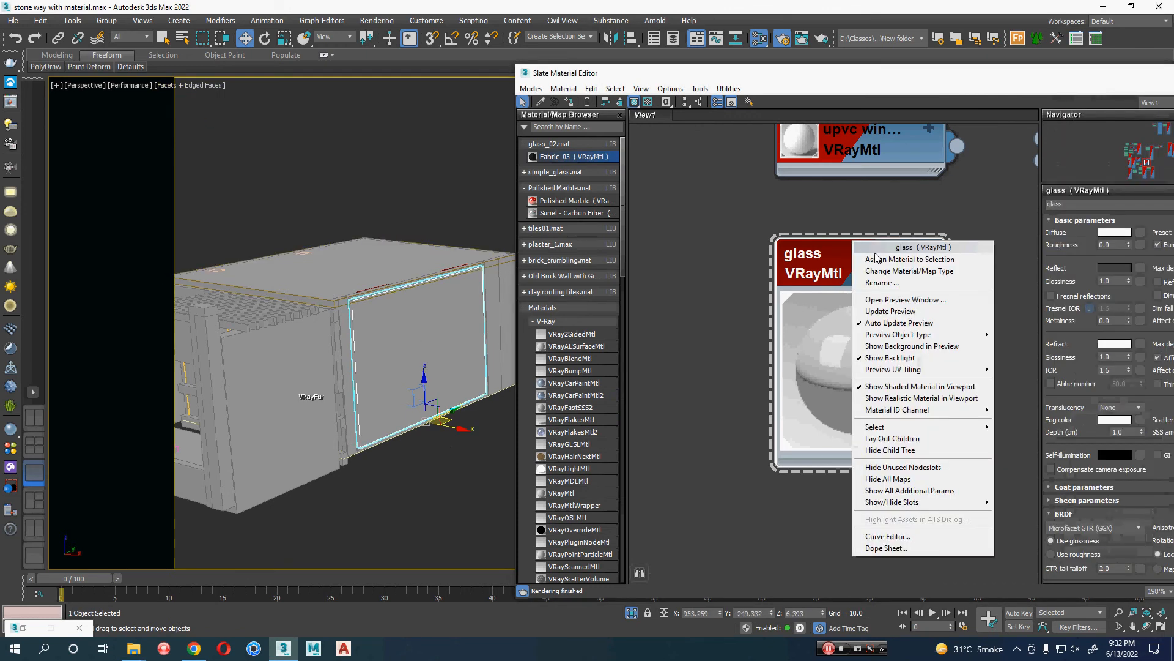
left_click(884, 263)
left_click(451, 498)
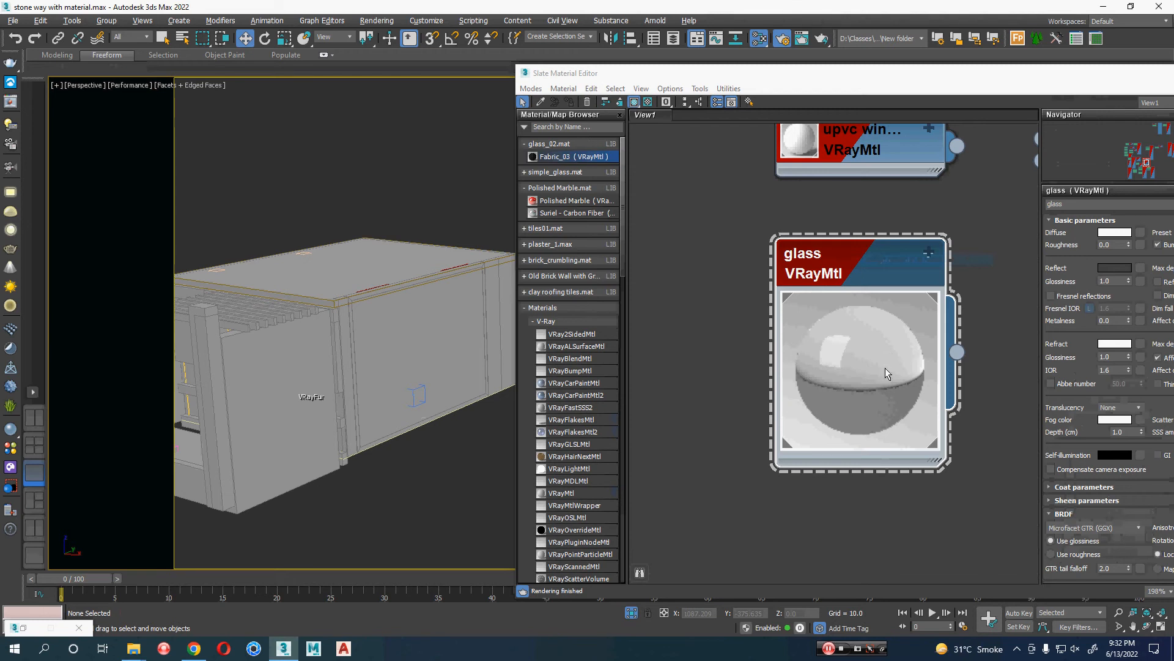
Reposition the glass material node in View1 so it sits directly beneath the upvc window material node.
scroll(883, 375, "down", 2)
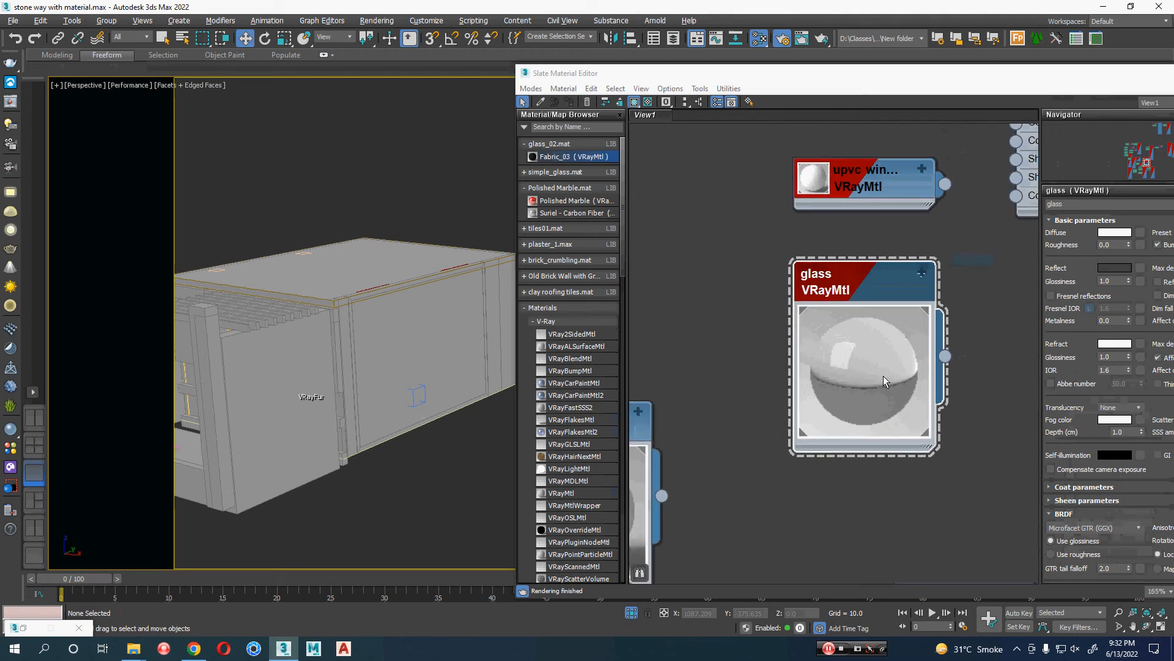
scroll(868, 280, "down", 1)
left_click_drag(865, 278, 832, 262)
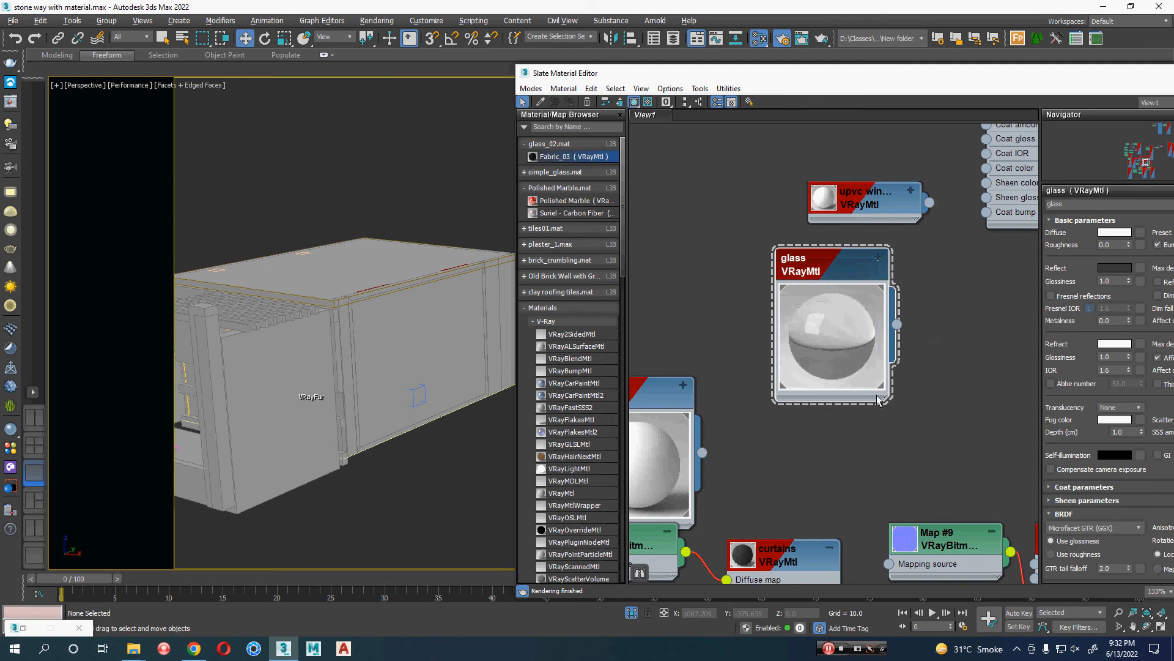
left_click(877, 258)
left_click_drag(877, 261, 897, 245)
left_click(895, 241)
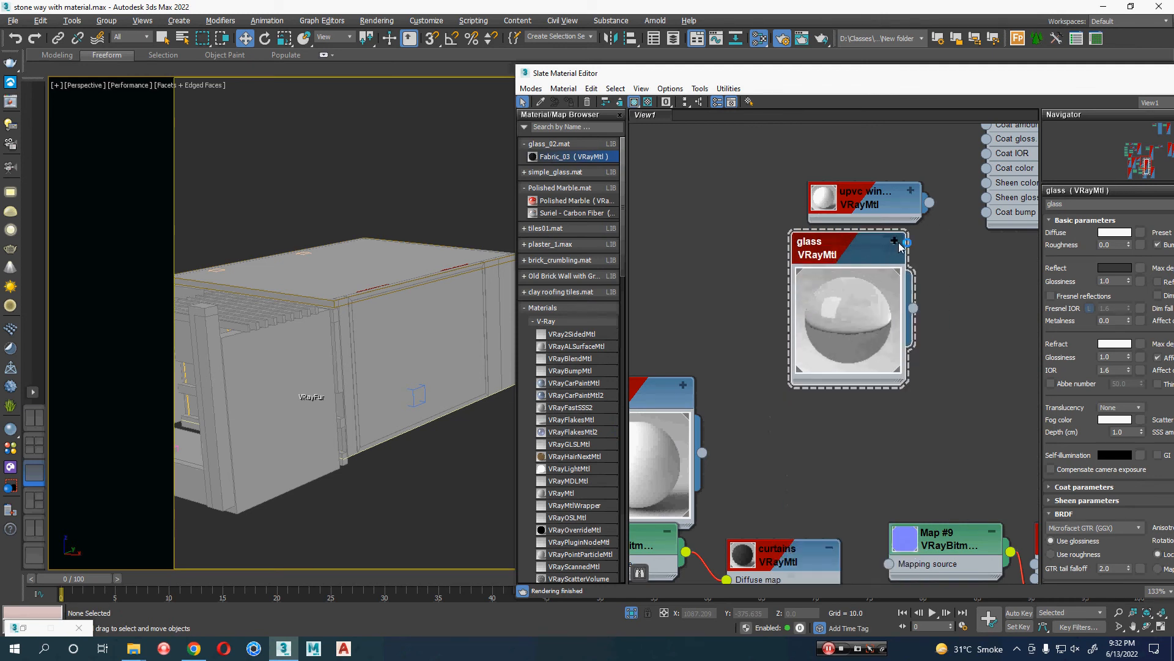
Switch to the vray-materials.de page in Chrome and search the material library for "glass".
key("alt+Tab")
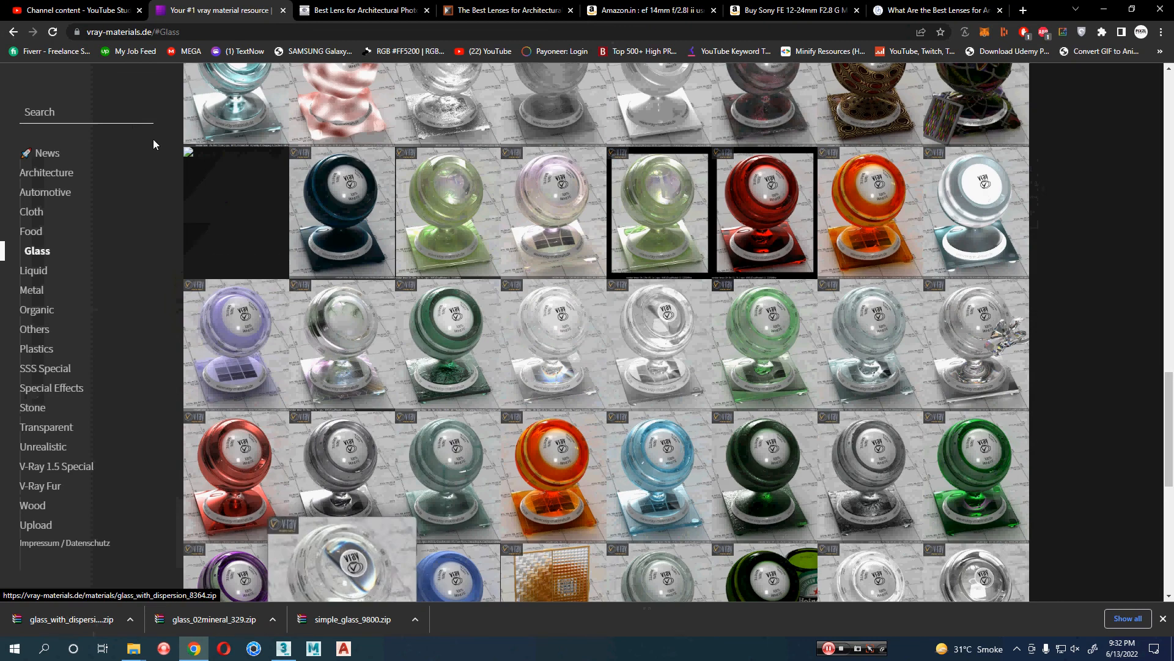
left_click(80, 110)
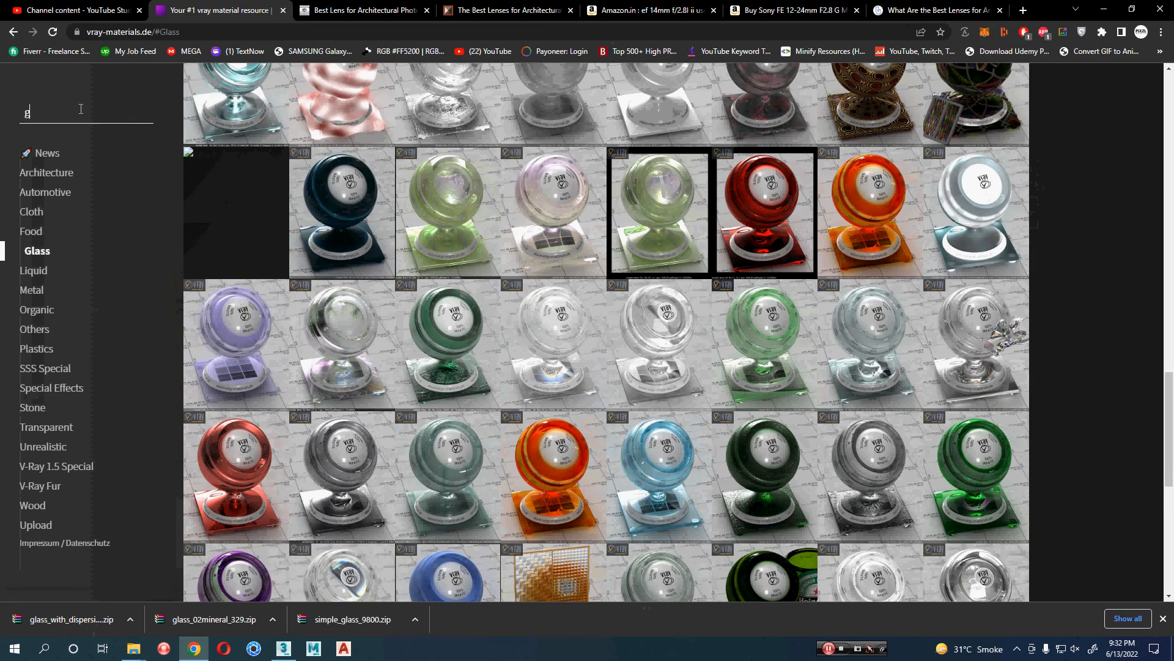
type("glass")
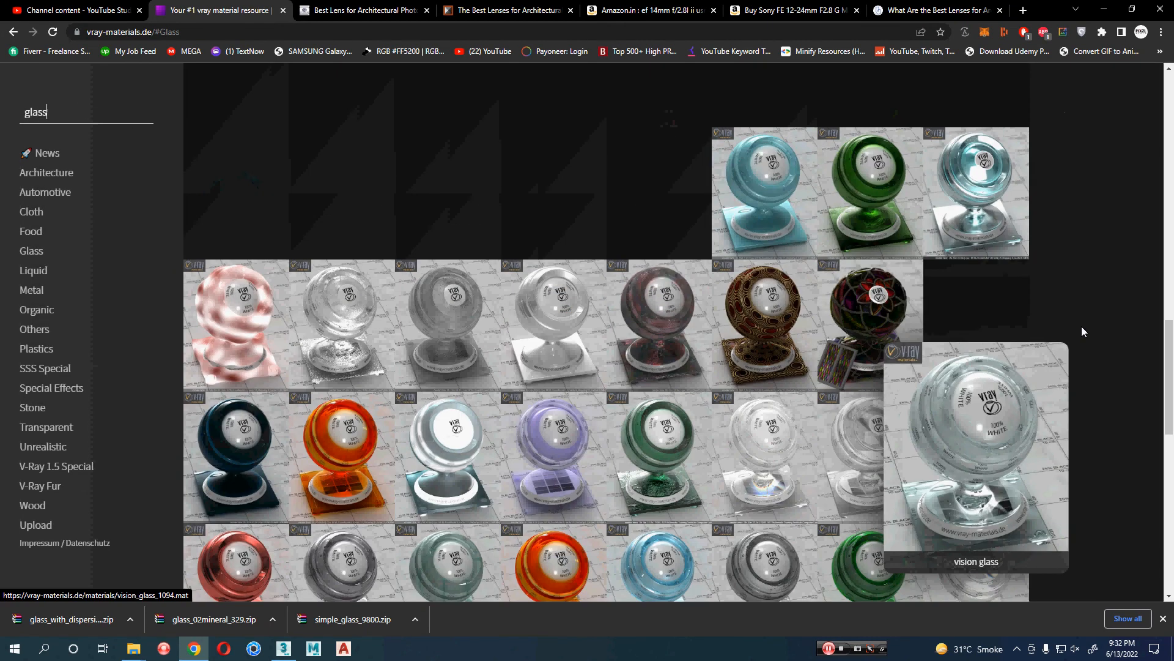
mouse_move(883, 476)
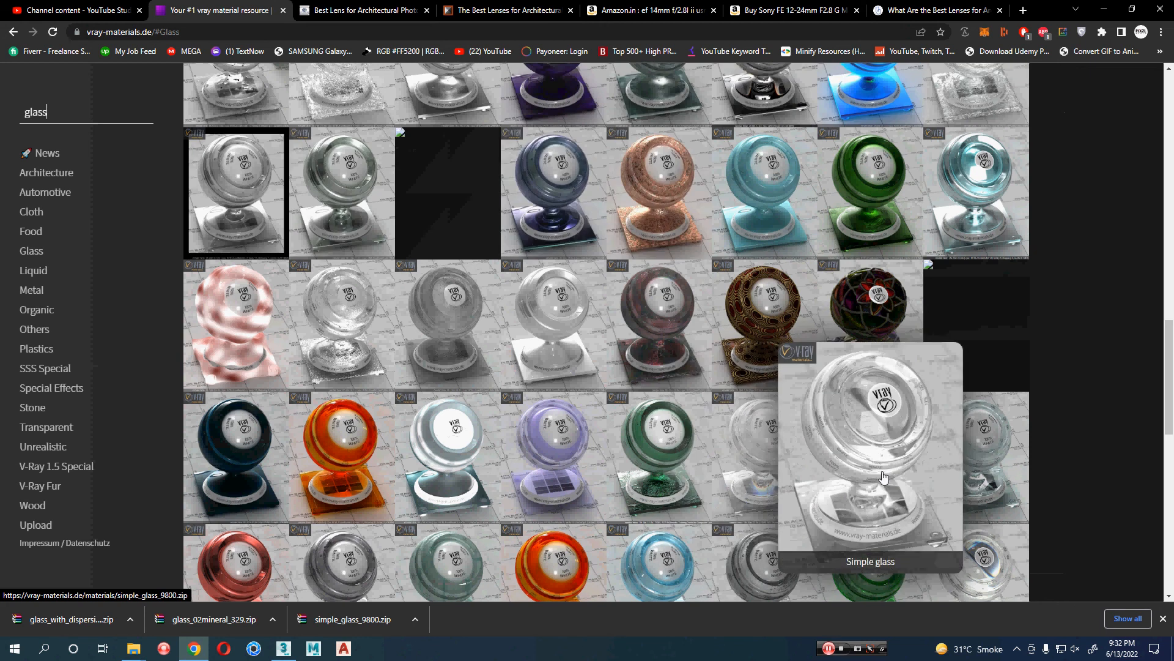
Search the material library for "clear glass" and download the Clear Glass material.
left_click(23, 112)
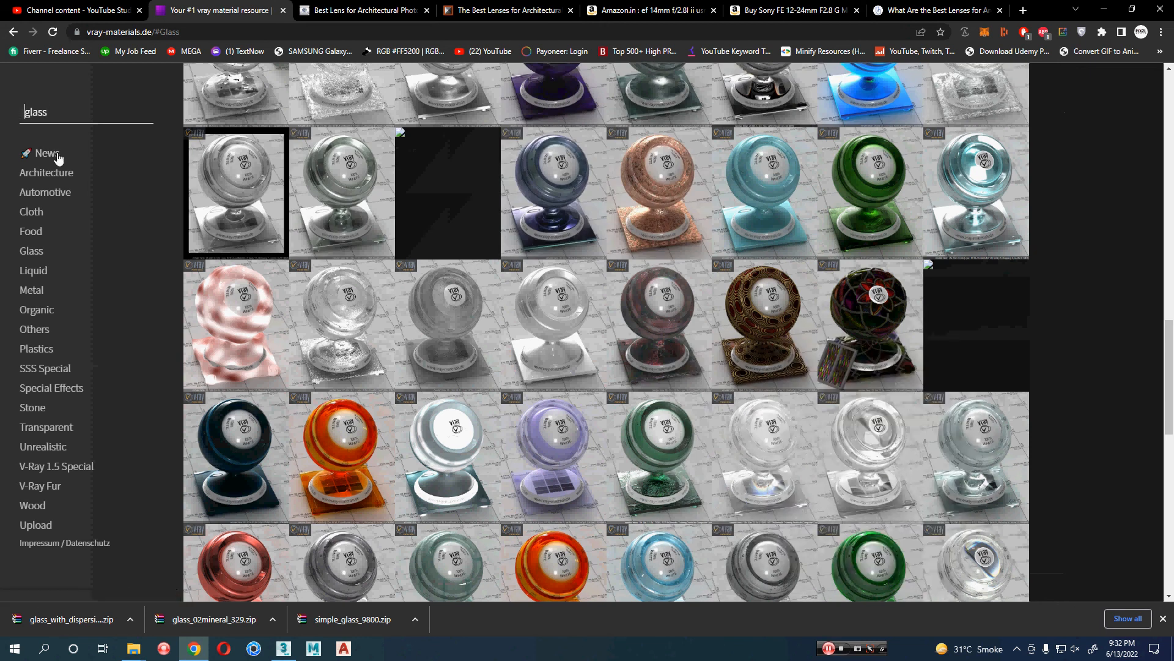
type("clear")
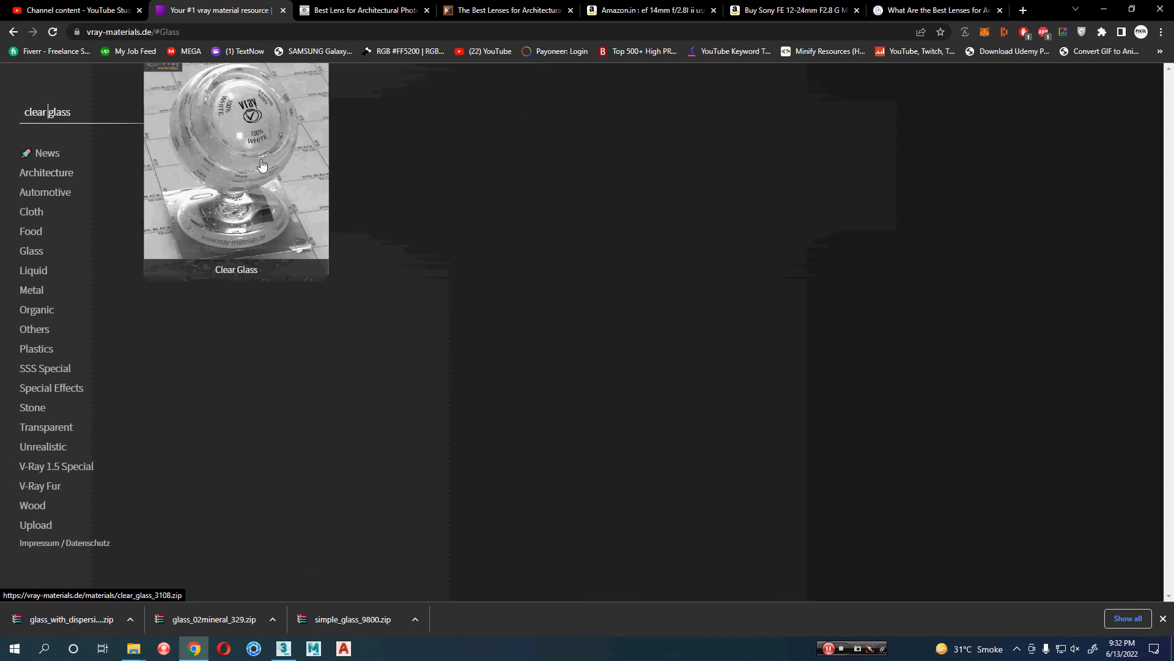
left_click(318, 177)
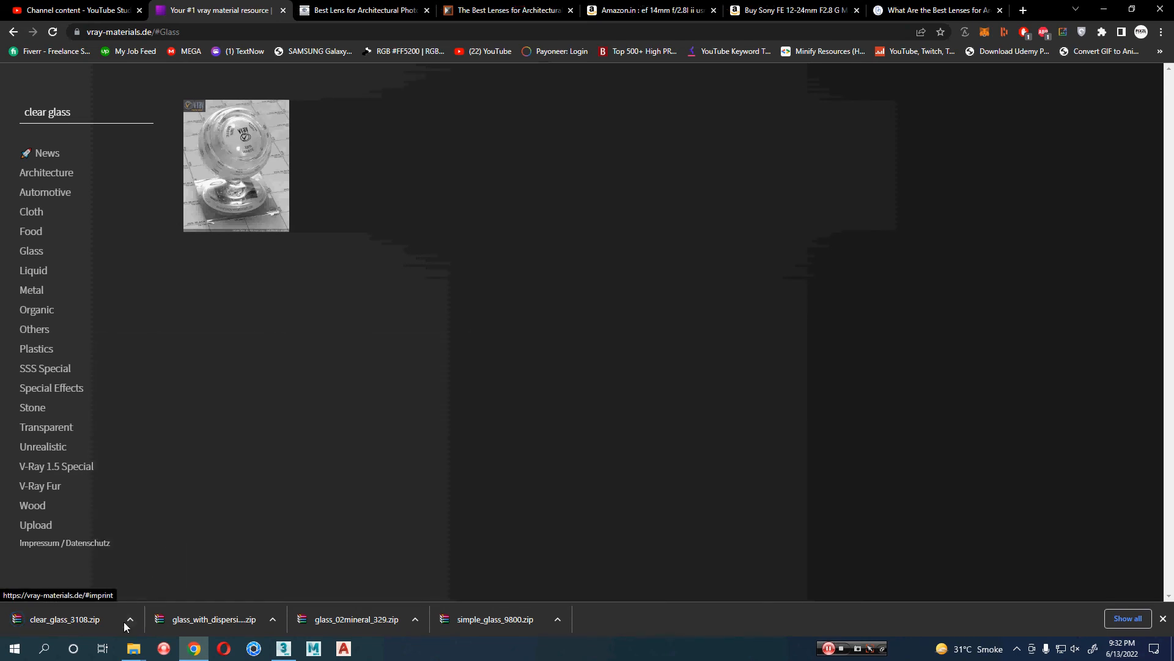
Extract the downloaded clear_glass_3108 archive in the Downloads folder and copy the extracted folder's path.
left_click(129, 619)
left_click(156, 581)
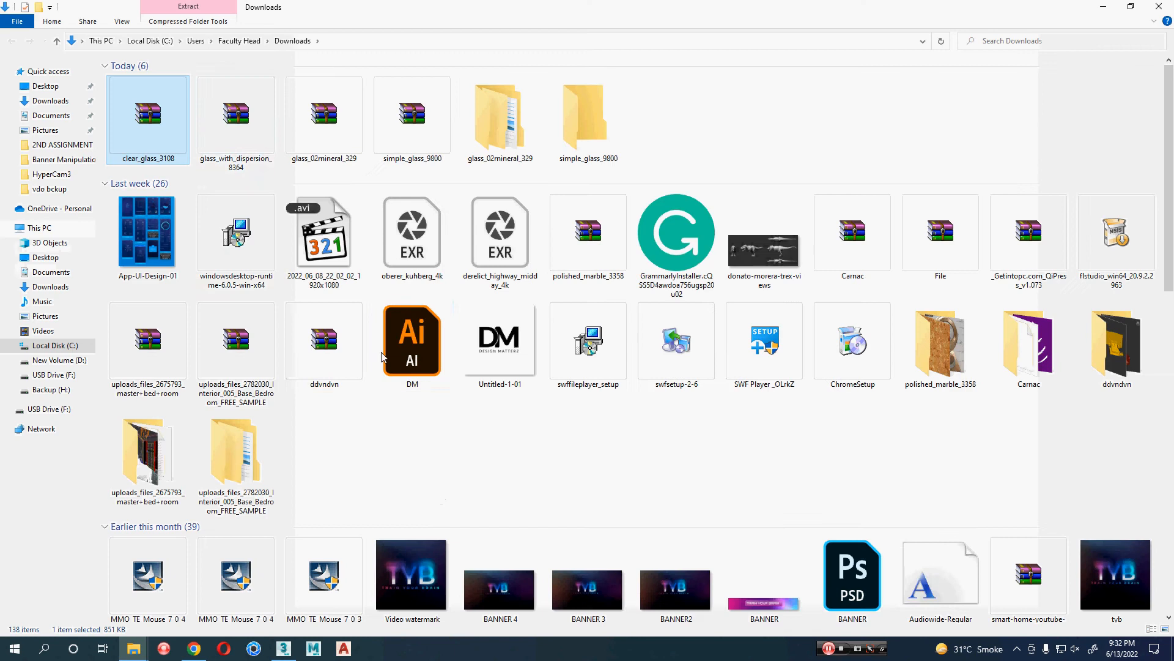
right_click(168, 112)
left_click(232, 177)
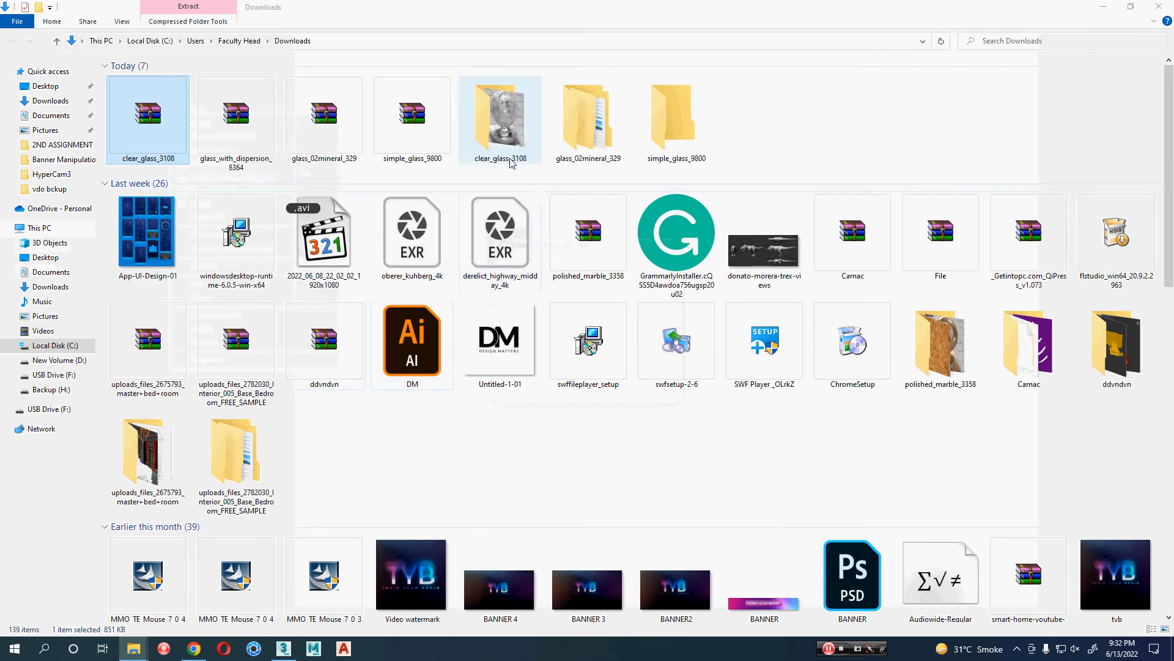
double_click(510, 160)
key("alt+d")
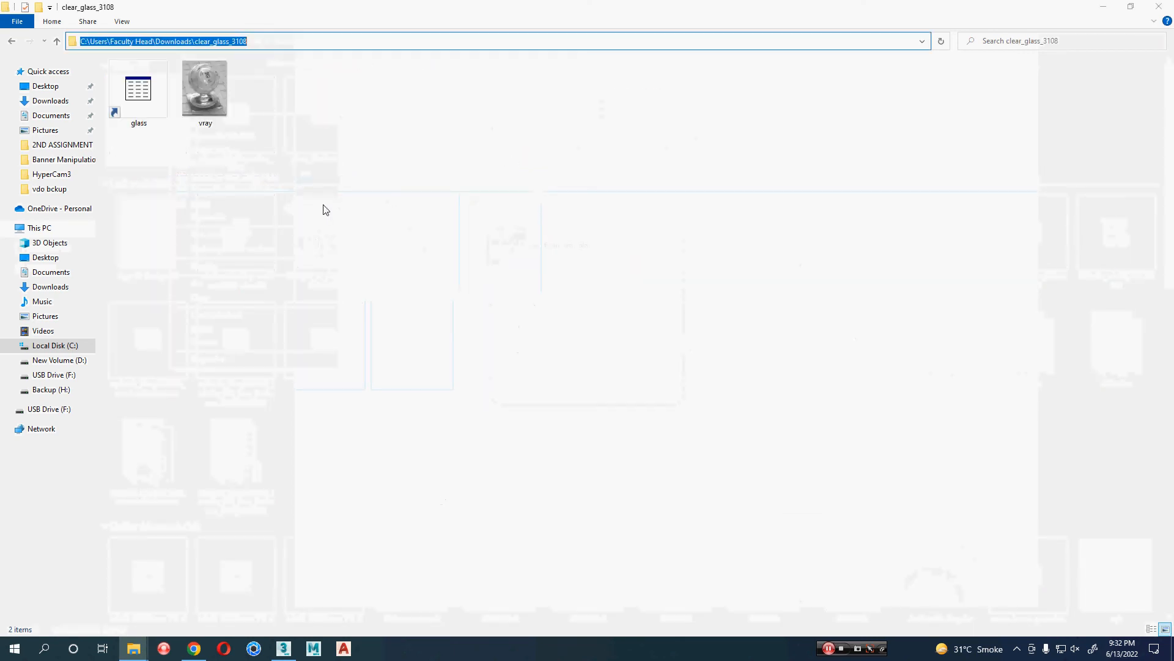
Switch to 3ds Max and import the glass material library from the clear_glass_3108 folder into the Slate Material Editor.
key("alt+Tab")
key("alt+Tab")
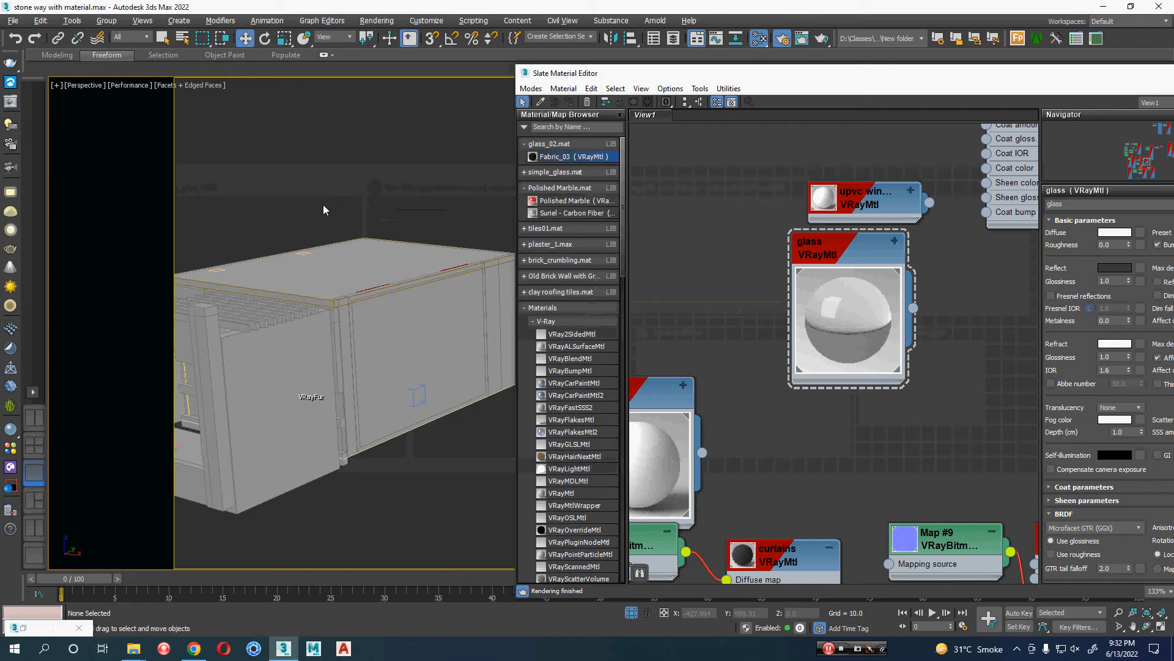
scroll(721, 256, "down", 8)
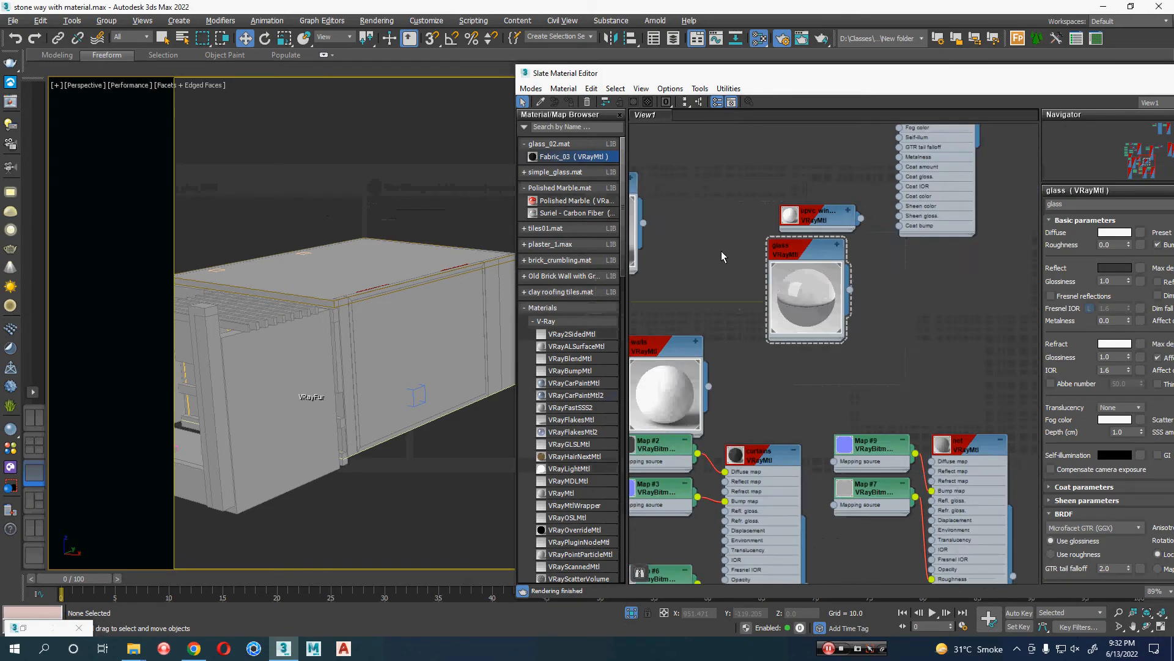
middle_click_drag(798, 304, 787, 280)
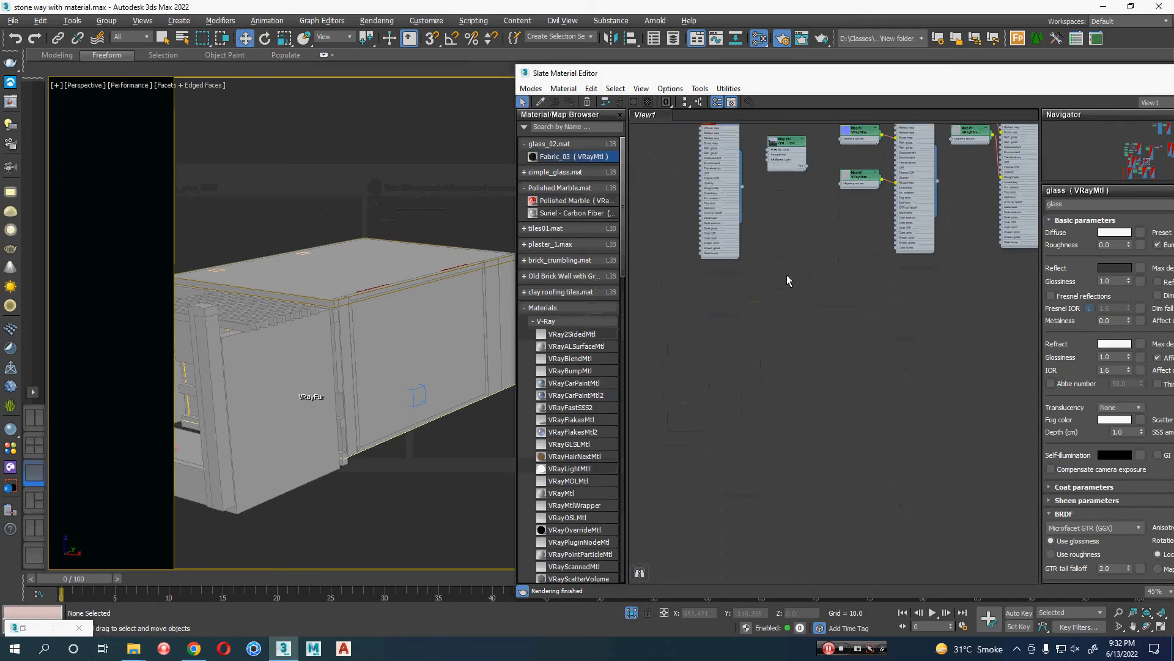
left_click(524, 127)
left_click(565, 182)
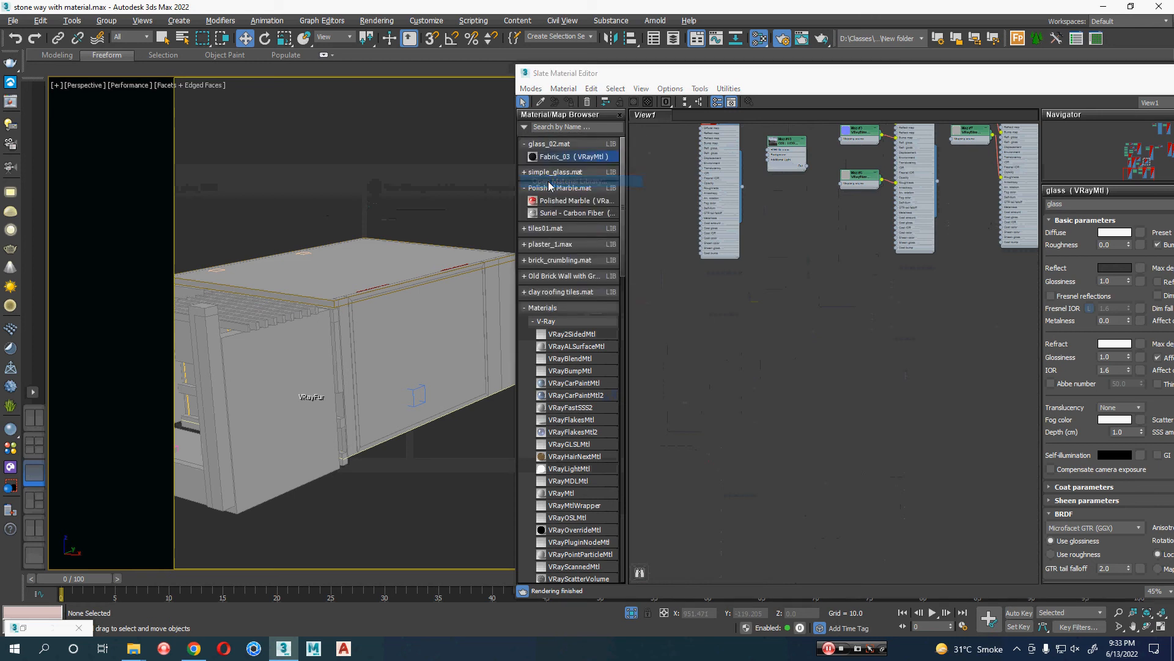
type("C:\\Users\\Faculty-Hard\\Downloads\\clear_glass_3108")
key("Return")
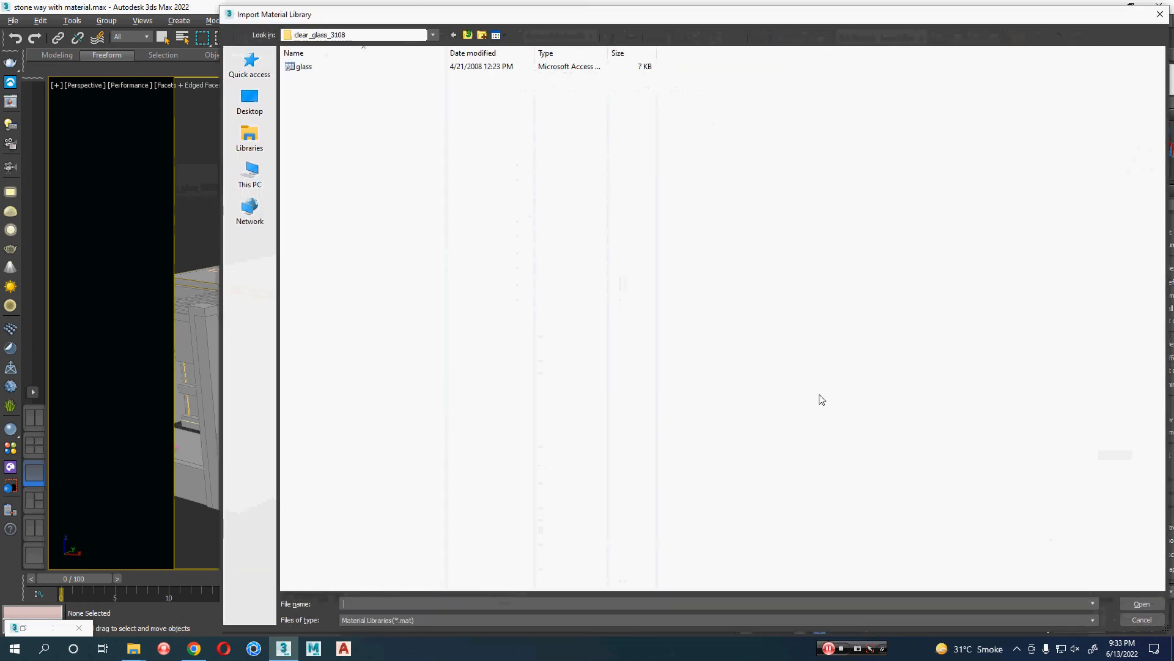
double_click(304, 67)
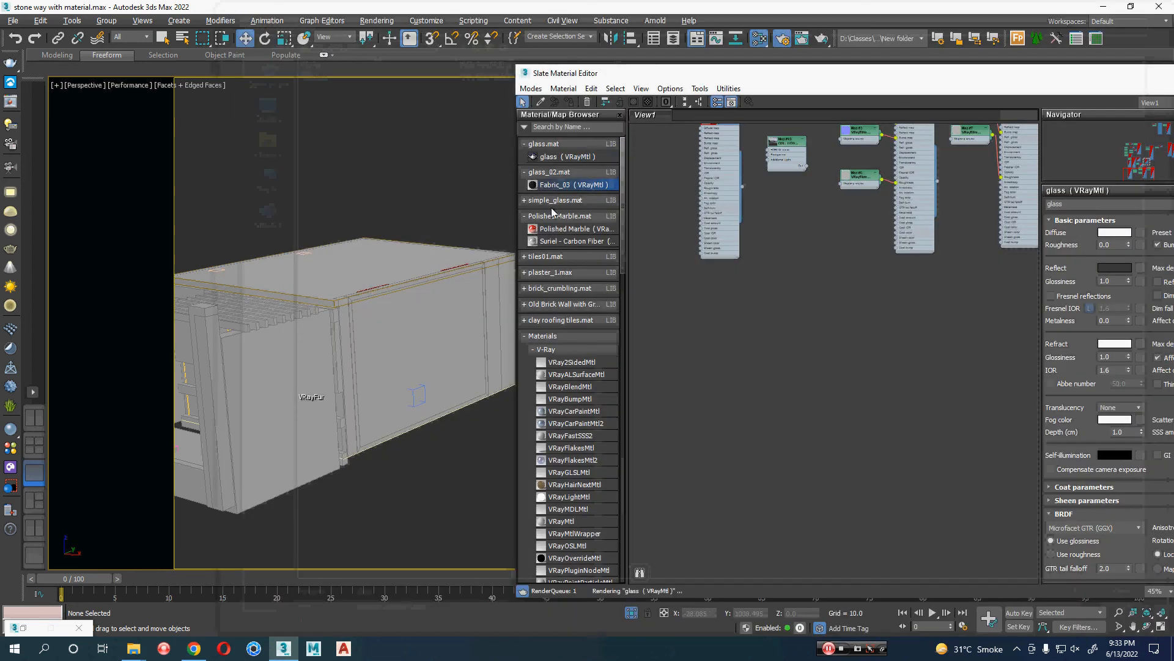
Add the imported glass material to an empty area of the node view and assign it to the large window panel.
left_click_drag(597, 165, 769, 316)
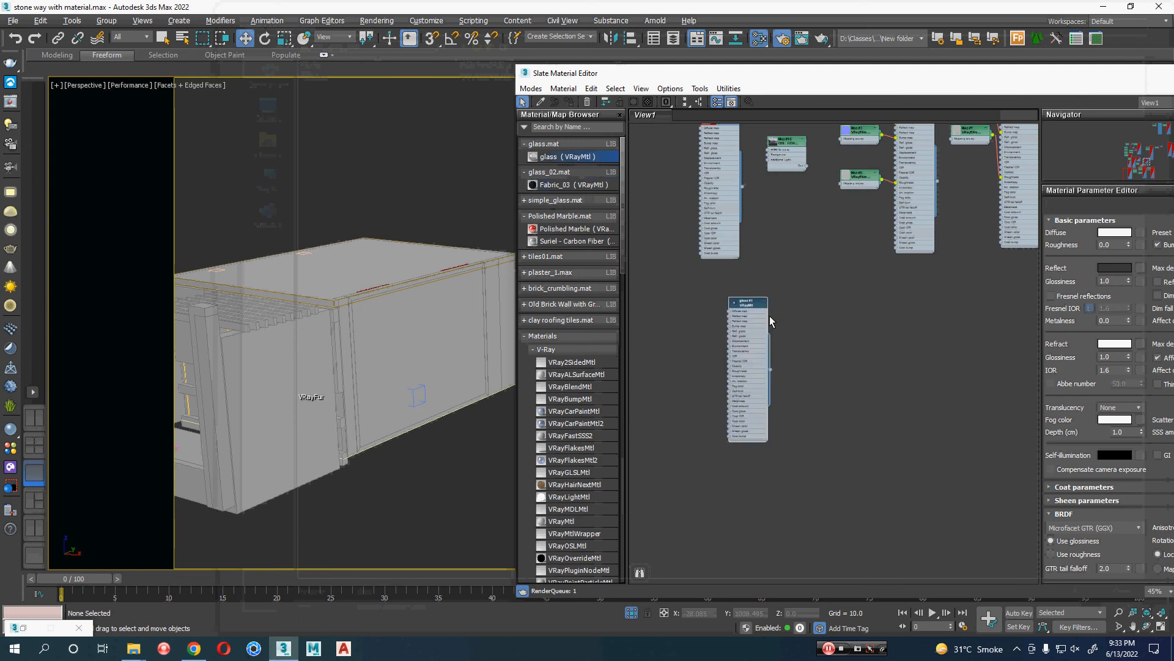
scroll(749, 315, "up", 5)
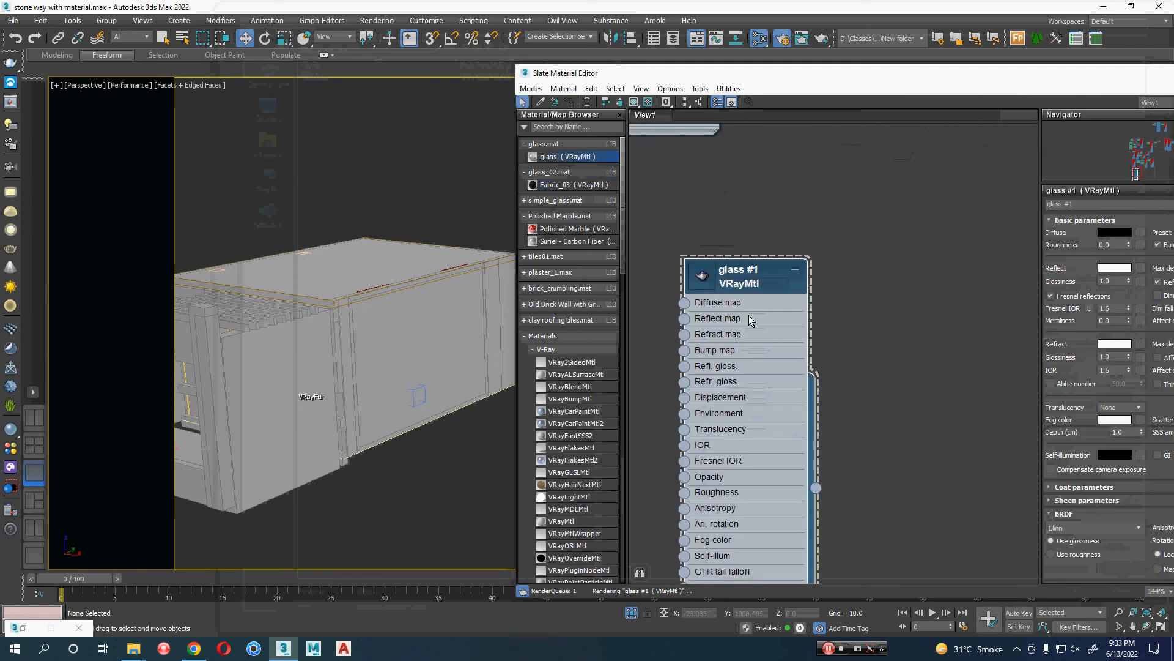
left_click(411, 343)
right_click(759, 285)
left_click(808, 306)
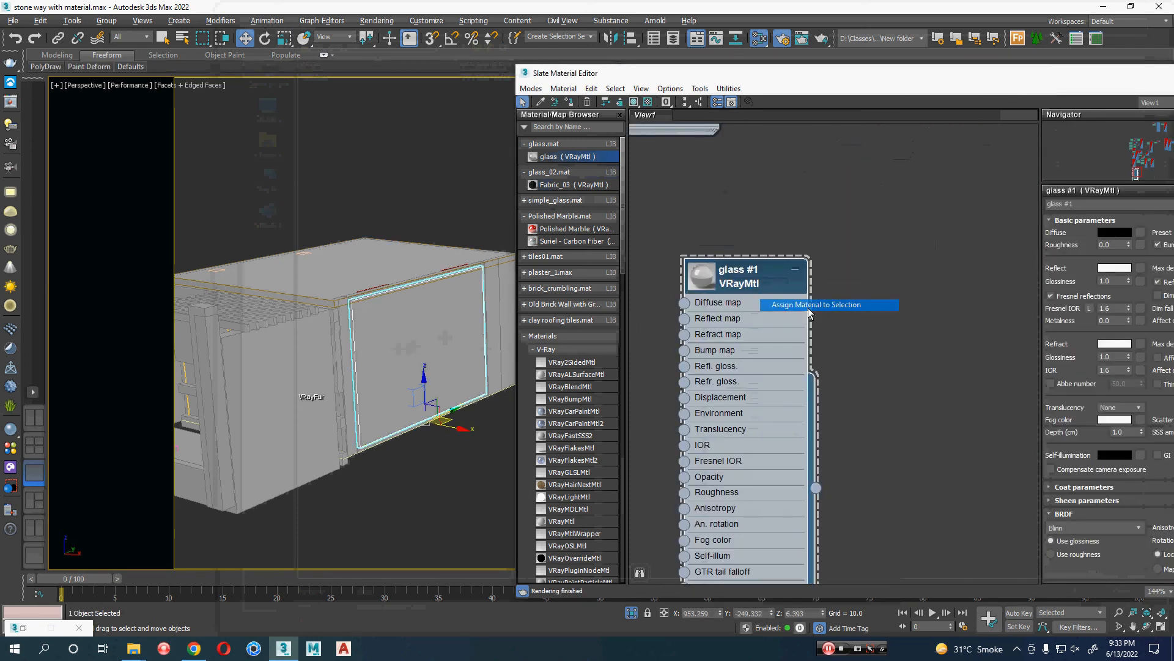
Show the glass #1 material shaded in the viewport and change the viewport display from Facets to Default Shading.
right_click(744, 294)
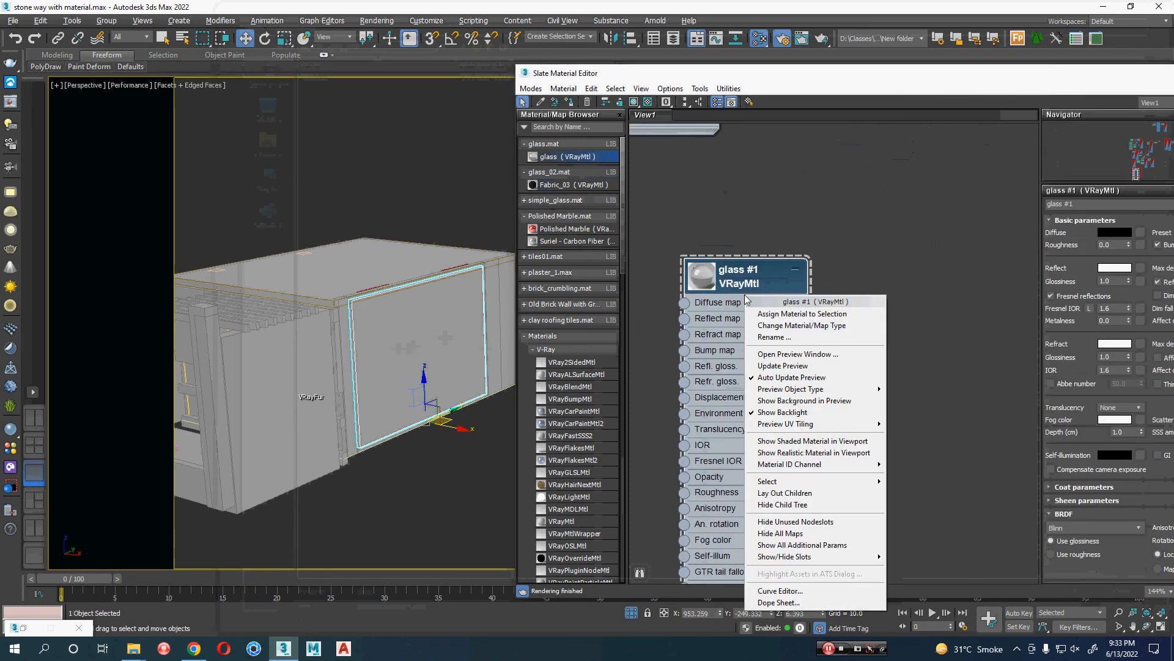
left_click(795, 441)
mouse_move(431, 370)
middle_mouse_down("alt")
mouse_move(416, 361)
mouse_move(422, 350)
middle_mouse_up("alt")
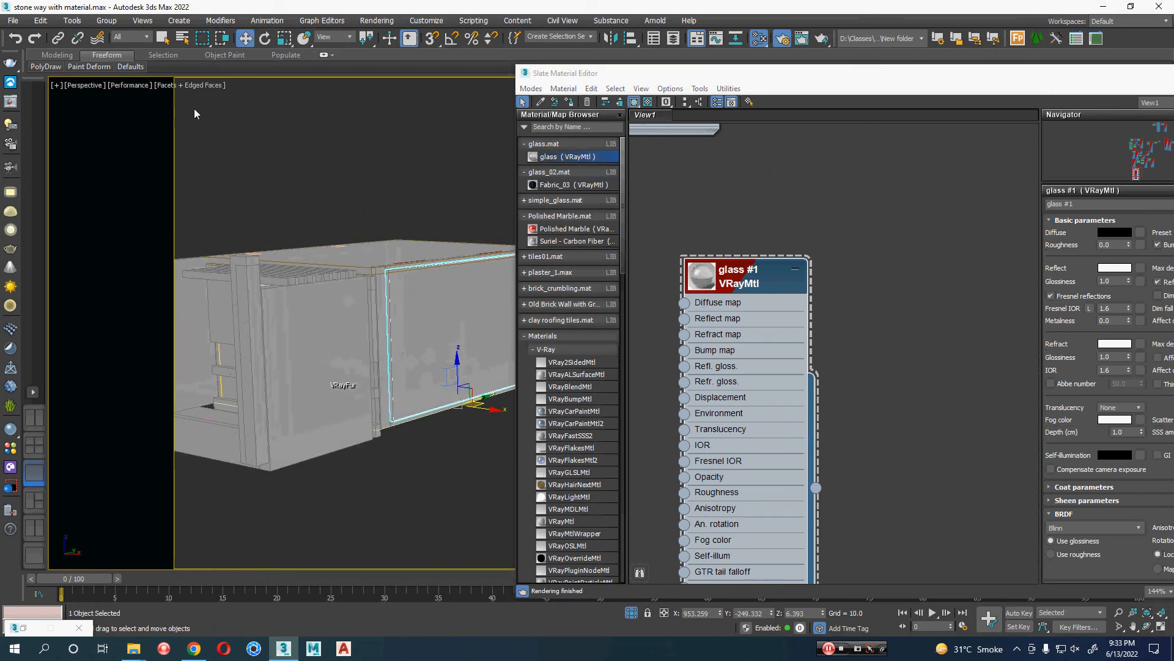
left_click(187, 86)
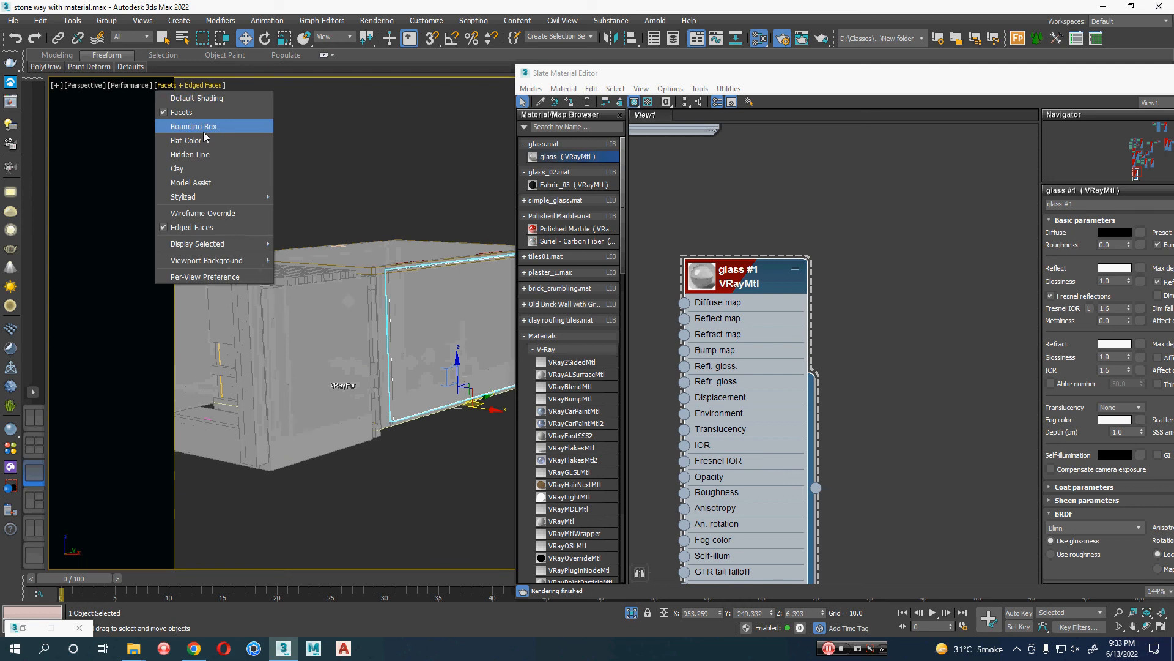
left_click(197, 99)
Try moving the glass panel out of the wall opening along the X axis, and undo the move.
middle_click_drag(438, 431, 373, 499)
left_click_drag(394, 464, 500, 477)
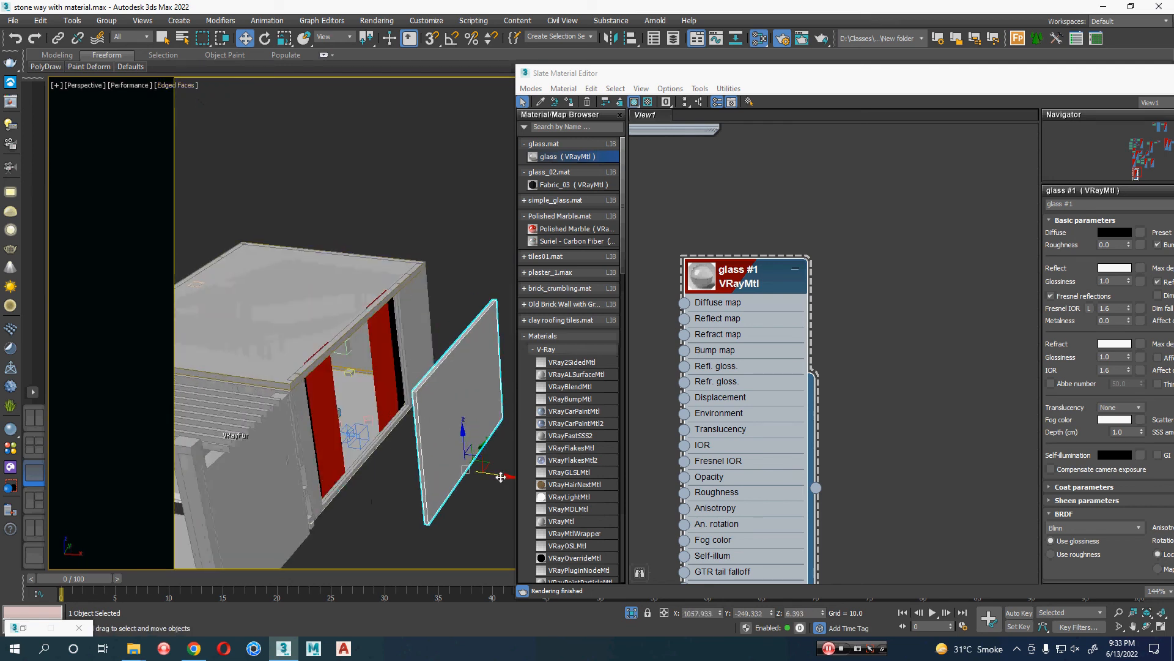
key("ctrl+z")
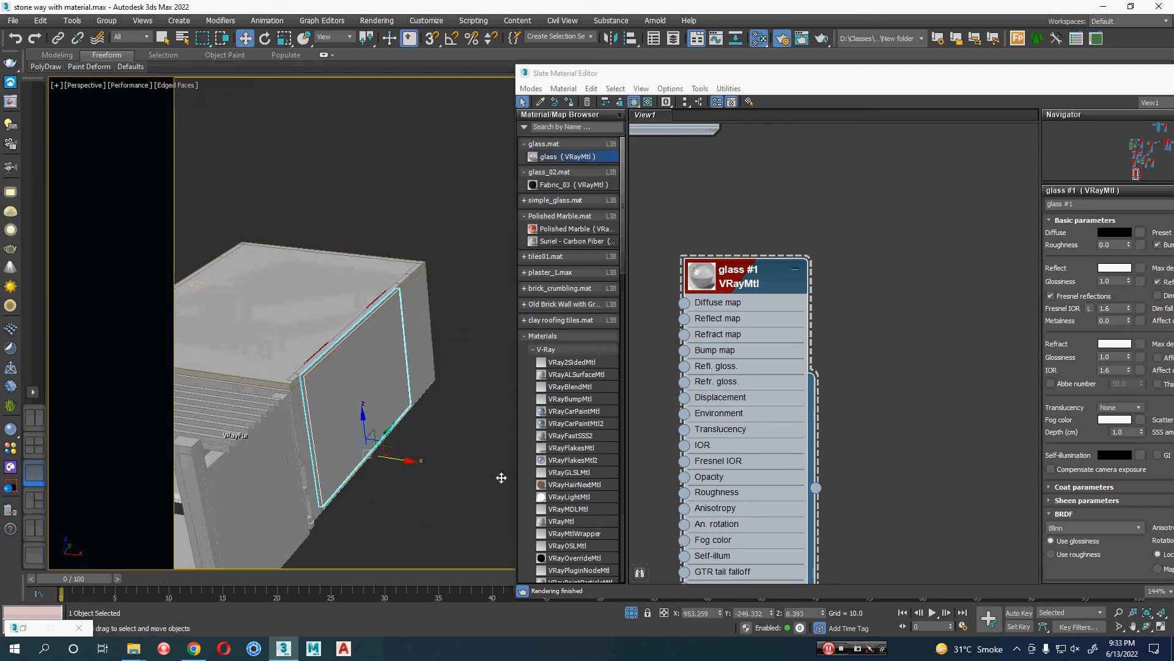
Assign the glass #1 material to the selected window panel again and minimise the Slate Material Editor.
right_click(751, 302)
left_click(796, 299)
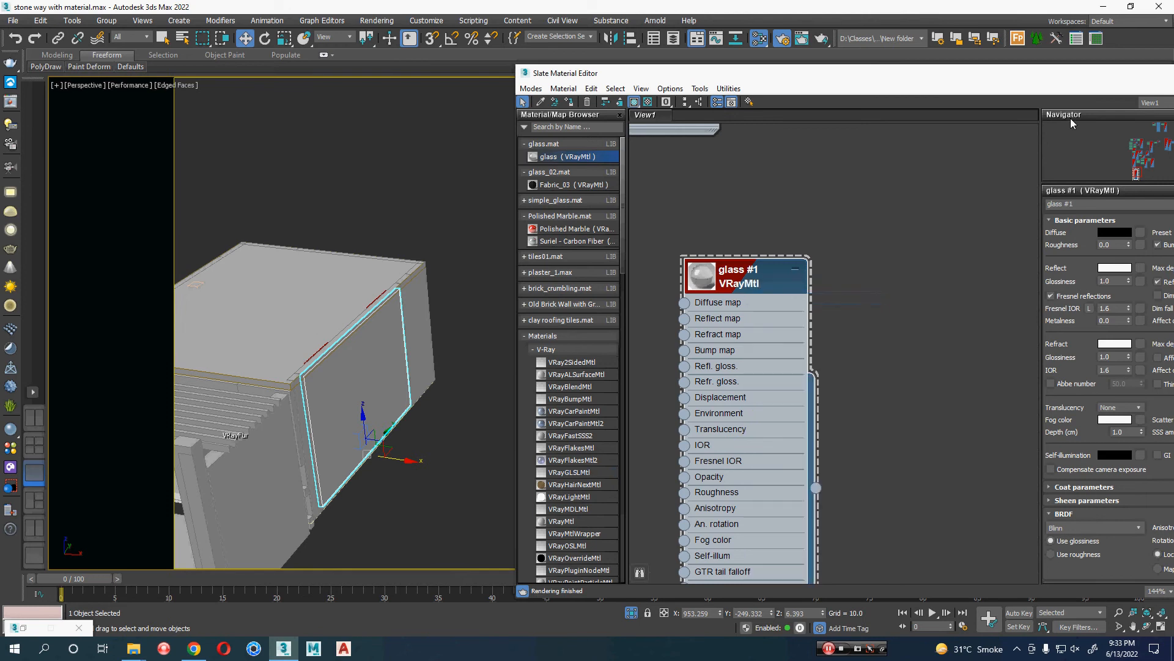
left_click_drag(1082, 79, 867, 78)
left_click(973, 75)
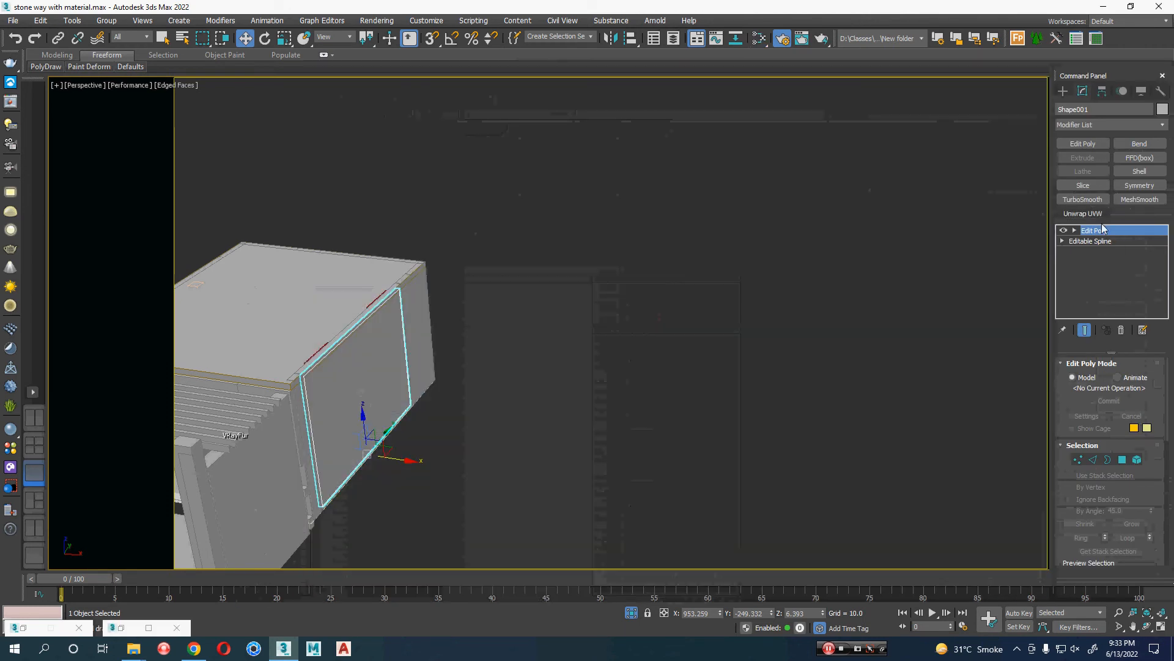
Try a Normal modifier on the window panel, undo it and inspect the panel up close.
left_click(1105, 121)
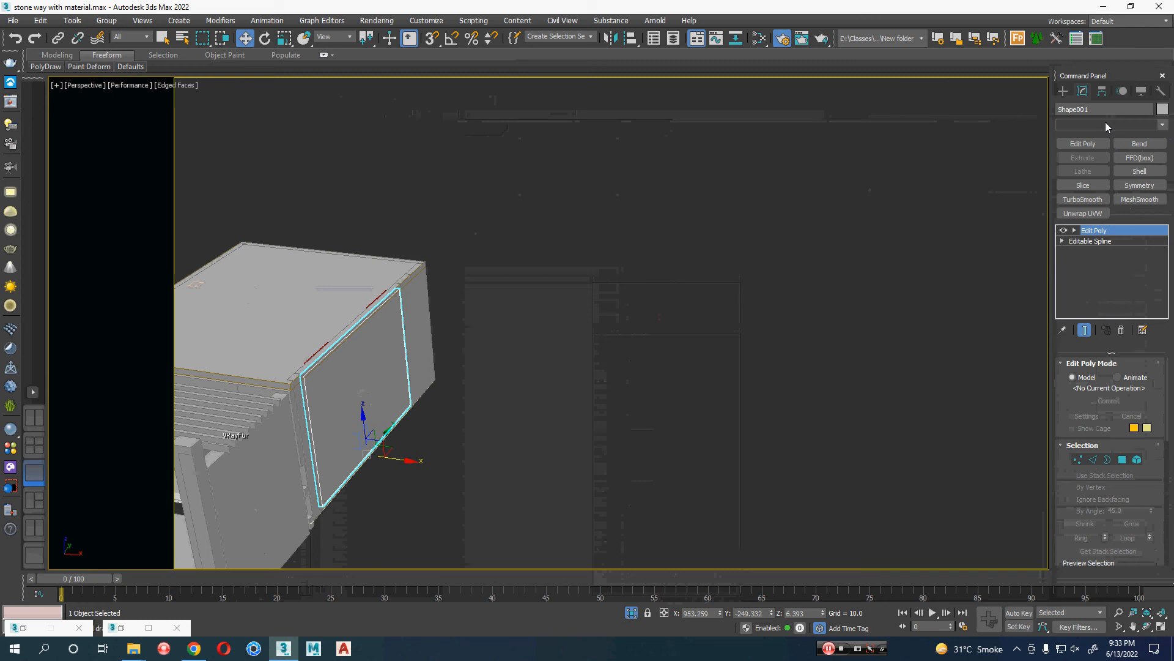
scroll(1106, 122, "down", 17)
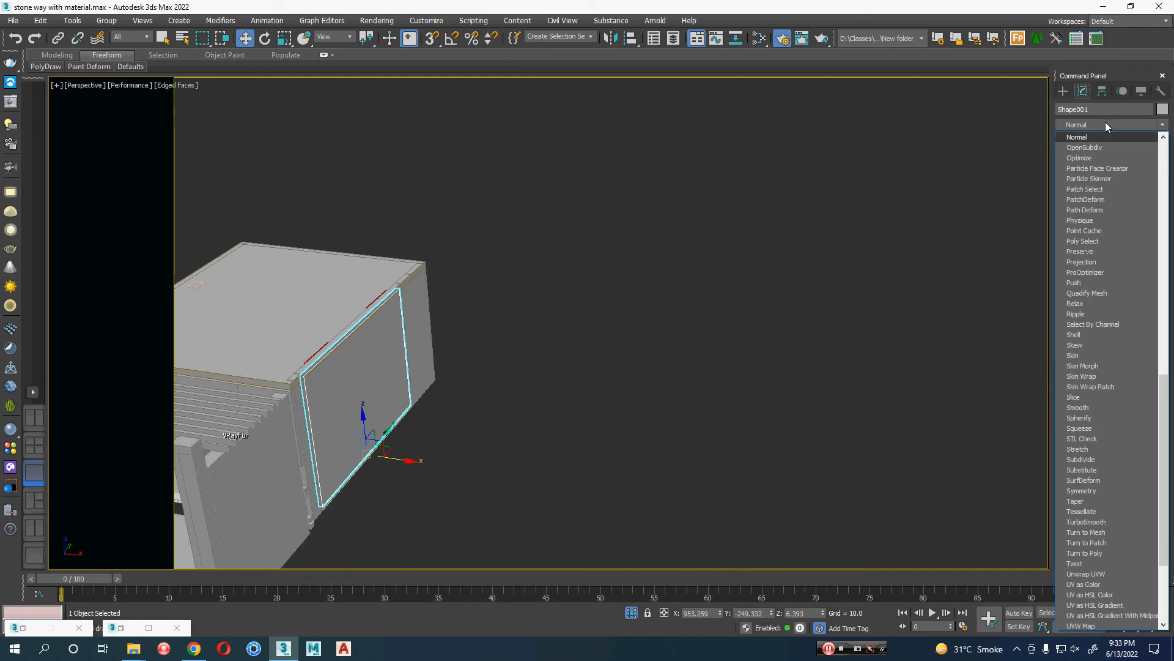
key("Return")
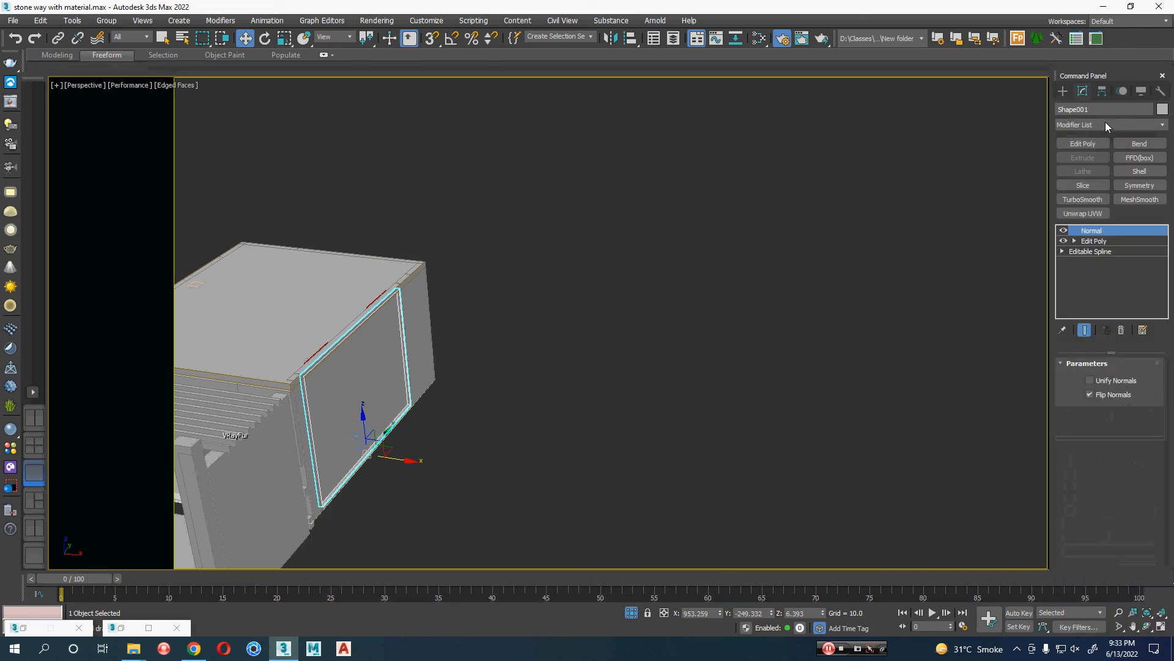
key("ctrl+z")
middle_click_drag(700, 372, 857, 362)
scroll(587, 394, "up", 5)
middle_click_drag(778, 374, 738, 370, "alt")
middle_click_drag(881, 455, 748, 414)
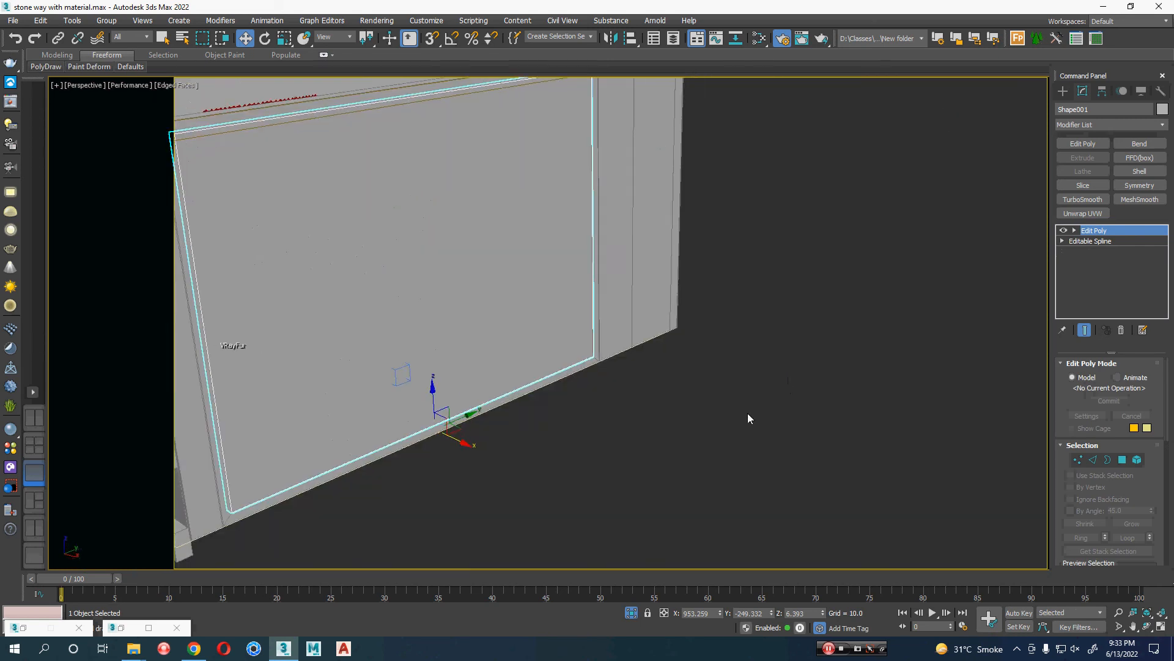
Draw a flat rectangular test box on the ground in front of the building's window panel.
scroll(749, 407, "down", 10)
left_click(1062, 93)
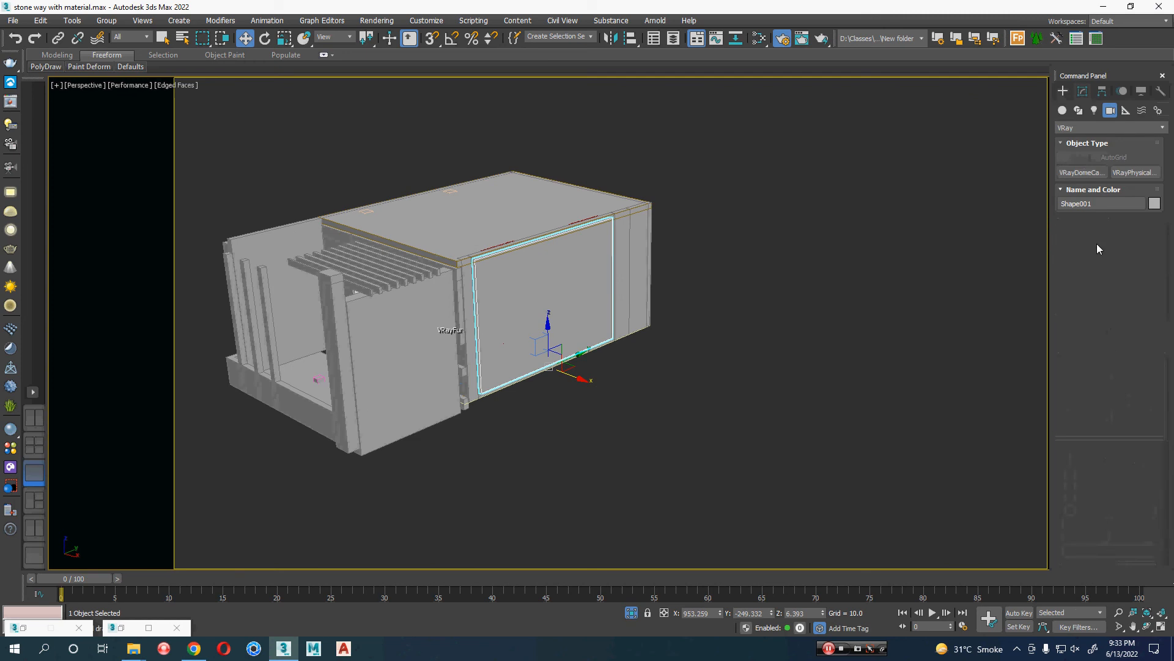
left_click(1062, 110)
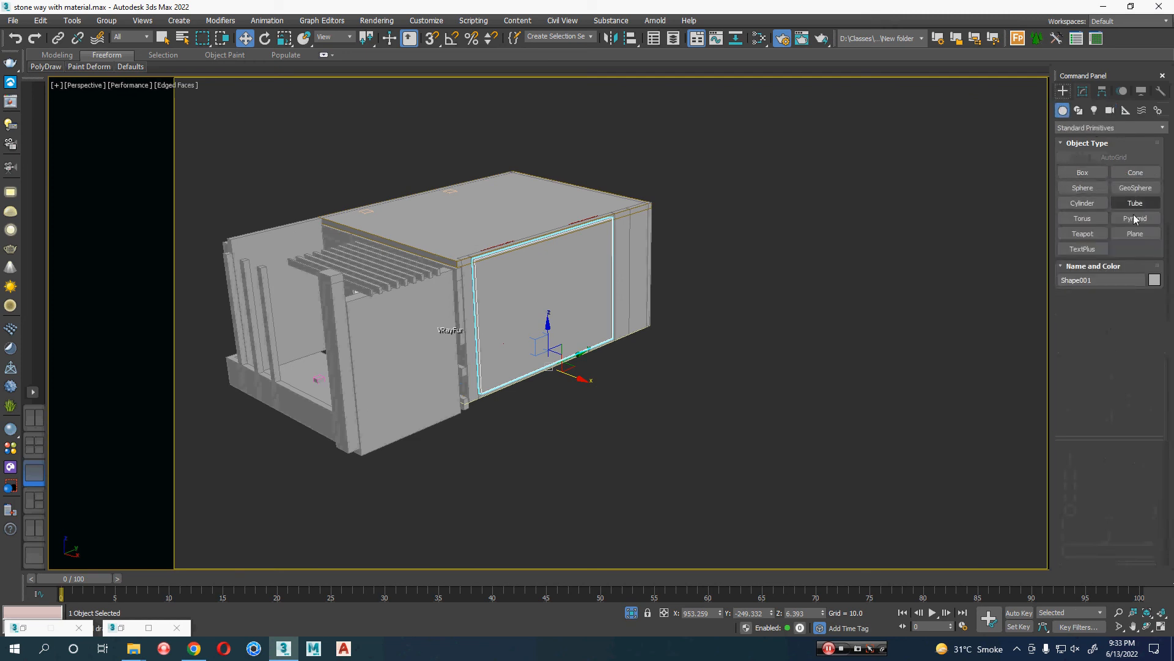
left_click(1082, 172)
left_click_drag(734, 395, 640, 592)
left_click(641, 572)
key("w")
middle_click_drag(807, 519, 791, 455)
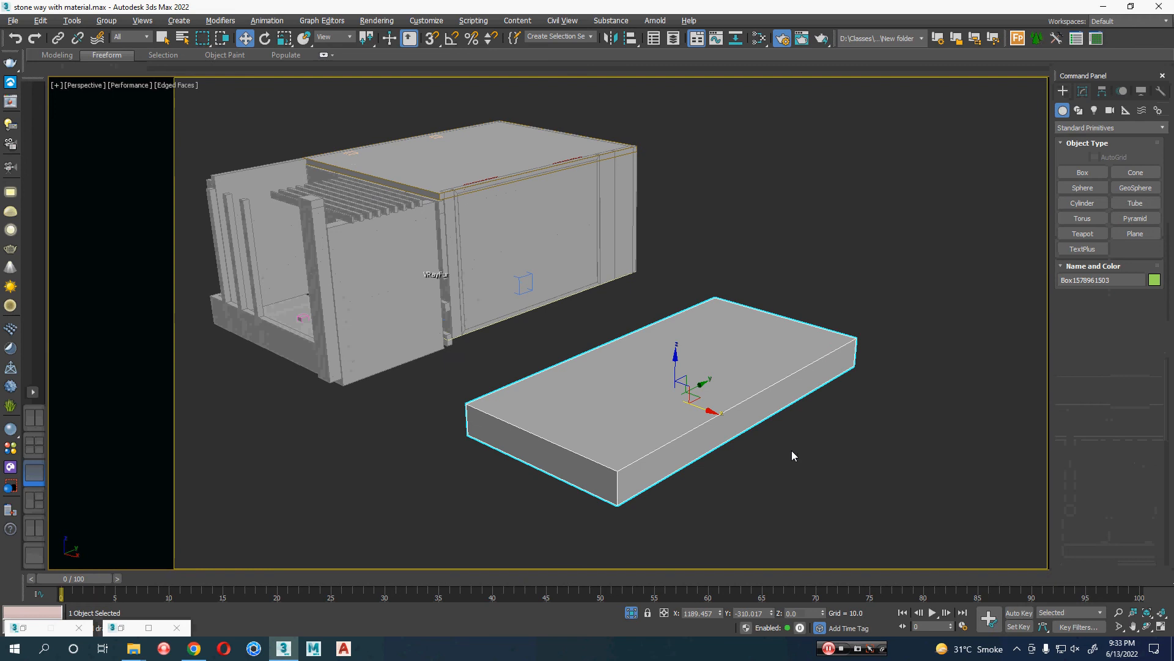
Reopen the Slate Material Editor and assign the glass #1 material to the test box.
key("m")
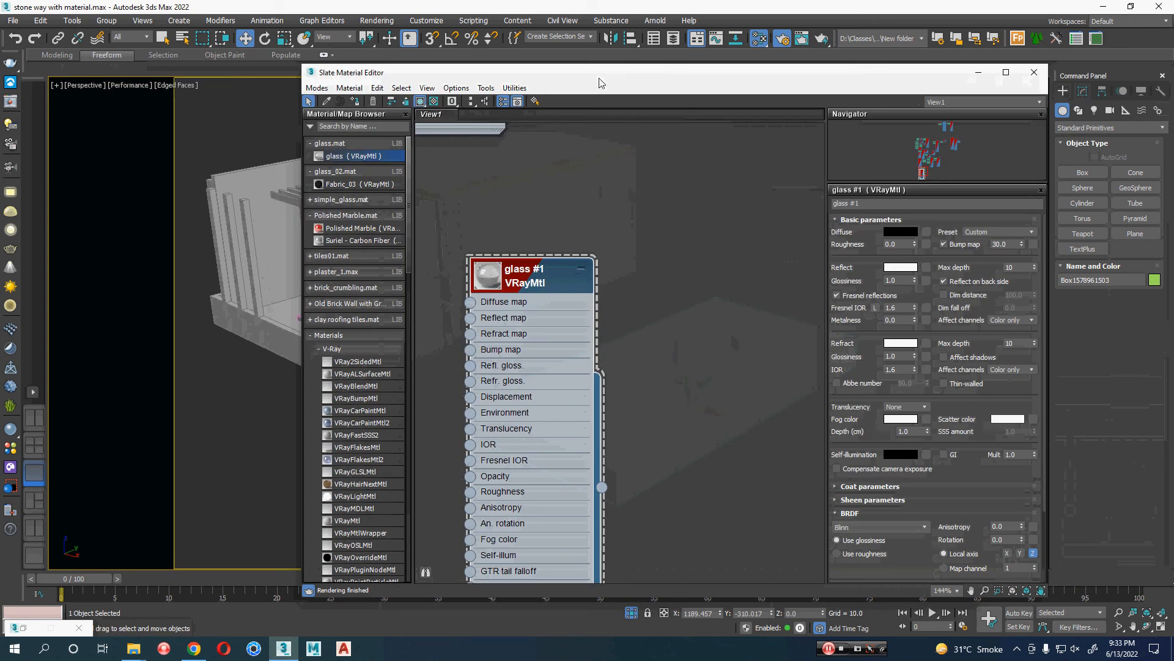
left_click_drag(599, 76, 992, 85)
right_click(950, 263)
left_click(973, 281)
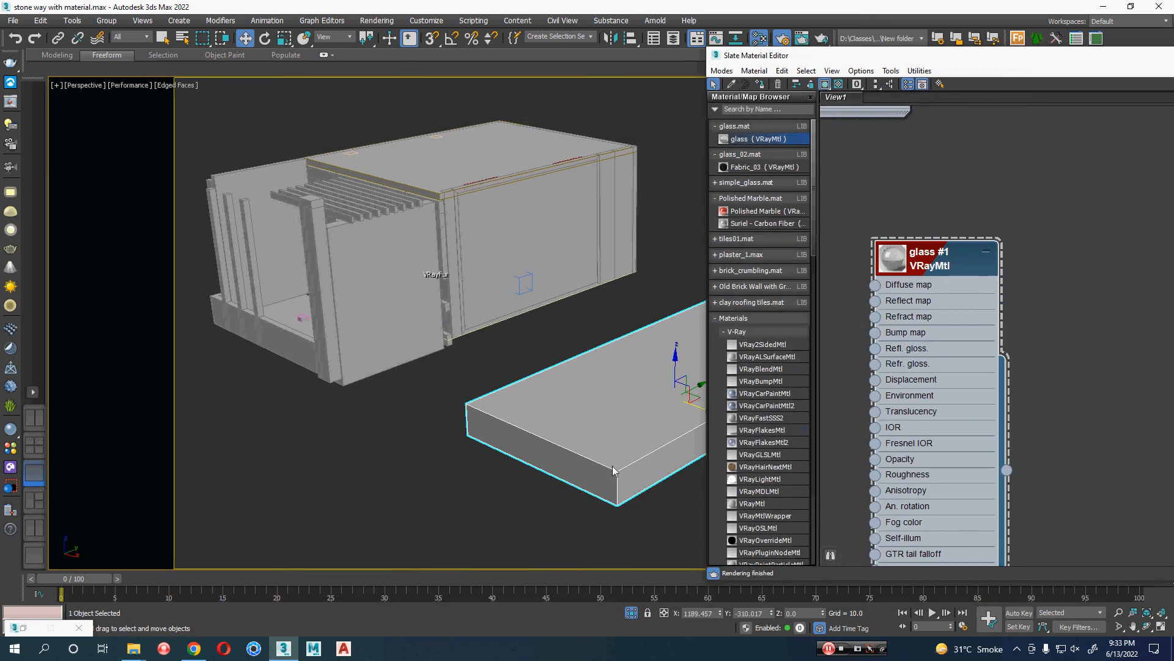
Check the test box in the viewport and delete it.
middle_click_drag(533, 478, 406, 473)
mouse_move(607, 477)
middle_mouse_down()
mouse_move(491, 468)
mouse_move(534, 485)
middle_mouse_up()
key("Delete")
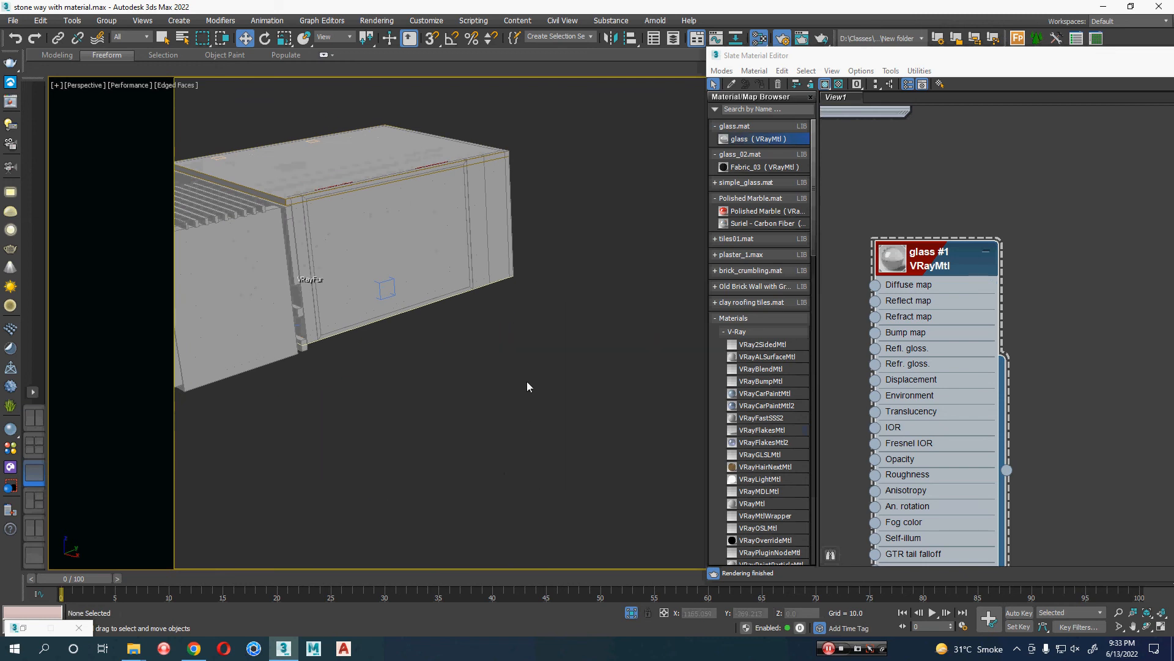
Place a V-Ray physical camera in the top view, facing the building's window side with its target inside the room.
key("t")
key("z")
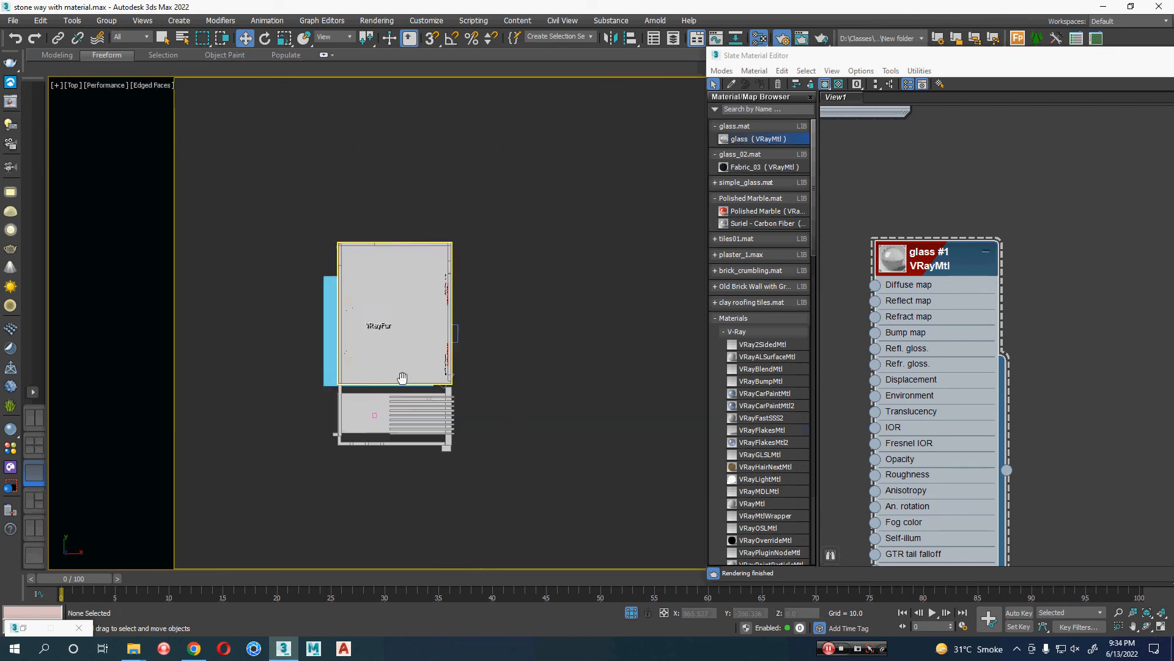
left_click_drag(1116, 57, 800, 57)
left_click(1064, 54)
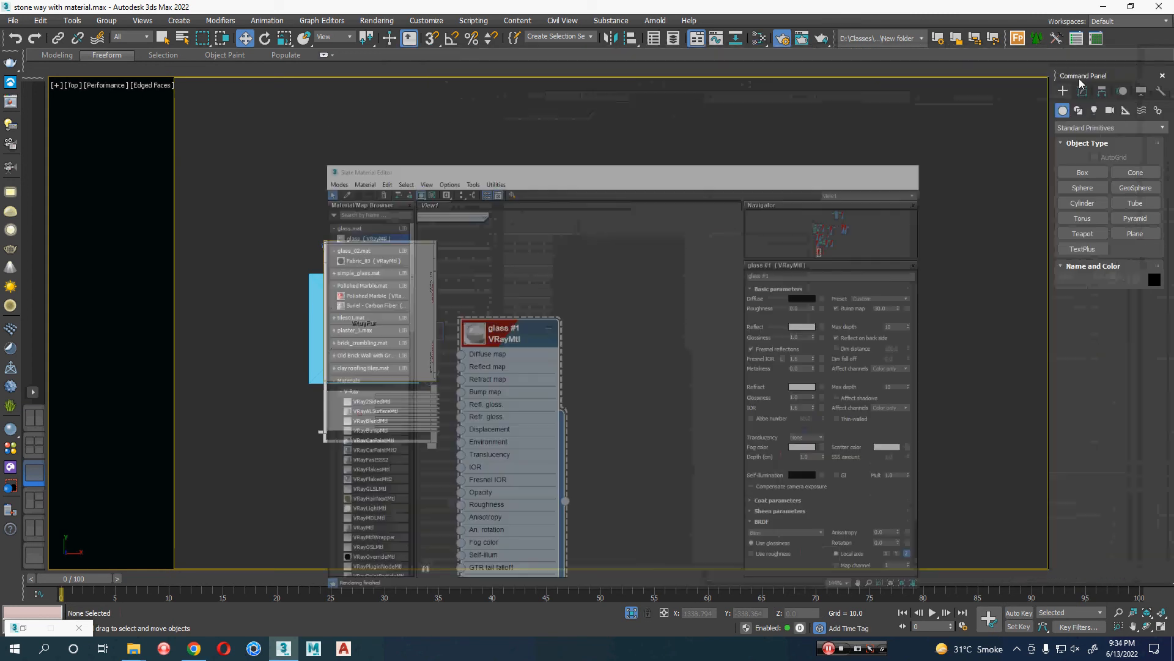
left_click(1110, 110)
left_click(1119, 129)
left_click(1095, 149)
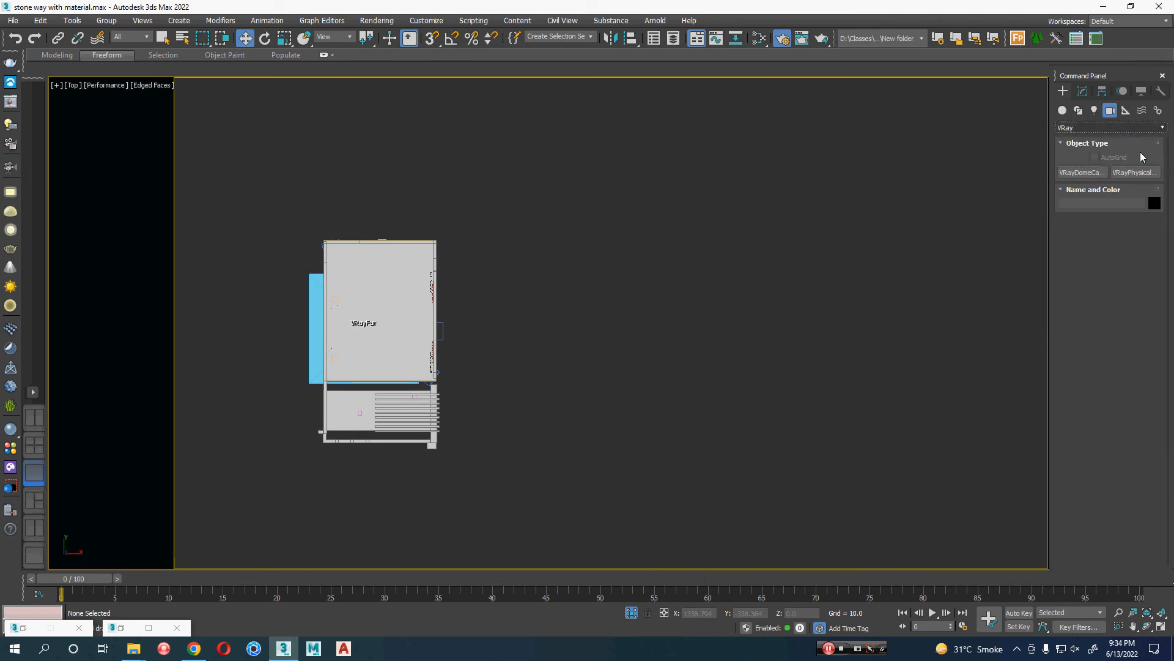
left_click_drag(719, 334, 358, 335)
Look through the new V-Ray camera, compare wireframe and shaded display, and shift its framing slightly.
key("c")
key("F3")
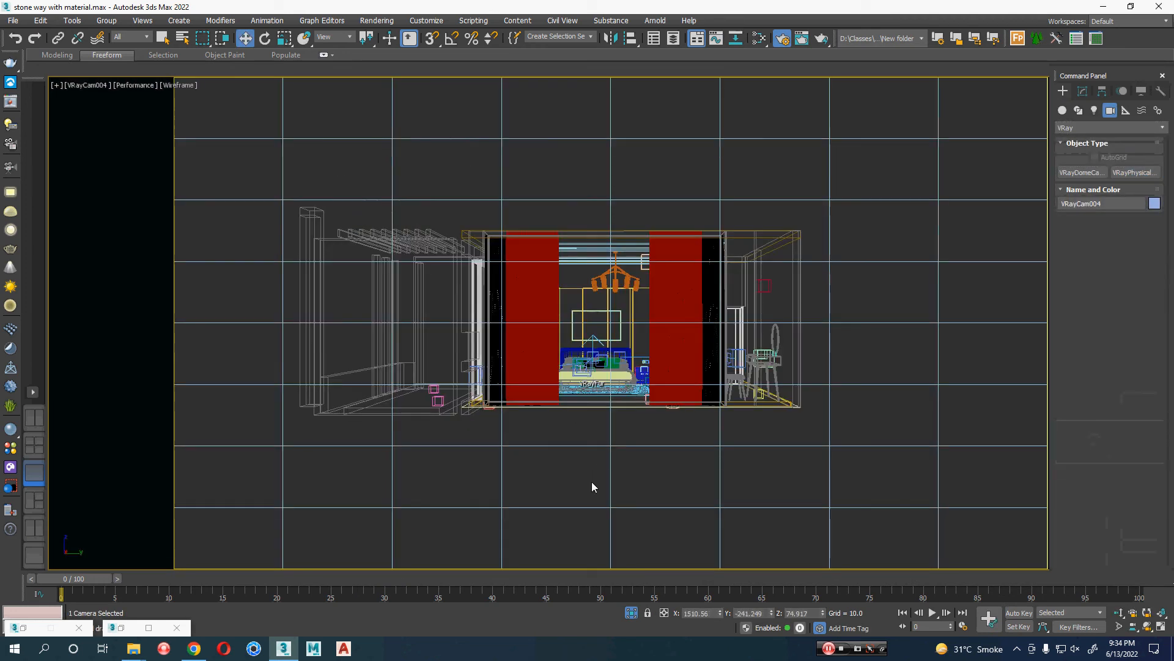
key("F3")
left_click(923, 392)
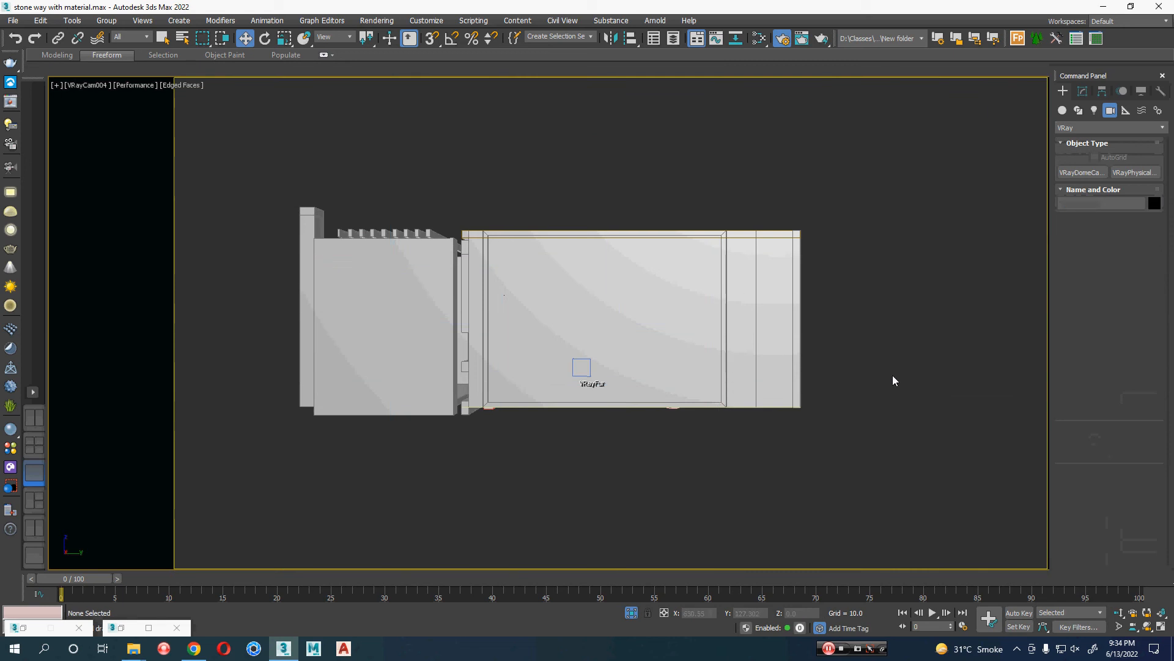
middle_click_drag(893, 375, 908, 391)
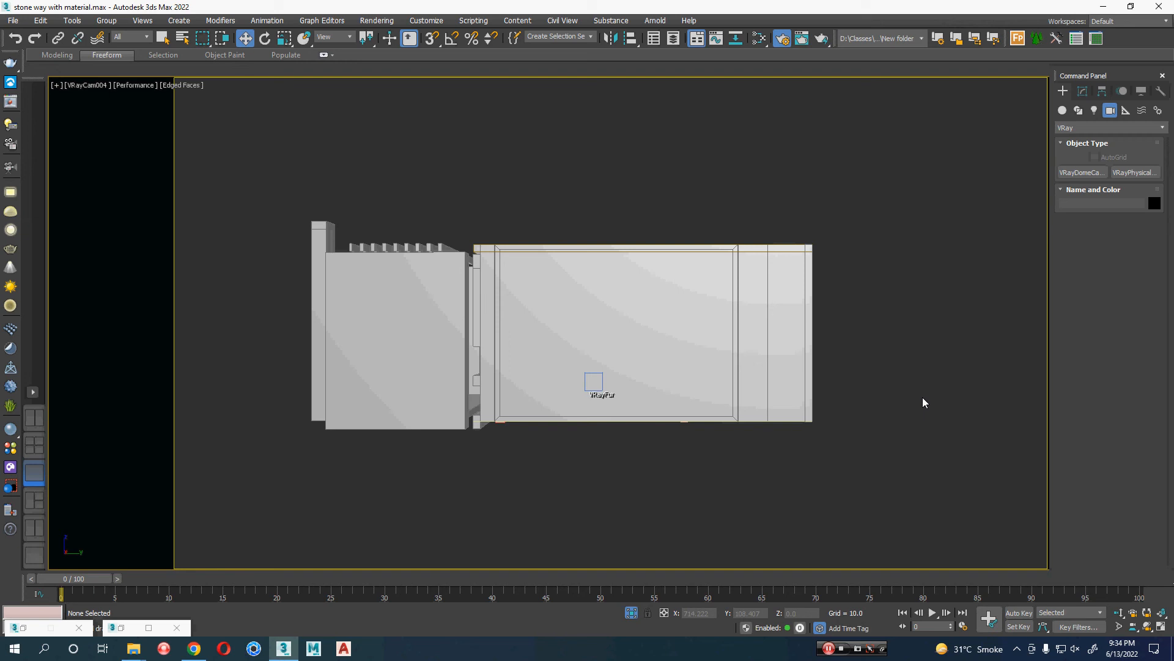
Select the building's window panel in perspective and find the Glass material in the V-Ray Material Library Browser.
key("p")
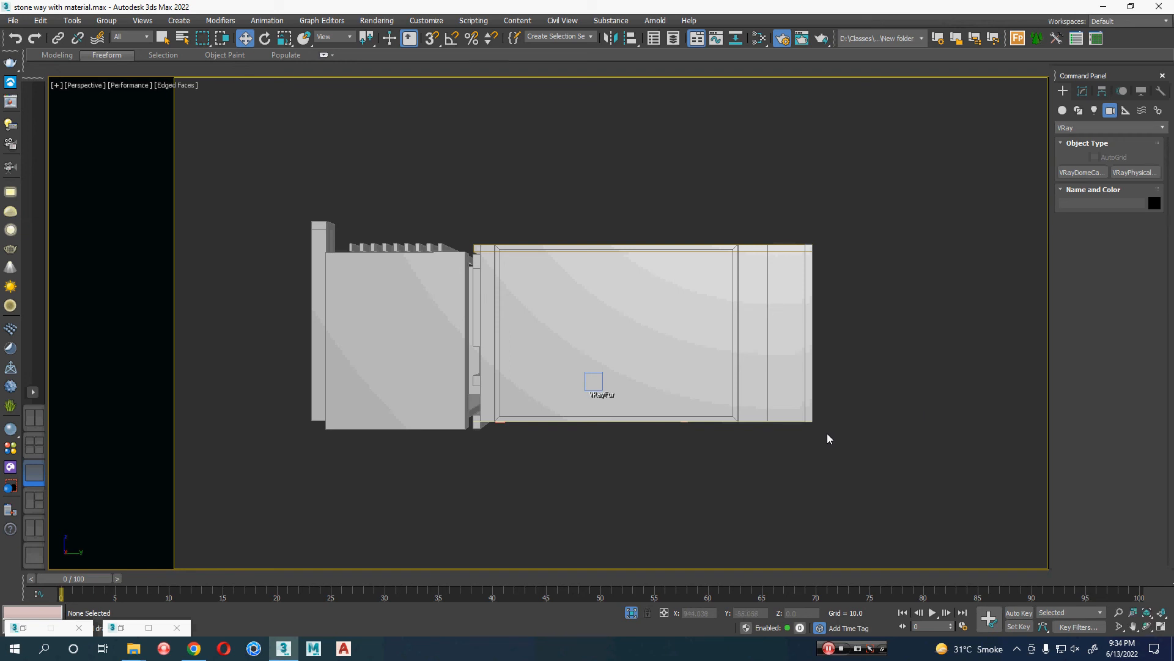
middle_click_drag(828, 434, 734, 446, "alt")
scroll(600, 401, "down", 5)
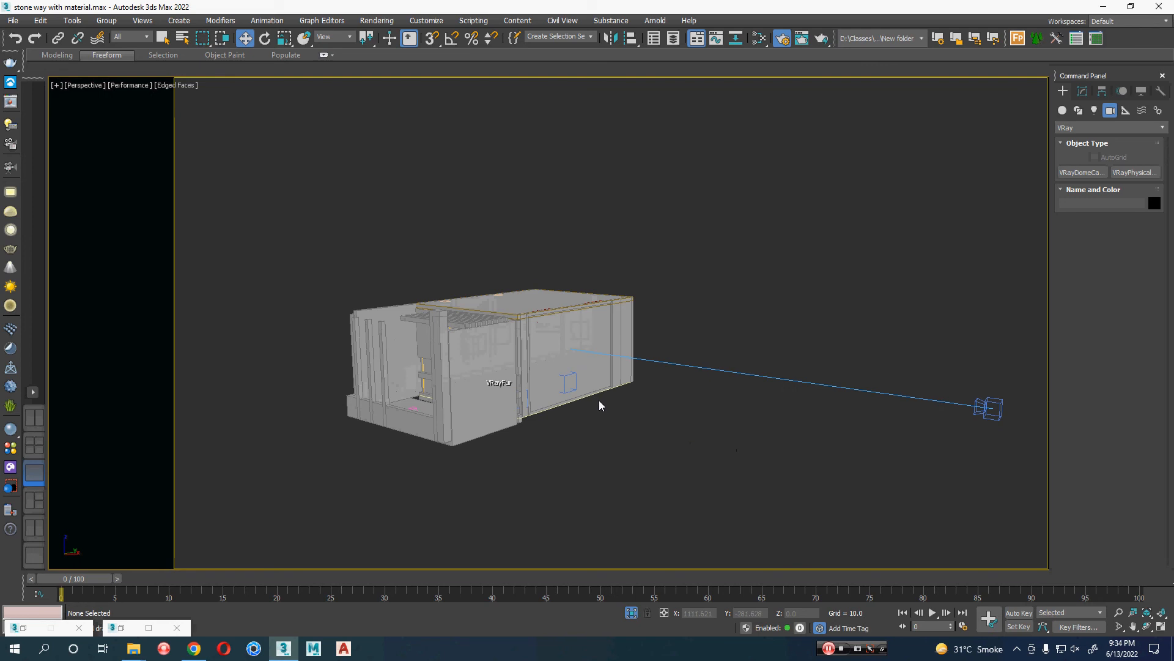
left_click(530, 384)
left_click(8, 431)
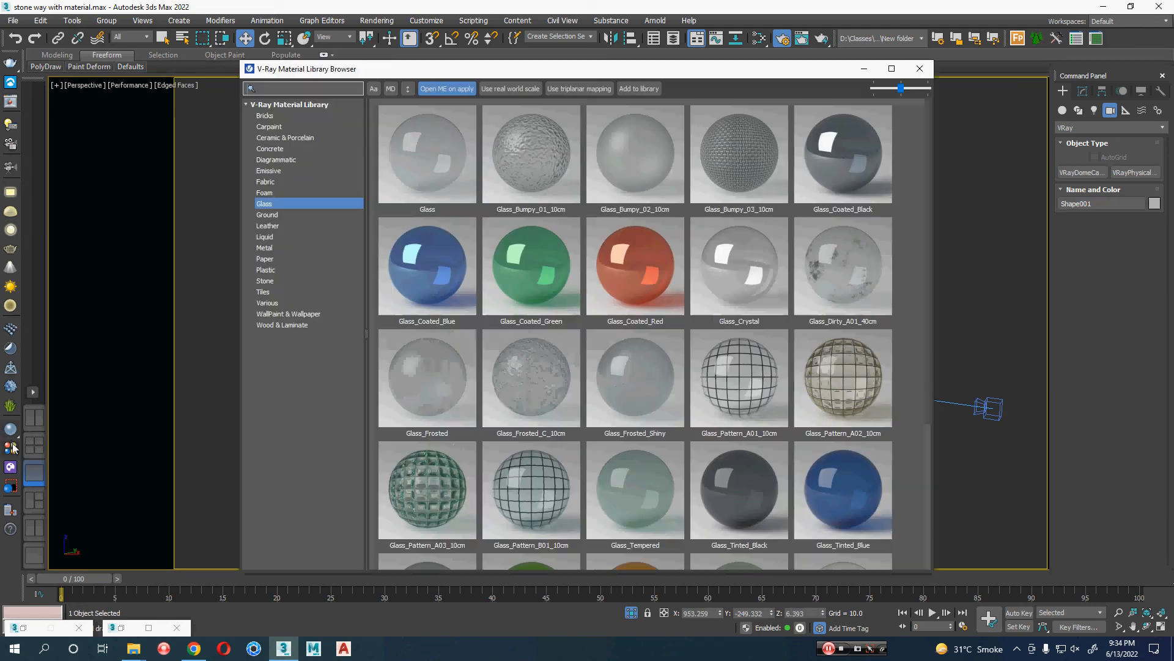
left_click(445, 148)
left_click_drag(489, 68, 973, 120)
Apply the V-Ray library's Glass material to the selected window panel.
right_click(938, 209)
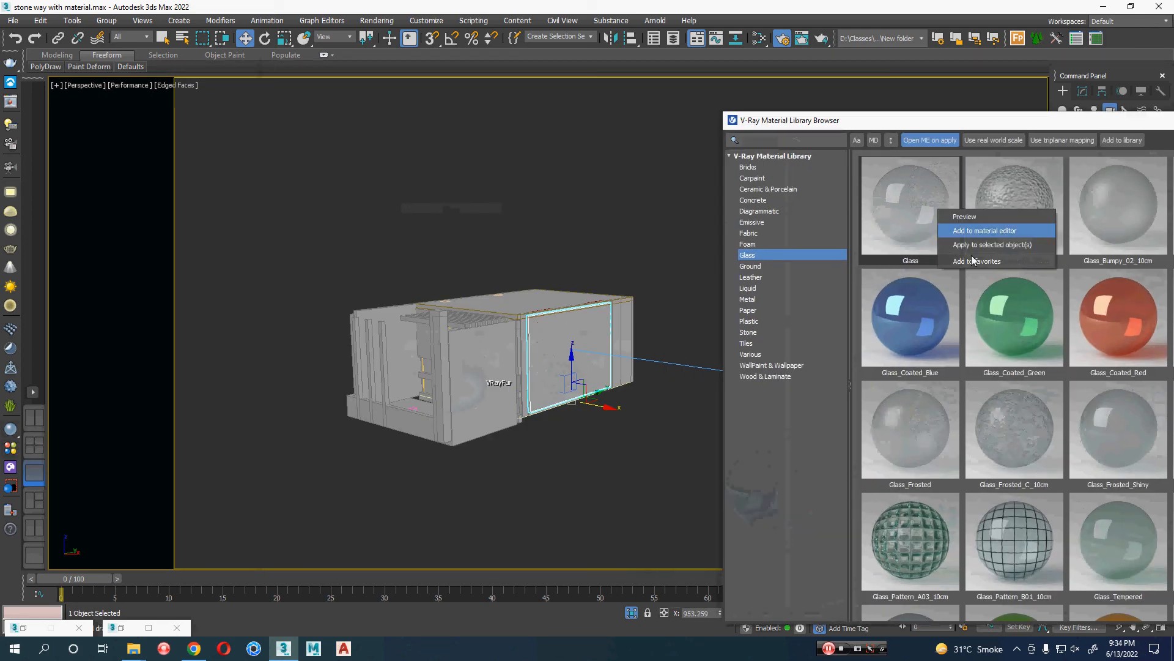
left_click(1025, 244)
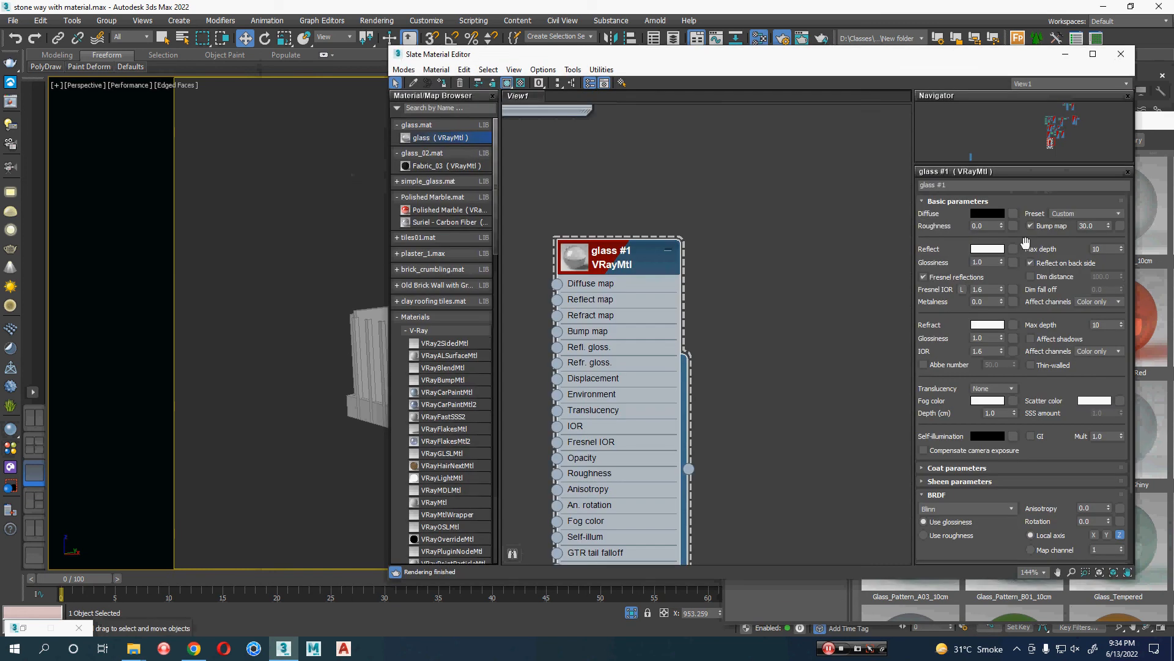
left_click(1065, 54)
right_click(947, 199)
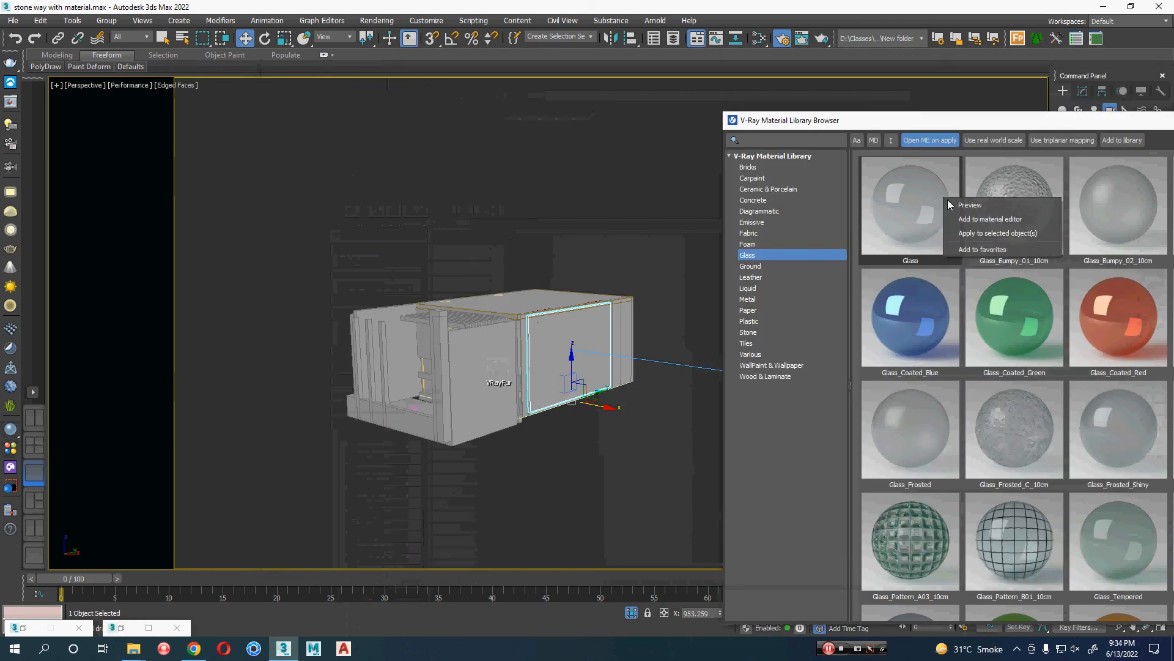
left_click(1045, 233)
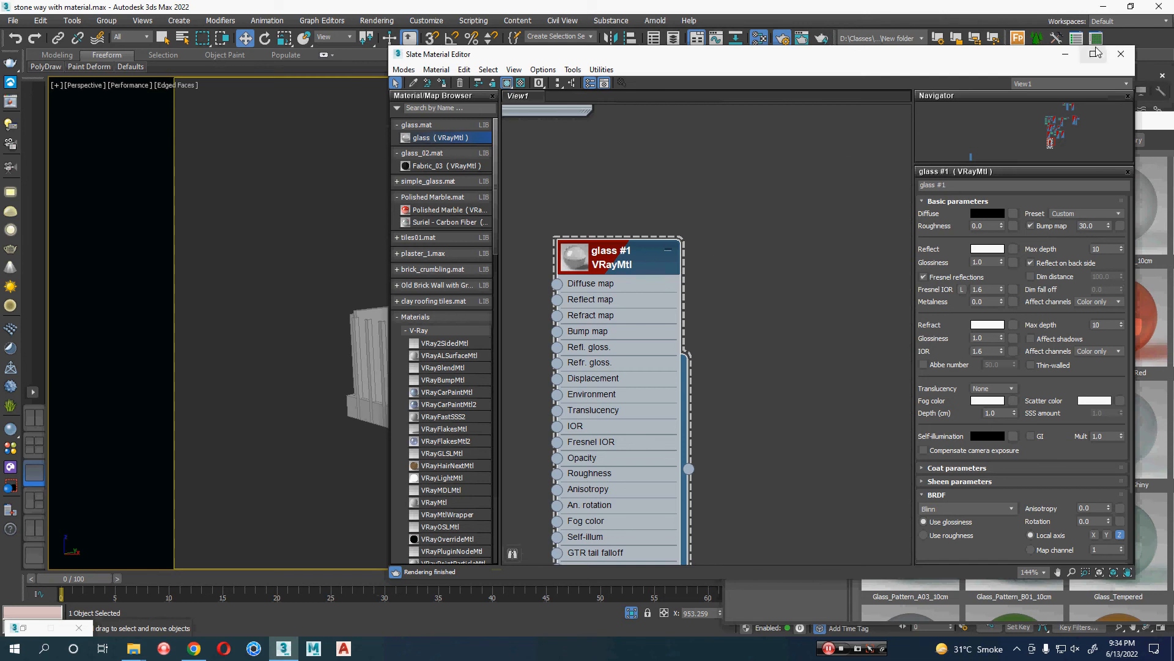
left_click(1071, 54)
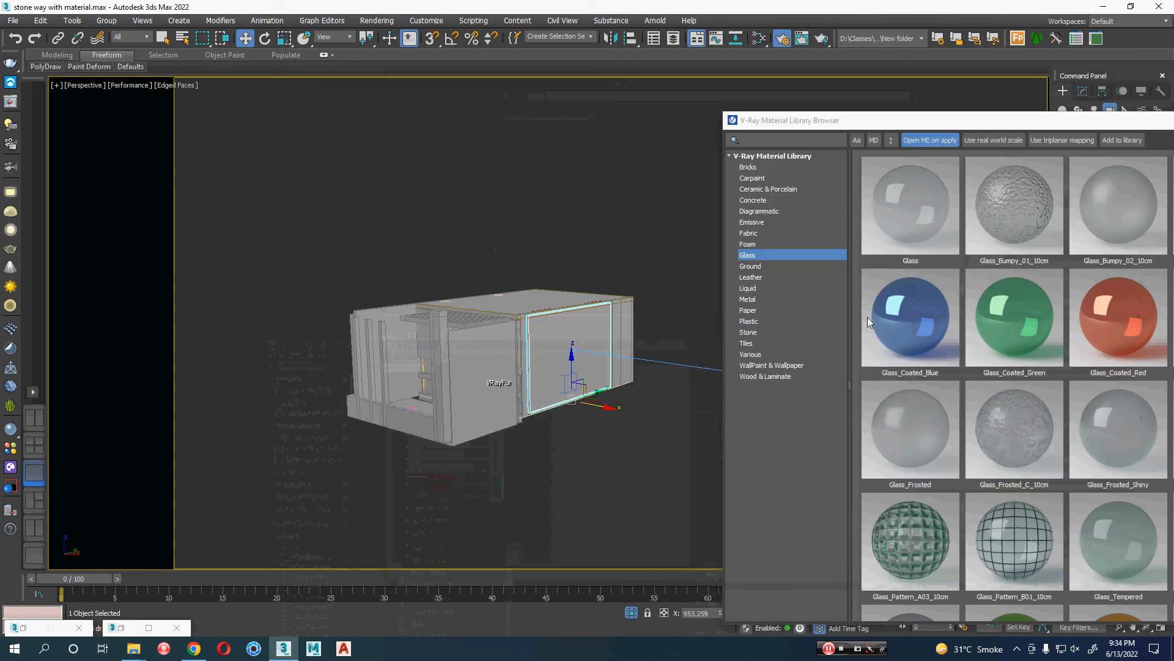
right_click(926, 204)
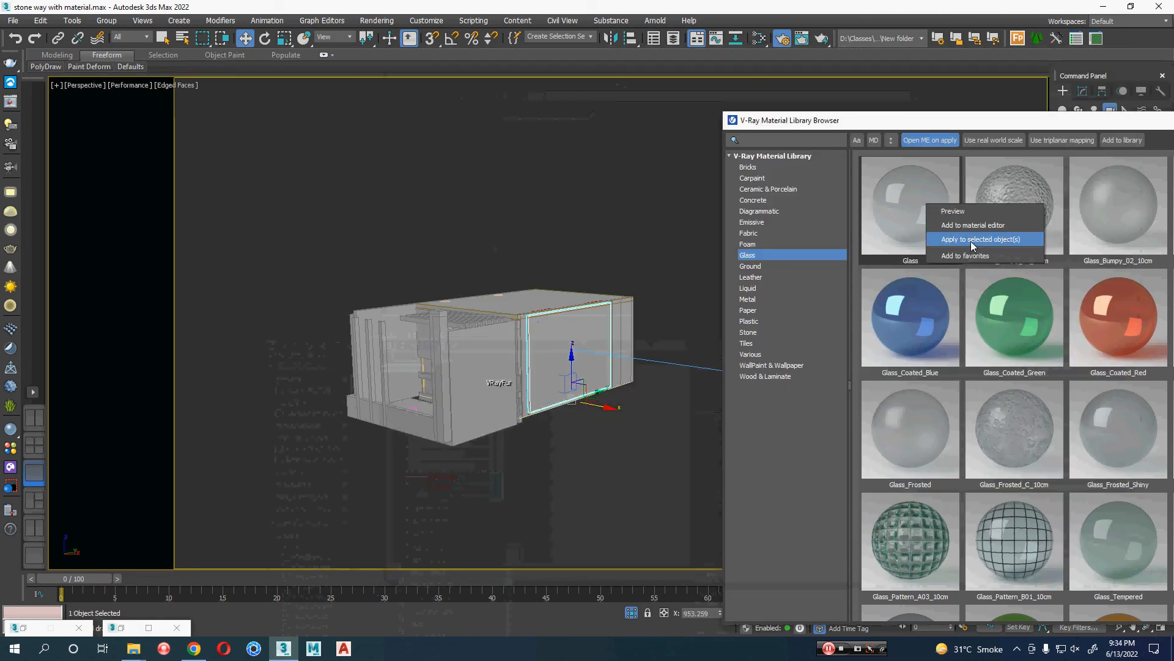
left_click(971, 241)
Assign the Glass #3 material to the window panel from the Slate Material Editor and show it shaded in the viewport.
left_click_drag(921, 59, 445, 238)
left_click_drag(863, 204, 345, 319)
left_click_drag(492, 239, 291, 389)
right_click(170, 465)
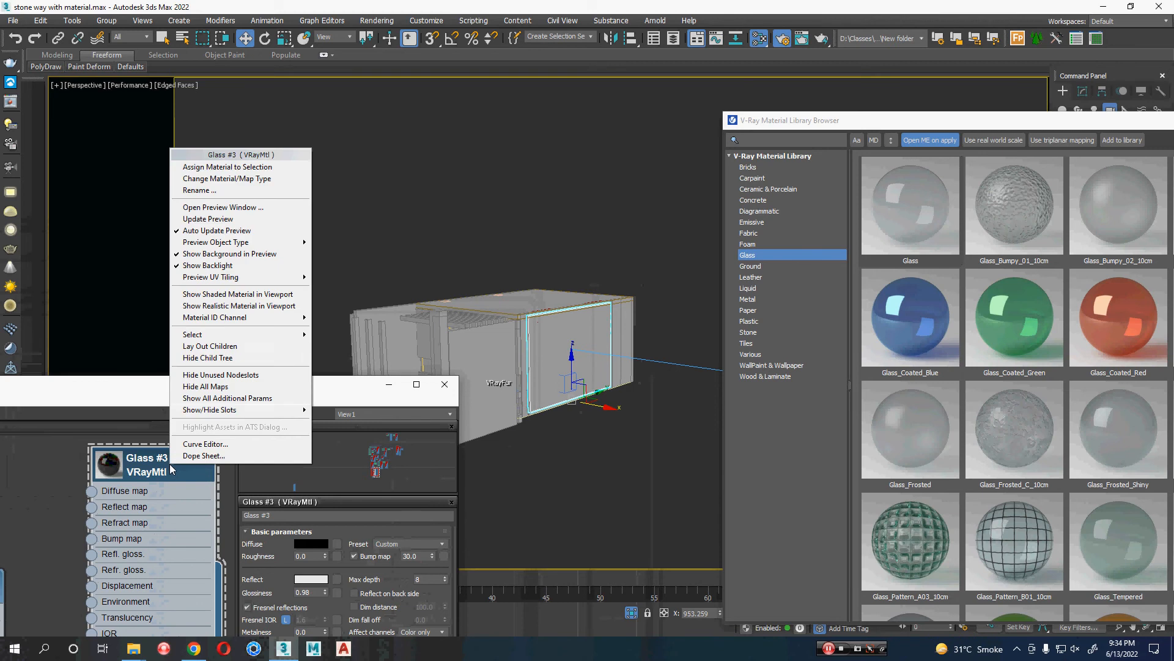
left_click(266, 172)
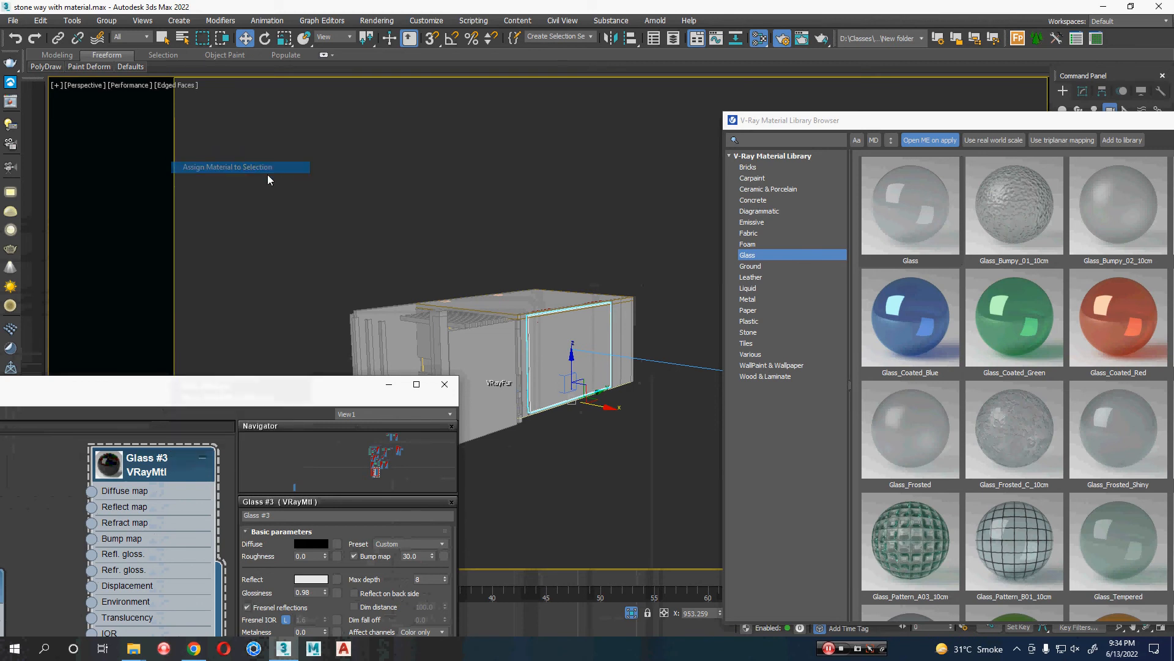
right_click(162, 466)
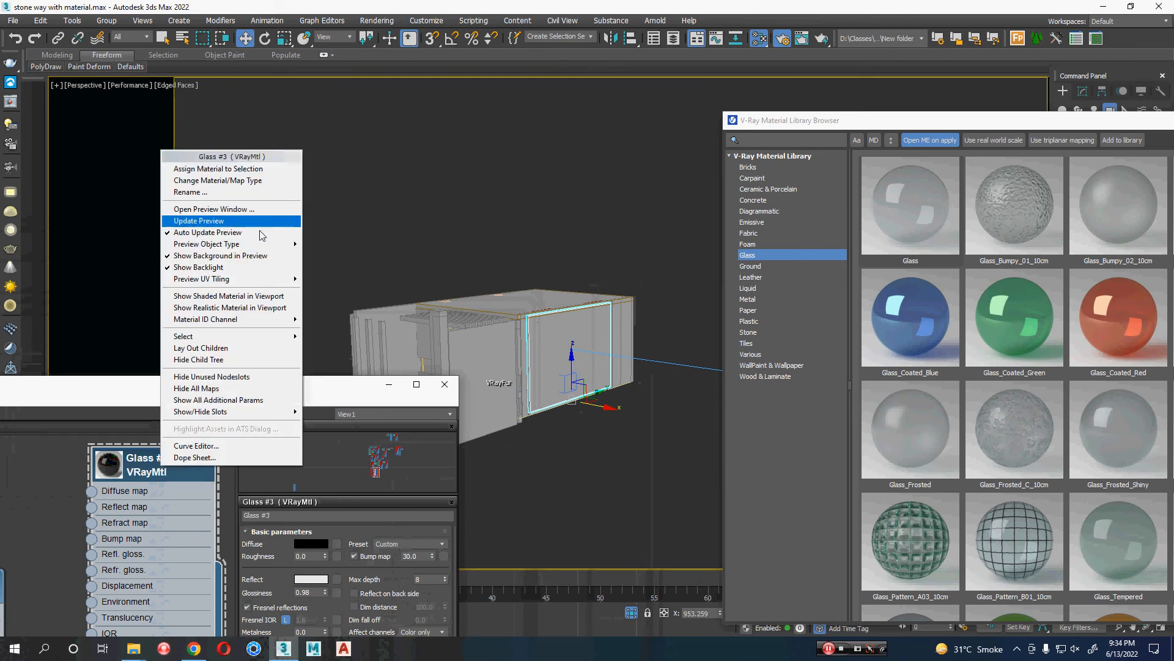
left_click(270, 296)
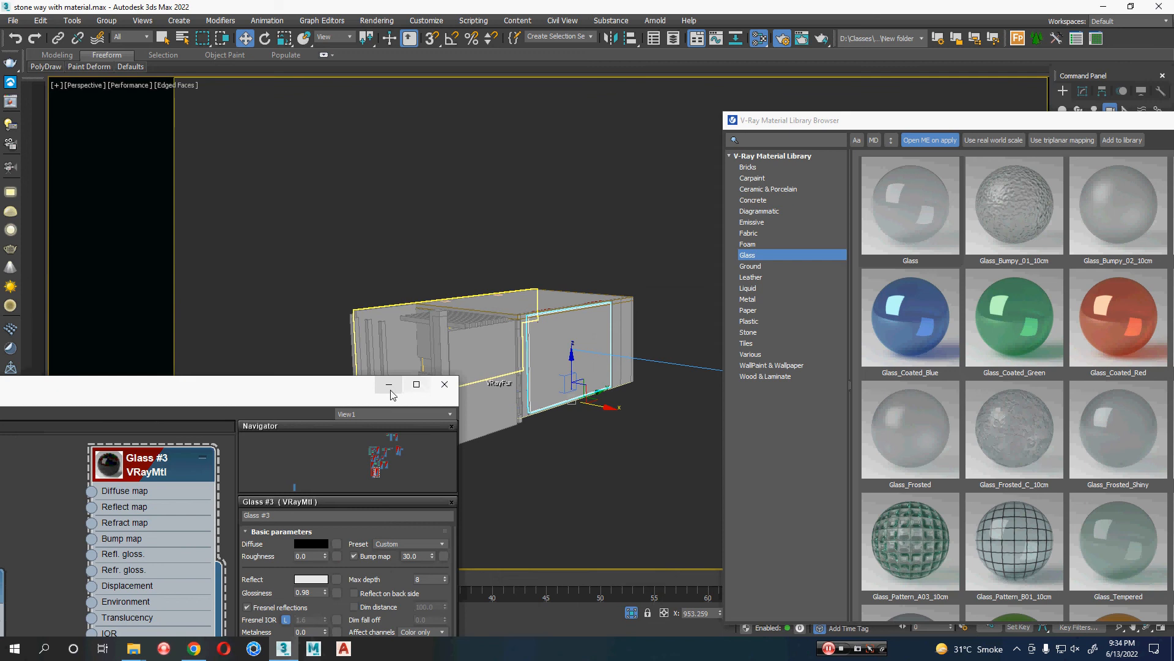
Reassign the glass #1 material to the window panel, minimize the material windows and clear the selection.
left_click_drag(247, 391, 465, 137)
right_click(146, 331)
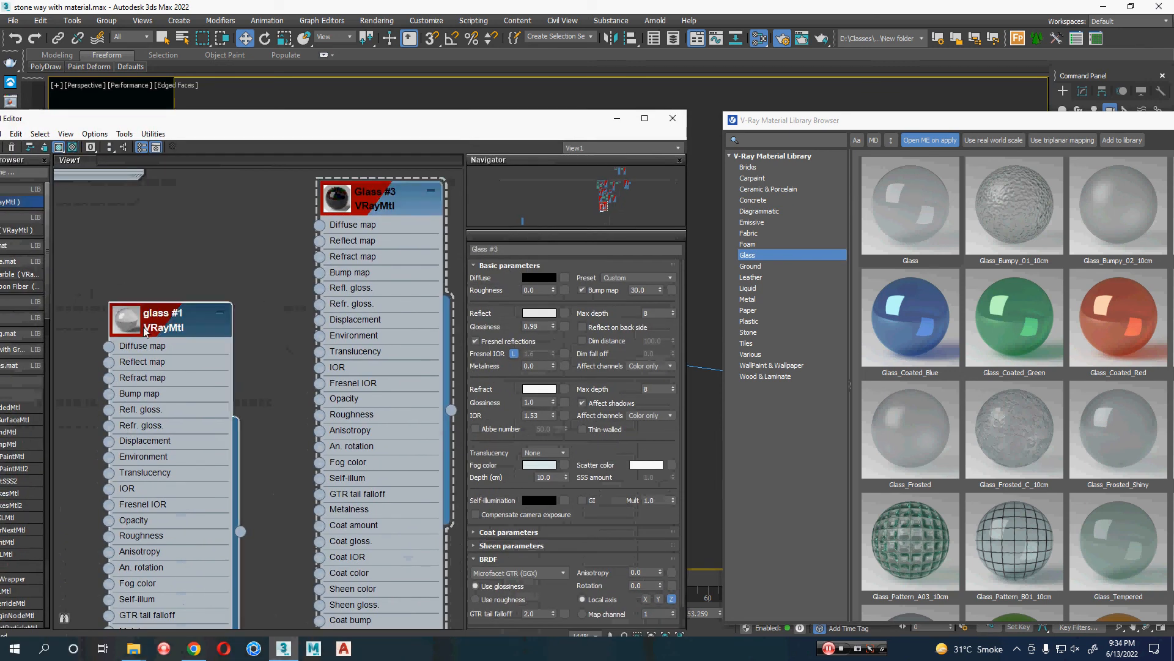
left_click(214, 28)
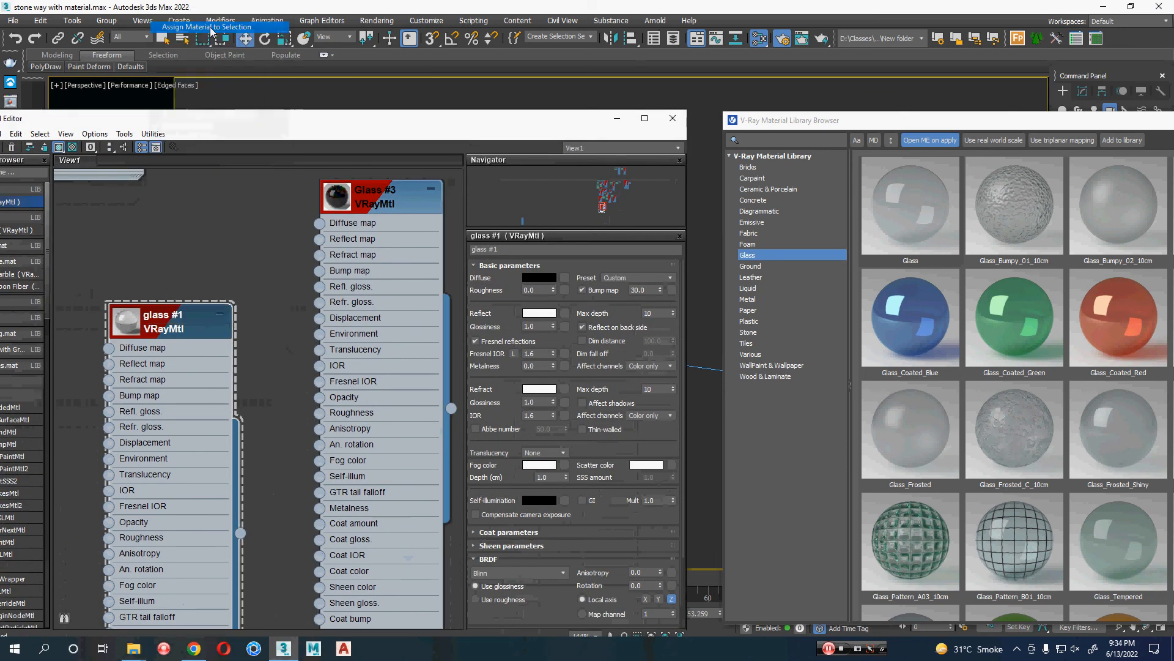
left_click(618, 121)
left_click_drag(762, 127, 520, 133)
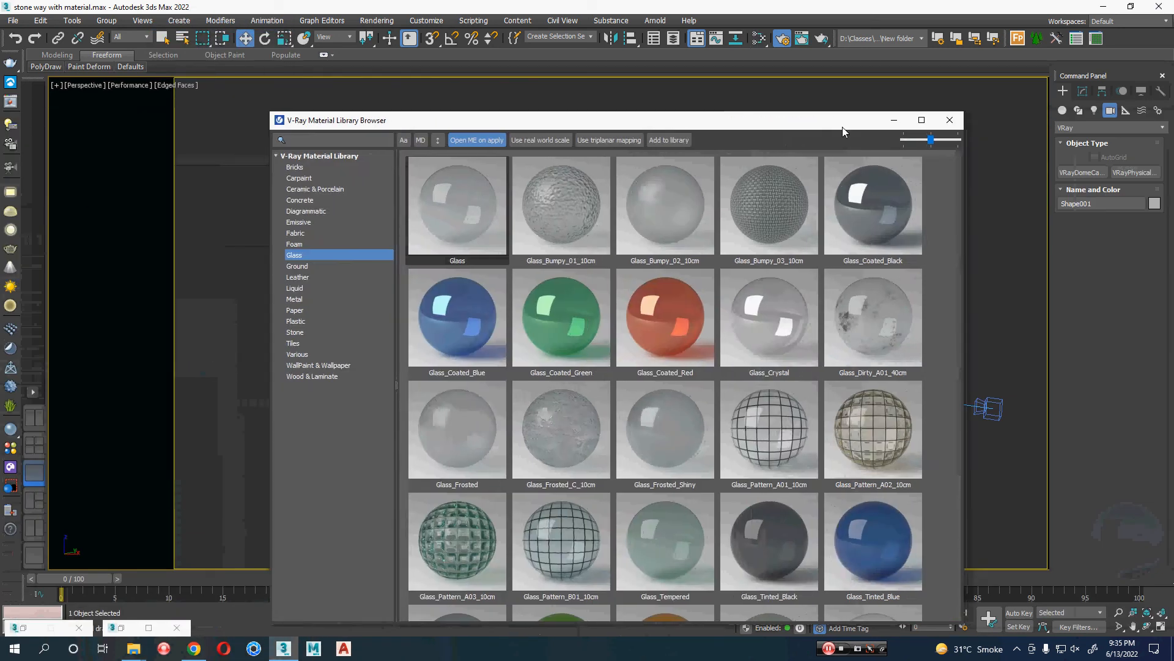
left_click(886, 120)
left_click(794, 307)
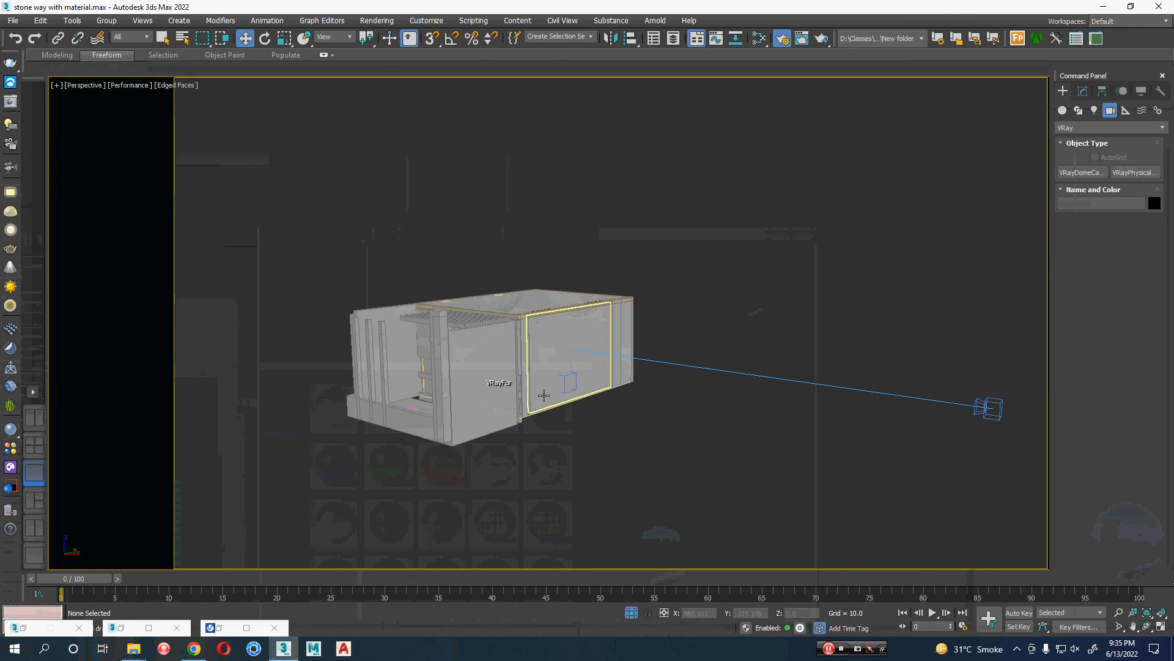
Run a V-Ray test render of the perspective view, stop it and minimize the frame buffer.
key("shift+q")
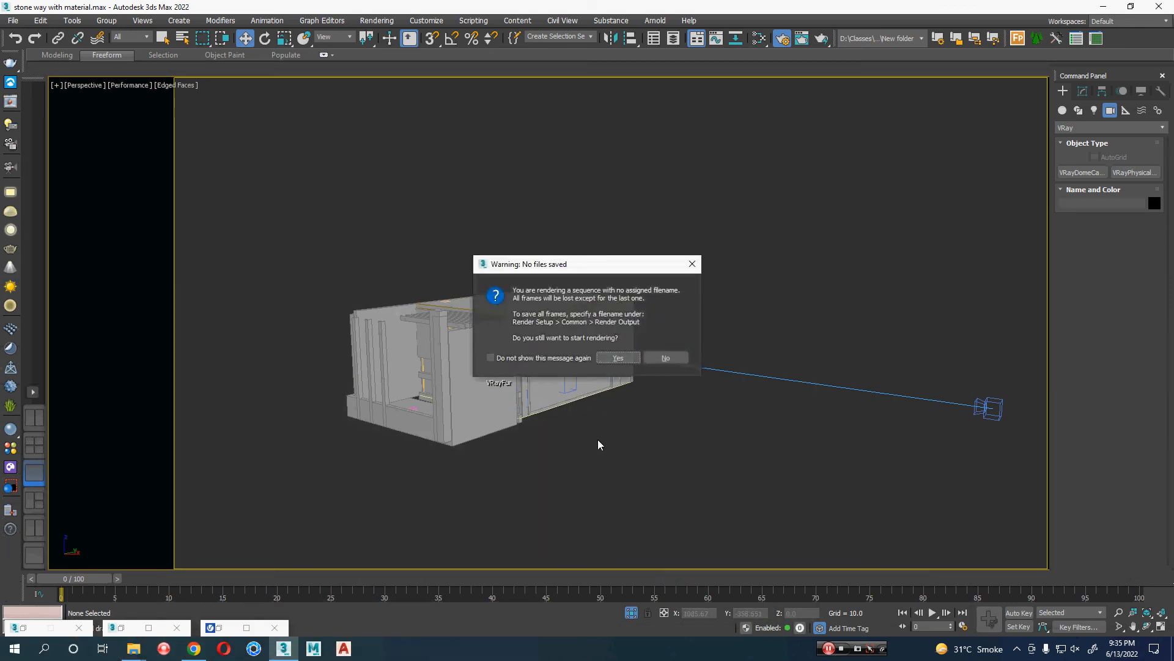
left_click(624, 361)
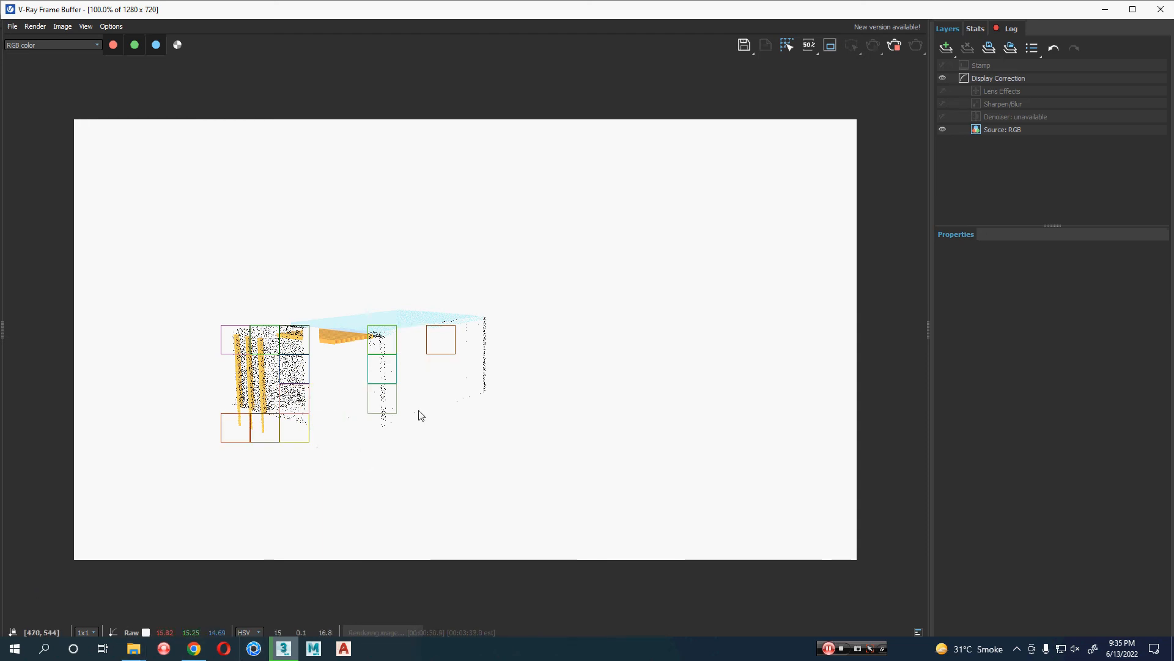
left_click(897, 51)
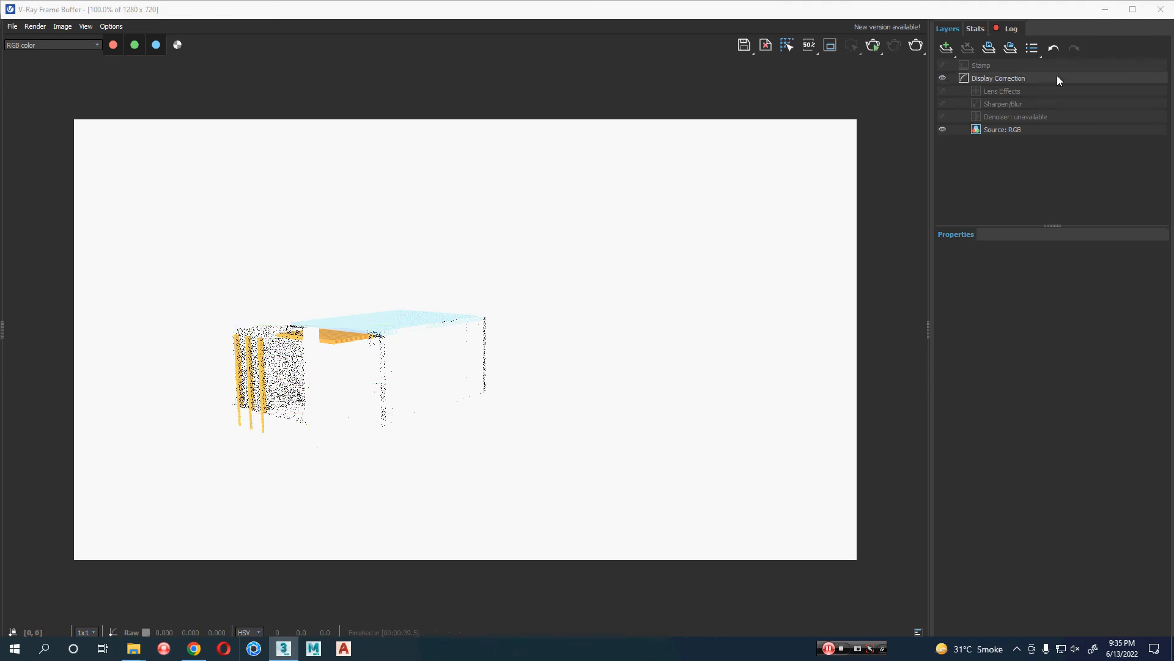
left_click(1105, 10)
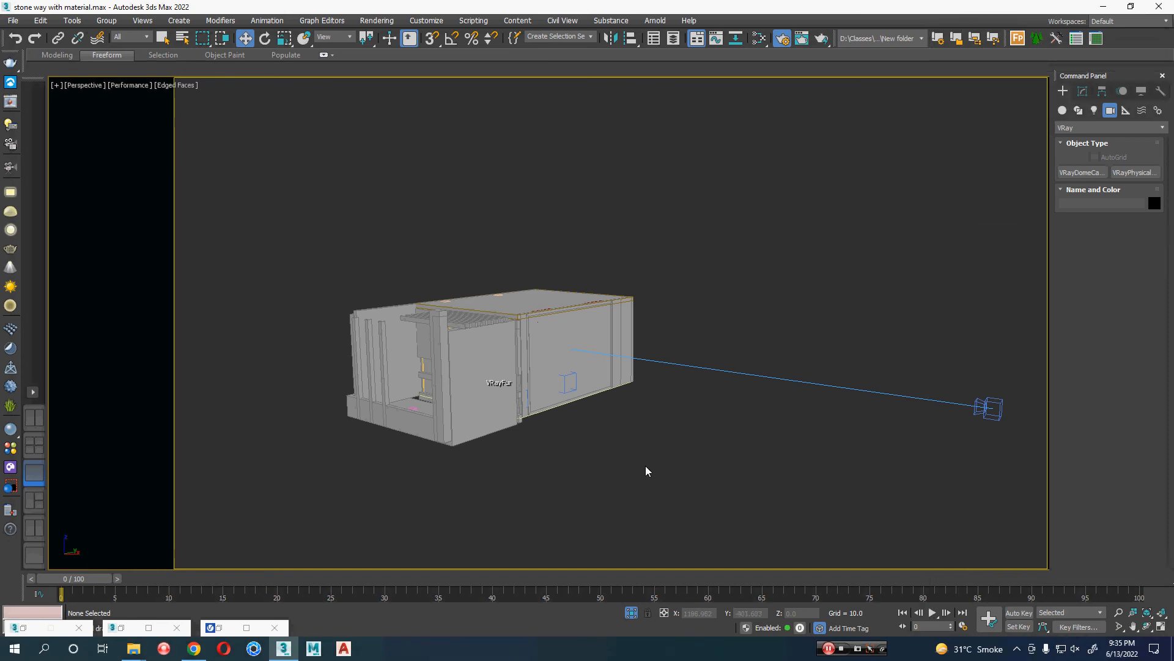
Clear the DefaultVRaySky environment map from the scene's background settings.
middle_click_drag(647, 471, 650, 472)
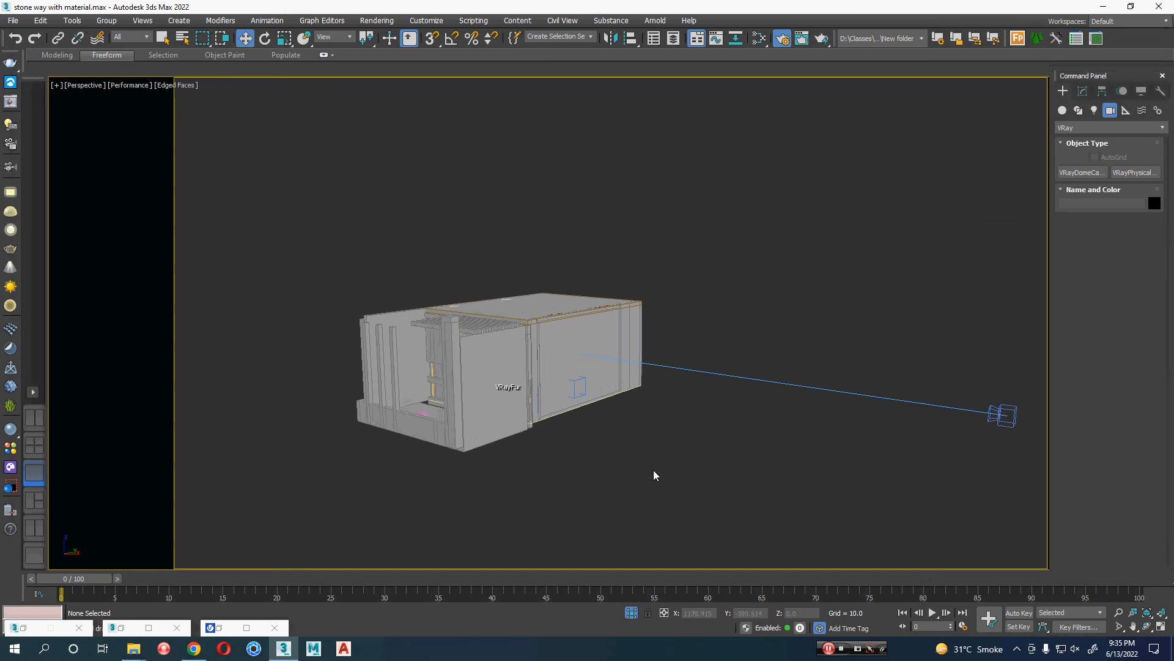
key("8")
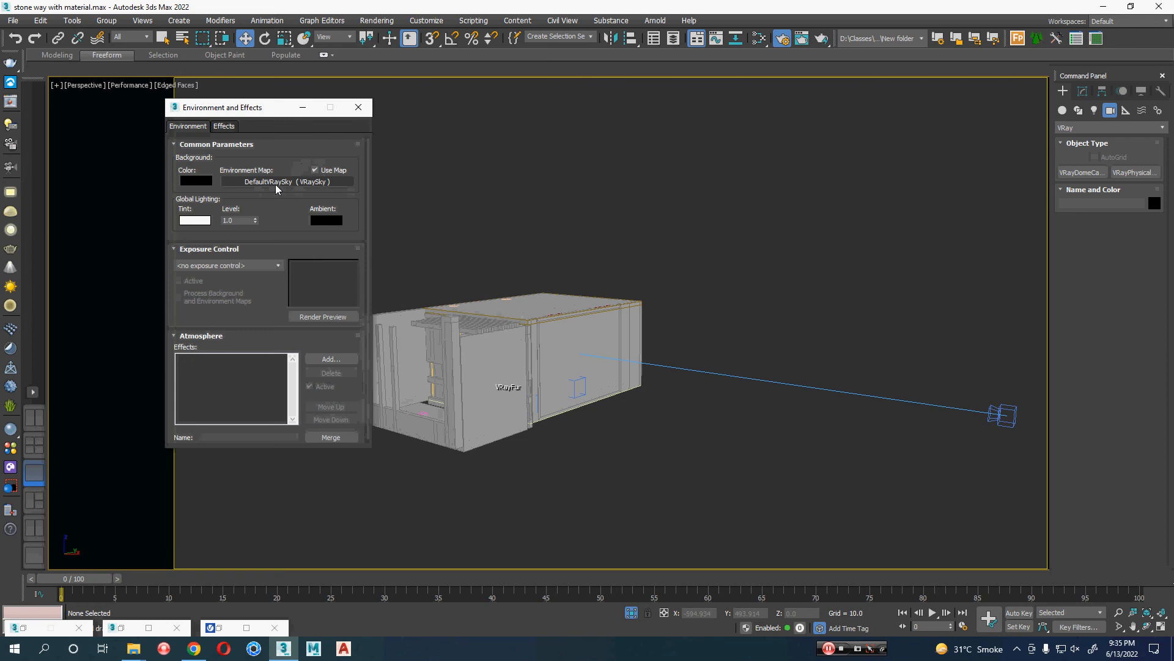
right_click(307, 186)
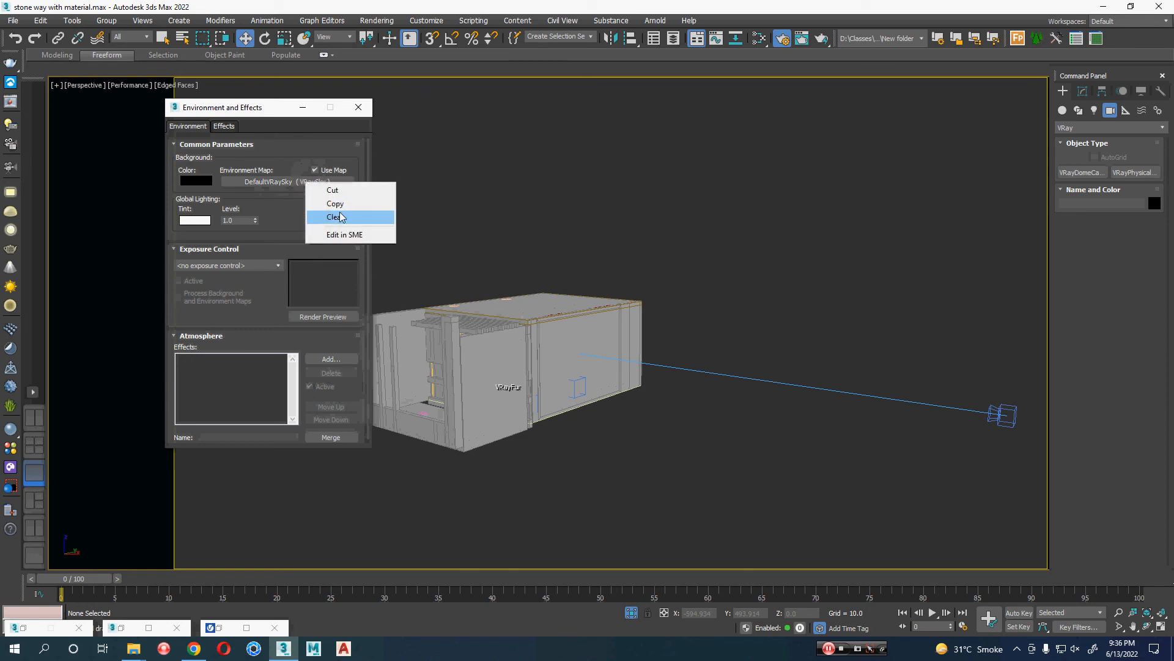
left_click(374, 215)
left_click(379, 111)
scroll(661, 336, "up", 3)
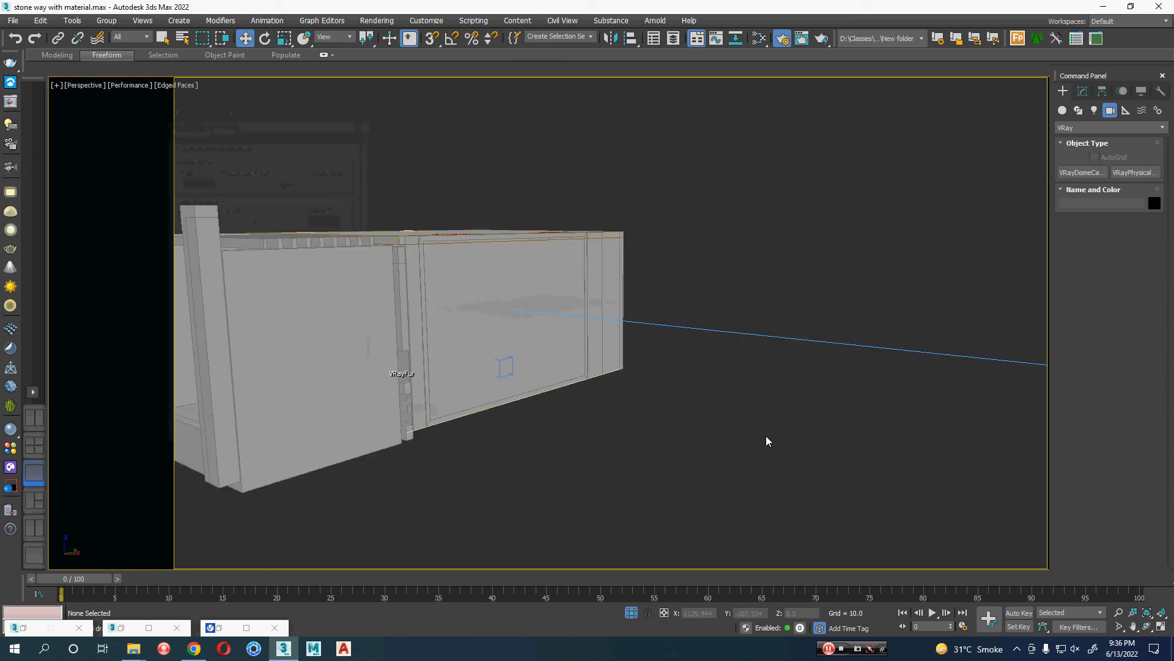
middle_click_drag(766, 441, 472, 435)
left_click(510, 418)
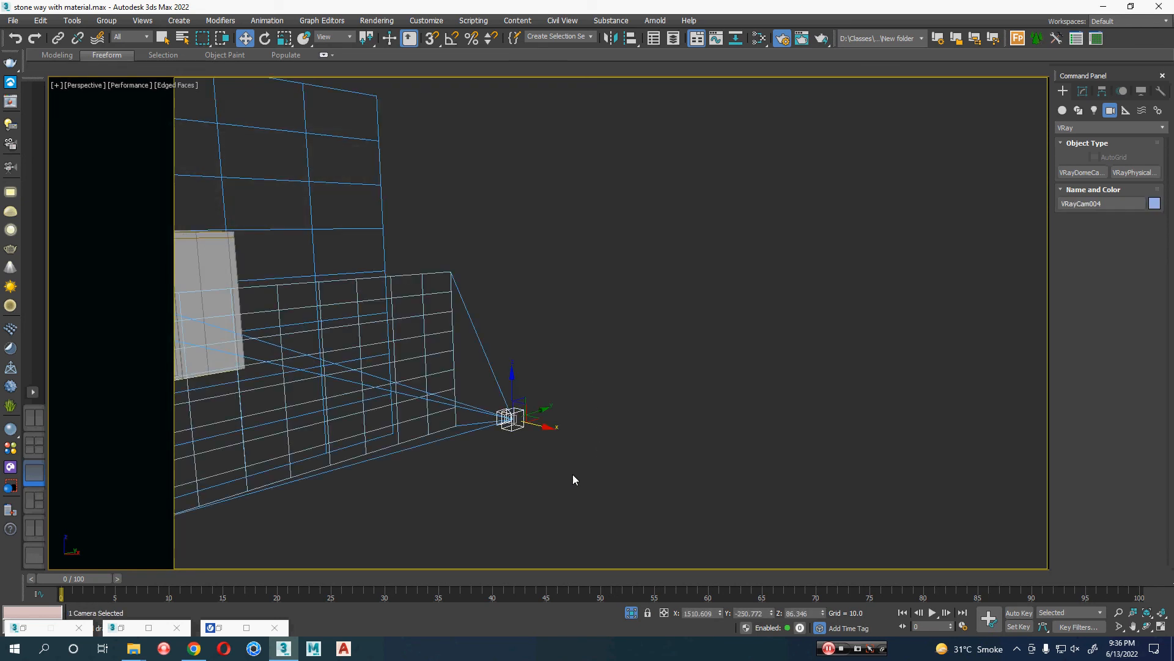
left_click(574, 479)
Isolate the sliding window's outer frame on the terrace side to inspect it, then end the isolation.
middle_click_drag(543, 477, 567, 435, "alt")
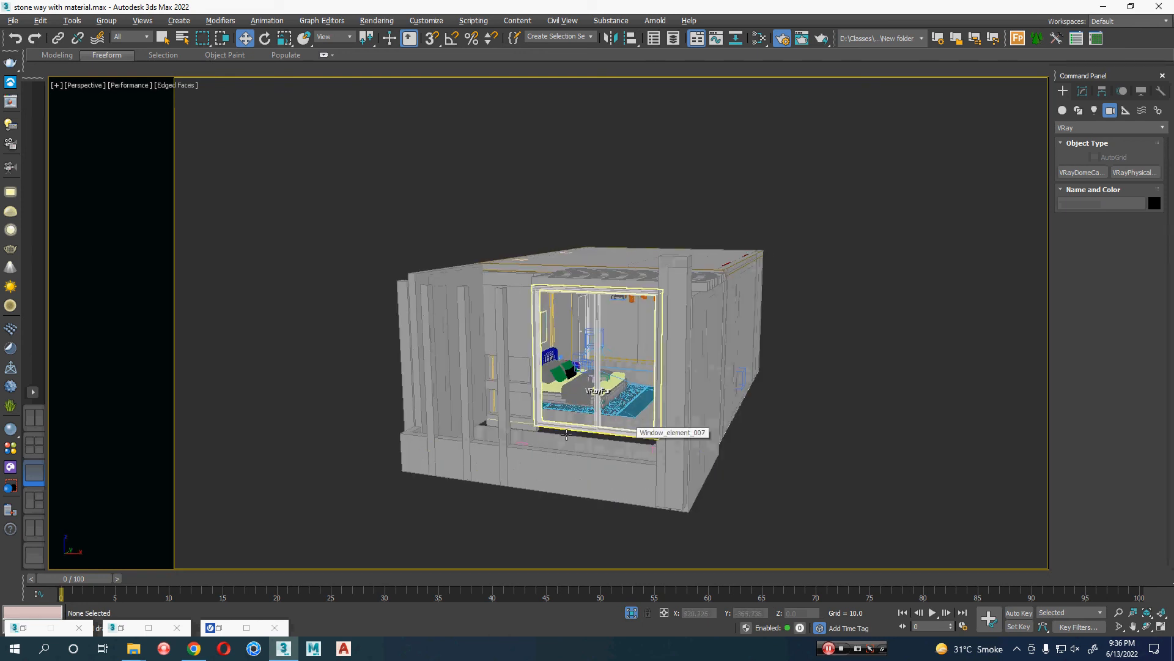
left_click(566, 434)
key("alt+q")
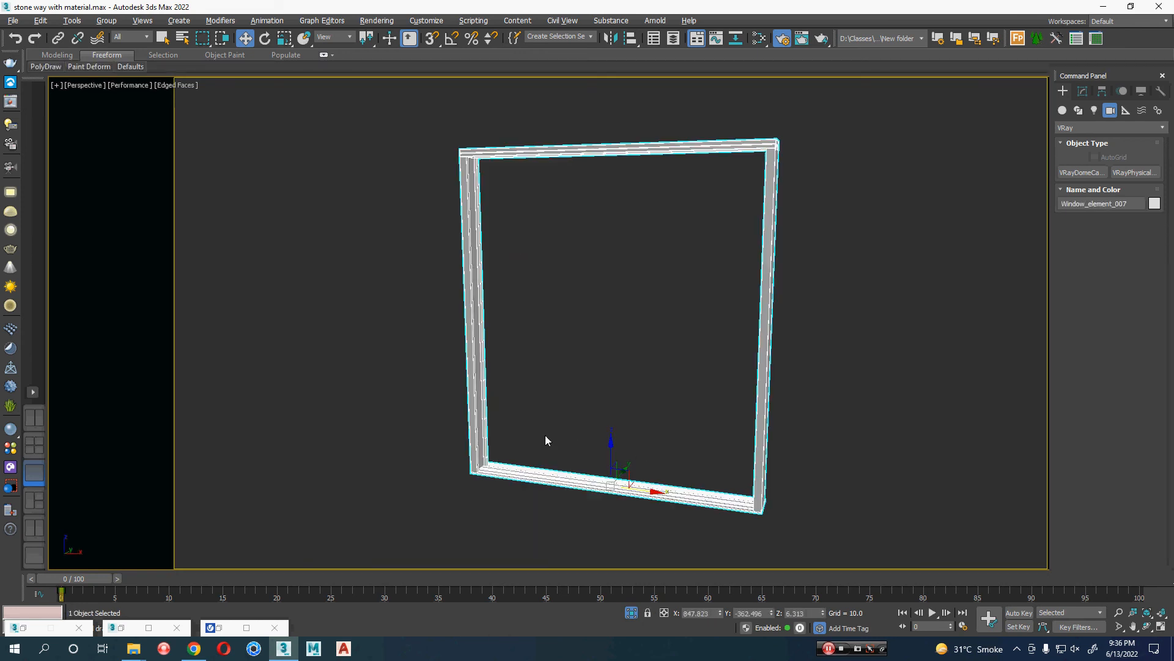
middle_click_drag(545, 437, 579, 443, "alt")
left_click(631, 612)
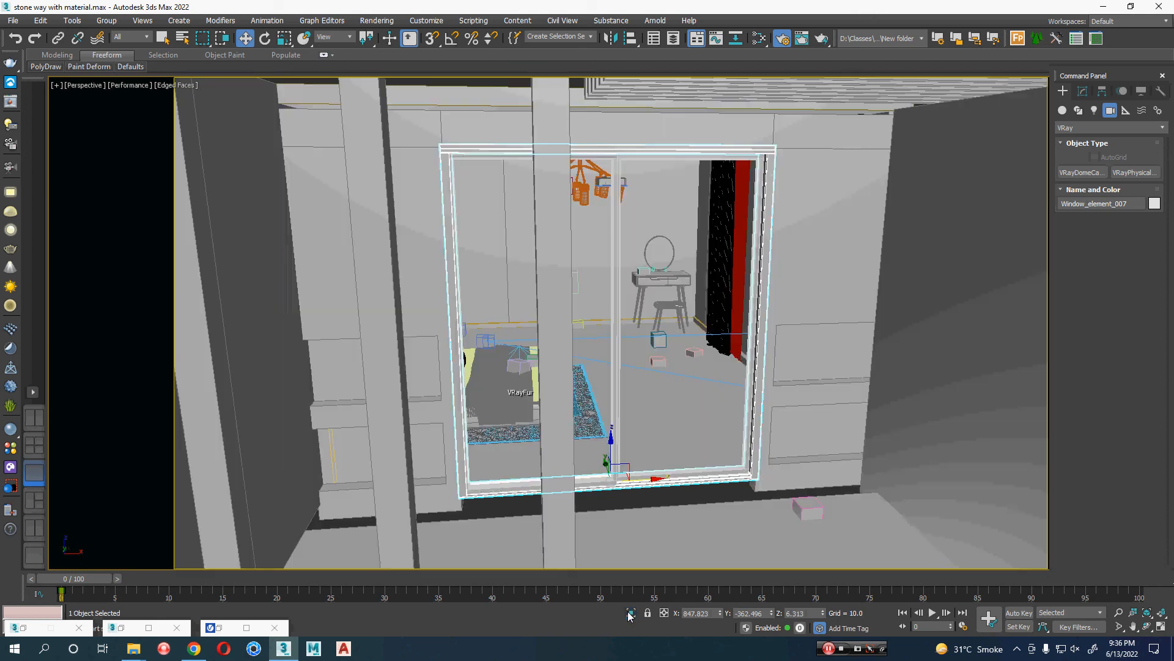
Isolate the sliding window's outer frame together with one sash to inspect them, then end the isolation.
left_click(615, 431, "ctrl")
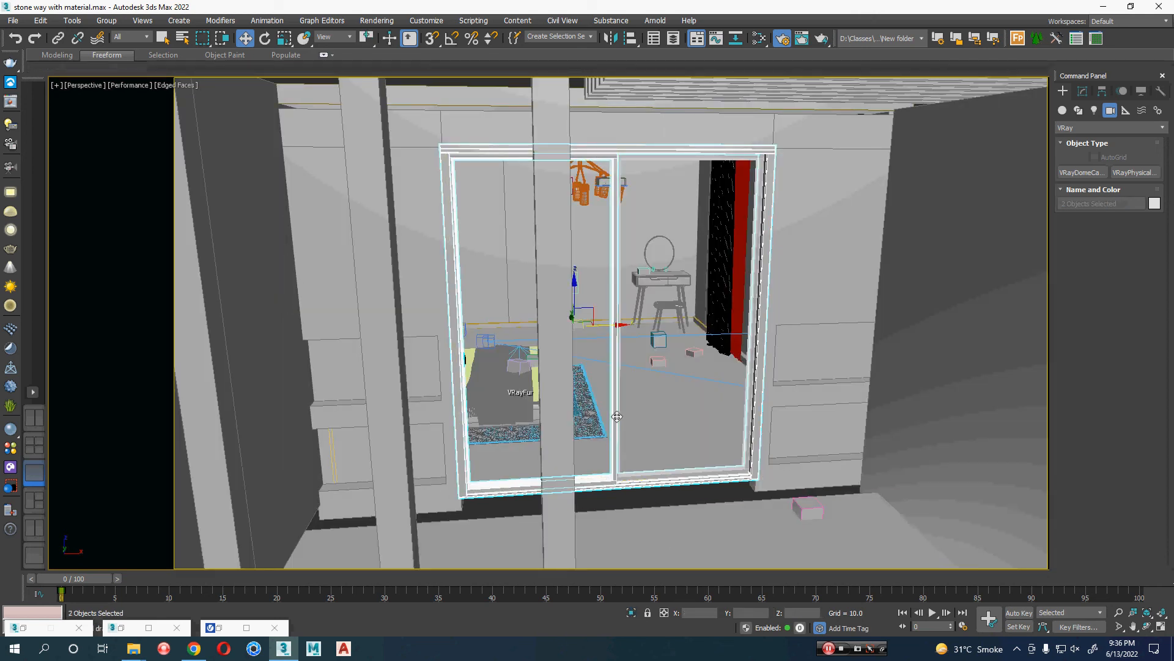
key("alt+q")
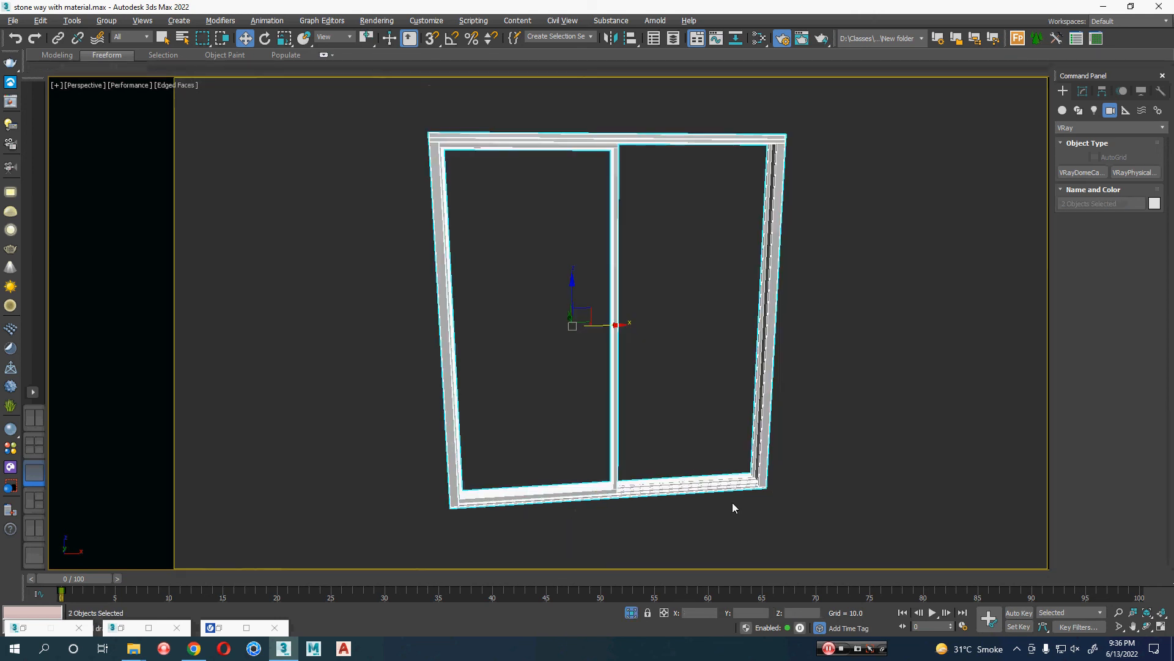
left_click(631, 613)
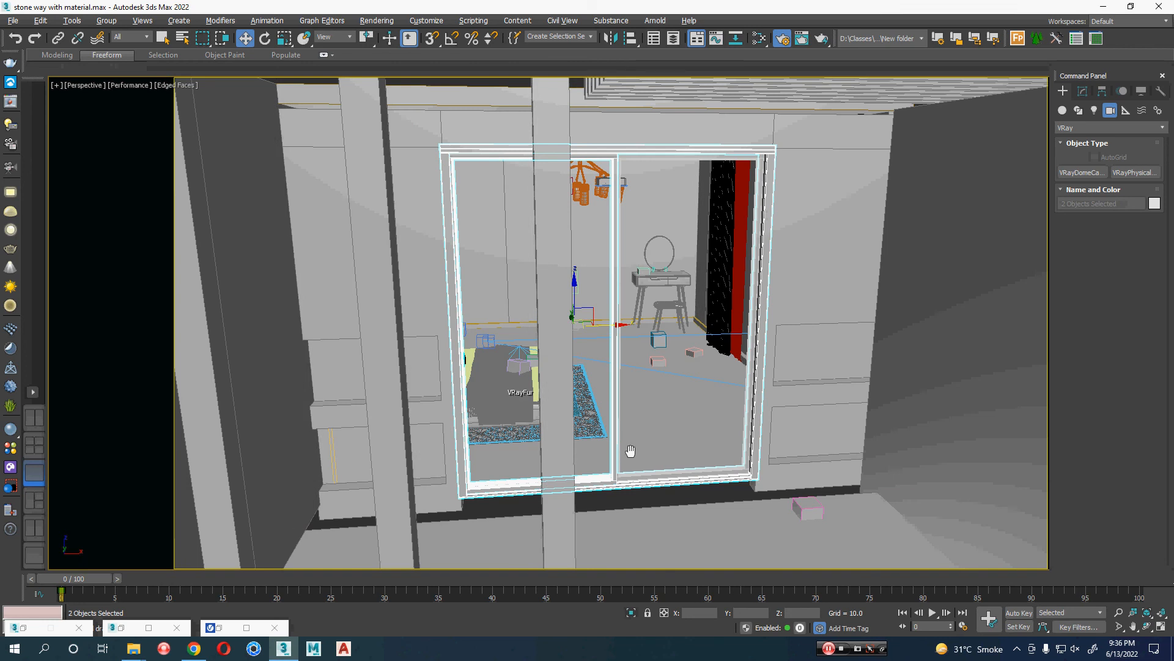
Select all the frame elements of the terrace sliding window, isolate them for inspection in wireframe and shaded display, then end the isolation.
scroll(570, 474, "up", 2)
key("F3")
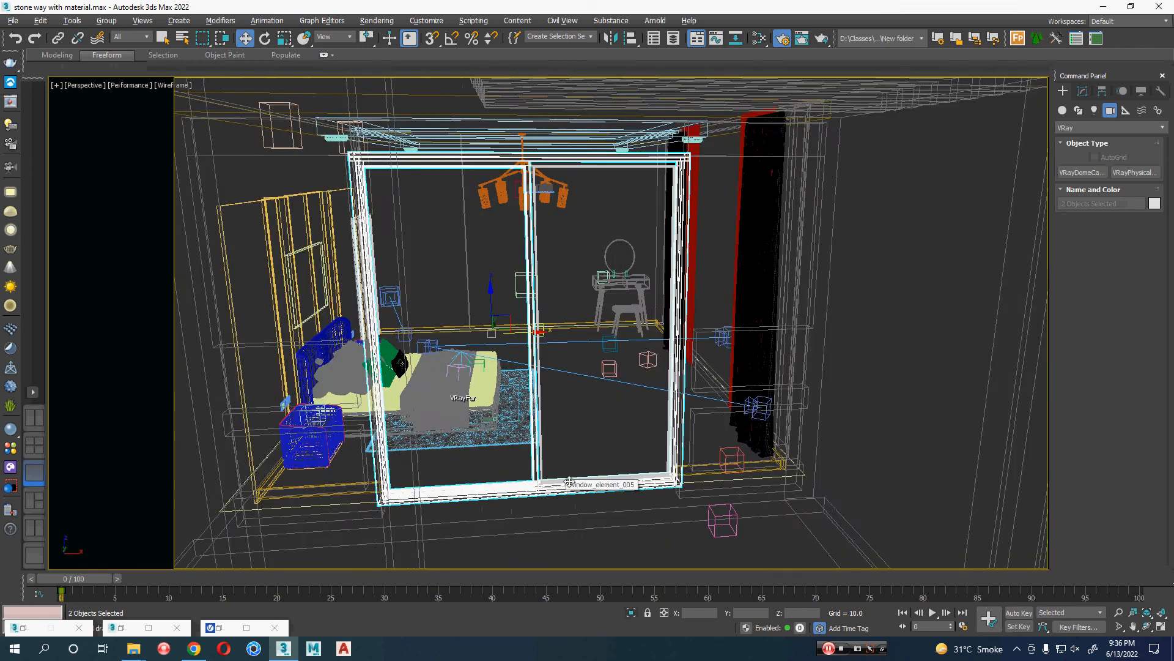
middle_click_drag(572, 471, 563, 475, "alt")
key("q")
left_click(567, 479)
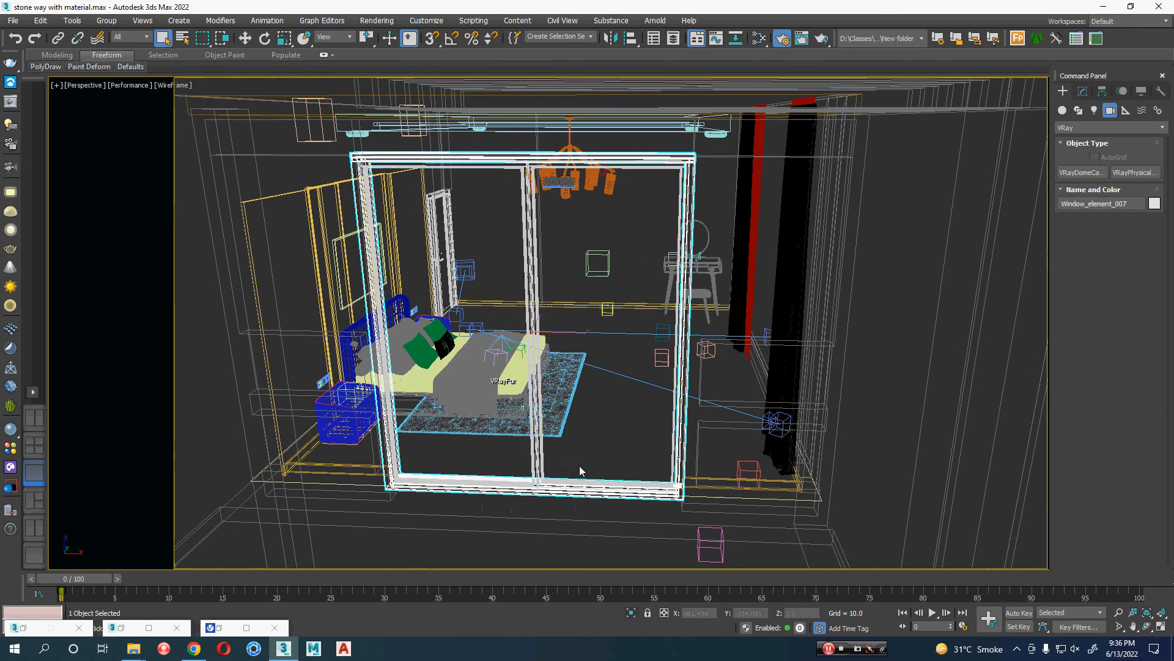
left_click_drag(575, 464, 532, 488)
key("alt+q")
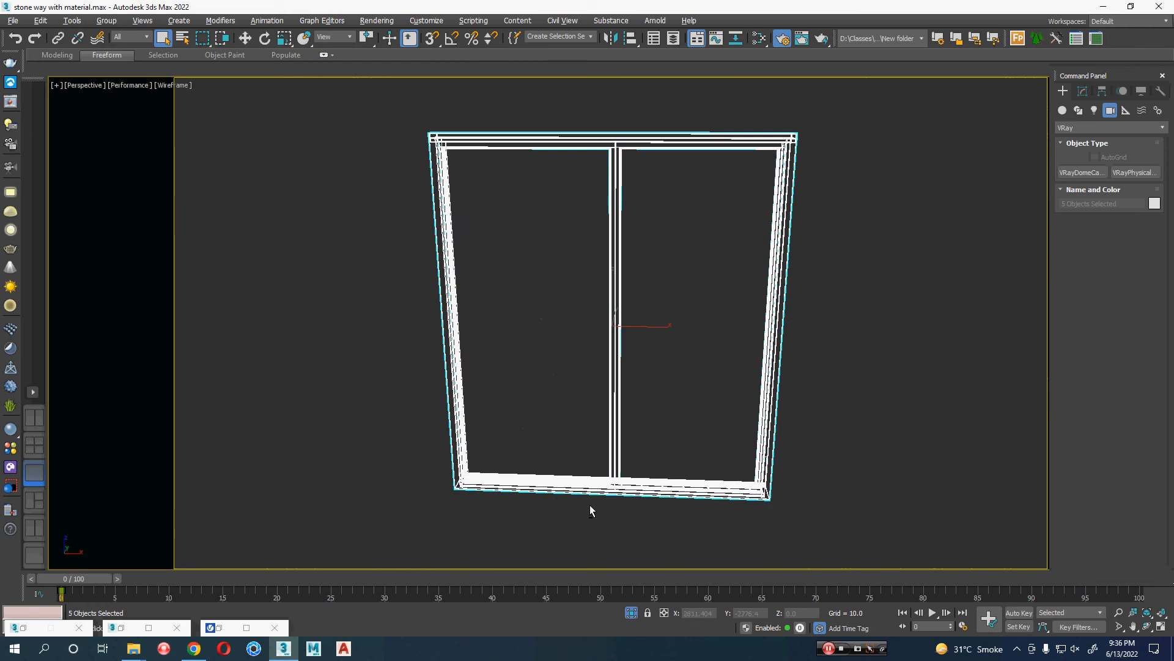
middle_click_drag(642, 503, 632, 505)
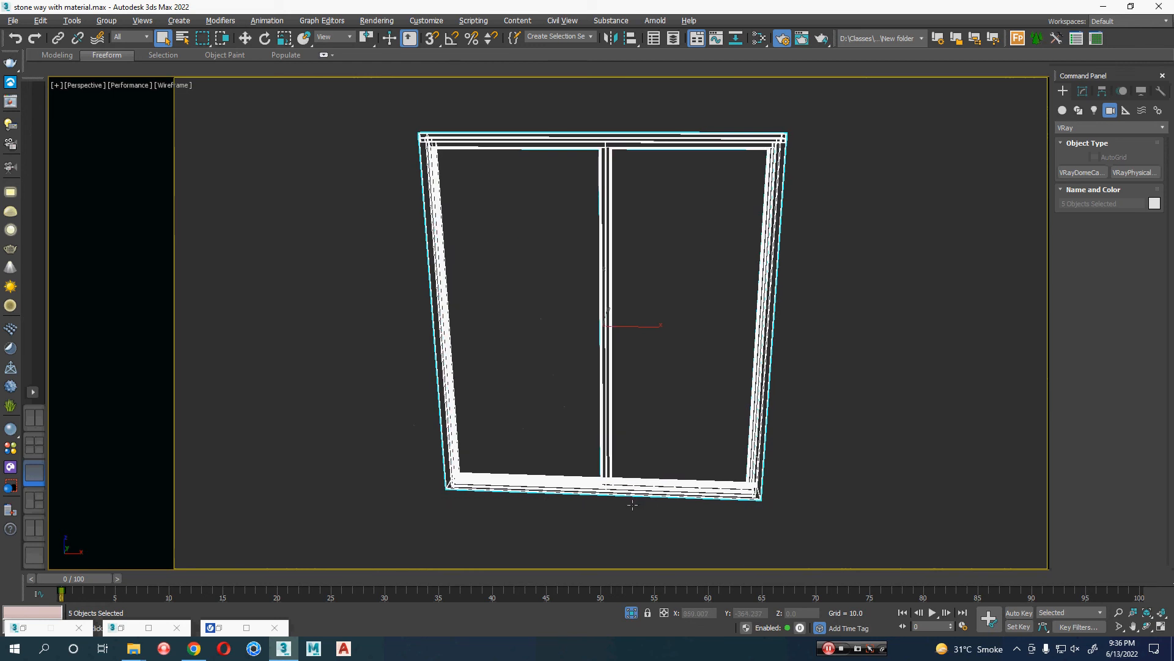
key("z")
key("F3")
scroll(632, 505, "down", 3)
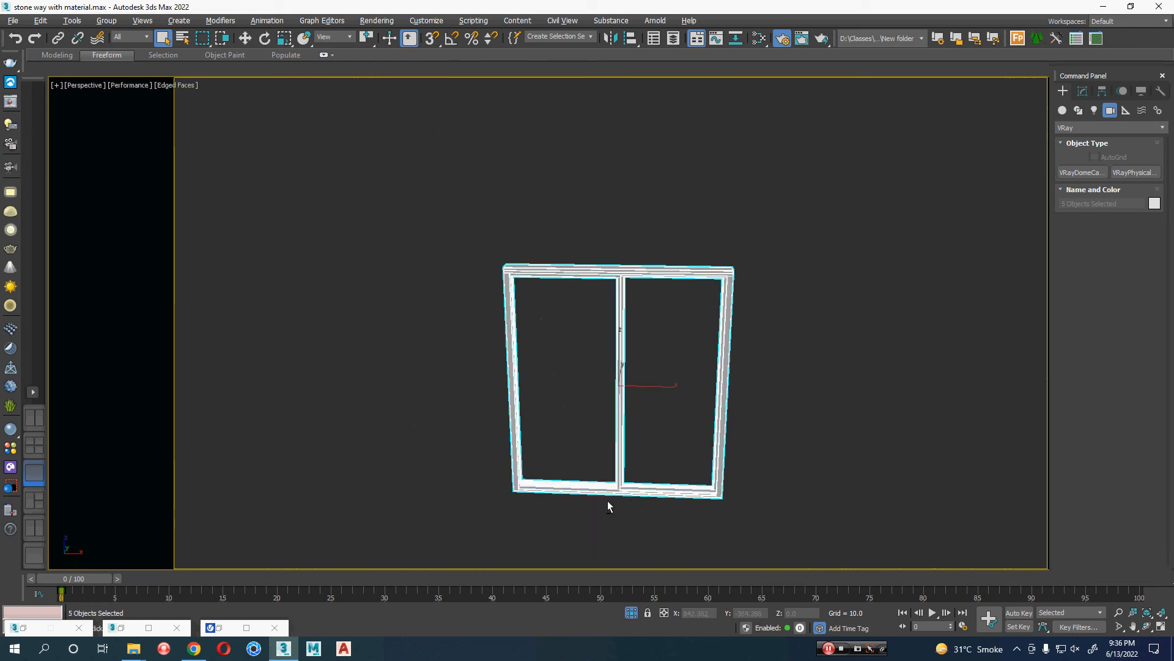
mouse_move(608, 504)
middle_mouse_down("alt")
mouse_move(640, 483)
mouse_move(643, 521)
middle_mouse_up("alt")
left_click(631, 613)
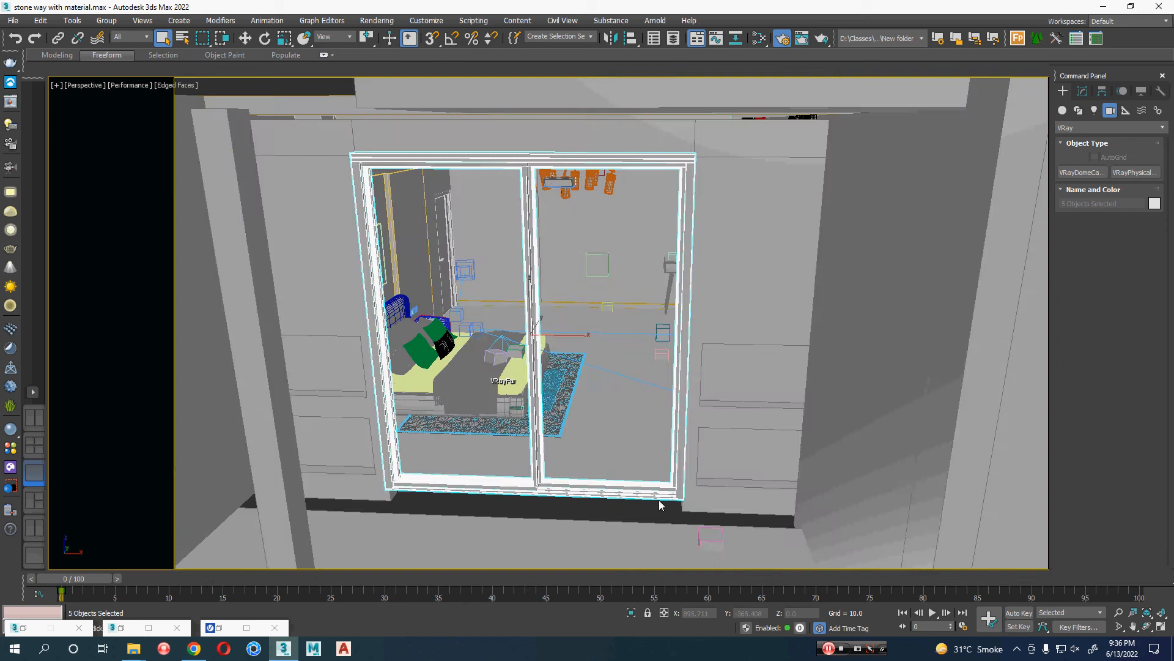
Clear the selection and examine the building's exterior in the perspective, front and left views.
mouse_move(682, 481)
middle_mouse_down("alt")
mouse_move(636, 490)
mouse_move(681, 482)
mouse_move(678, 500)
mouse_move(702, 489)
middle_mouse_up("alt")
scroll(655, 488, "down", 3)
key("w")
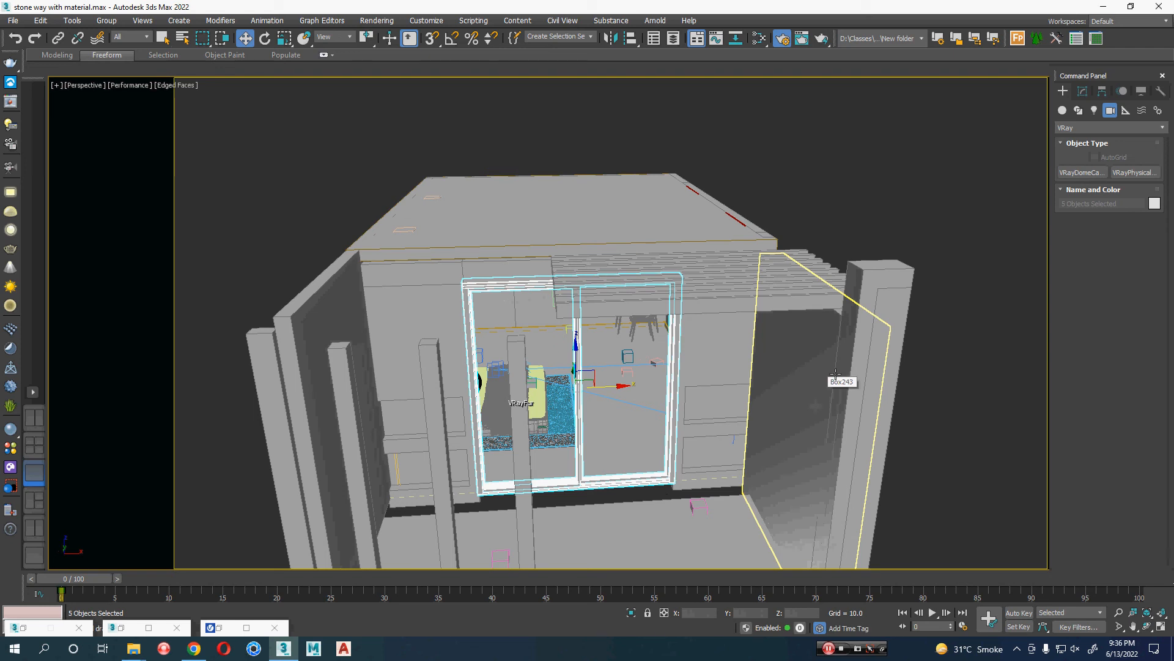
left_click(915, 162)
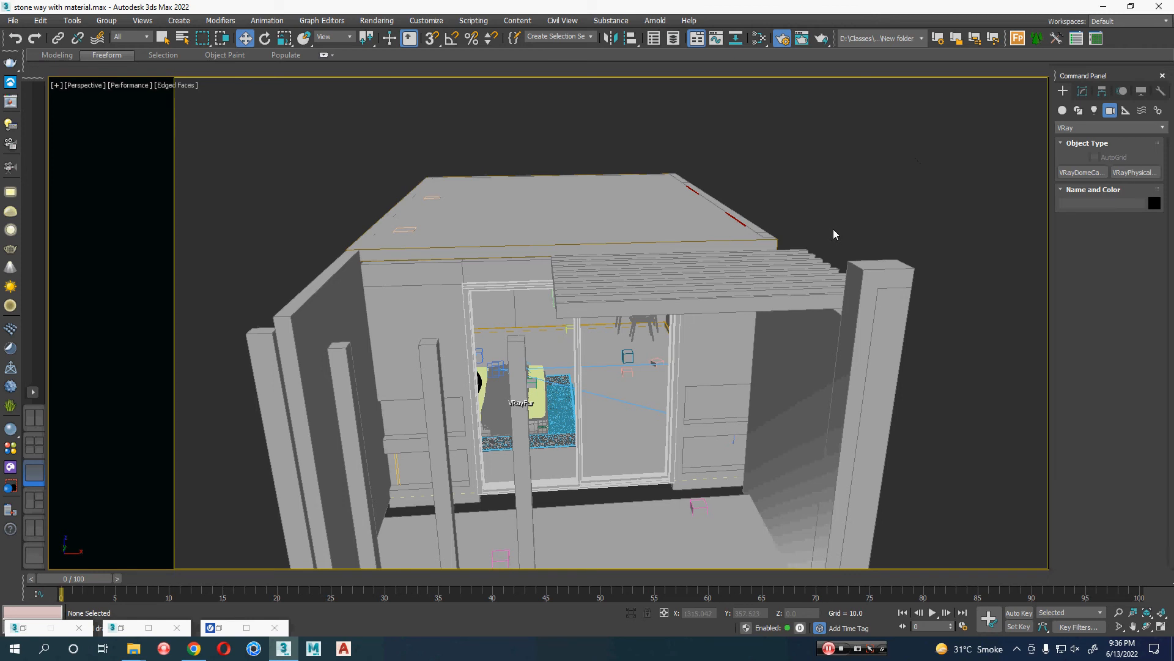
middle_click_drag(842, 240, 822, 237, "alt")
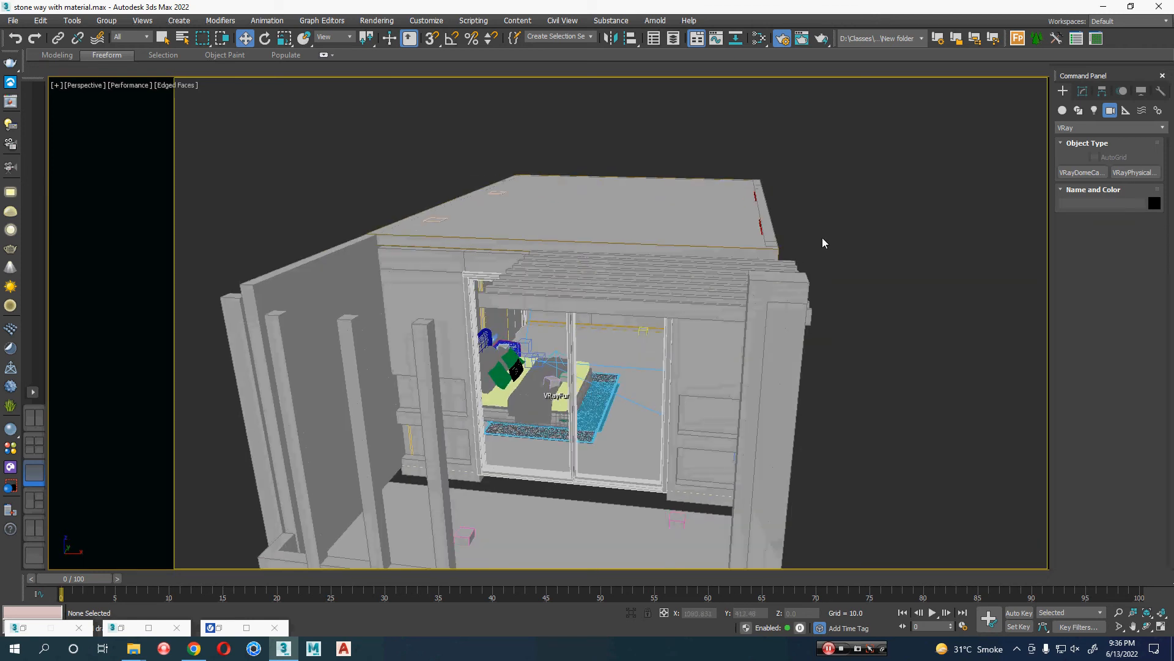
key("f")
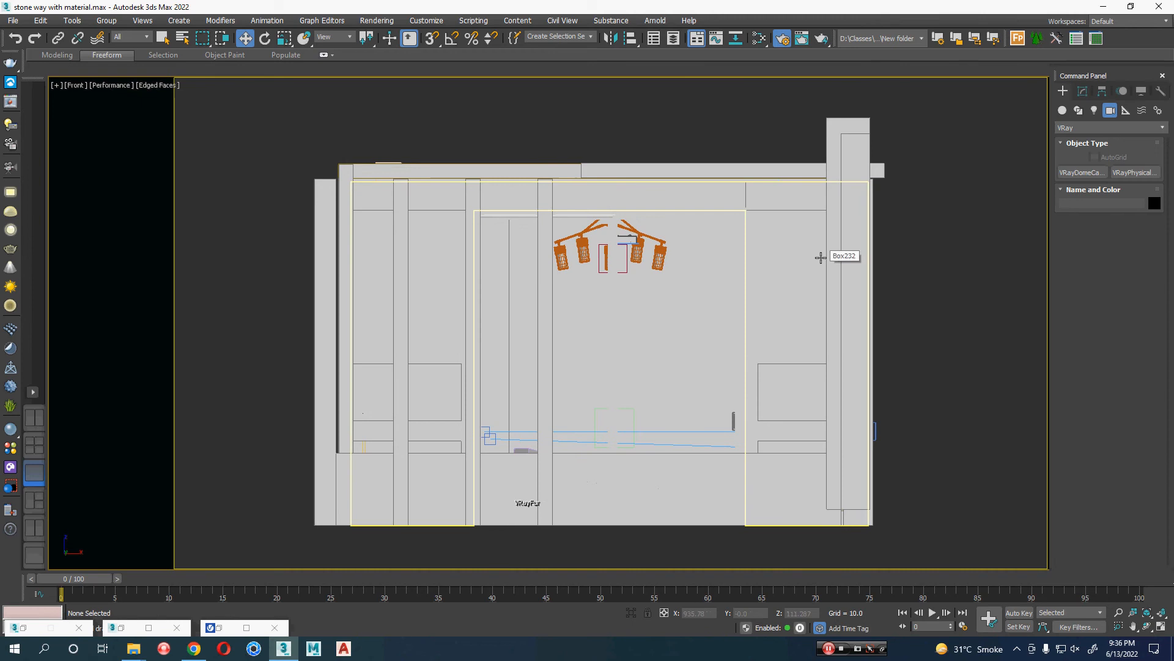
key("l")
scroll(857, 289, "down", 6)
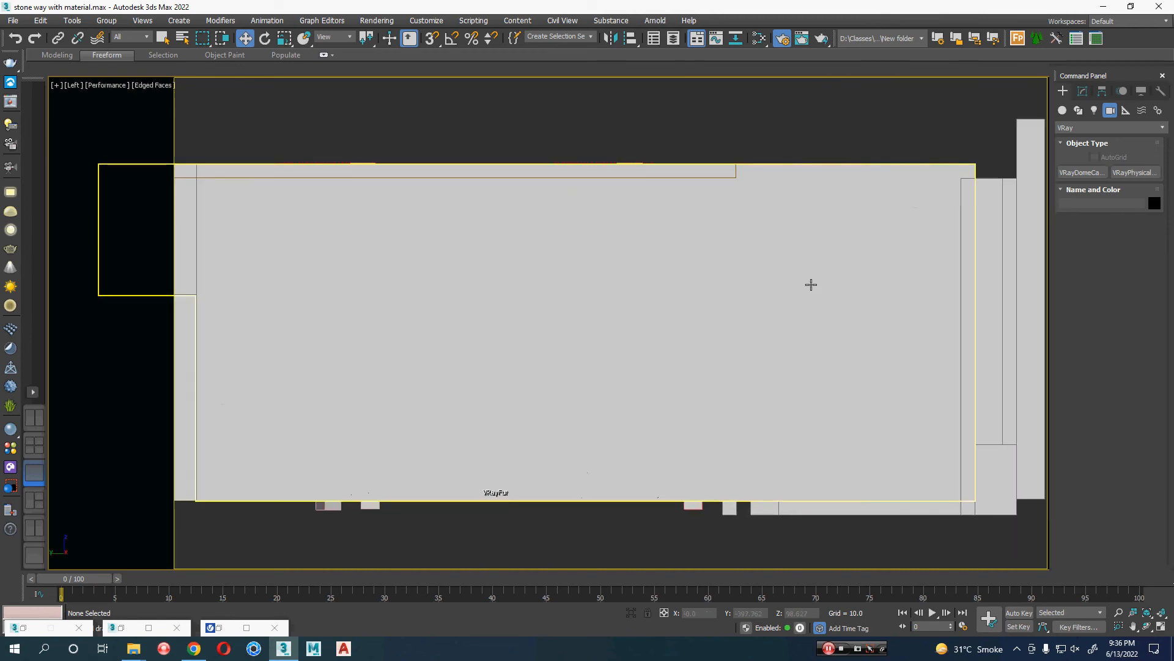
middle_click_drag(798, 285, 731, 300)
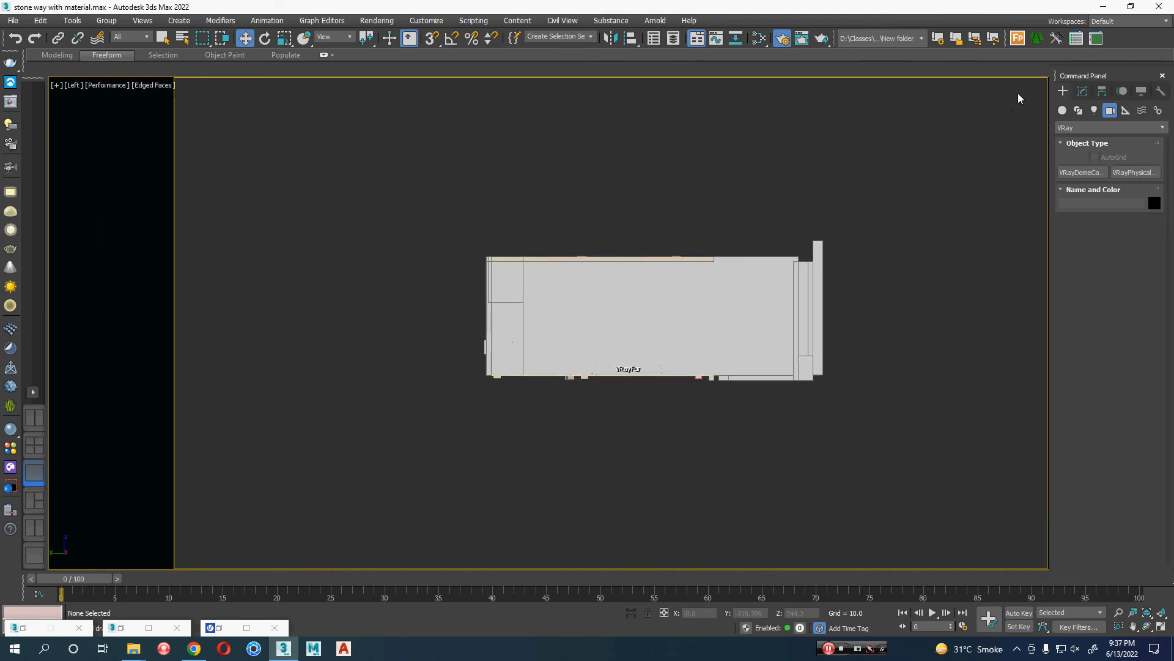
Isolate the large window panel on the building's side wall and show it face-on in the left view.
key("p")
middle_click_drag(805, 257, 707, 318, "alt")
left_click(706, 318)
key("z")
key("f")
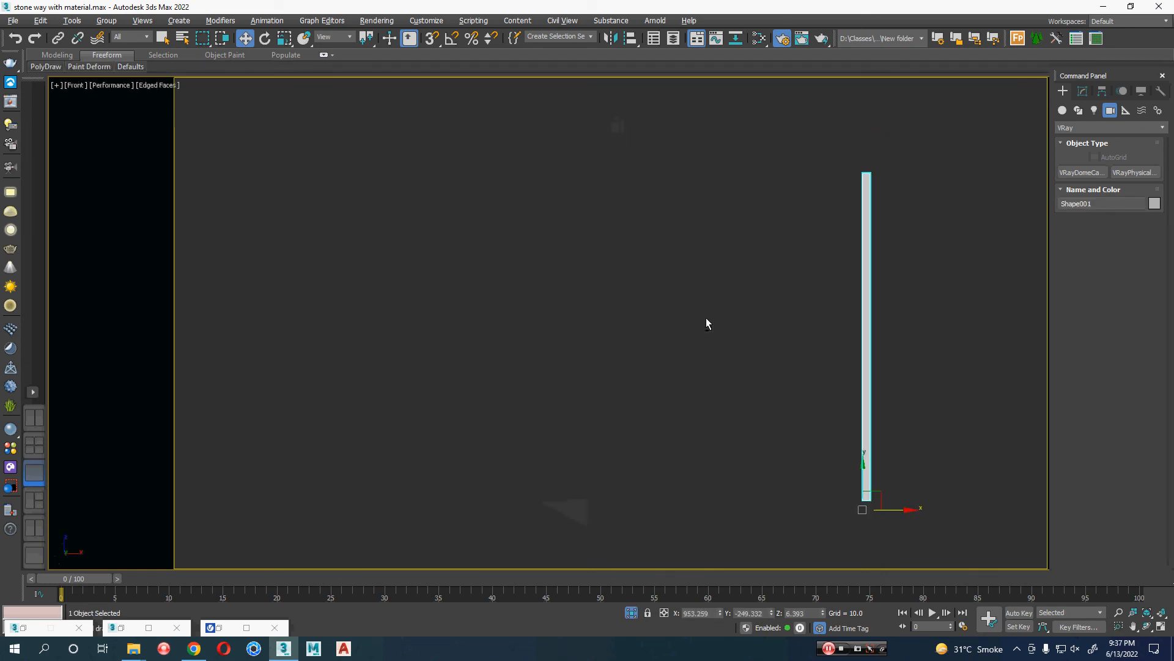
key("z")
key("l")
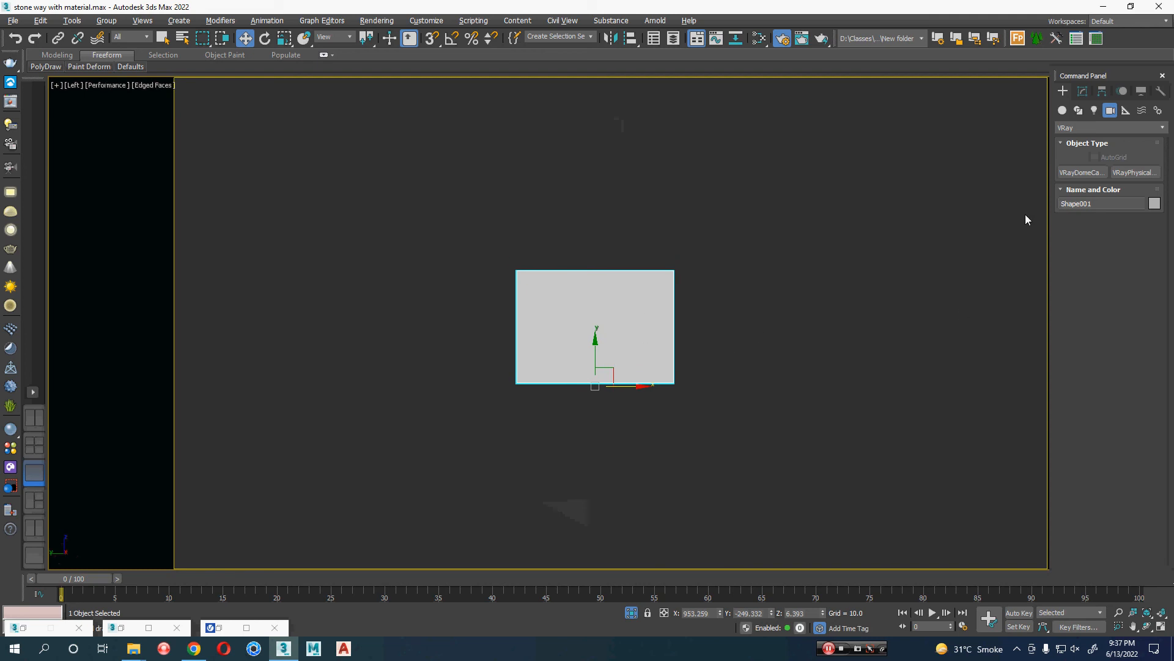
Create a plane VRayLight about 229 by 165 that covers the isolated window panel in the left view.
left_click(1094, 111)
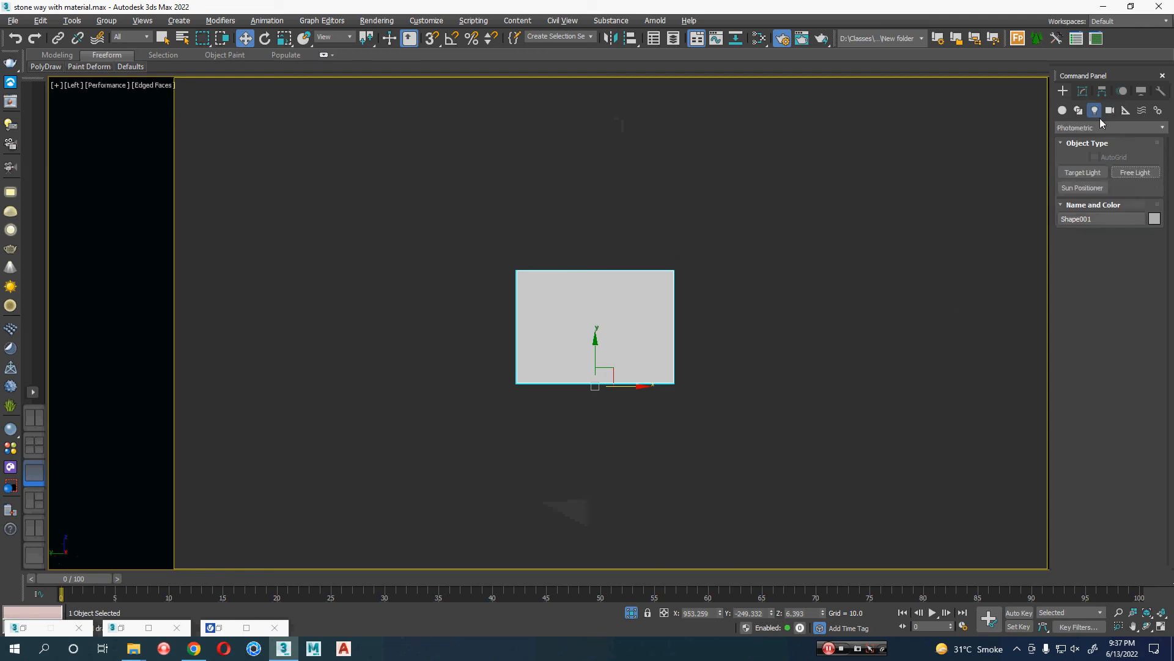
left_click(1100, 127)
left_click(1089, 165)
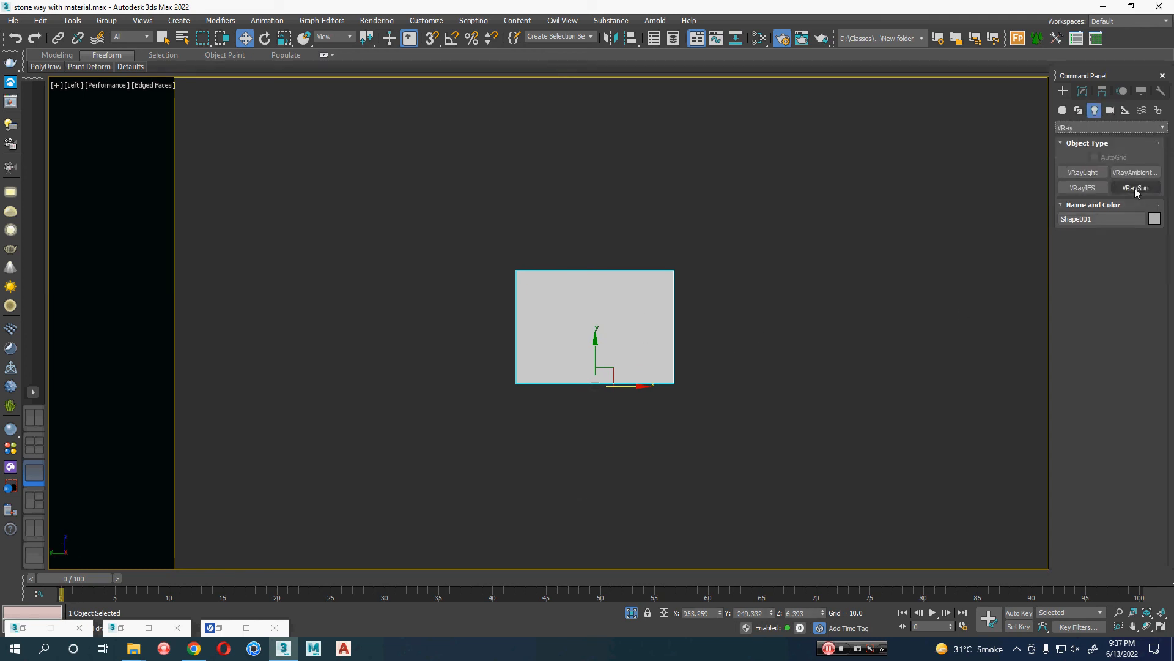
left_click(1089, 173)
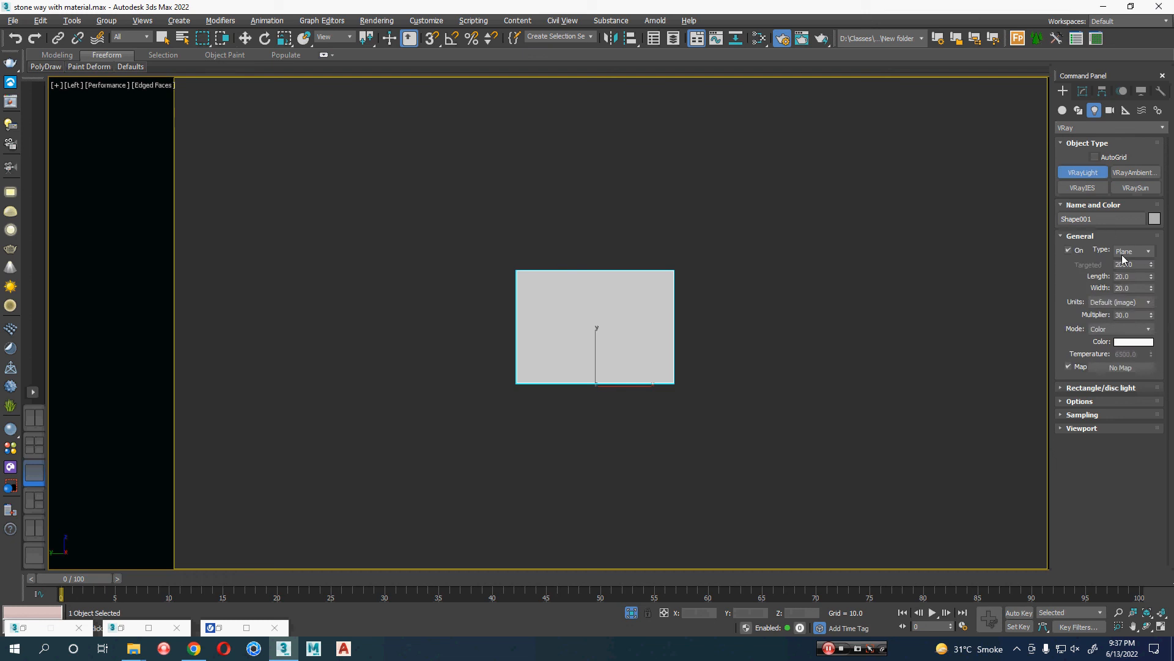
scroll(529, 263, "up", 2)
left_click_drag(486, 256, 753, 448)
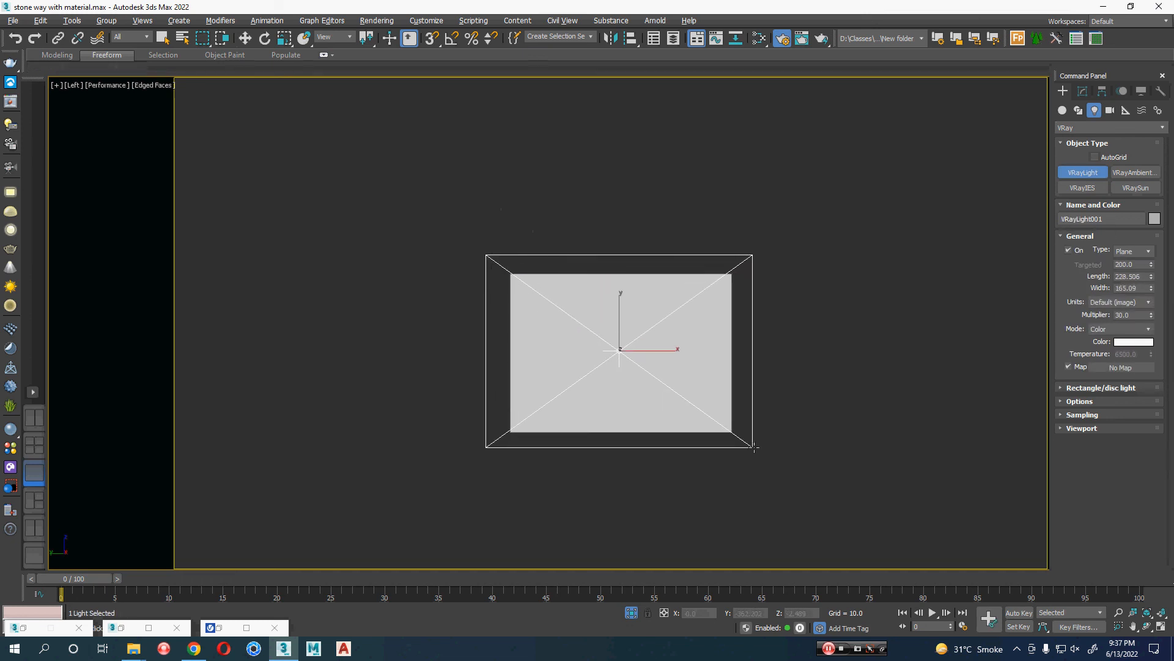
right_click(763, 453)
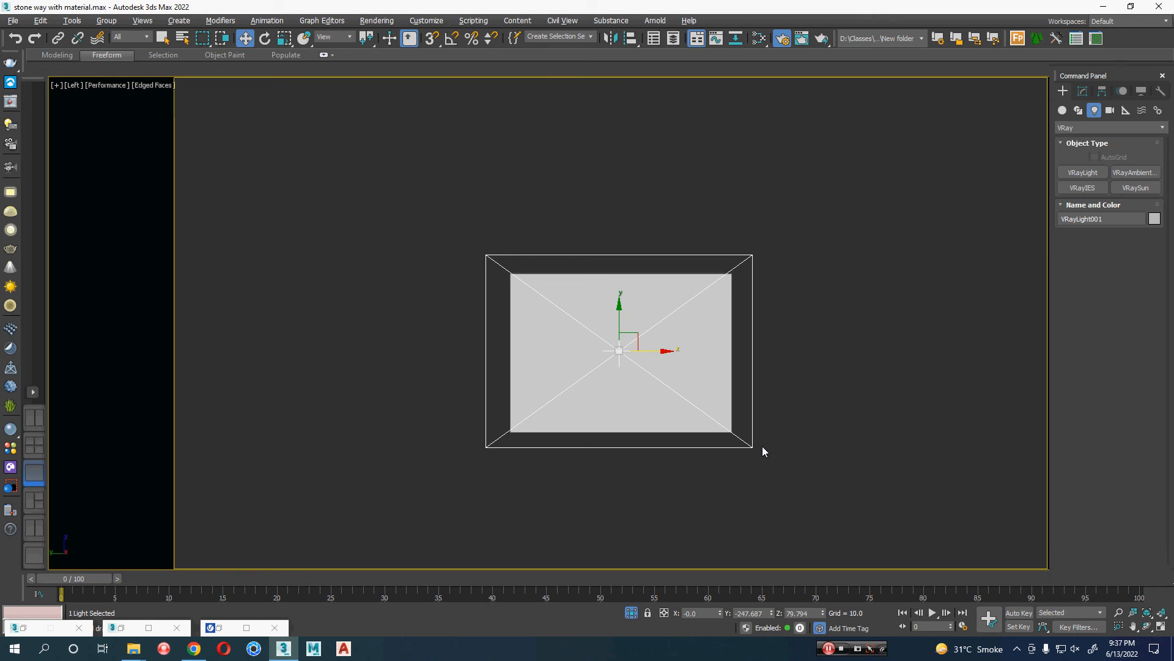
End the isolation and move the plane light along X in the top view to the building, at about X 733.
key("t")
key("z")
scroll(666, 413, "down", 5)
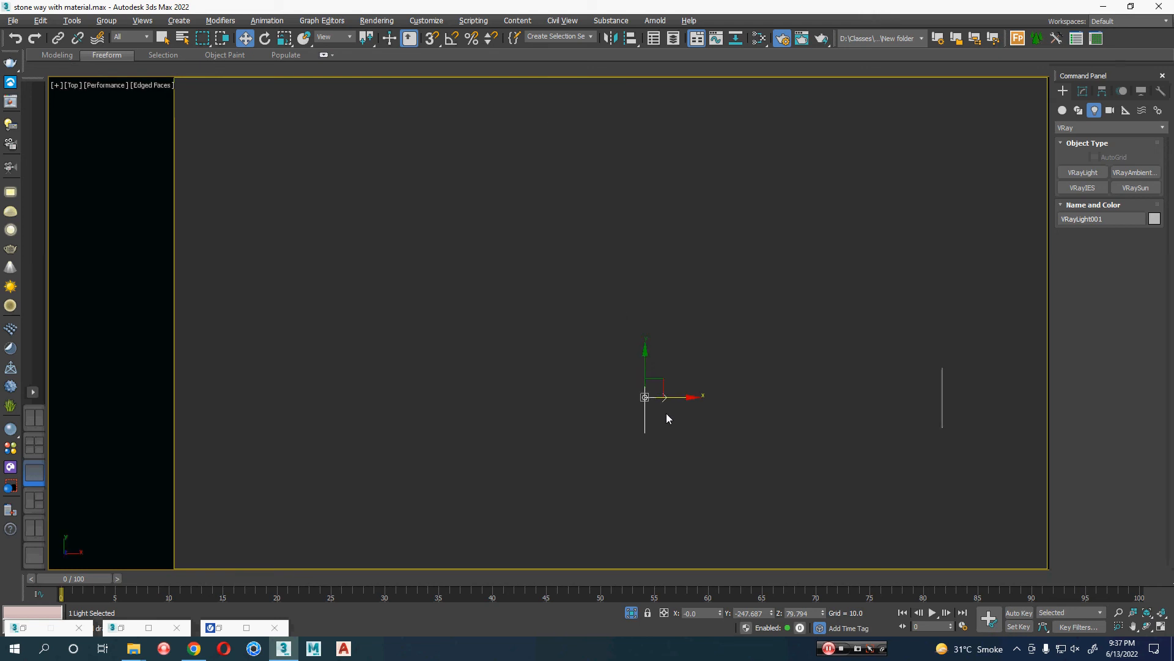
middle_click_drag(667, 418, 379, 418)
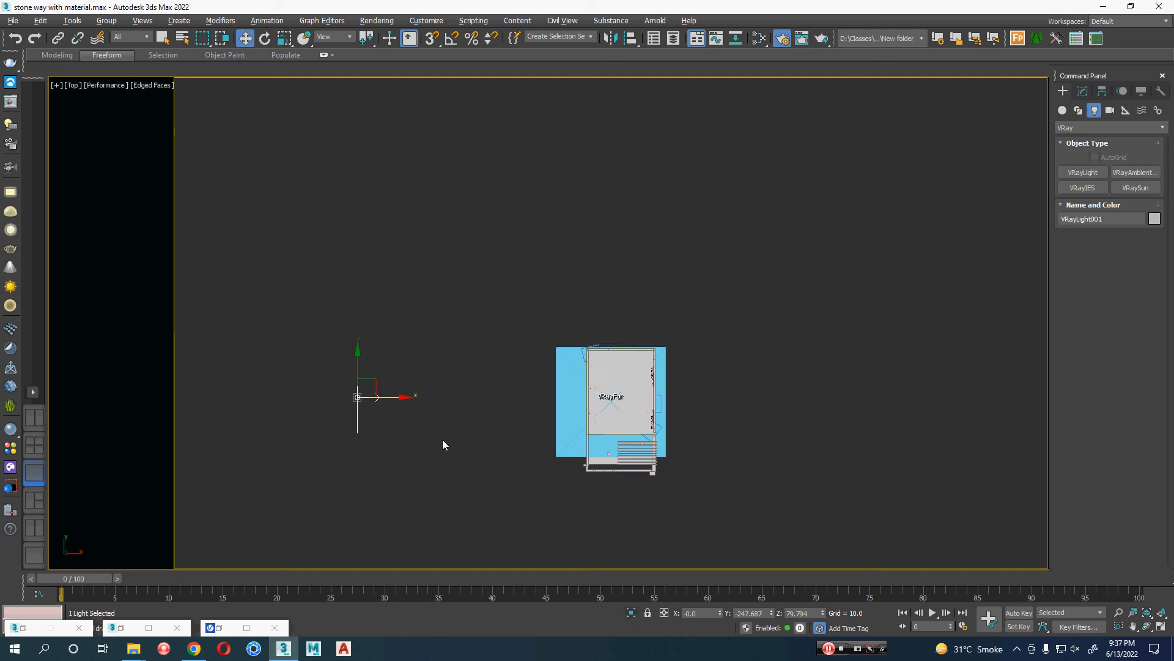
scroll(443, 440, "up", 4)
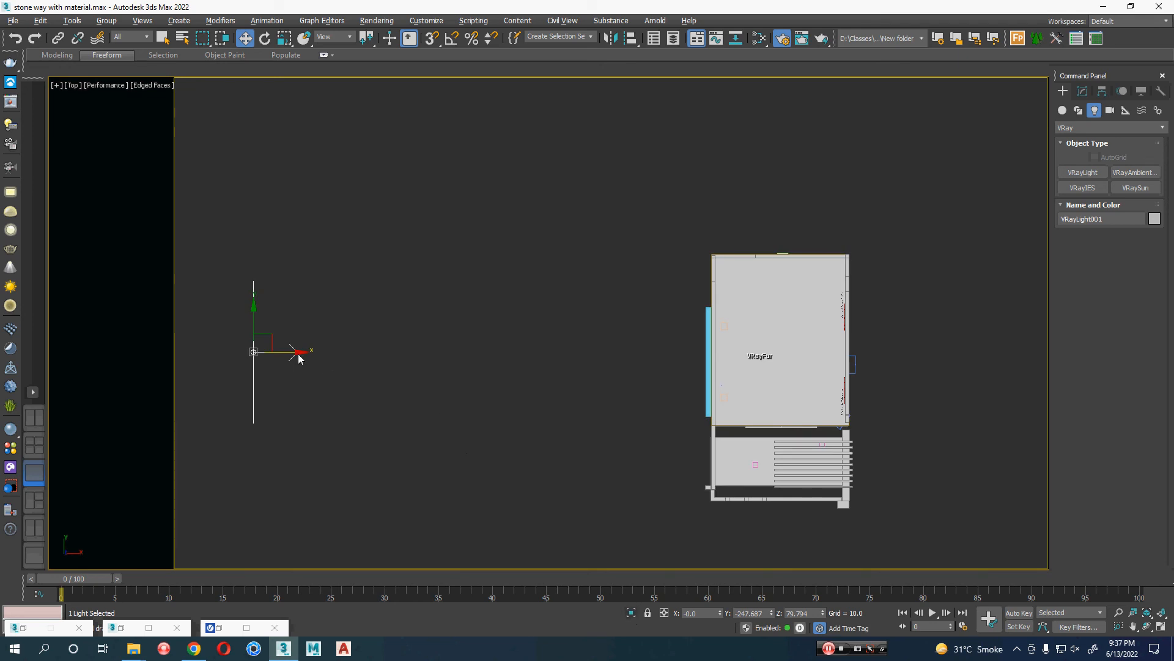
left_click_drag(299, 353, 742, 366)
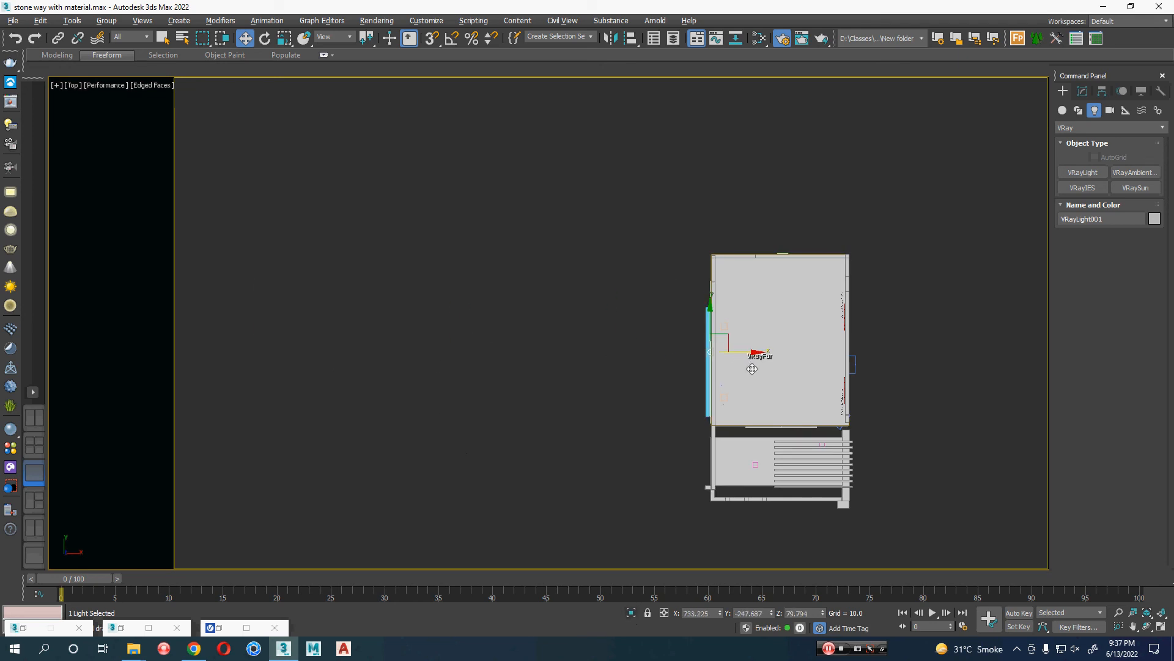
Move the plane light along X through the building to outside the large side window, at about X 1004.
key("p")
key("z")
middle_click_drag(585, 425, 739, 339, "alt")
scroll(612, 339, "up", 3)
scroll(612, 339, "down", 6)
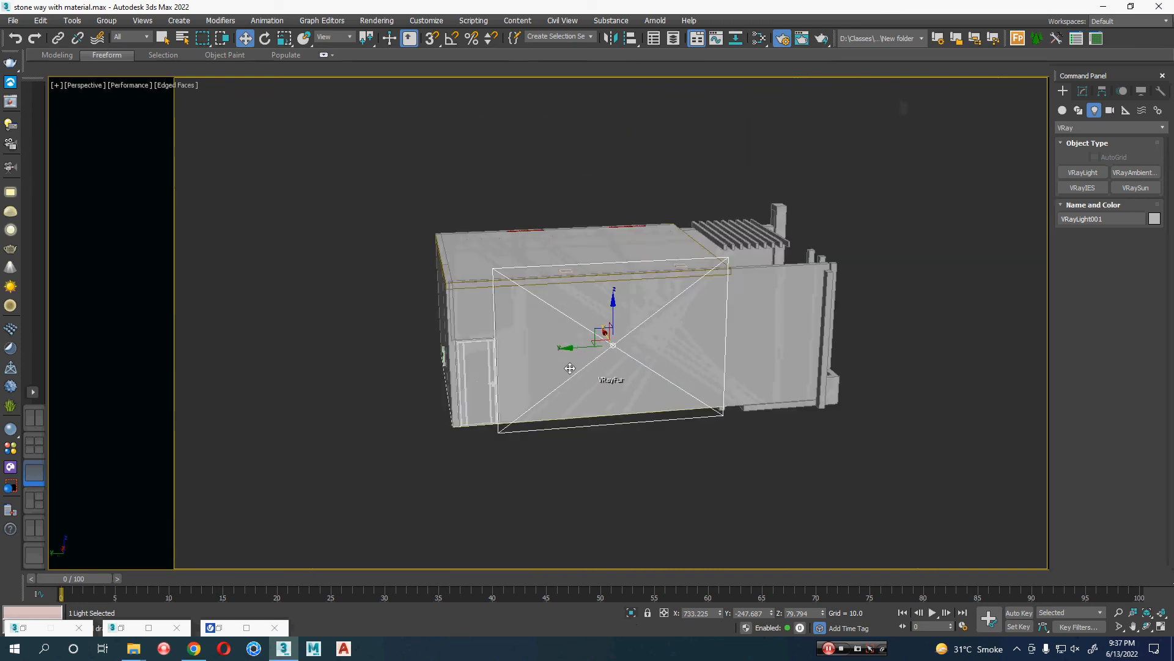
middle_click_drag(570, 368, 604, 340, "alt")
left_click_drag(602, 334, 388, 279)
middle_click_drag(404, 283, 470, 345, "alt")
scroll(456, 304, "up", 4)
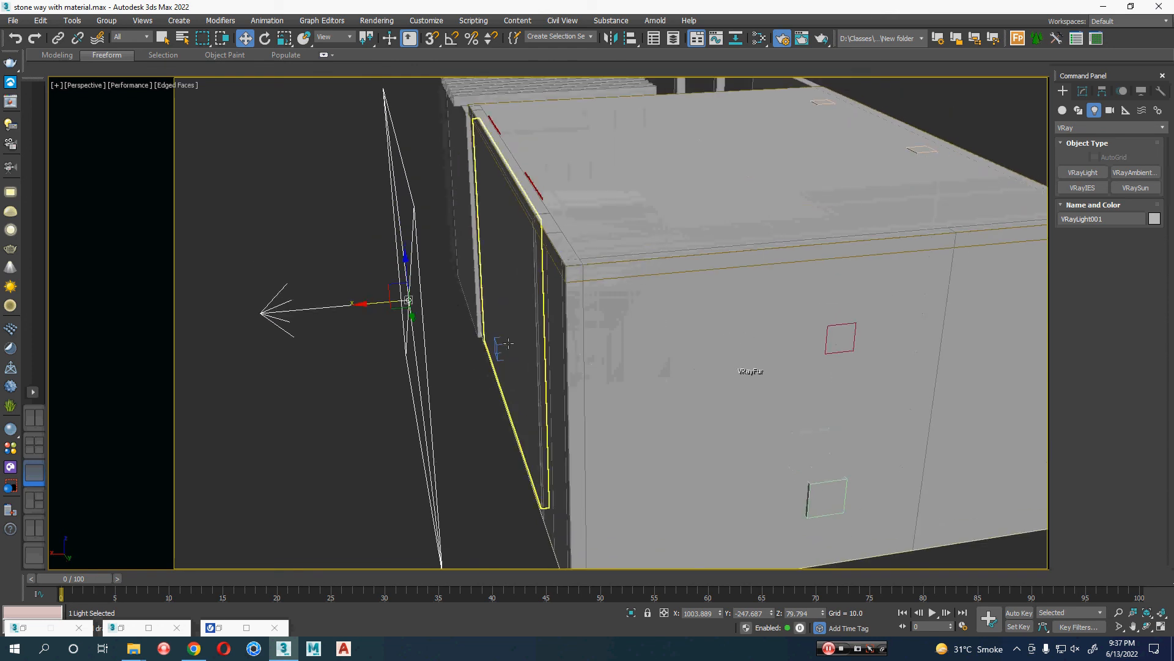
Mirror the light about the X axis without cloning and move it close to the side window, at about X 956.
left_click(611, 41)
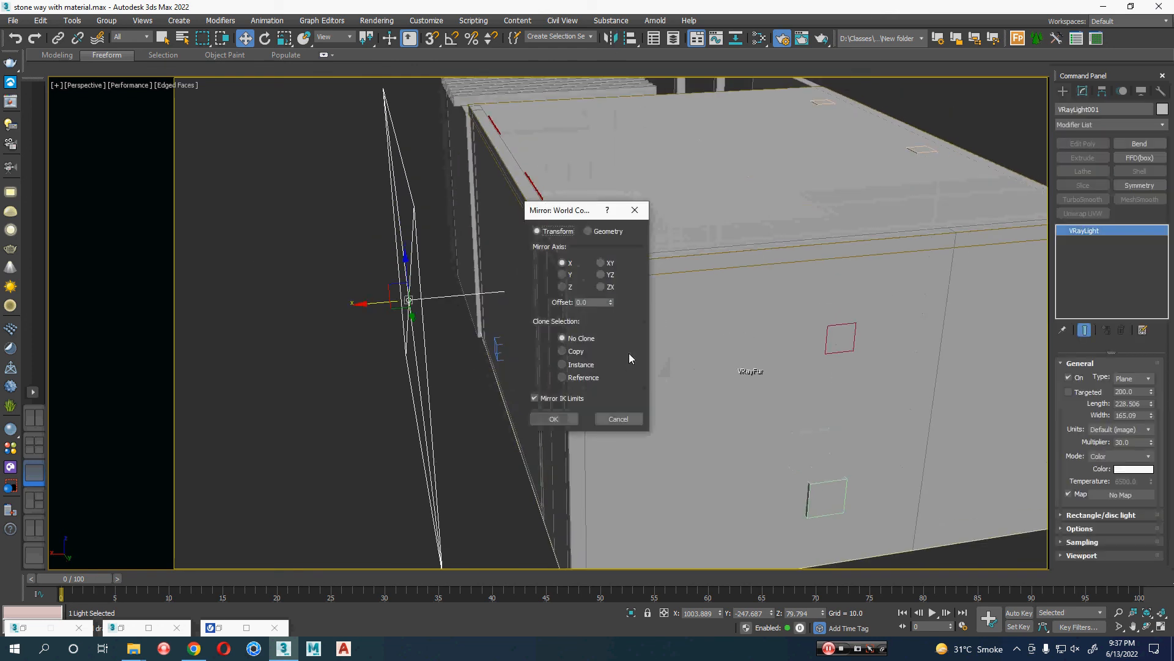
left_click(553, 416)
middle_click_drag(411, 429, 381, 432, "alt")
left_click_drag(394, 313, 474, 293)
middle_click_drag(473, 293, 1049, 394, "alt")
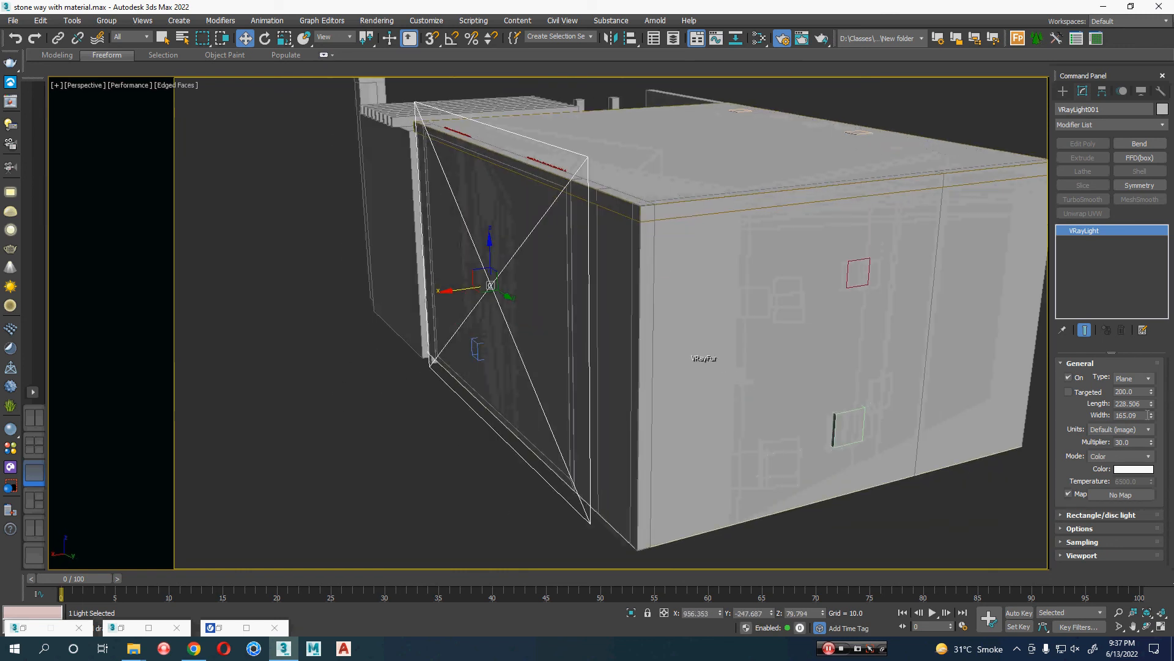
Resize the plane light to fit the side window, with a length of about 205.7 and a width of about 146.9.
left_click_drag(1153, 408, 1153, 417)
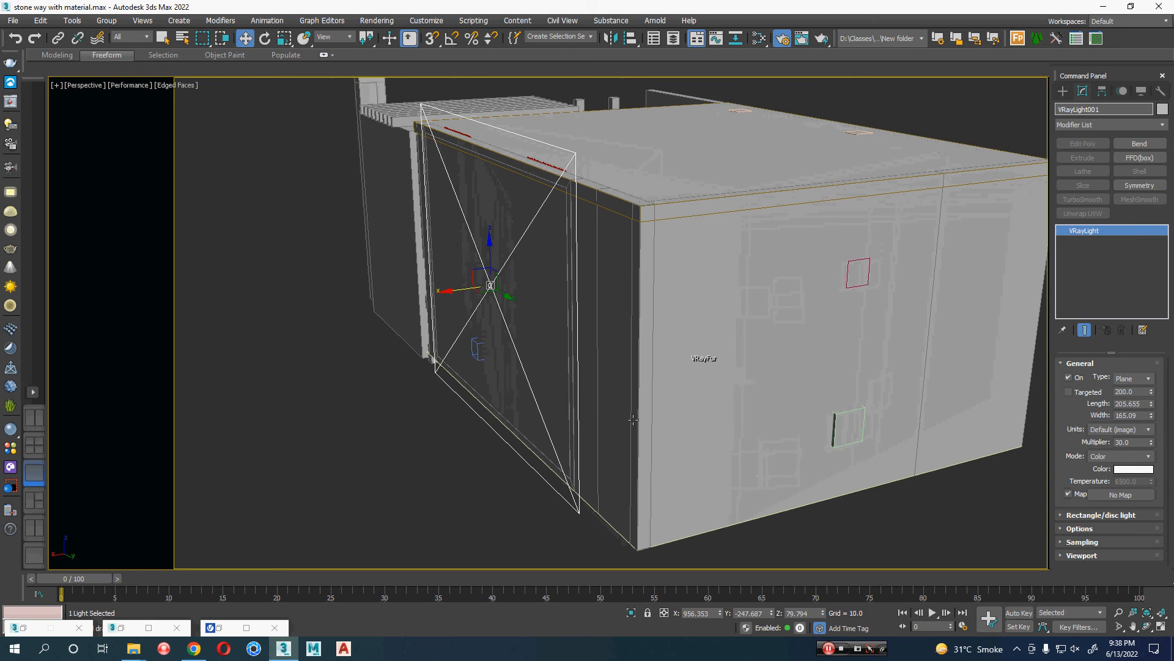
middle_click_drag(765, 397, 603, 400, "alt")
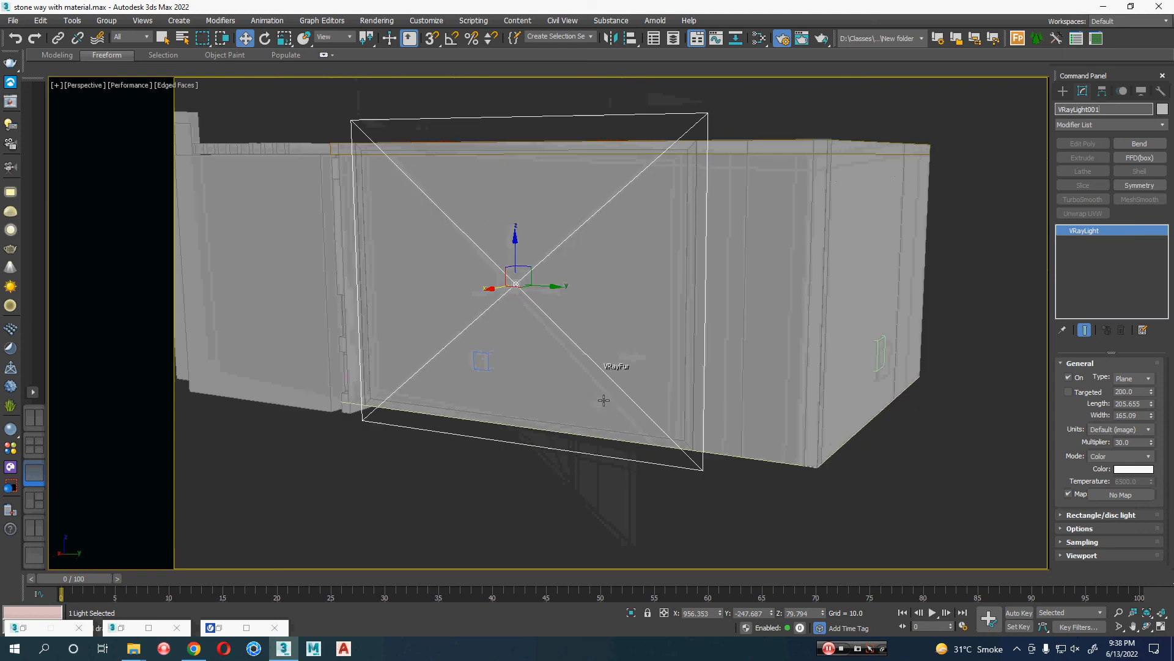
left_click_drag(1152, 416, 1152, 422)
right_click(1152, 421)
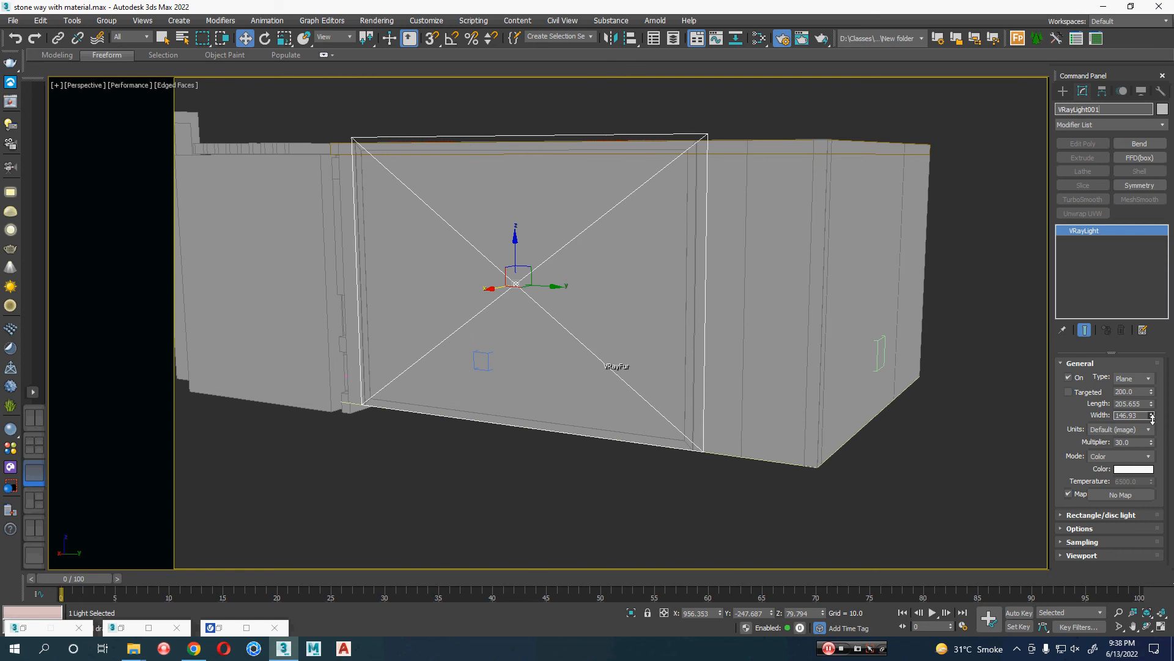
Lower the plane light to line up with the side window, at about Z 77.6.
middle_click_drag(582, 346, 544, 324)
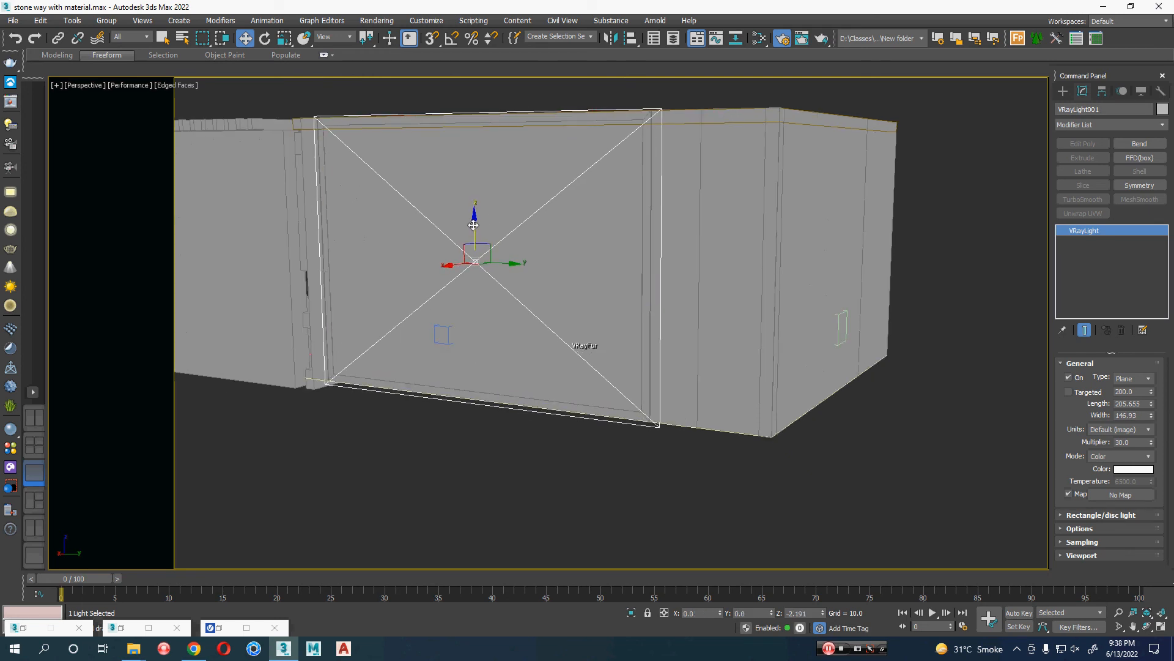
scroll(474, 226, "down", 3)
middle_click_drag(473, 227, 559, 423, "alt")
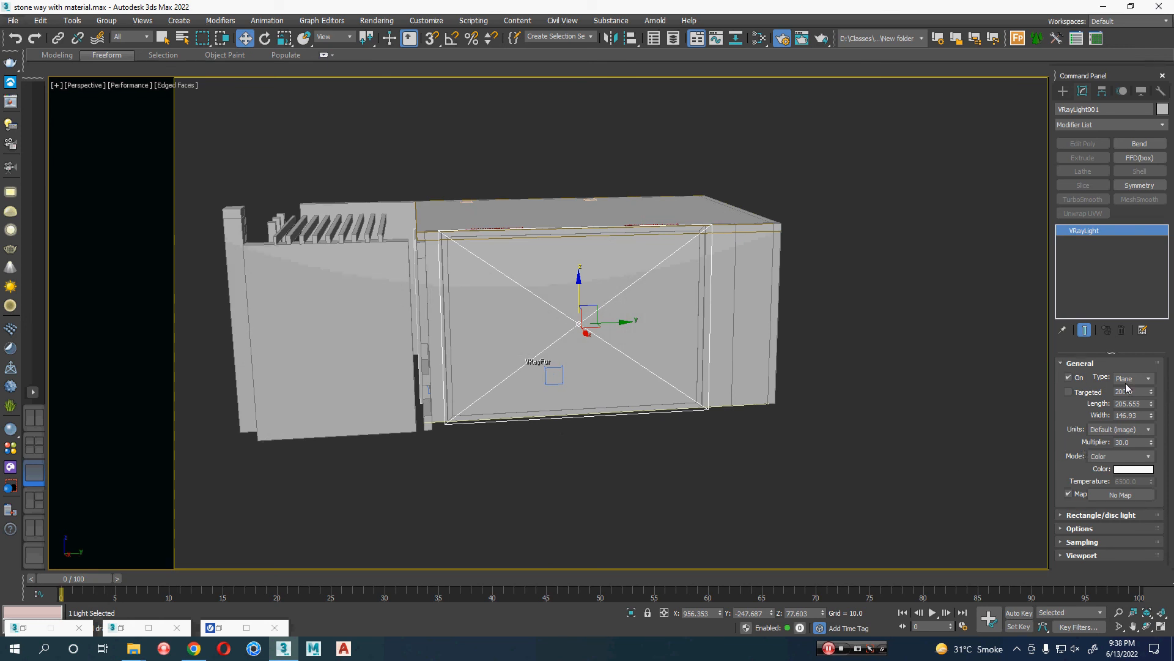
Examine the plane light's directional, shadow, sampling and viewport settings, including its preview and colour mode choices, and clear the selection.
left_click(1084, 516)
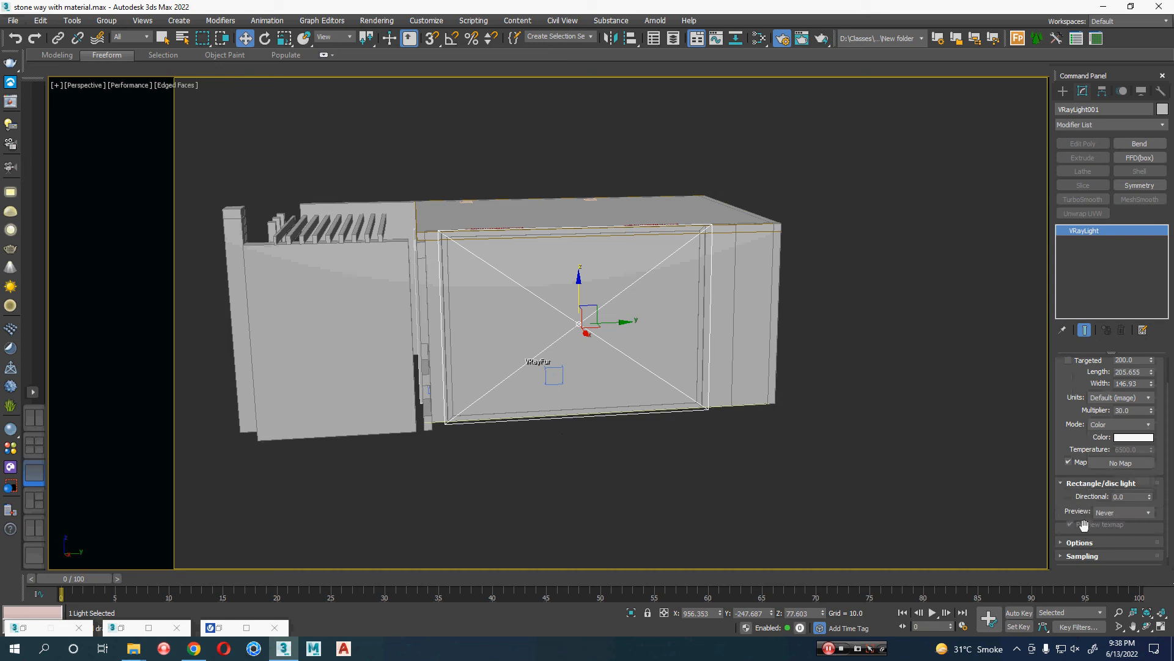
left_click(1081, 543)
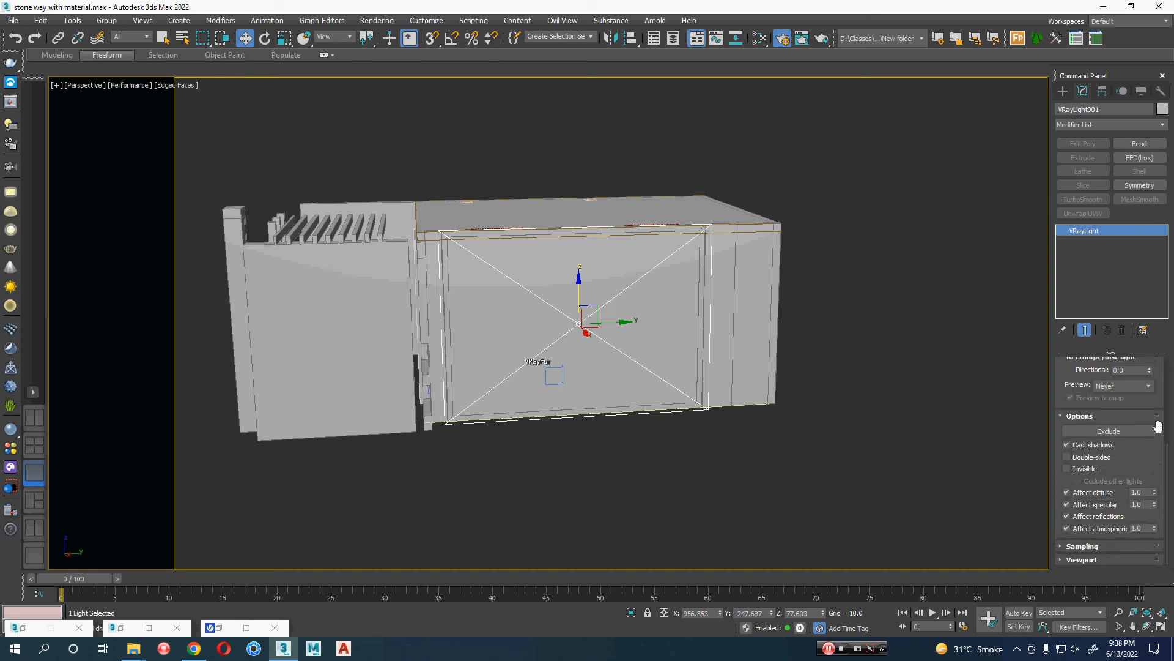
left_click(1080, 546)
left_click(1093, 563)
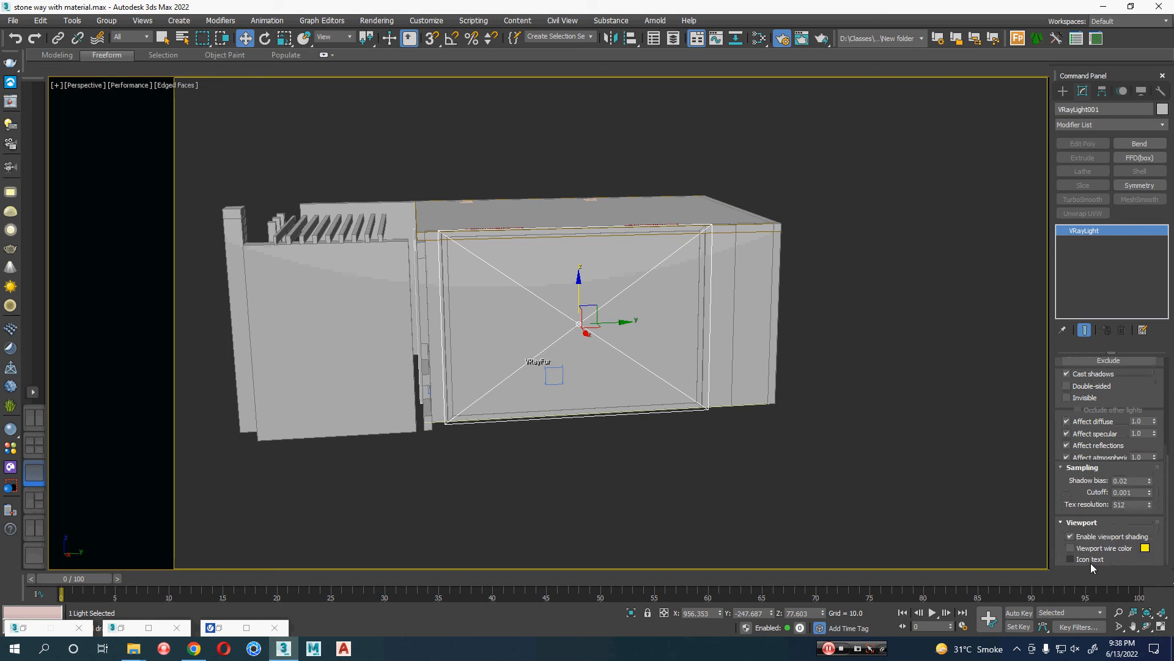
scroll(1060, 549, "up", 2)
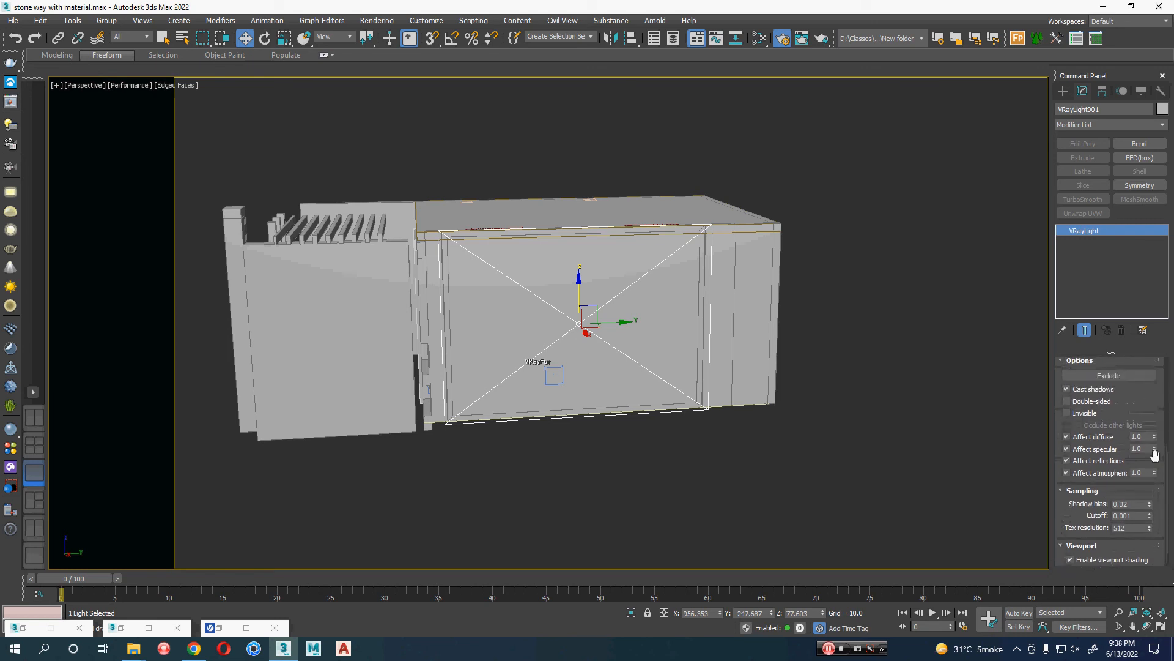
scroll(1158, 426, "up", 2)
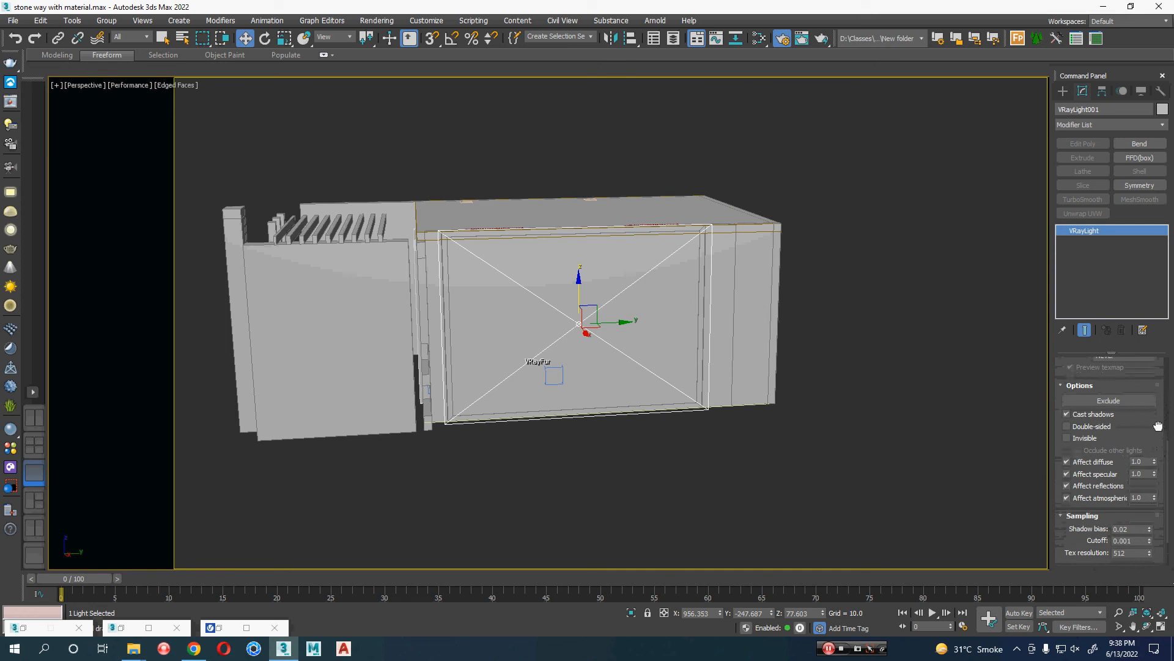
left_click_drag(1158, 427, 1156, 530)
left_click(1141, 462)
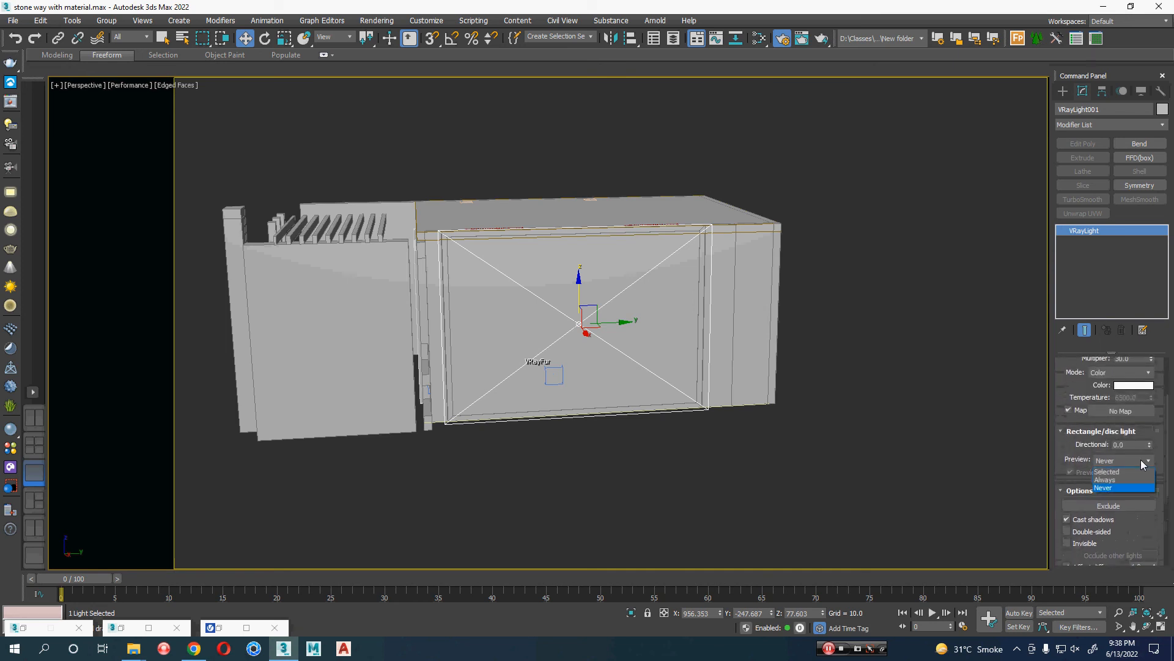
left_click(1141, 463)
left_click_drag(1067, 450, 1066, 533)
left_click(1101, 457)
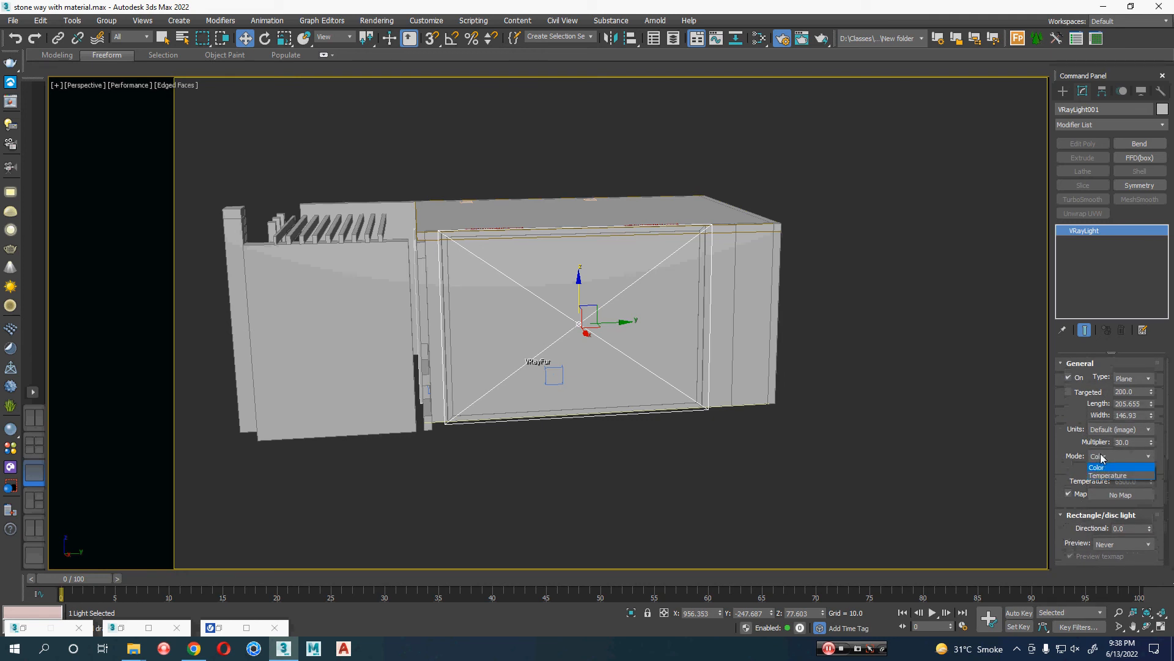
left_click(1100, 456)
left_click(906, 445)
Restrict selection to lights and select the plane light outside the large side window.
middle_click_drag(708, 459, 375, 373)
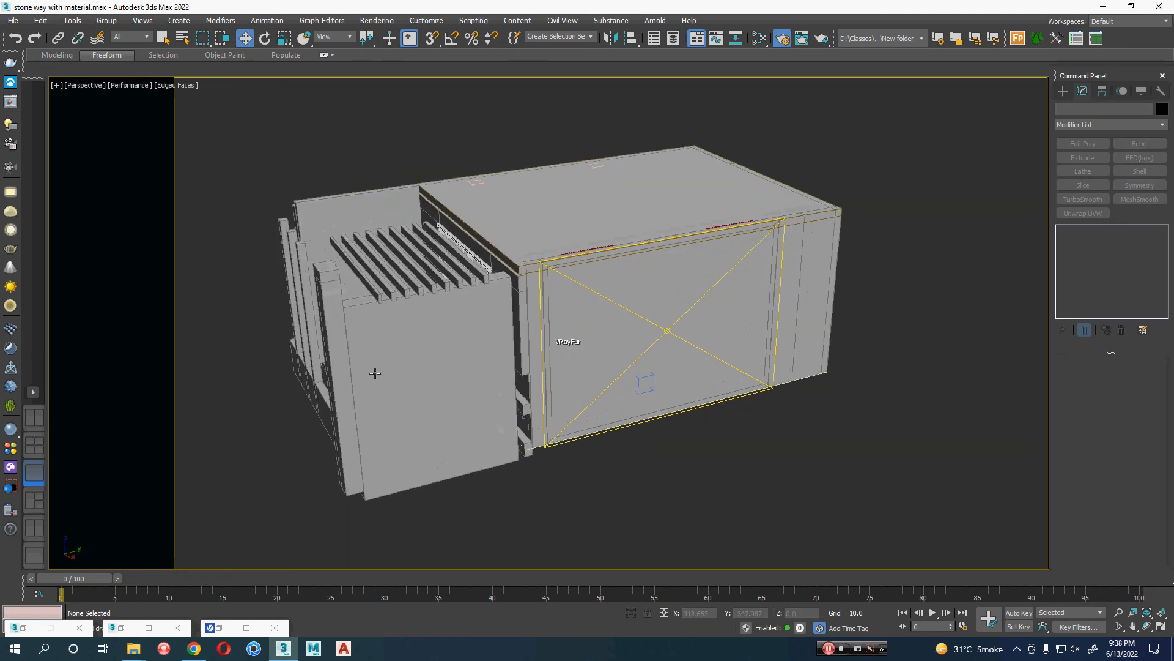
left_click(120, 40)
left_click(136, 75)
left_click_drag(754, 391, 775, 476)
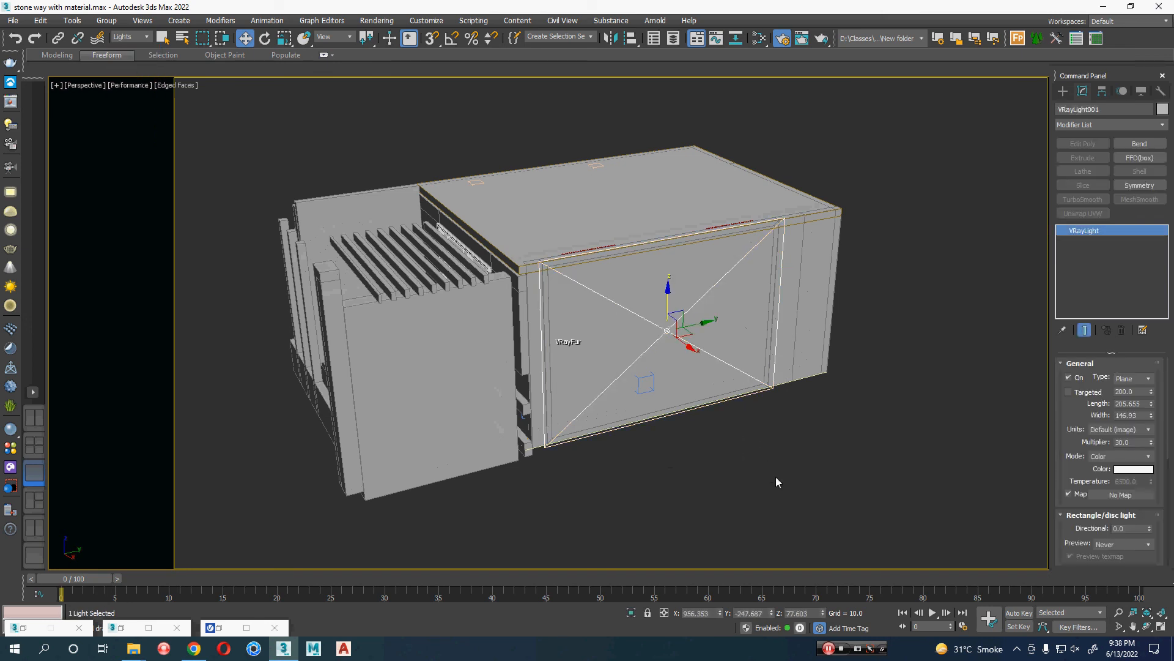
Clone the plane light as one instance just outside the sliding door, at about X 852.7, Y -373.4.
key("t")
scroll(713, 429, "down", 5)
key("F3")
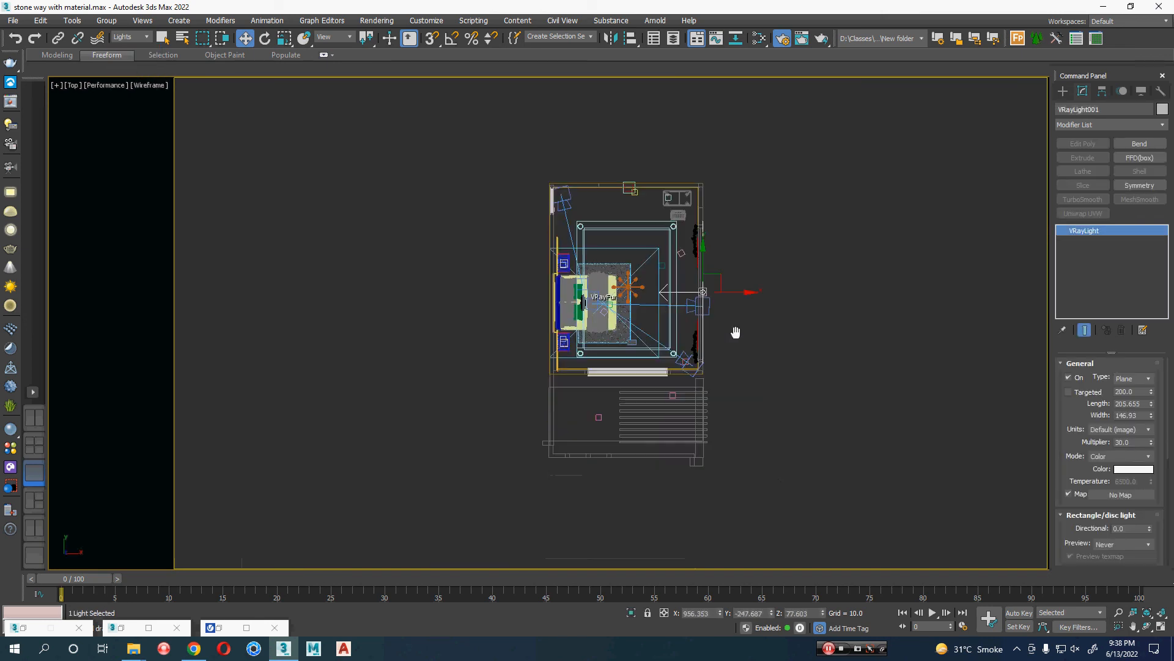
scroll(709, 275, "up", 5)
left_click_drag(707, 275, 556, 455)
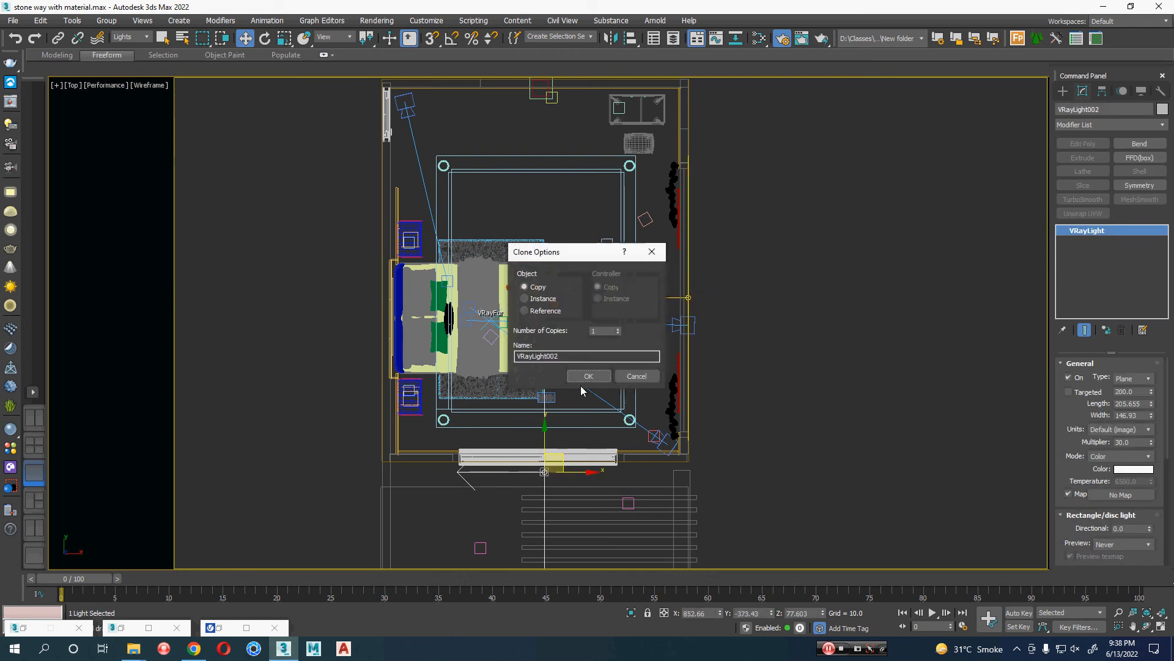
left_click(543, 299)
left_click(587, 378)
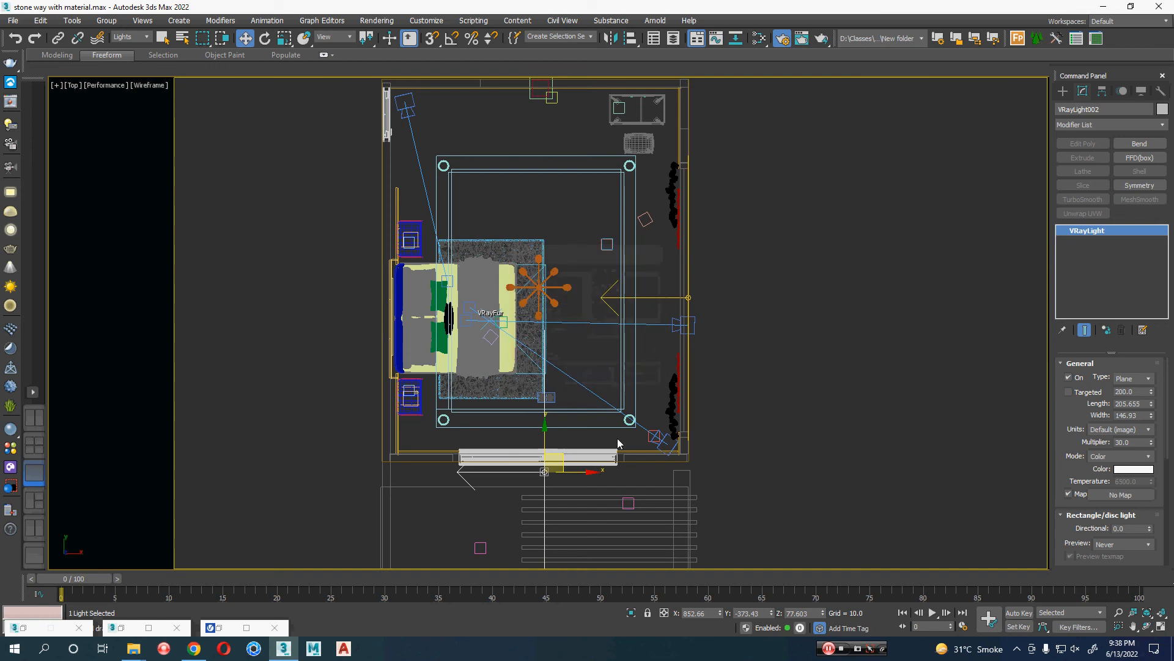
Rotate the cloned light a quarter turn with angle snap to face the room and move it against the sliding door, at about Y -369.2.
key("e")
key("a")
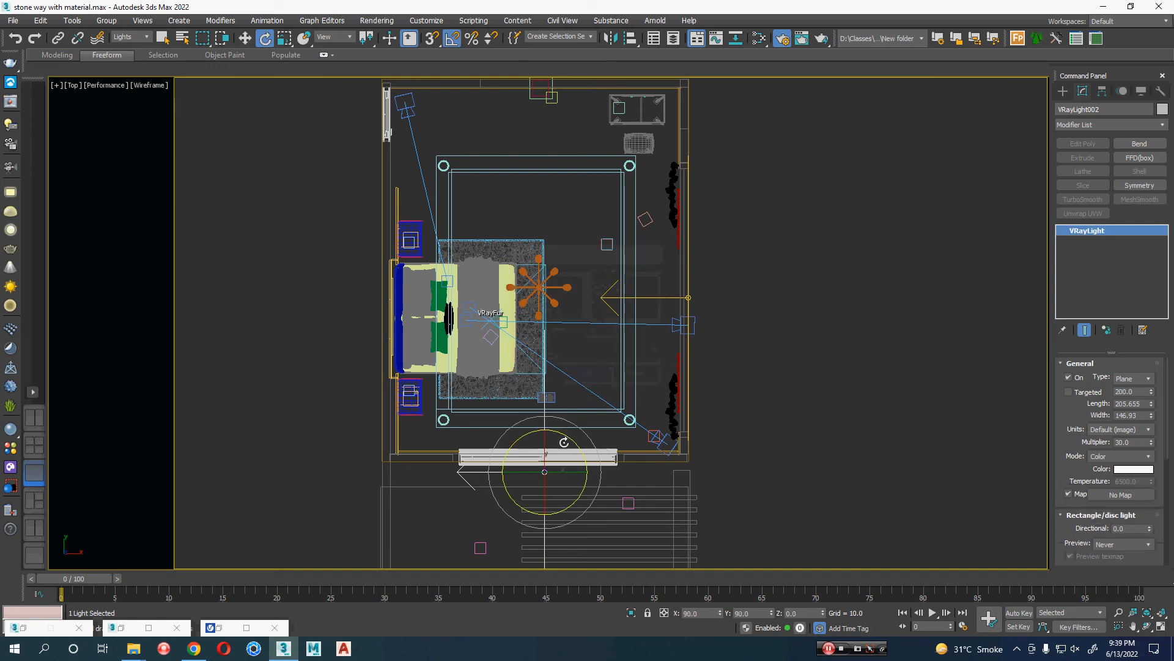
left_click_drag(565, 434, 611, 459)
key("w")
scroll(547, 477, "up", 6)
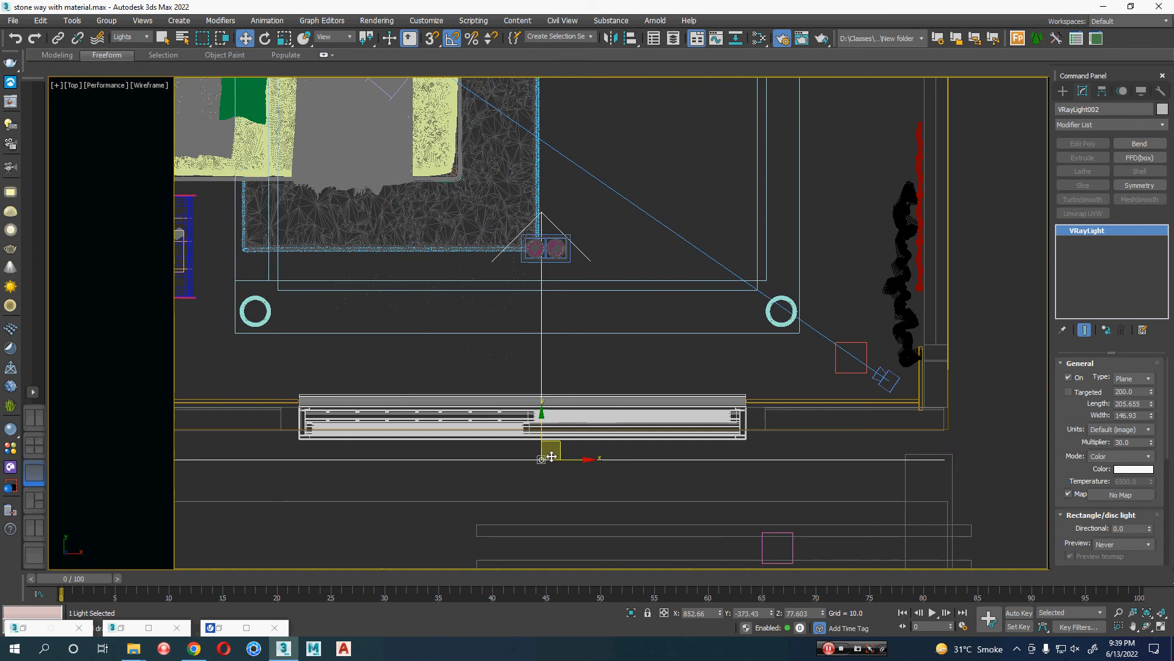
left_click_drag(542, 428, 545, 413)
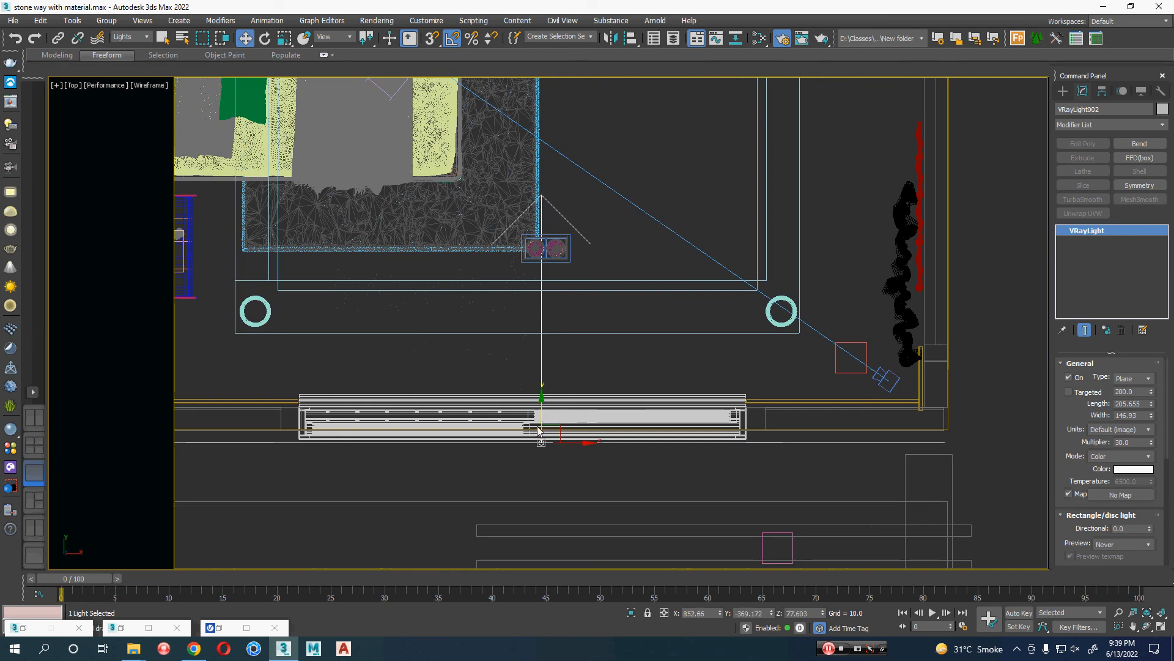
Reduce the cloned light's length to about 115.2 and centre it on the sliding door along X, at about X 847.5.
middle_click_drag(479, 480, 510, 405)
key("p")
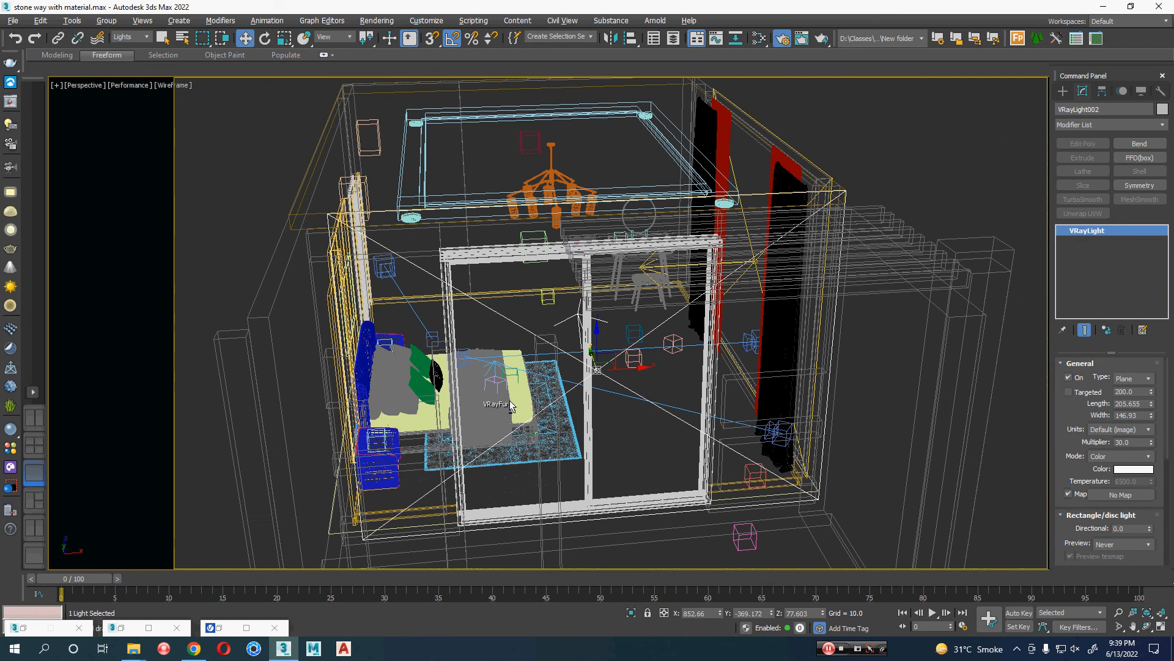
key("F3")
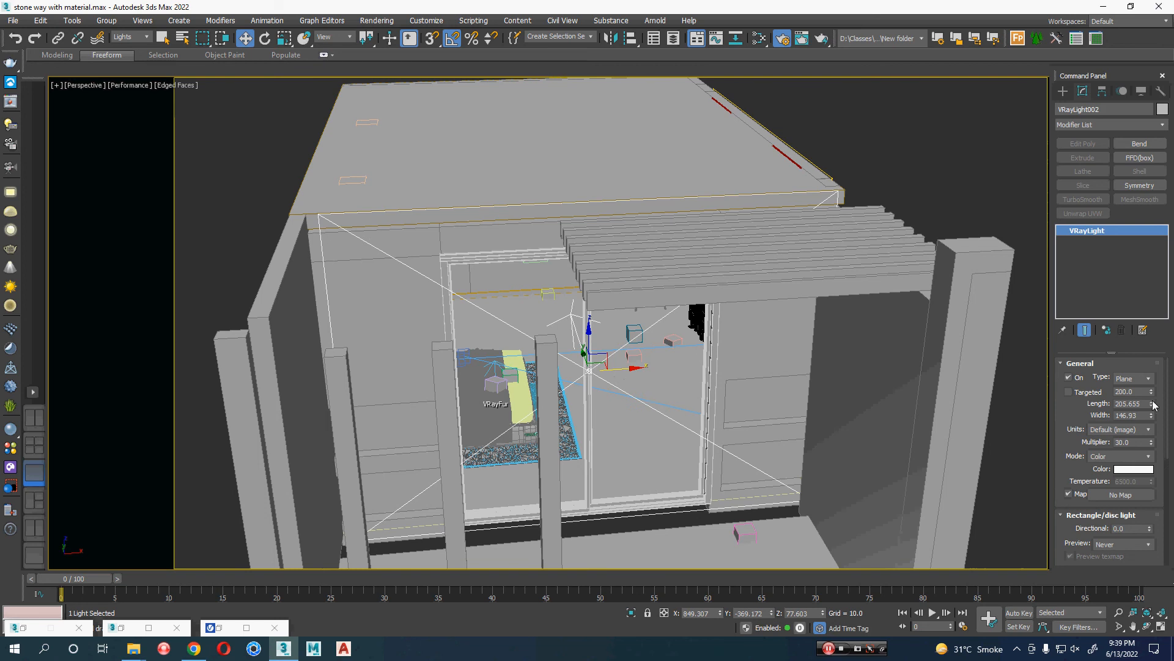
left_click_drag(1153, 405, 1161, 428)
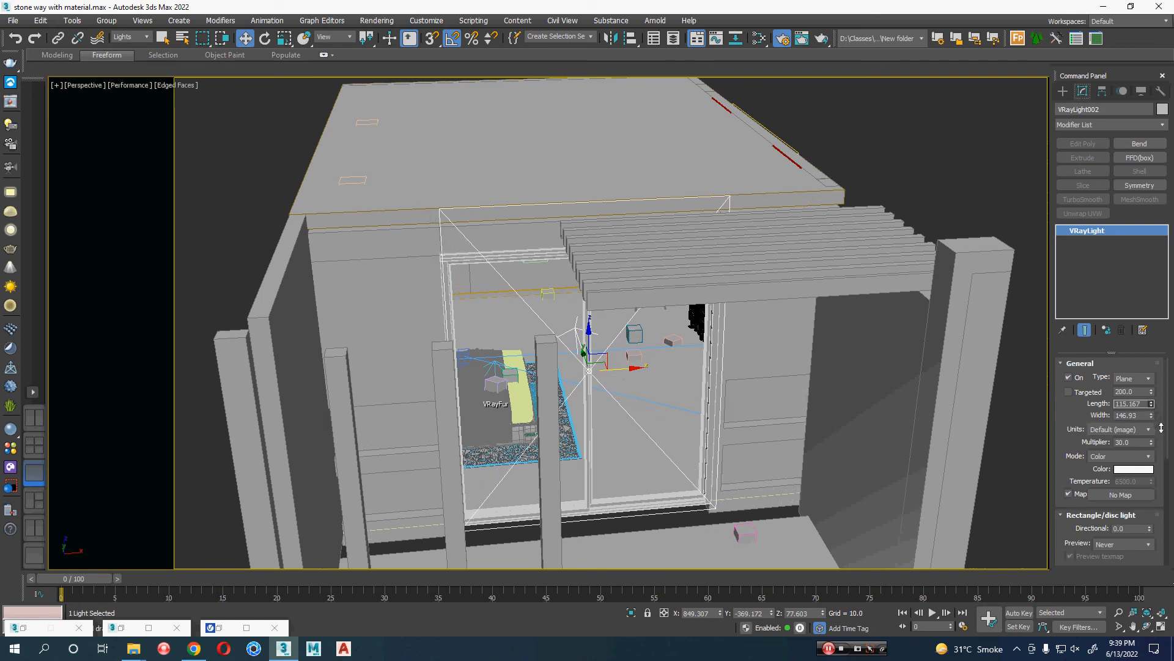
middle_click_drag(833, 437, 703, 426, "alt")
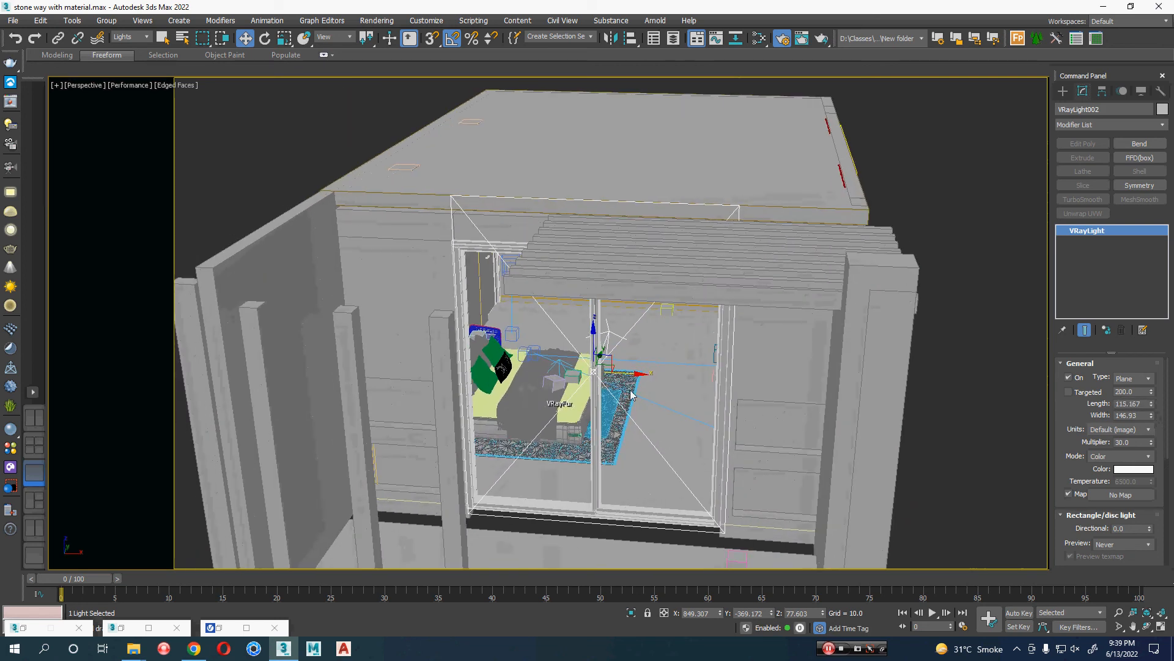
left_click_drag(625, 373, 621, 372)
Reduce the cloned light's width to about 124.9 and lower it to about Z 69.1 to fit the sliding door.
middle_click_drag(621, 372, 671, 403, "alt")
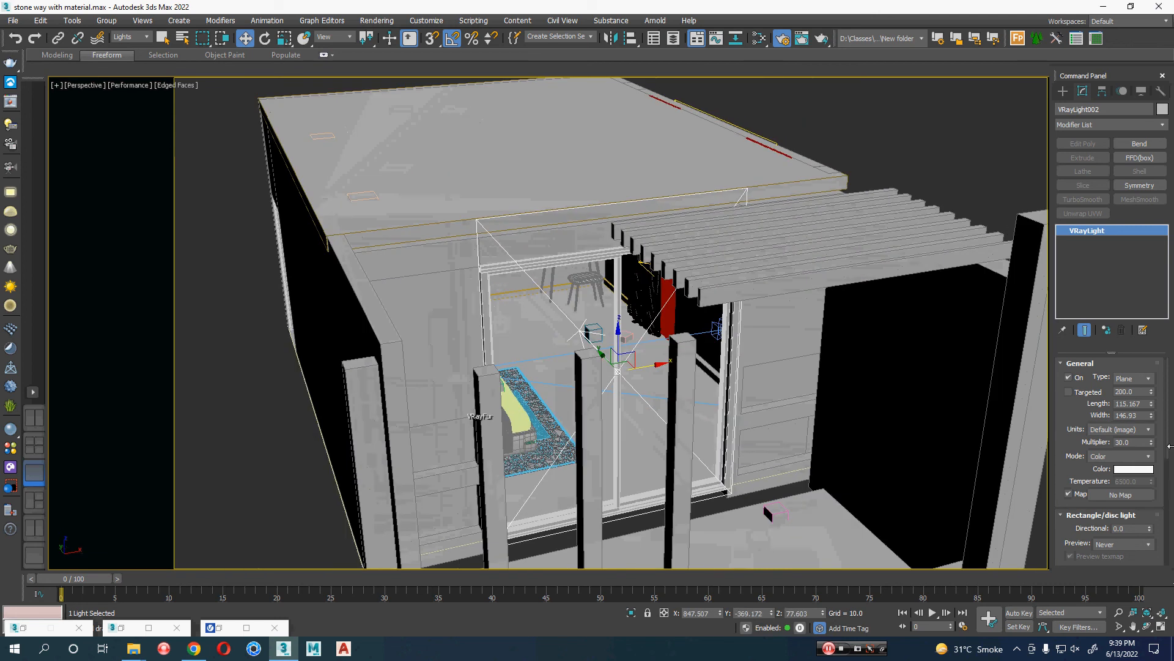
left_click_drag(1151, 417, 1150, 426)
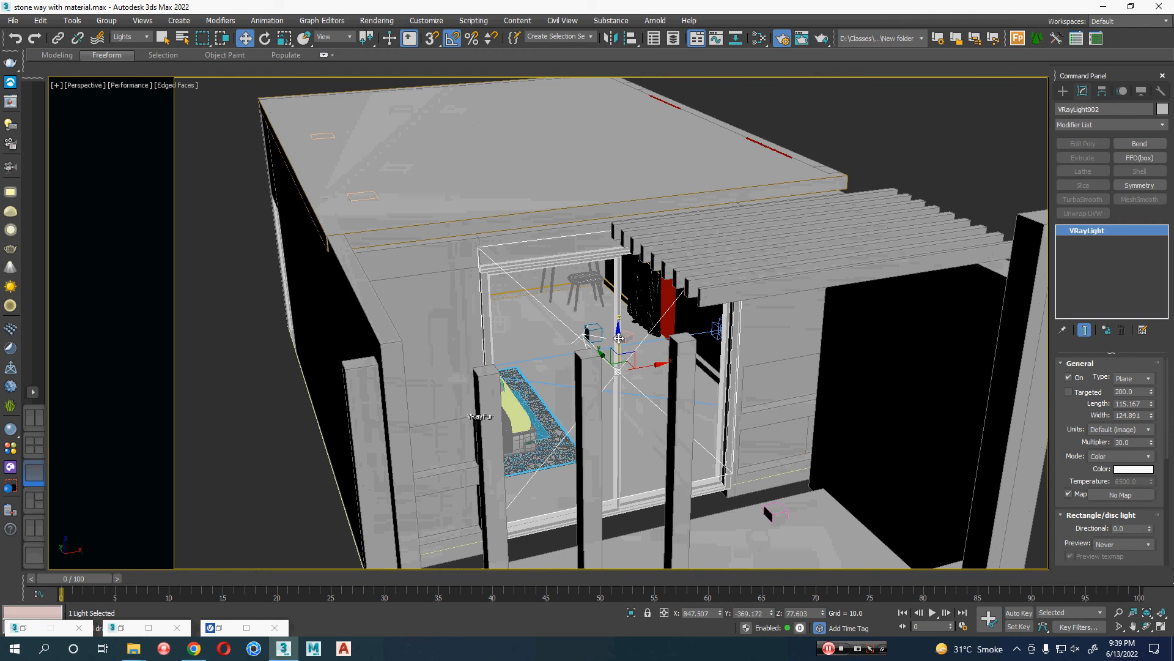
left_click_drag(618, 338, 621, 354)
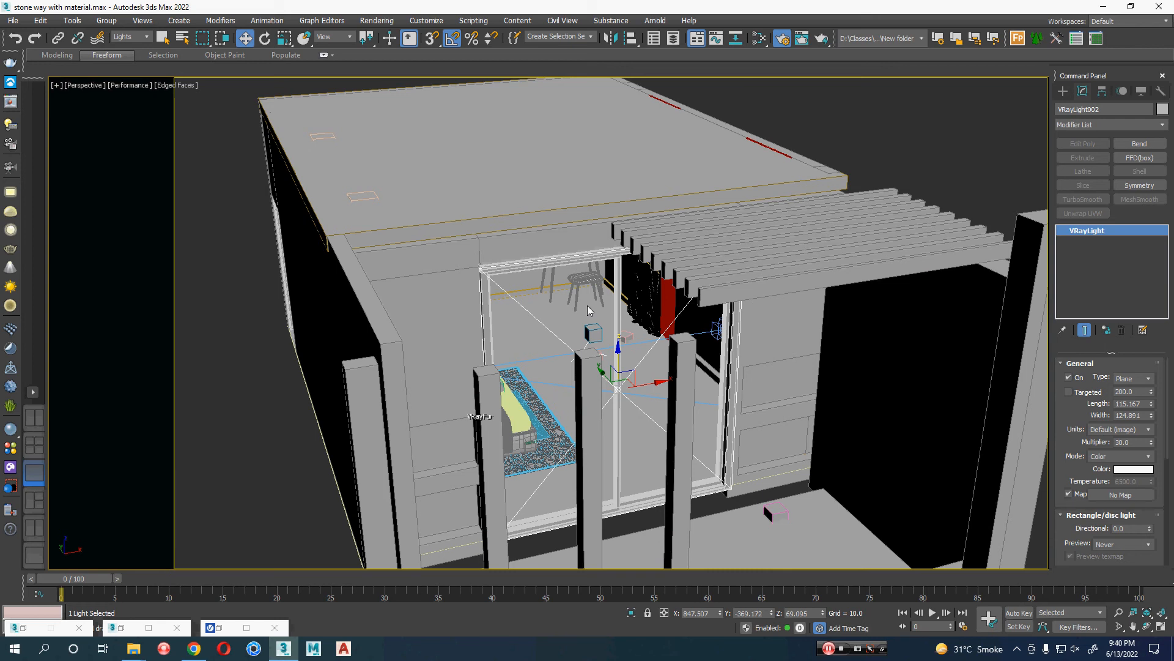
Check the background and exposure control in the environment settings, and close them without changes.
key("8")
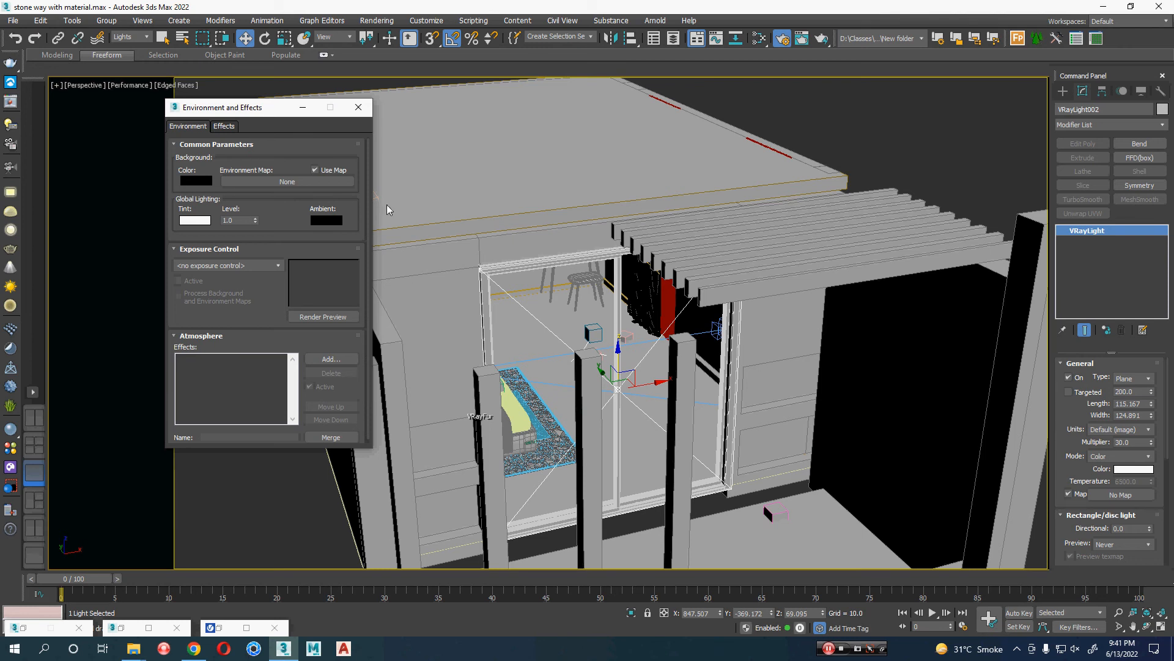
left_click(357, 109)
middle_click_drag(877, 158, 866, 176)
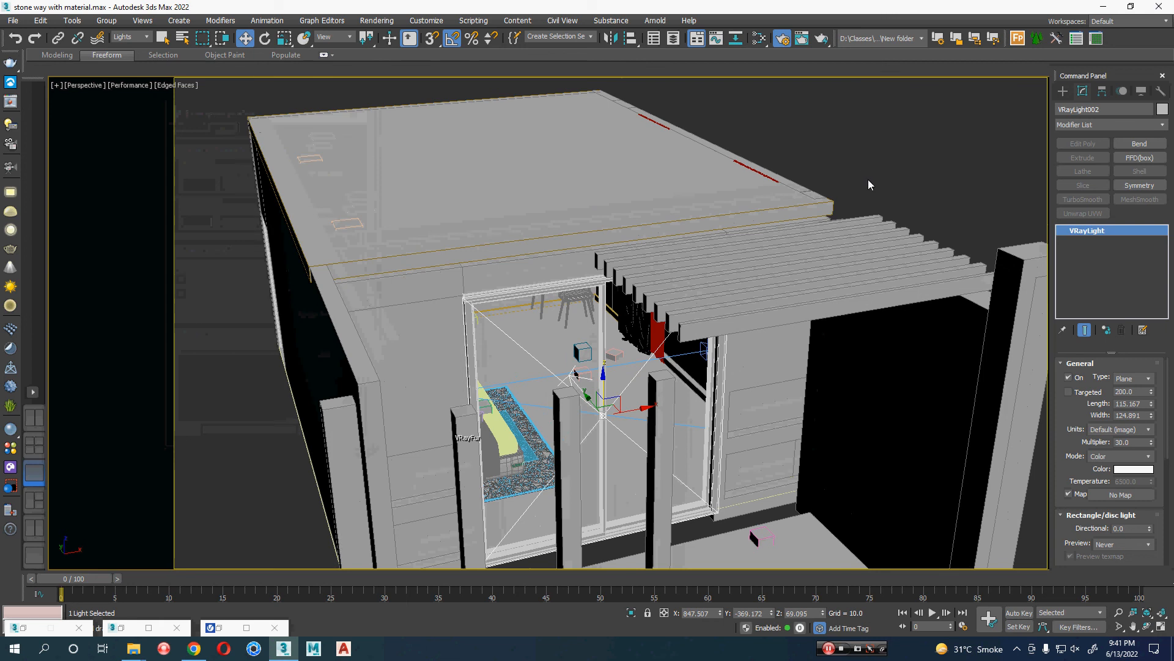
Create a V-Ray dome light away from the building in the wireframe top view, at about X 1460.9, Y 80.2, and open its parameters.
key("t")
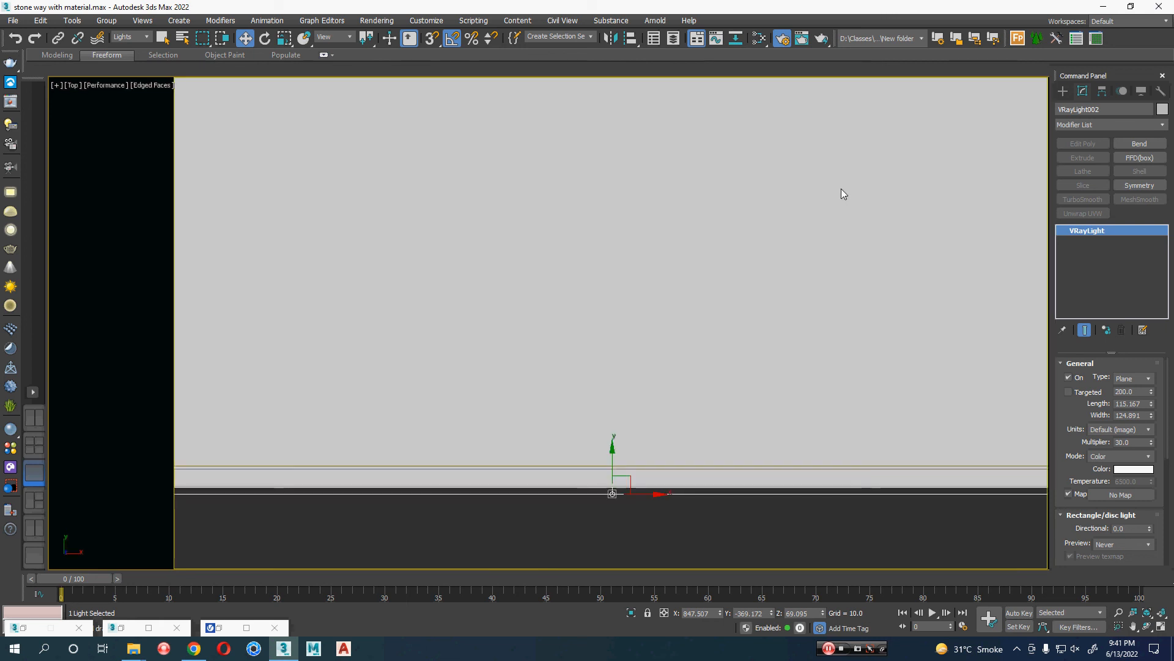
scroll(833, 190, "down", 5)
middle_click_drag(833, 190, 743, 362)
key("F3")
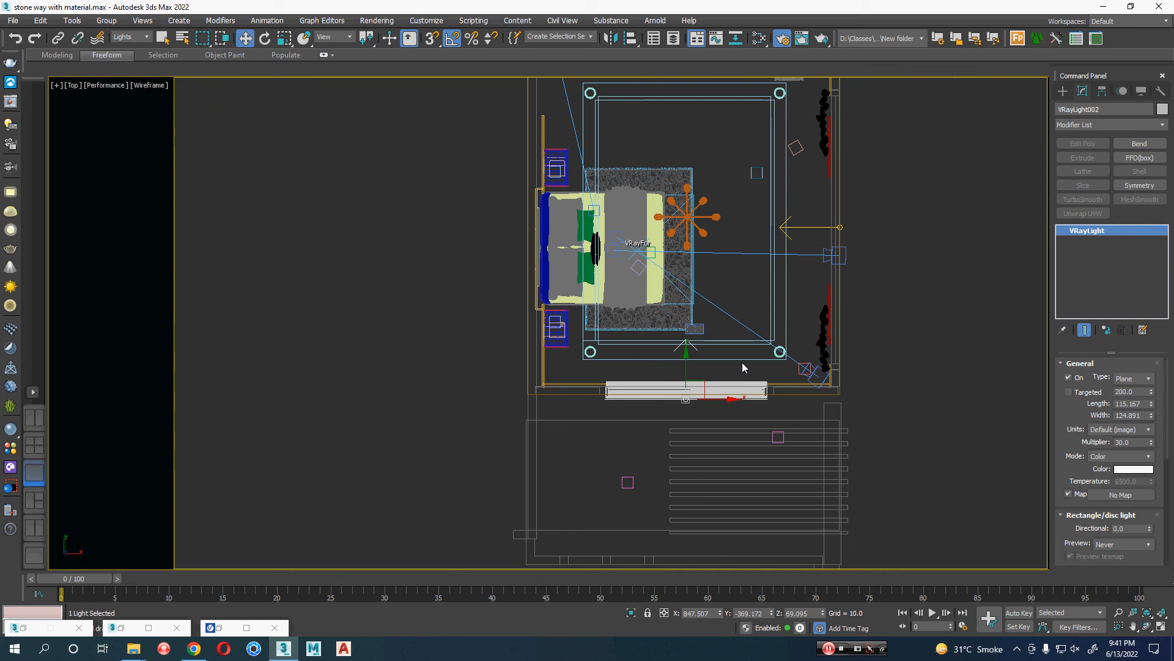
scroll(743, 362, "down", 3)
middle_click_drag(729, 364, 476, 394)
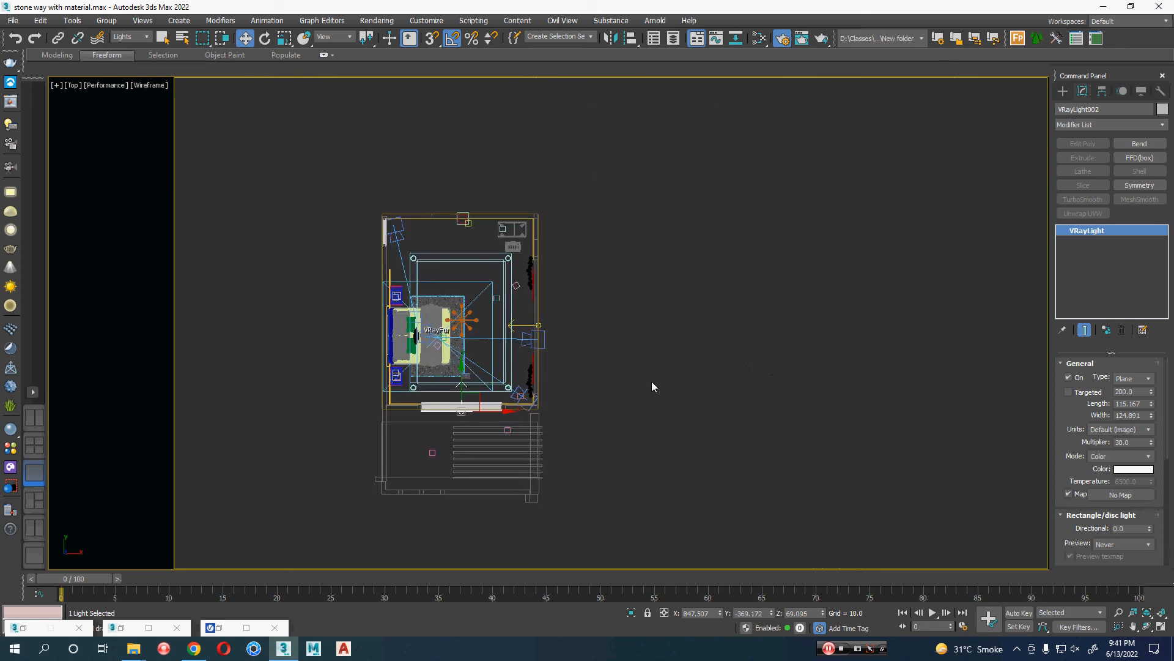
left_click(642, 383)
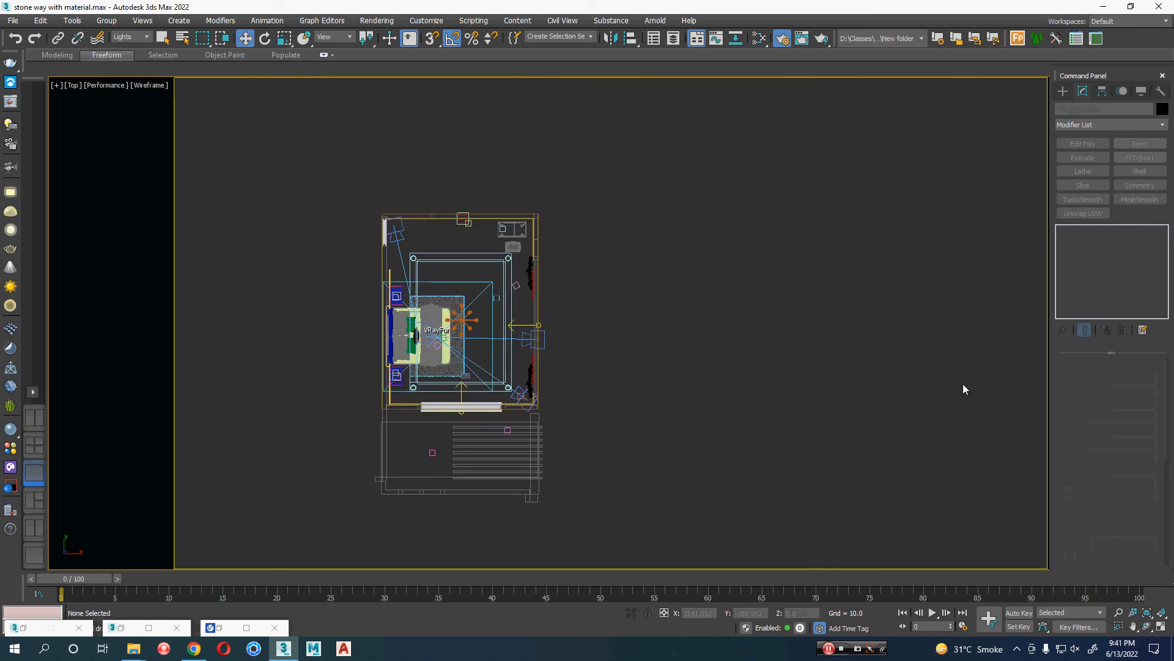
middle_click_drag(760, 360, 751, 339)
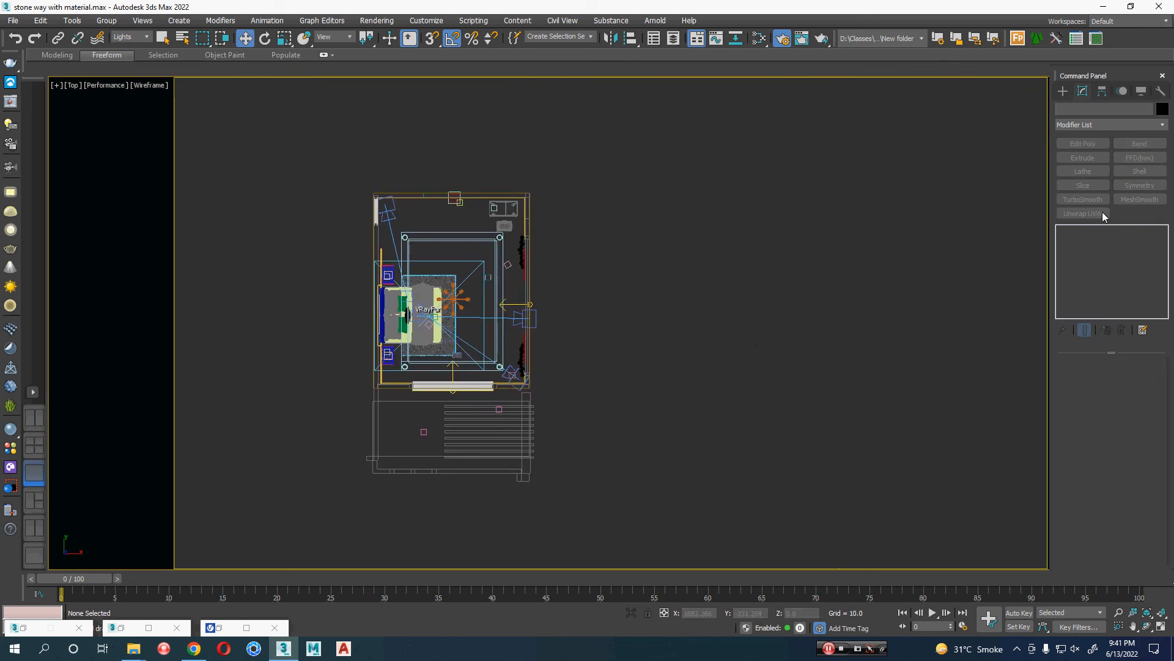
left_click(1063, 91)
left_click(1094, 110)
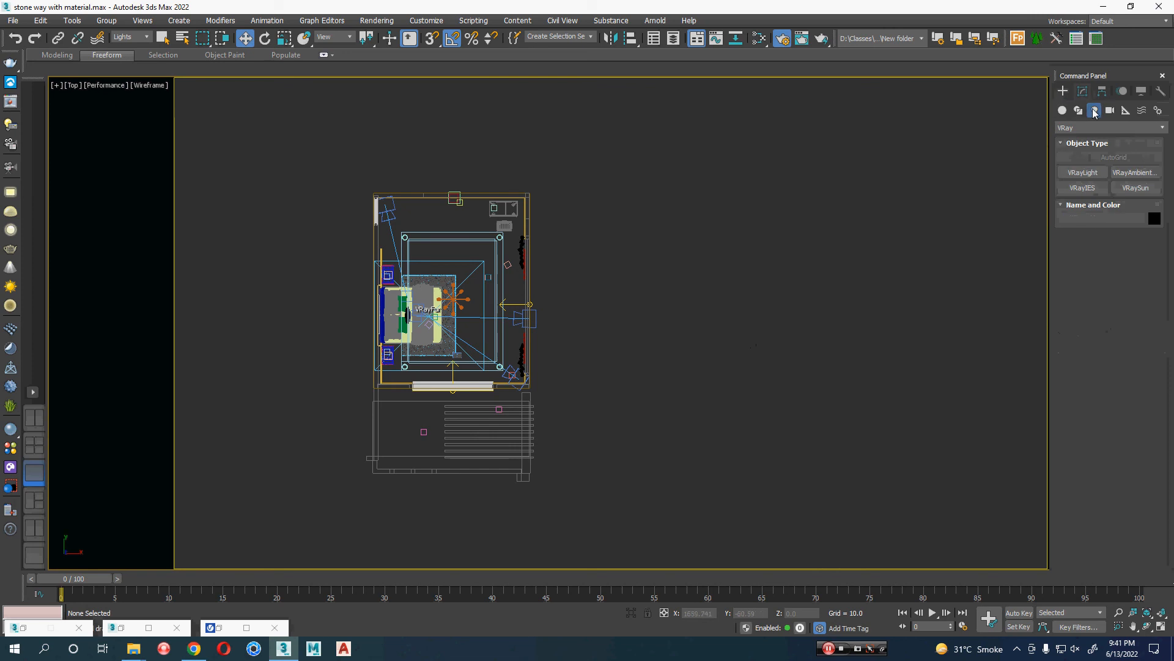
left_click(1095, 173)
left_click(1140, 252)
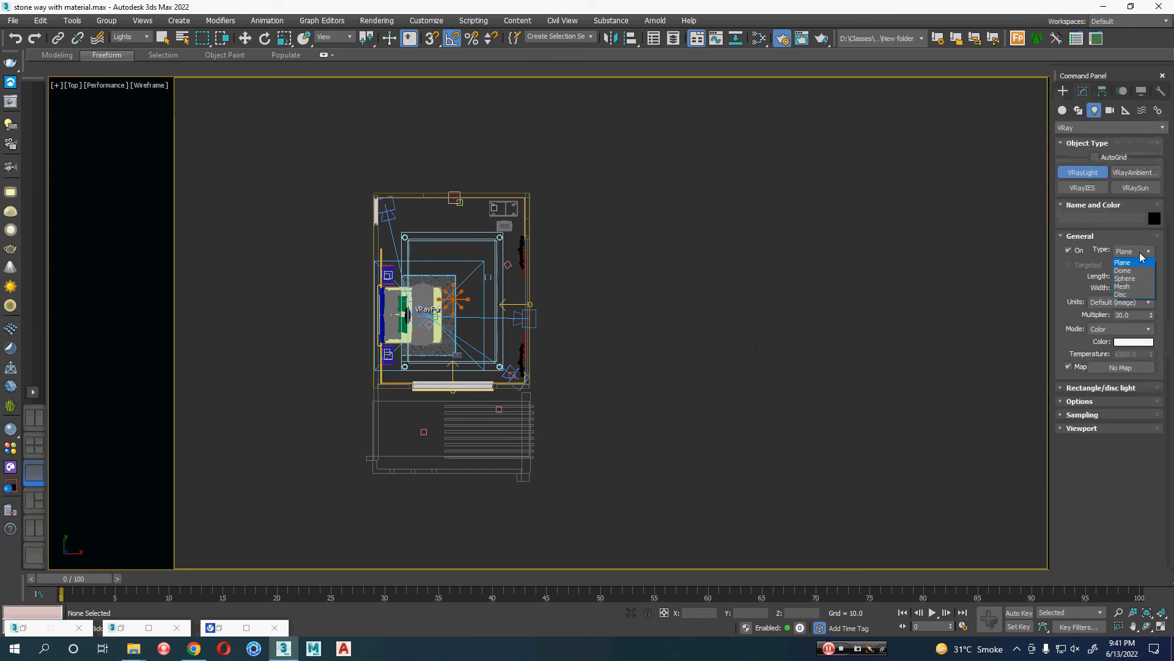
left_click(1141, 271)
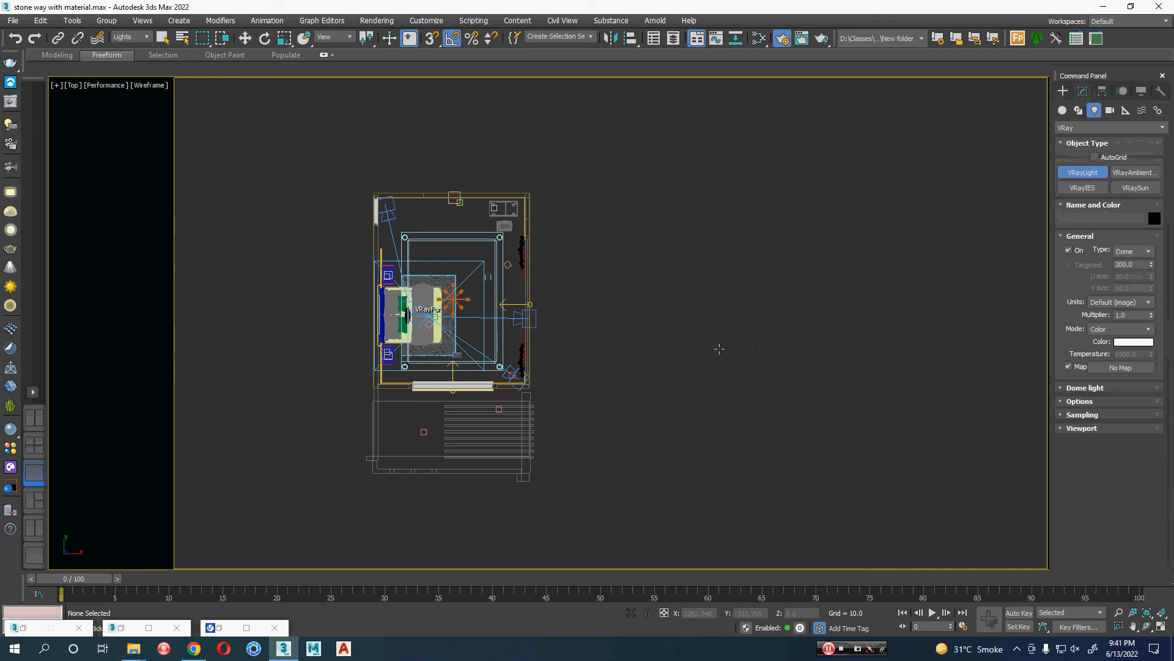
middle_click_drag(724, 340, 611, 435)
left_click(786, 164)
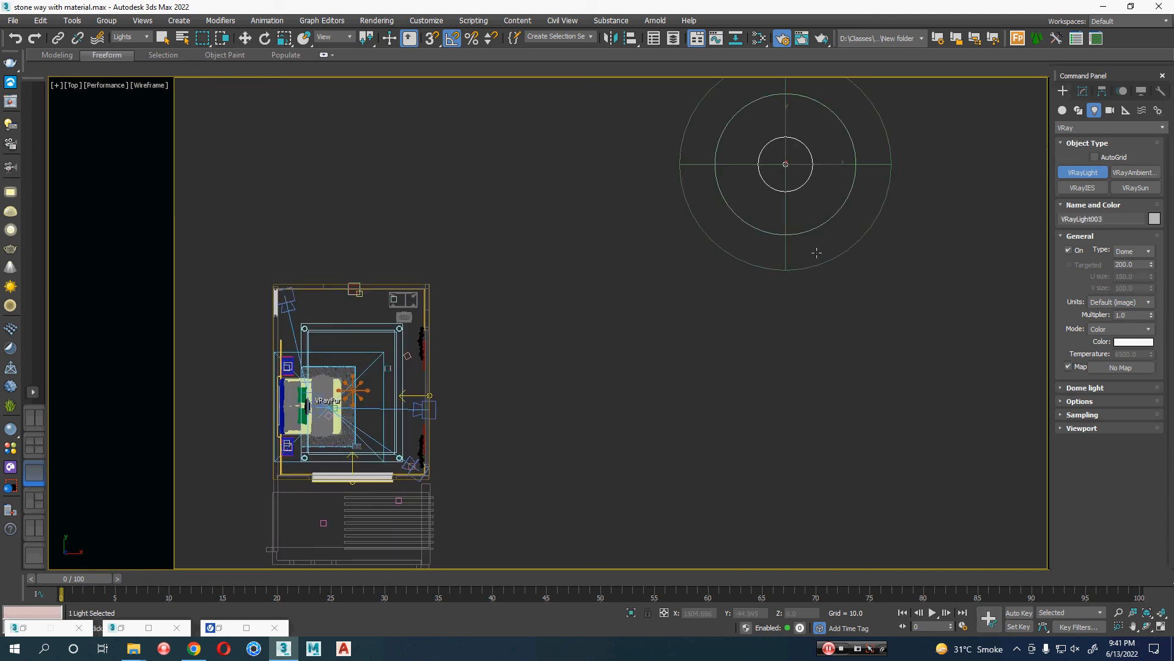
key("w")
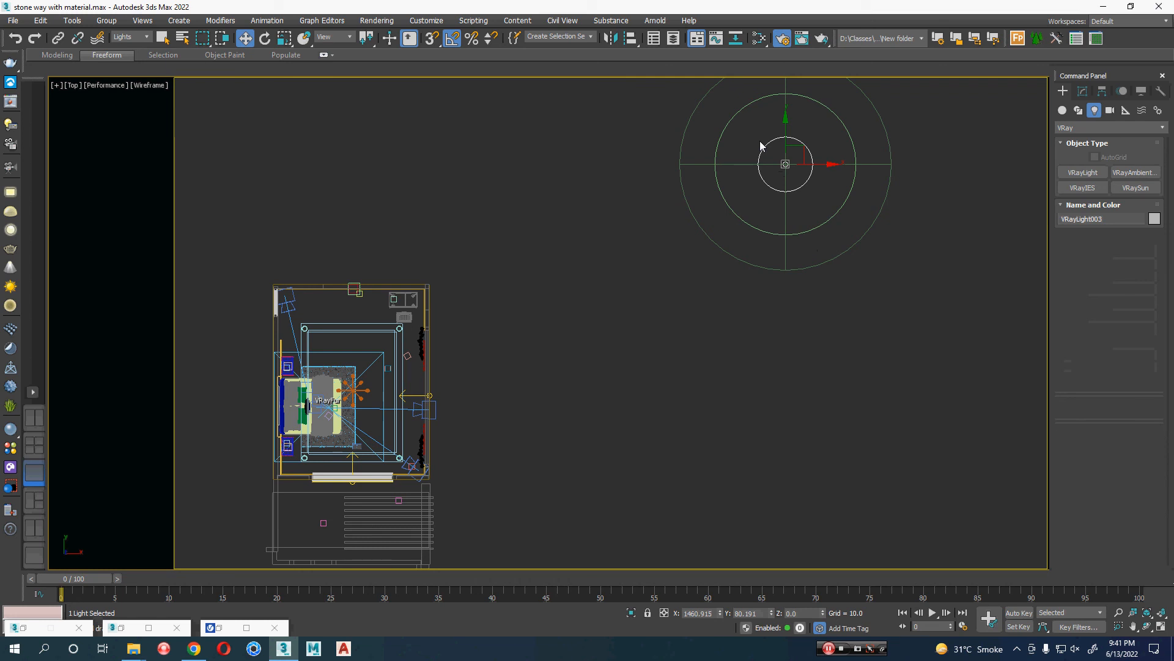
left_click(1083, 91)
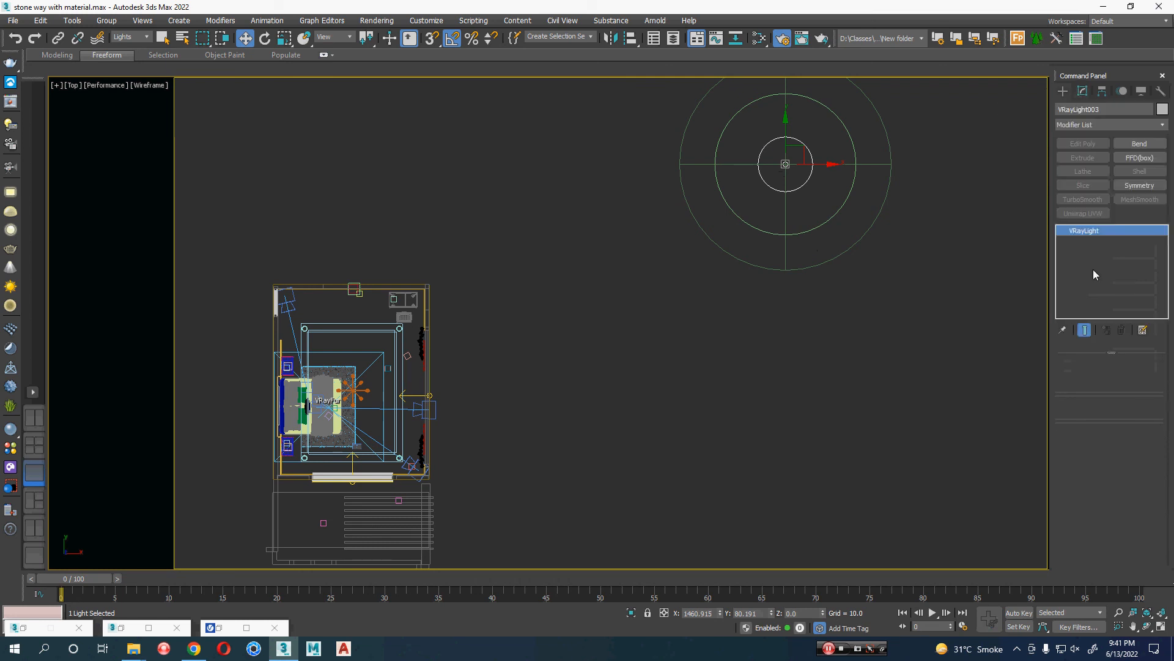
Review the dome light's parameters, then open the Slate Material Editor with an empty area below the glass materials in view.
scroll(1095, 397, "down", 5)
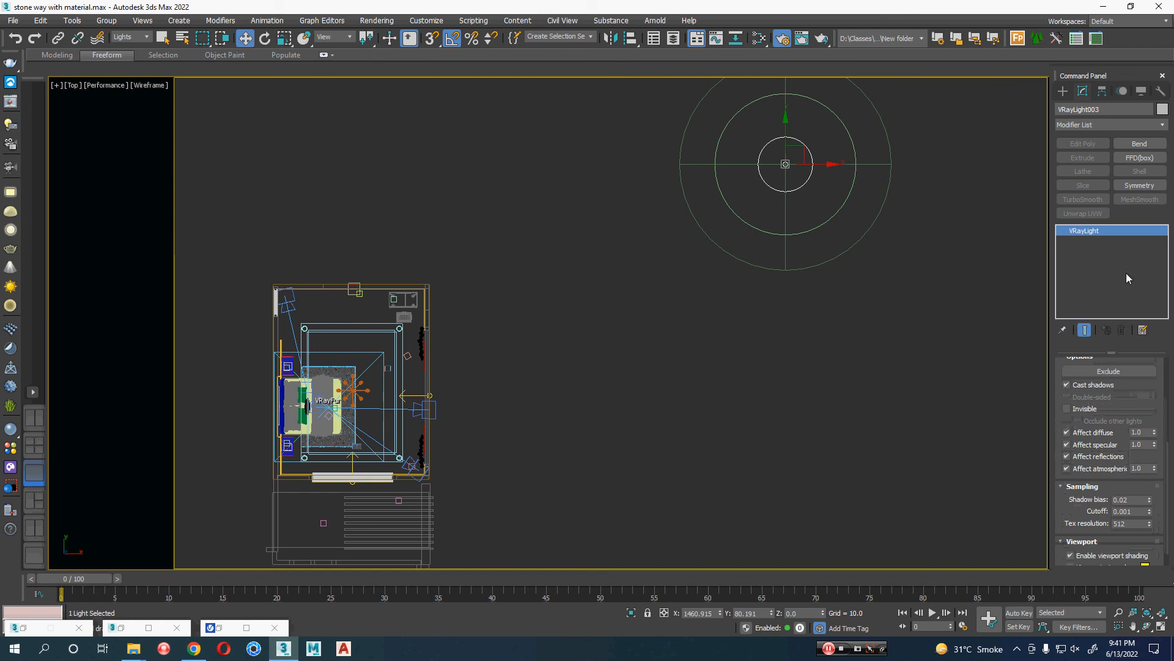
scroll(1134, 389, "down", 1)
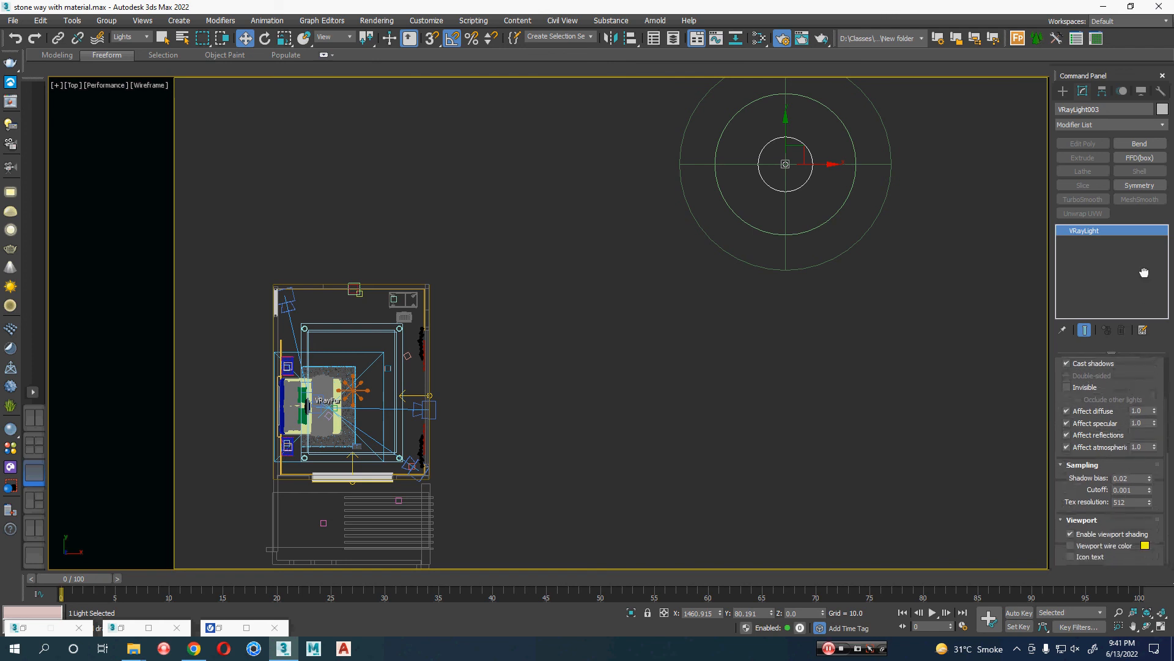
scroll(1118, 421, "up", 5)
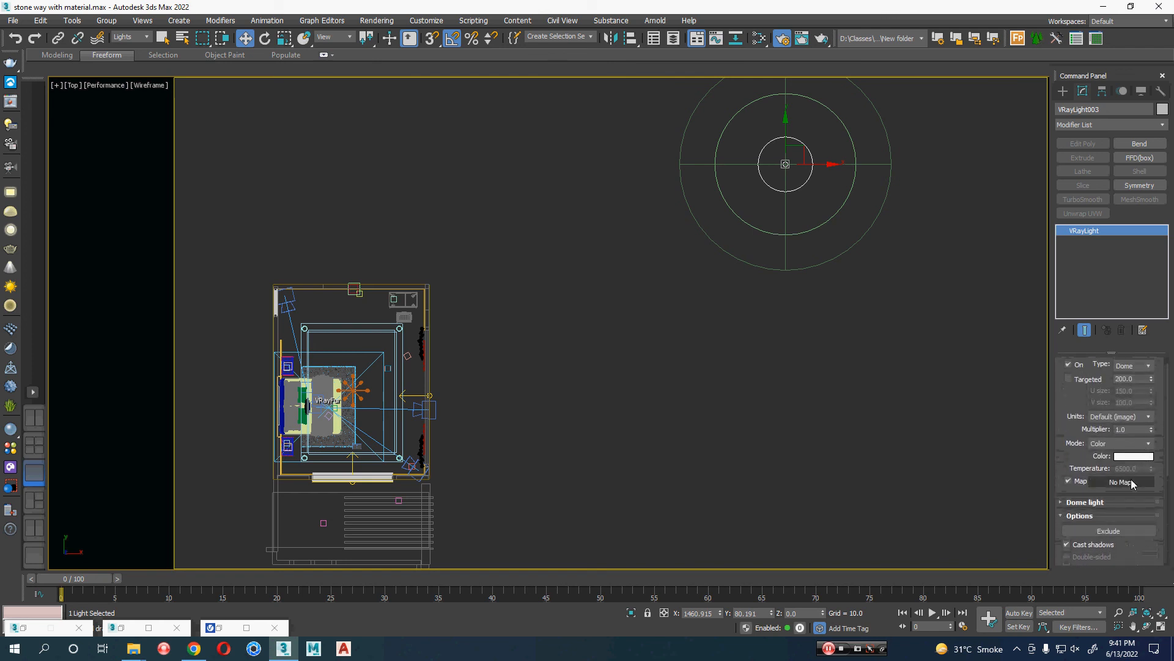
key("m")
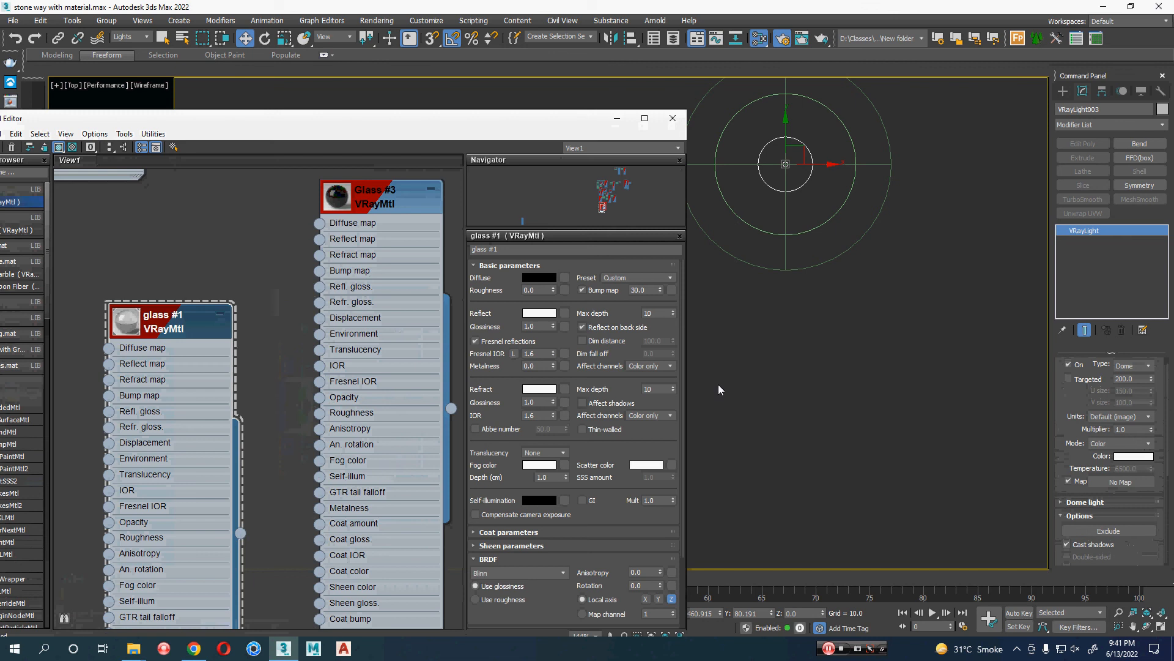
left_click_drag(412, 120, 550, 11)
scroll(378, 305, "down", 6)
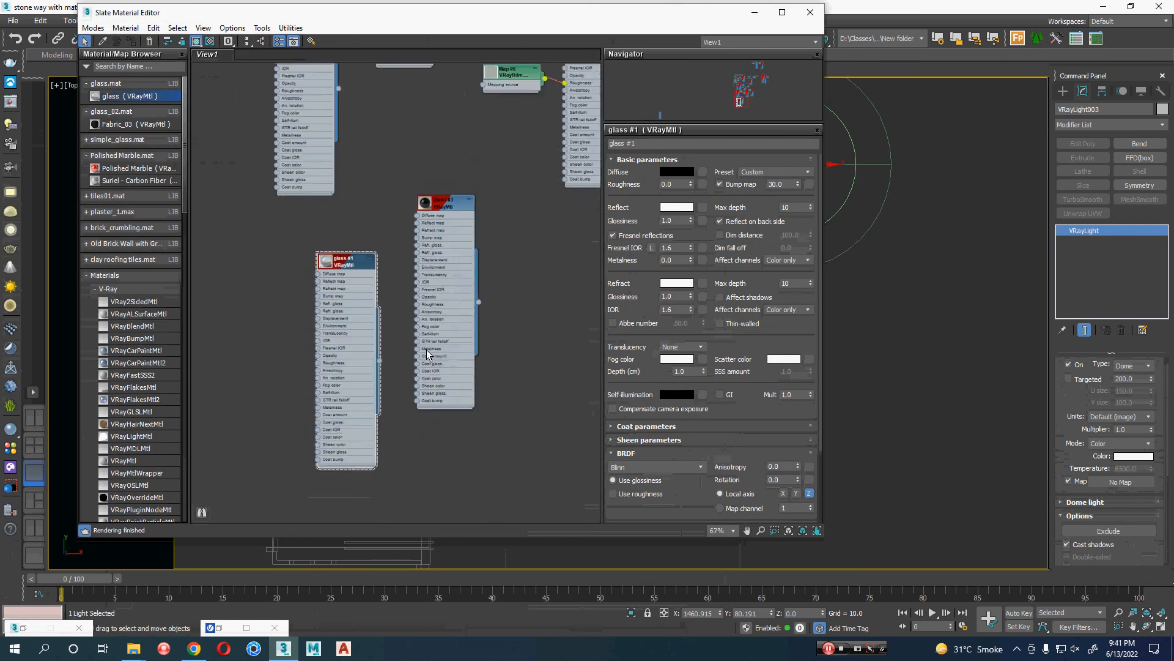
middle_click_drag(436, 346, 447, 198)
scroll(454, 267, "up", 2)
middle_click_drag(471, 308, 472, 246)
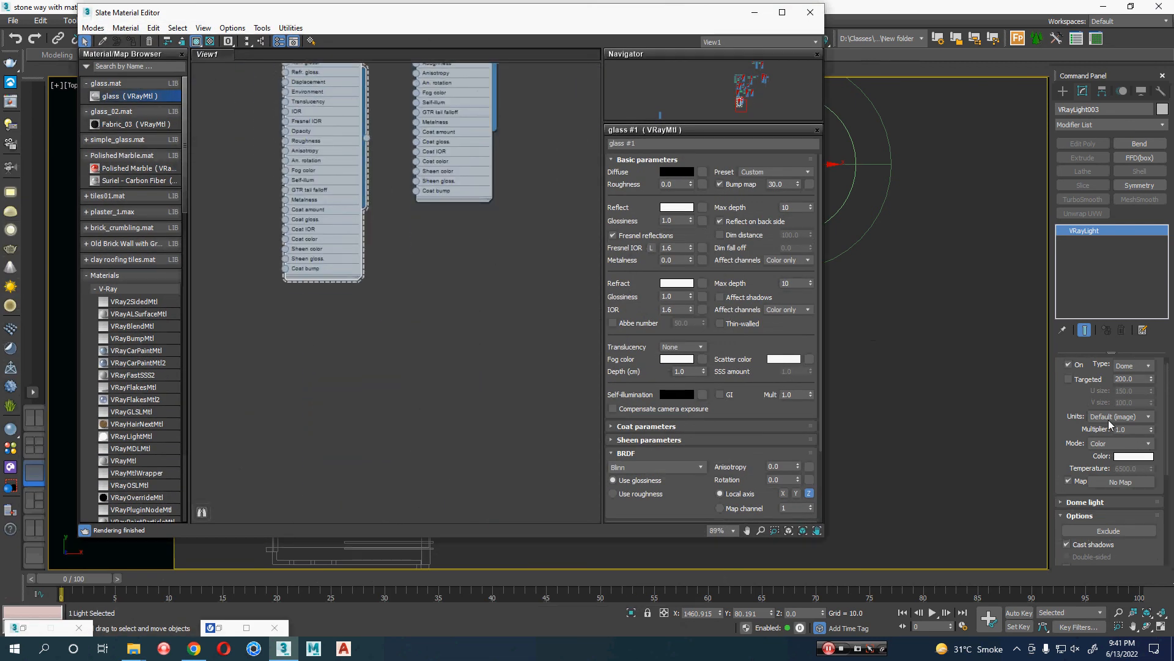
Search the map browser for "hdr" and choose VRayBitmap as the dome light's texture map.
left_click(1121, 482)
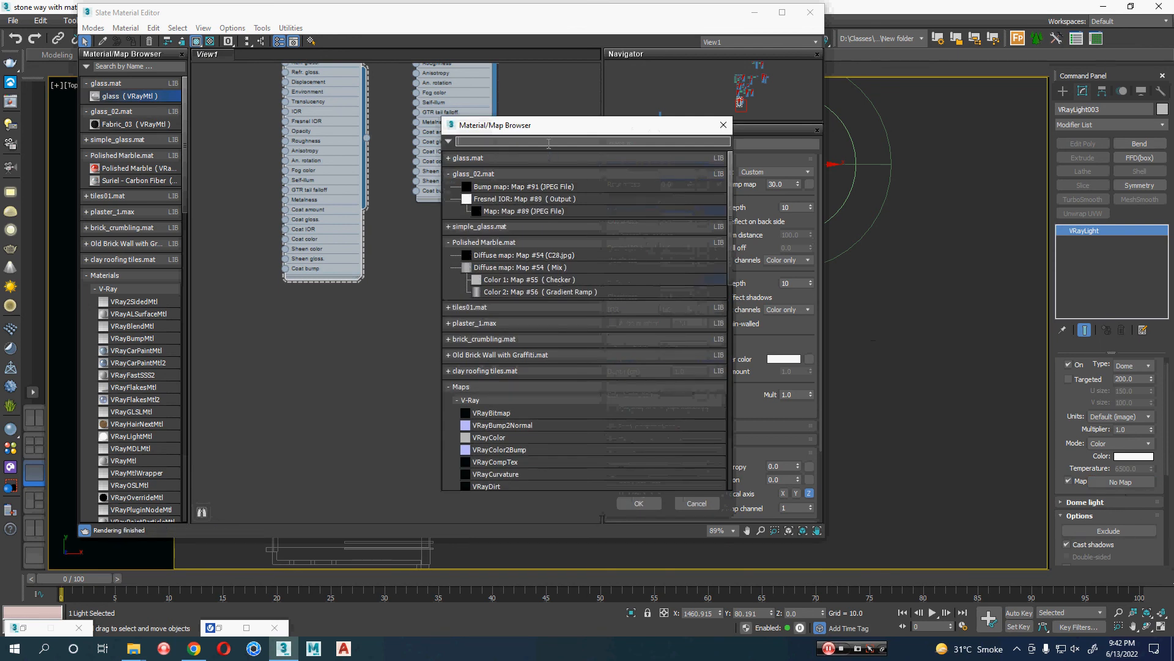
type("hdr")
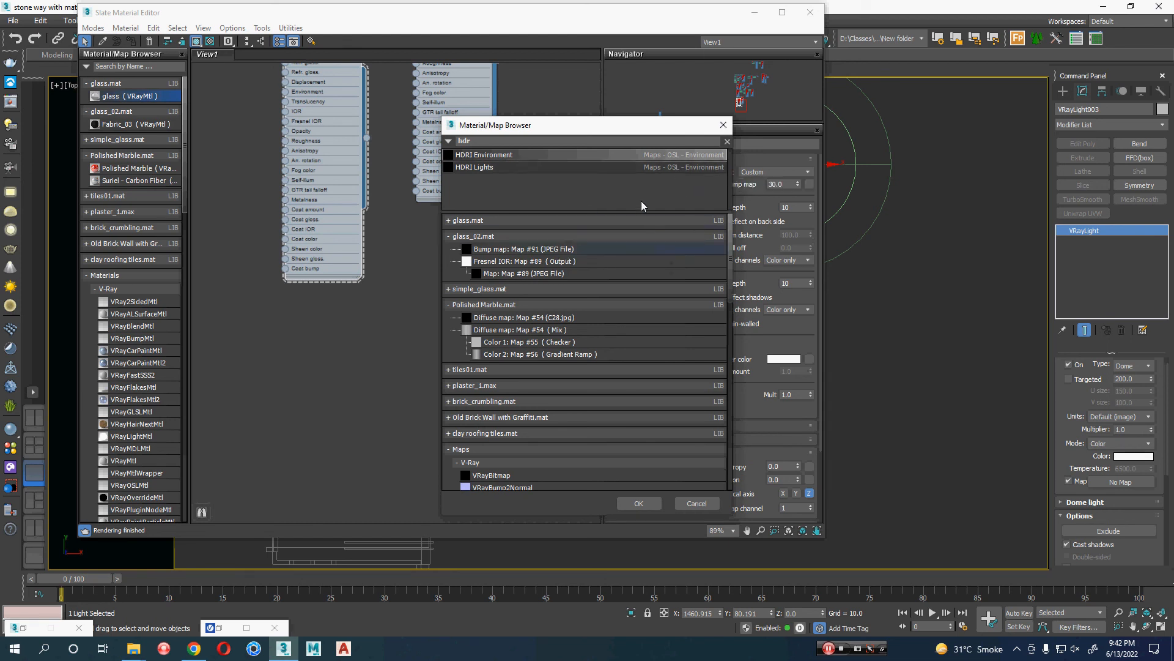
scroll(629, 372, "down", 1)
scroll(615, 447, "down", 2)
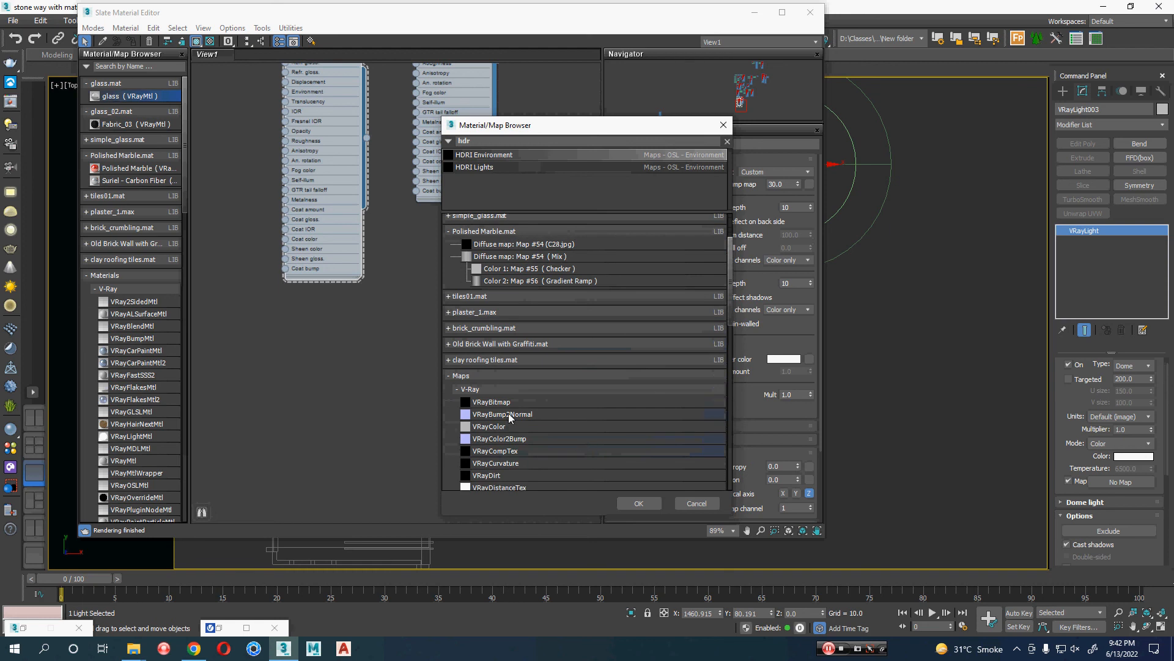
scroll(513, 407, "down", 1)
scroll(510, 401, "down", 2)
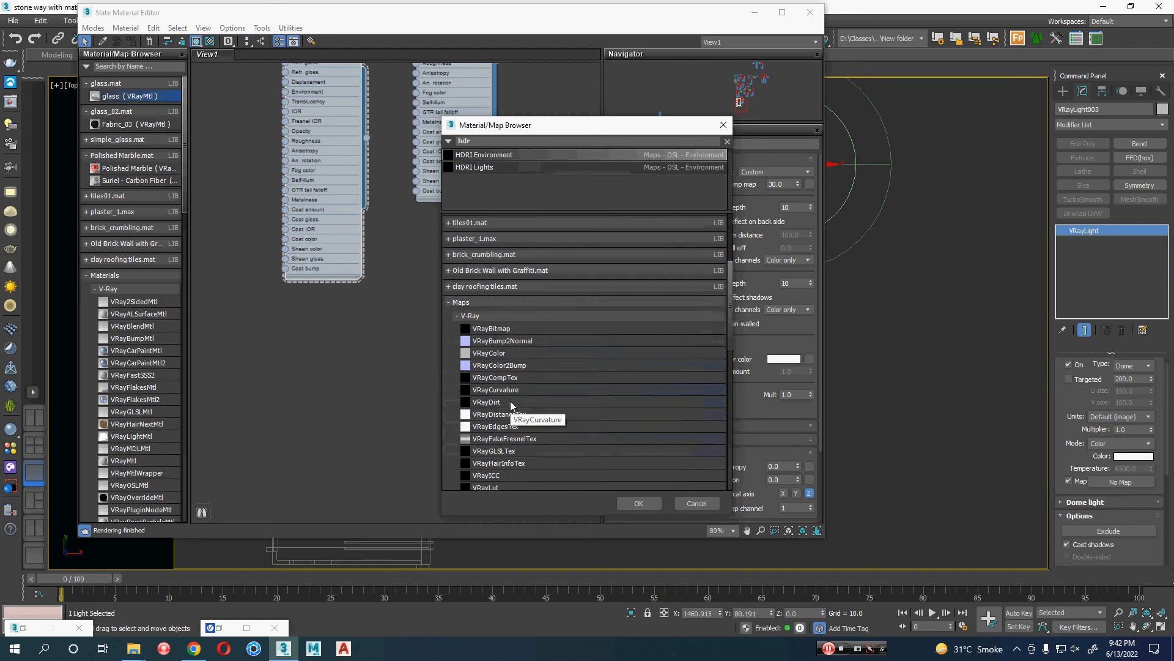
scroll(545, 401, "down", 2)
scroll(546, 435, "down", 2)
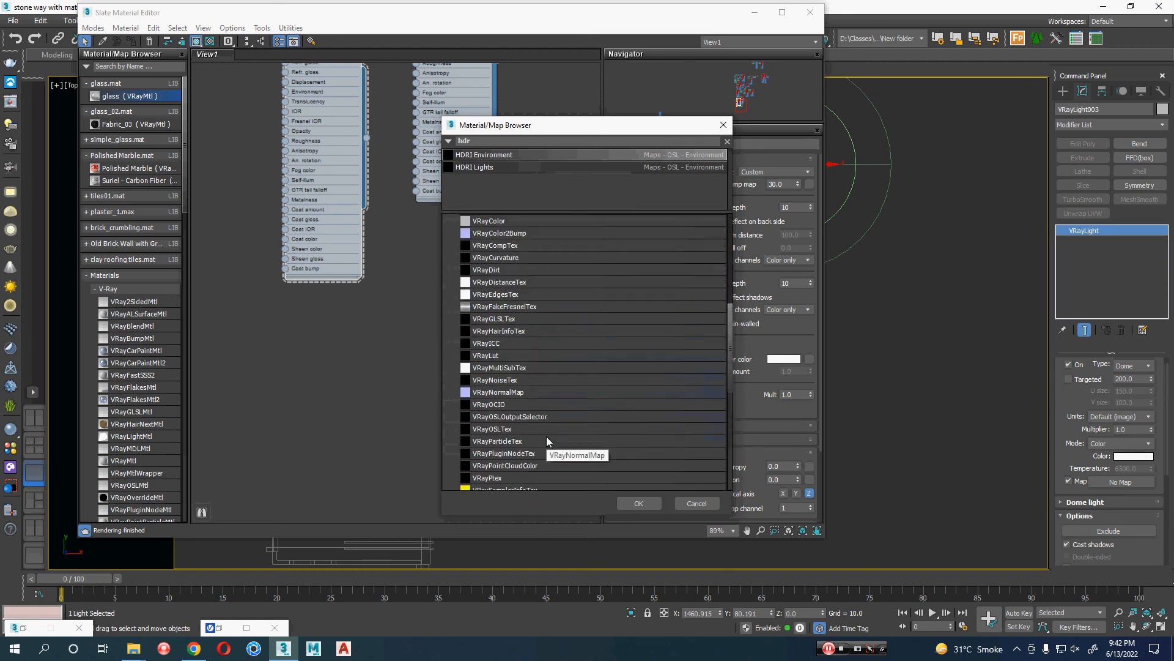
scroll(552, 401, "down", 2)
scroll(519, 446, "down", 2)
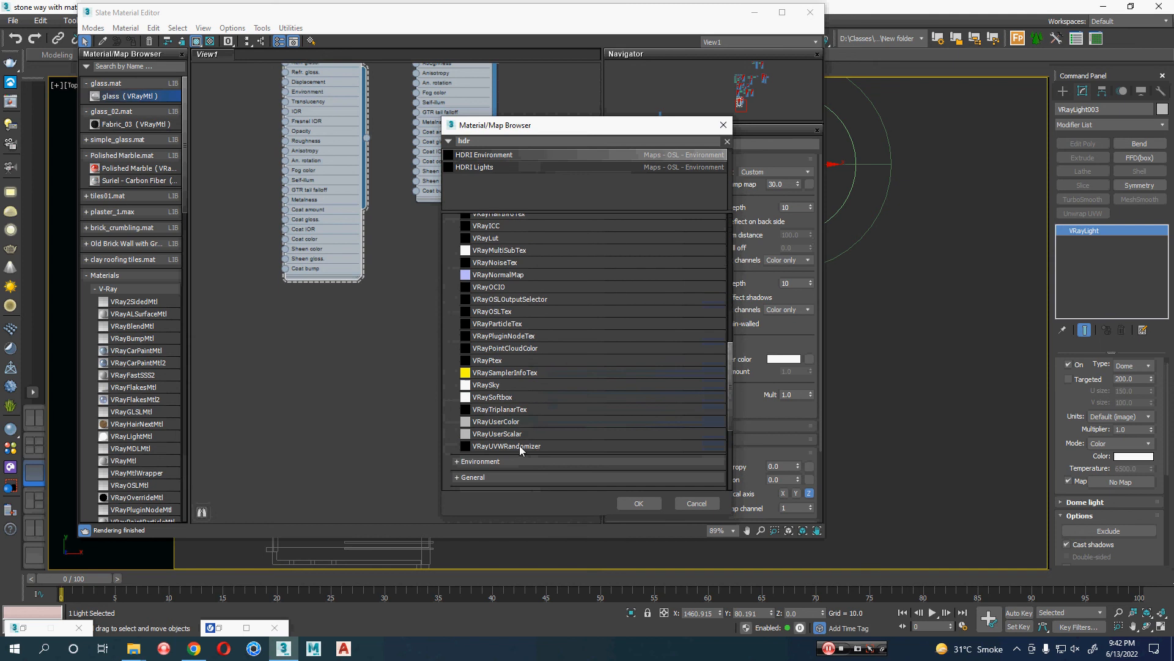
scroll(611, 315, "up", 9)
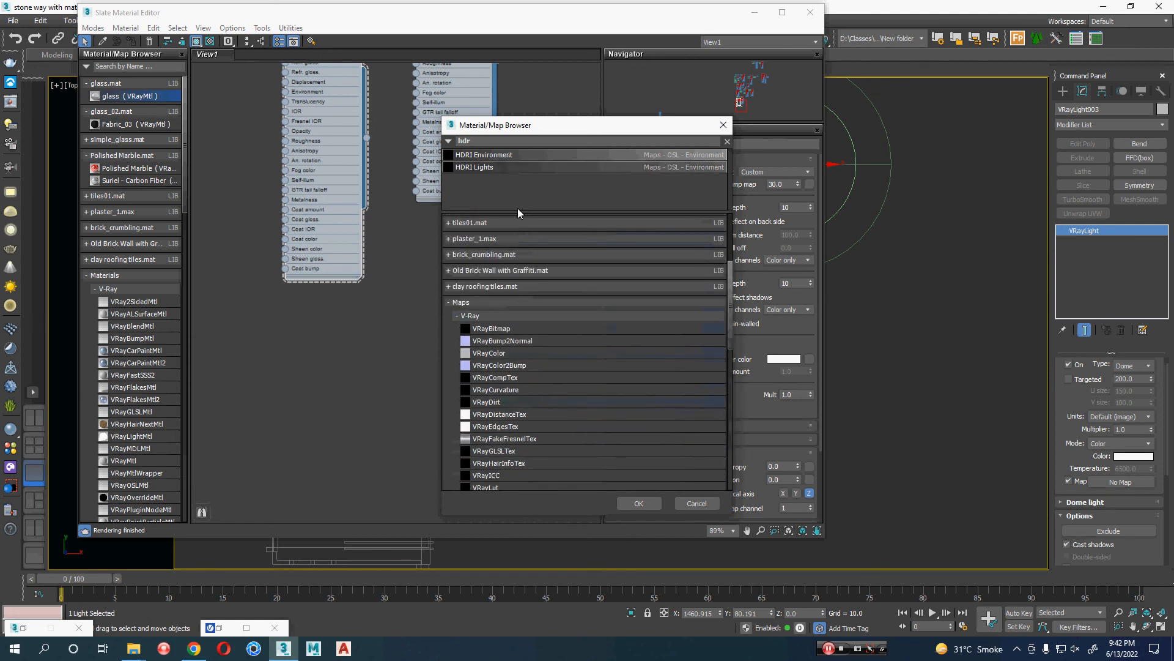
left_click(517, 328)
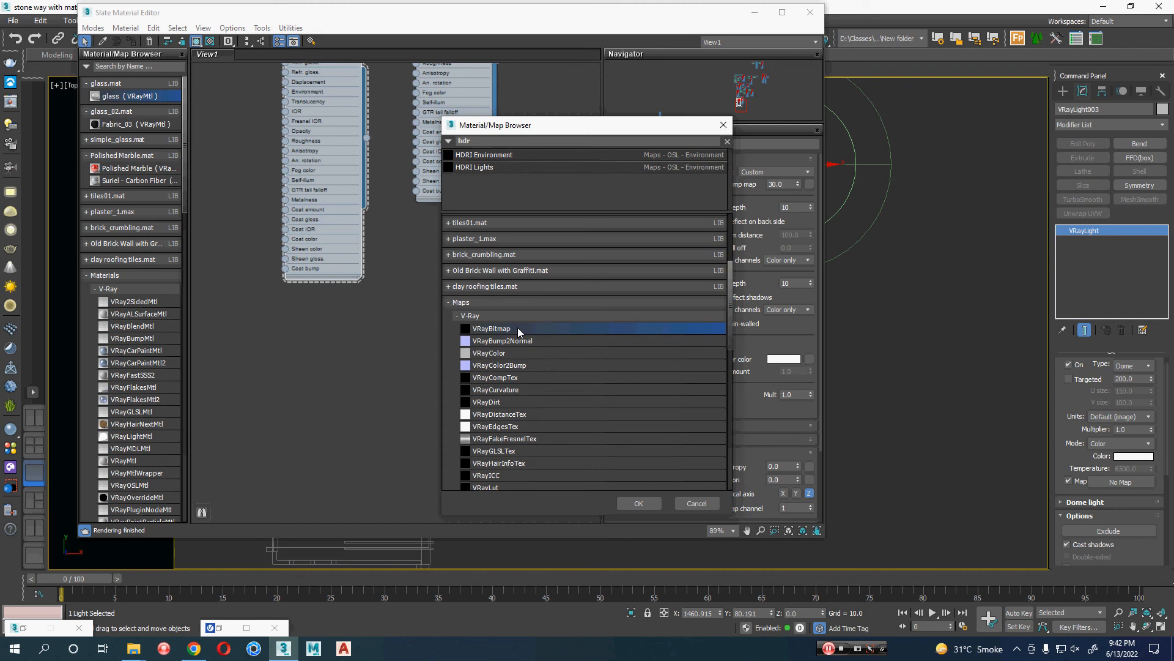
left_click(636, 502)
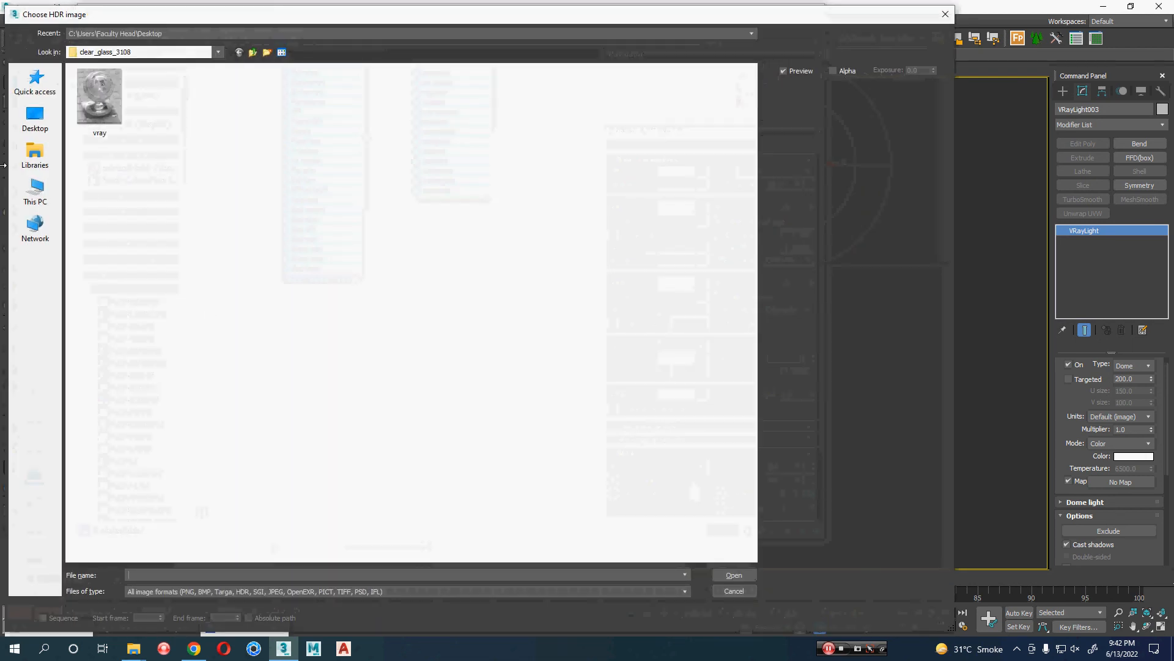
Switch to File Explorer and look through the "interior all files" folder and its lights subfolder for an HDR image.
key("alt+Tab")
key("alt+Tab")
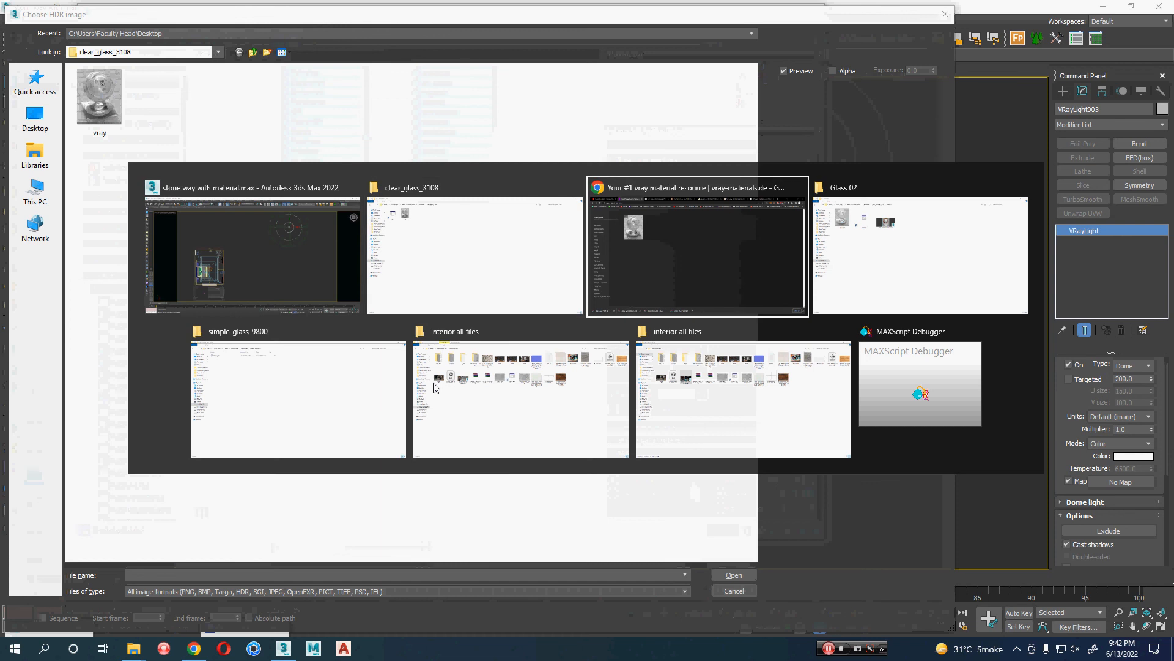
left_click(496, 401)
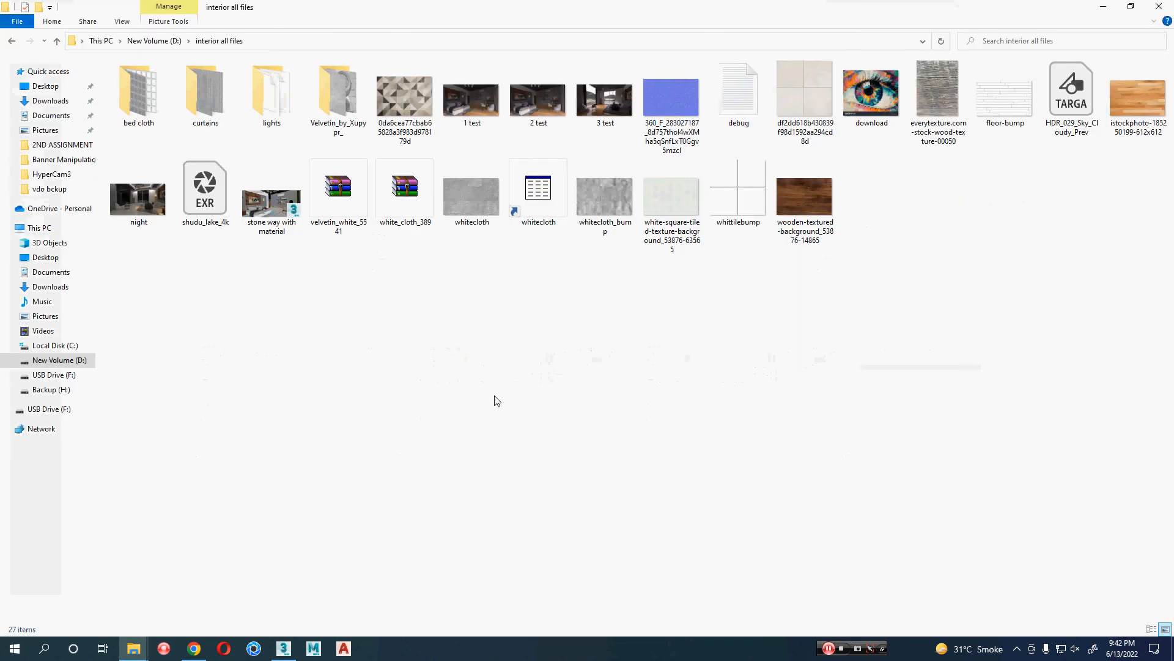
scroll(530, 412, "up", 2, "ctrl")
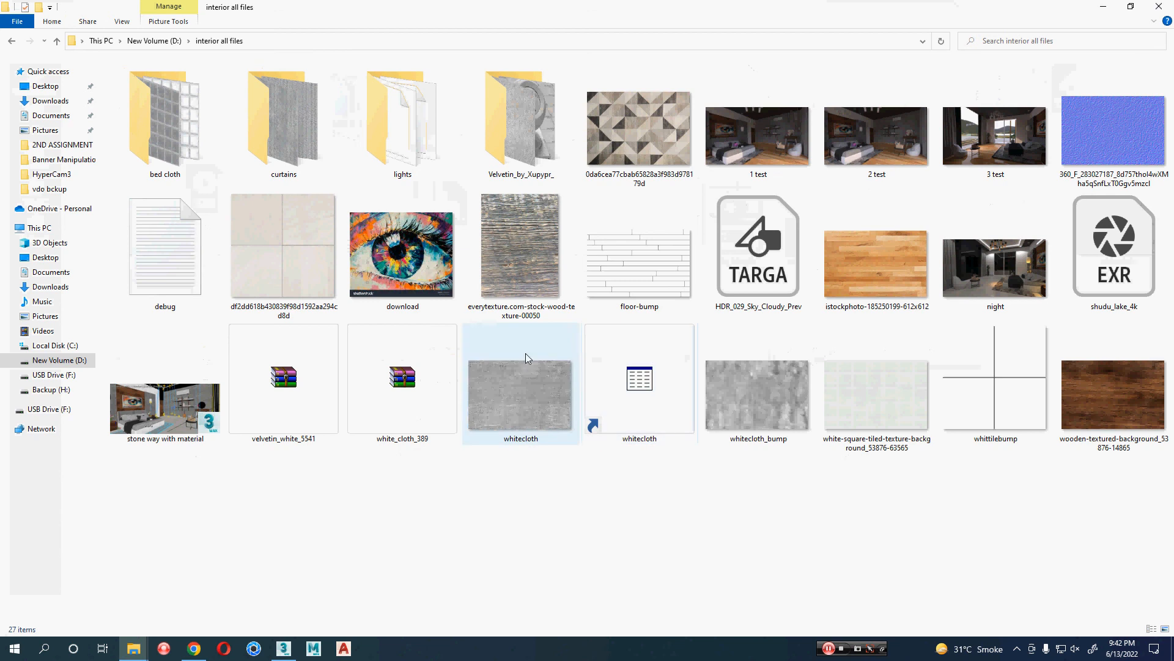
double_click(412, 174)
scroll(271, 351, "up", 5, "ctrl")
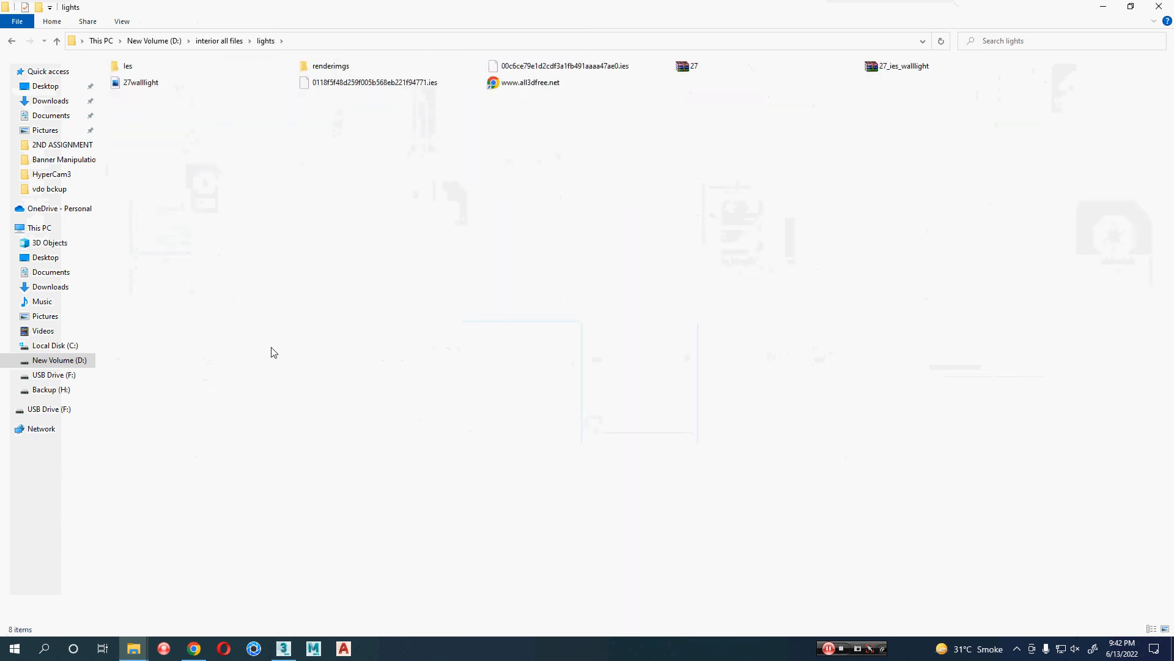
scroll(298, 383, "up", 1, "ctrl")
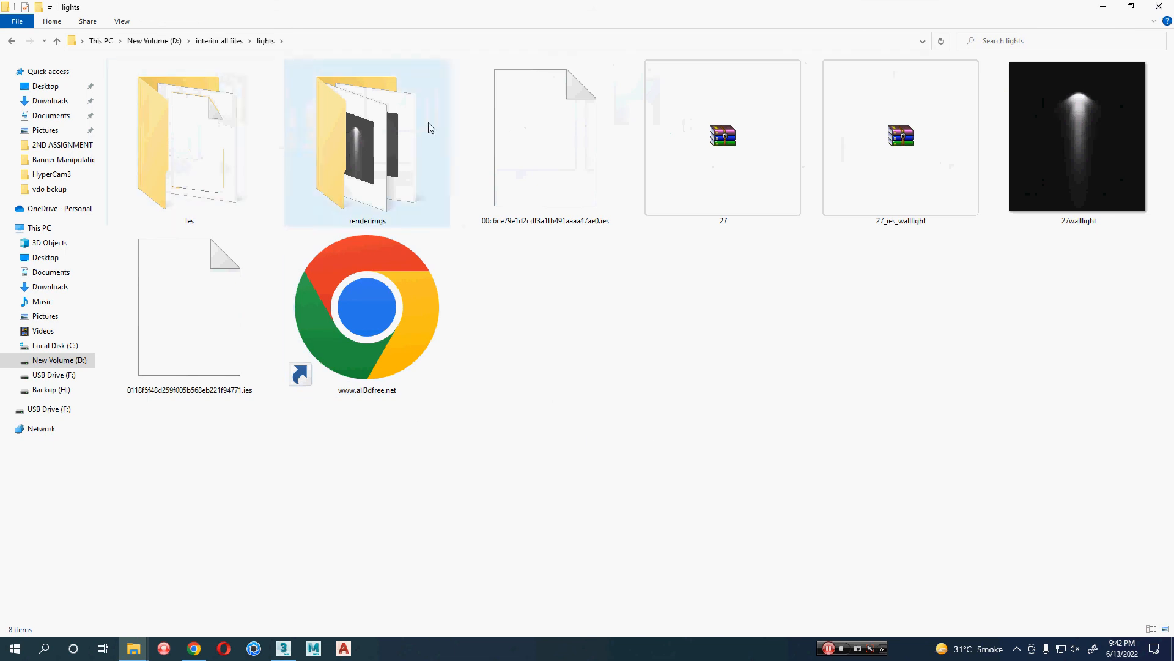
left_click(227, 41)
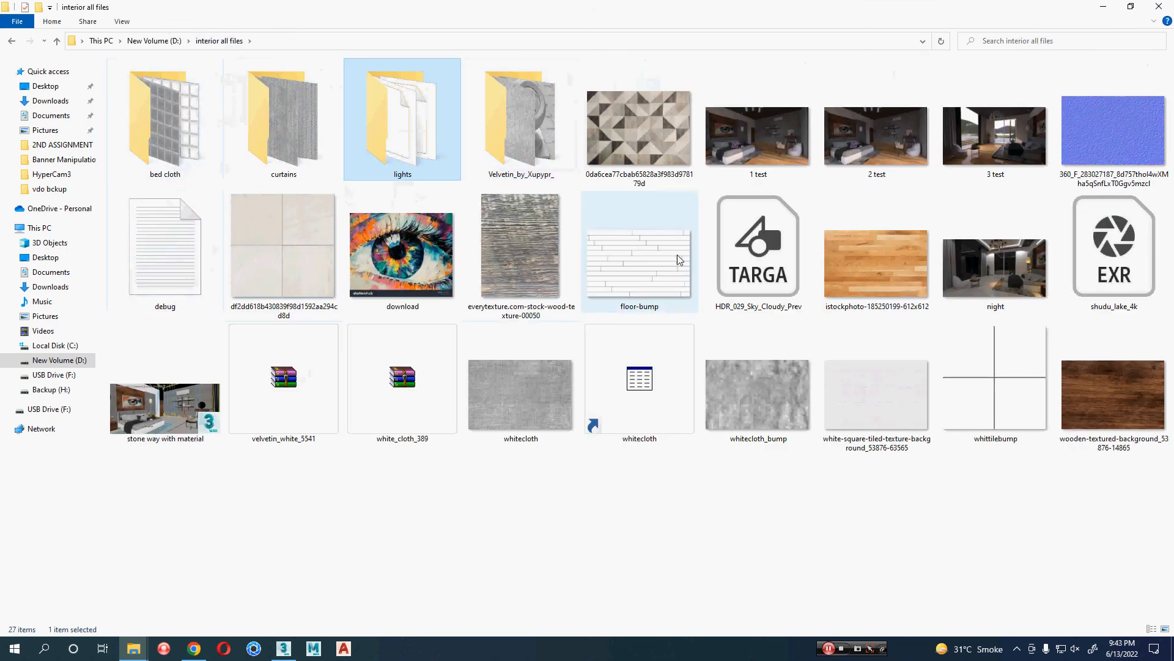
Copy the "D:\interior all files" folder path and use it to load shudu_lake_4k as the dome light's HDR image.
left_click(753, 260)
key("alt+d")
key("ctrl+c")
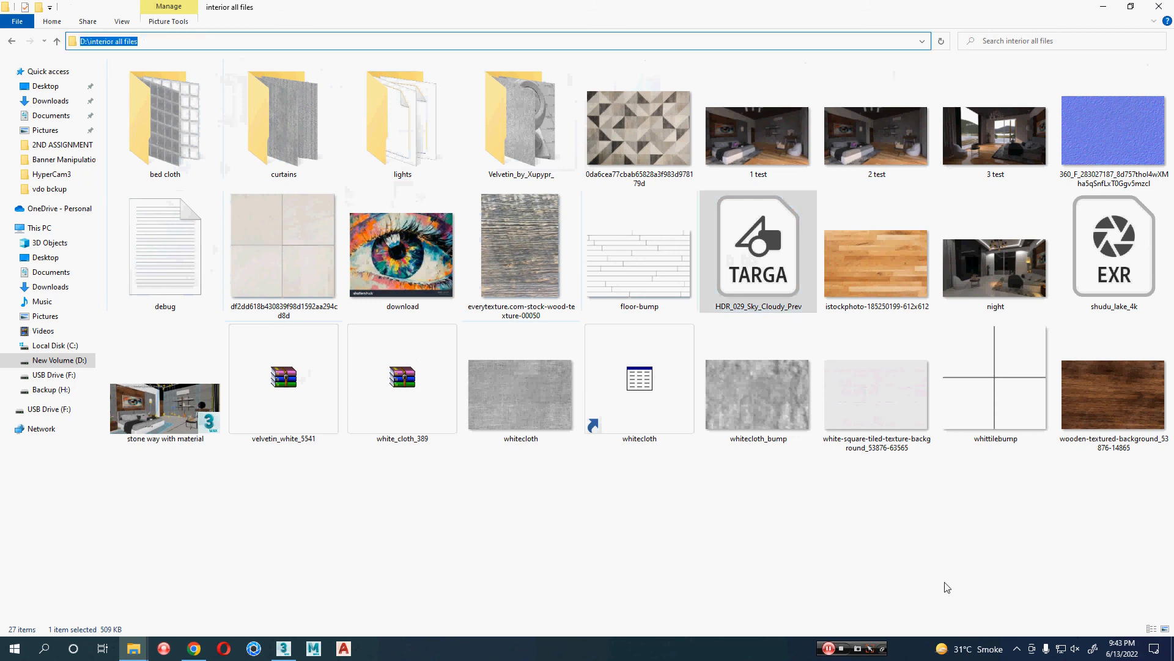
left_click(1145, 271)
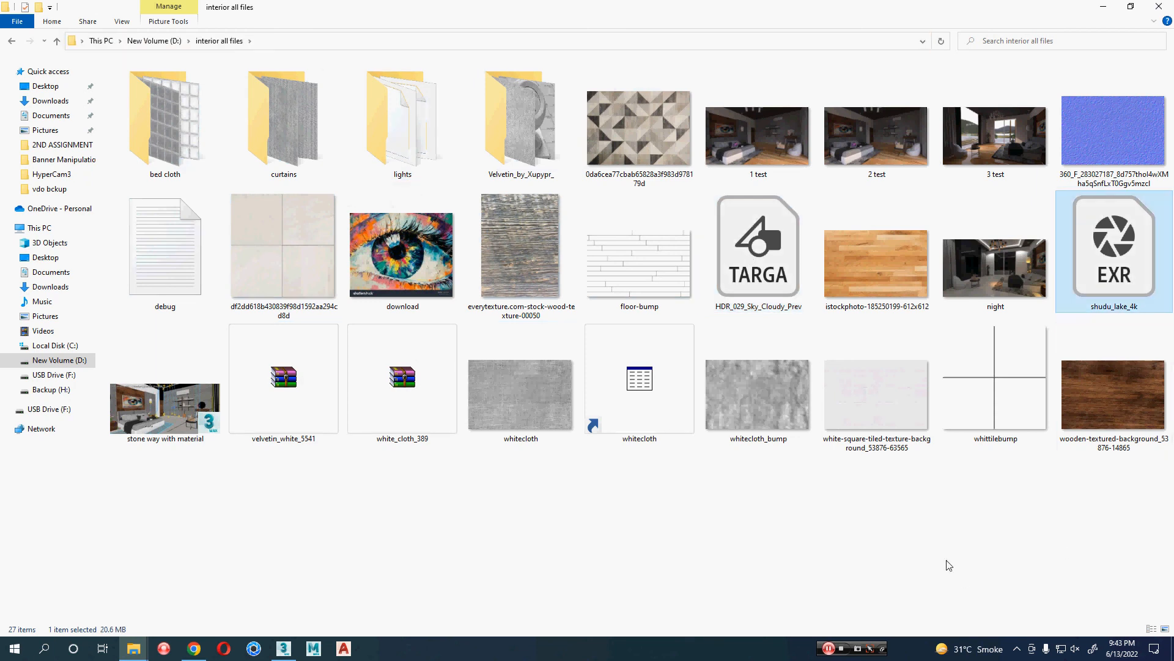
key("alt+Tab")
key("ctrl+v")
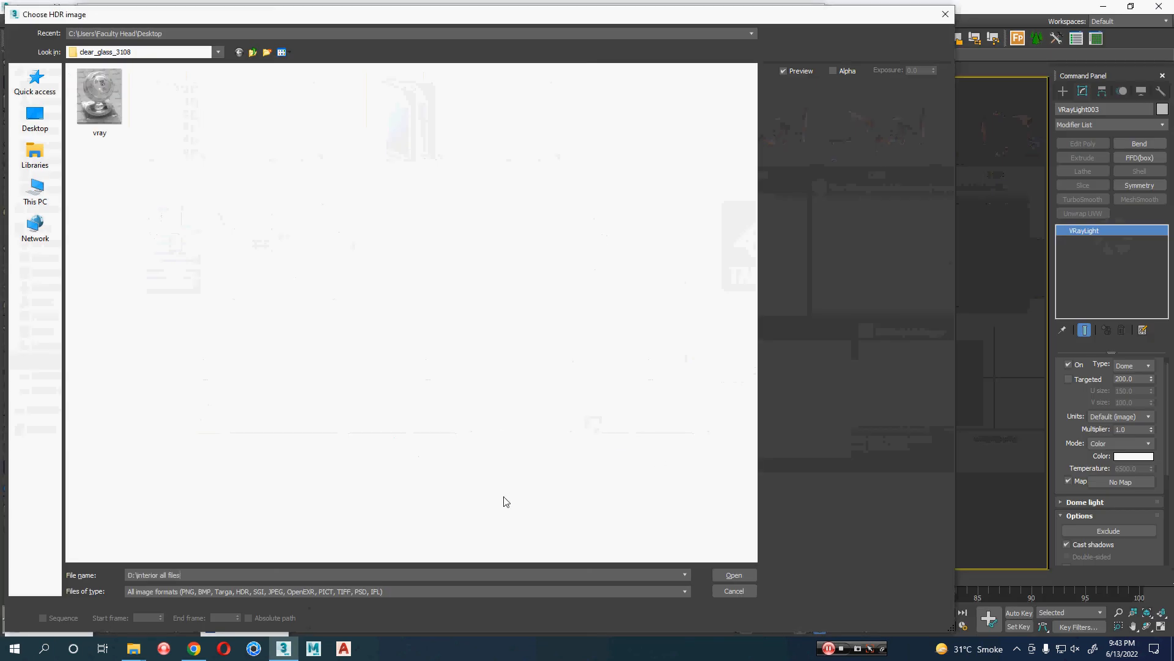
key("Return")
left_click(485, 191)
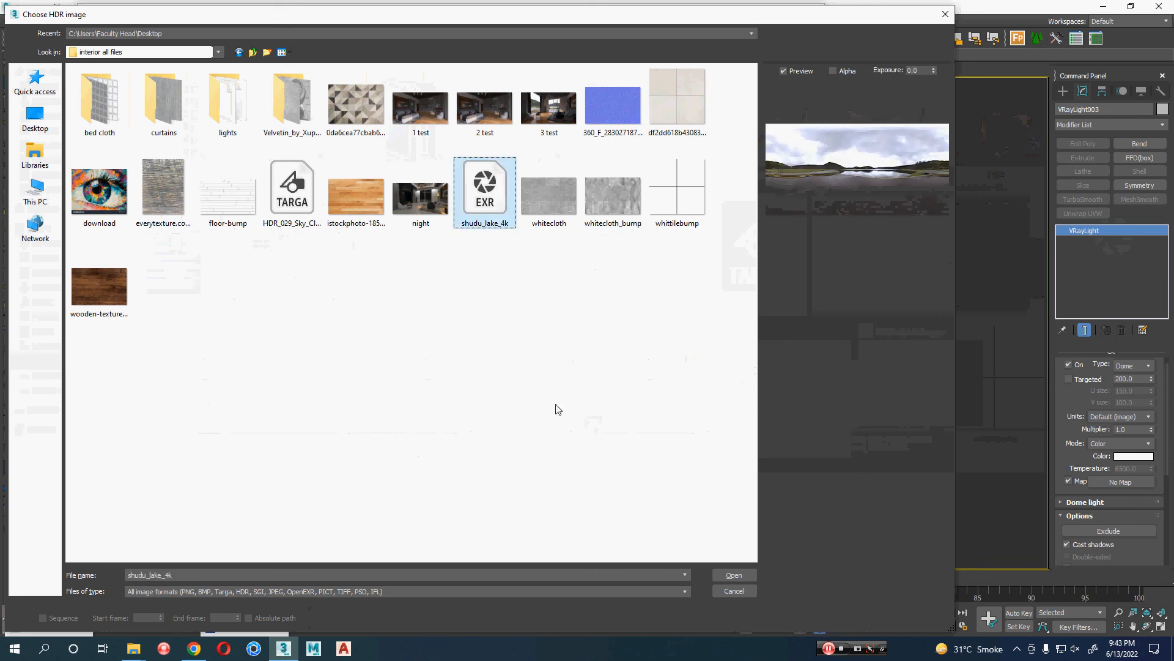
left_click(734, 576)
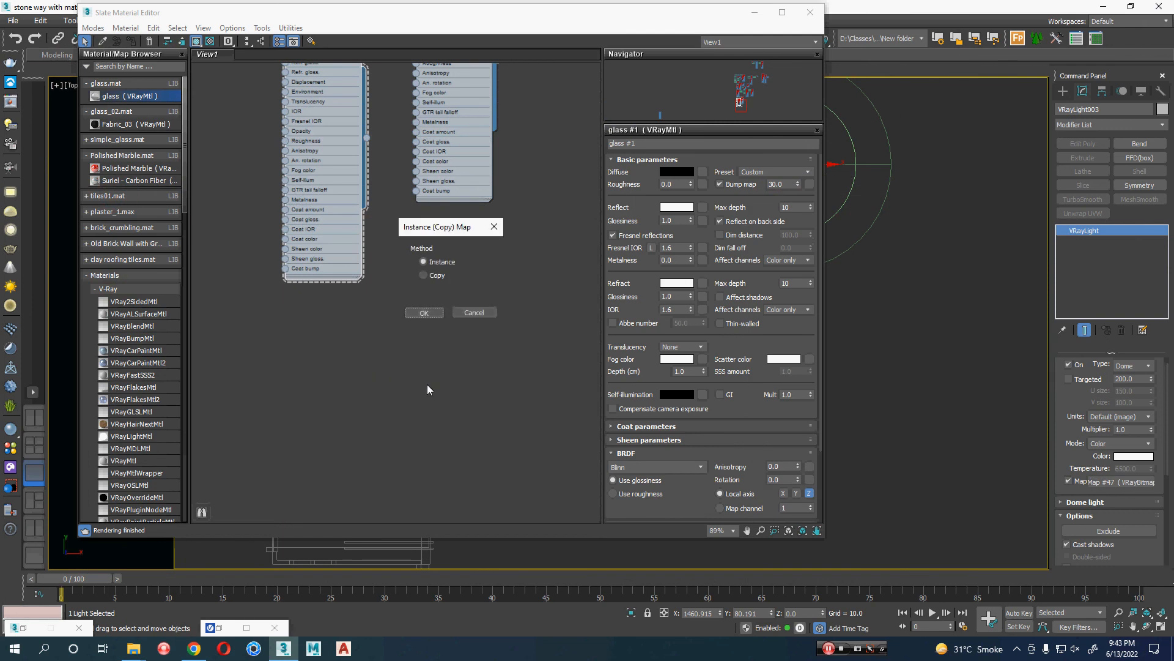
Place the dome light's VRayBitmap in the material editor as an instance, open its parameters and enlarge its preview.
left_click(424, 312)
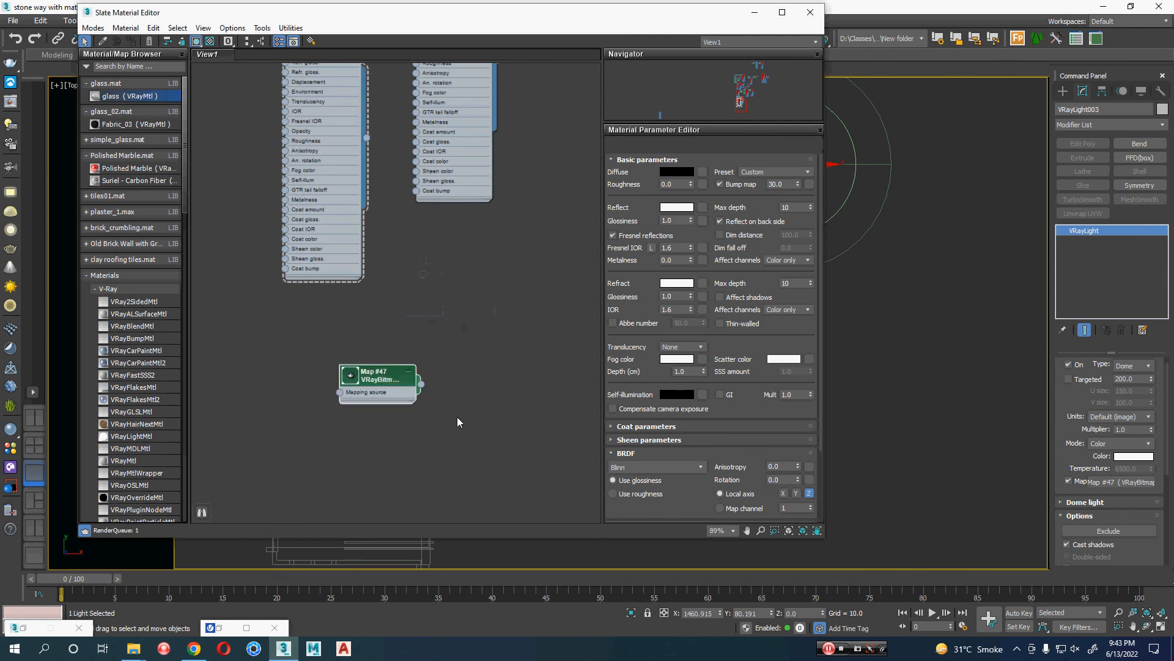
double_click(353, 378)
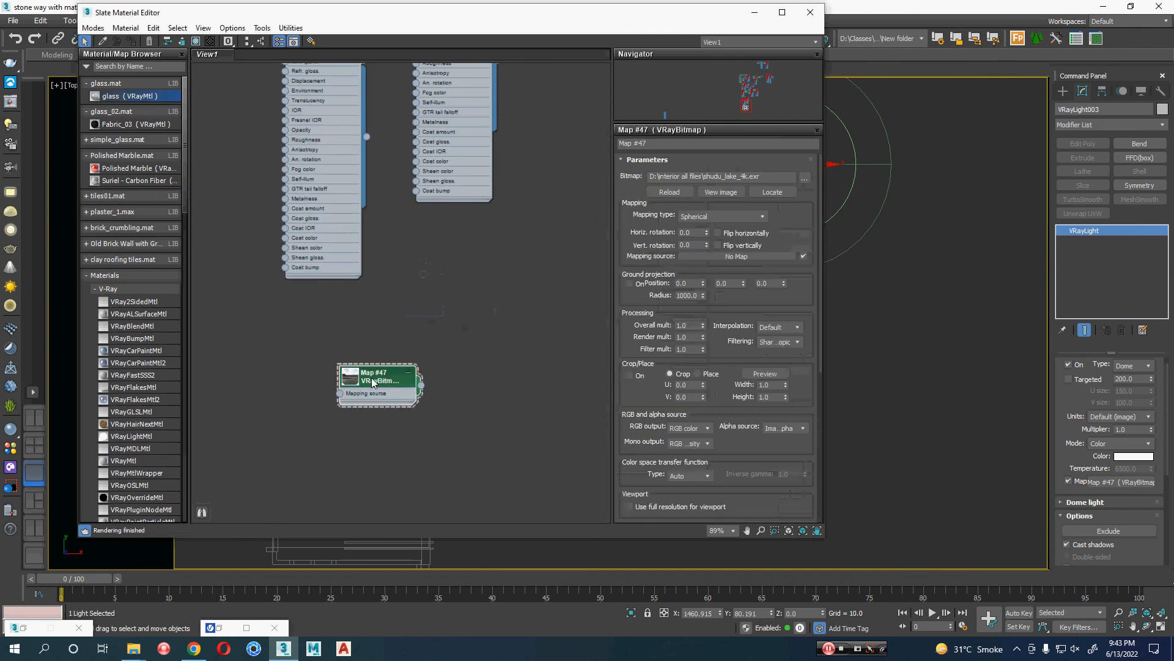
double_click(350, 379)
scroll(392, 421, "up", 4)
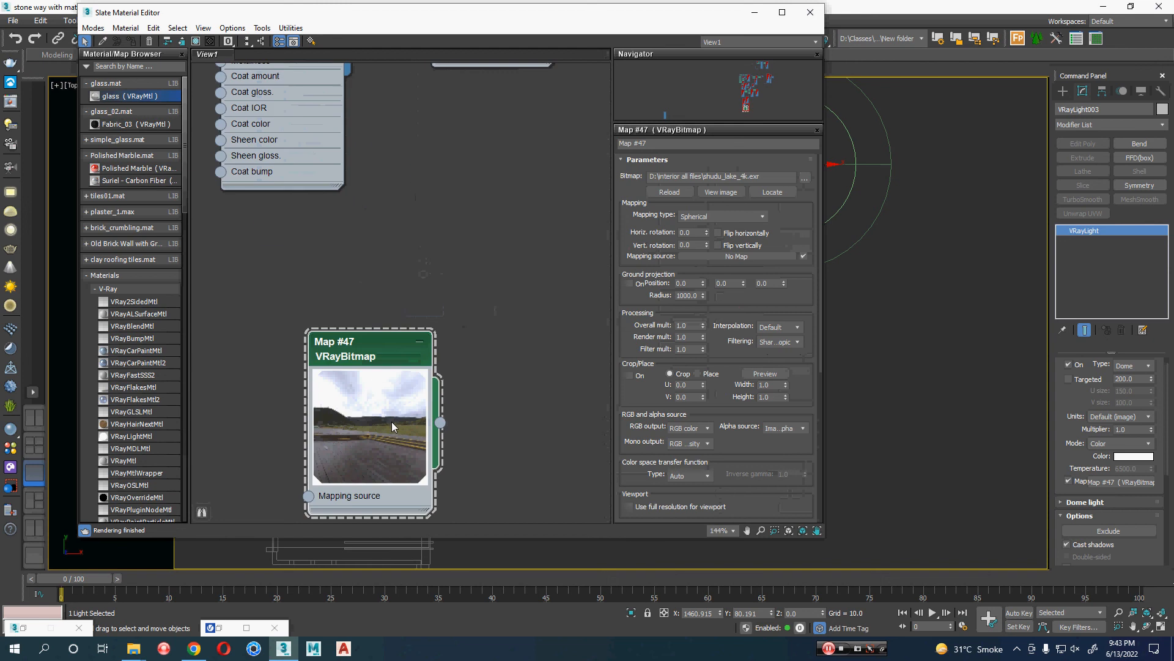
scroll(391, 422, "up", 3)
middle_click_drag(392, 424, 463, 341)
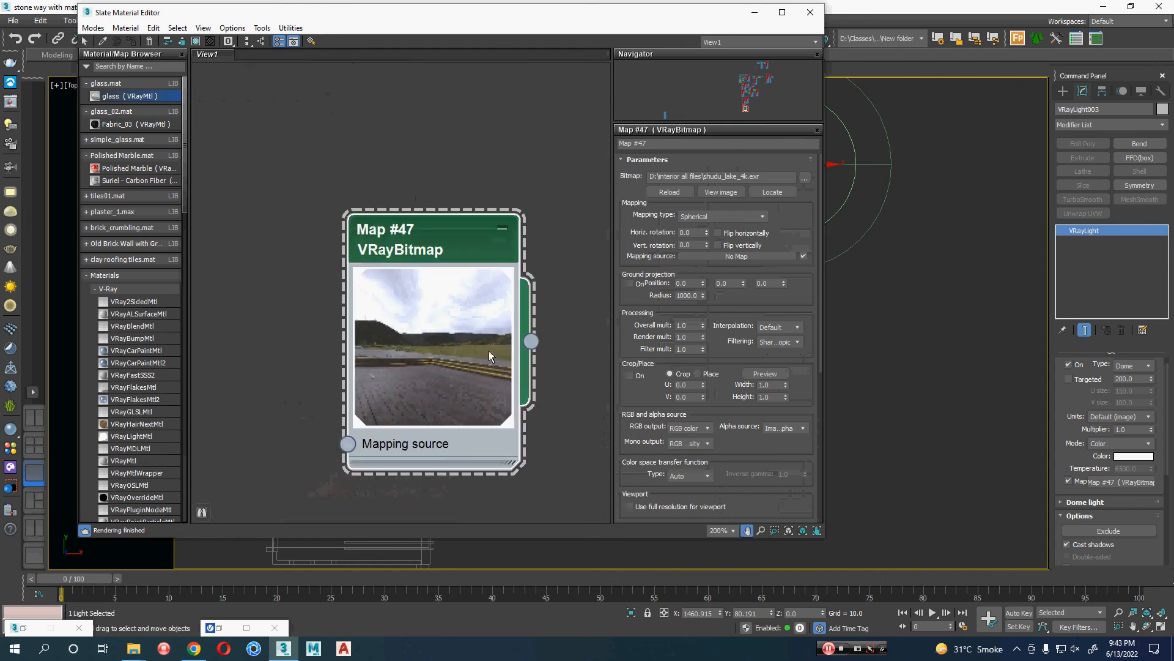
Check the HDR map's mapping type options, keep Spherical and minimize the material editor.
left_click(696, 217)
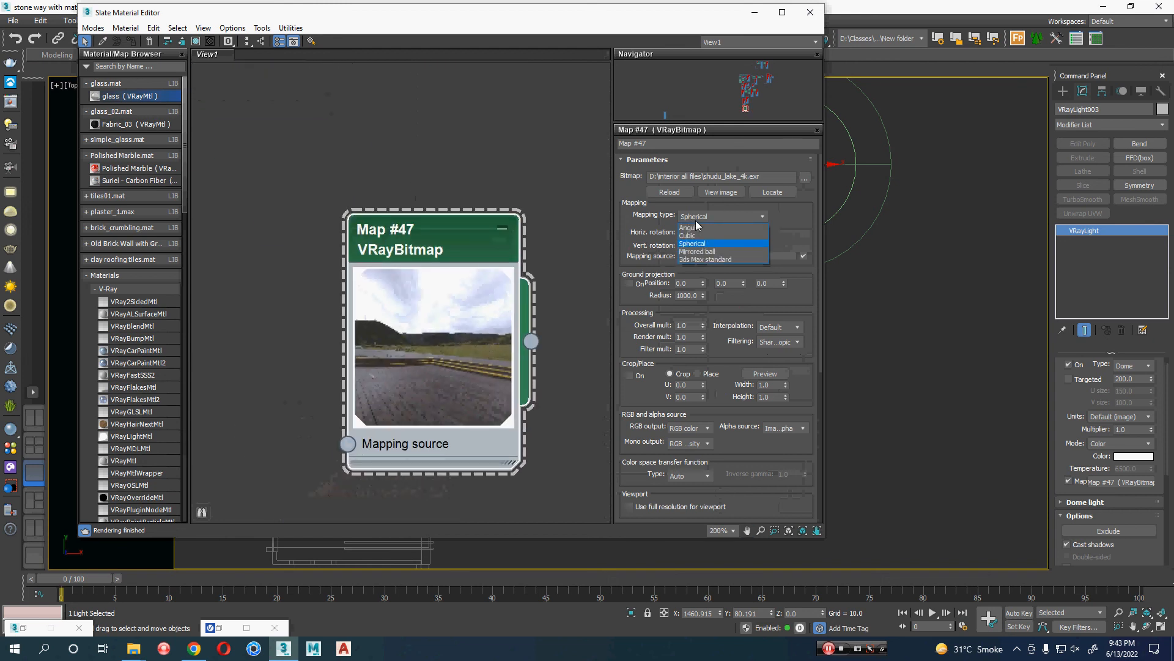
left_click(652, 215)
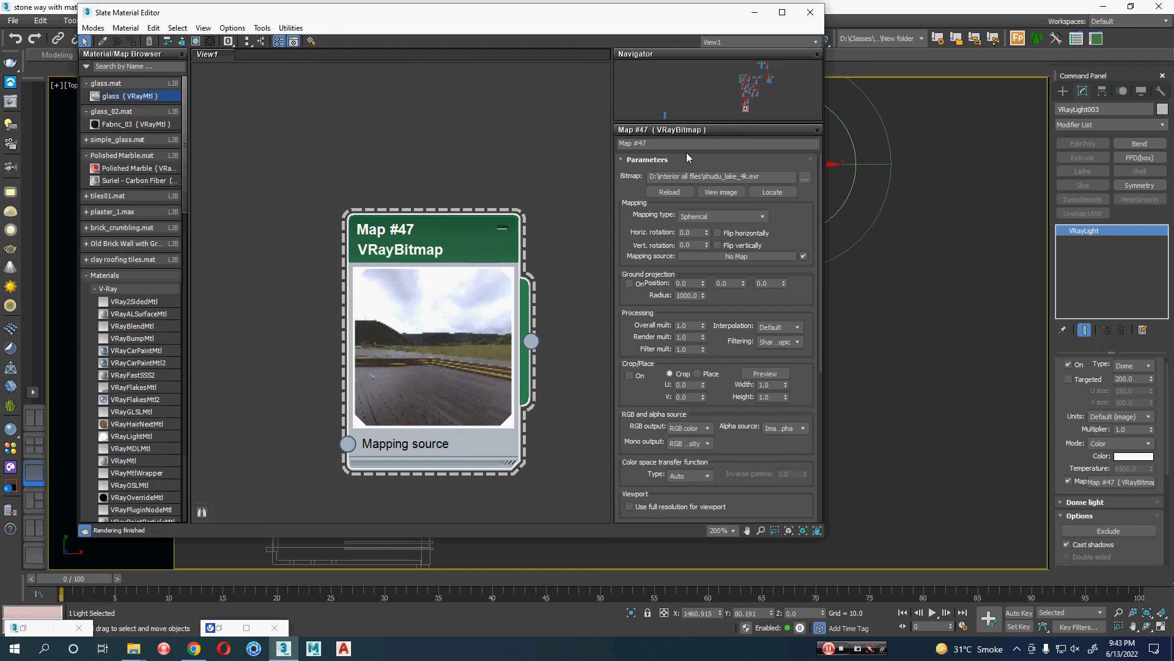
left_click(754, 12)
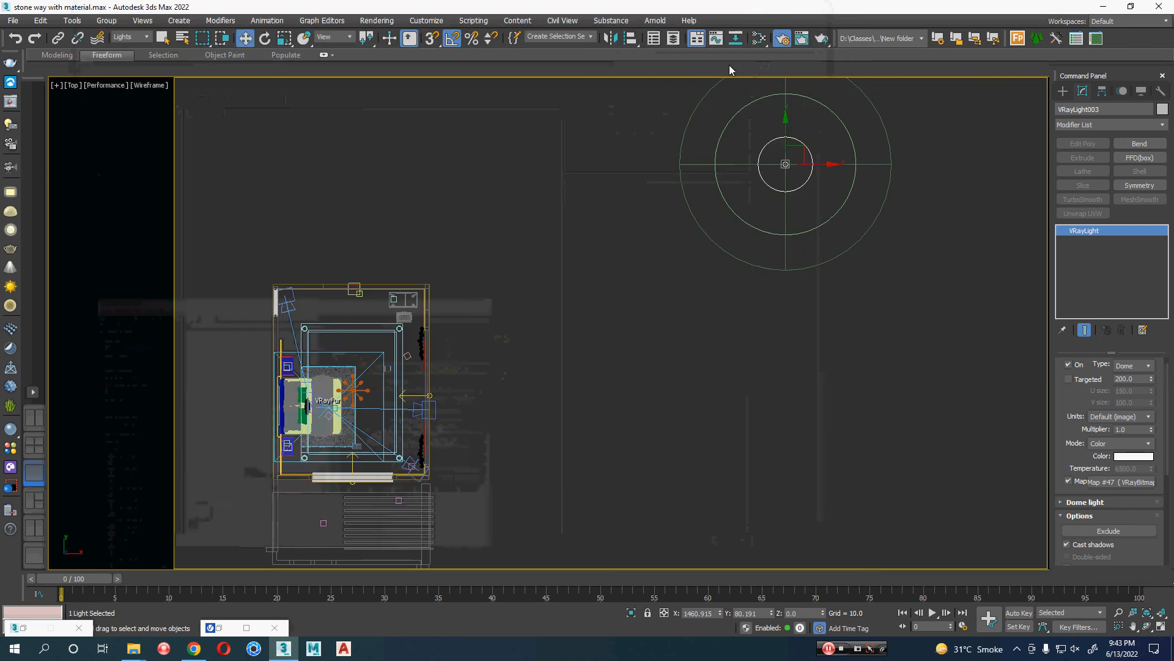
Try placing a V-Ray sun aimed at the building in the Top view without a VRaySky environment map, and delete it.
middle_click_drag(615, 341, 650, 261)
left_click(620, 340)
middle_click_drag(643, 376, 669, 350)
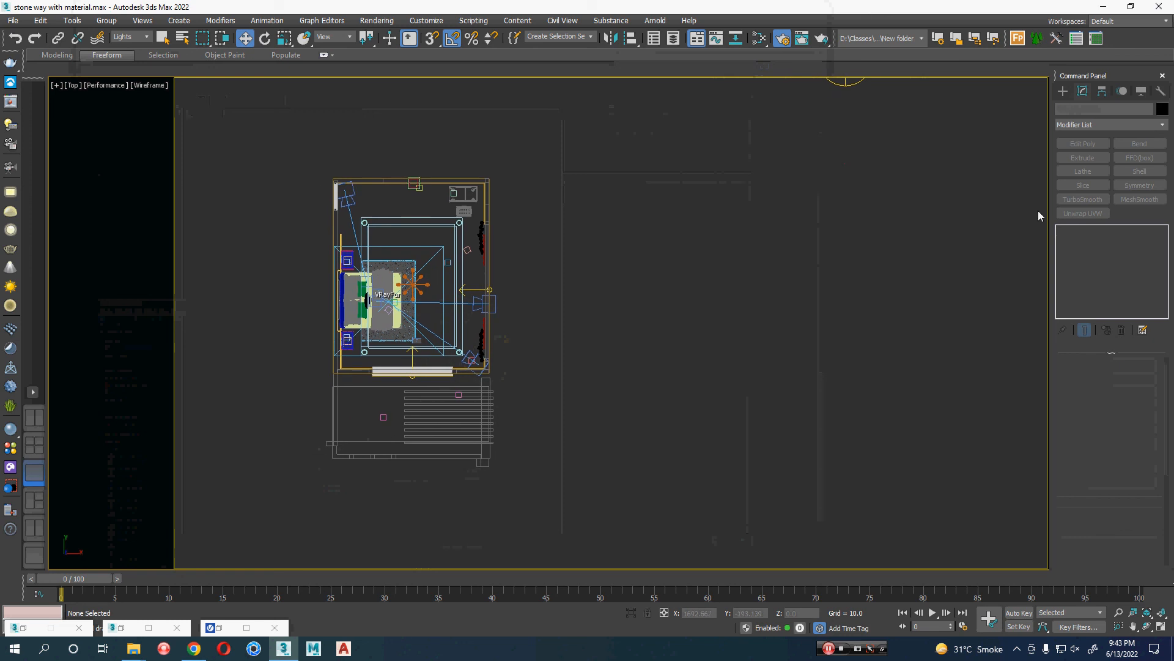
left_click(1062, 92)
left_click(1129, 189)
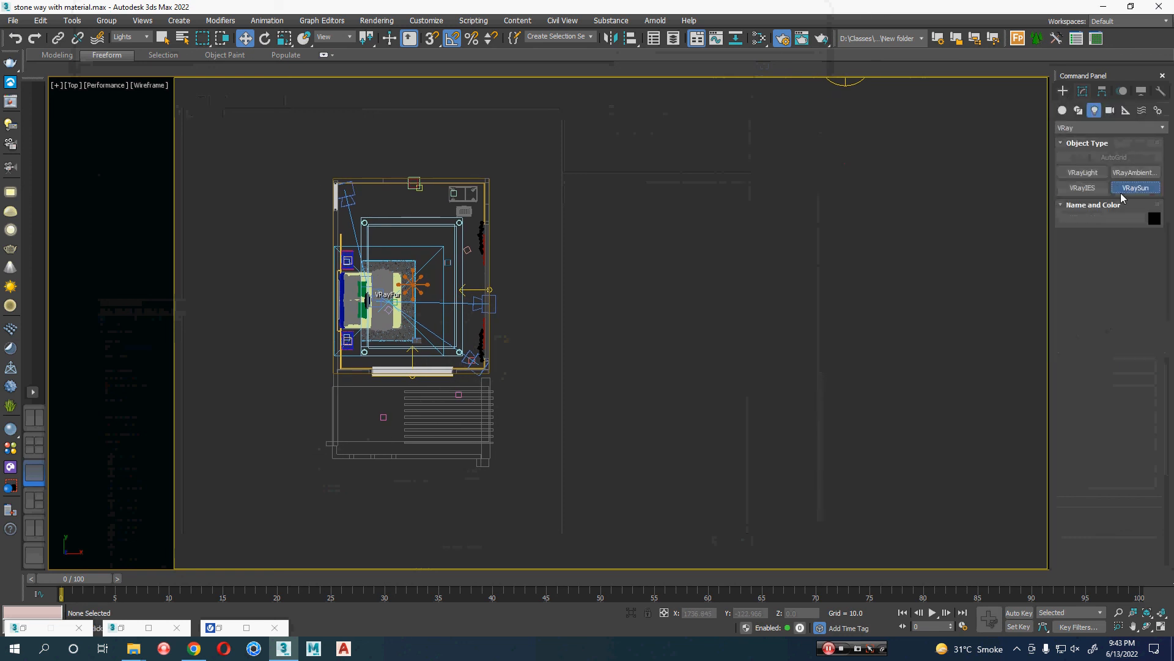
scroll(726, 310, "down", 2)
middle_click_drag(771, 372, 697, 285)
scroll(697, 293, "down", 2)
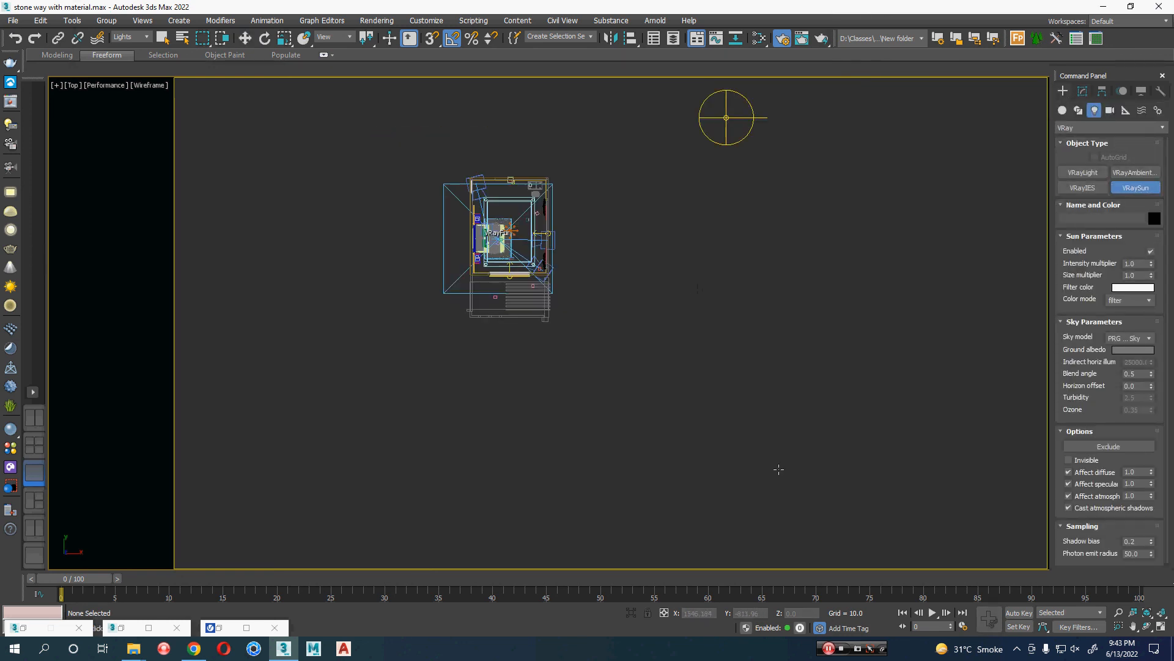
left_click_drag(766, 550, 538, 254)
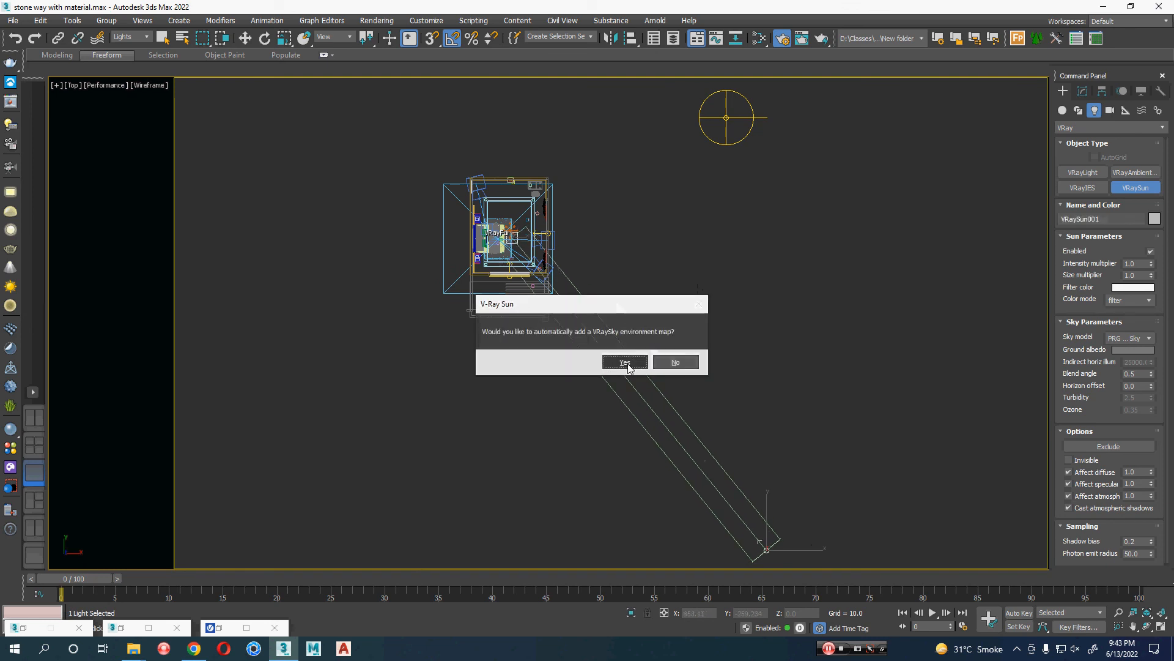
left_click(682, 362)
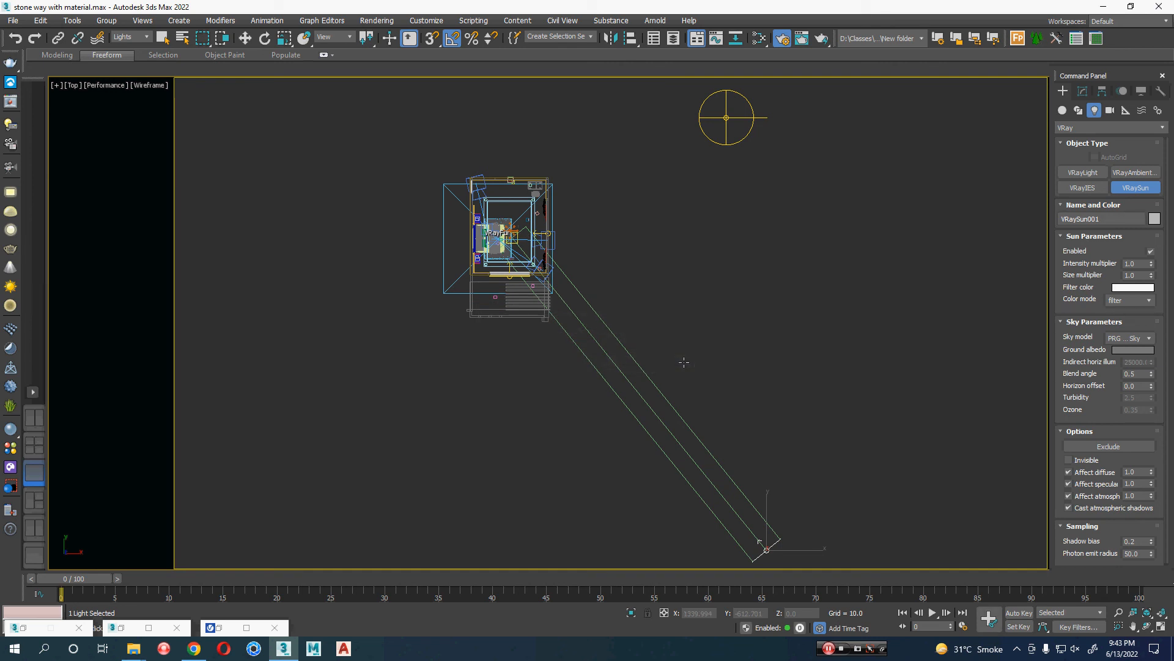
key("w")
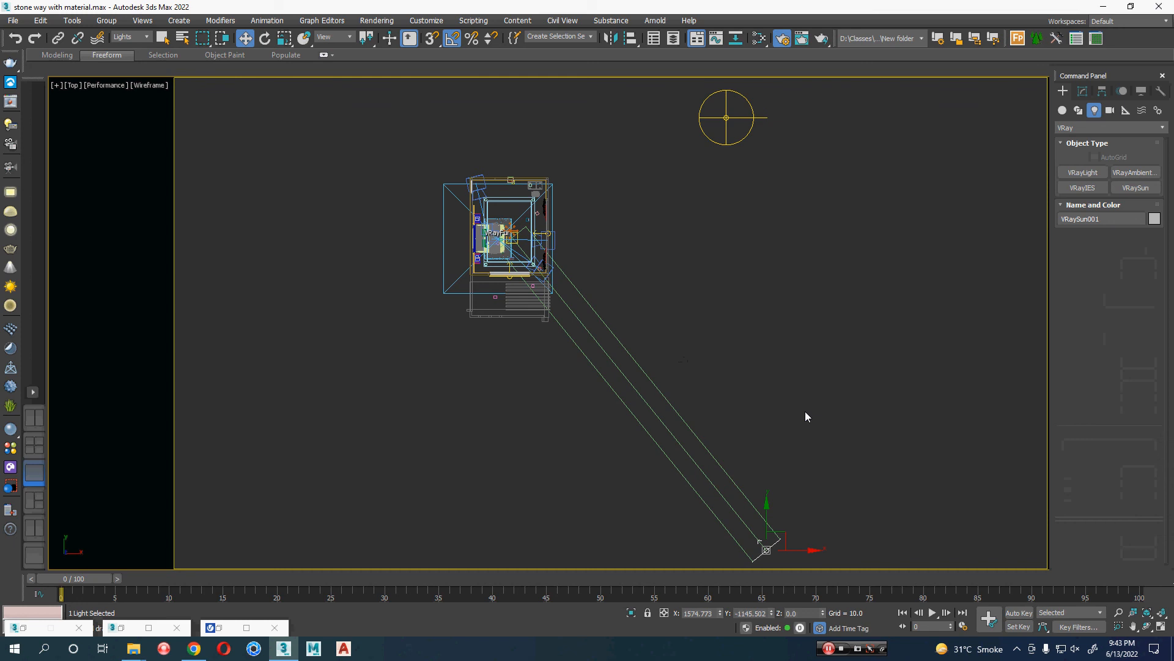
key("Delete")
Create a V-Ray sun southeast of the building in the Top view, aimed at the room, and accept the automatic VRaySky environment map.
left_click(1136, 187)
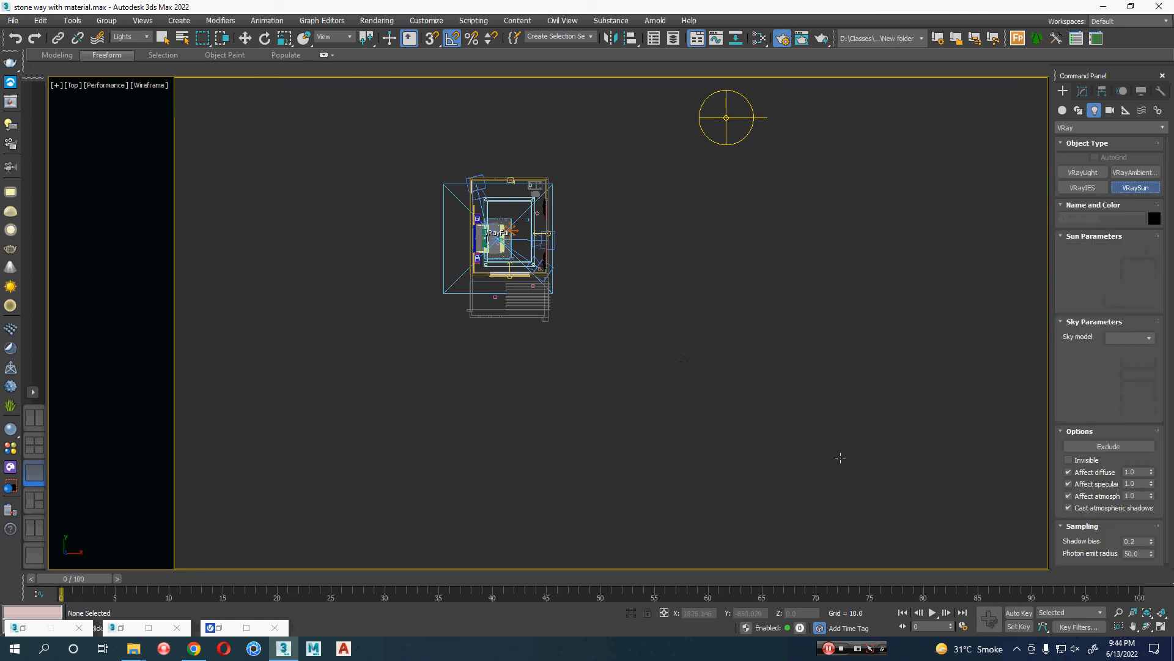
left_click_drag(802, 509, 520, 241)
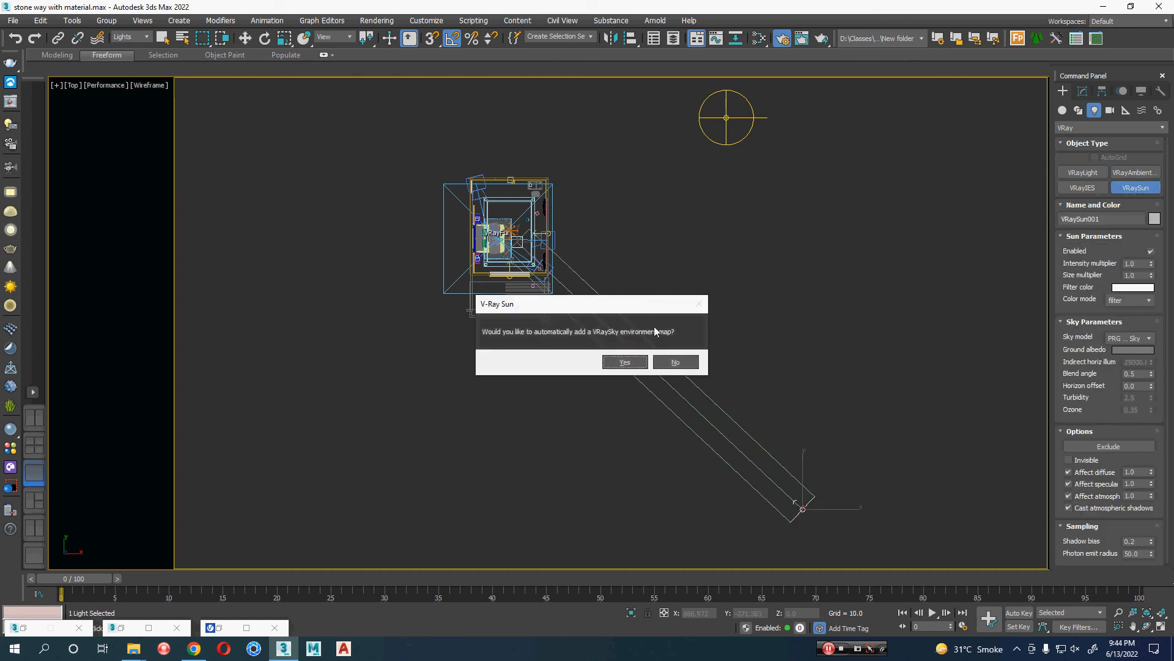
left_click(630, 363)
key("w")
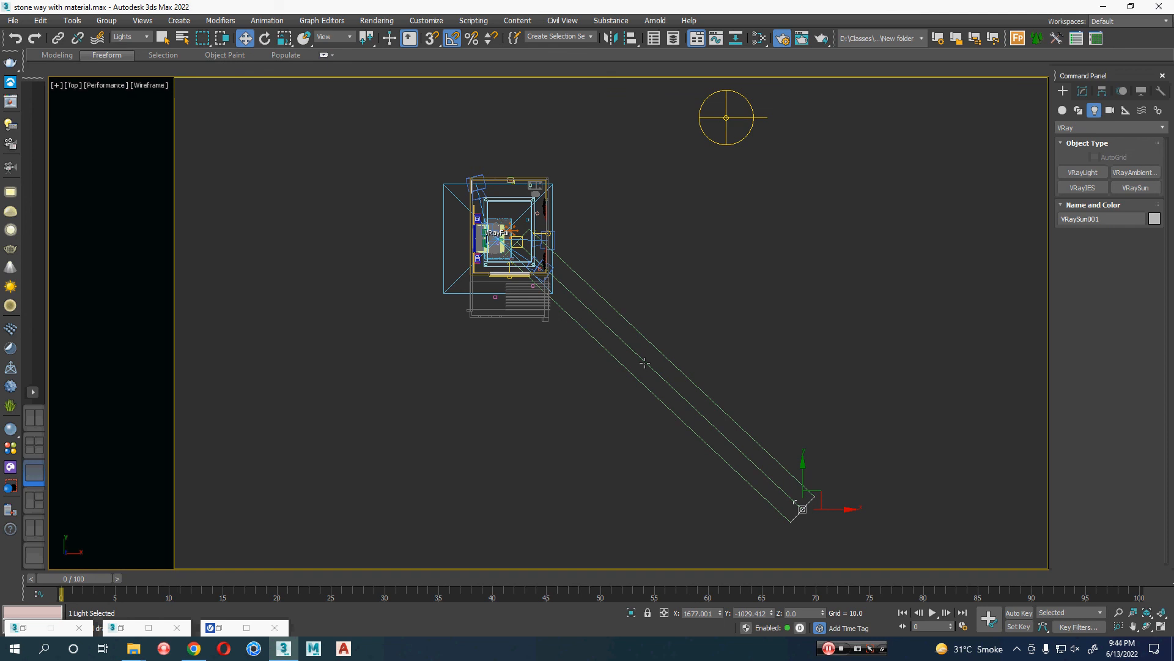
Place the environment's DefaultVRaySky map in the material editor as a copy, enlarge its preview and set it beside the HDR bitmap node.
key("8")
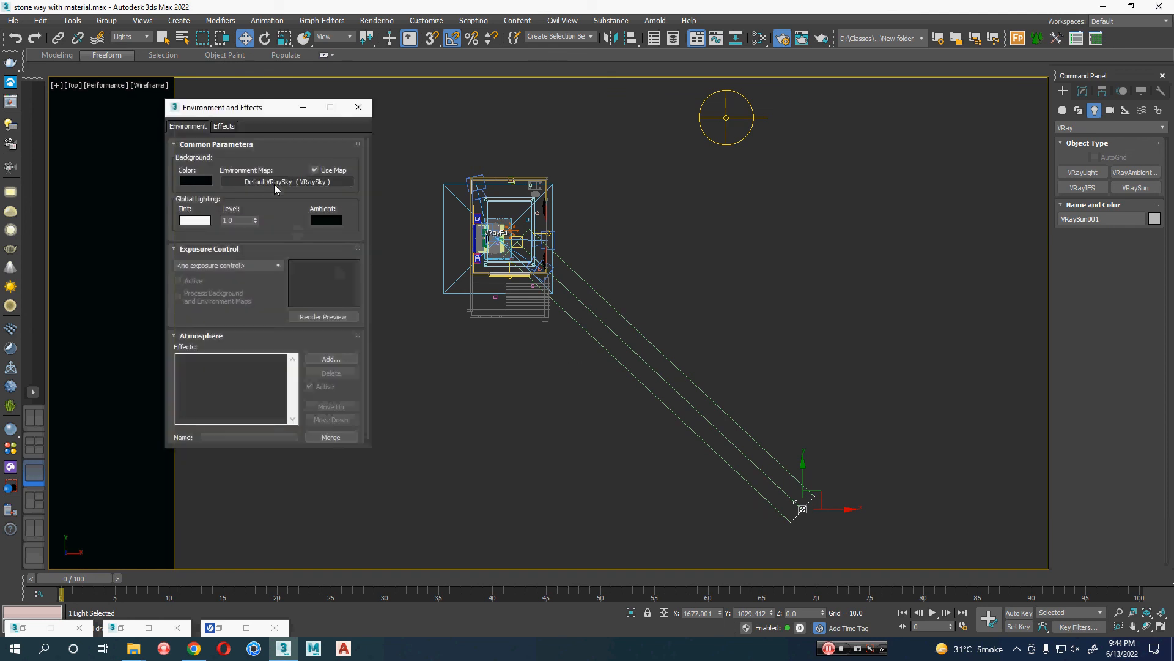
key("m")
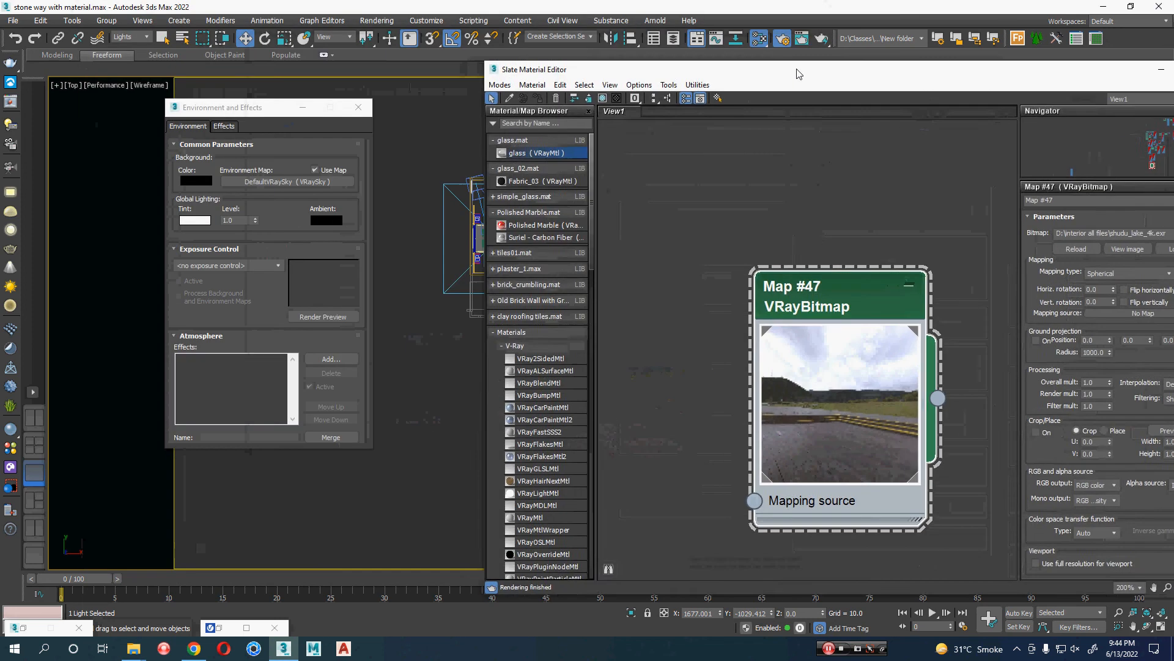
left_click_drag(797, 71, 754, 39)
left_click_drag(318, 181, 615, 245)
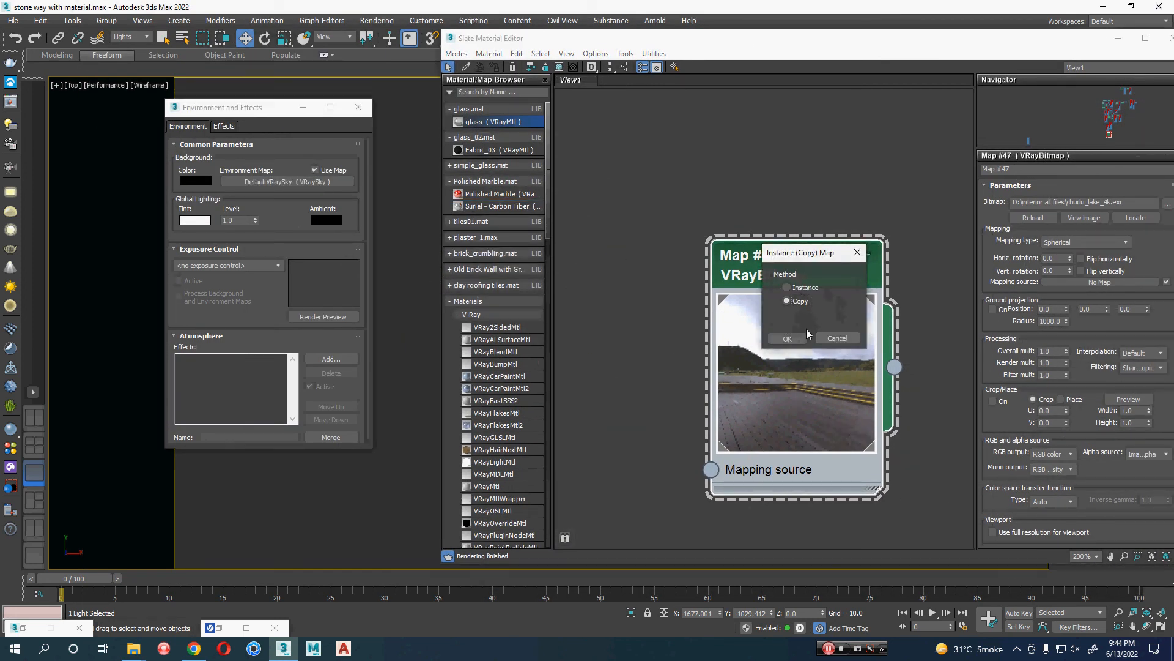
left_click(794, 338)
scroll(654, 326, "down", 1)
middle_click_drag(584, 273, 707, 225)
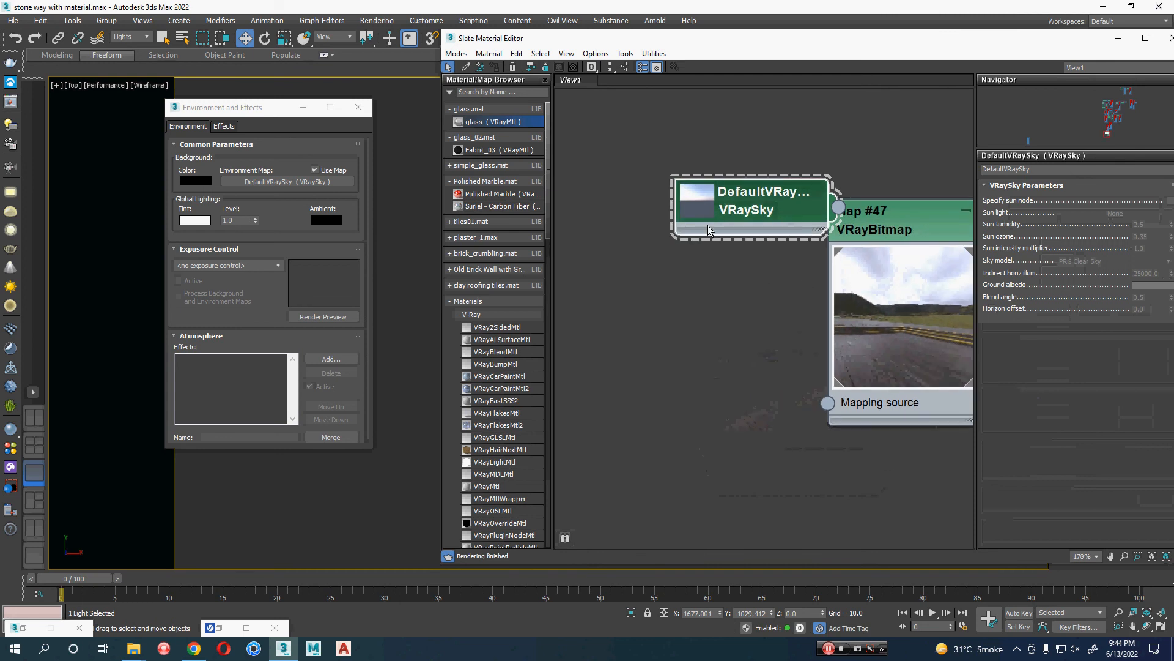
double_click(698, 203)
left_click_drag(768, 204, 703, 230)
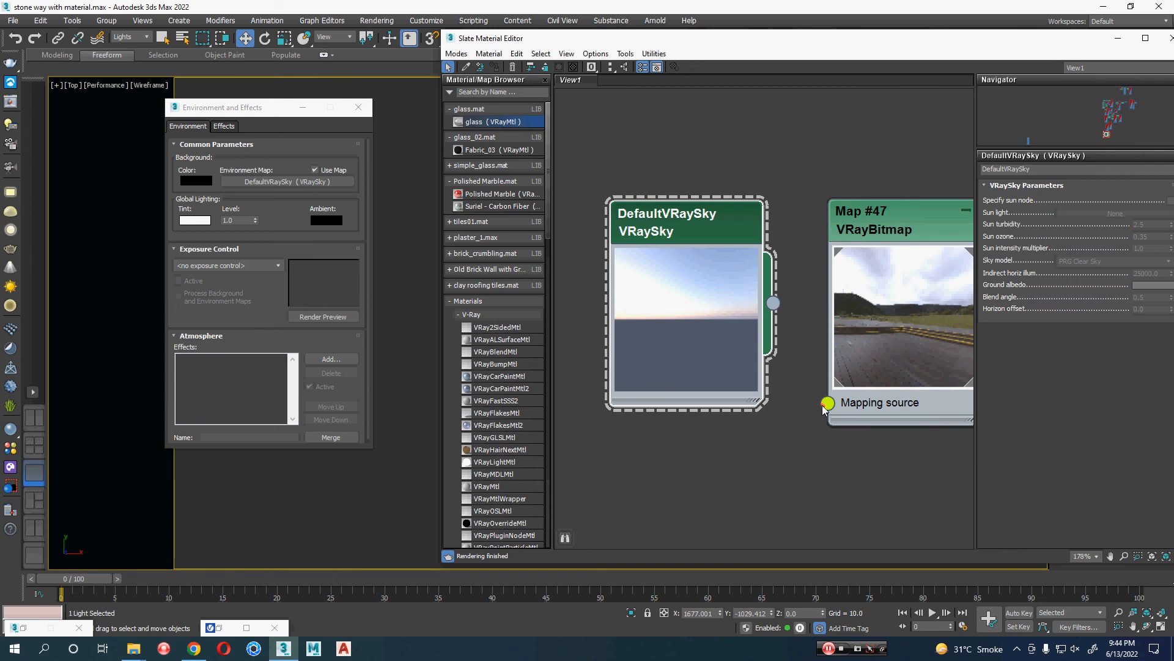
Try linking the VRaySky output to the HDR bitmap's Mapping source input, and detach the link.
left_click_drag(827, 403, 773, 302)
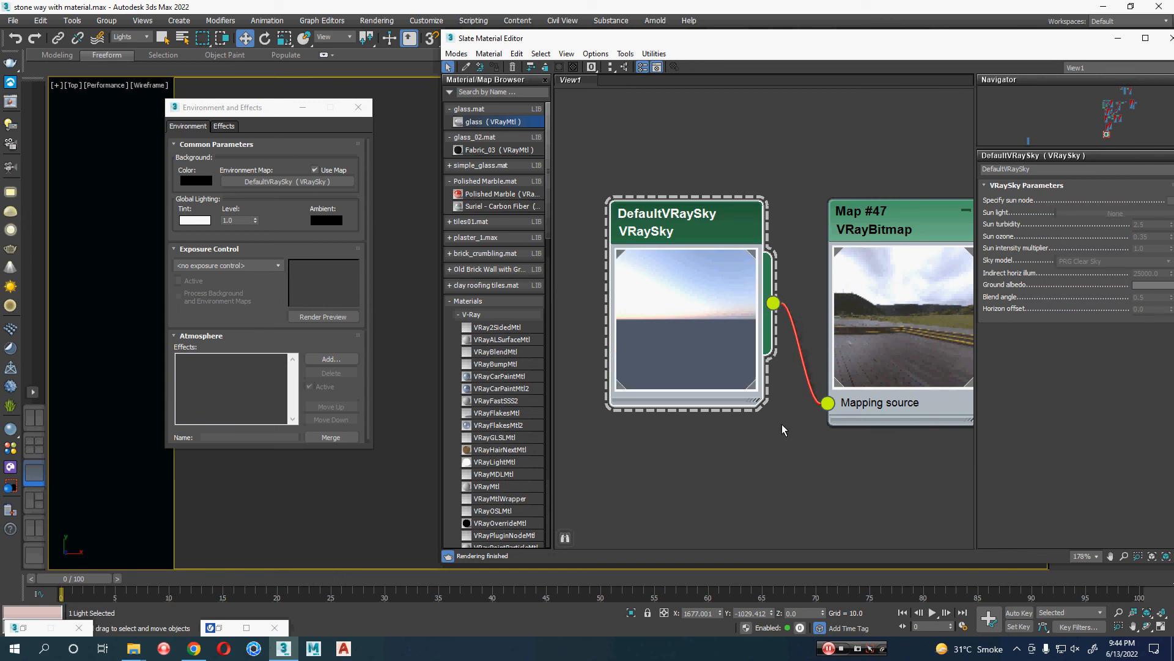
left_click_drag(773, 302, 800, 373)
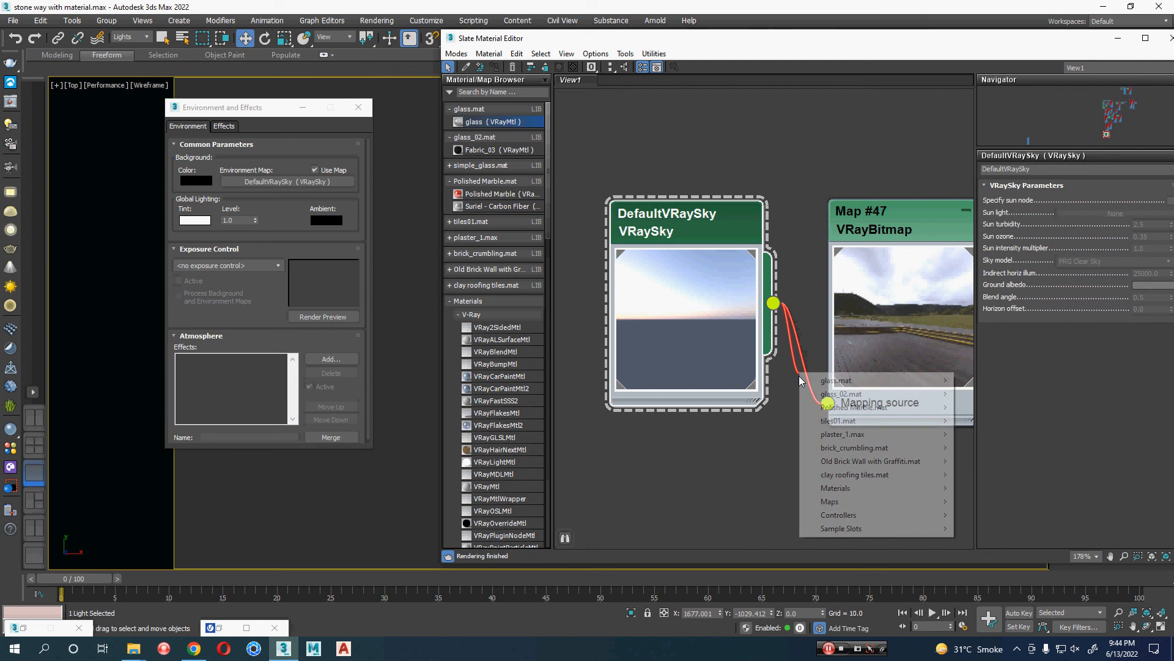
left_click(769, 425)
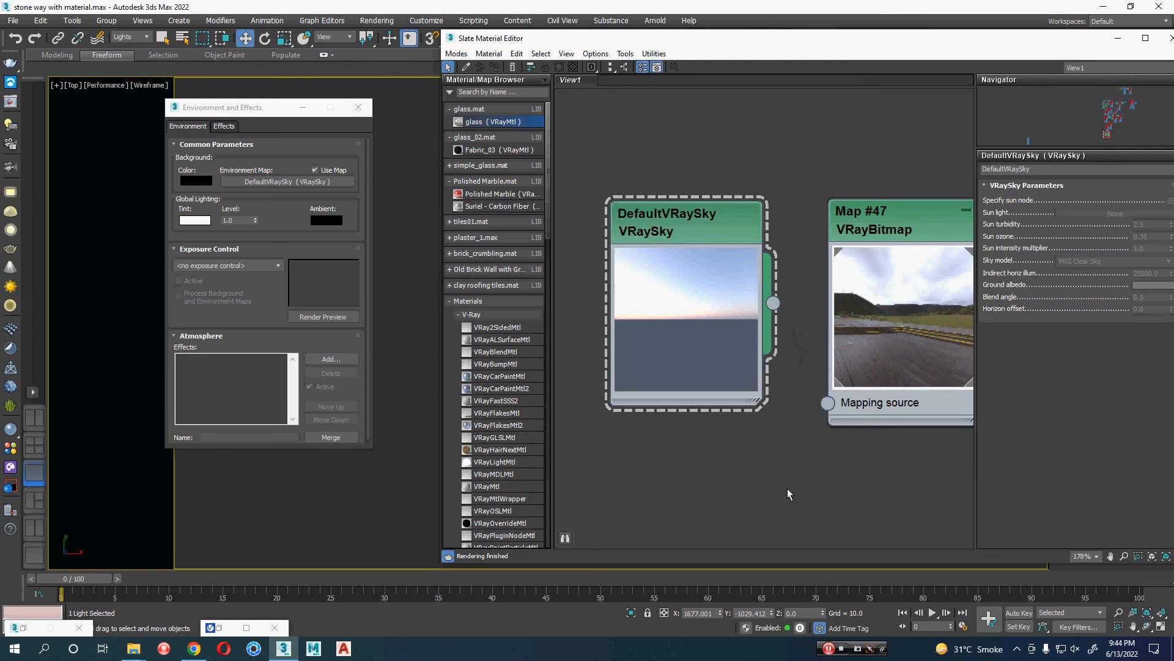
Assign the dome light's Map #47 VRayBitmap to the Environment Map slot as an instance, and minimize the material editor and environment windows.
scroll(795, 346, "down", 2)
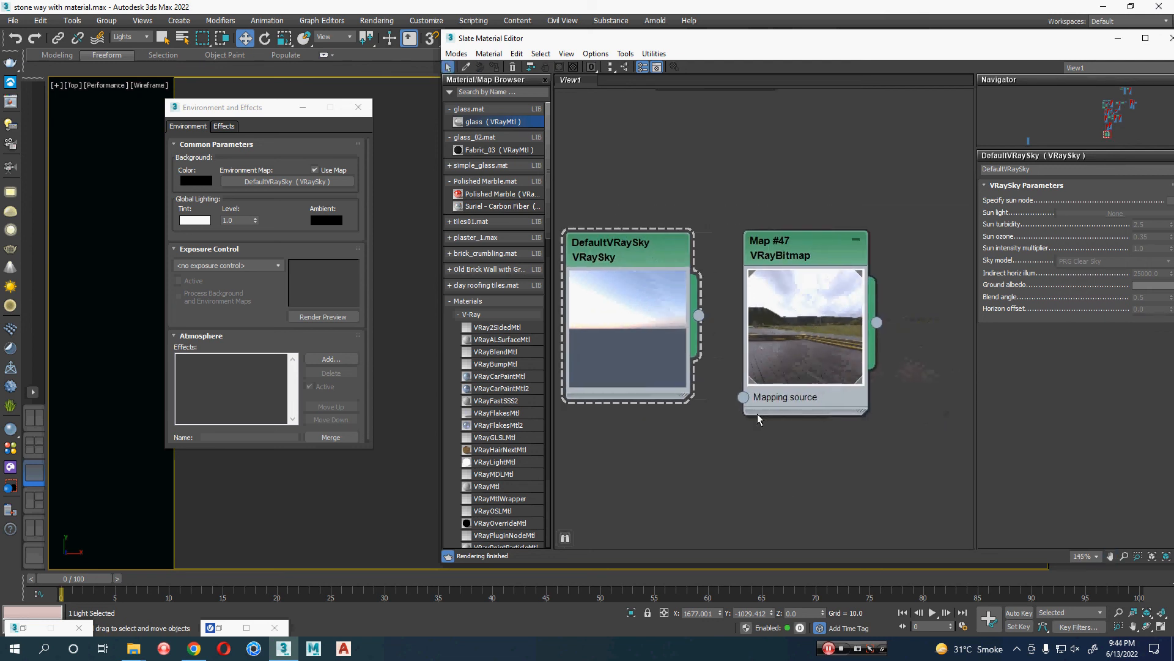
left_click(799, 247)
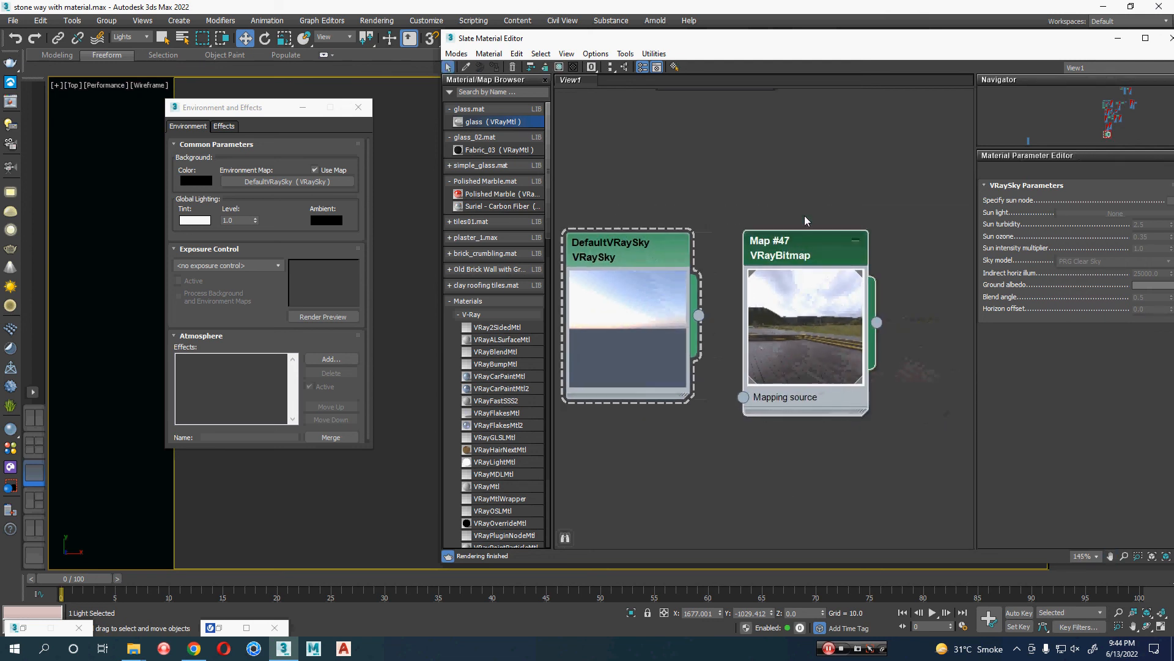
left_click_drag(795, 40, 623, 341)
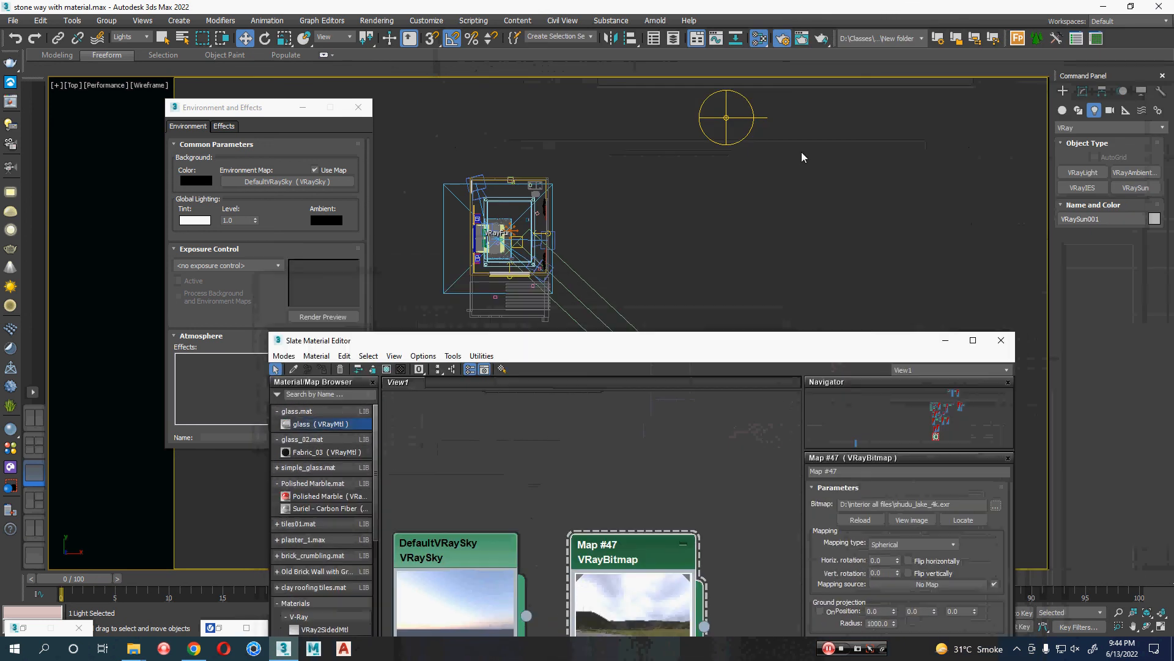
left_click(733, 115)
left_click(1080, 90)
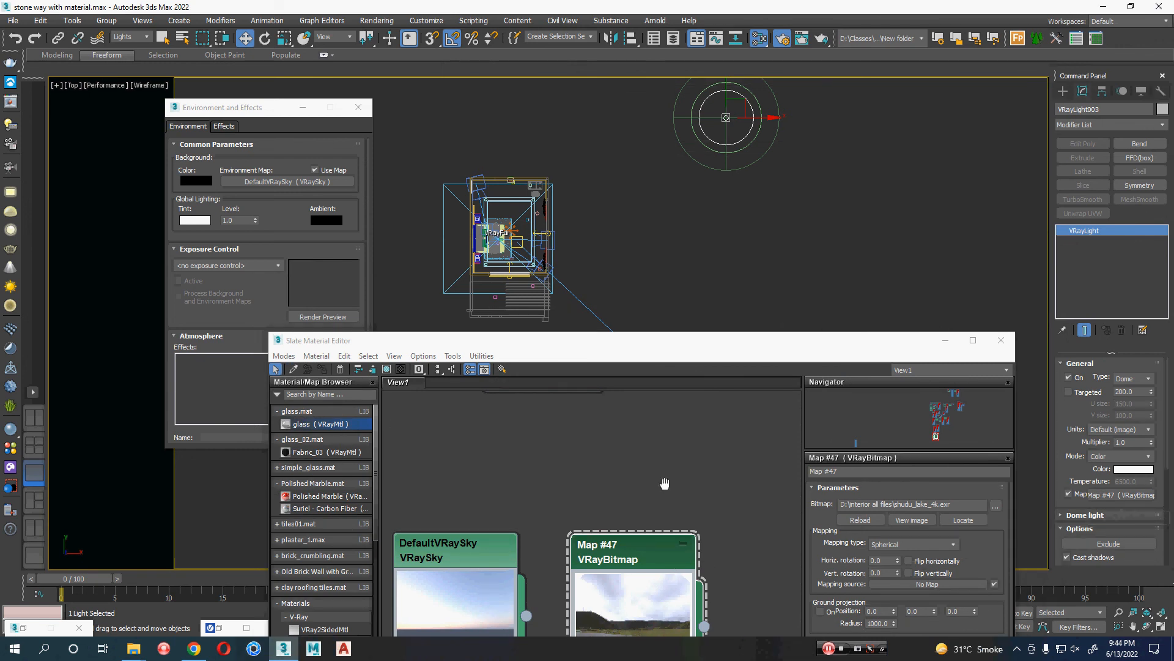
middle_click_drag(664, 483, 684, 377)
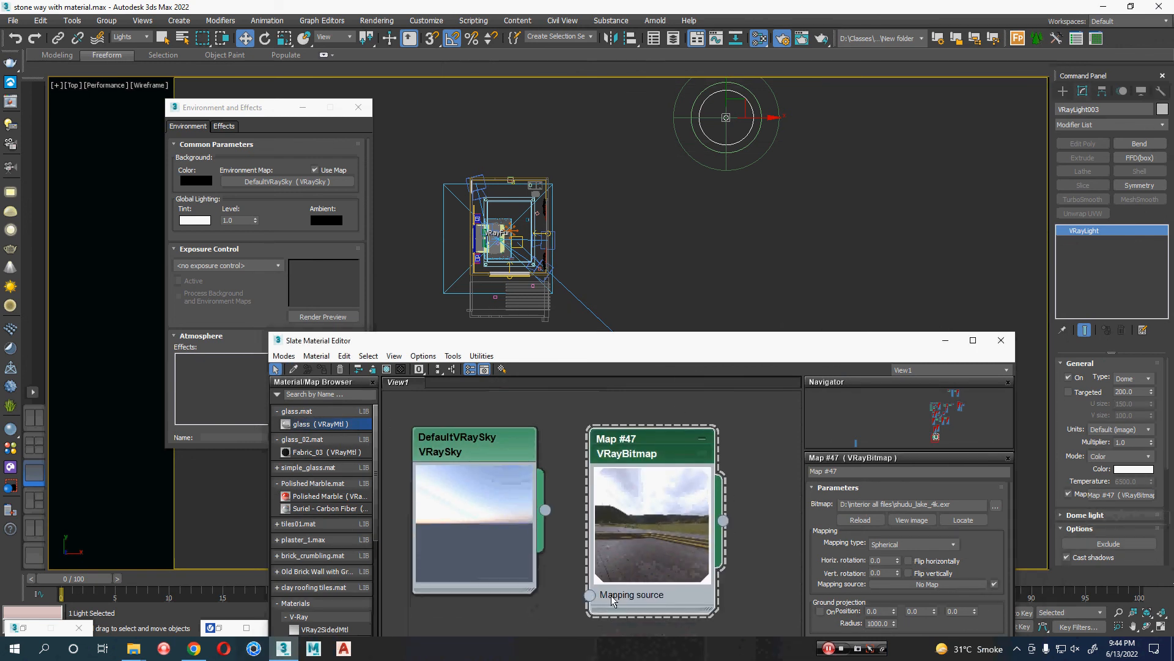
left_click_drag(723, 520, 302, 182)
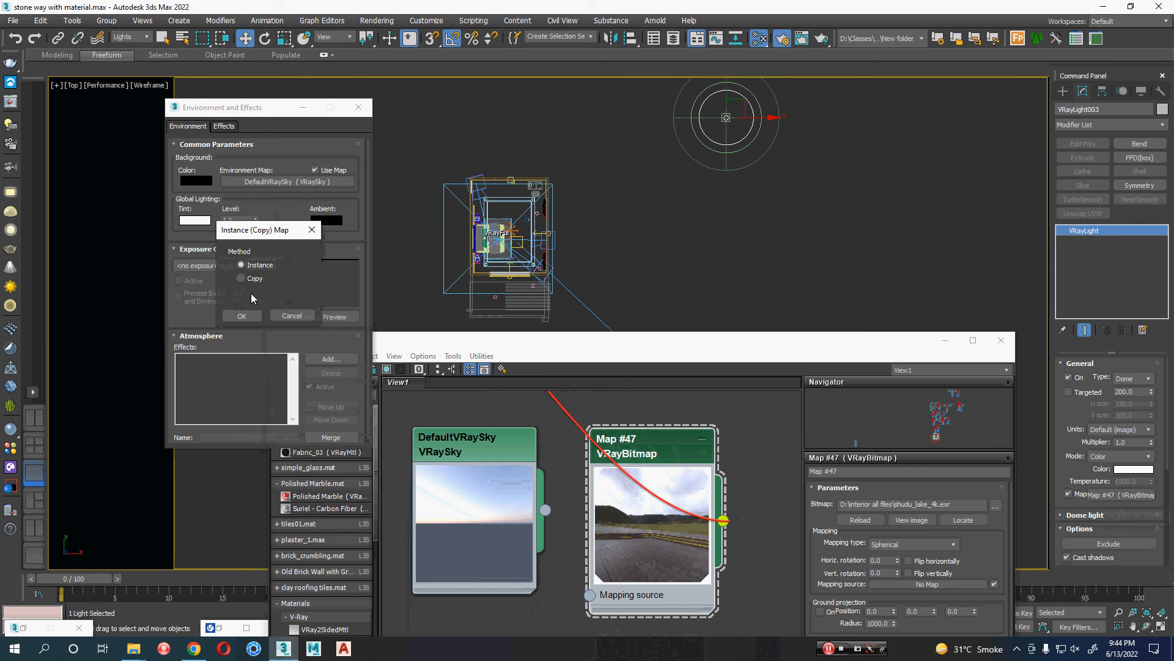
left_click(241, 315)
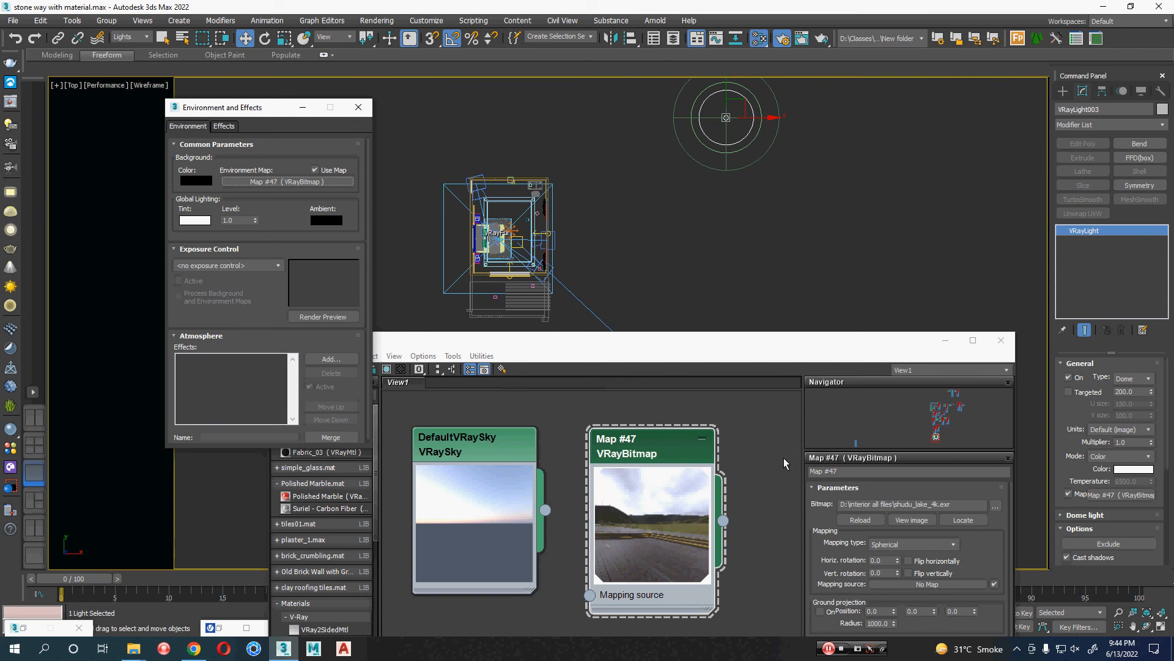
left_click(946, 340)
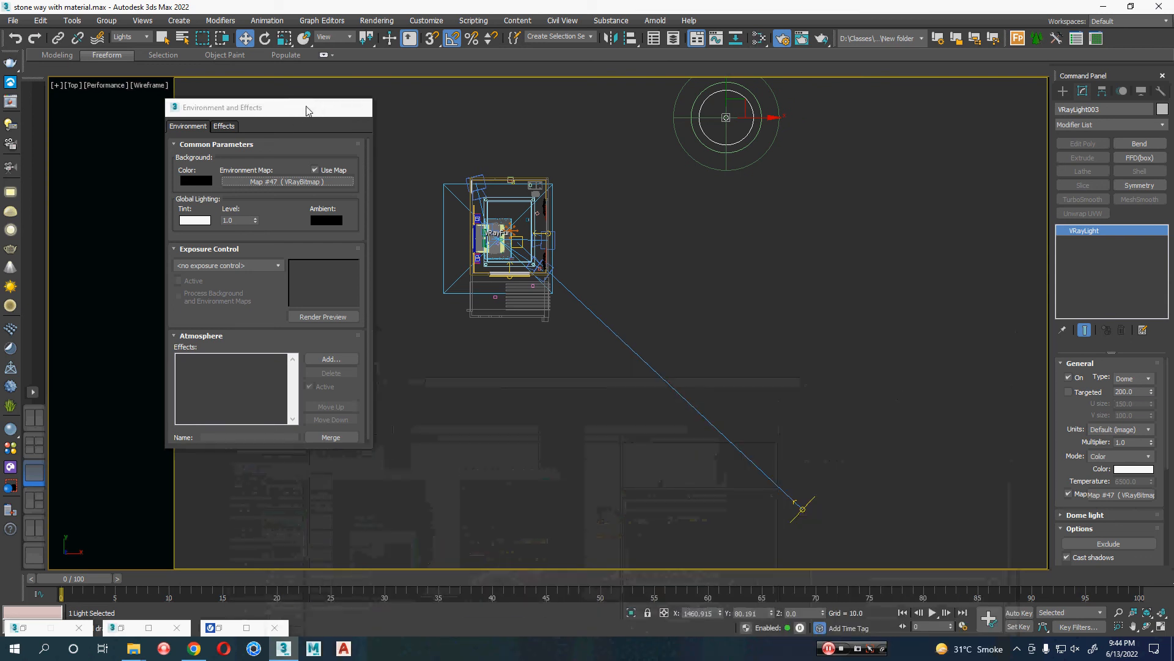
left_click(303, 107)
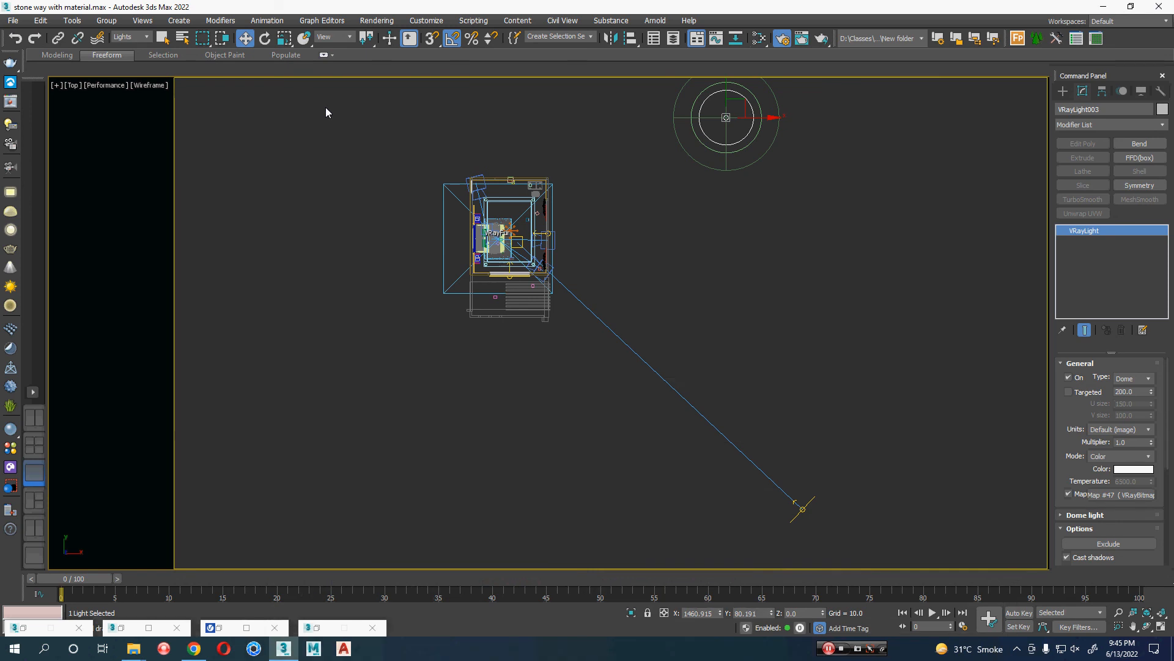
Raise the V-Ray sun above the building in the Front view to about X 1947 and Z 1008, and deselect it.
left_click(800, 508)
key("f")
scroll(659, 466, "down", 6)
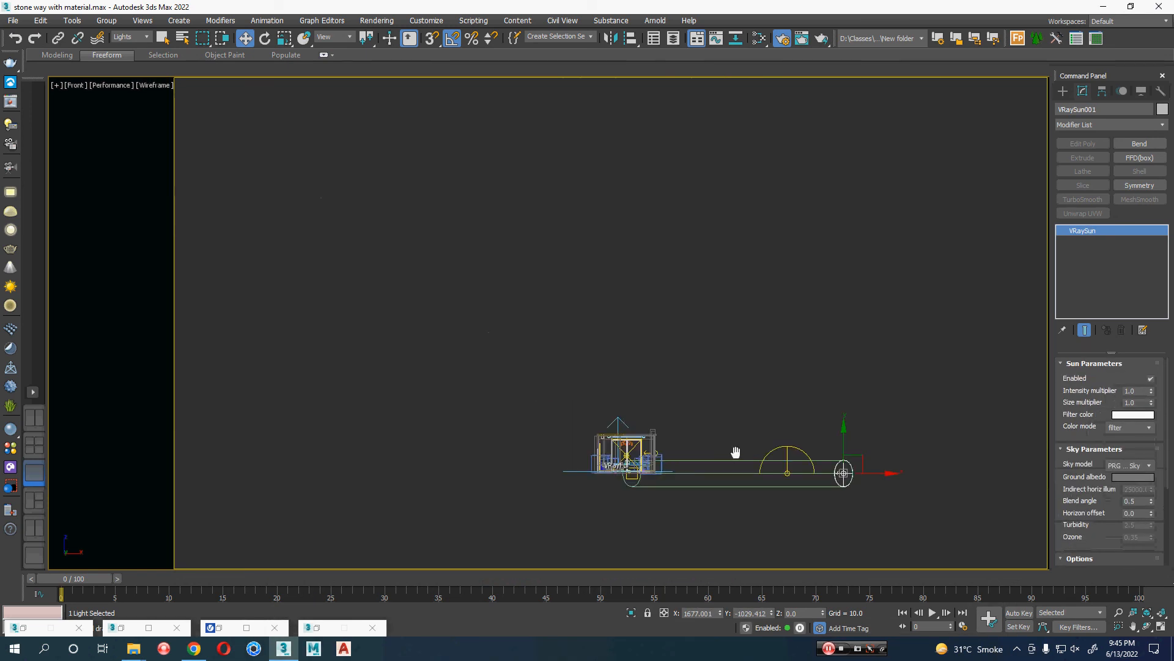
left_click_drag(740, 459, 660, 310)
scroll(690, 410, "down", 5)
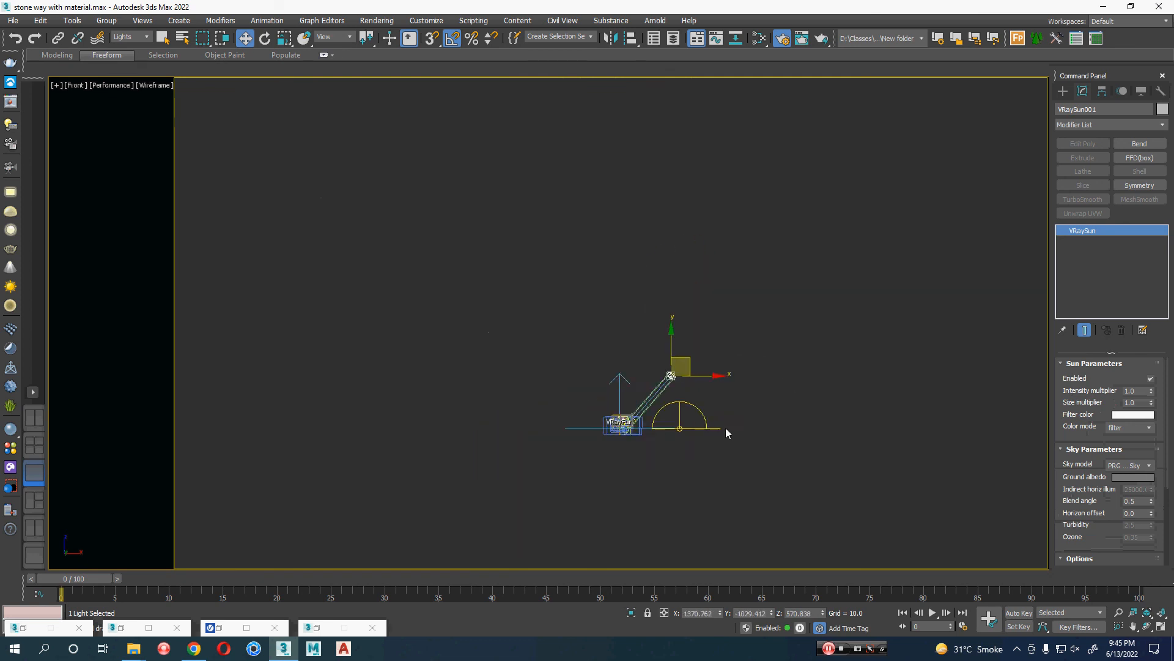
middle_click_drag(691, 407, 489, 414)
left_click_drag(461, 389, 495, 356)
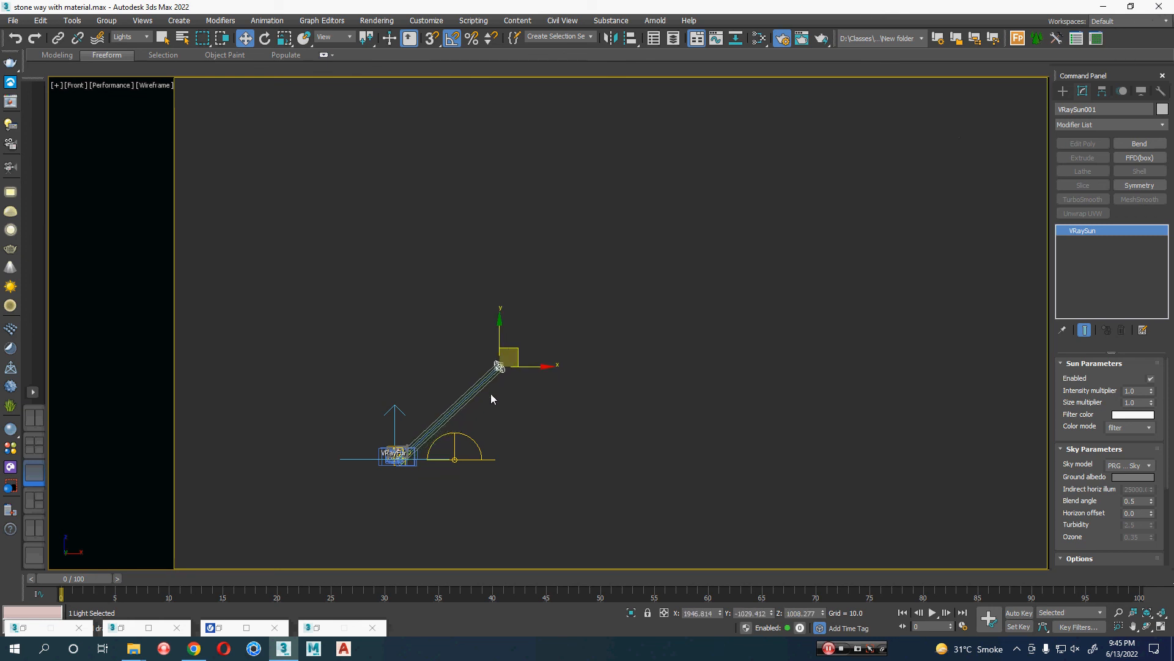
scroll(491, 393, "up", 2)
middle_click_drag(525, 399, 637, 323)
left_click(600, 374)
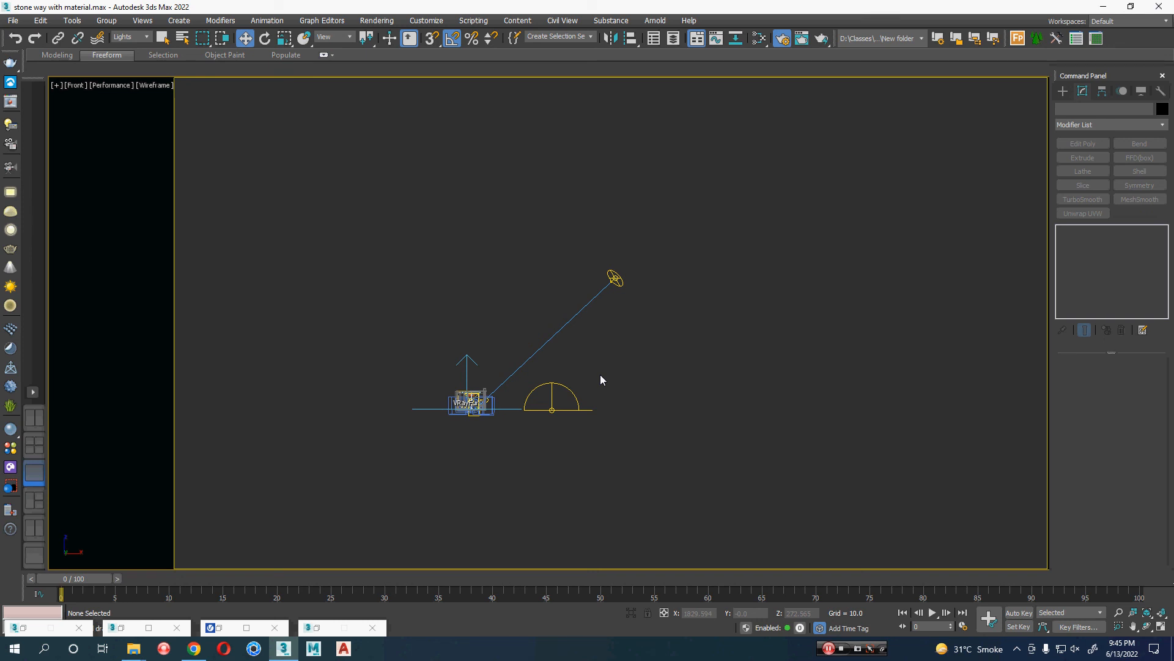
Show the room through VRayCam003 with shaded display and select all the lights in the scene.
scroll(523, 449, "up", 5)
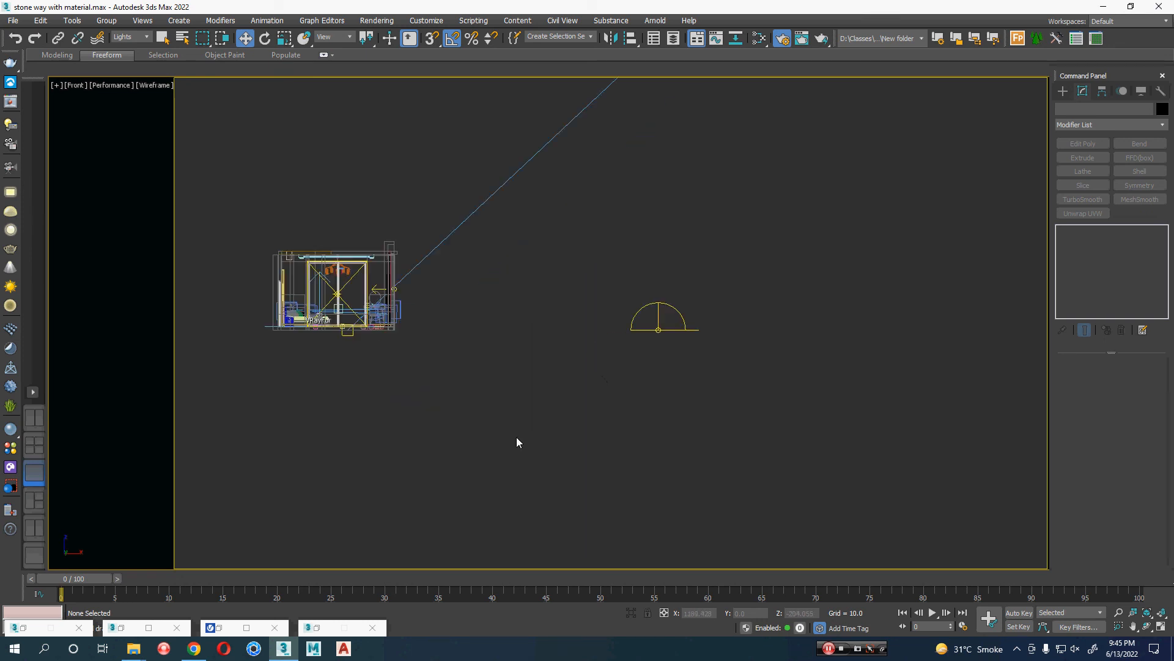
middle_click_drag(516, 437, 698, 414)
key("c")
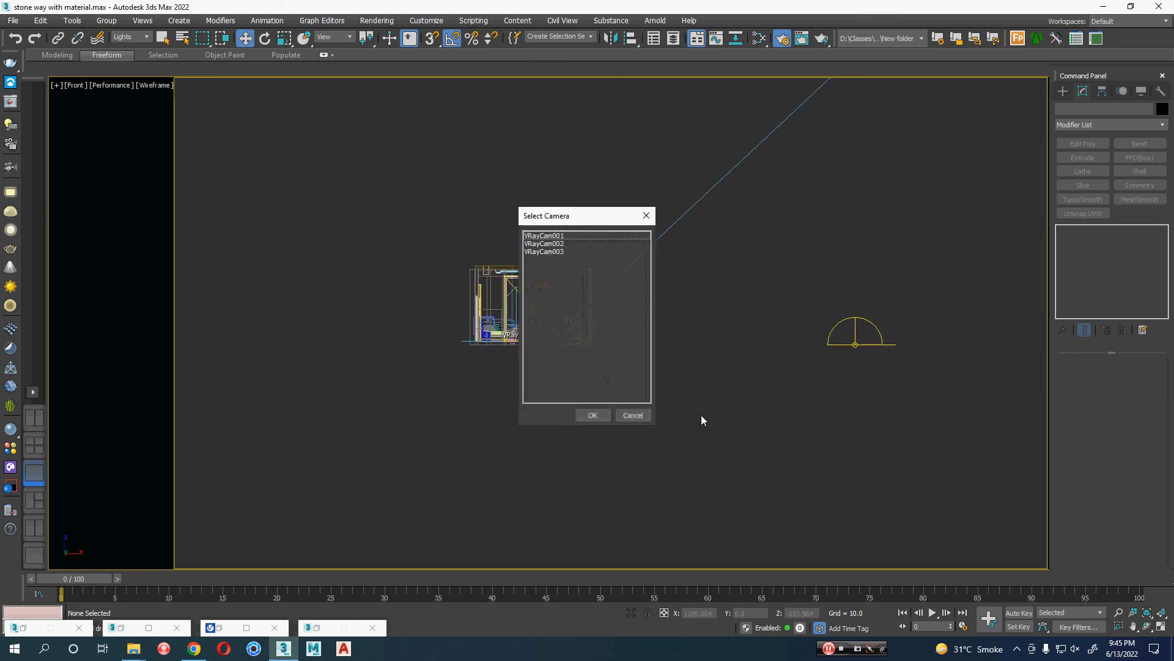
double_click(559, 254)
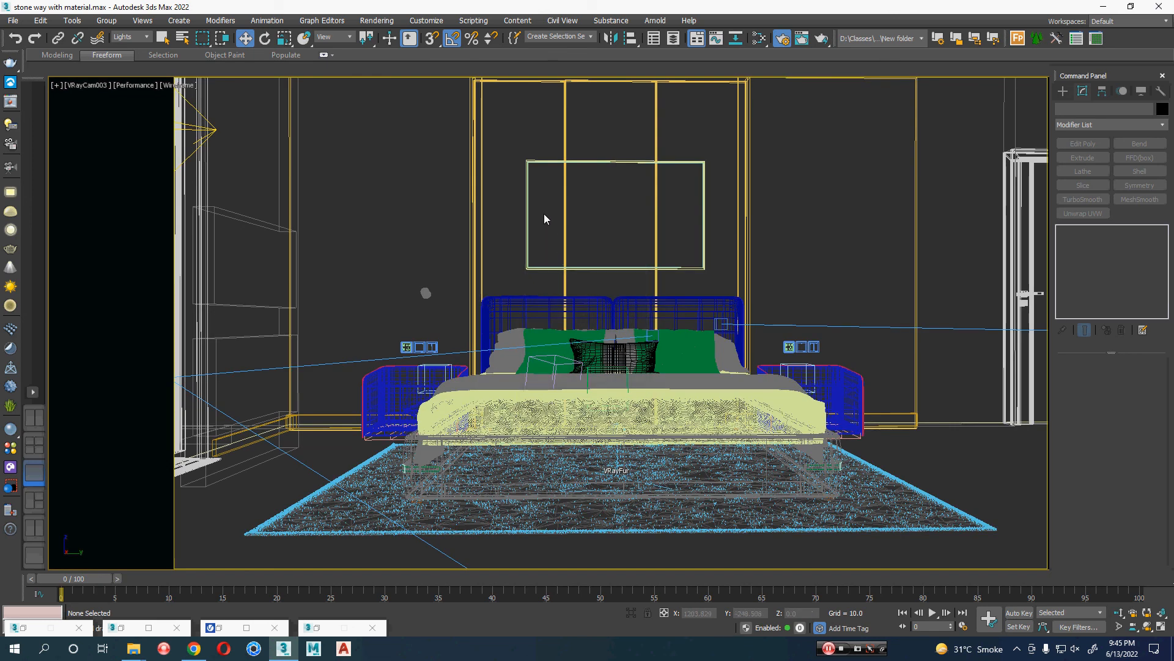
key("F3")
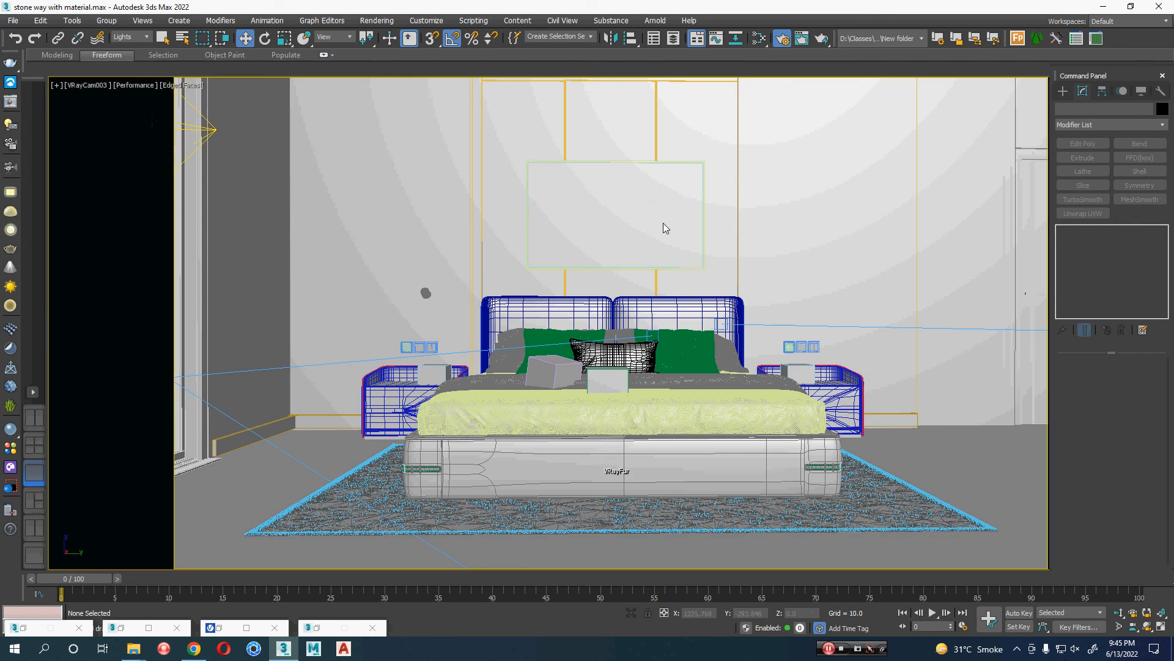
key("ctrl+a")
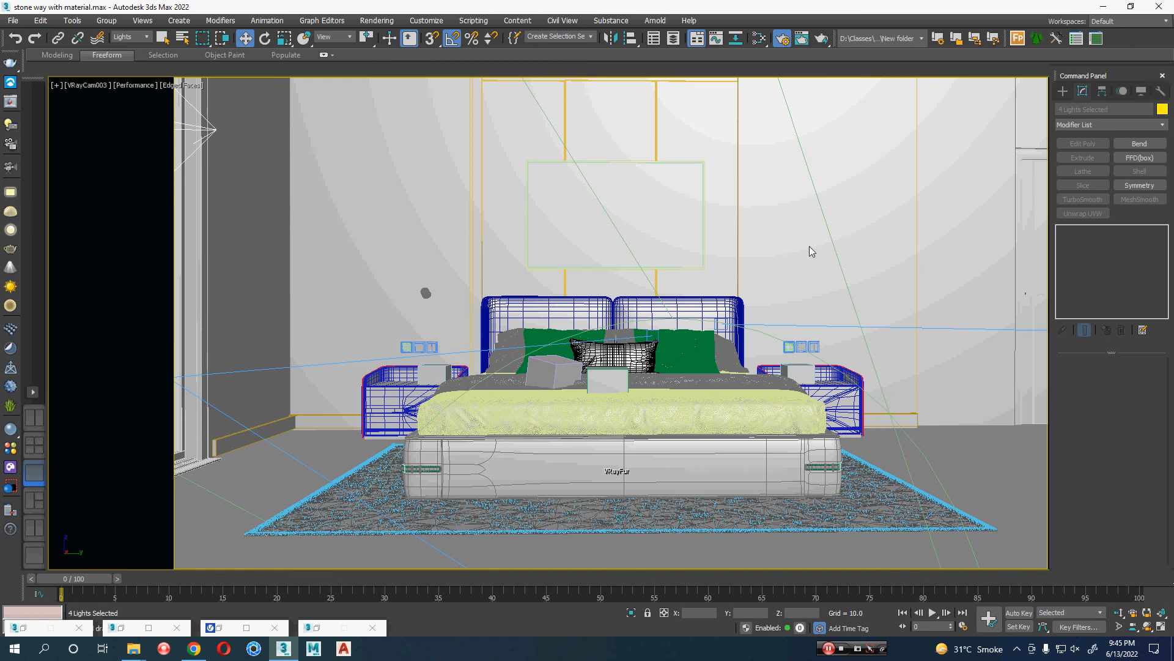
Set the selection filter to All and change the object color of everything in the scene to black.
left_click(1162, 110)
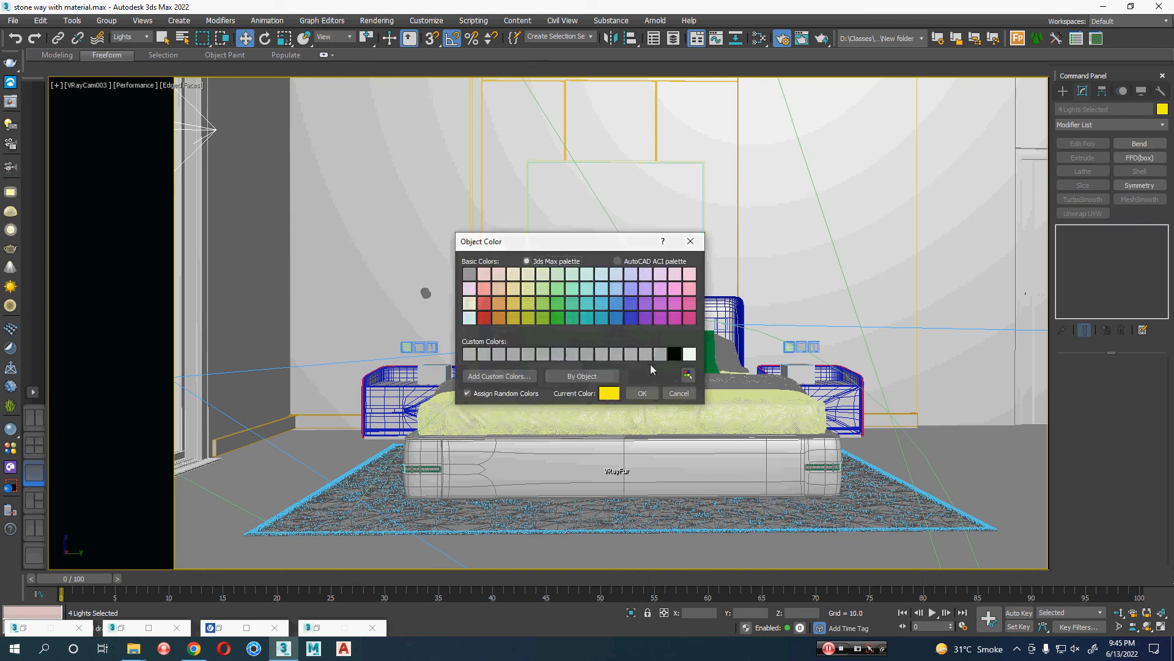
left_click(643, 393)
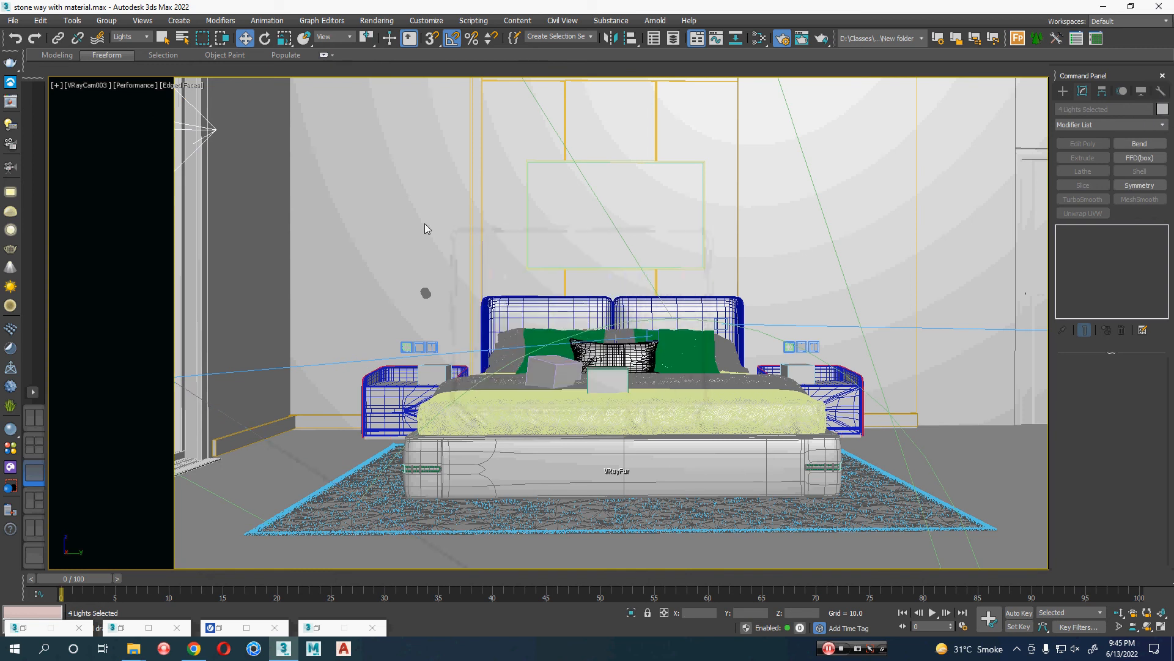
left_click(129, 37)
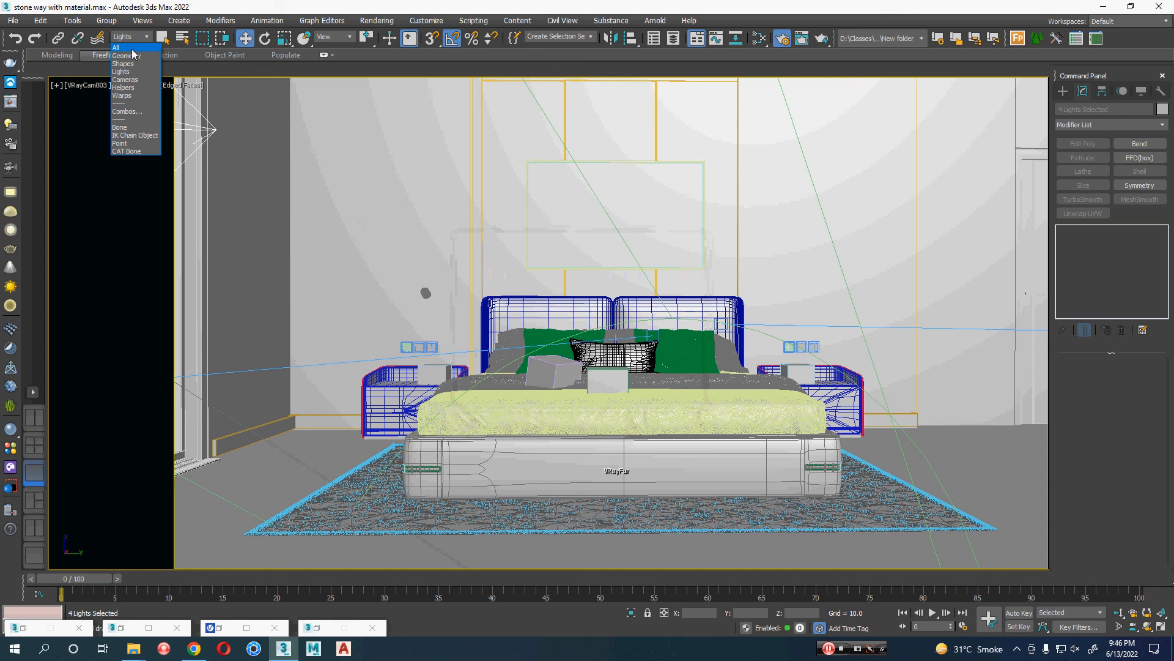
left_click(132, 47)
left_click(361, 207)
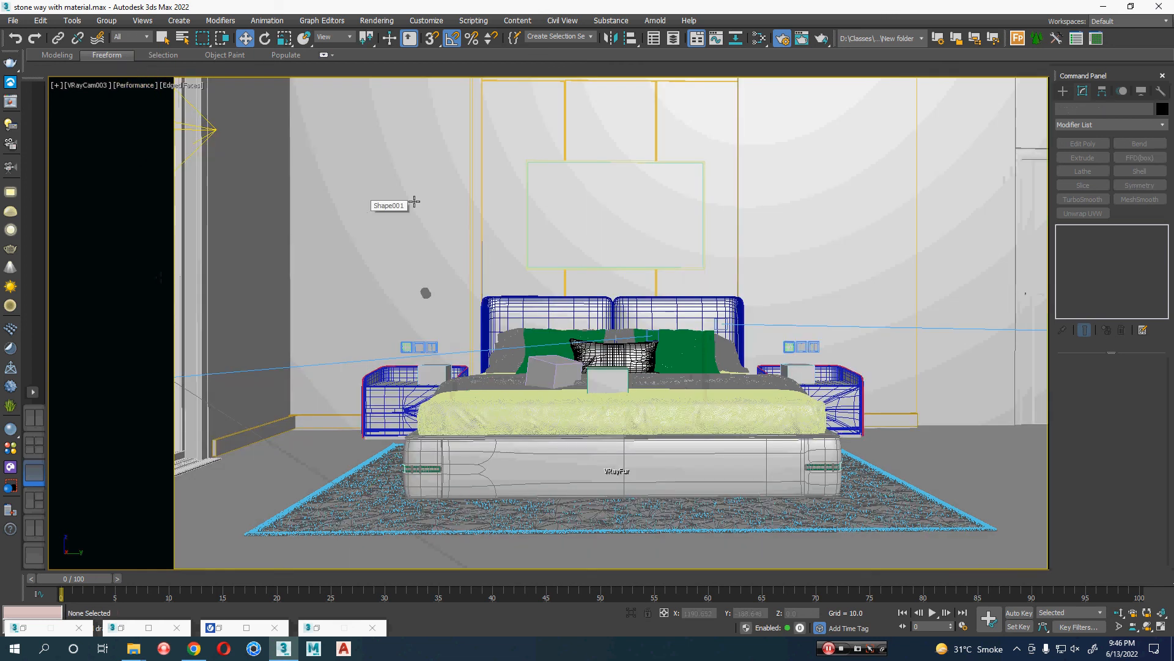
key("ctrl+a")
left_click(1162, 109)
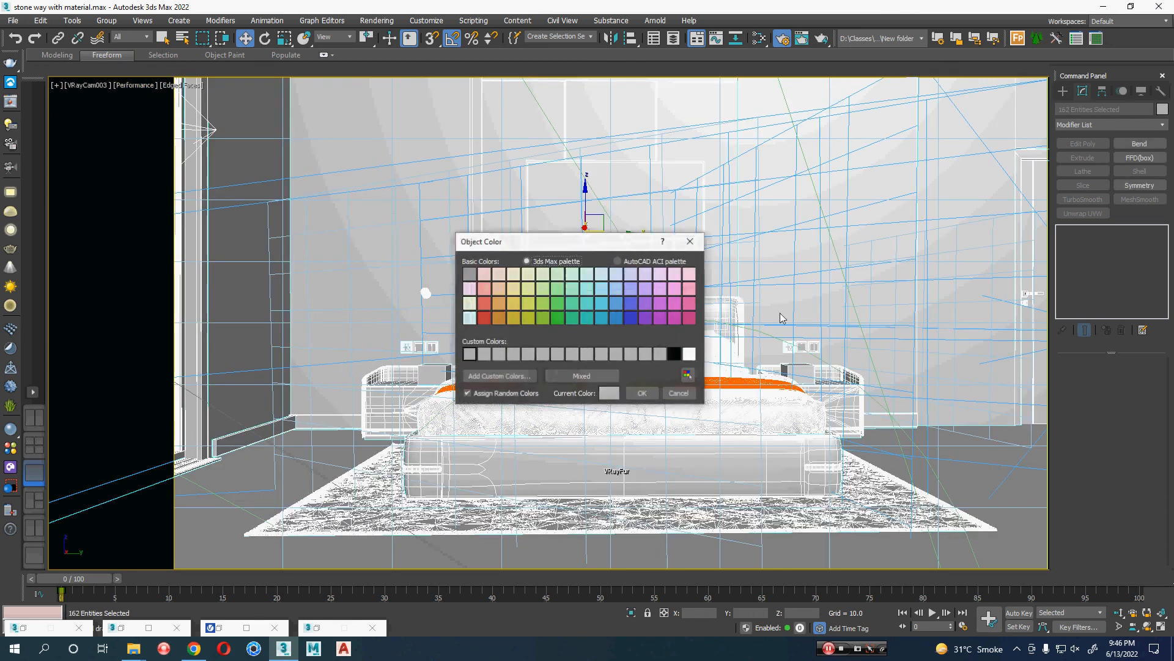
left_click(674, 353)
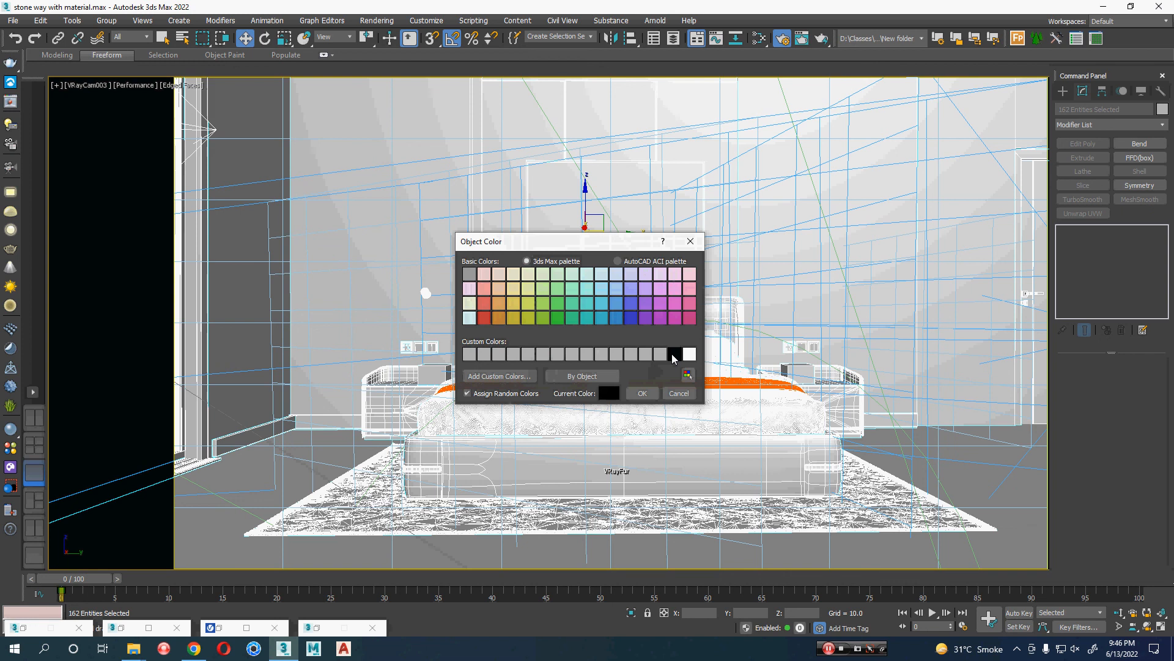
left_click(639, 393)
left_click(344, 115)
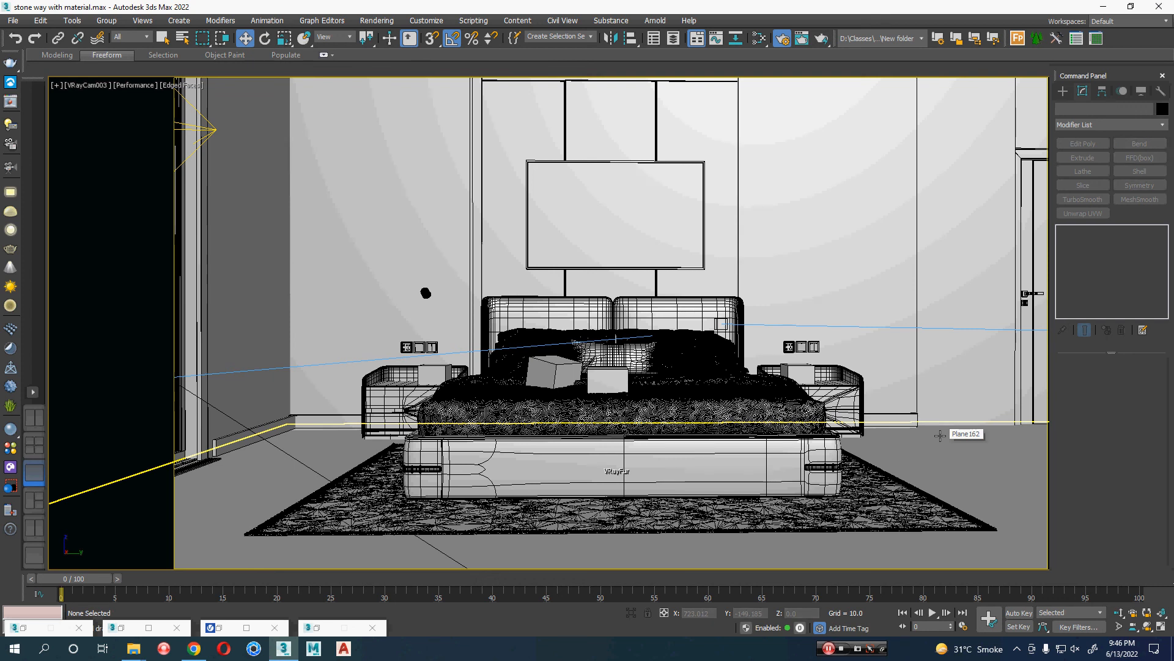
Start a render and decline the unsaved-sequence warning, and set the Time Output in Render Setup to Single.
key("shift+q")
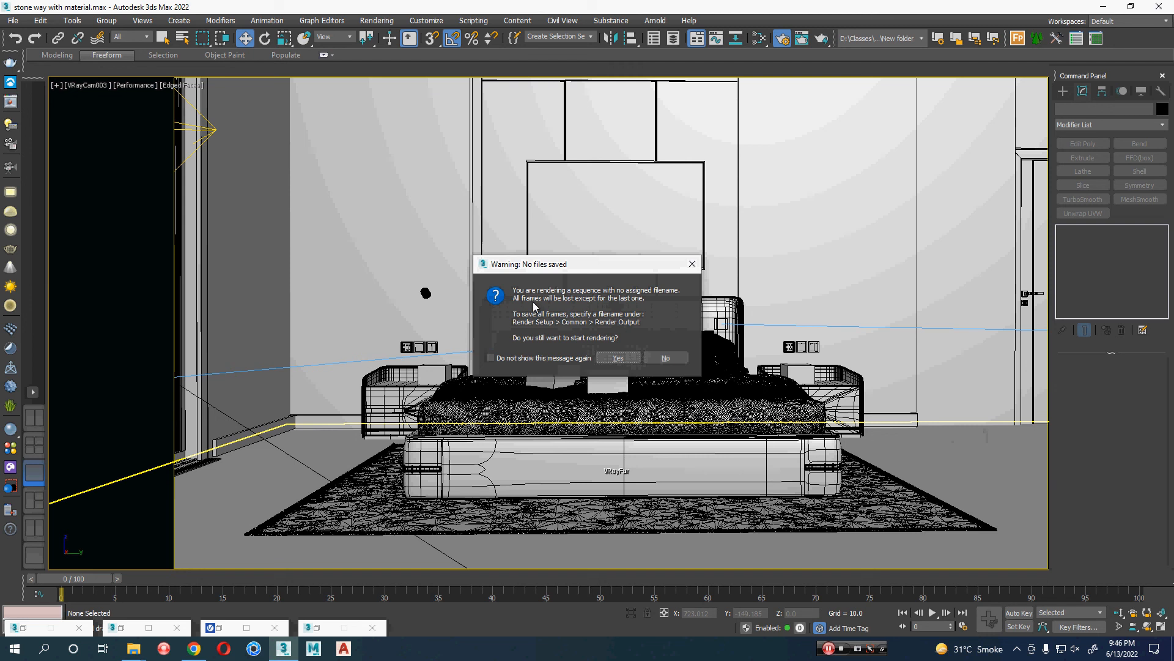
left_click(677, 362)
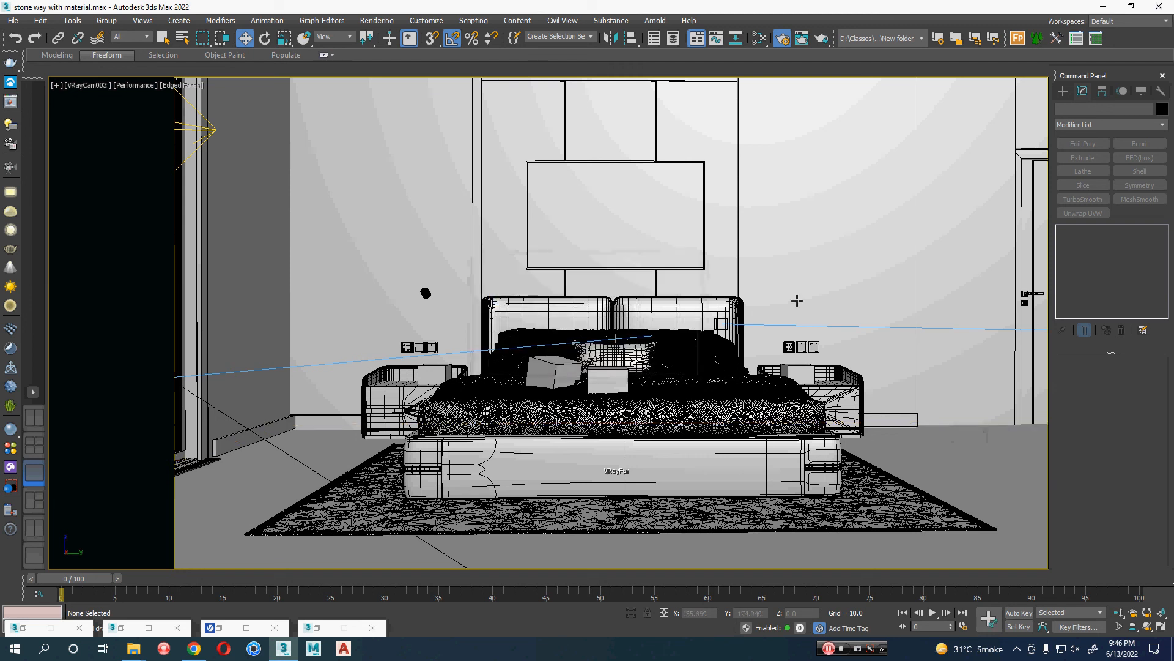
left_click(784, 38)
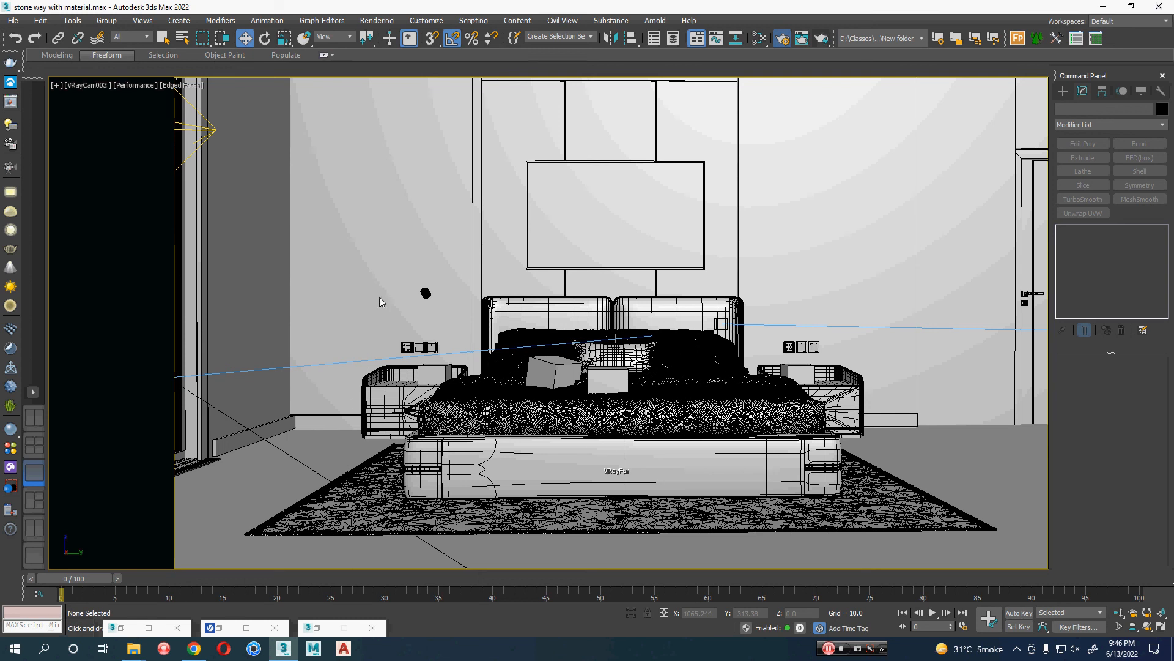
key("m")
key("F10")
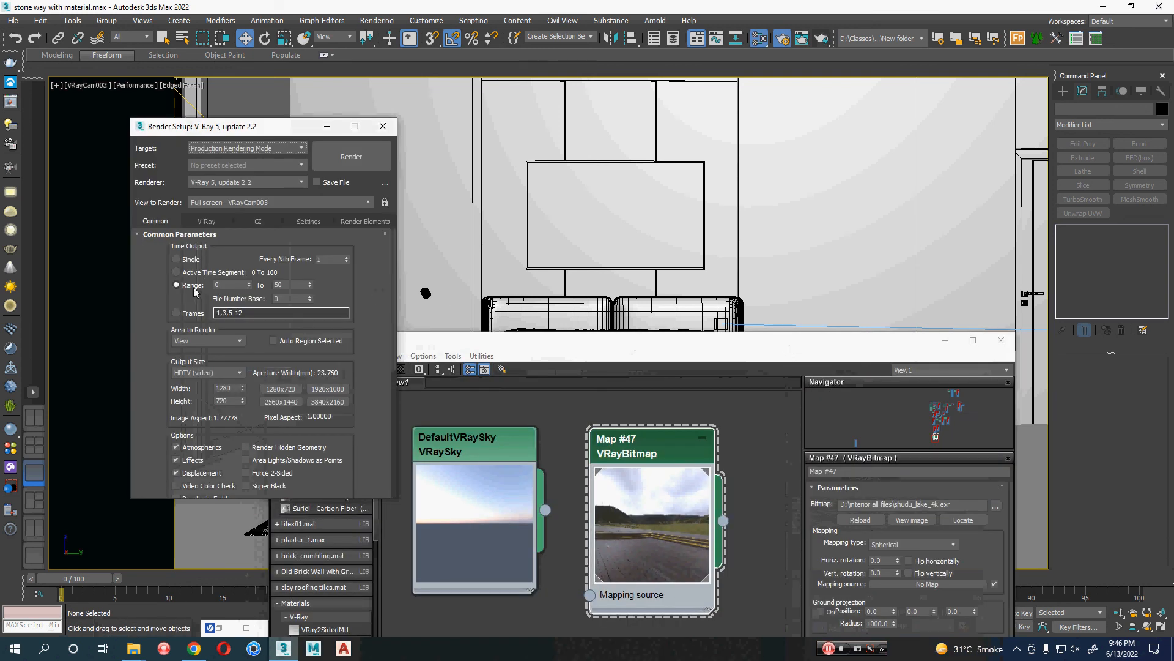
left_click(184, 259)
left_click_drag(281, 126, 341, 55)
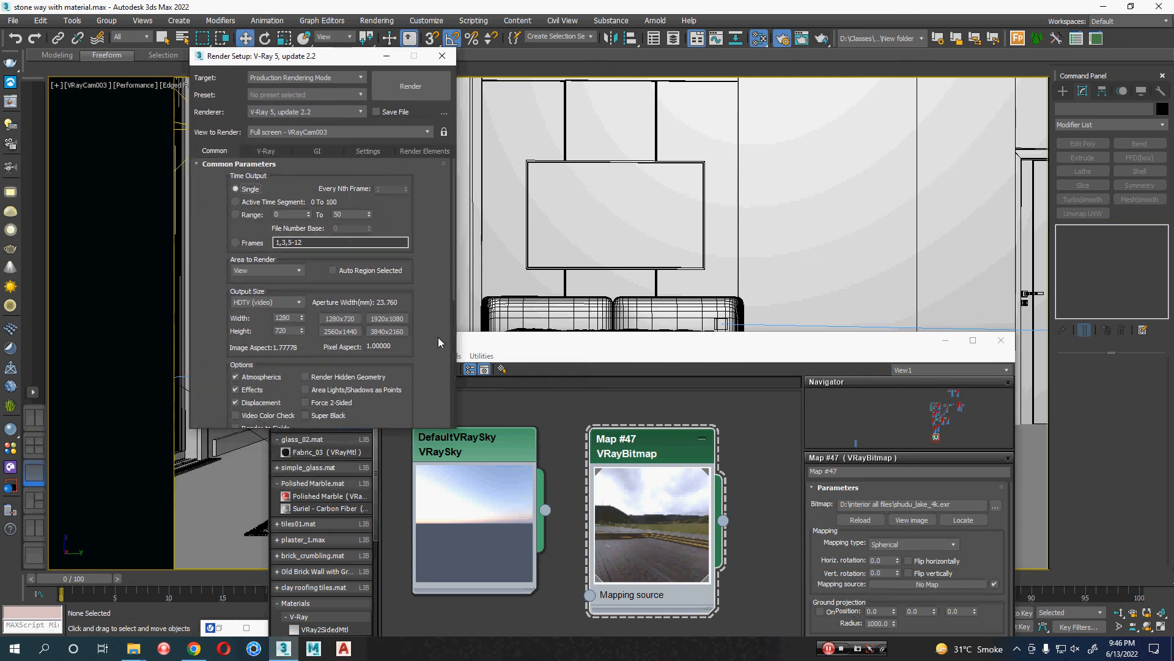
scroll(438, 336, "down", 5)
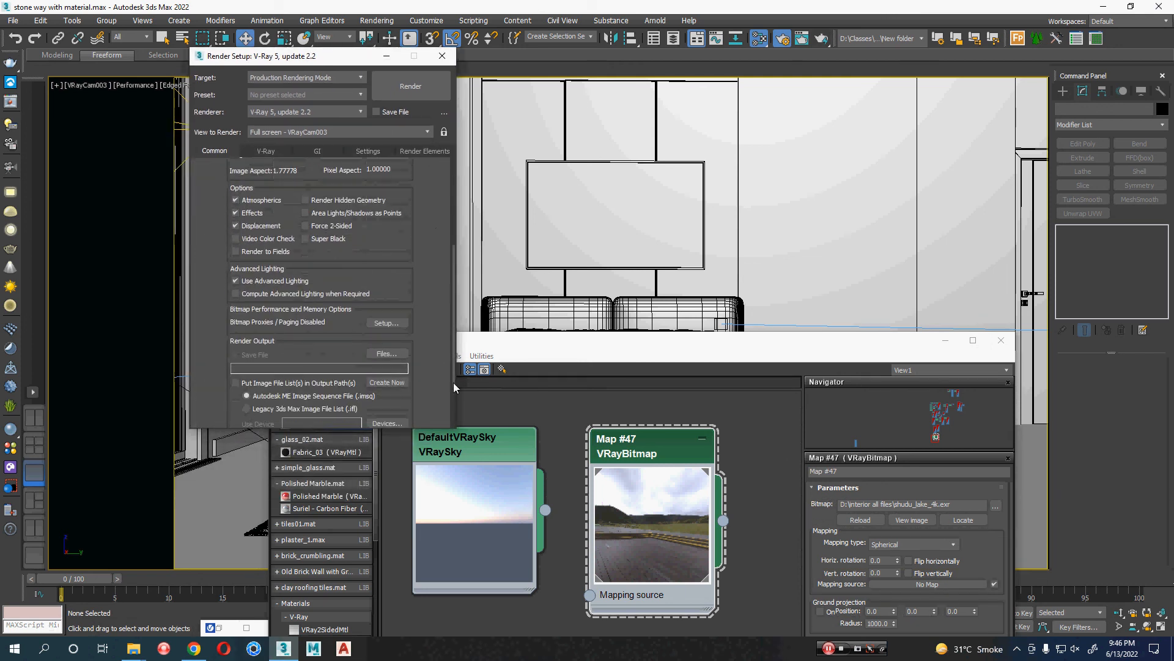
scroll(454, 383, "down", 4)
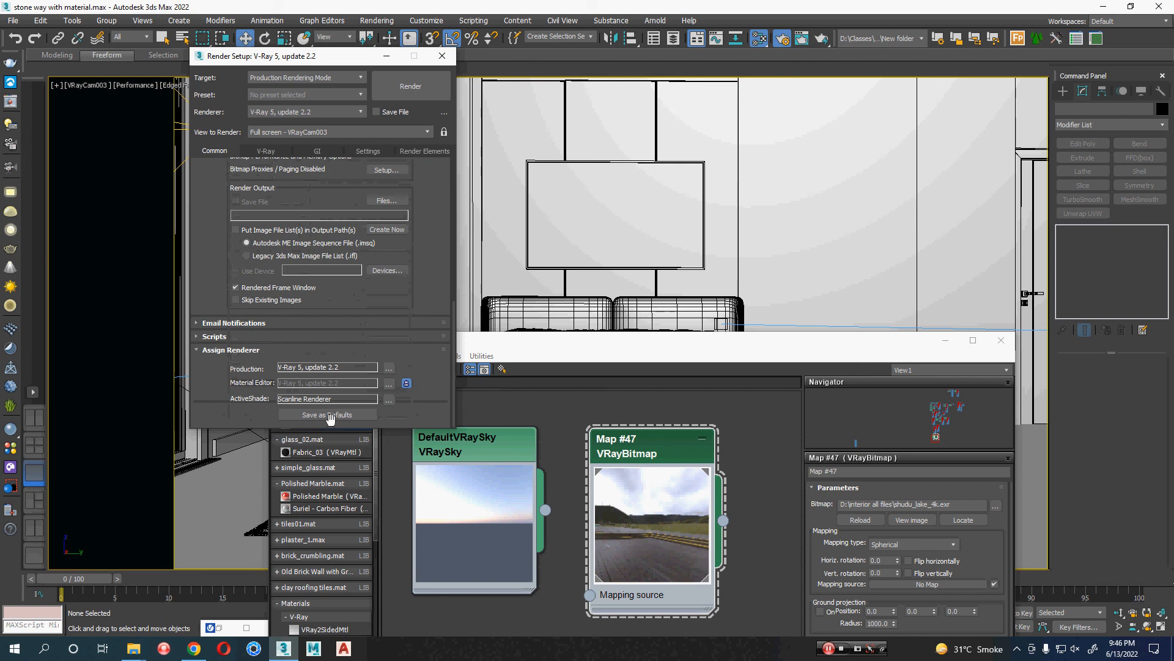
Set the V-Ray bucket image sampler's max subdivs to 12 and bucket width to 12.
left_click(269, 153)
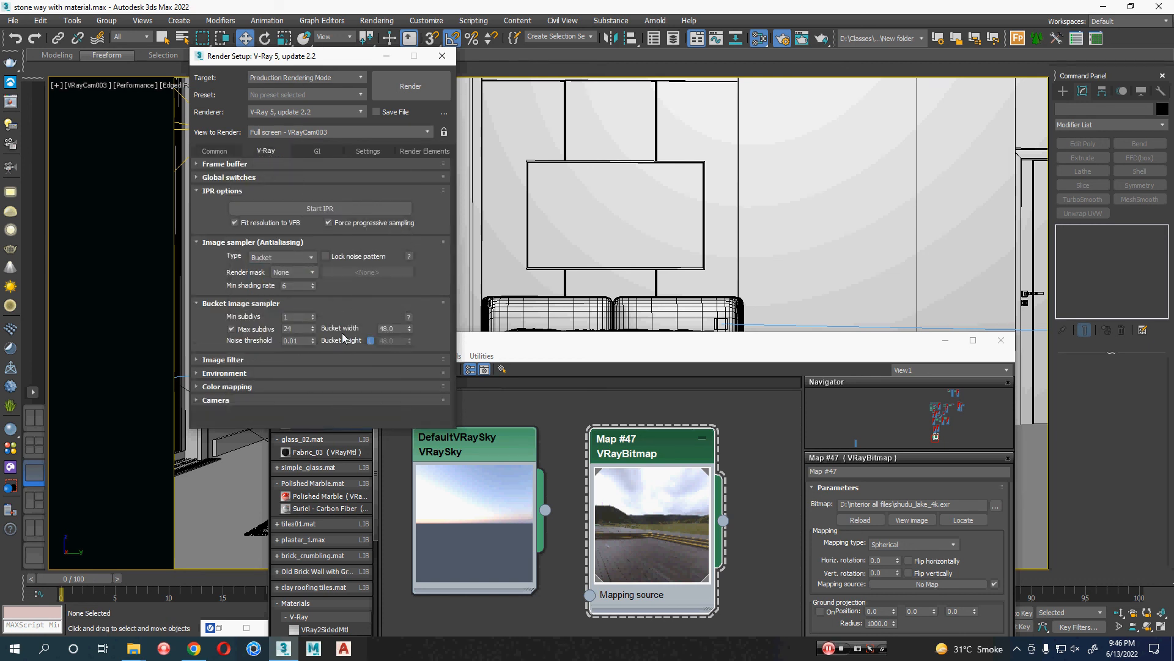
left_click(295, 328)
type("12")
key("Return")
double_click(397, 329)
type("12")
key("Return")
Change the V-Ray image filter to Catmull-Rom.
left_click(272, 360)
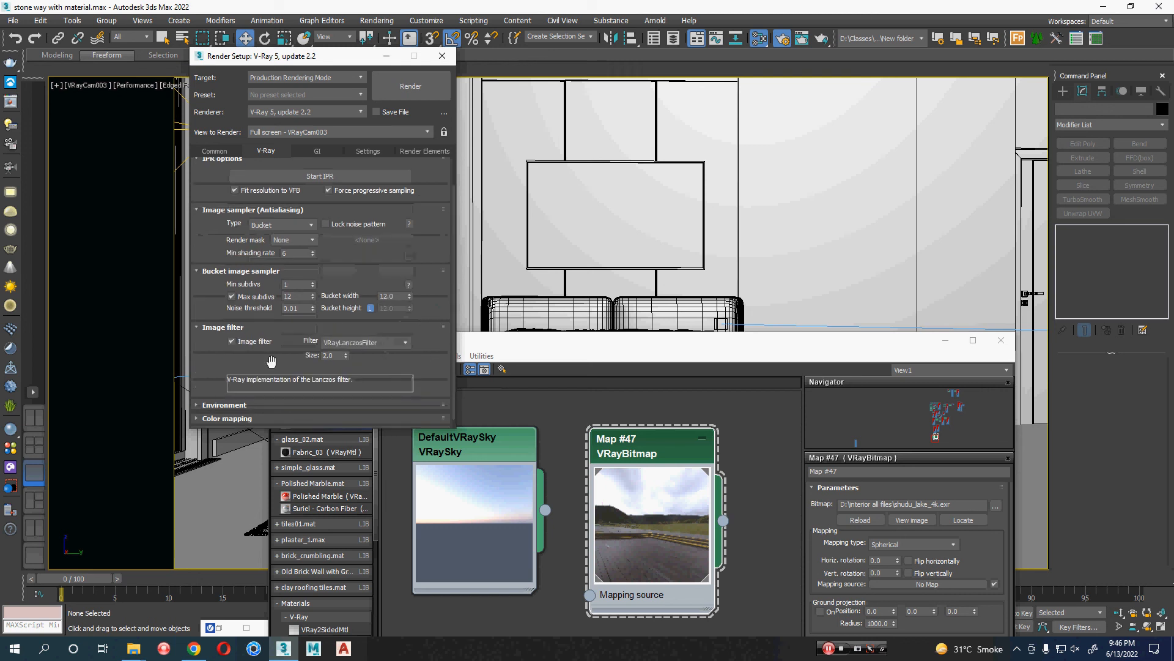
left_click(387, 344)
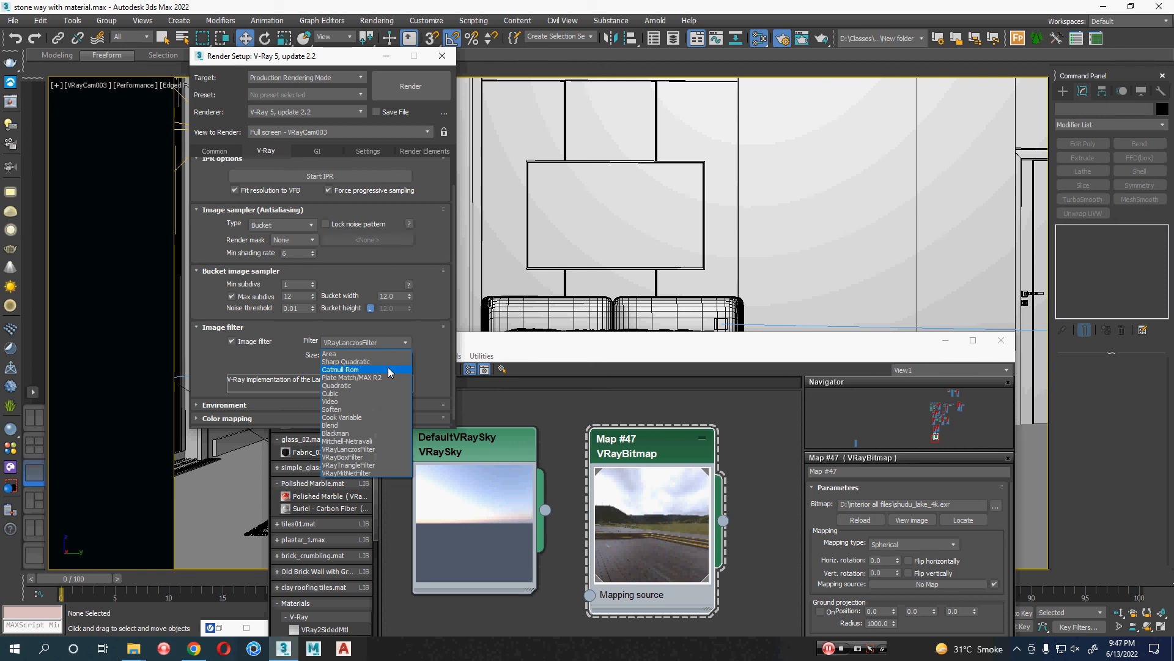
left_click(389, 369)
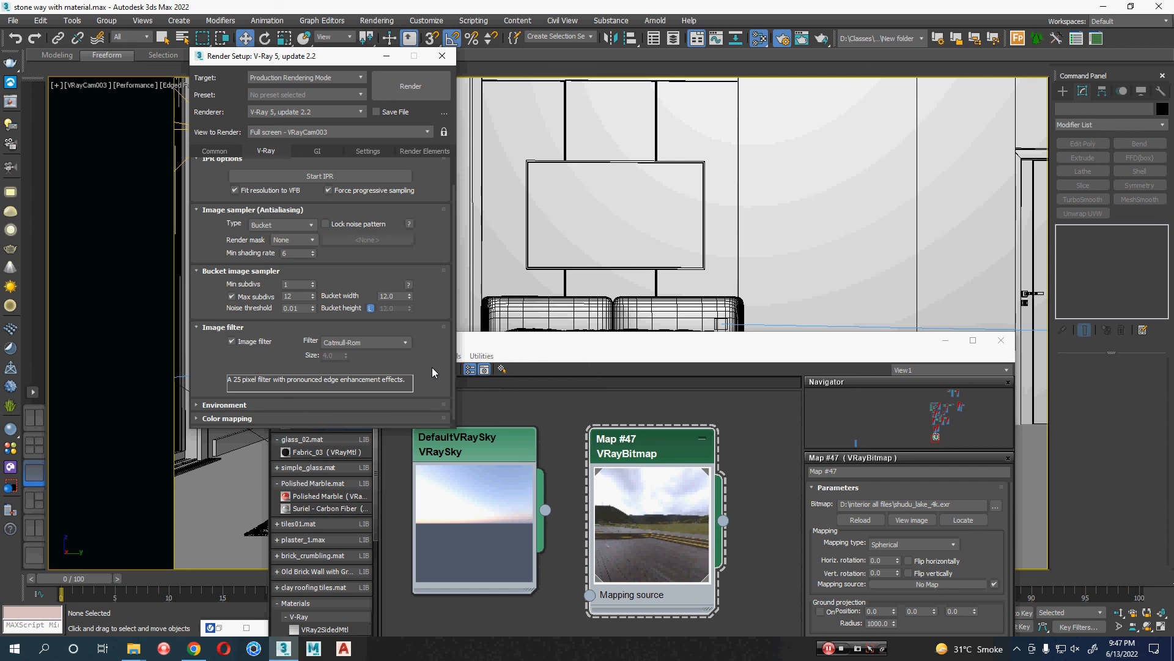
left_click(355, 343)
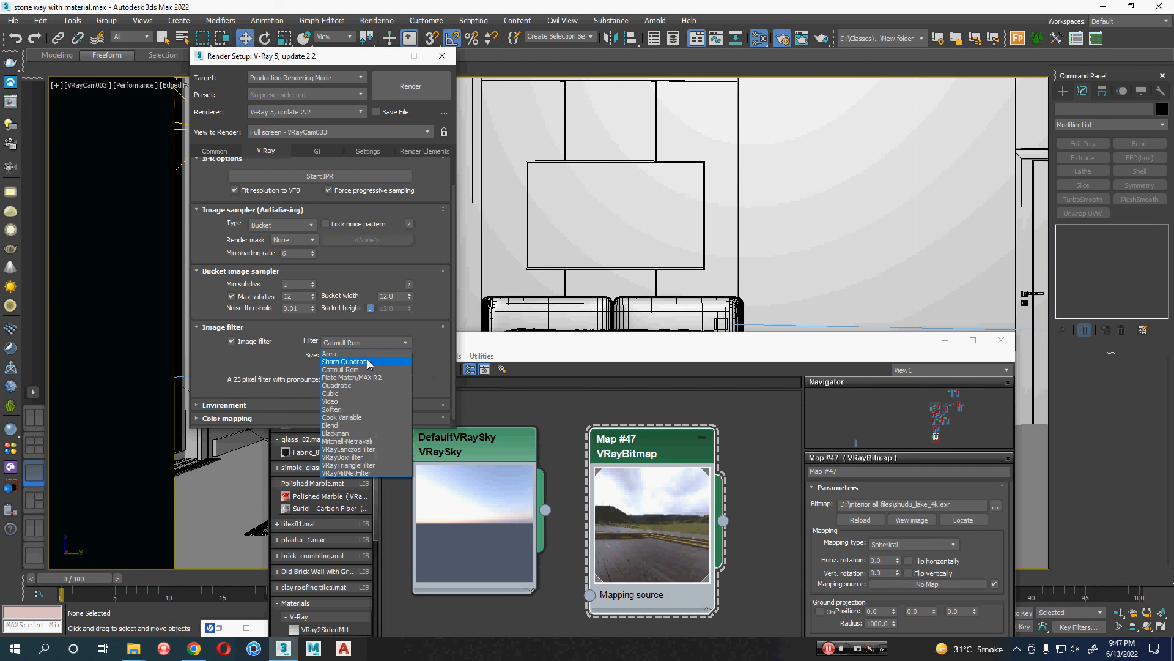
left_click(425, 307)
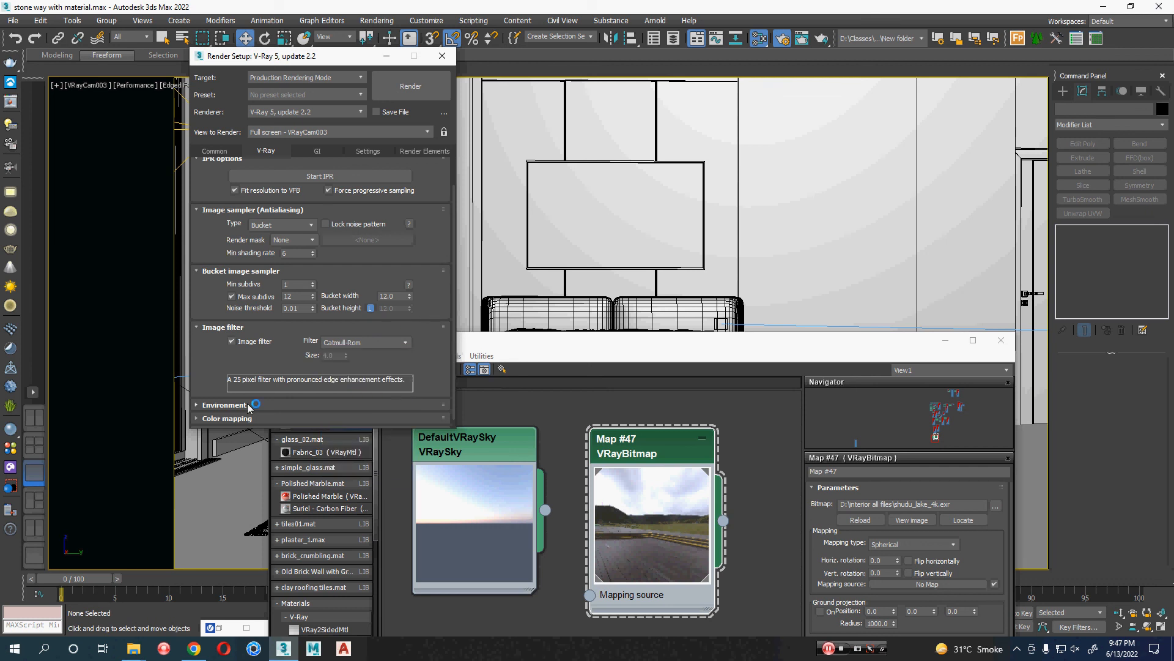
Set color mapping to Linear multiply and, in its Advanced settings, choose the Color mapping and gamma mode.
left_click(228, 418)
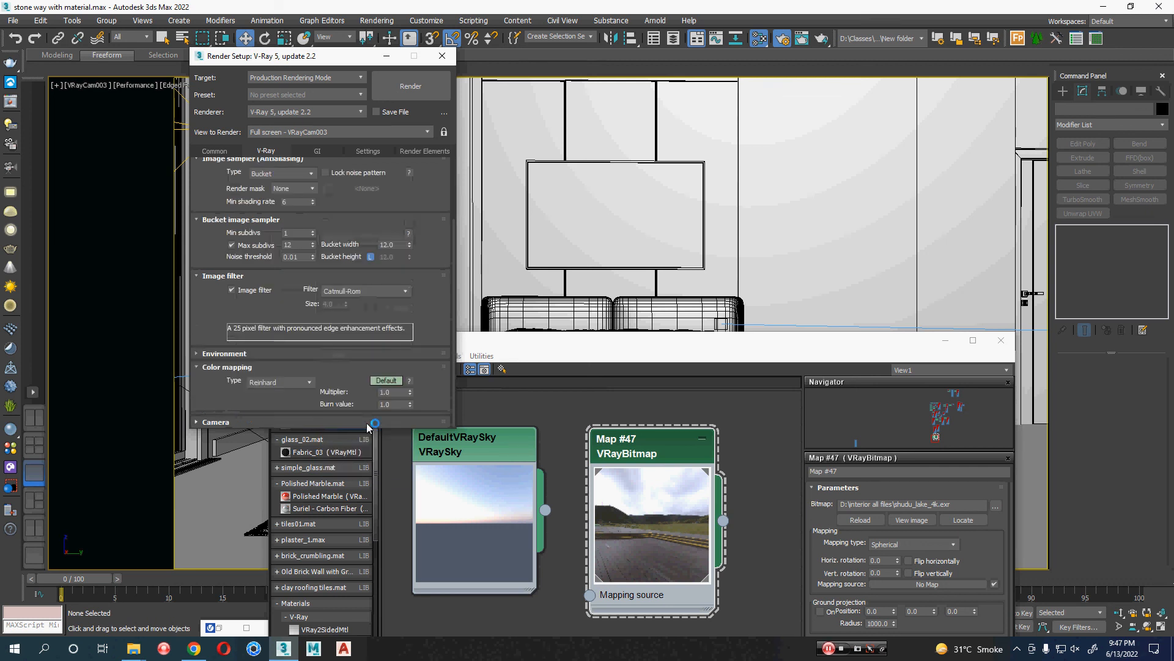
left_click(302, 385)
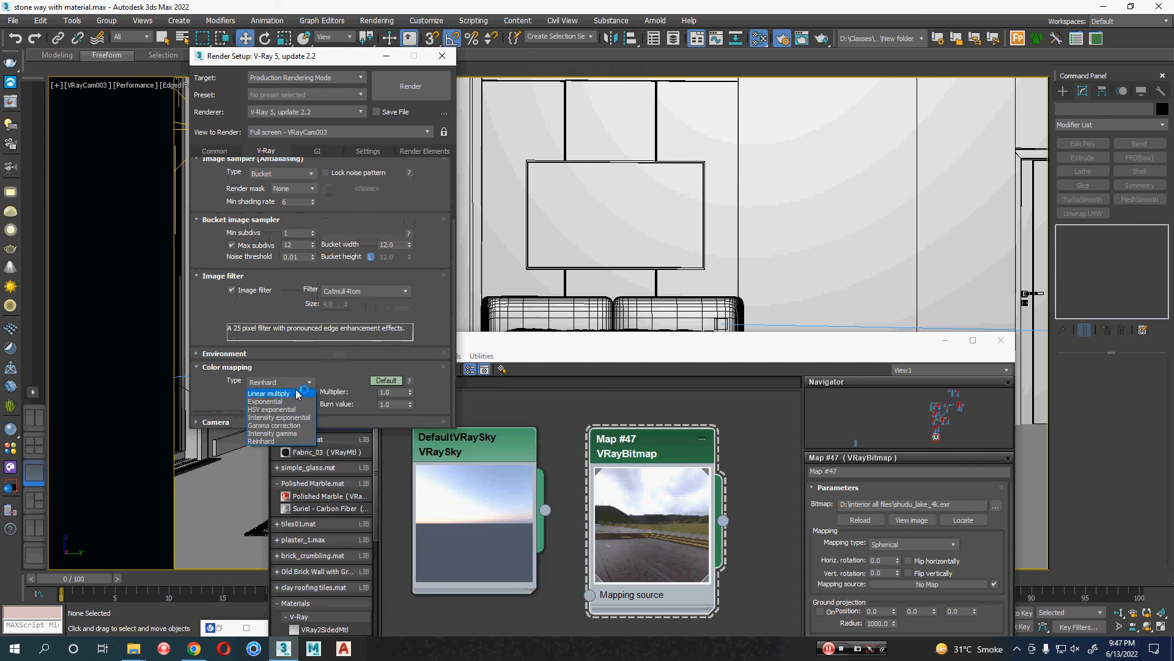
left_click(296, 390)
left_click(386, 380)
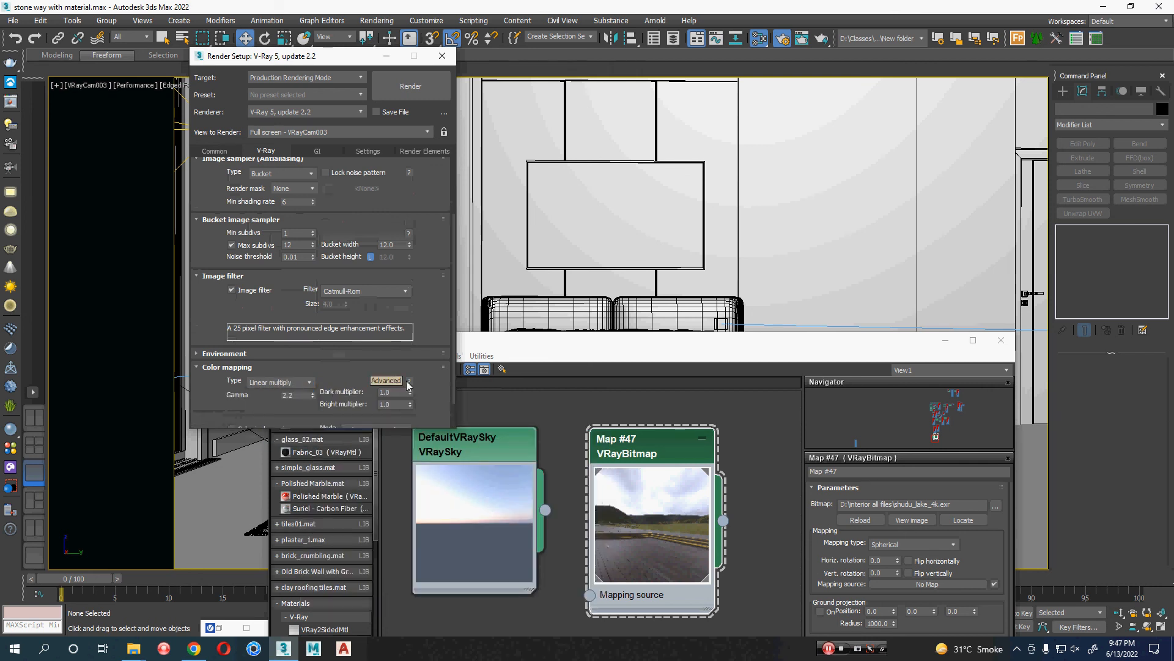
scroll(441, 370, "down", 1)
scroll(441, 369, "down", 2)
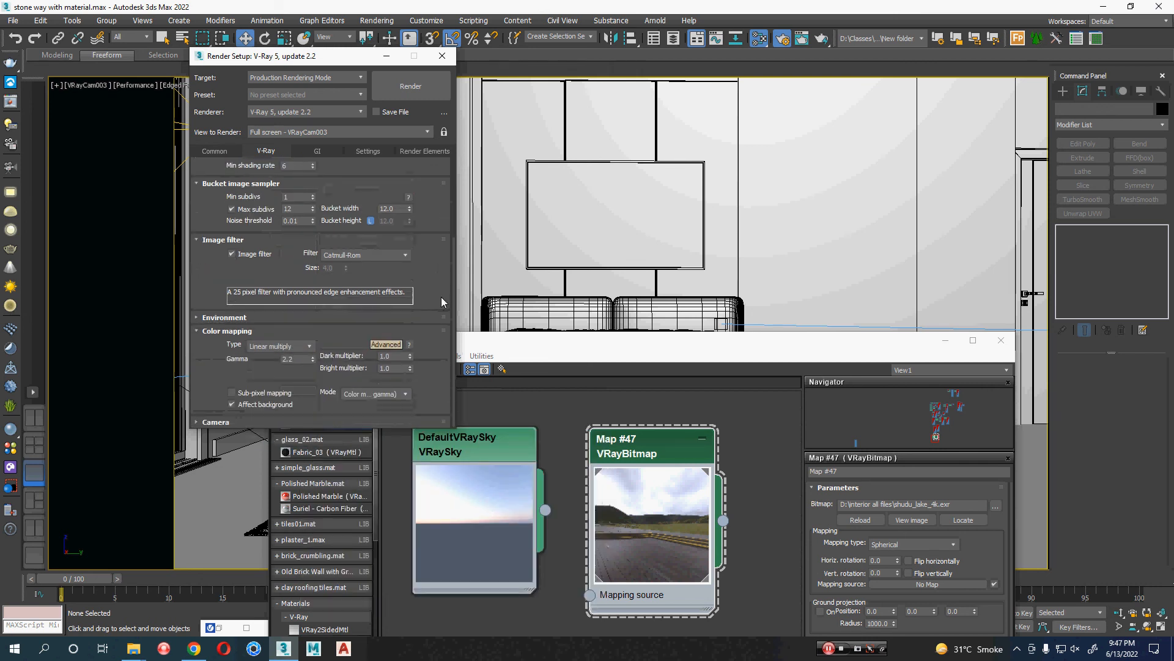
left_click(401, 394)
left_click(380, 419)
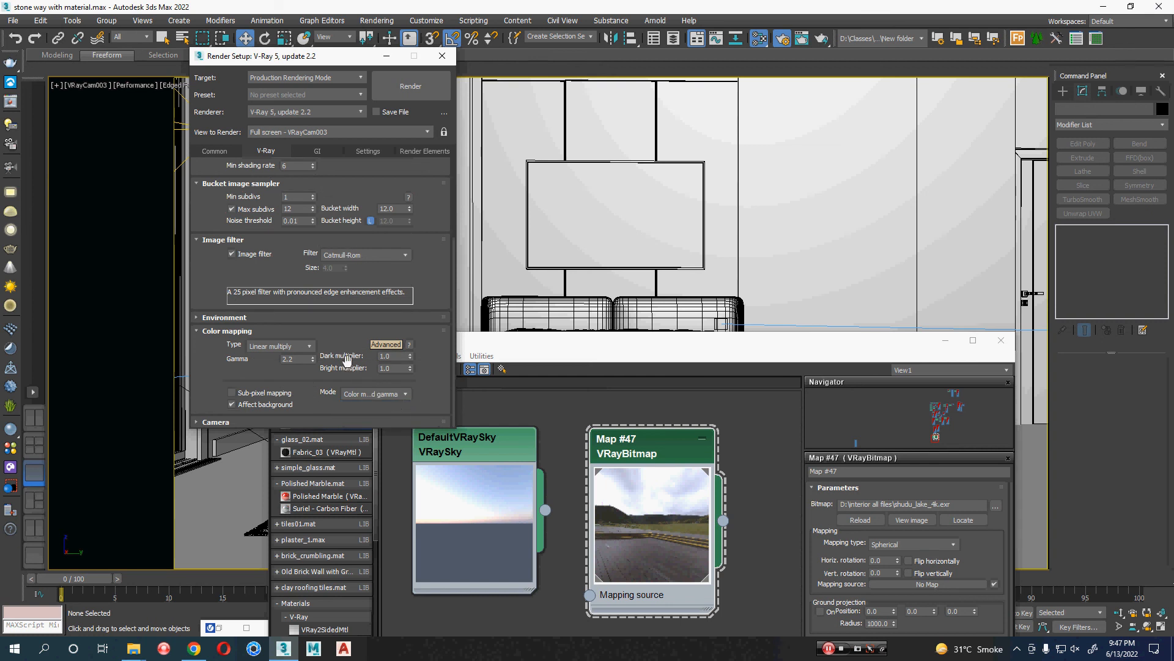
Set the primary GI engine to Irradiance map and show the Advanced global illumination settings.
left_click(316, 153)
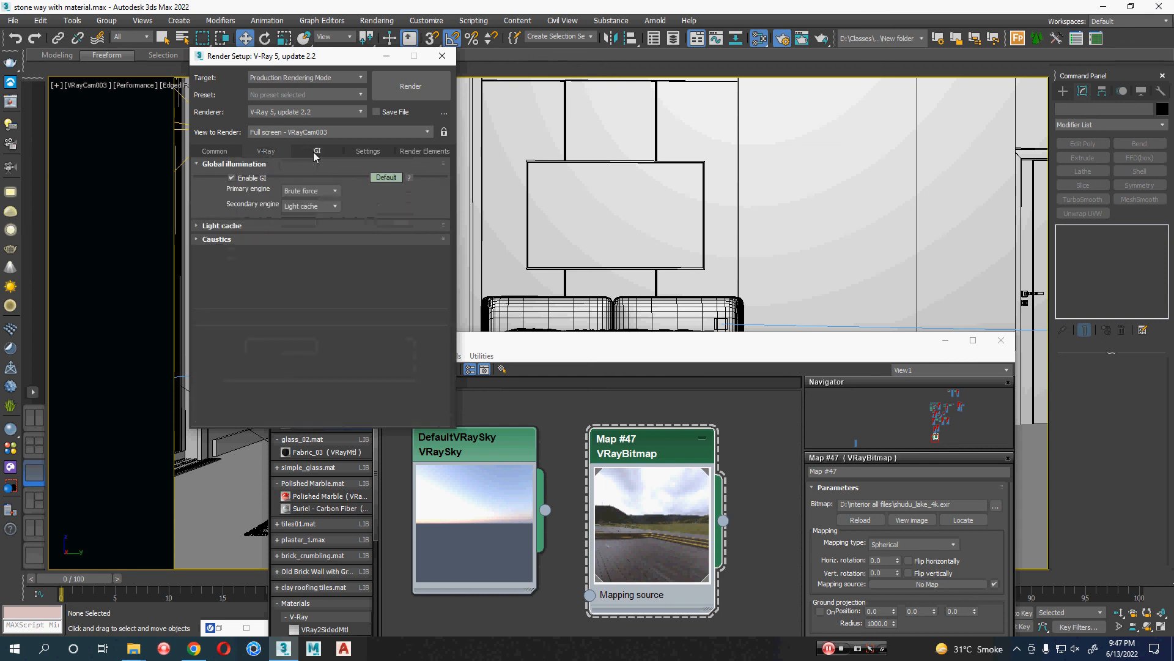
left_click(306, 190)
left_click(306, 201)
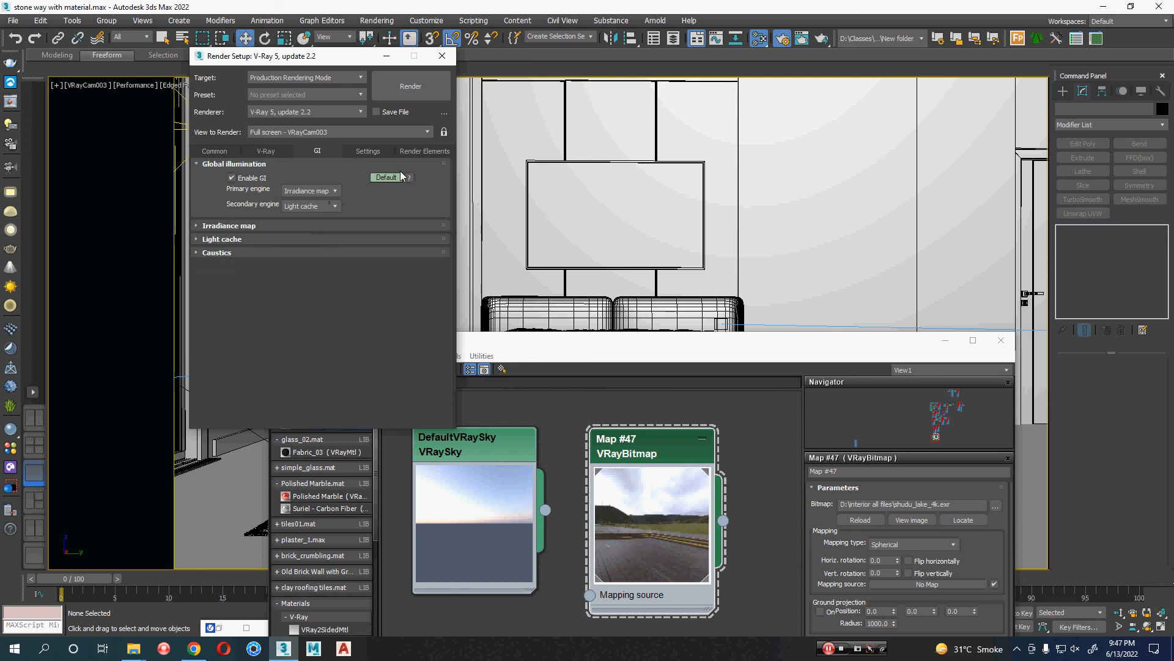
left_click(386, 178)
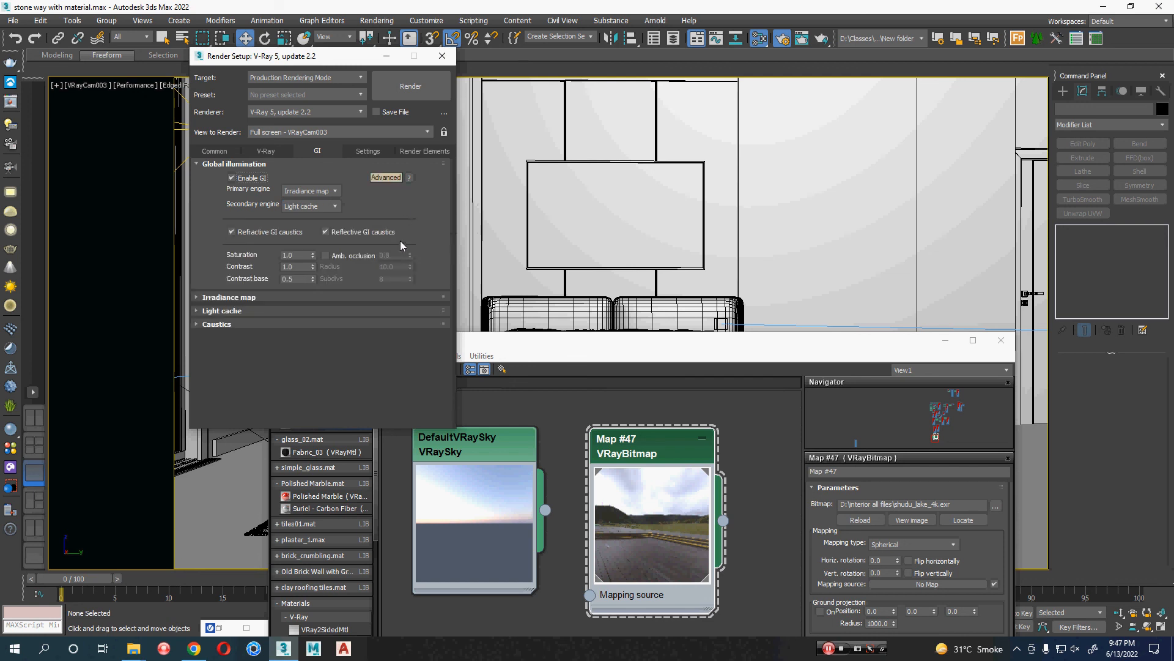
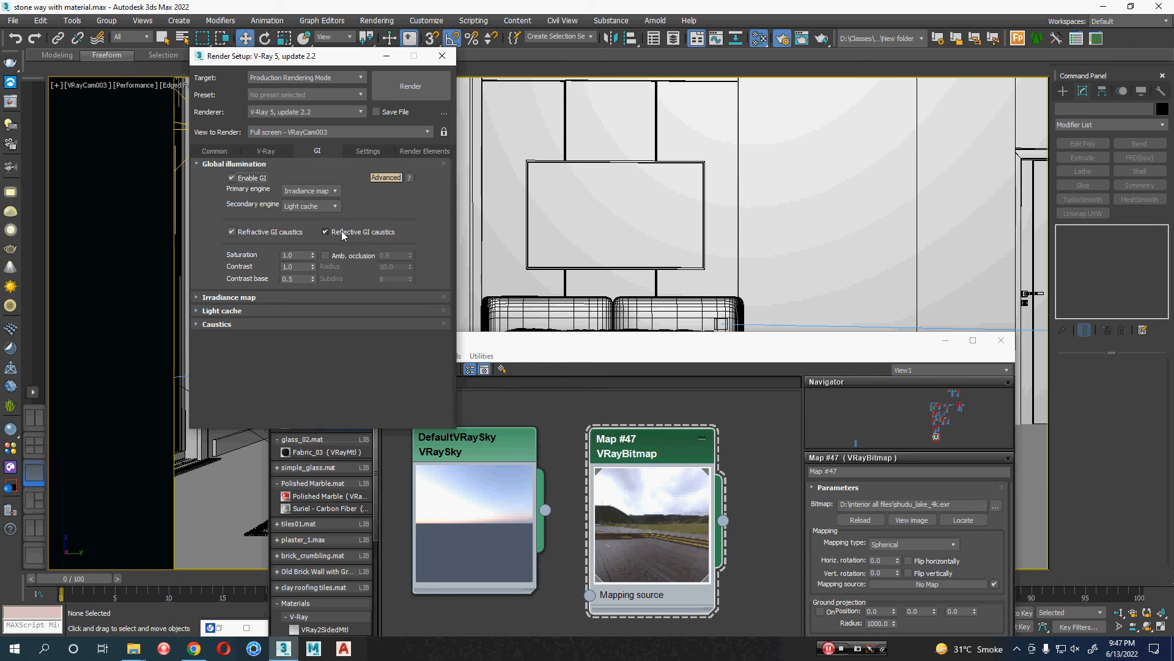
left_click(343, 231)
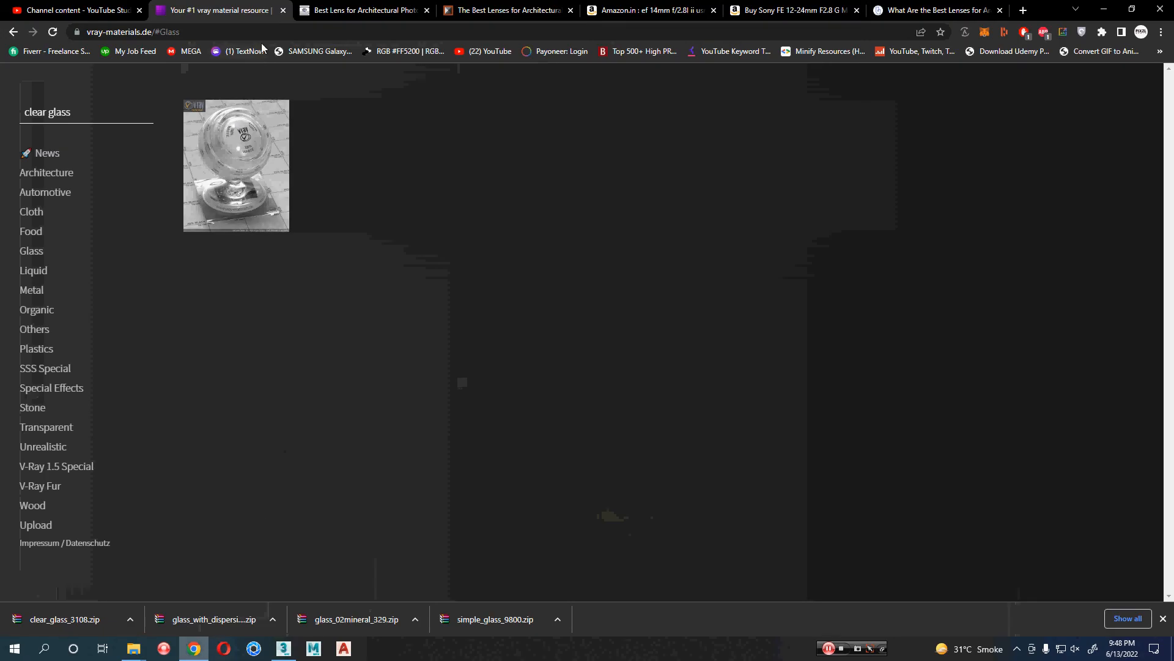
Search Google Images for caustics in Chrome and preview the "Rendering Caustics in KeyShot on the GPU" image.
left_click(360, 10)
left_click(372, 31)
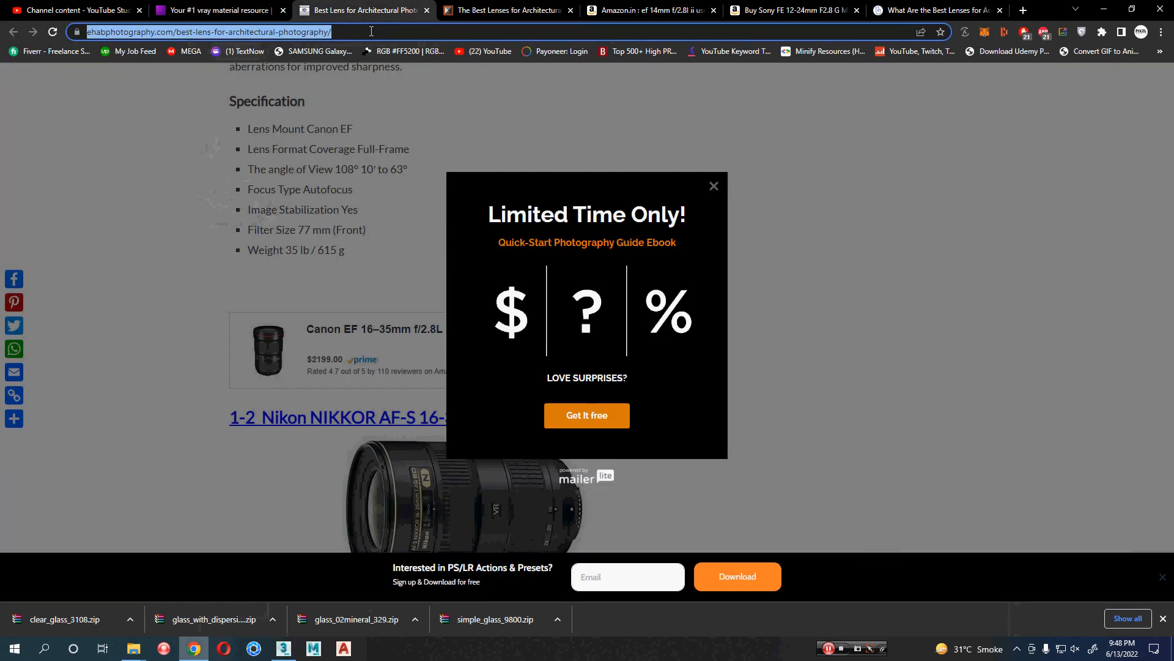
type("caustics")
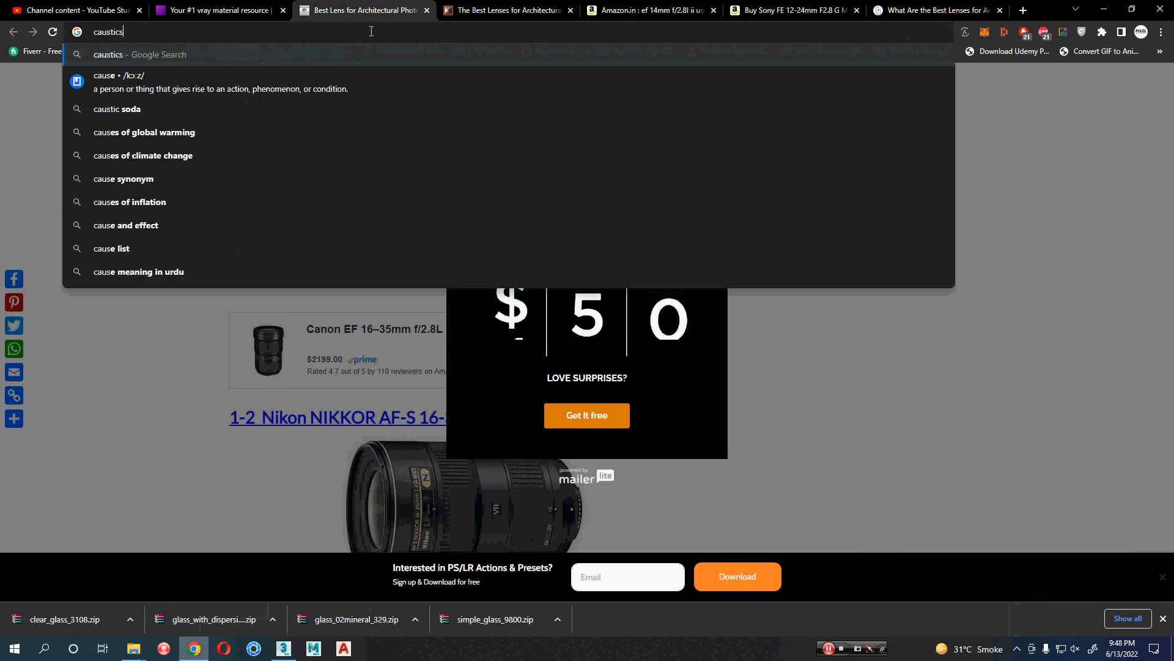
key("Return")
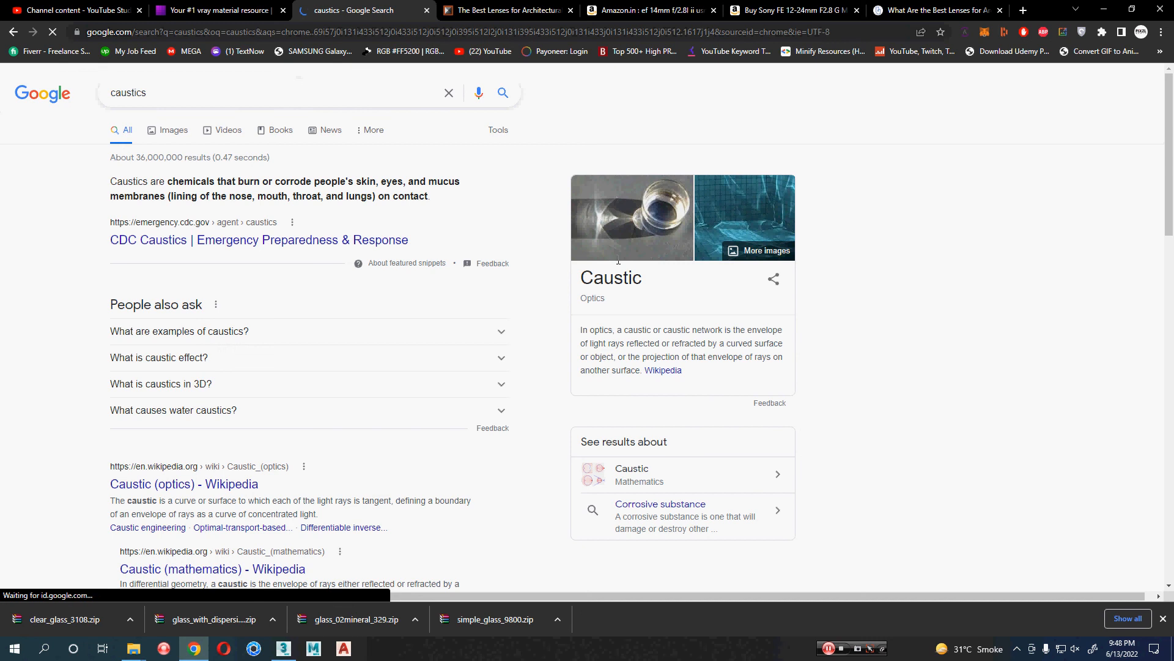
left_click(170, 136)
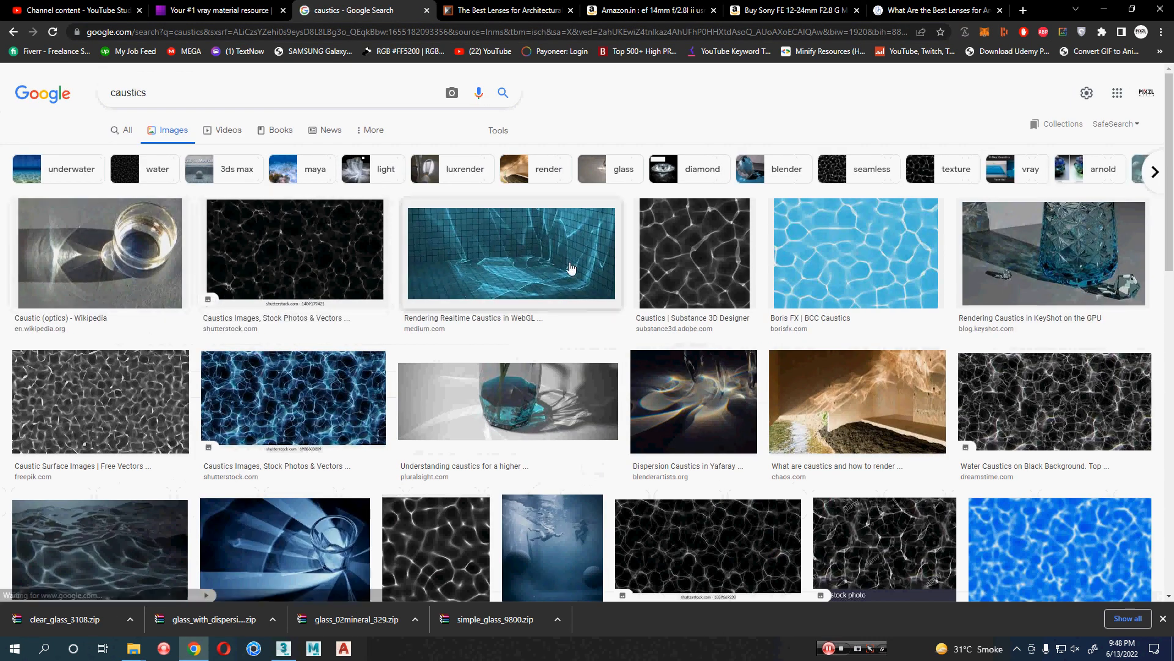
left_click(1034, 258)
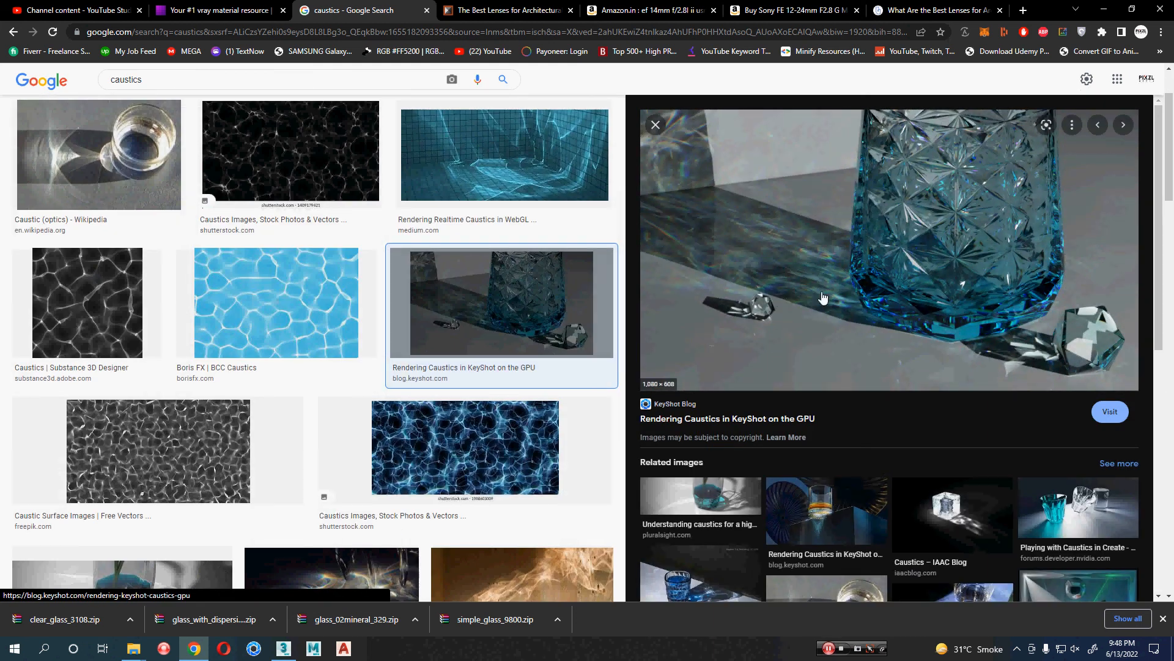
Switch back to 3ds Max and set the Irradiance map's current preset to Medium.
left_click(1105, 9)
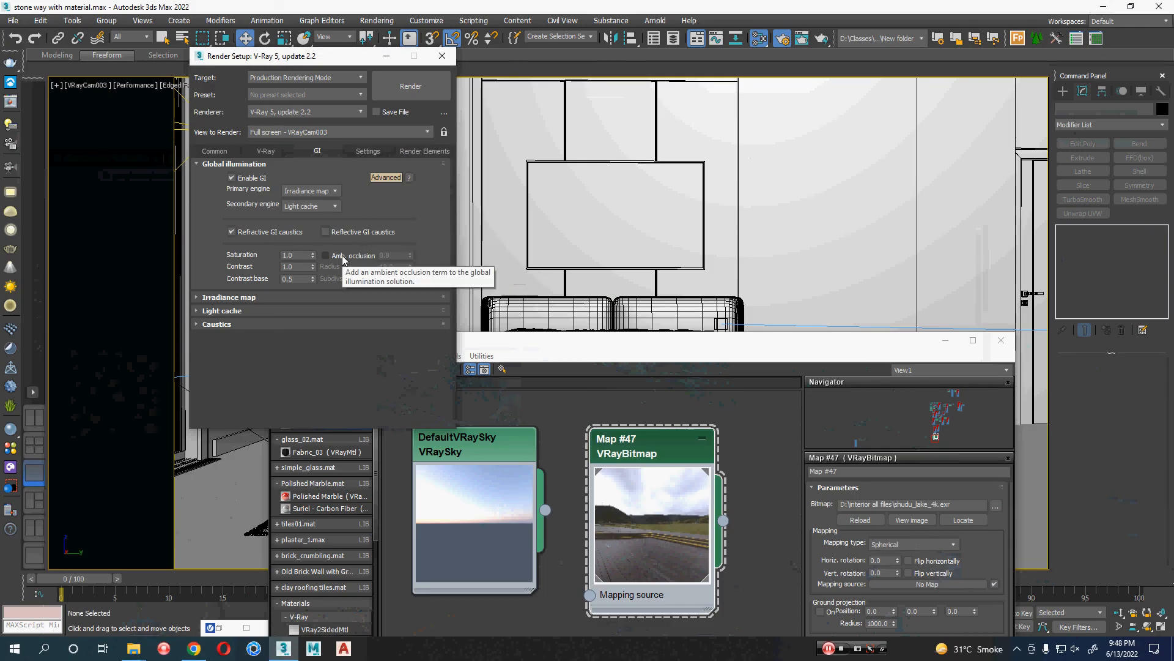
left_click(234, 298)
left_click(313, 264)
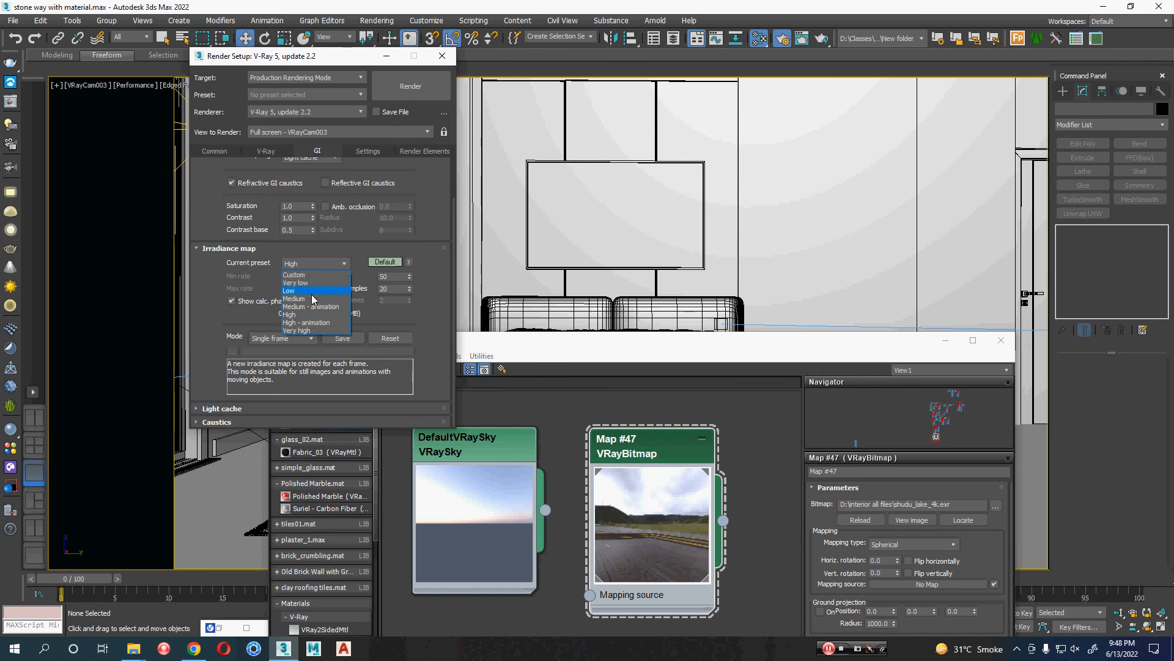
left_click(313, 299)
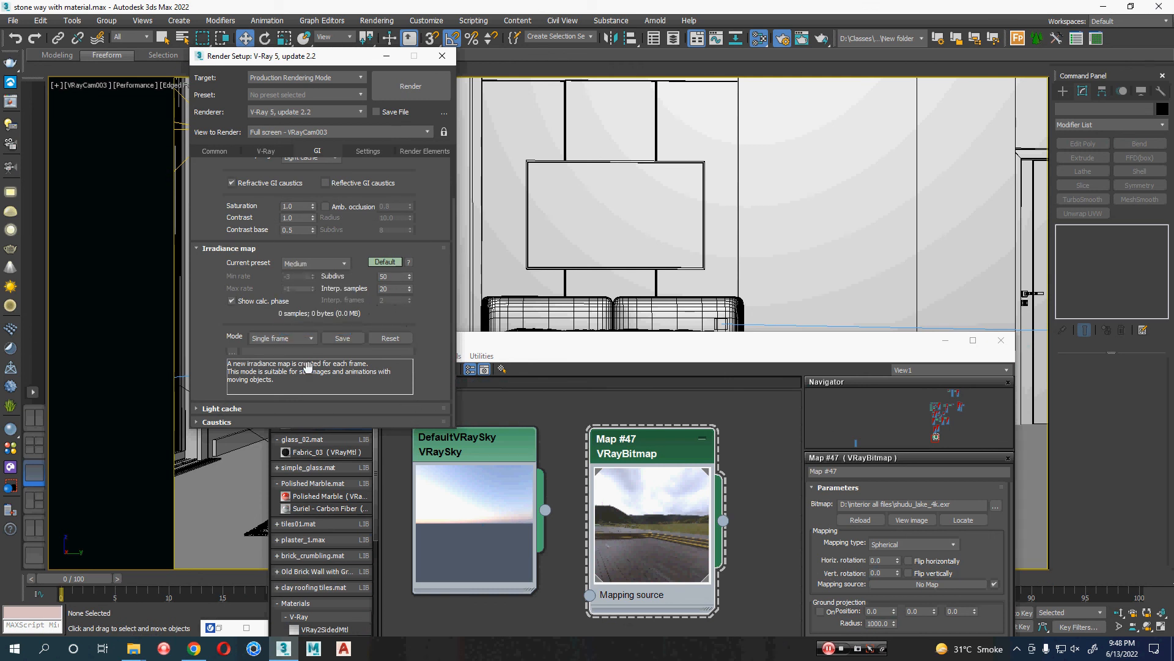
Expand the Light cache settings and enable the Frame stamp in V-Ray's System settings.
left_click(231, 408)
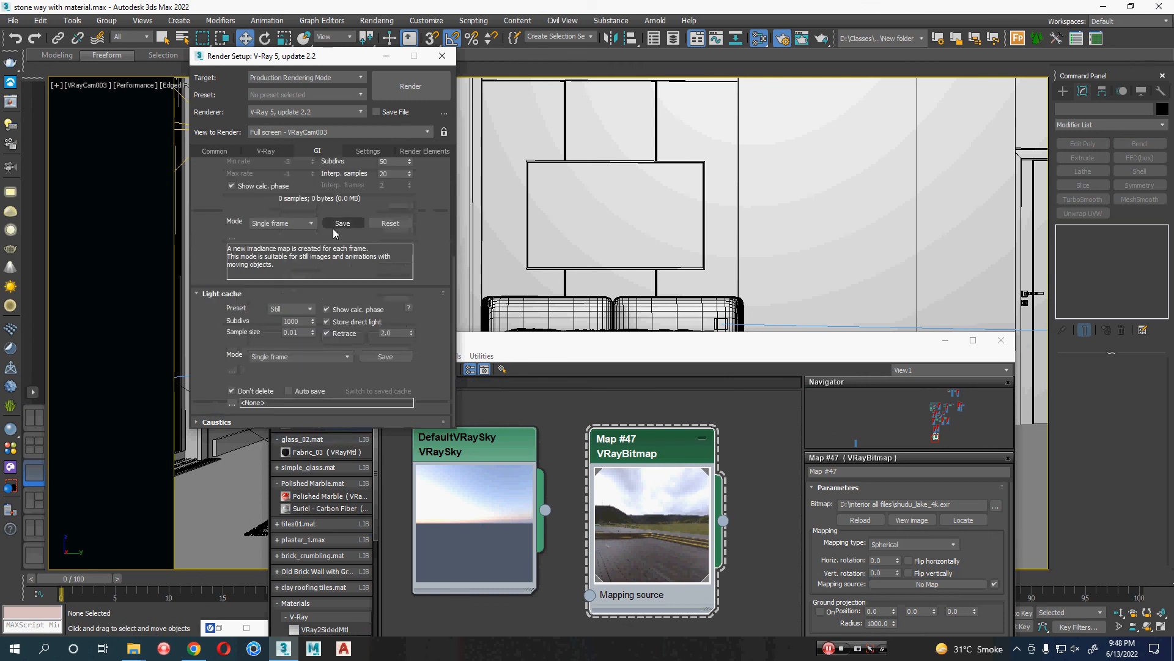
left_click(367, 150)
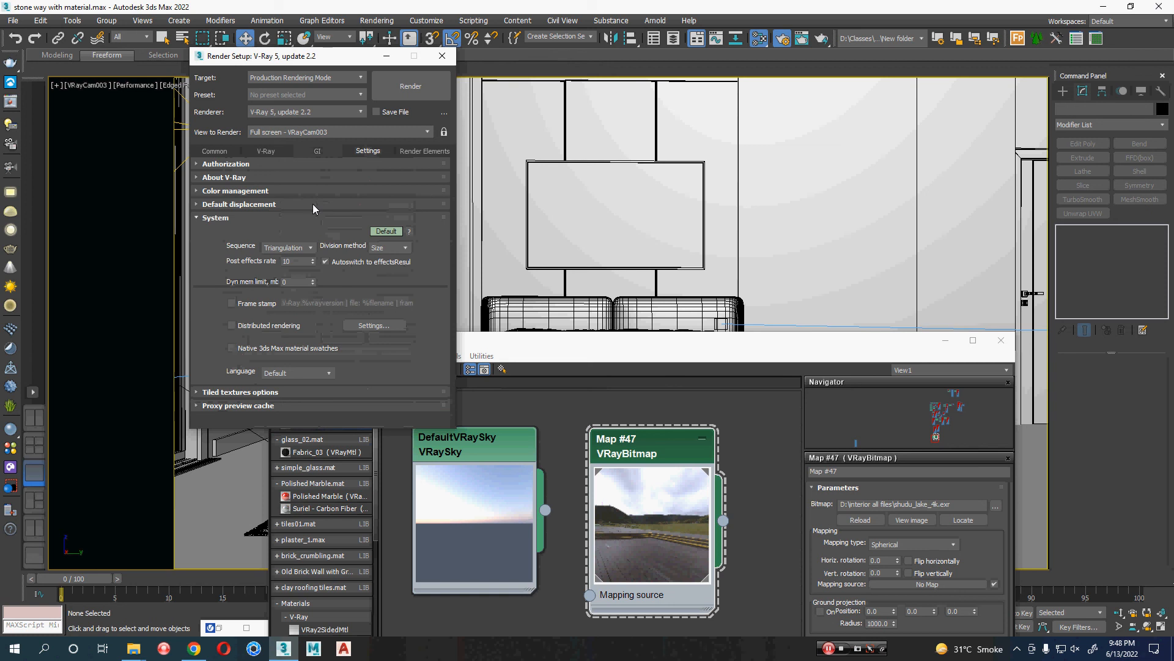
left_click(265, 303)
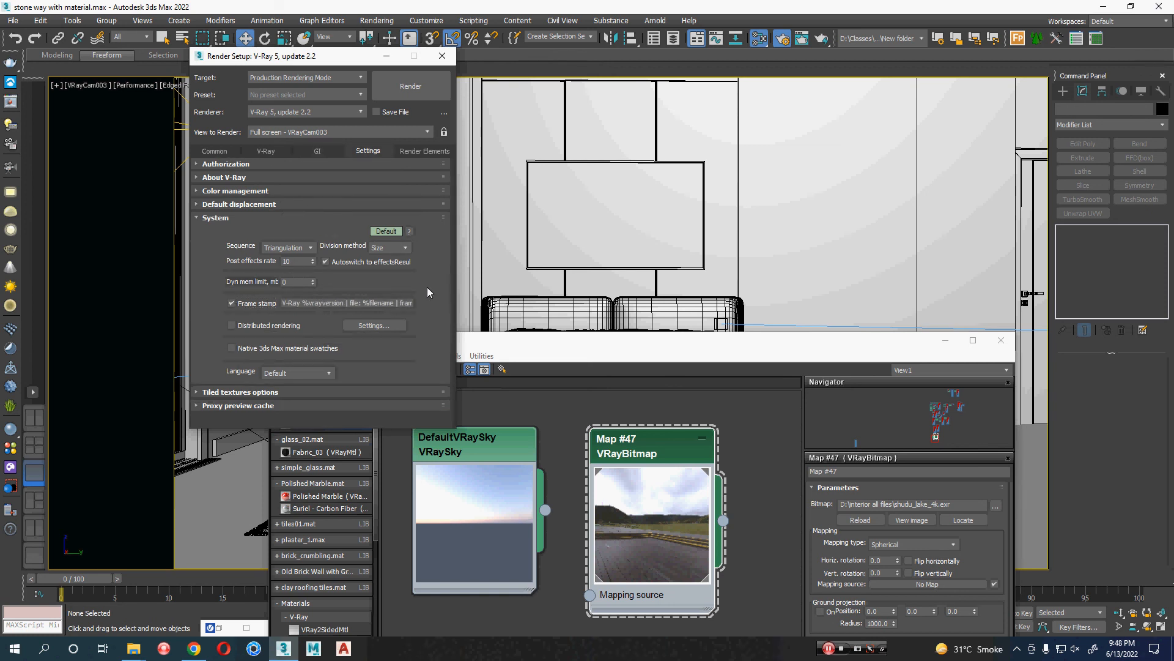
Start adding render elements, selecting VRayAO, VRayExtraTex, VRayGlobalIllumination and VRayLighting from the available elements.
left_click(422, 151)
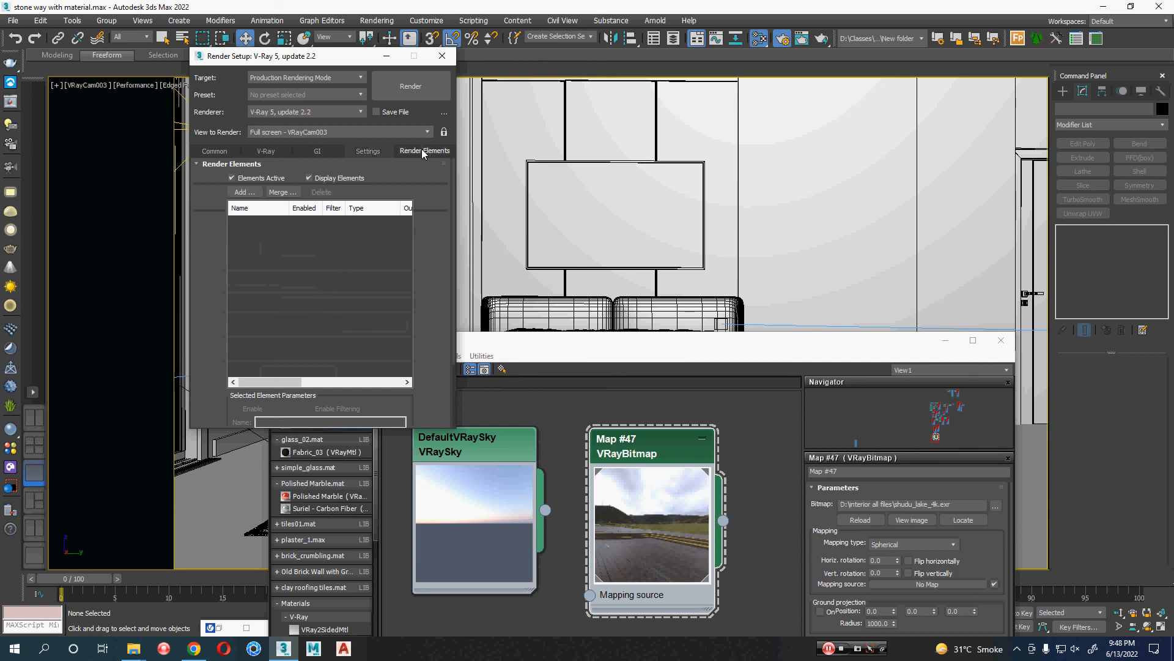
left_click(245, 191)
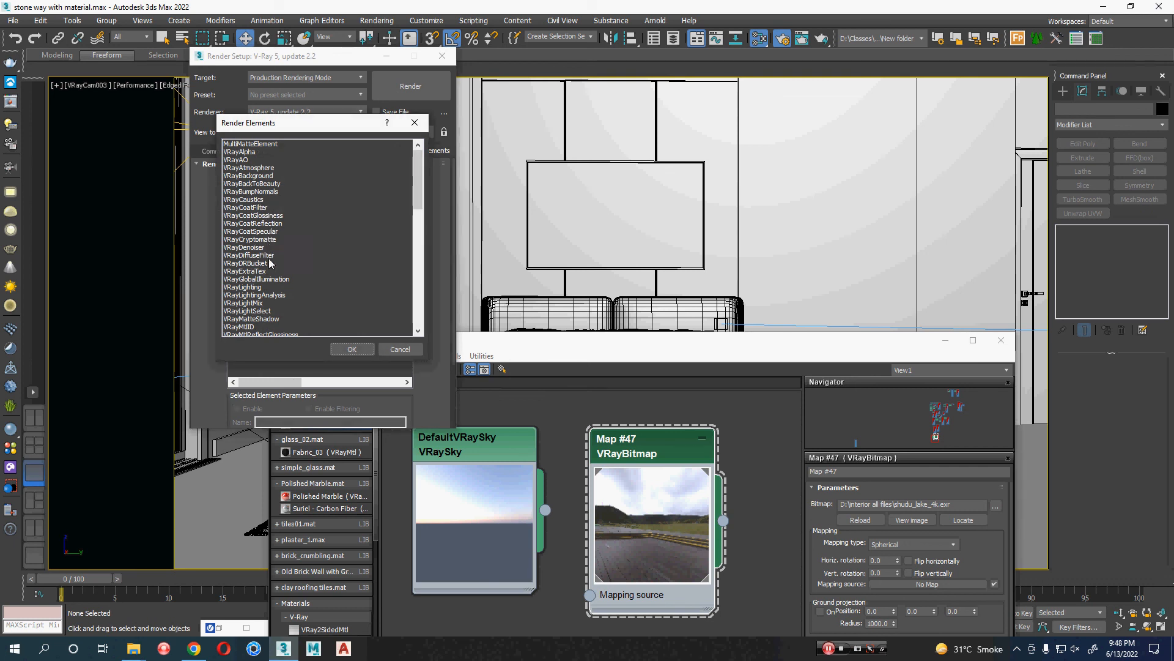
left_click(264, 279)
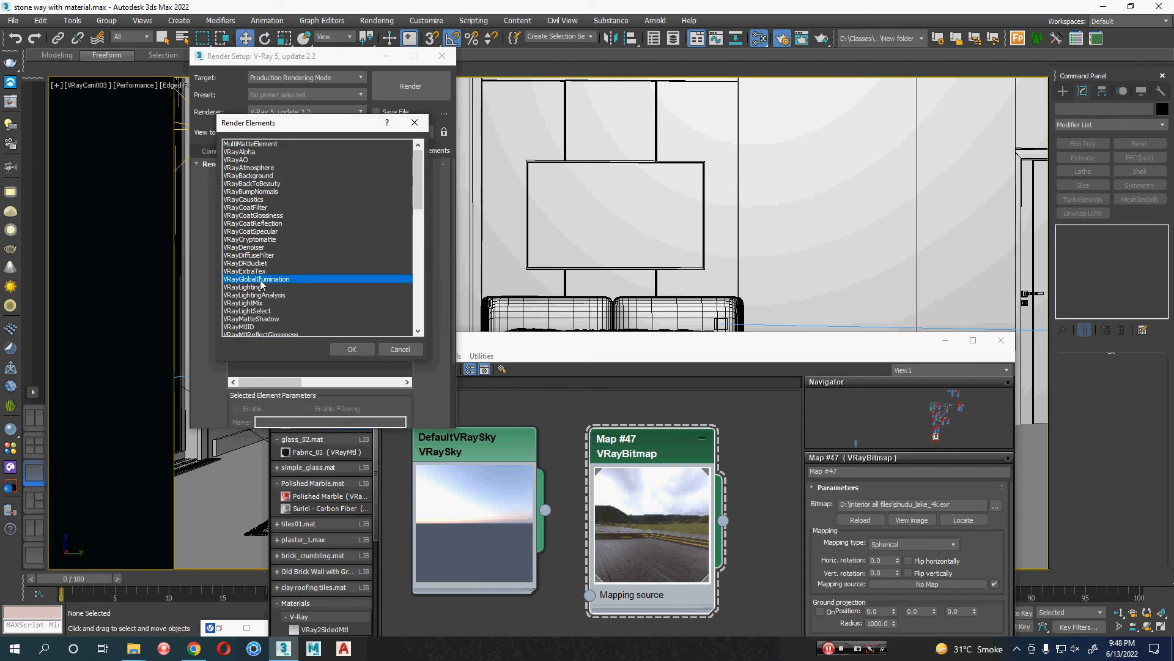
left_click(271, 271, "ctrl")
left_click(252, 287, "ctrl")
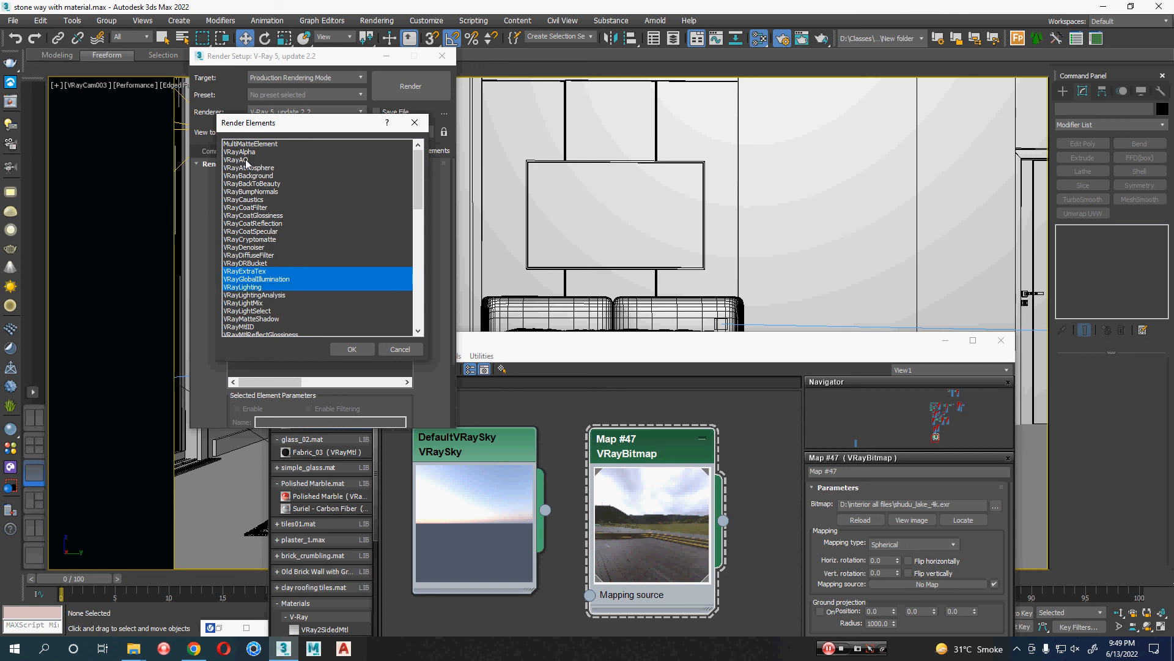
left_click(267, 160, "ctrl")
Extend the render element selection with VRayRawGlobalIllumination, VRayReflection, VRayRefraction and VRayShadows.
scroll(357, 331, "down", 4)
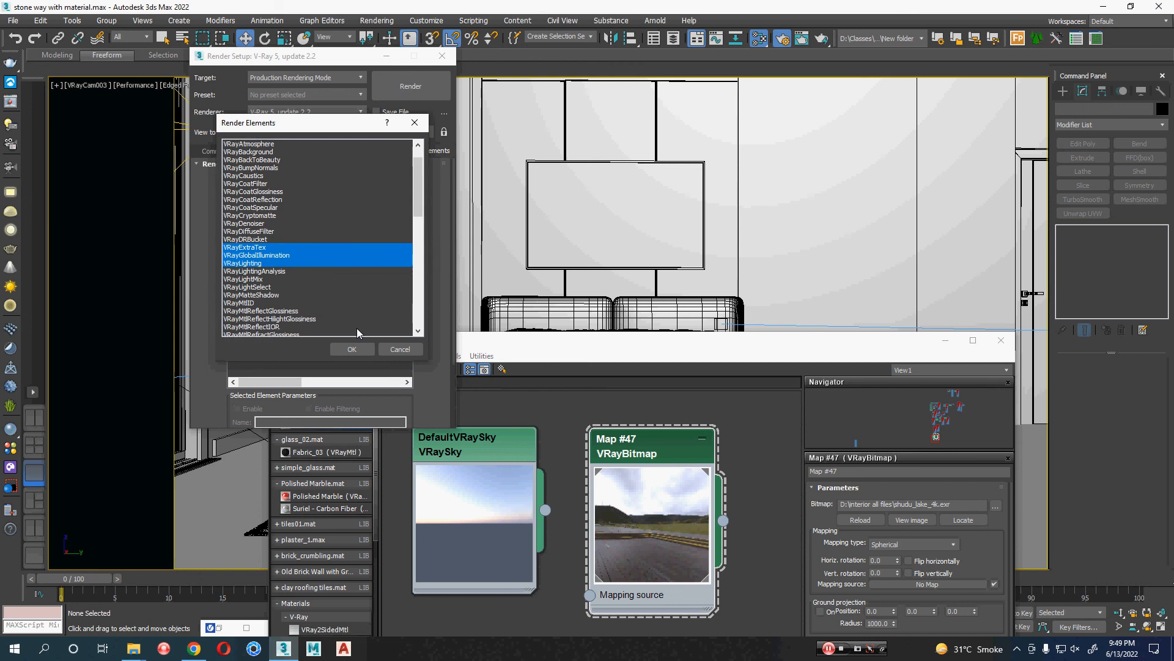
scroll(358, 330, "down", 1)
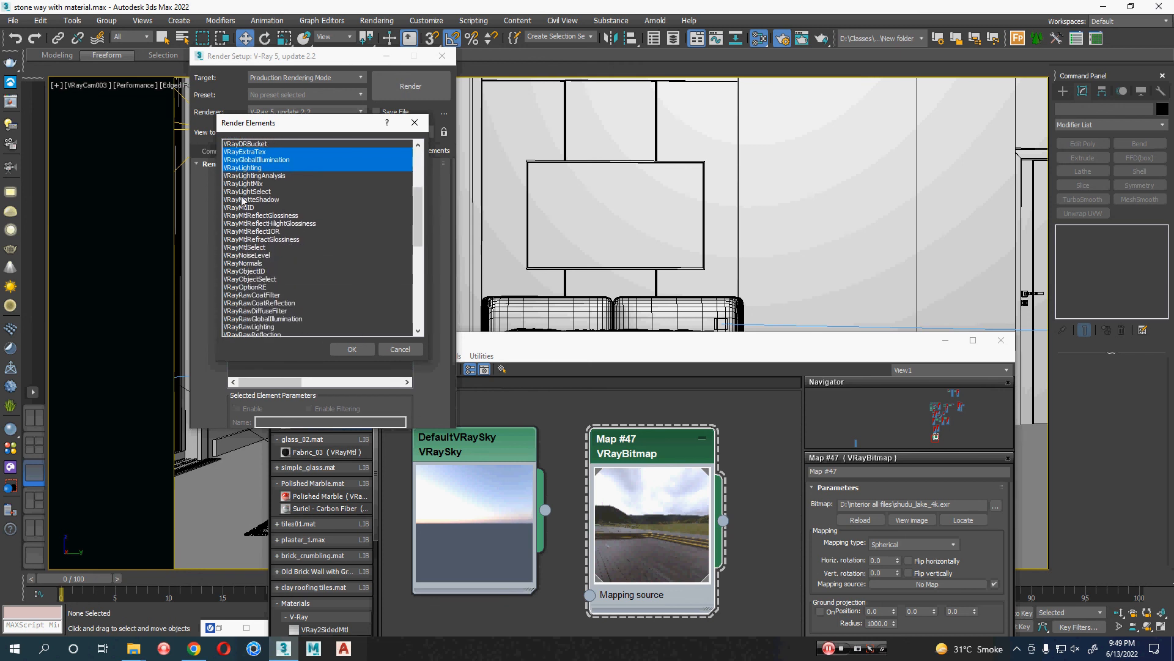
scroll(323, 311, "down", 1)
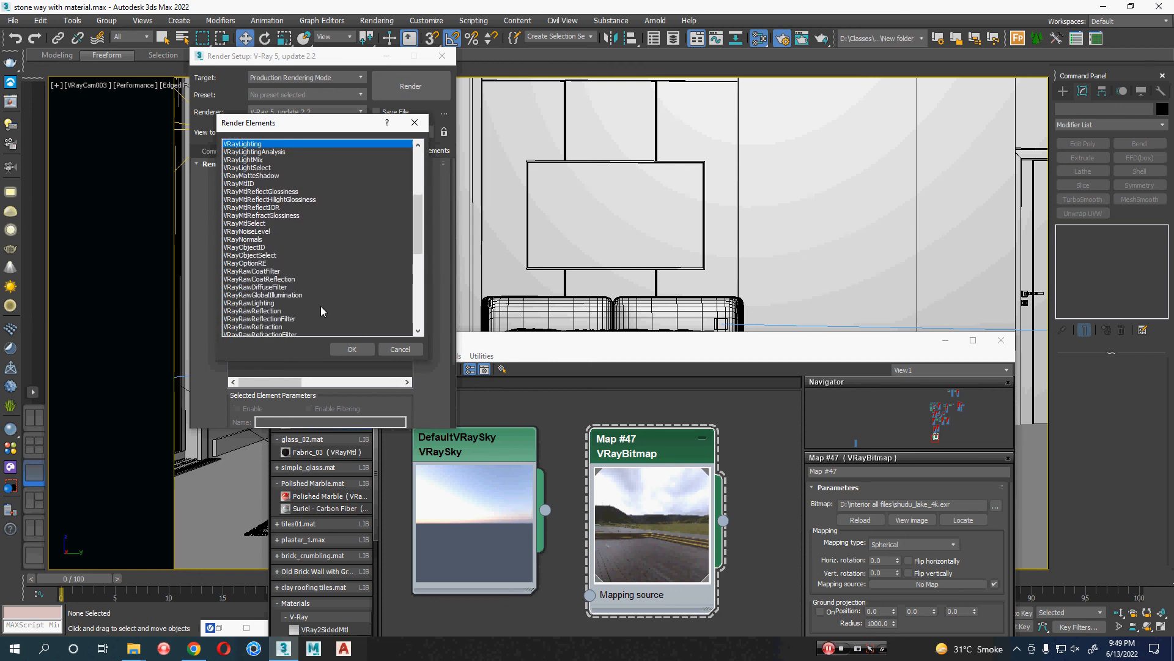
left_click(275, 296)
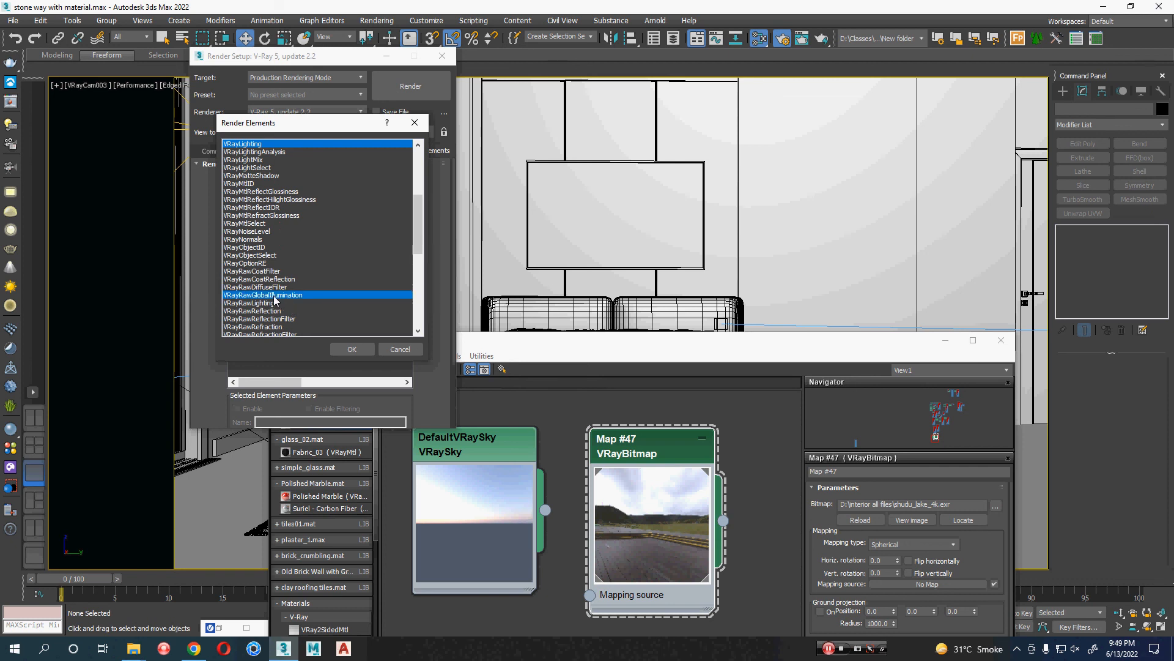
scroll(353, 309, "down", 5)
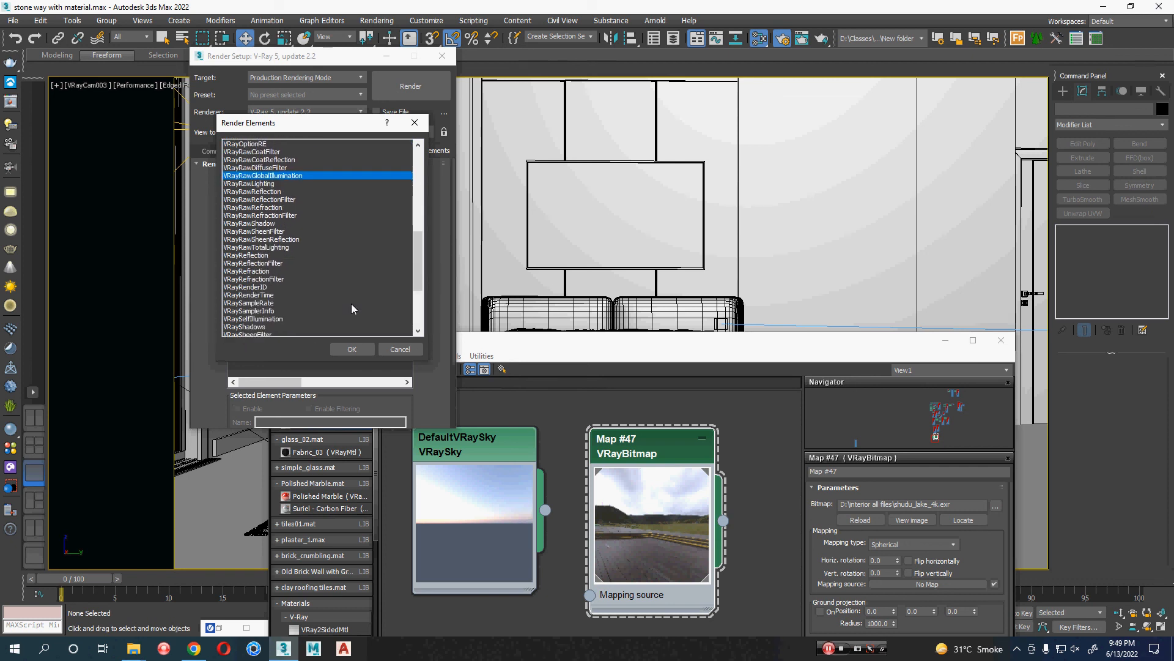
left_click(269, 255, "ctrl")
left_click(299, 271, "ctrl")
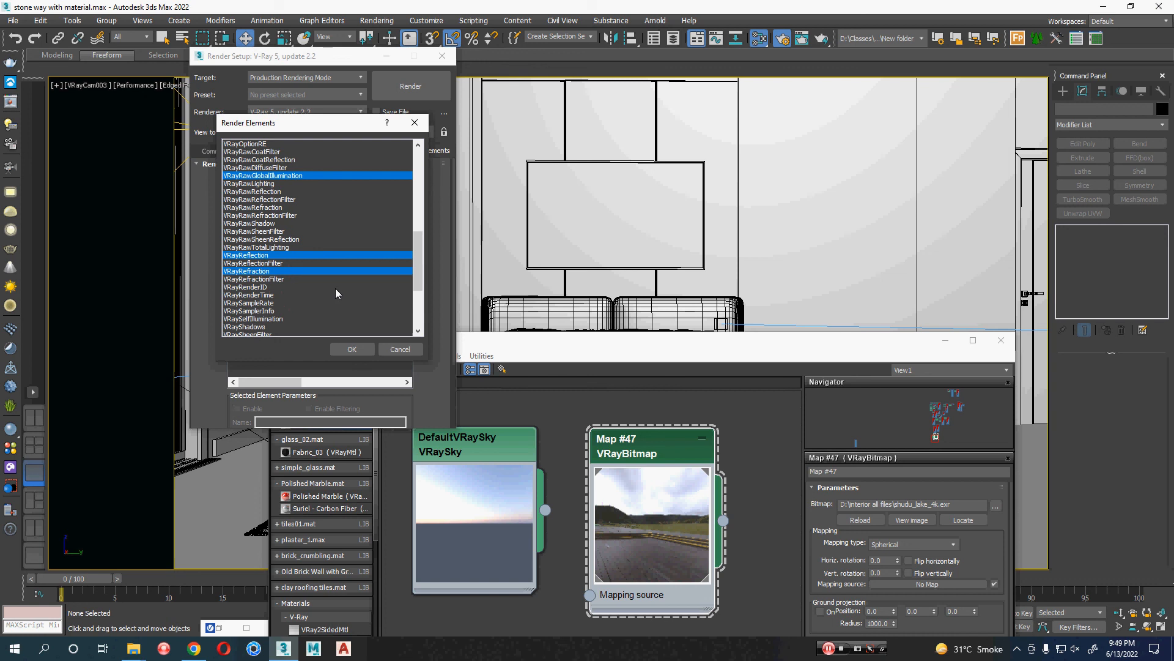
left_click(256, 319, "ctrl")
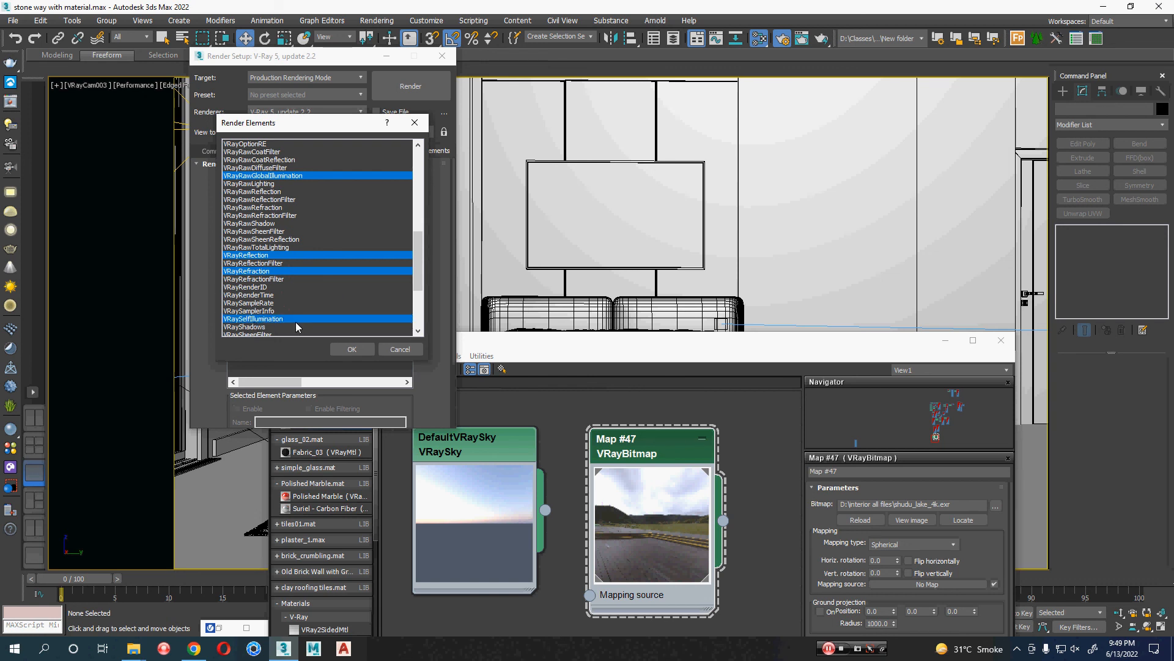
left_click(263, 320, "ctrl")
left_click(254, 326, "ctrl")
Include VRayZDepth in the selection and add all the selected render elements to the scene.
scroll(302, 322, "down", 5)
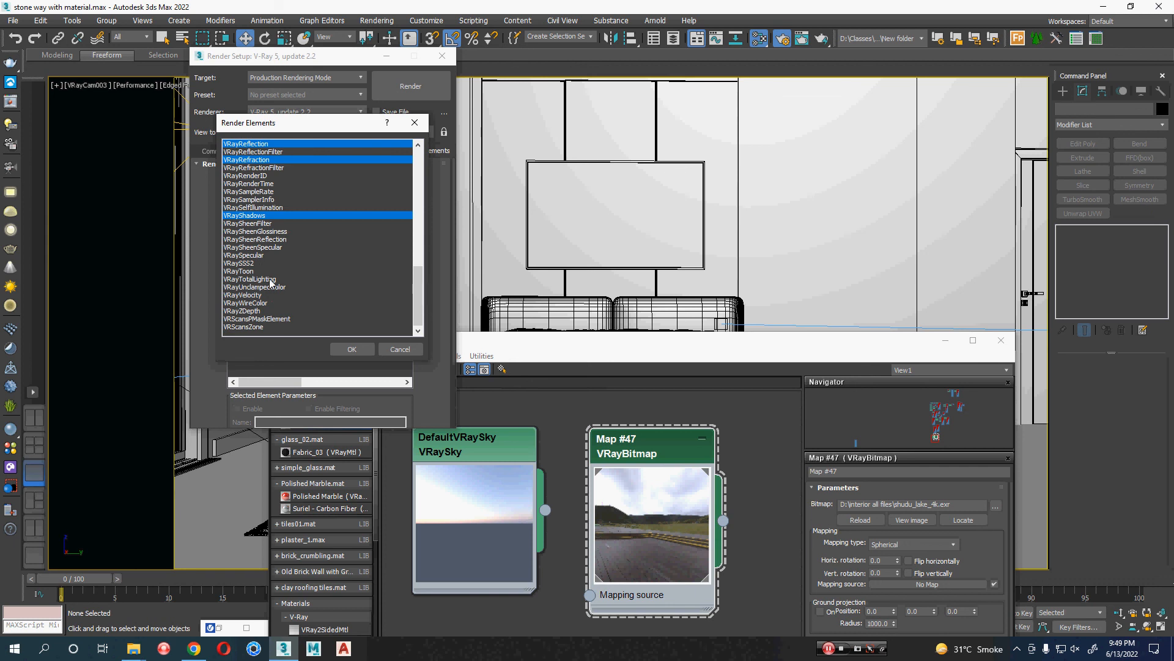
left_click(245, 295, "ctrl")
left_click(257, 311, "ctrl")
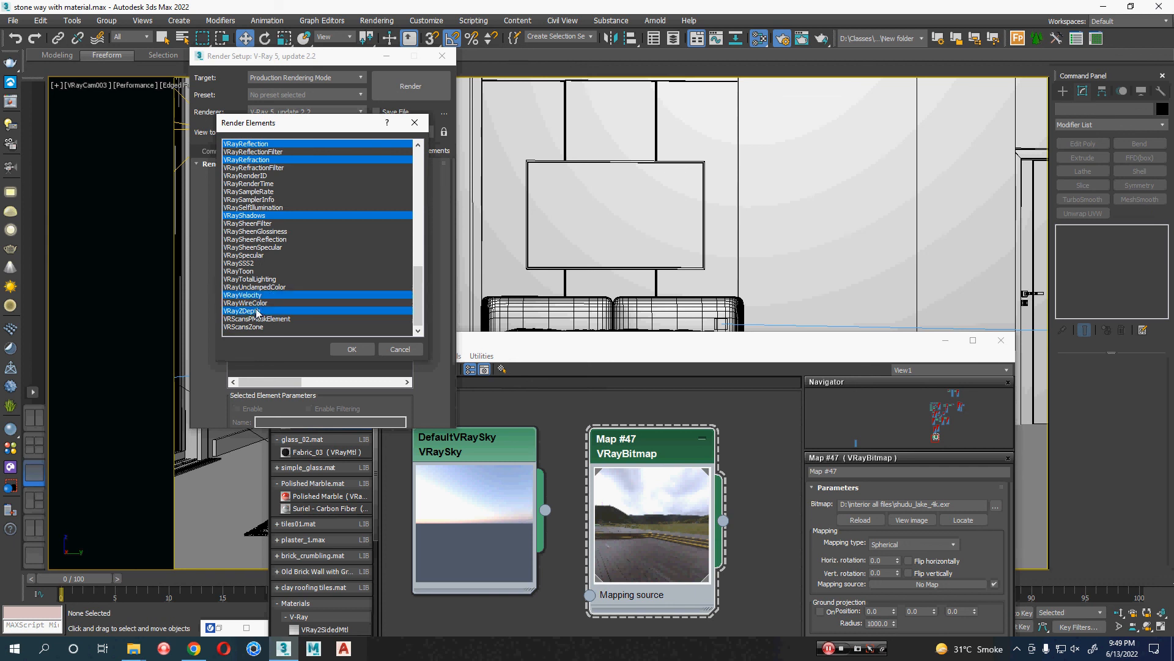
left_click(258, 296, "ctrl")
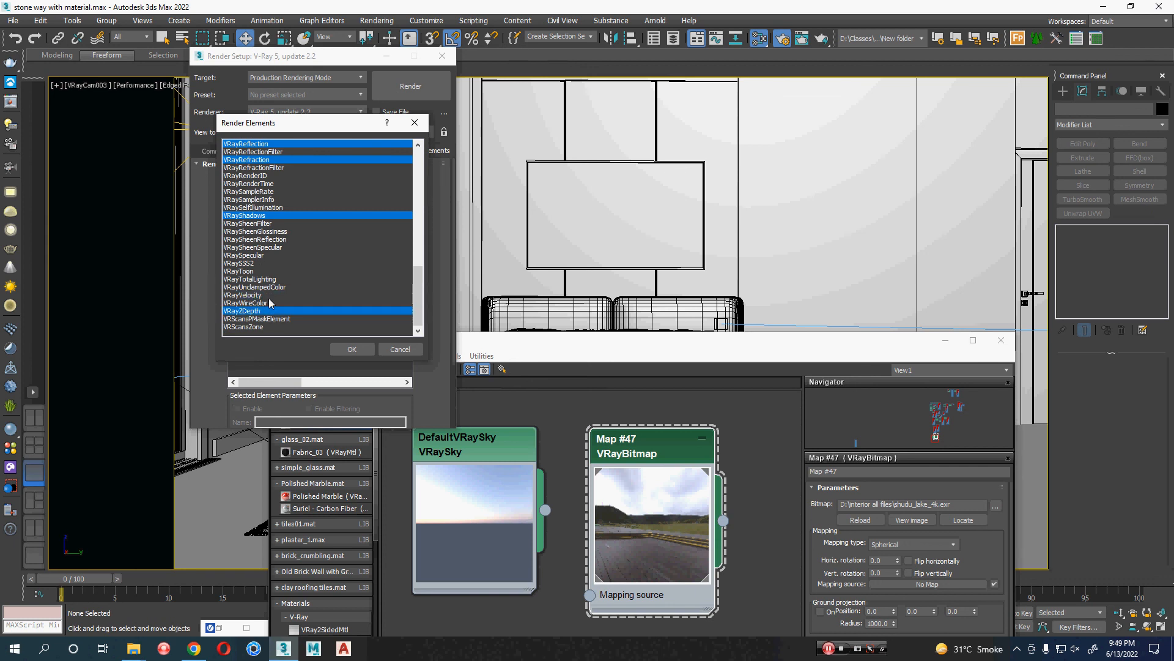
left_click(353, 348)
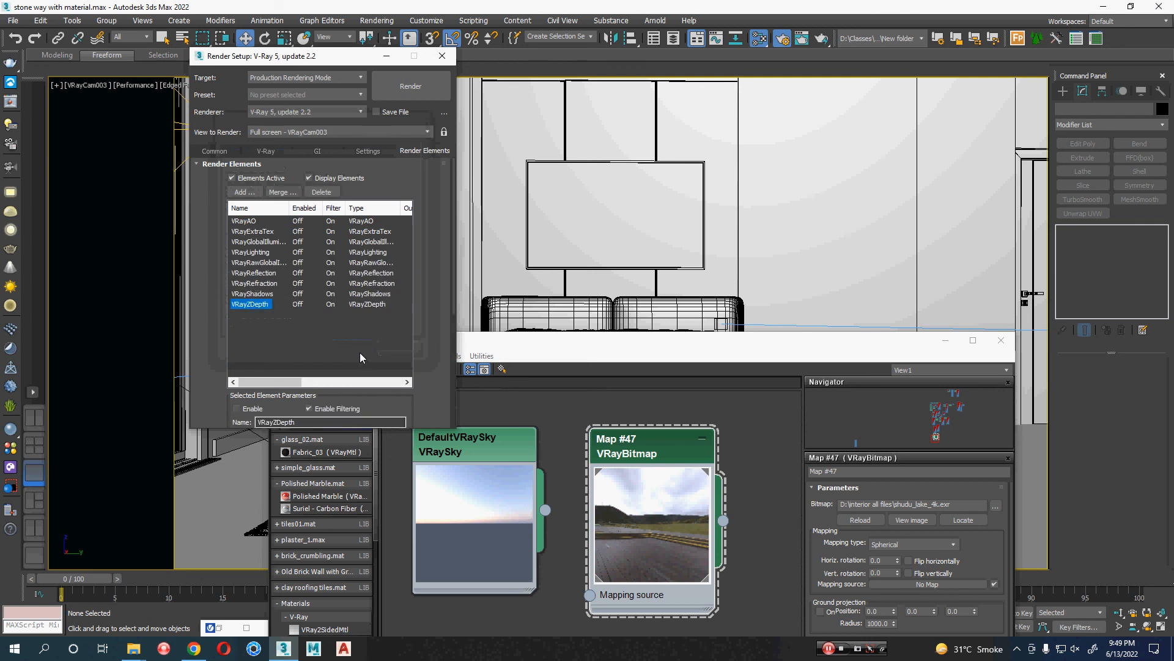
left_click(309, 358)
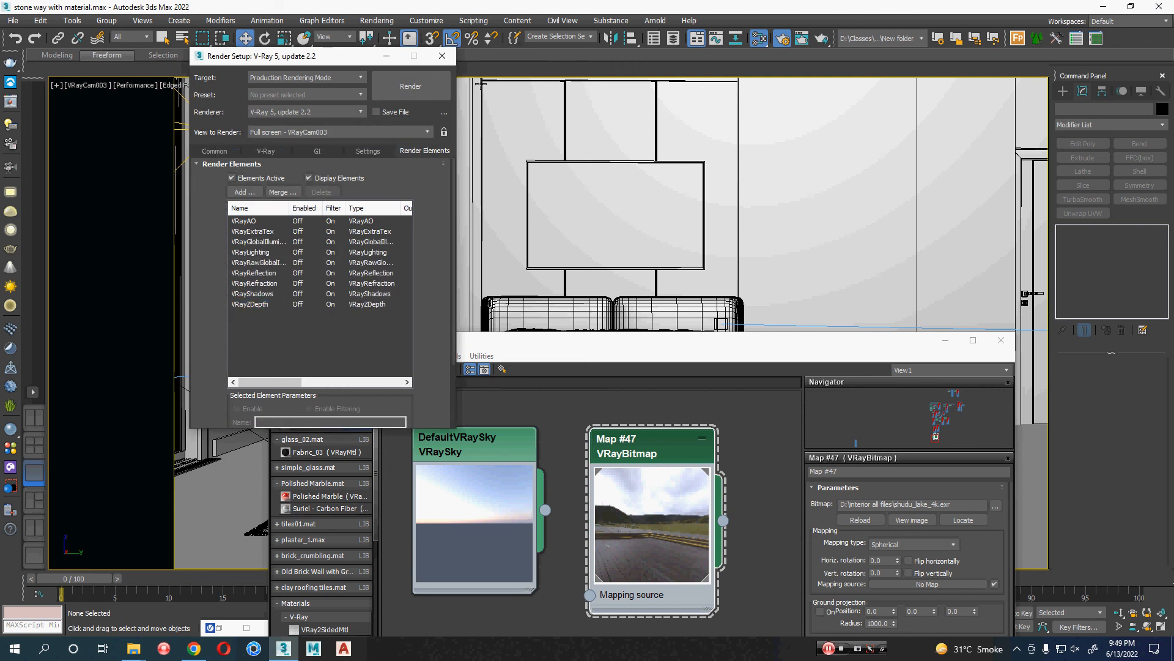
Render the camera view and set the V-Ray Frame Buffer's display color space to None.
key("shift+q")
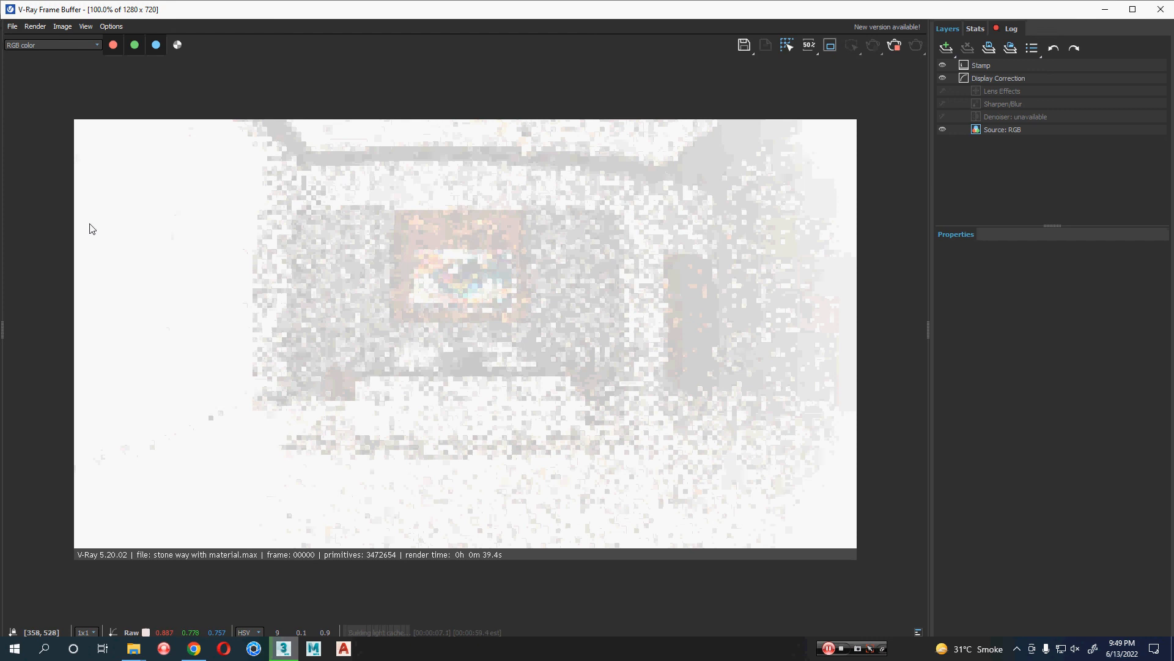
left_click(78, 29)
mouse_move(91, 39)
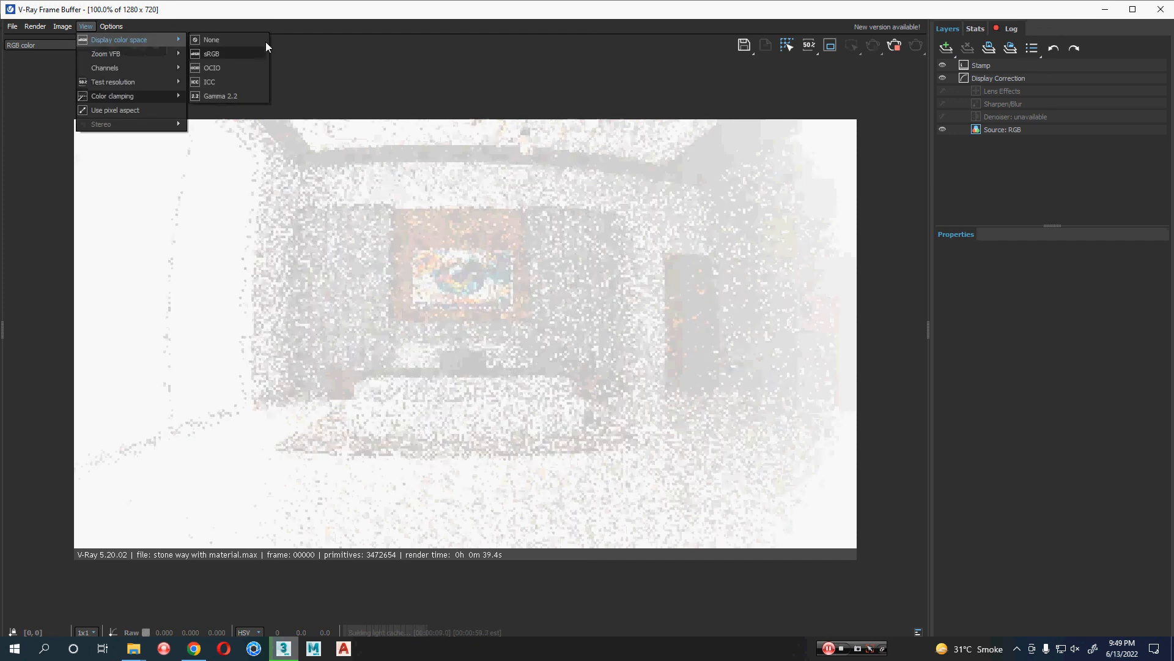
left_click(237, 42)
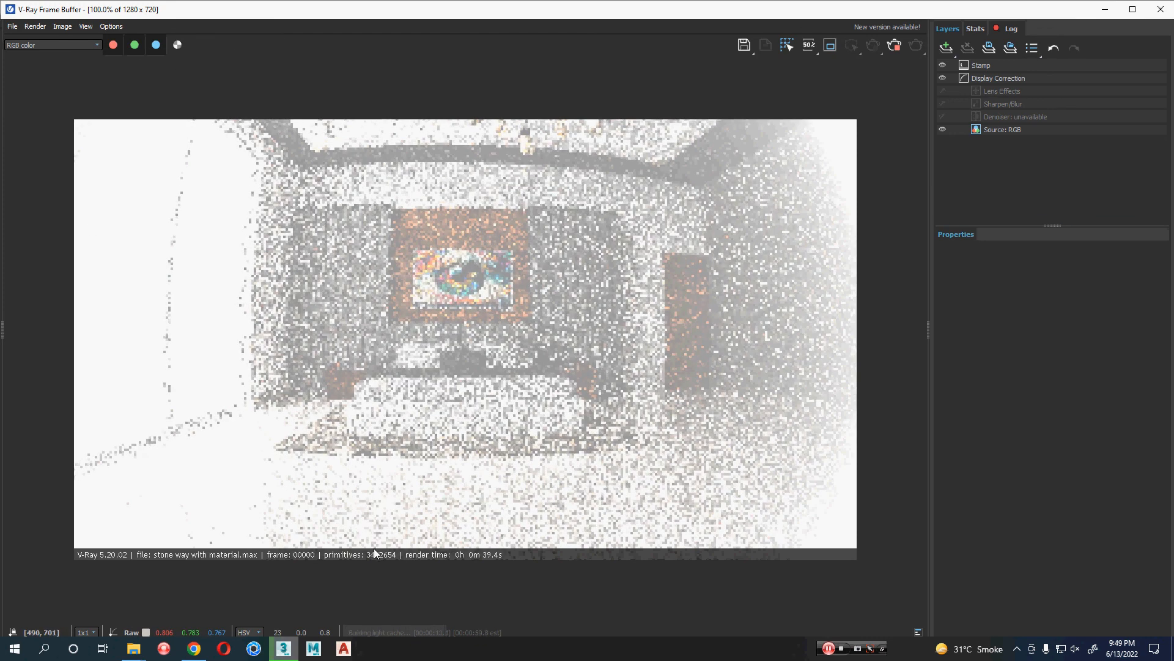